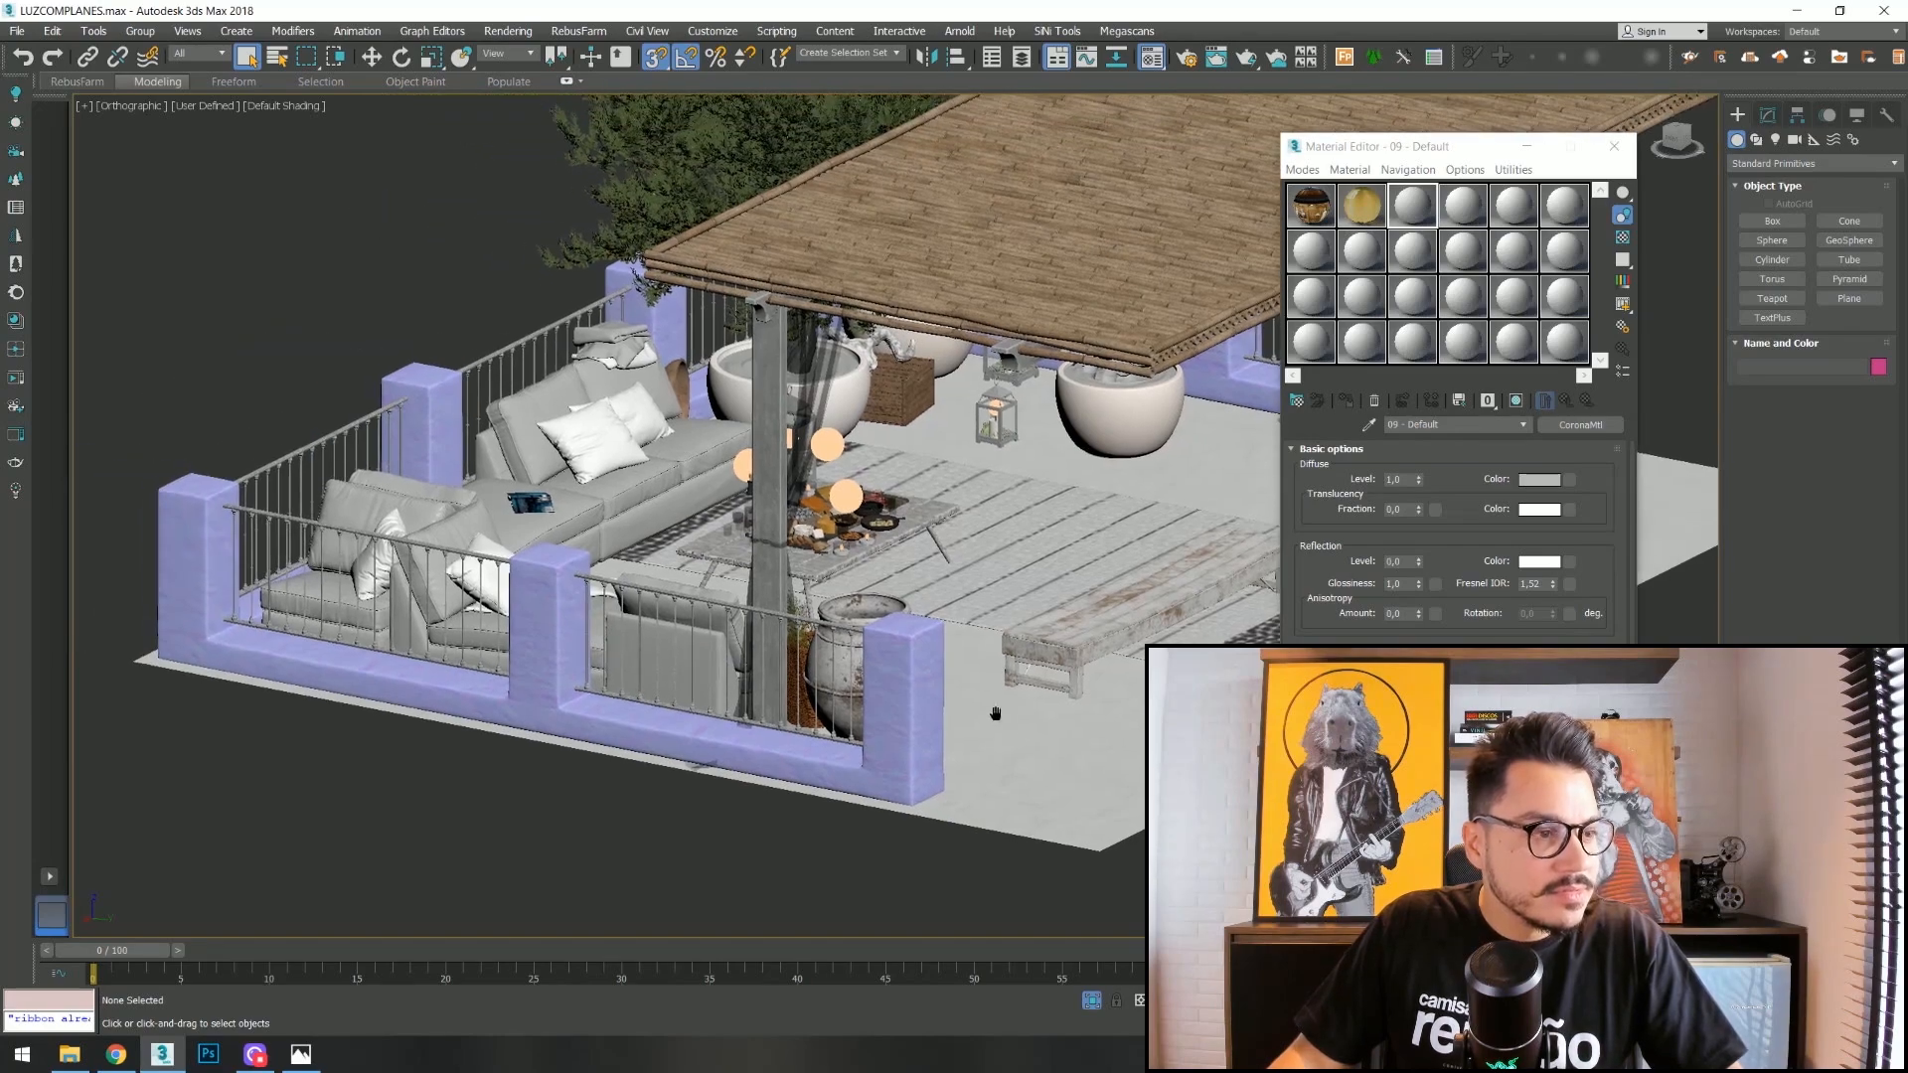
# Show the terrace through CoronaCamera002 with safe frames on, and close the Material Editor.
pyautogui.keyDown('alt'); pyautogui.moveTo(149, 608); pyautogui.dragTo(570, 541, button='middle'); pyautogui.keyUp('alt')
pyautogui.moveTo(231, 484); pyautogui.dragTo(1052, 710, button='middle')
pyautogui.scroll(-5, 536, 608)
pyautogui.keyDown('alt'); pyautogui.moveTo(537, 608); pyautogui.dragTo(625, 599, button='middle'); pyautogui.keyUp('alt')
pyautogui.press('c')
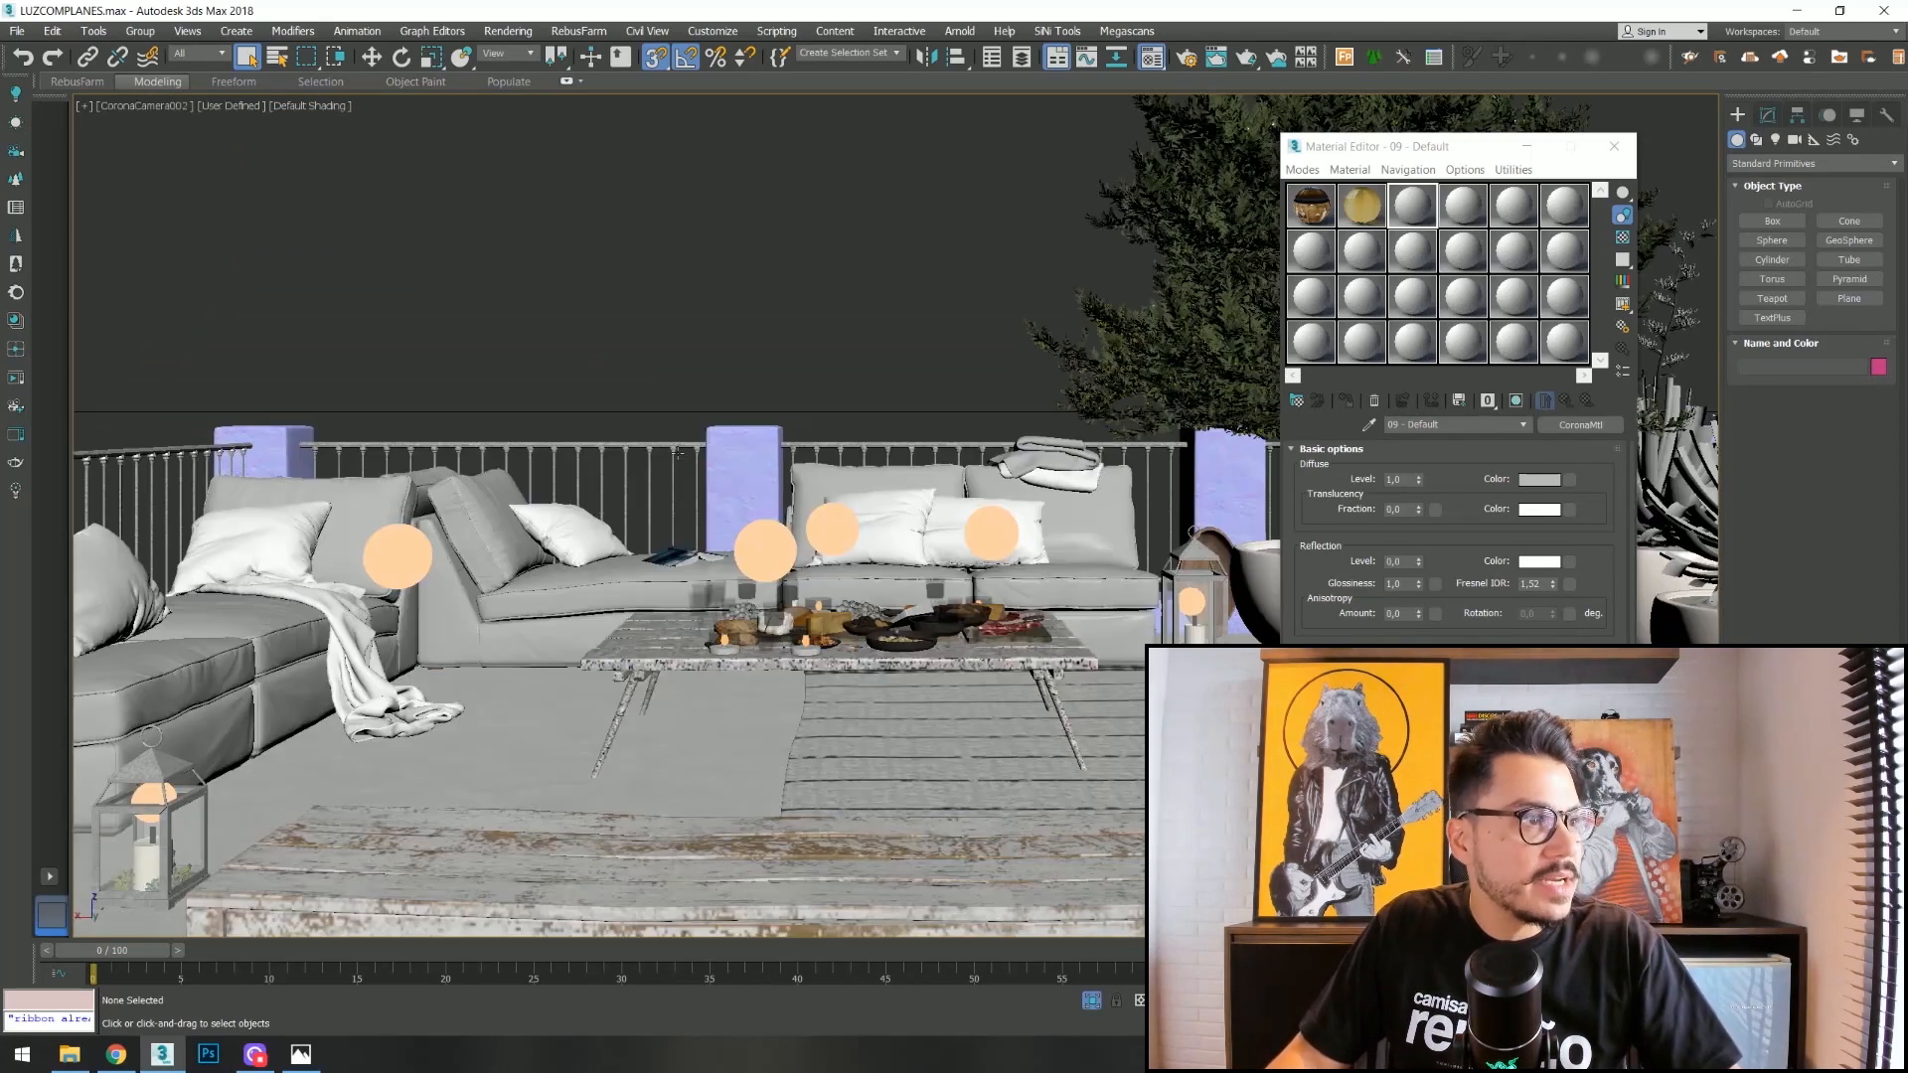
pyautogui.hotkey('shift', 'f')
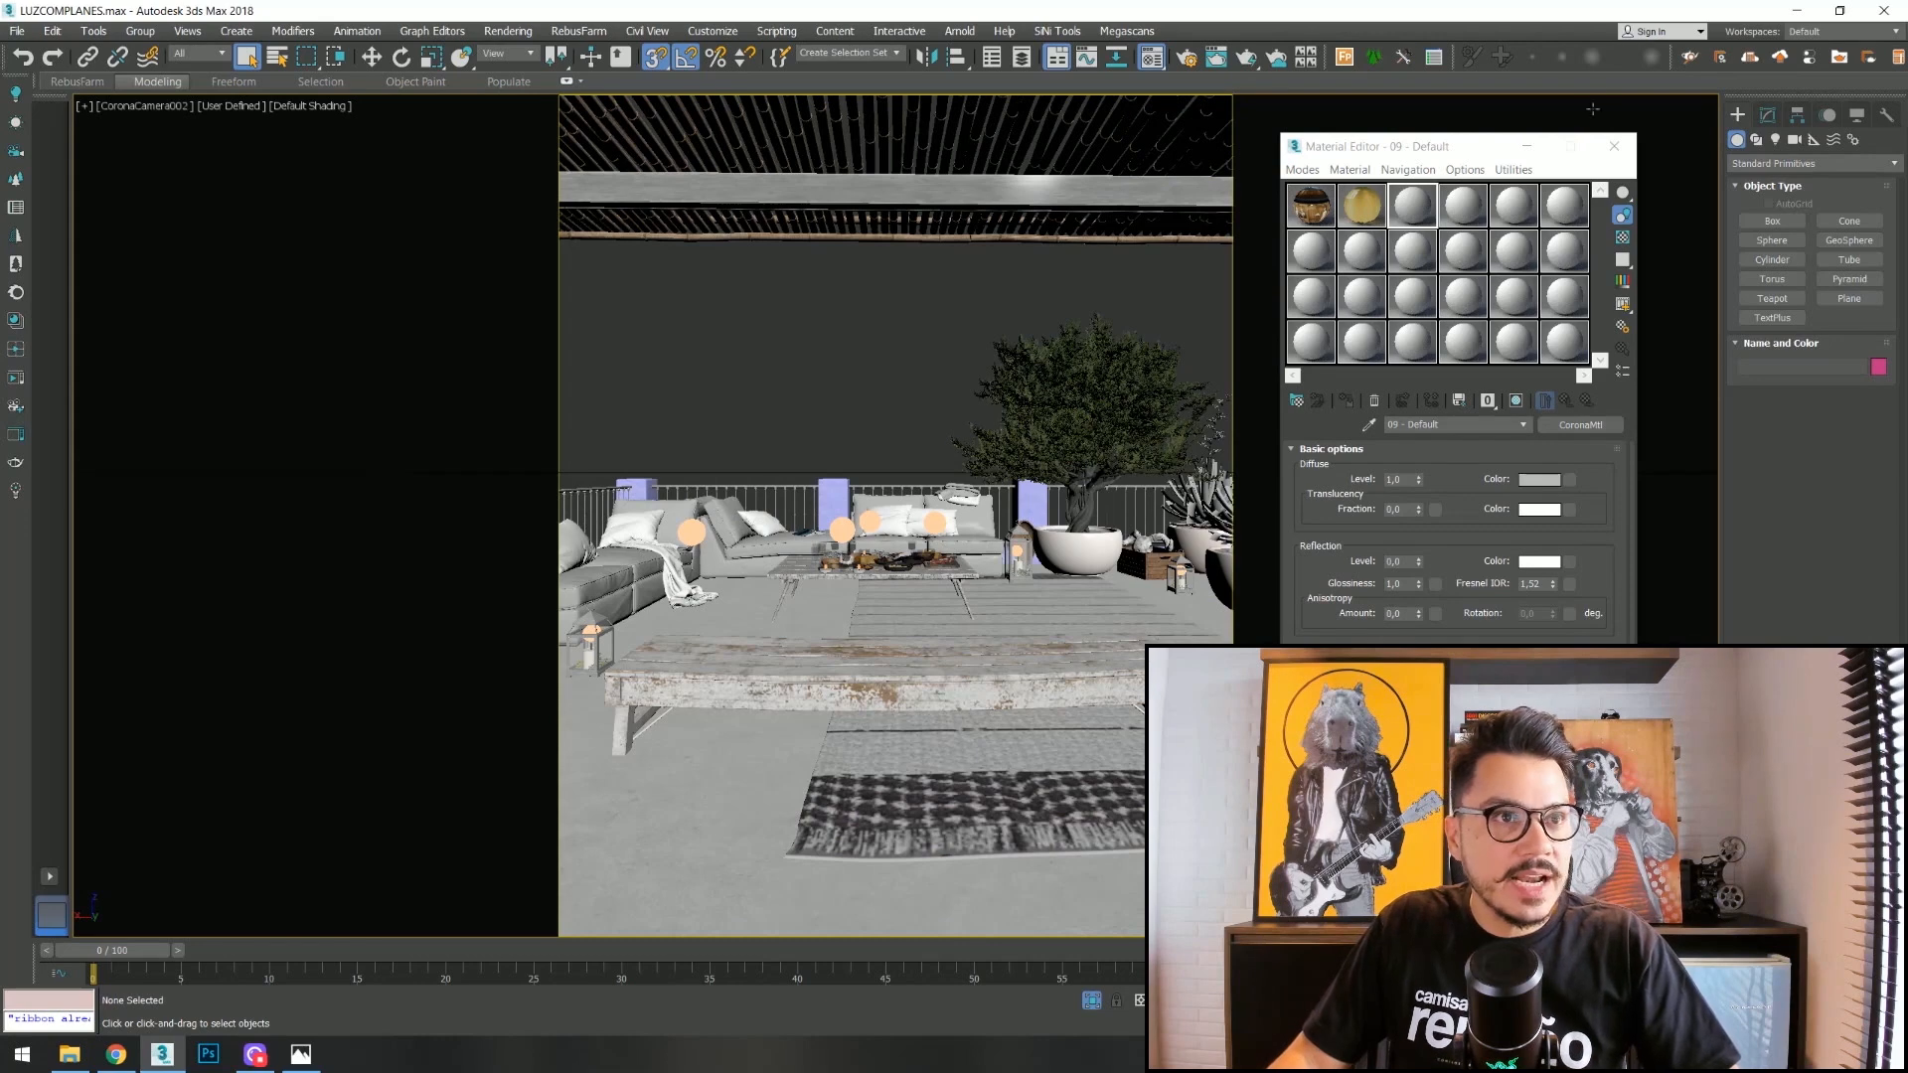
pyautogui.click(1614, 146)
# Select CoronaCamera002 by name, switch its horizon line off and back on, and clear the selection.
pyautogui.press('h')
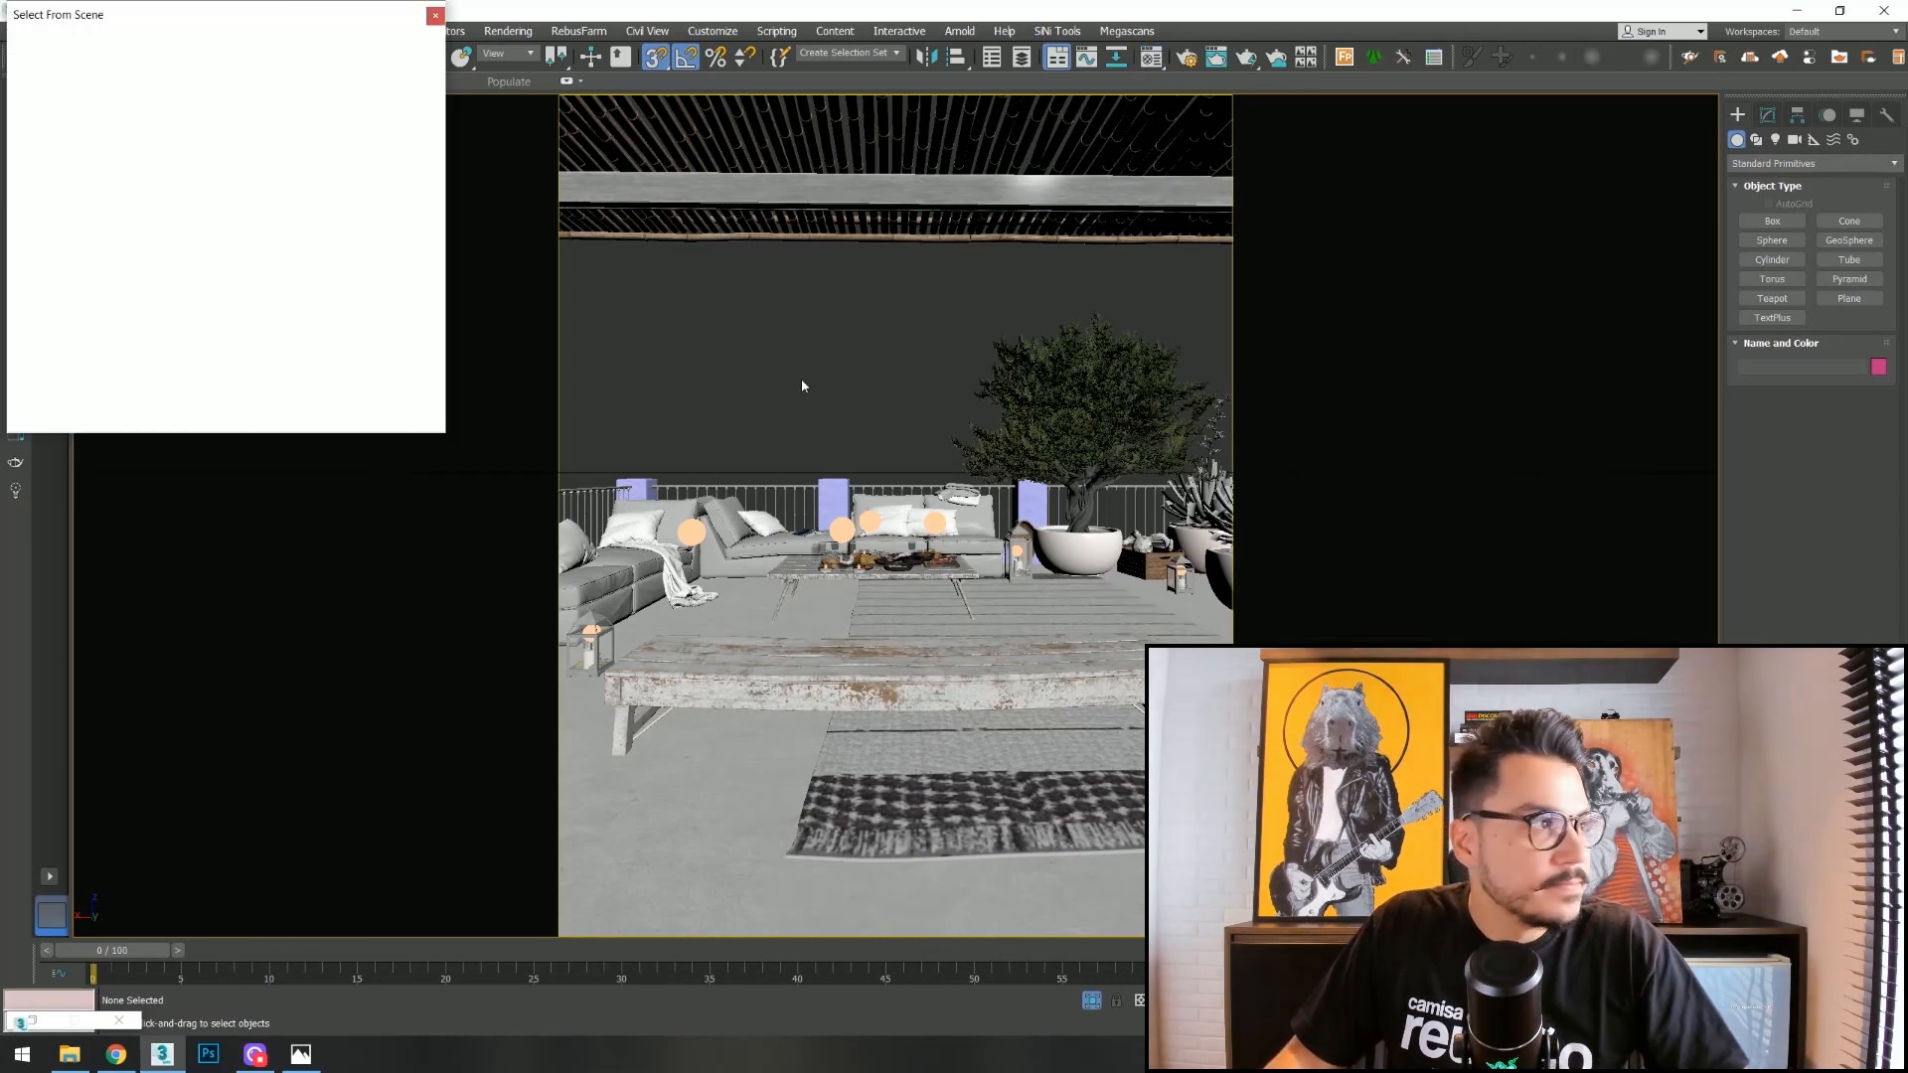
pyautogui.doubleClick(192, 125)
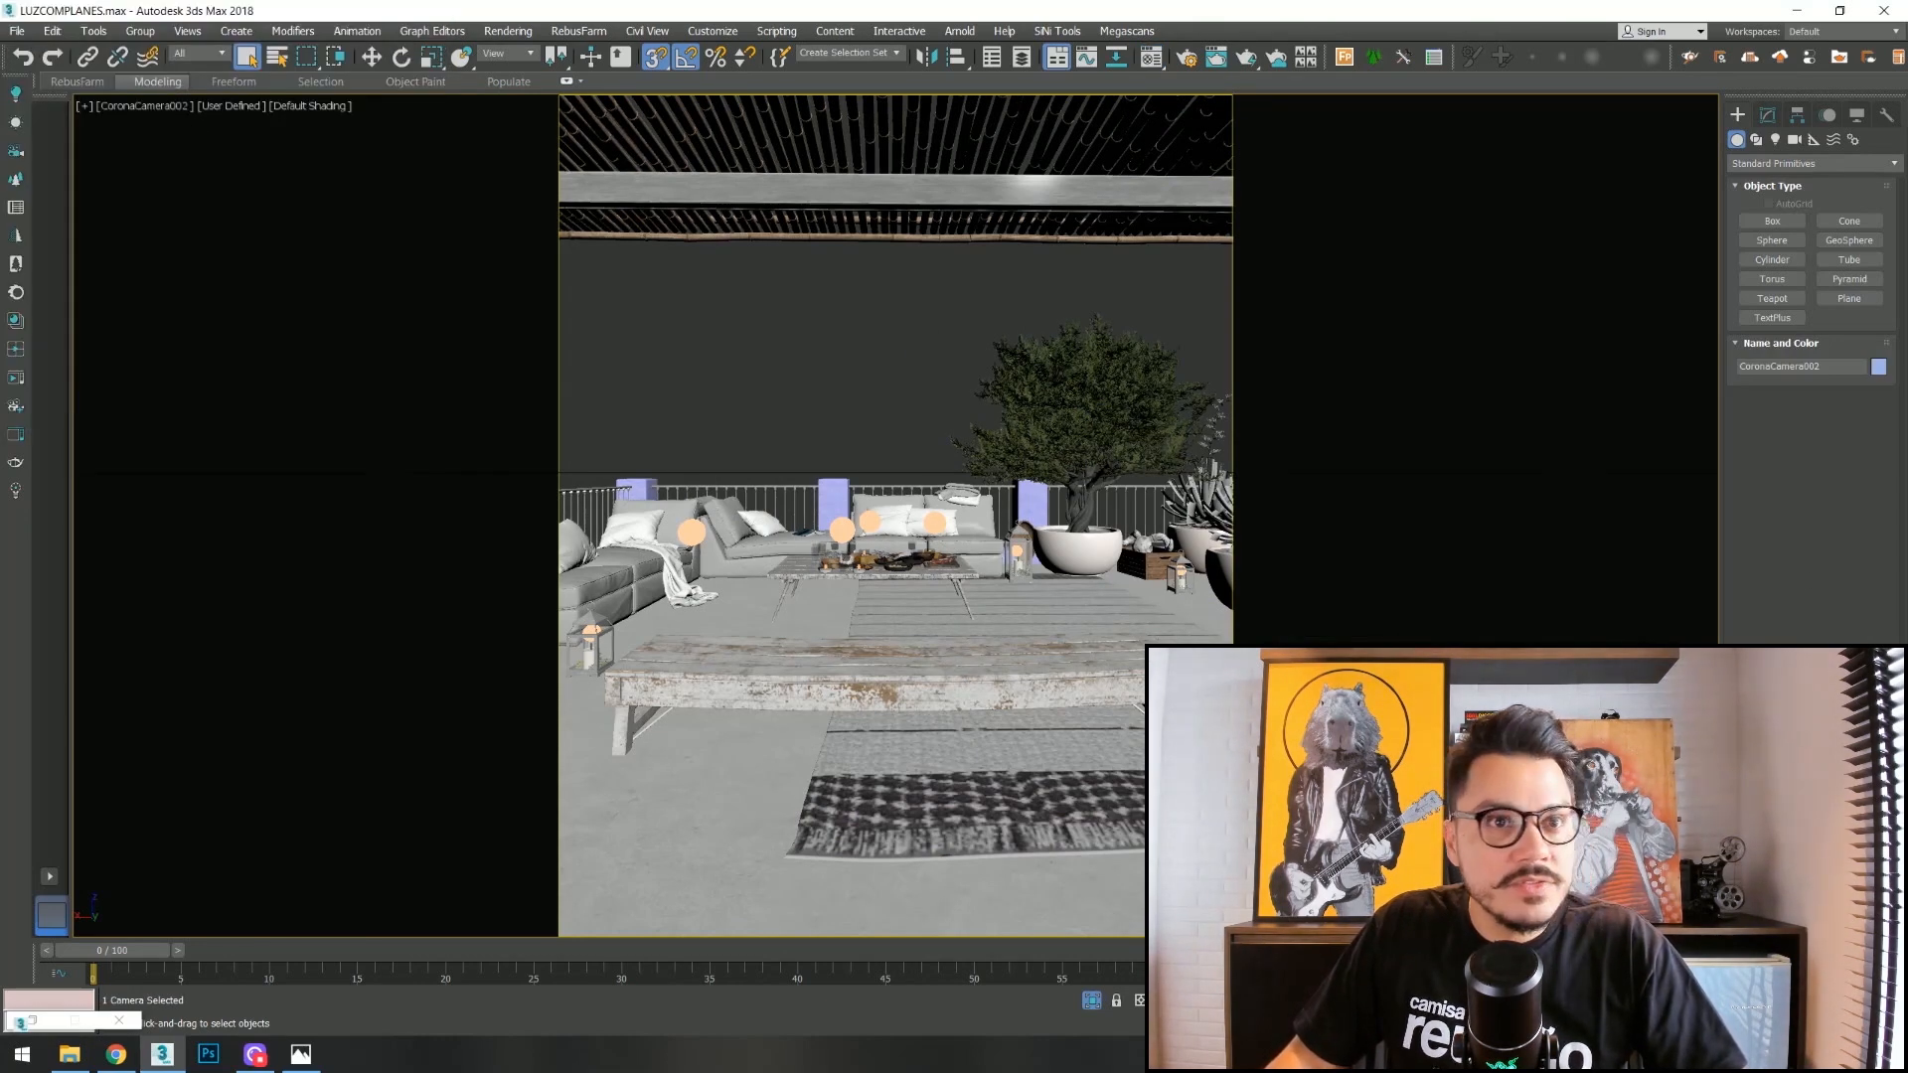
pyautogui.click(1767, 116)
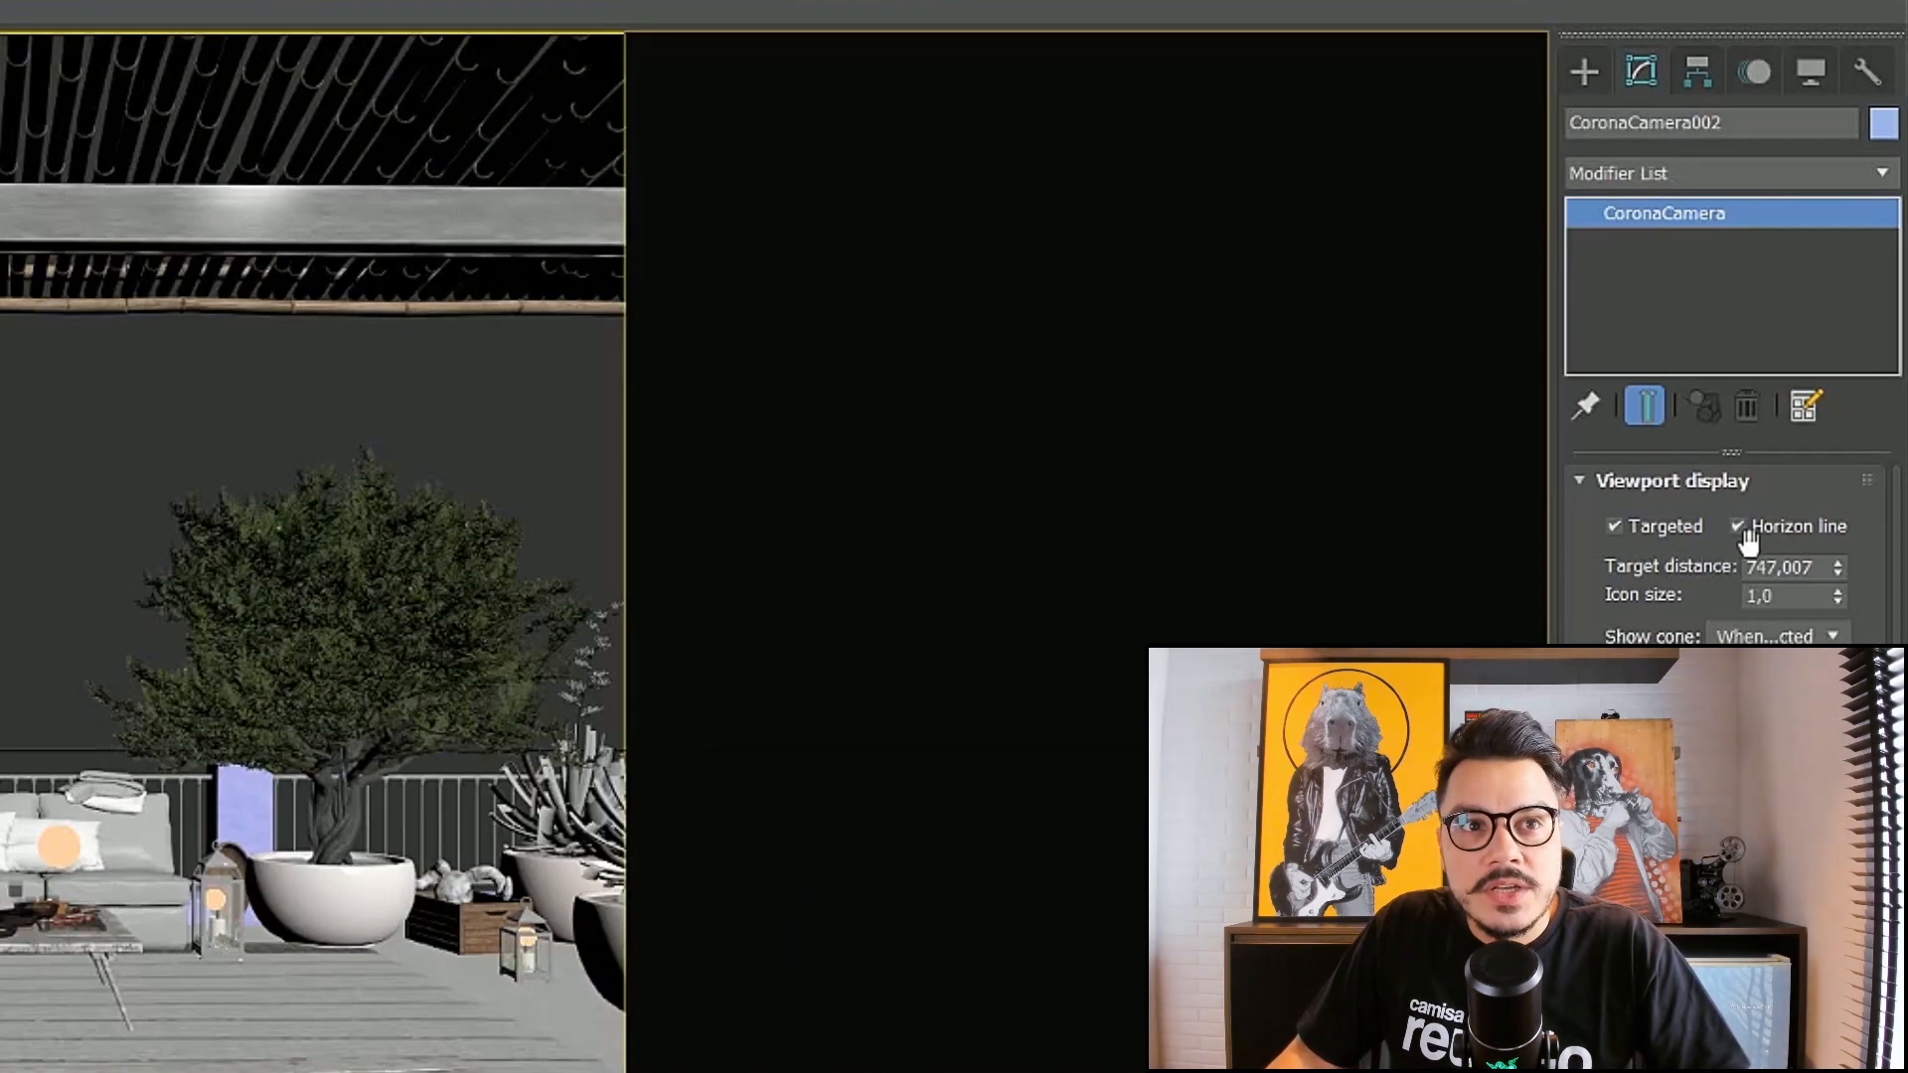
pyautogui.click(1736, 526)
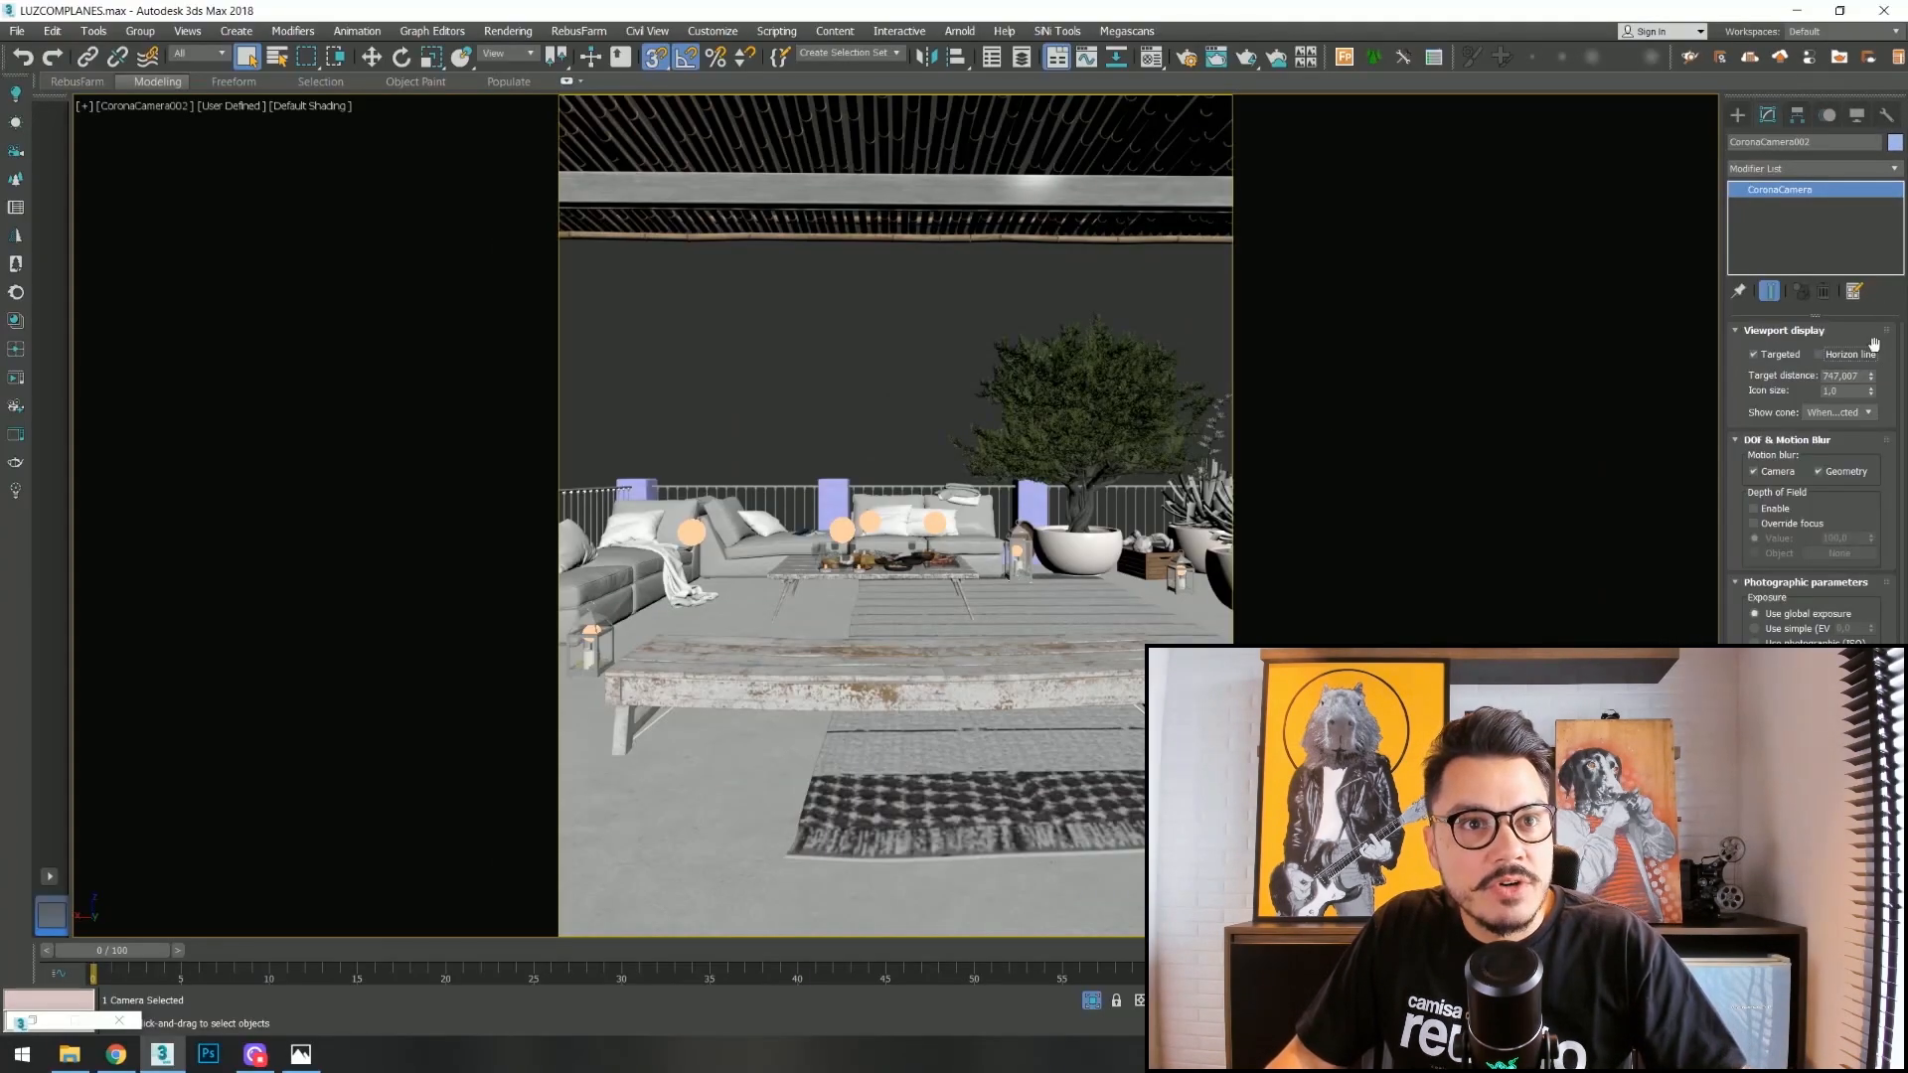
pyautogui.click(1856, 355)
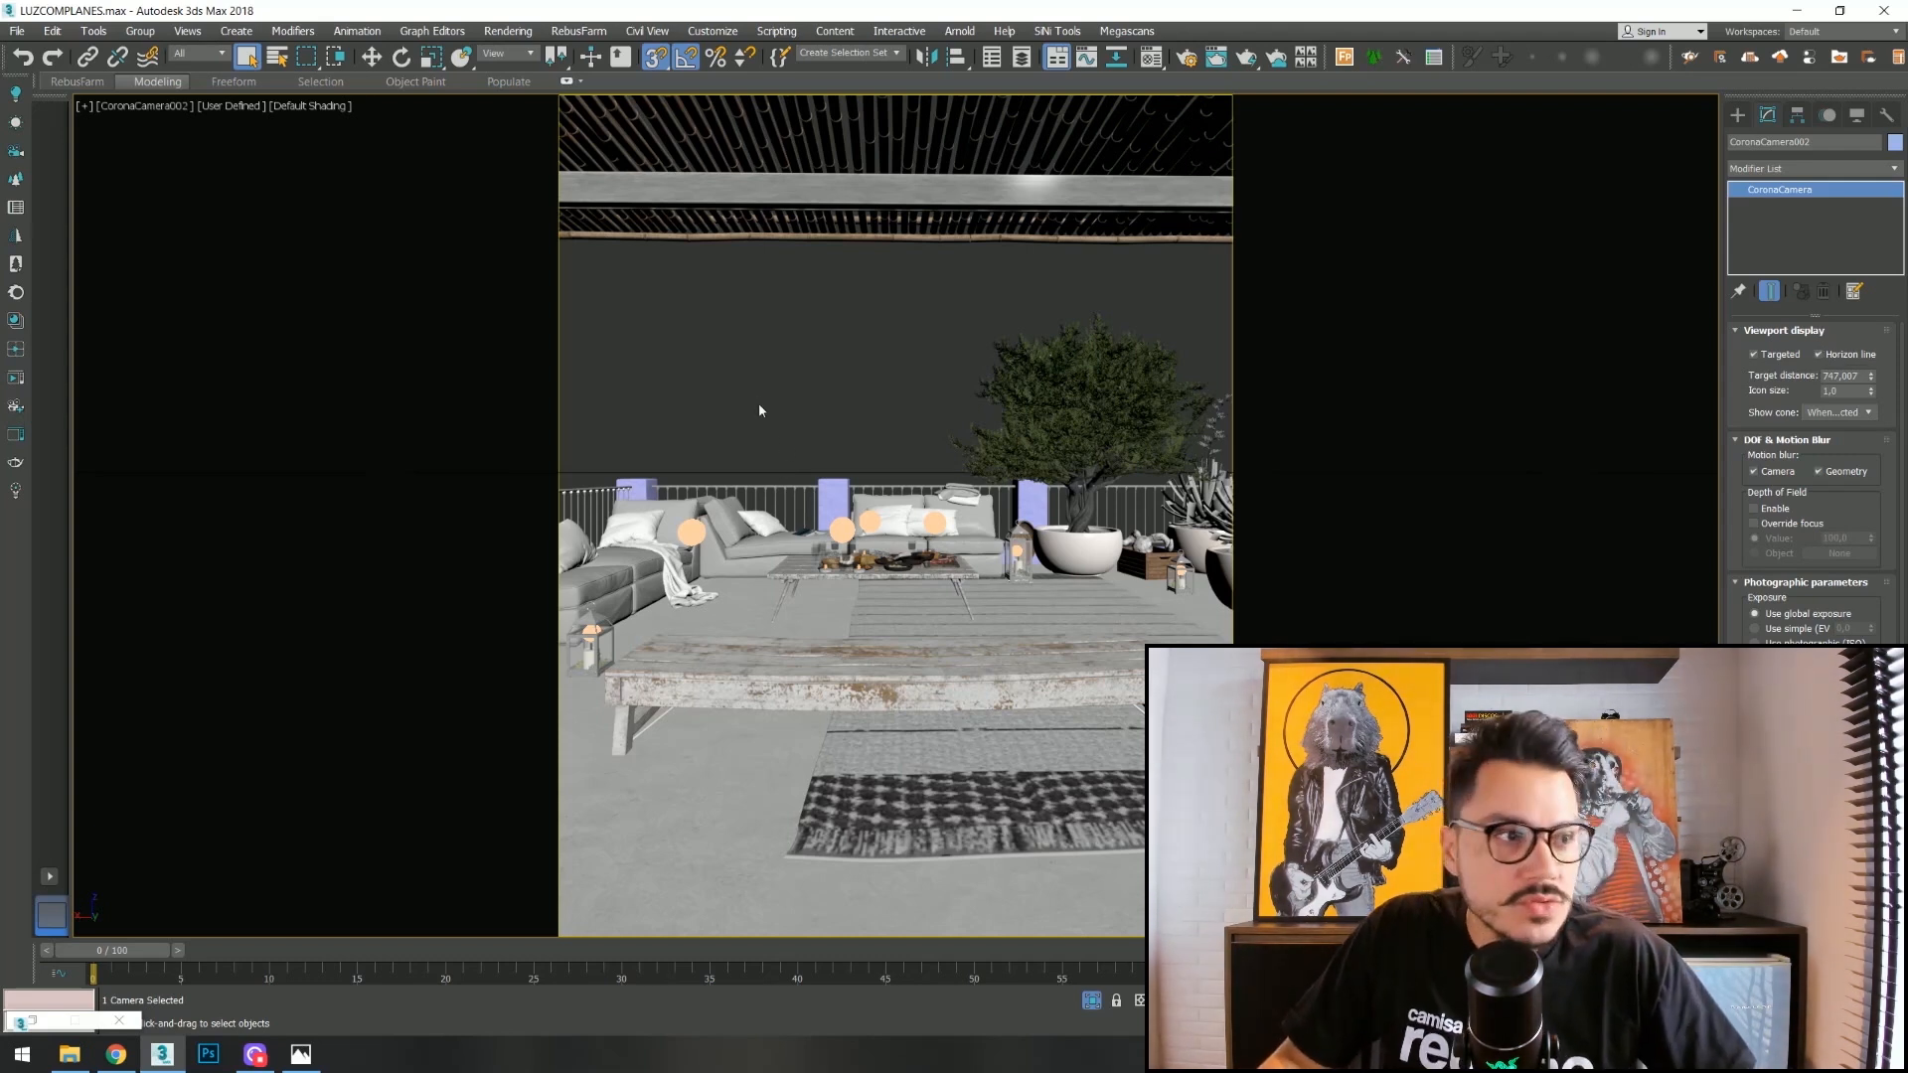
pyautogui.click(846, 530)
pyautogui.click(847, 449)
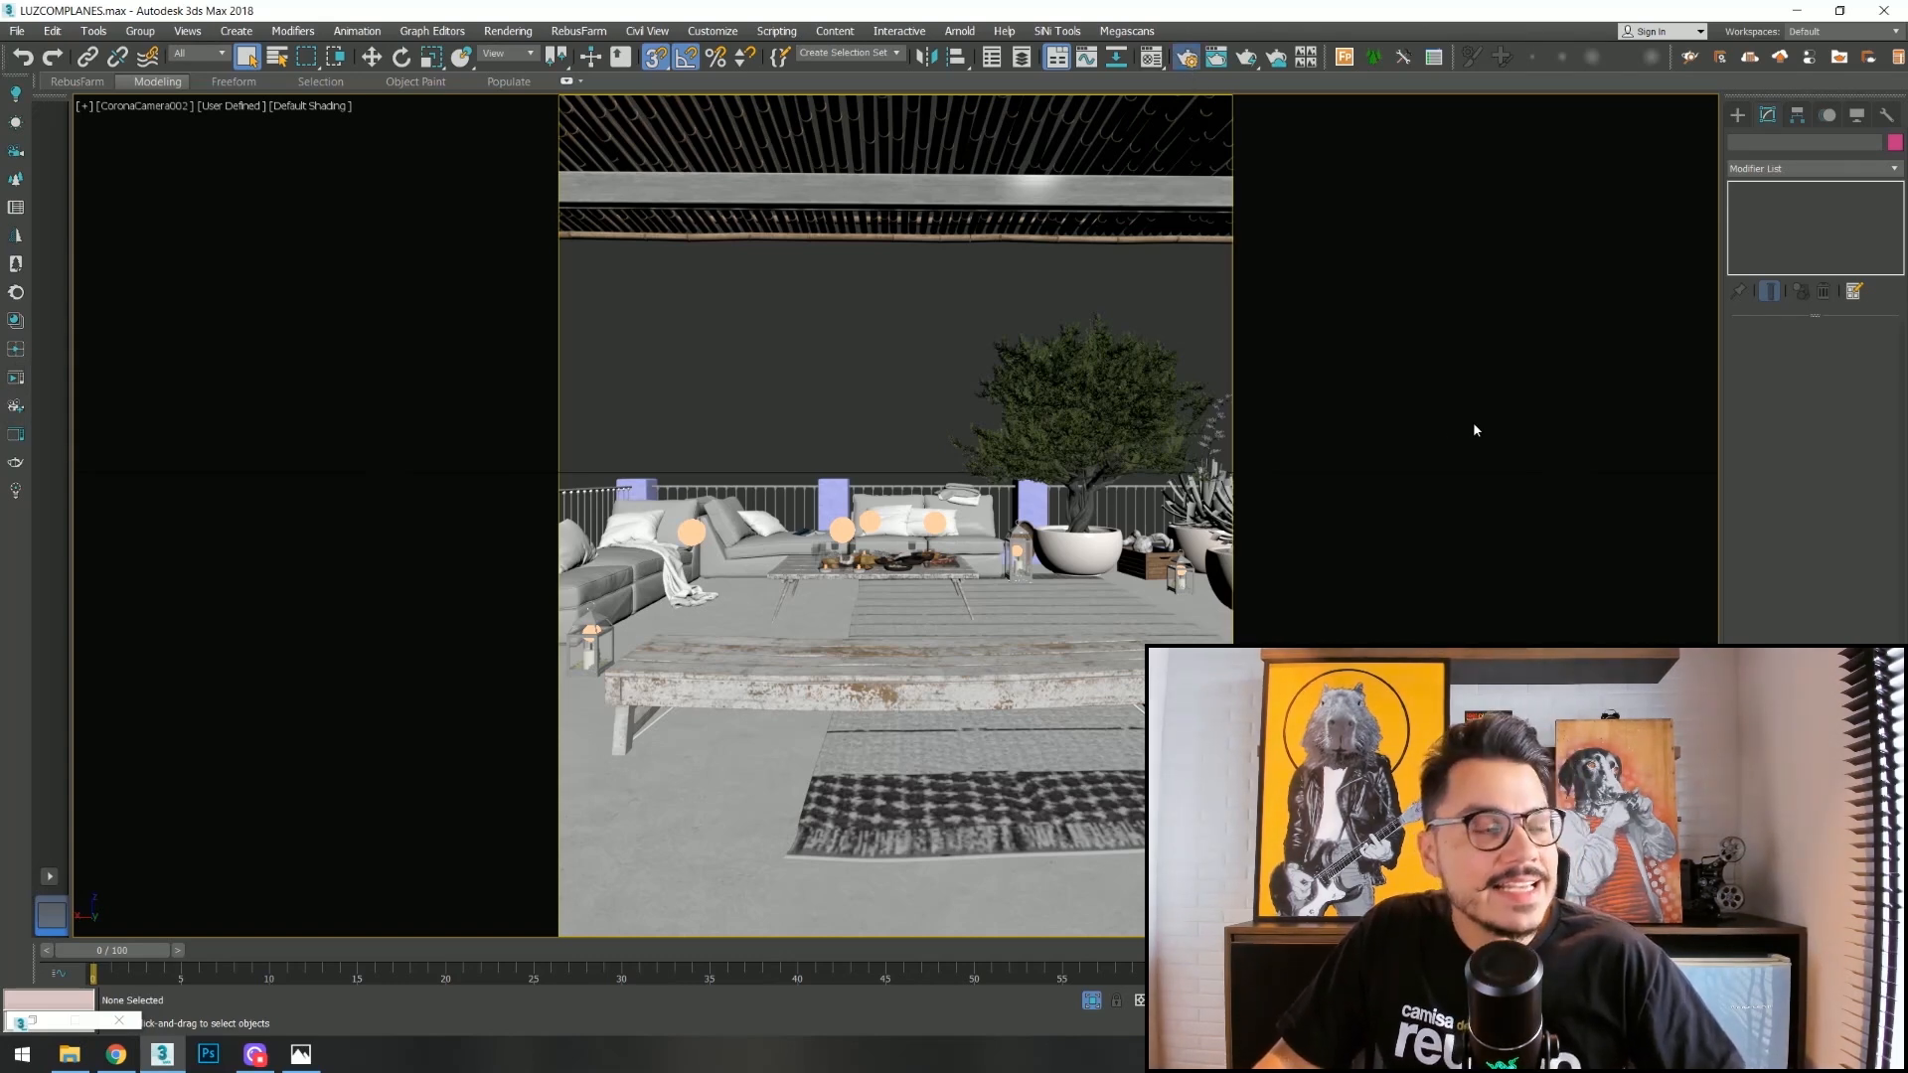
# Check the Common render settings and start a Corona interactive render of the camera view in an enlarged frame buffer.
pyautogui.click(158, 270)
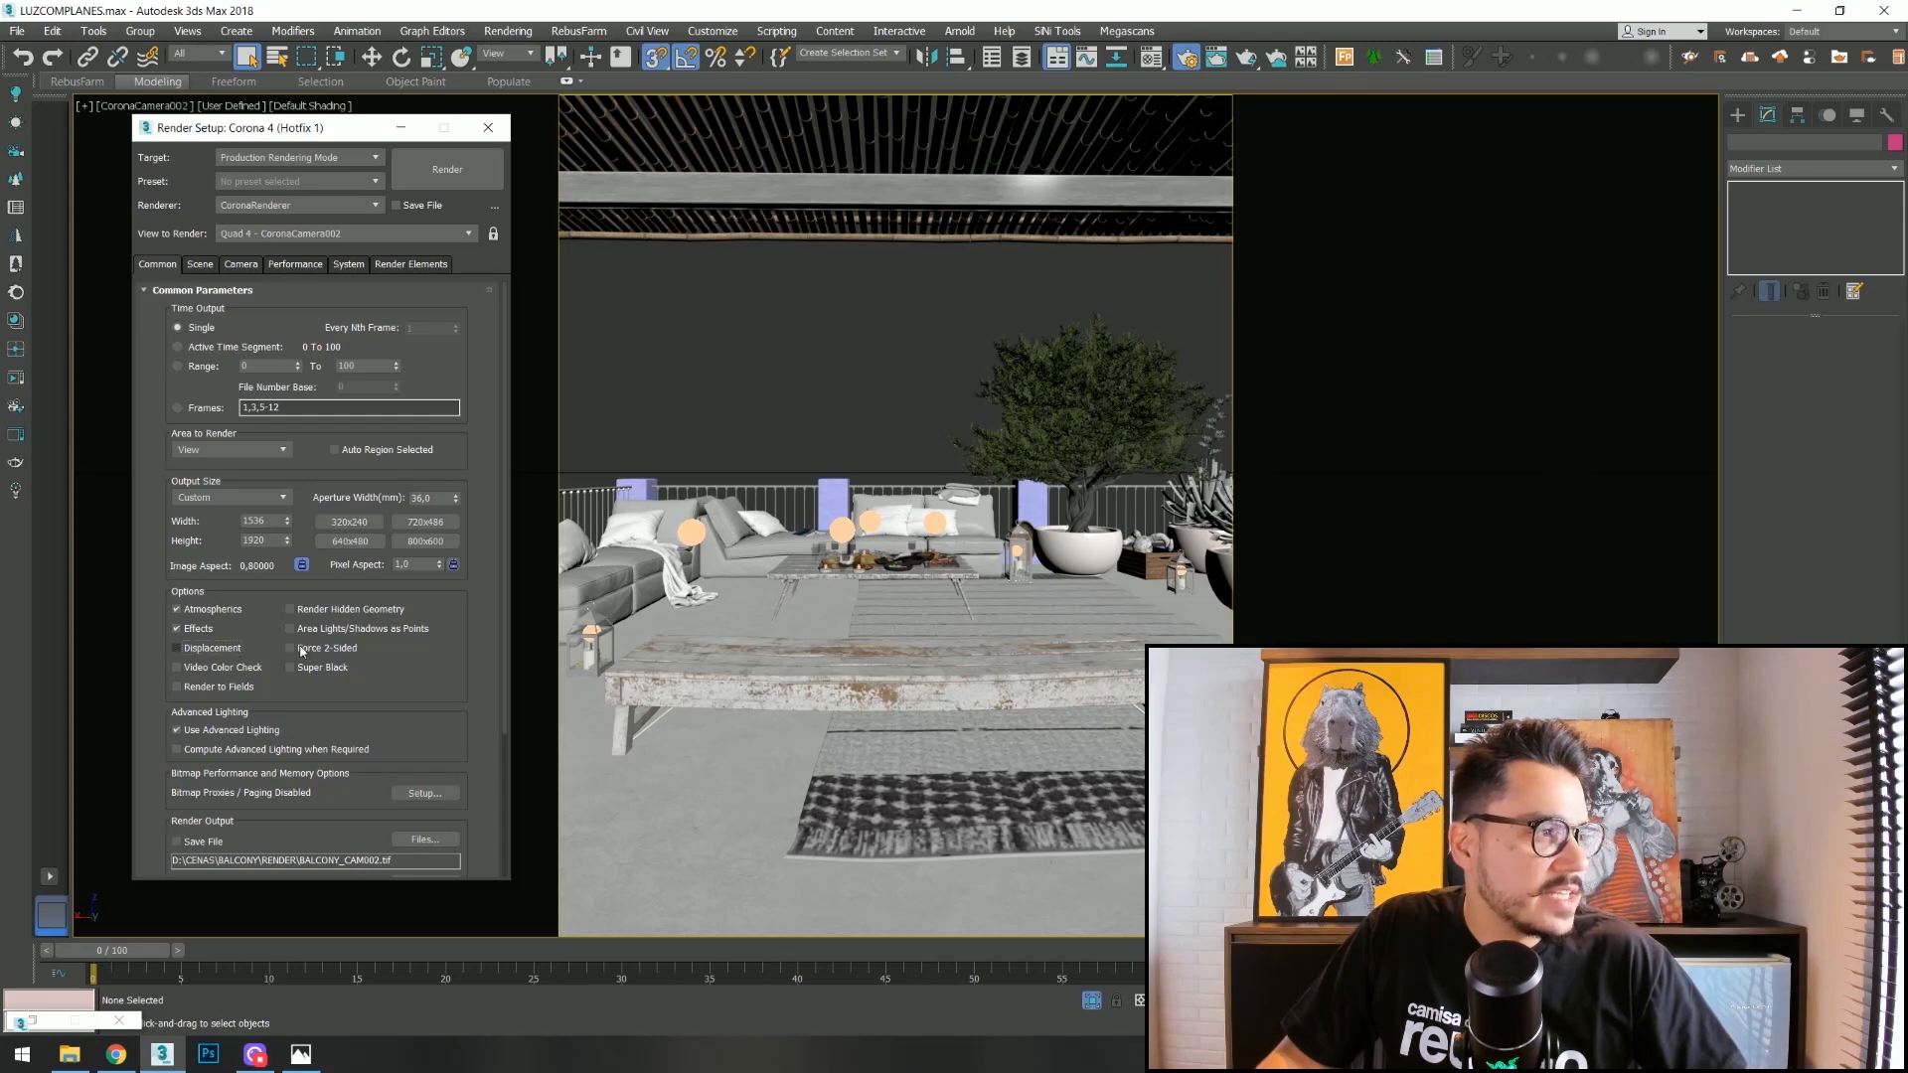
pyautogui.click(401, 127)
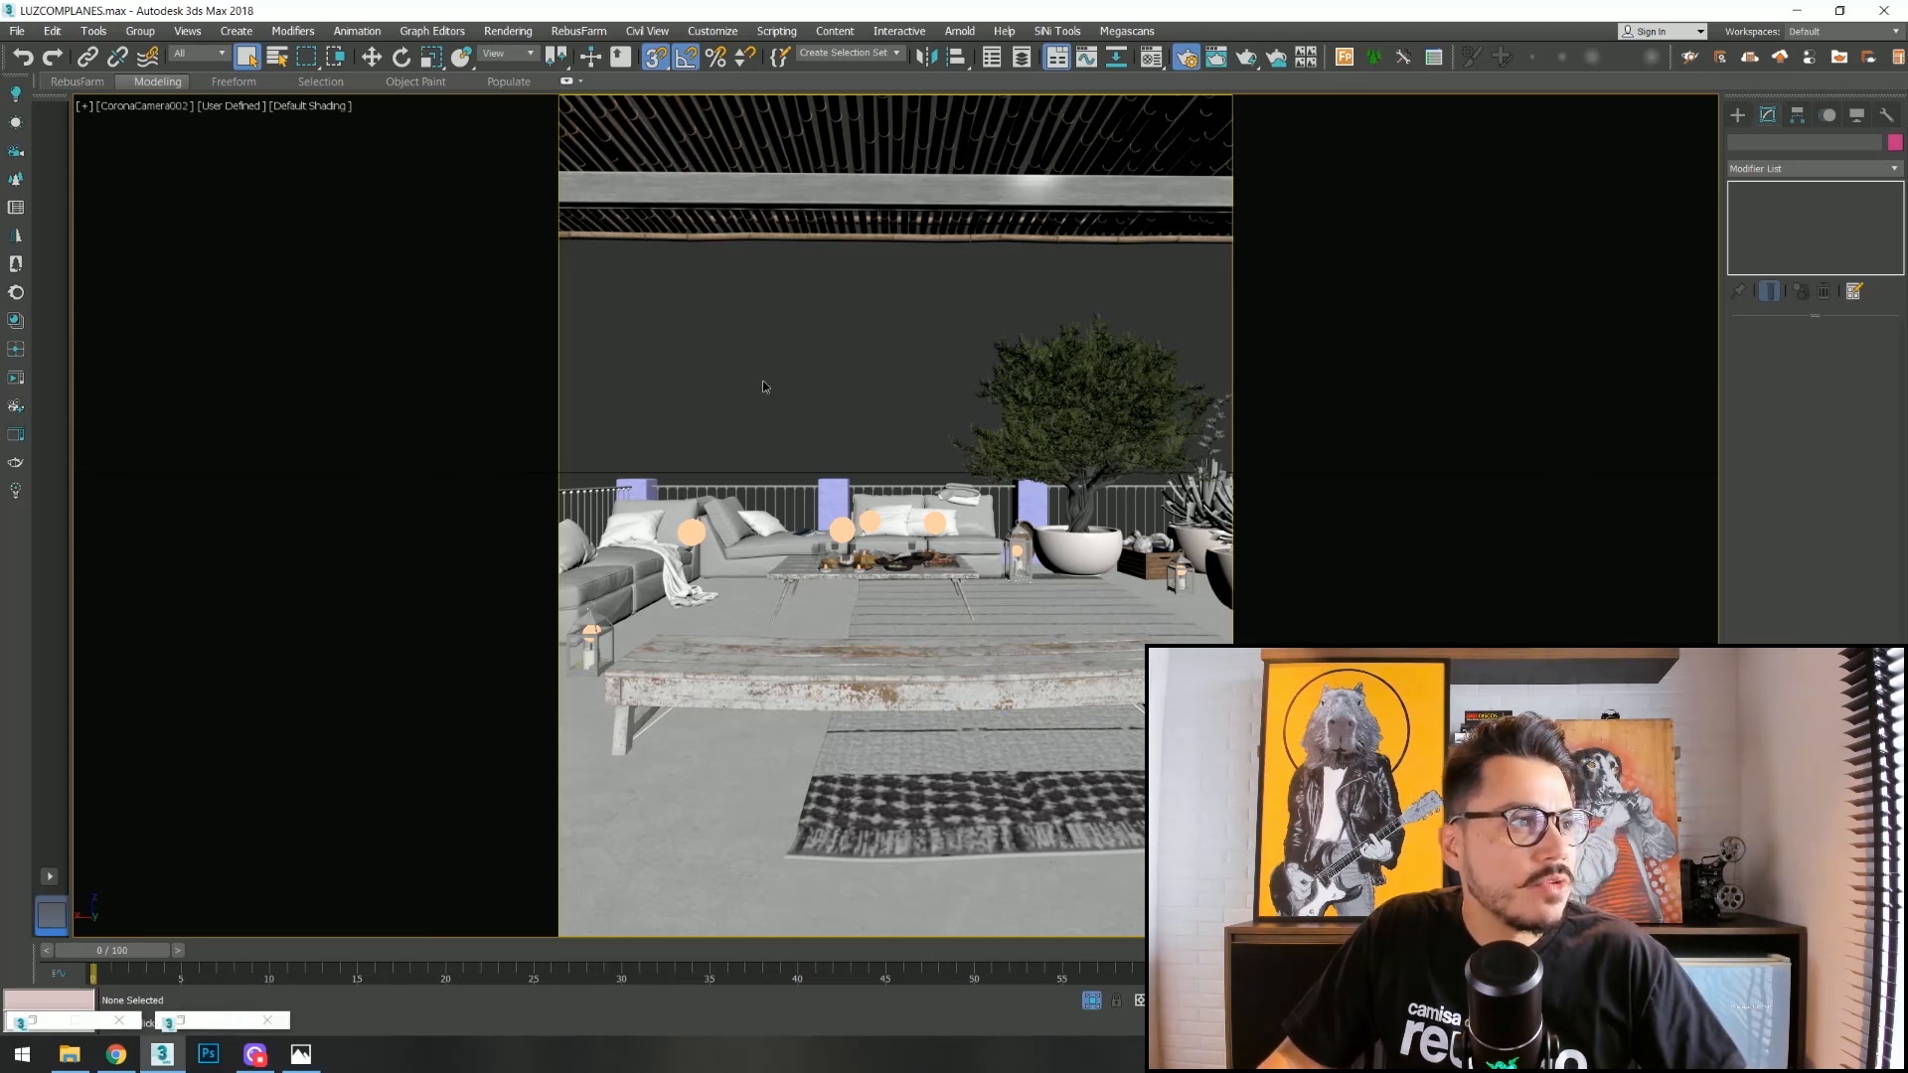
pyautogui.click(15, 378)
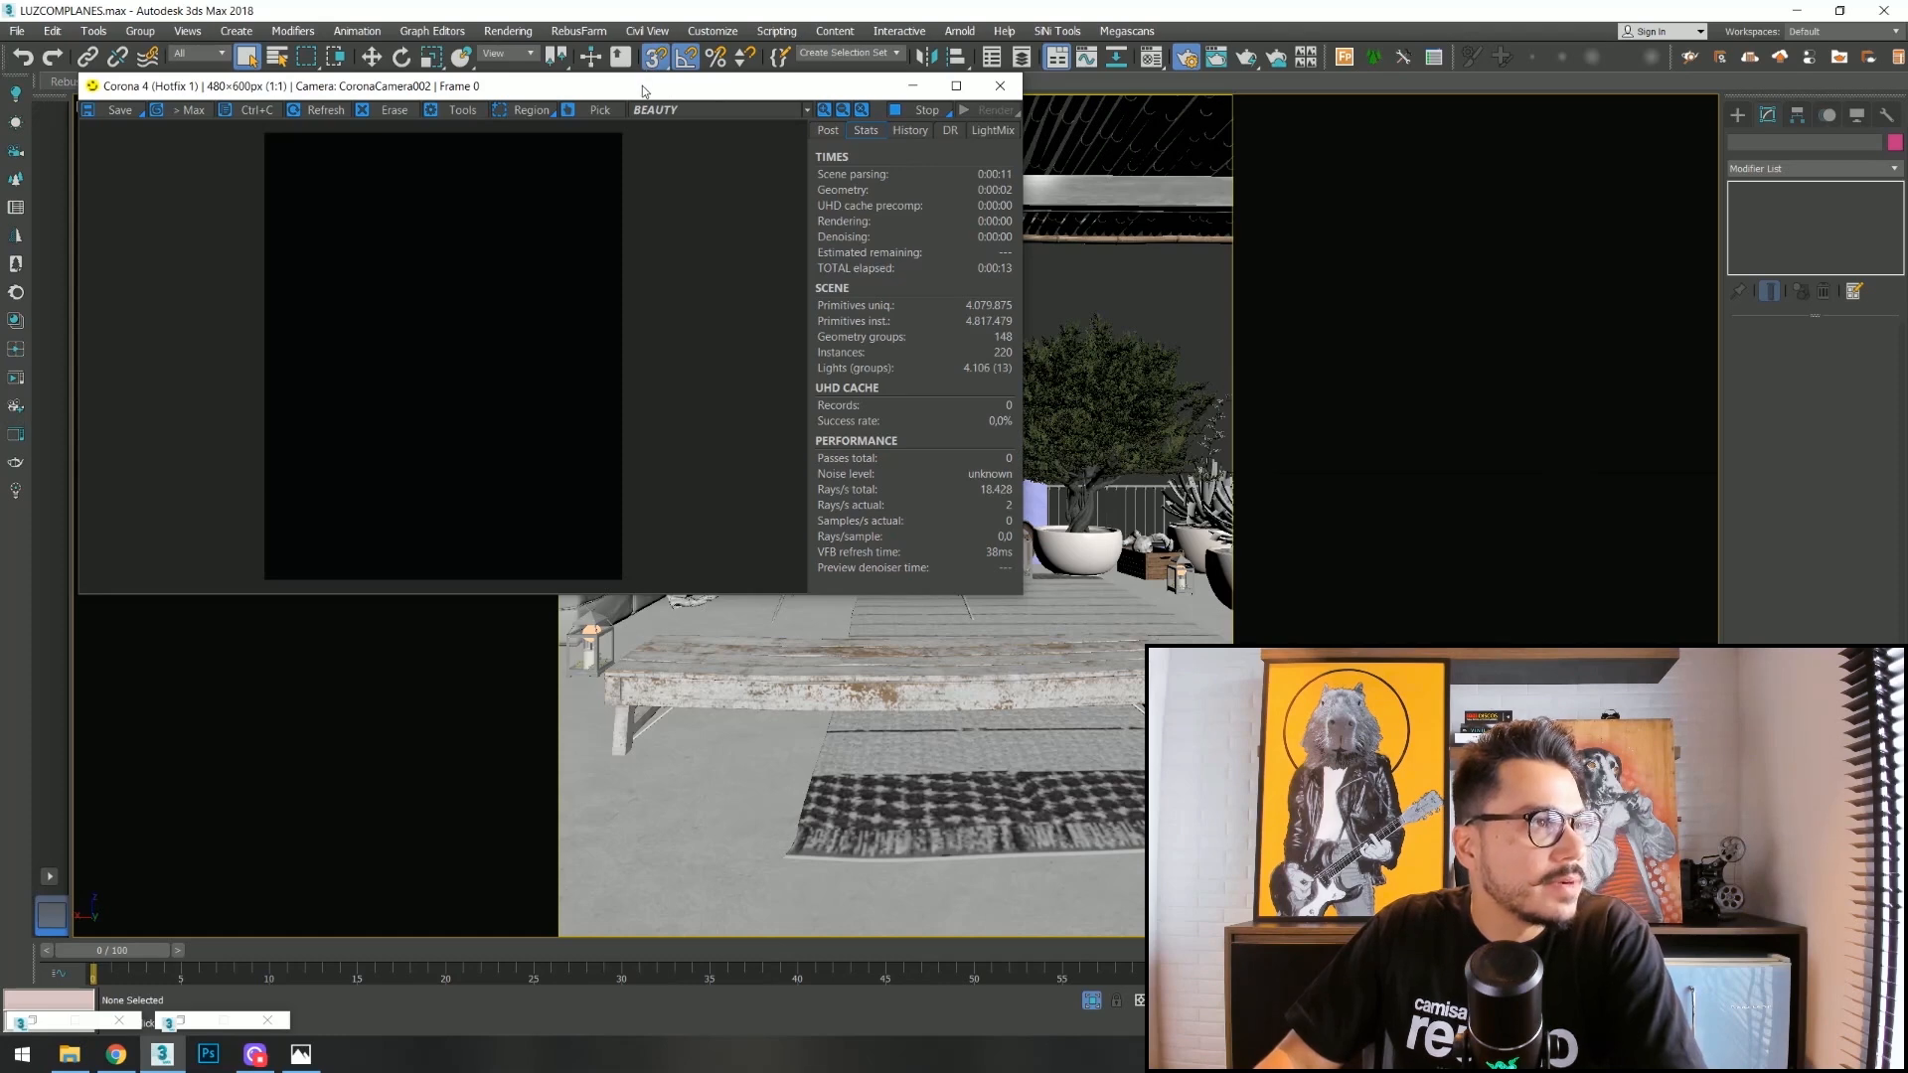
pyautogui.moveTo(643, 90); pyautogui.dragTo(679, 233)
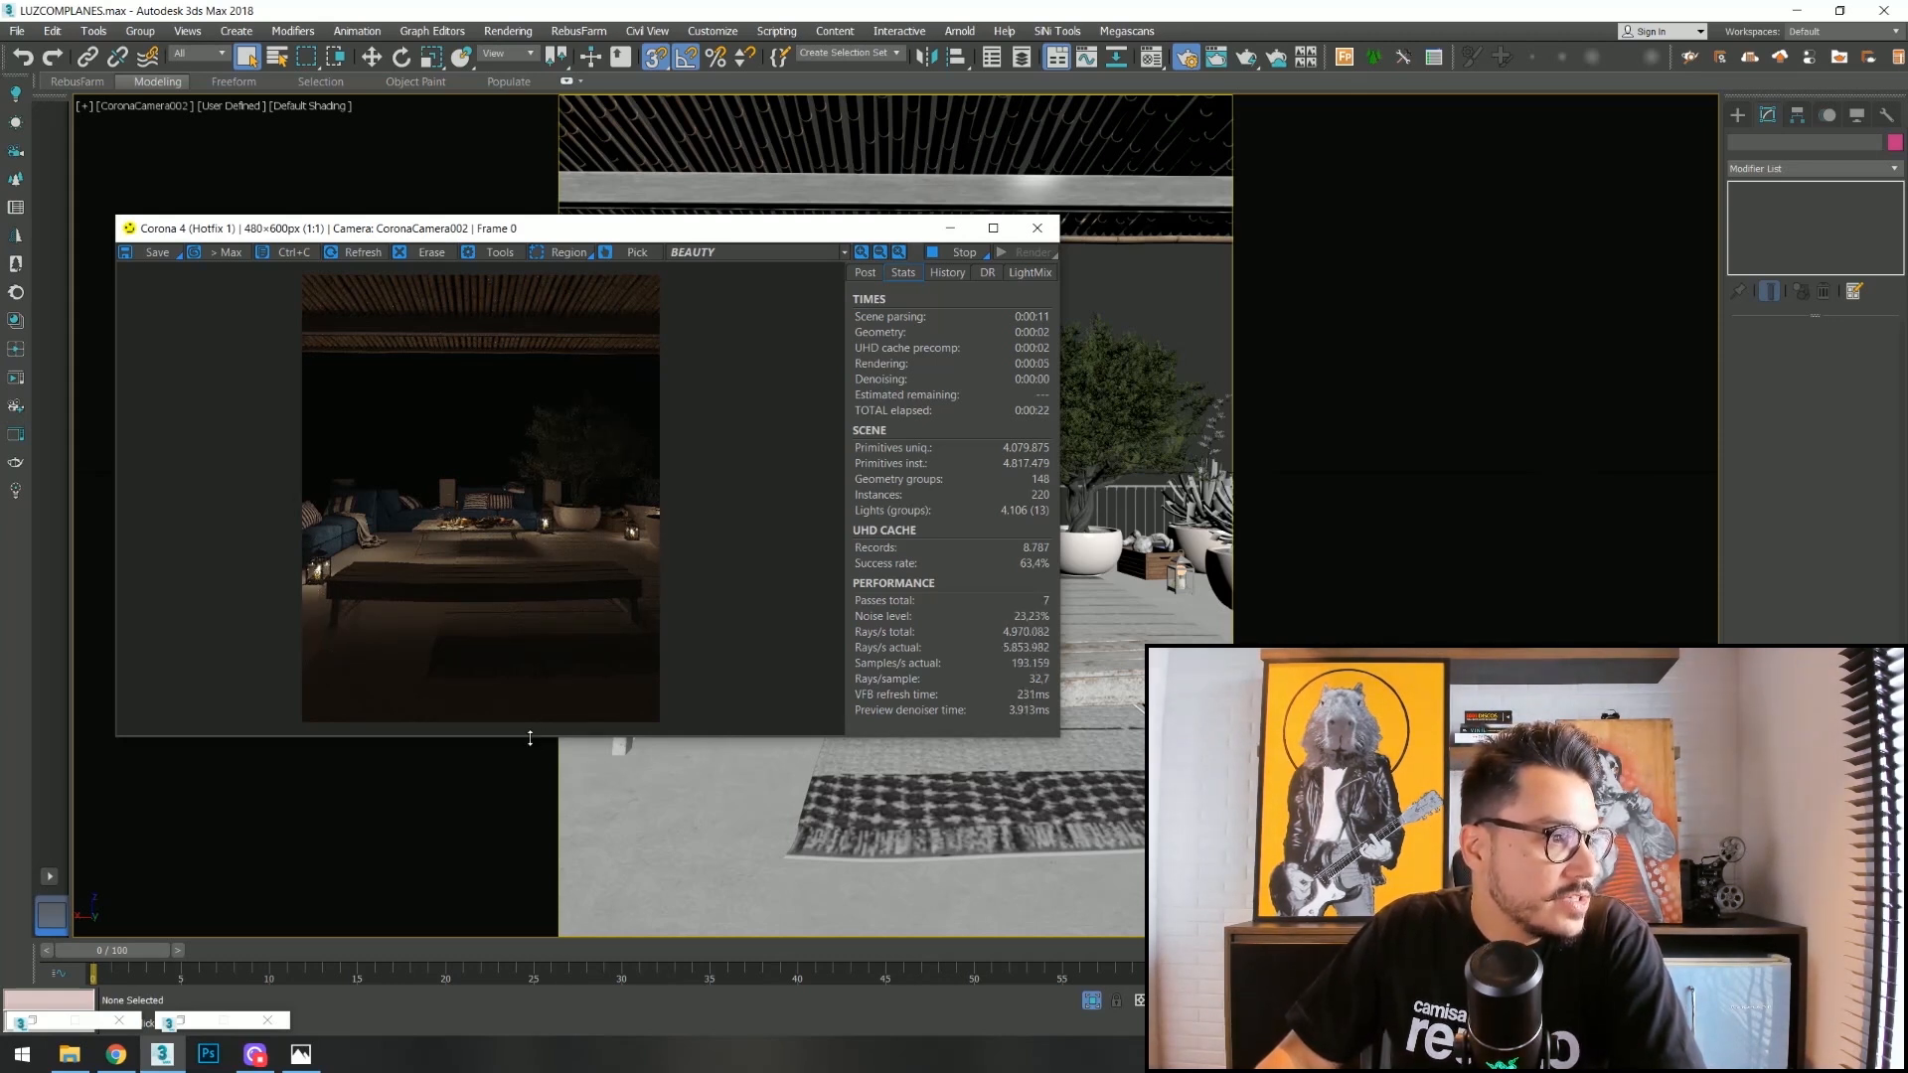
pyautogui.moveTo(501, 936); pyautogui.dragTo(502, 956)
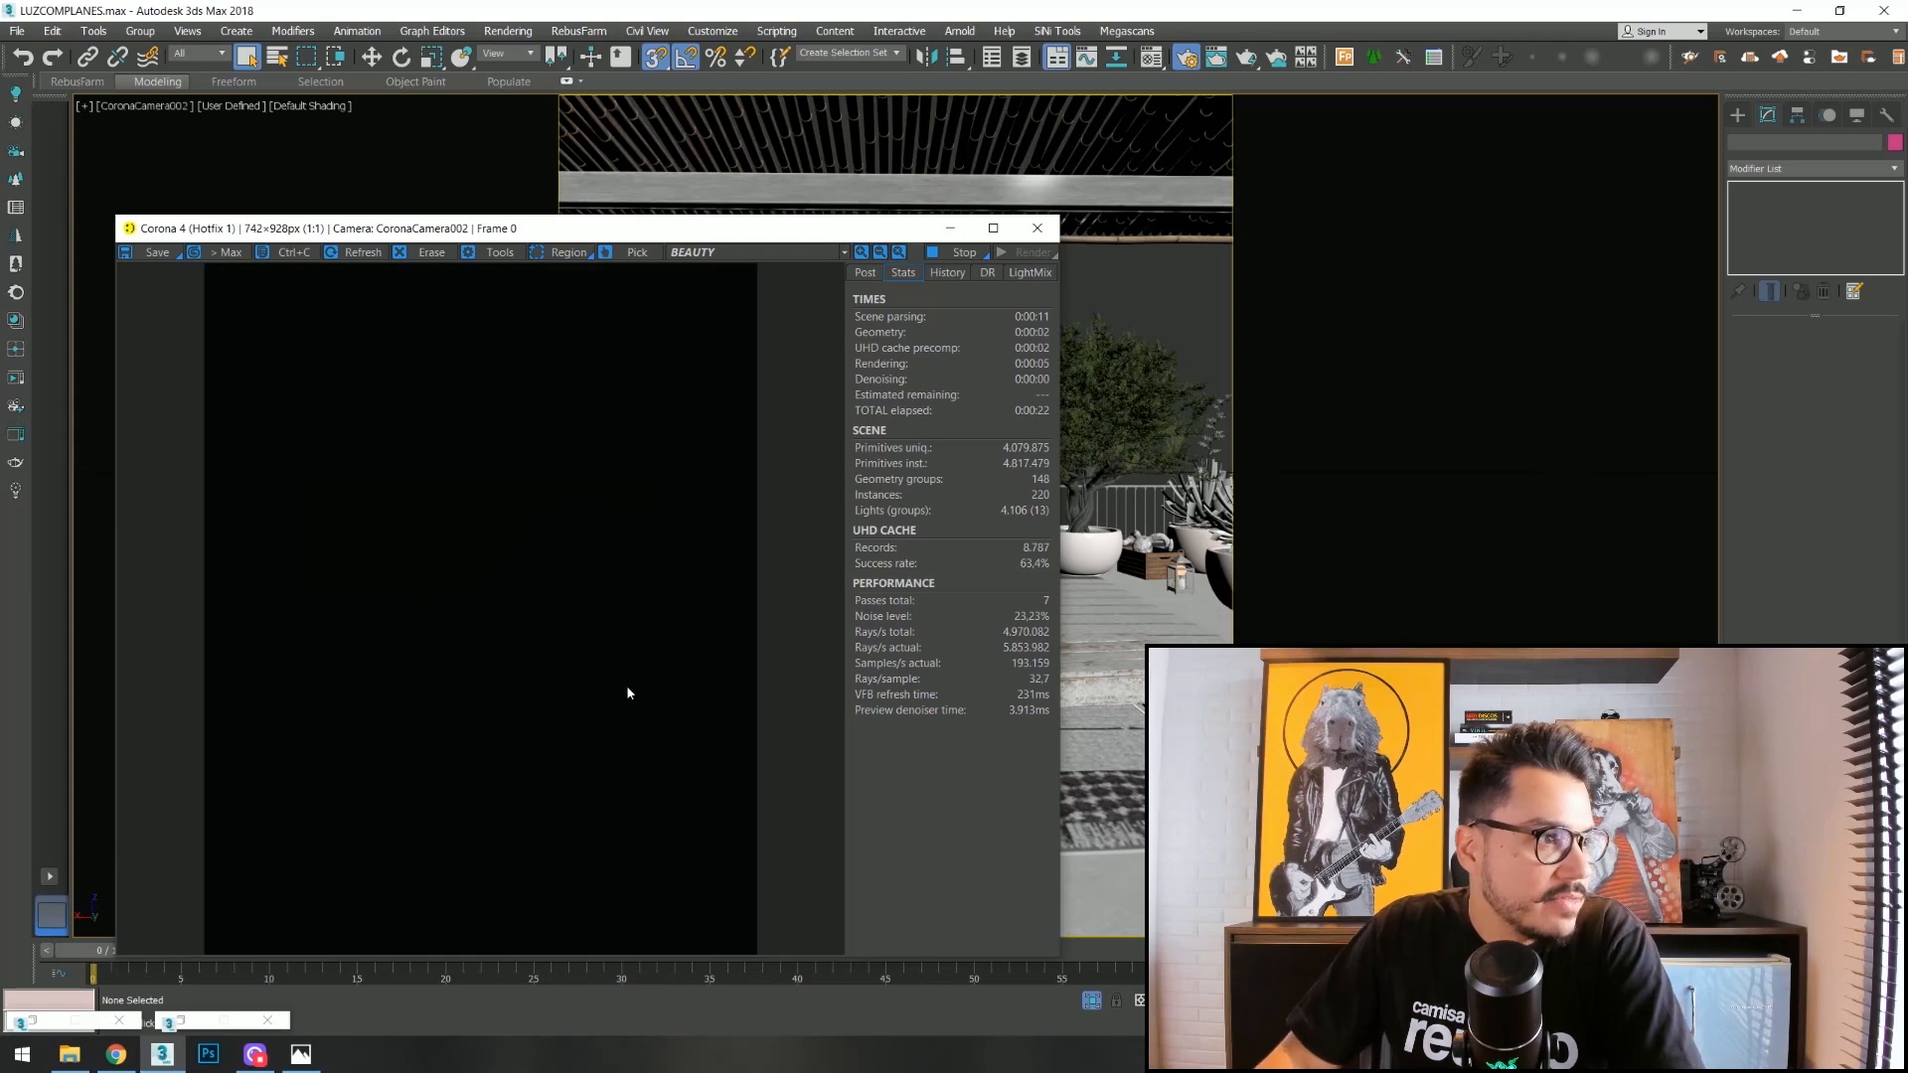
pyautogui.moveTo(675, 234); pyautogui.dragTo(677, 123)
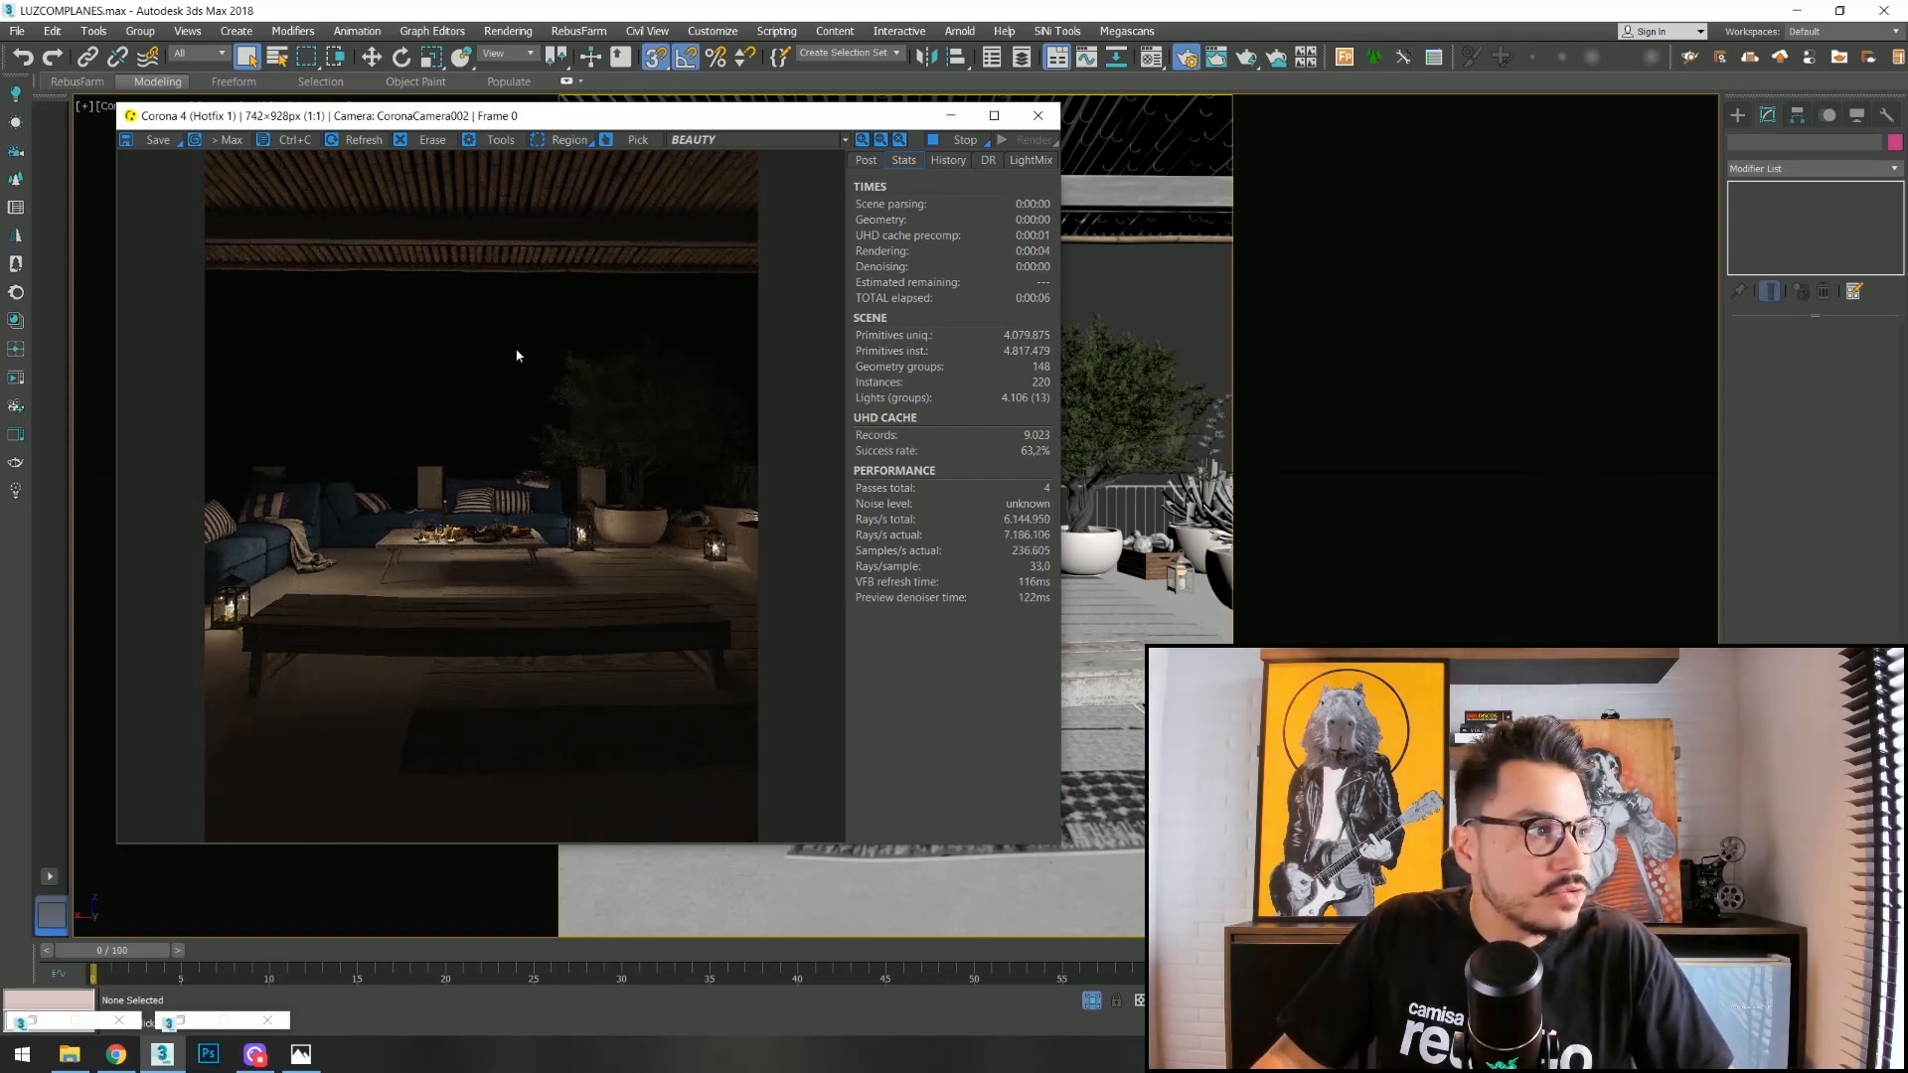
# Open the Scene render settings and check the 3ds Max environment background alongside them.
pyautogui.click(192, 1024)
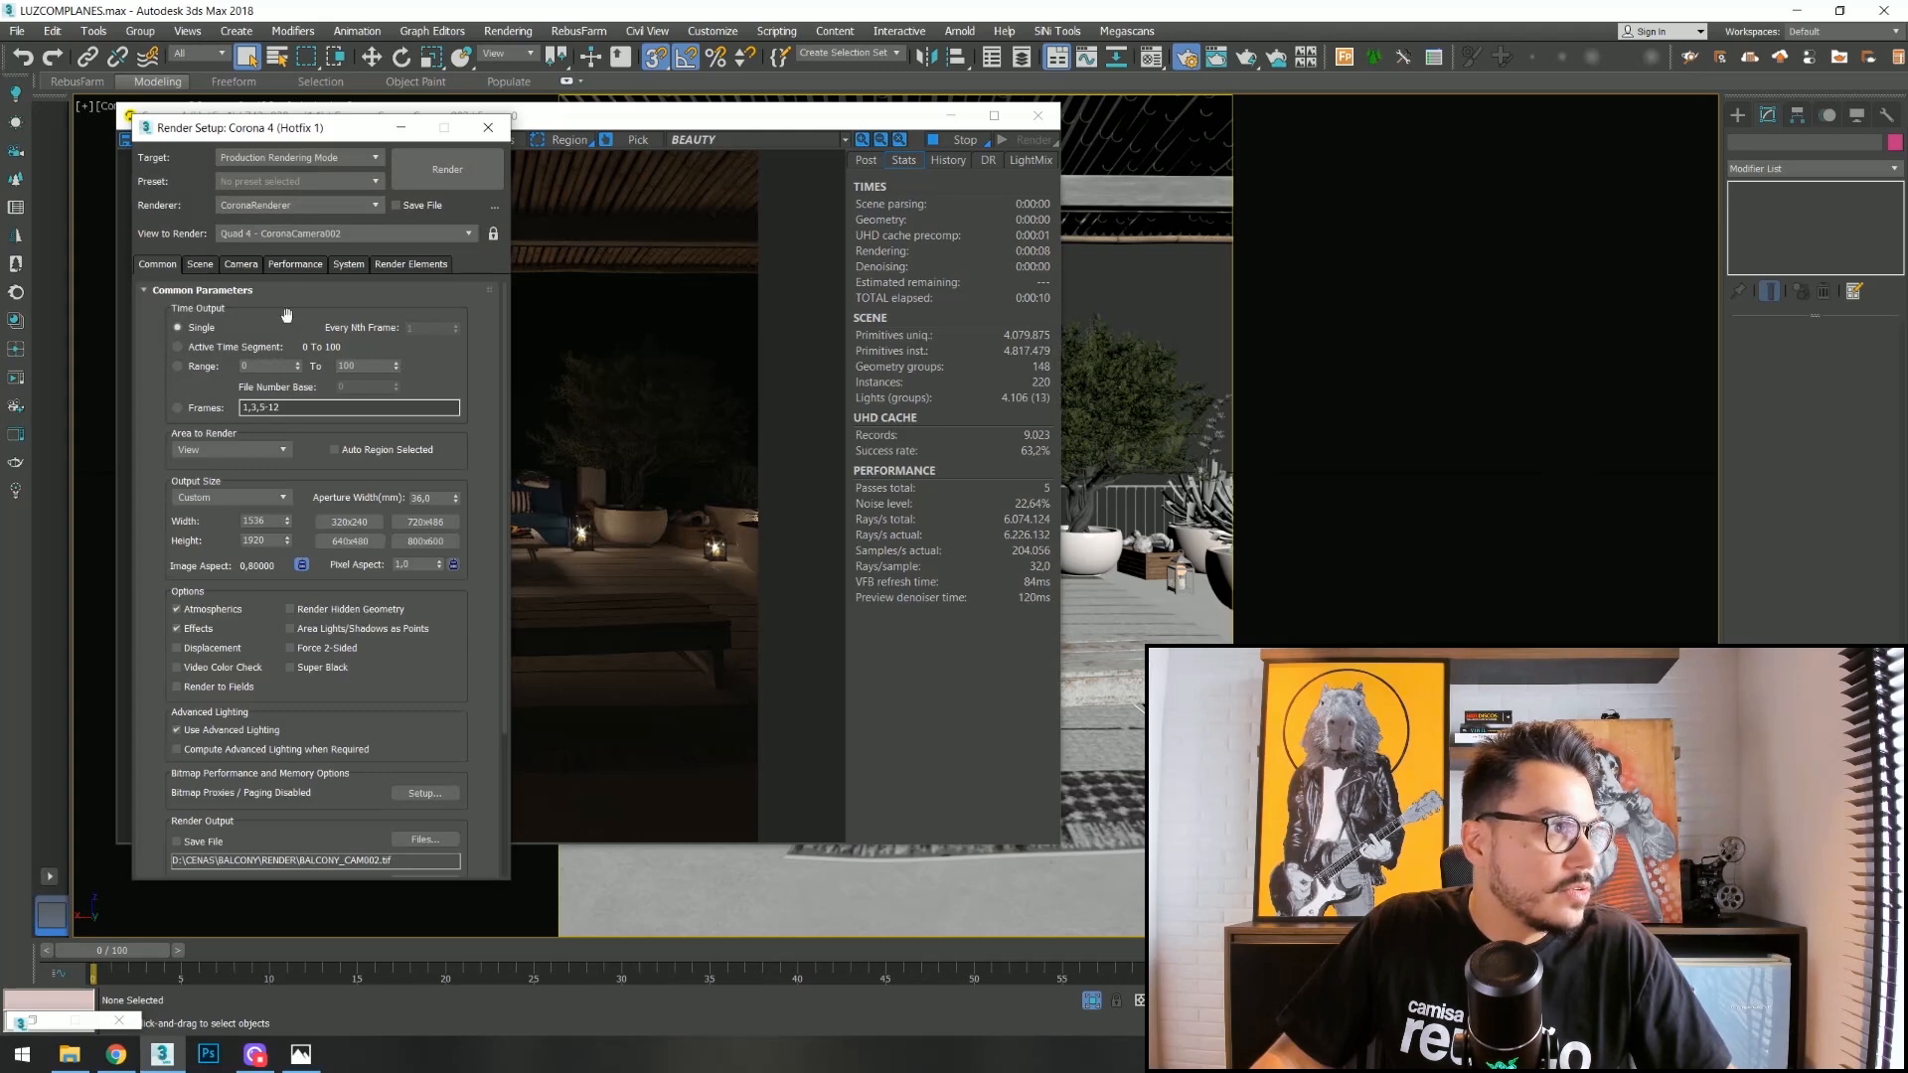
pyautogui.moveTo(321, 139); pyautogui.dragTo(574, 97)
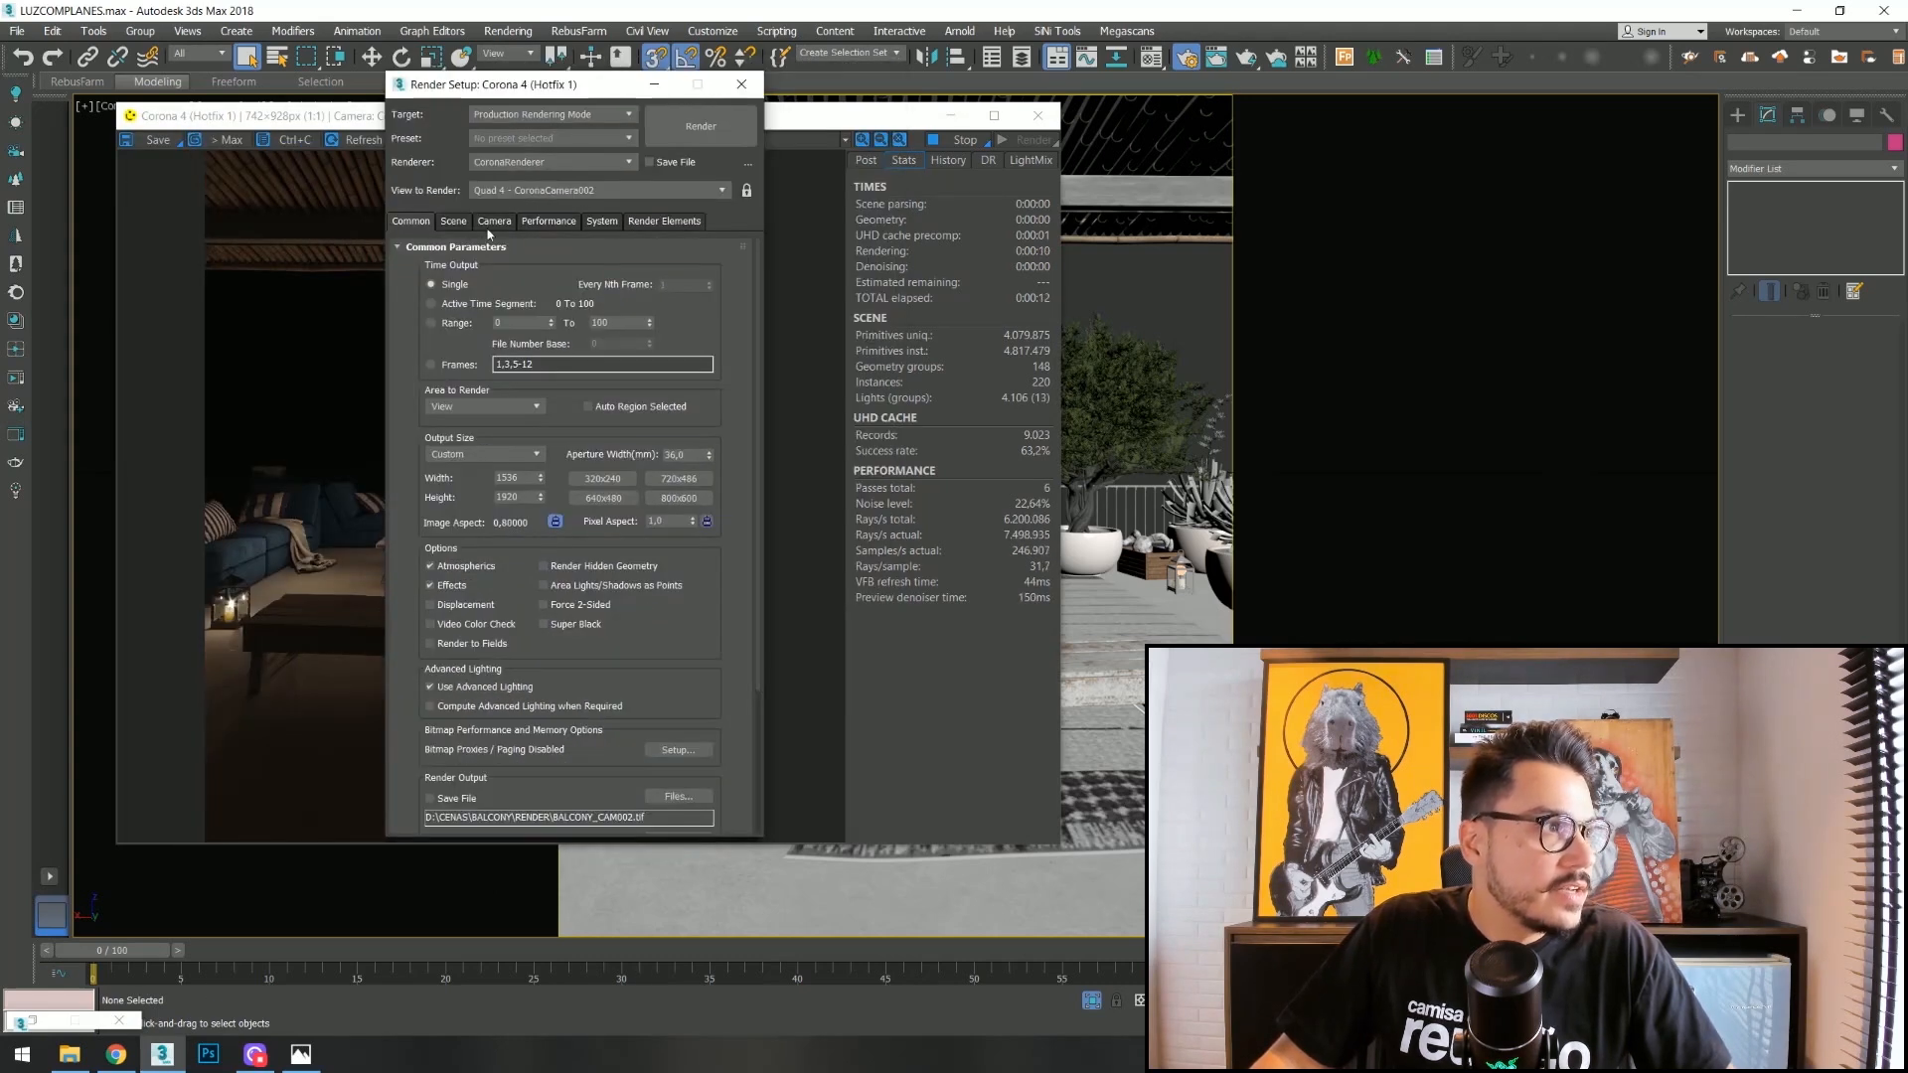
pyautogui.click(449, 224)
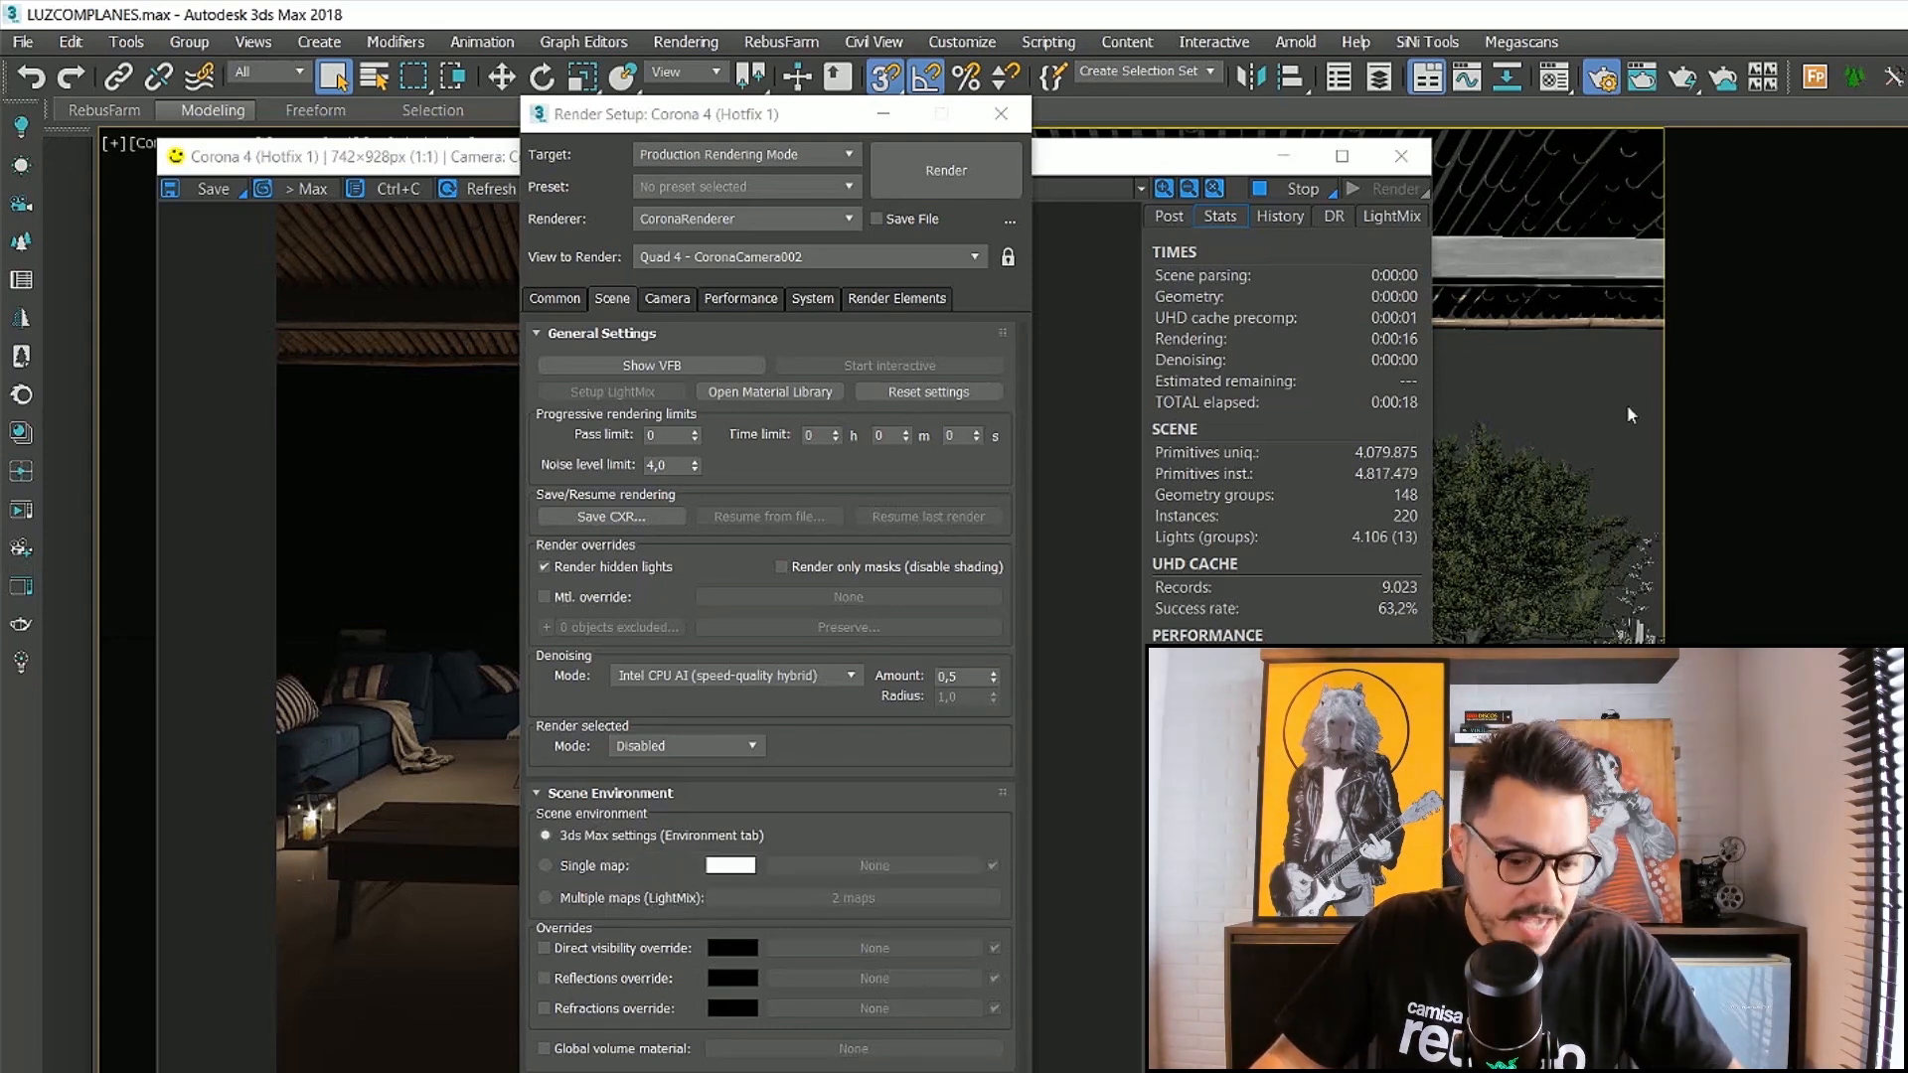
pyautogui.press('8')
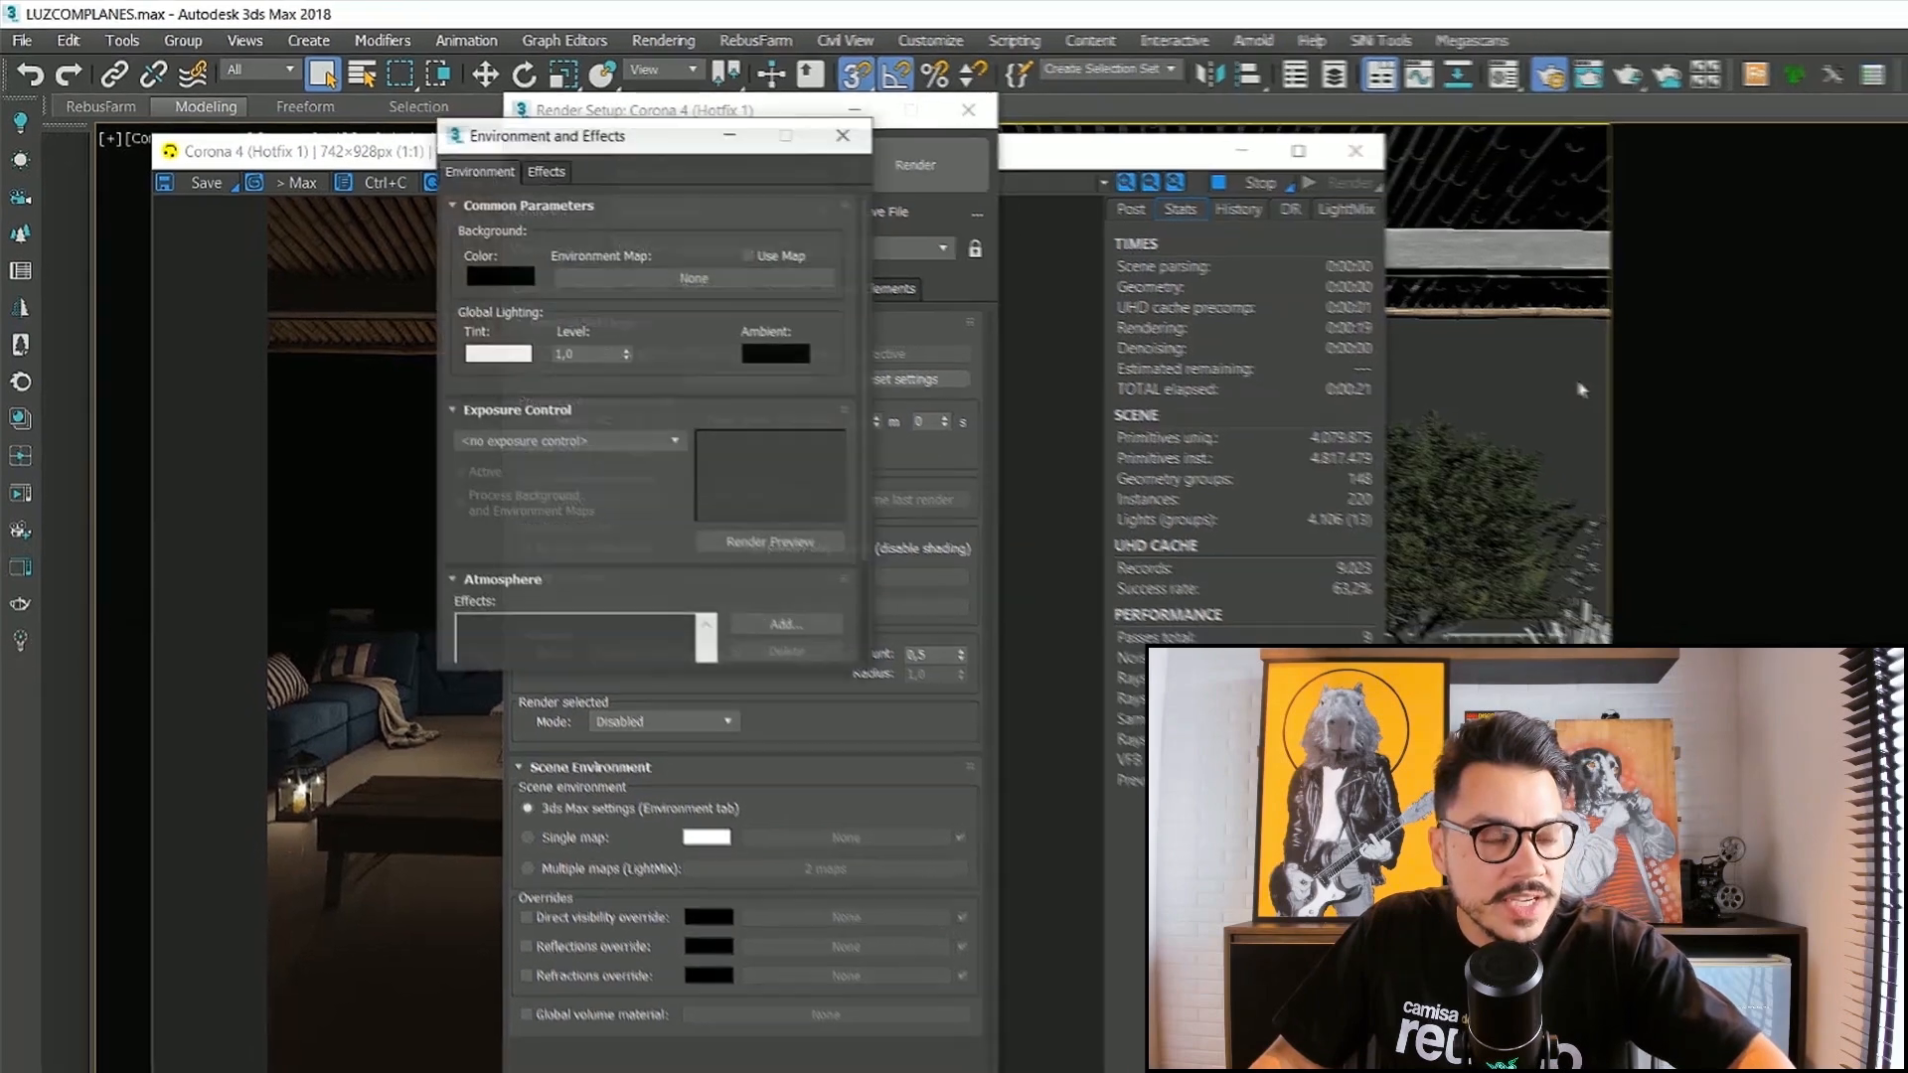
pyautogui.moveTo(557, 136); pyautogui.dragTo(1111, 250)
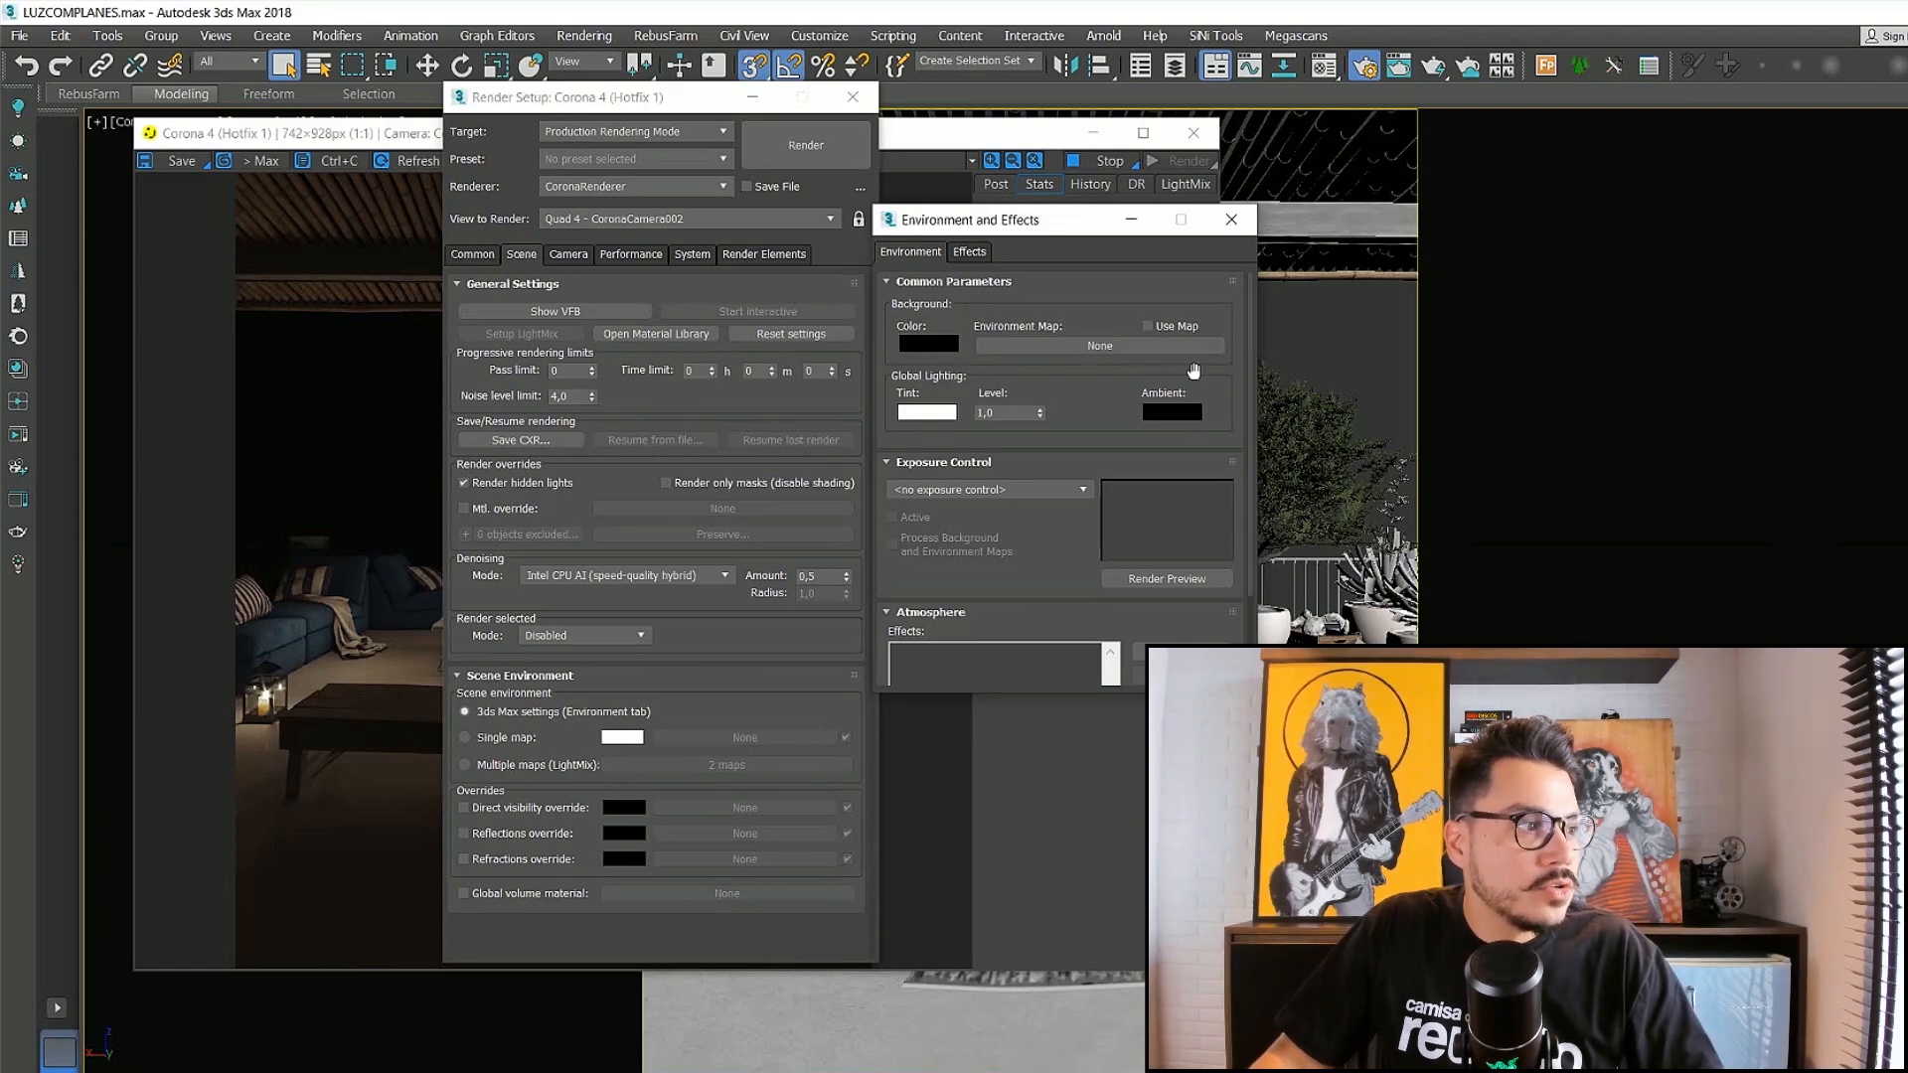
pyautogui.click(1231, 220)
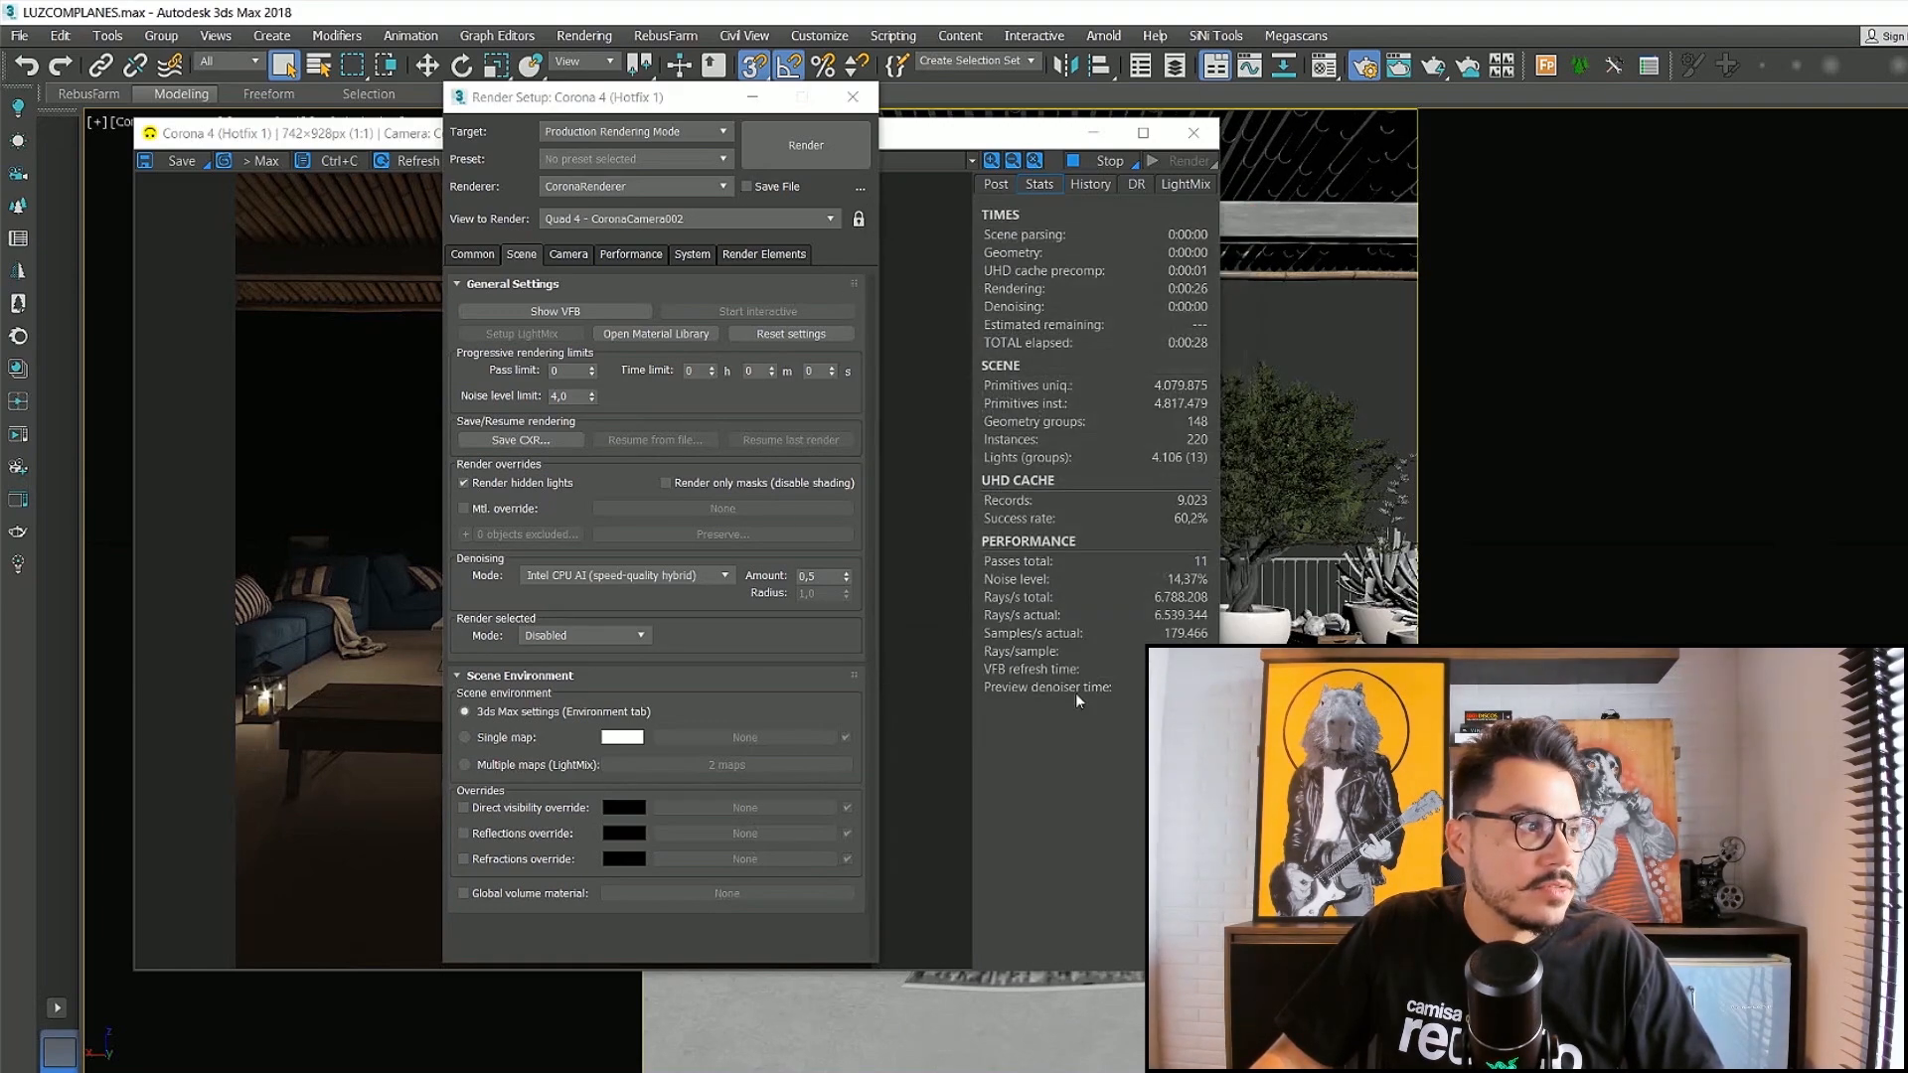
# Set the Corona scene environment to Single map with a black colour.
pyautogui.click(507, 737)
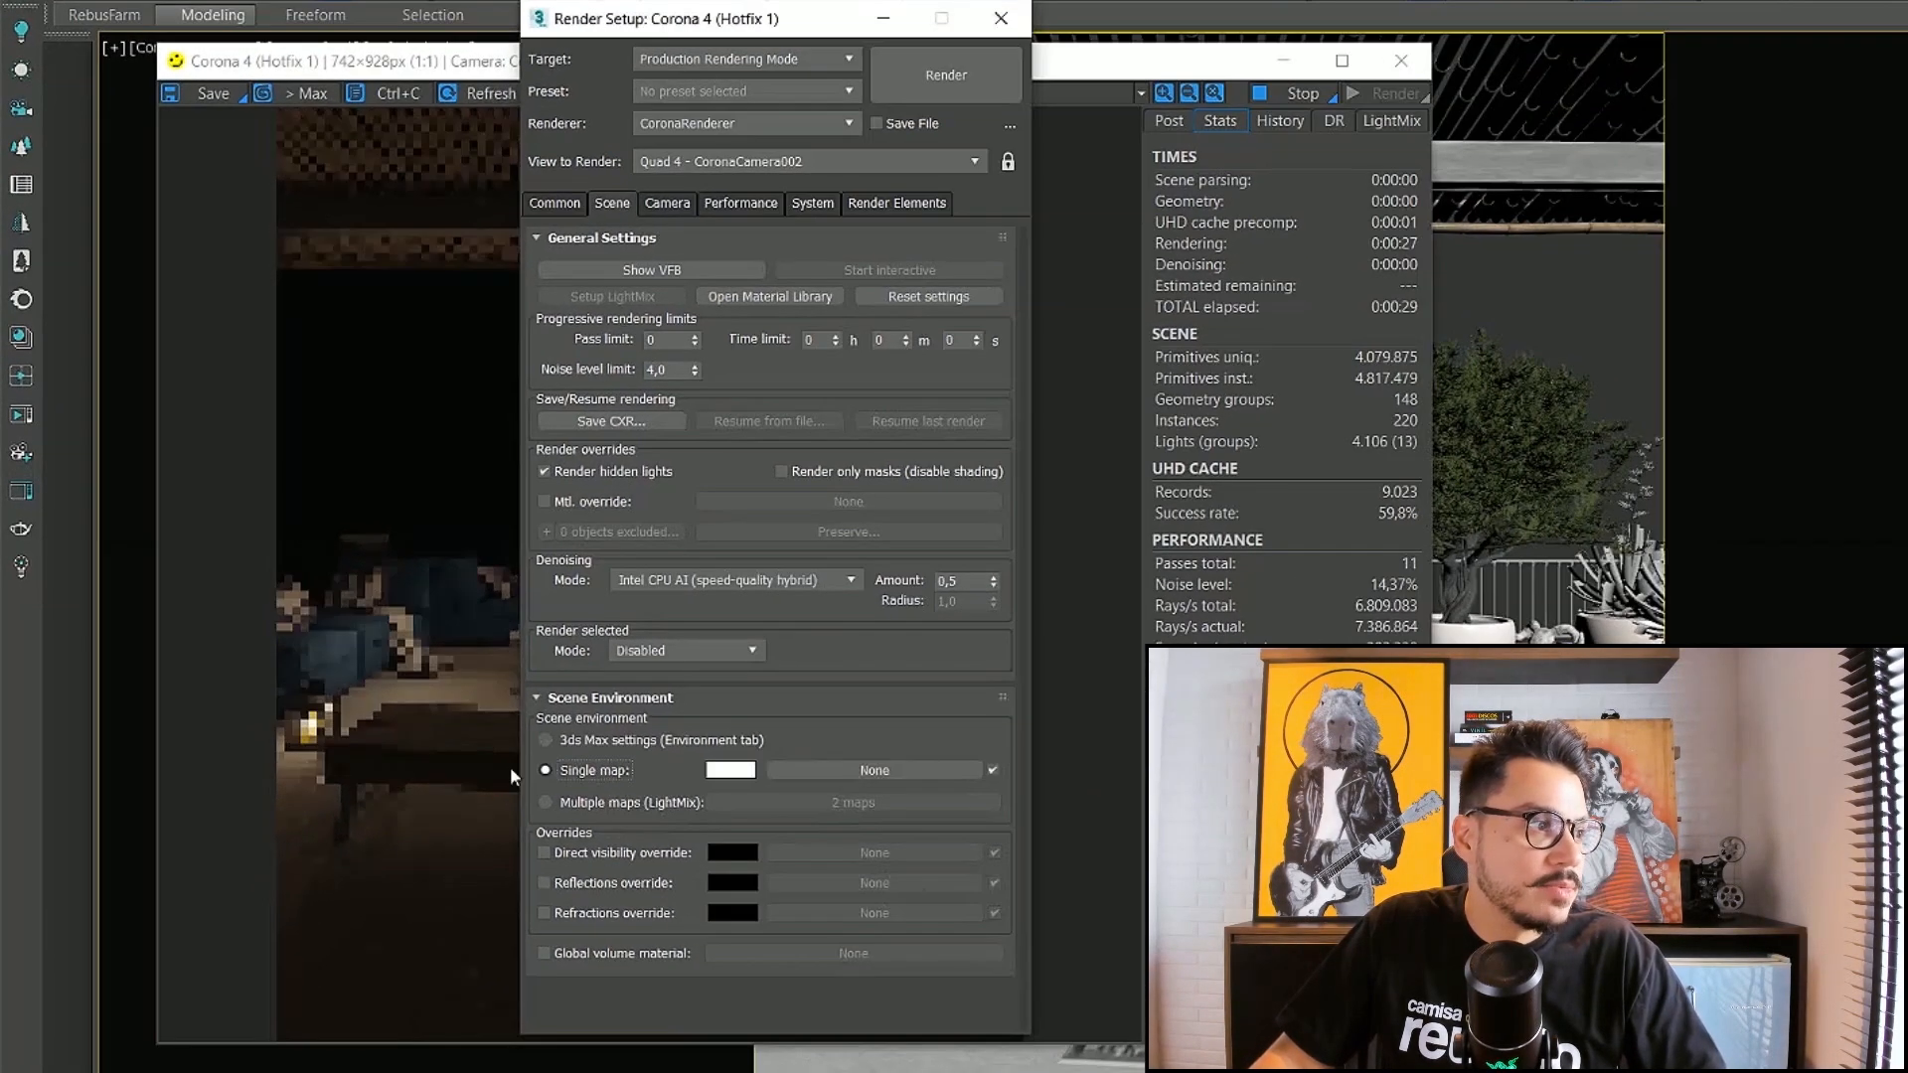
pyautogui.moveTo(695, 18); pyautogui.dragTo(1374, 7)
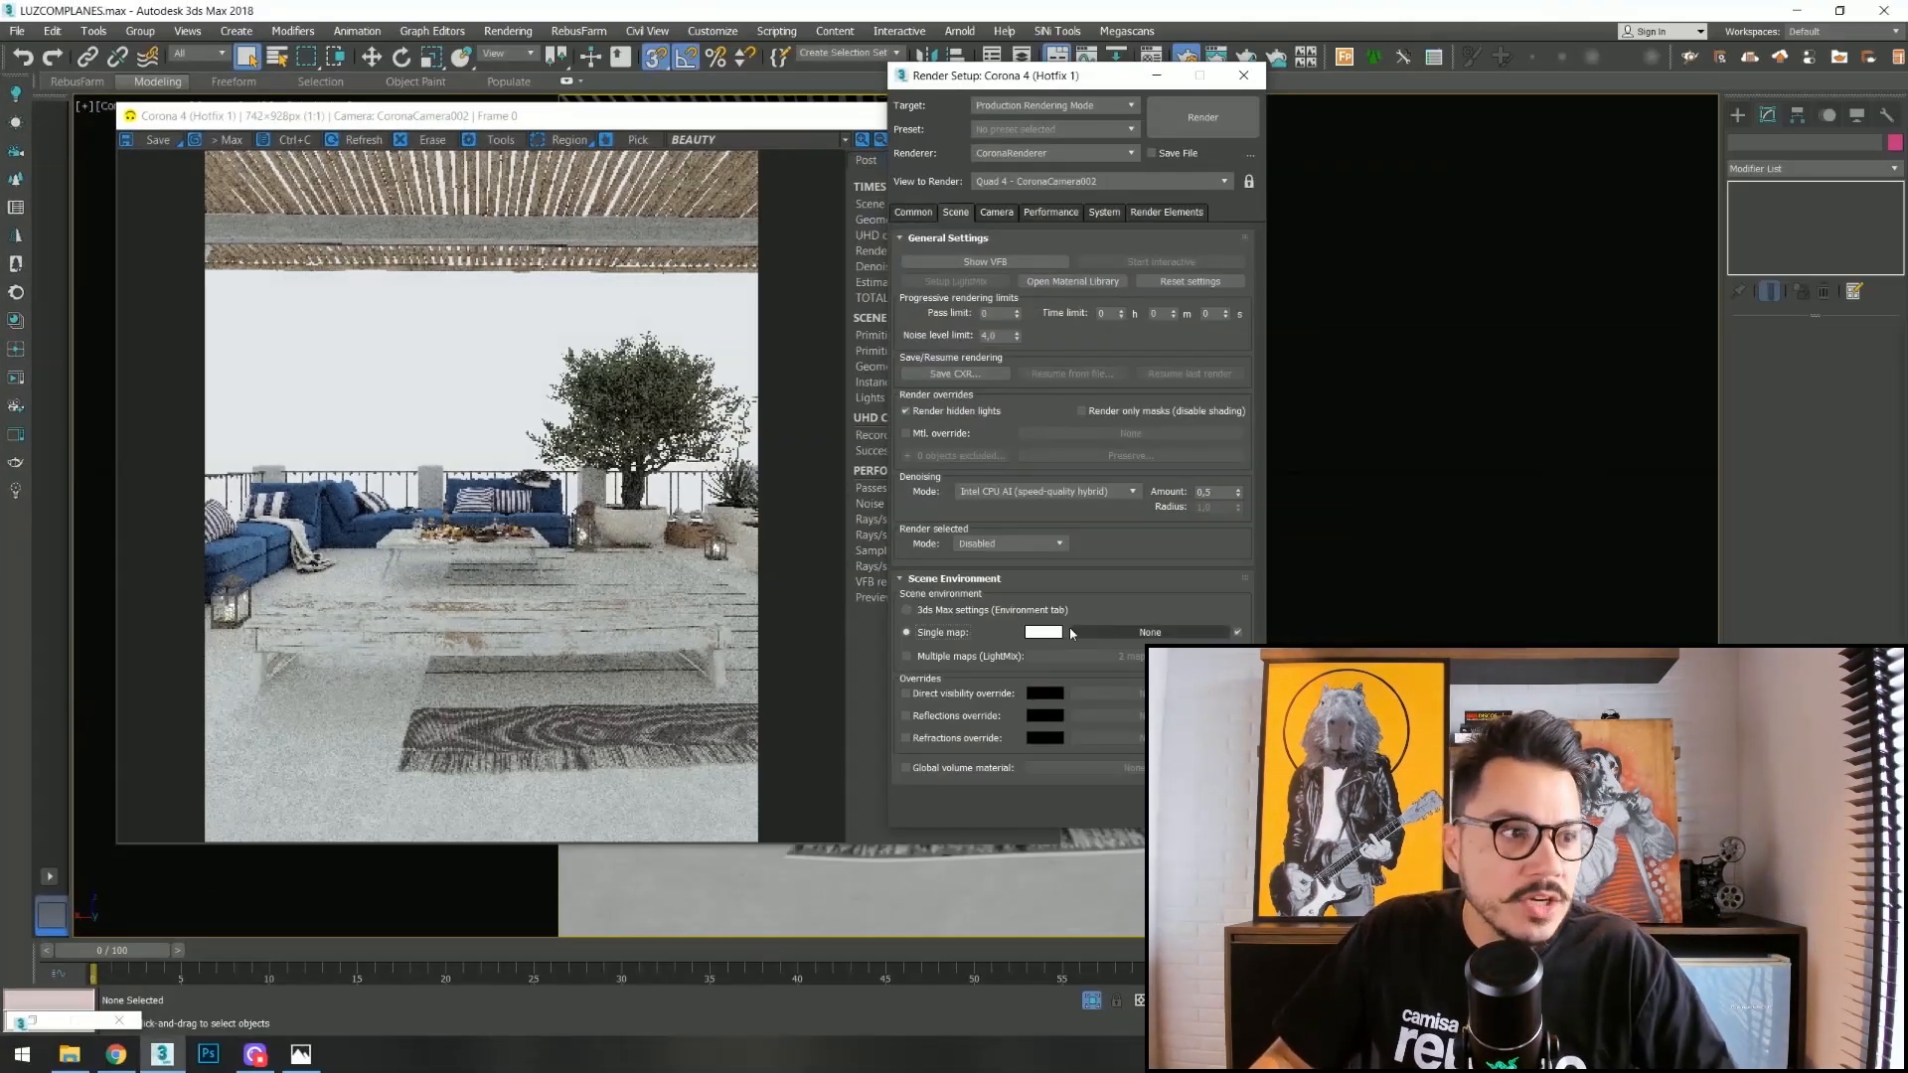
pyautogui.click(1043, 631)
pyautogui.moveTo(676, 198); pyautogui.dragTo(538, 199)
pyautogui.click(638, 272)
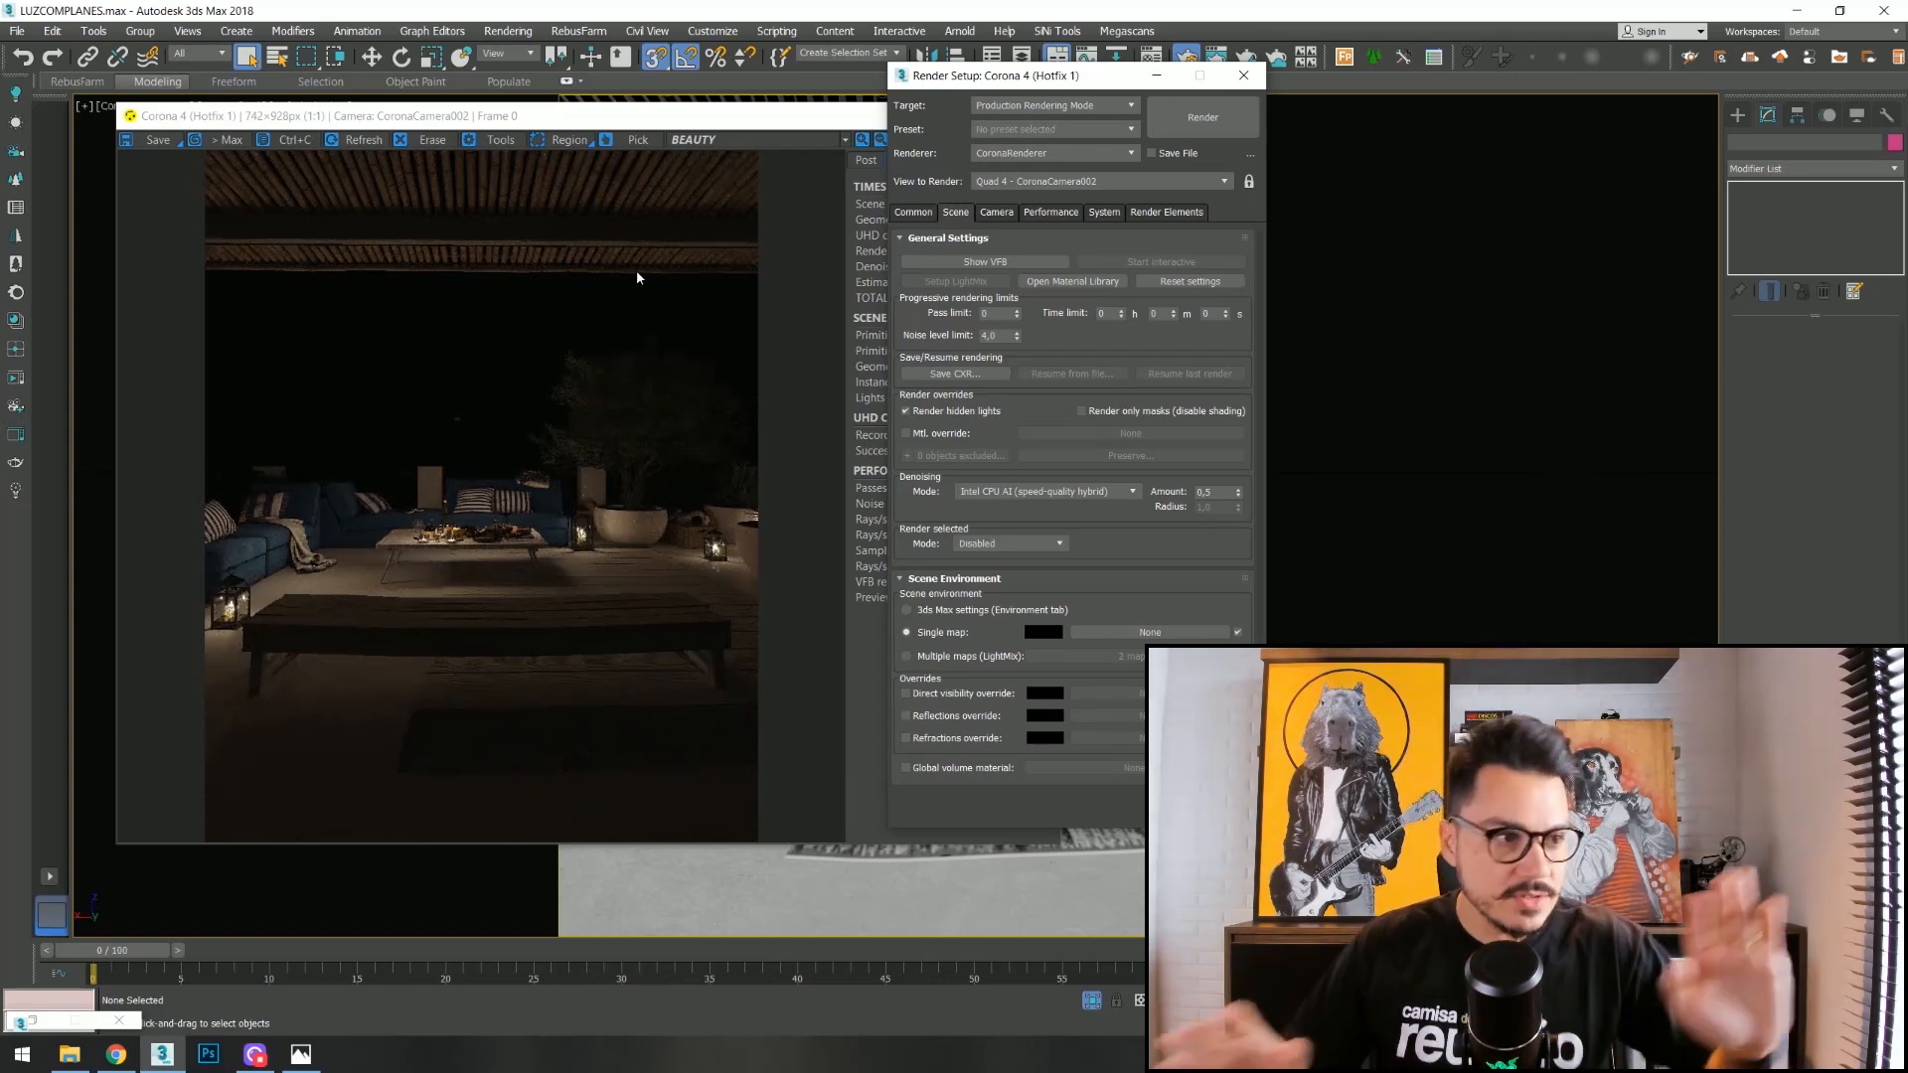
# Minimise Render Setup, move the frame buffer off the seating area and restrict the selection filter to Lights.
pyautogui.click(596, 398)
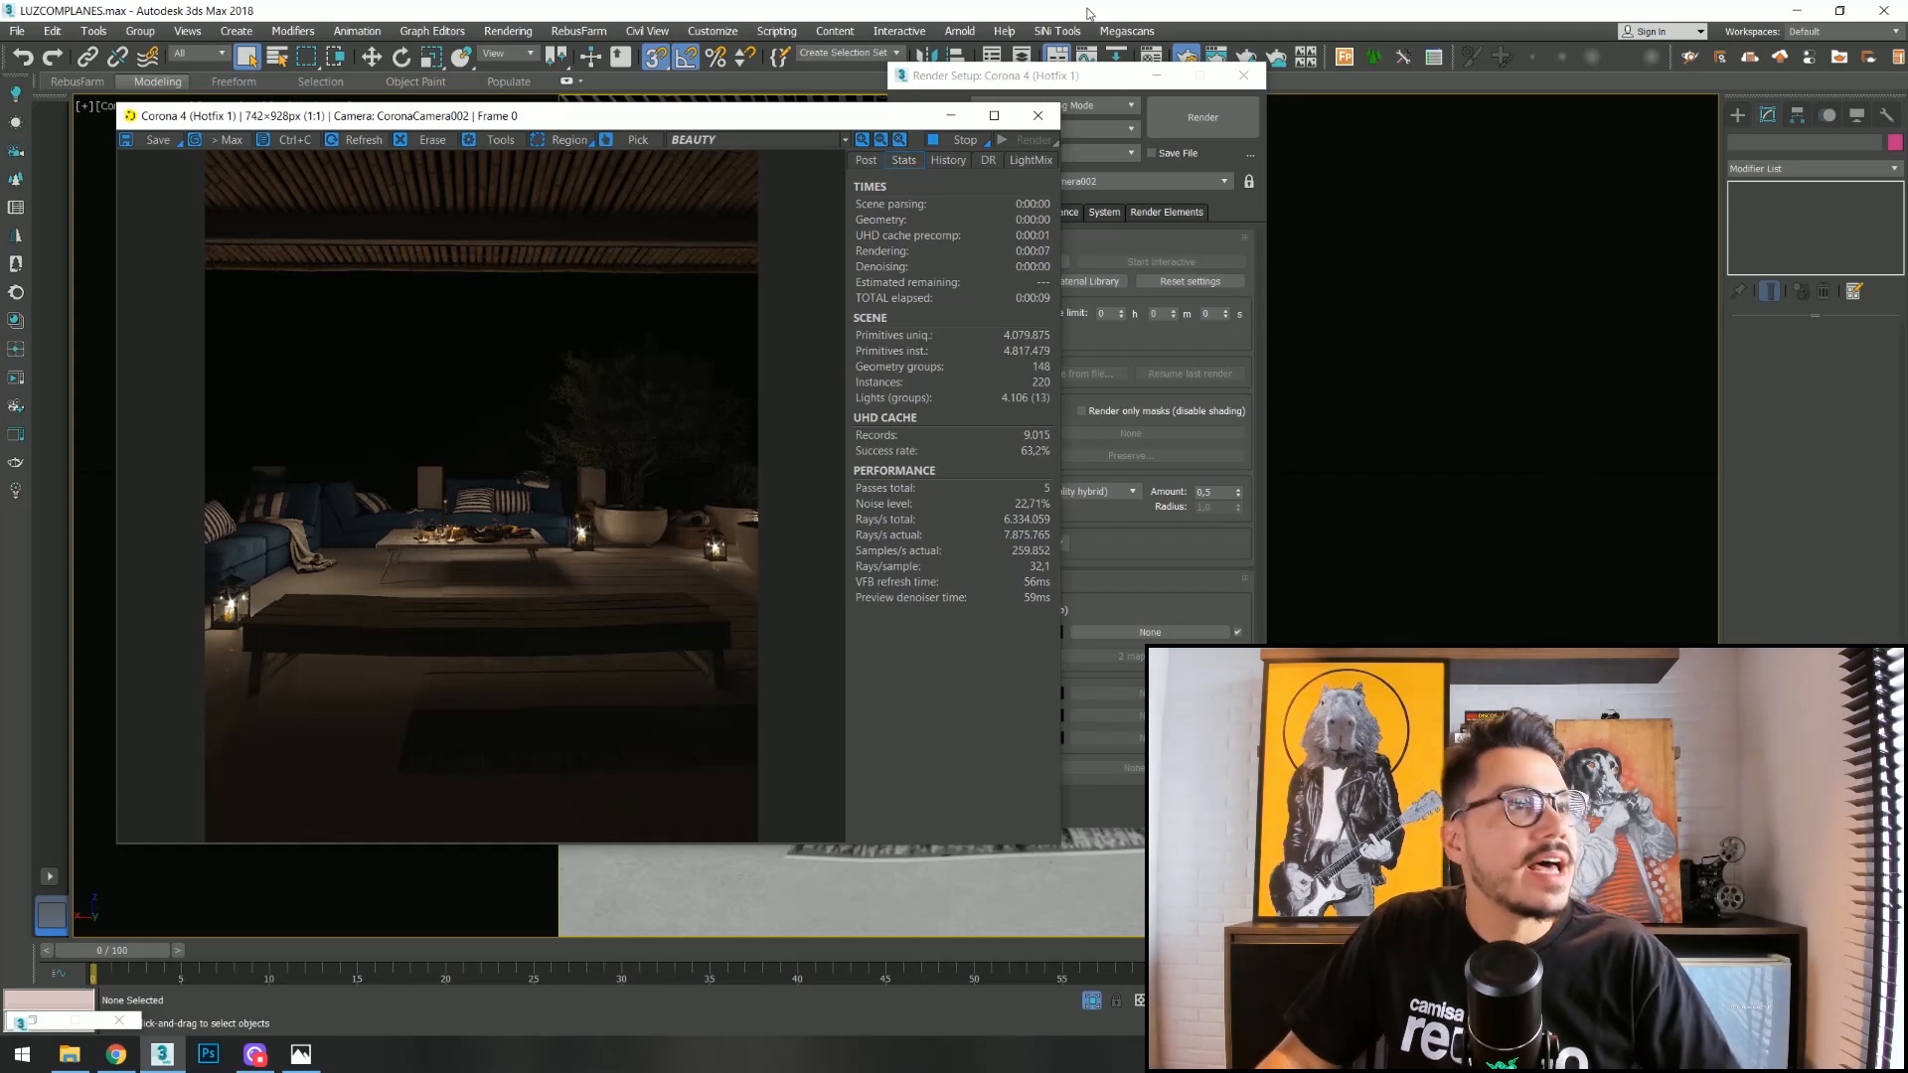
pyautogui.click(1099, 72)
pyautogui.click(1156, 77)
pyautogui.moveTo(774, 120); pyautogui.dragTo(1566, 168)
pyautogui.click(198, 54)
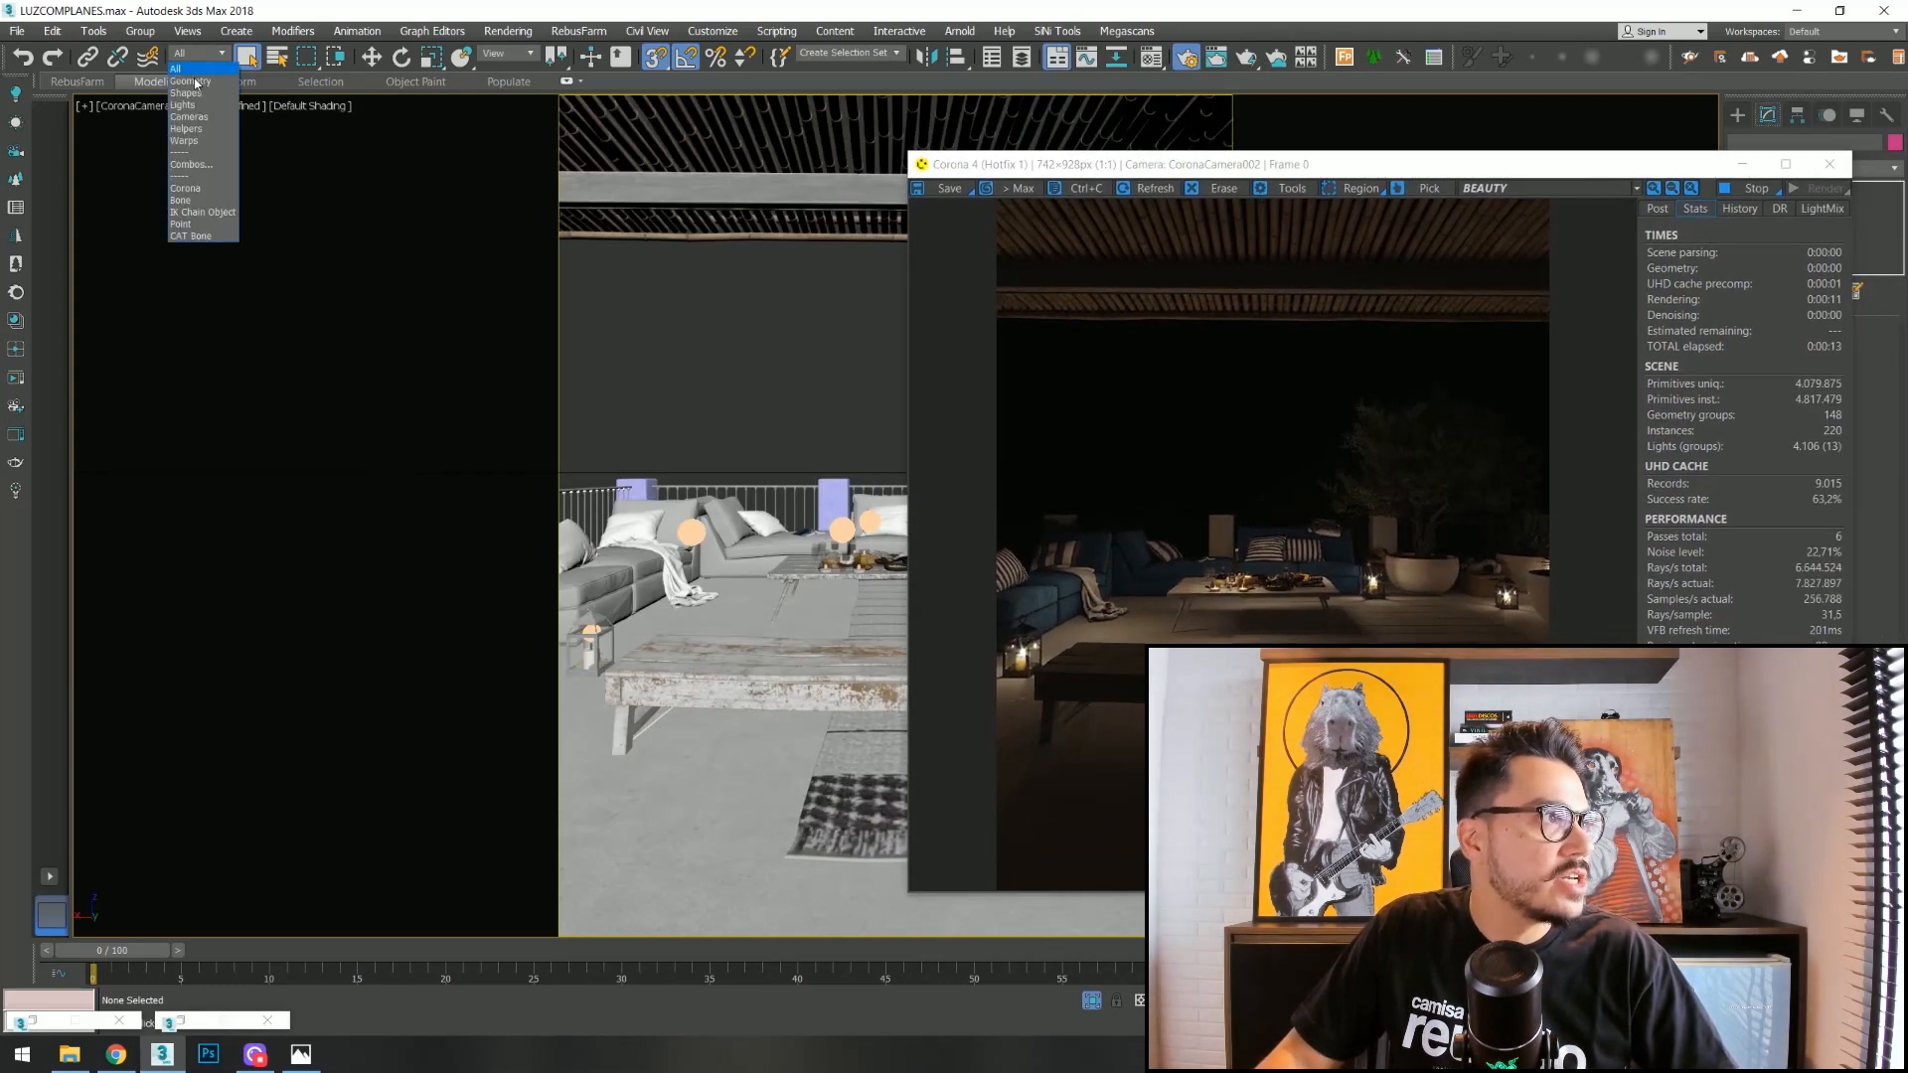
# Turn off the sphere light above the sofa corner and the light inside the lantern by the plant pots.
pyautogui.click(691, 533)
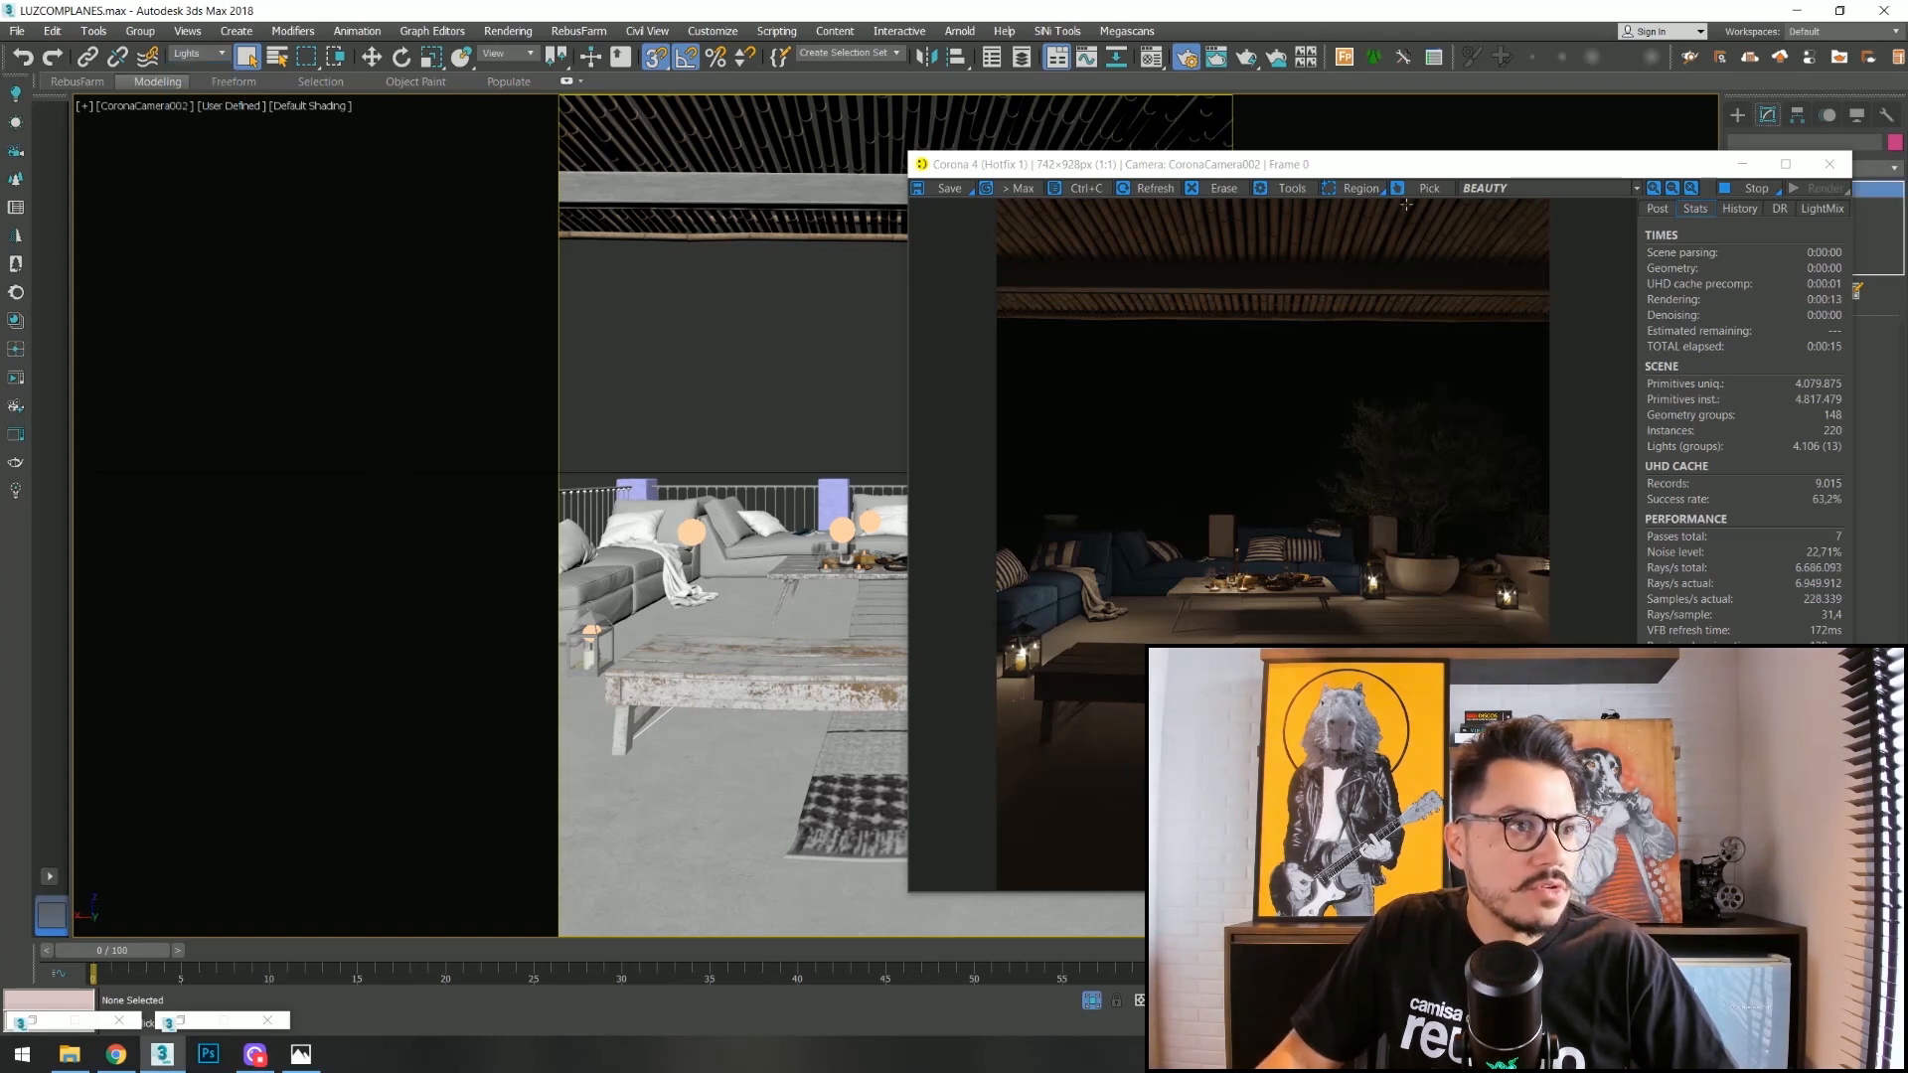
pyautogui.moveTo(1454, 170); pyautogui.dragTo(706, 103)
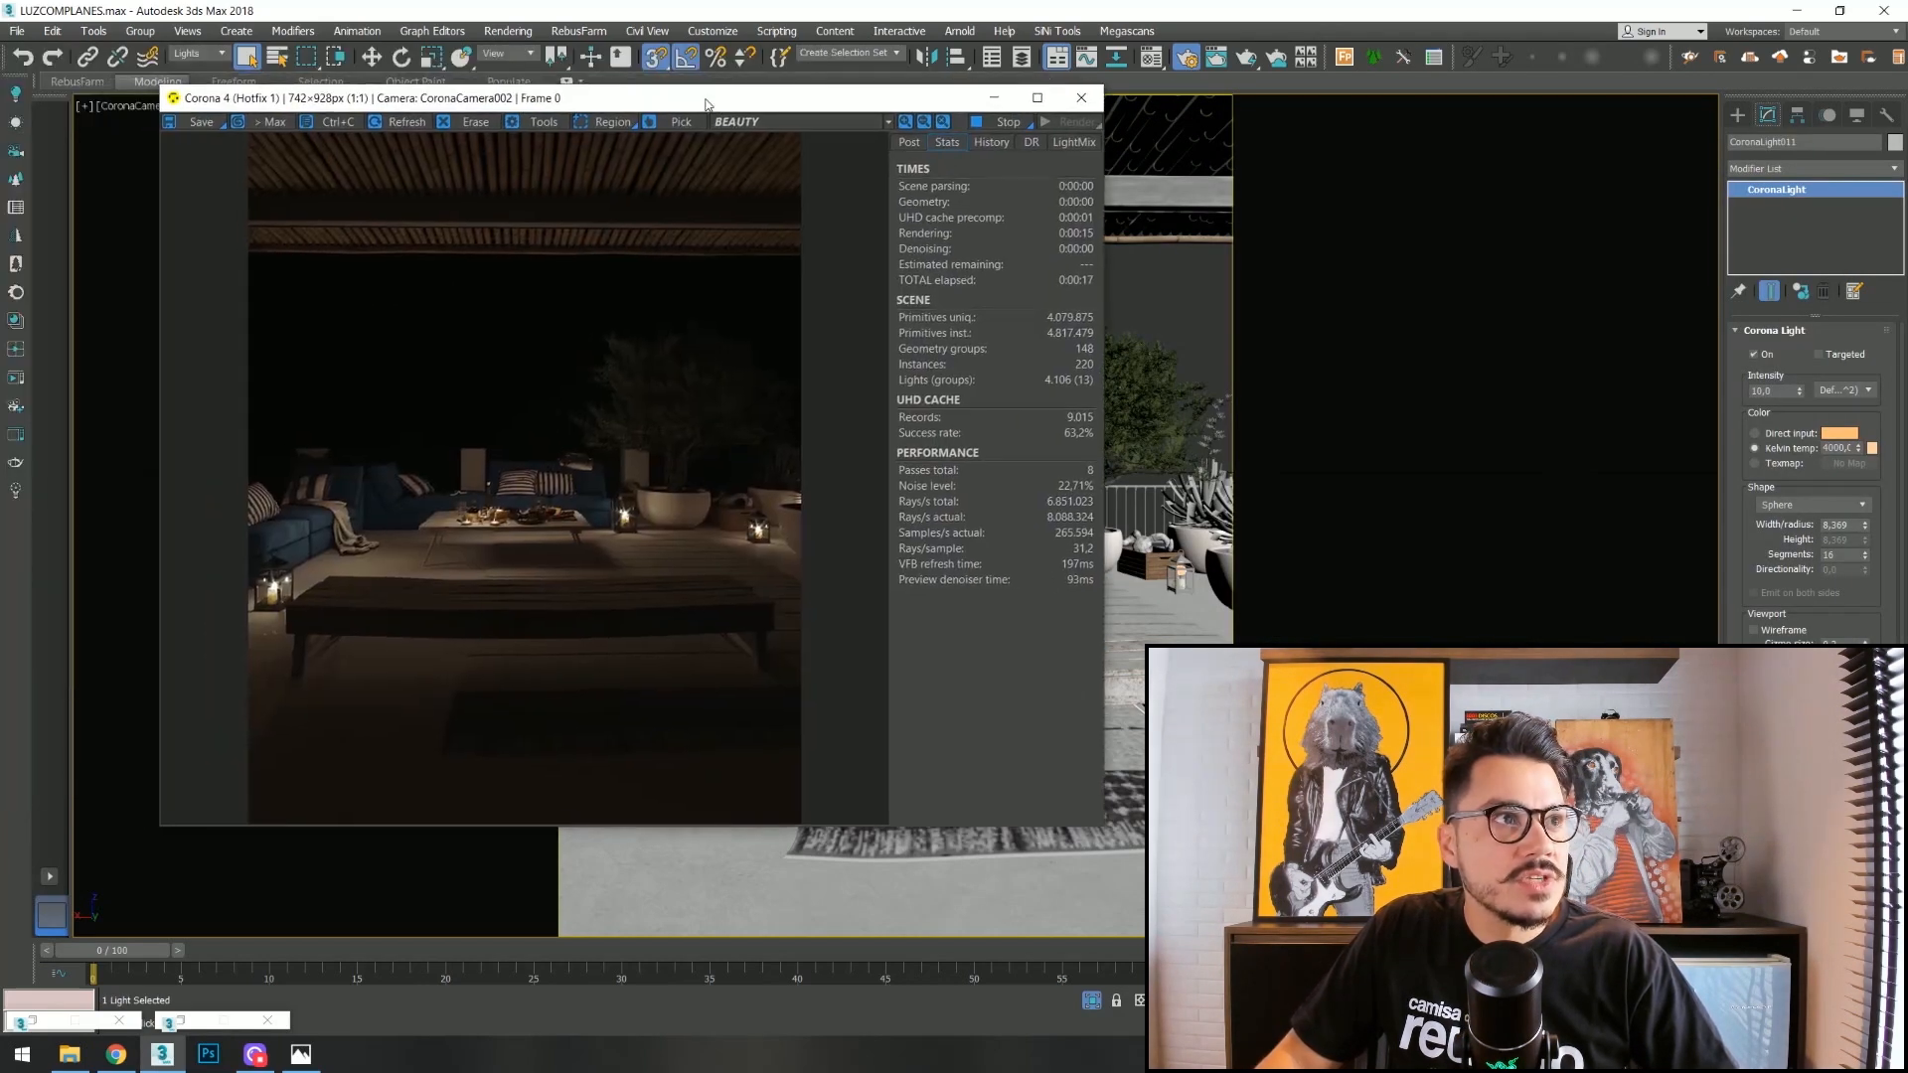
pyautogui.click(1754, 354)
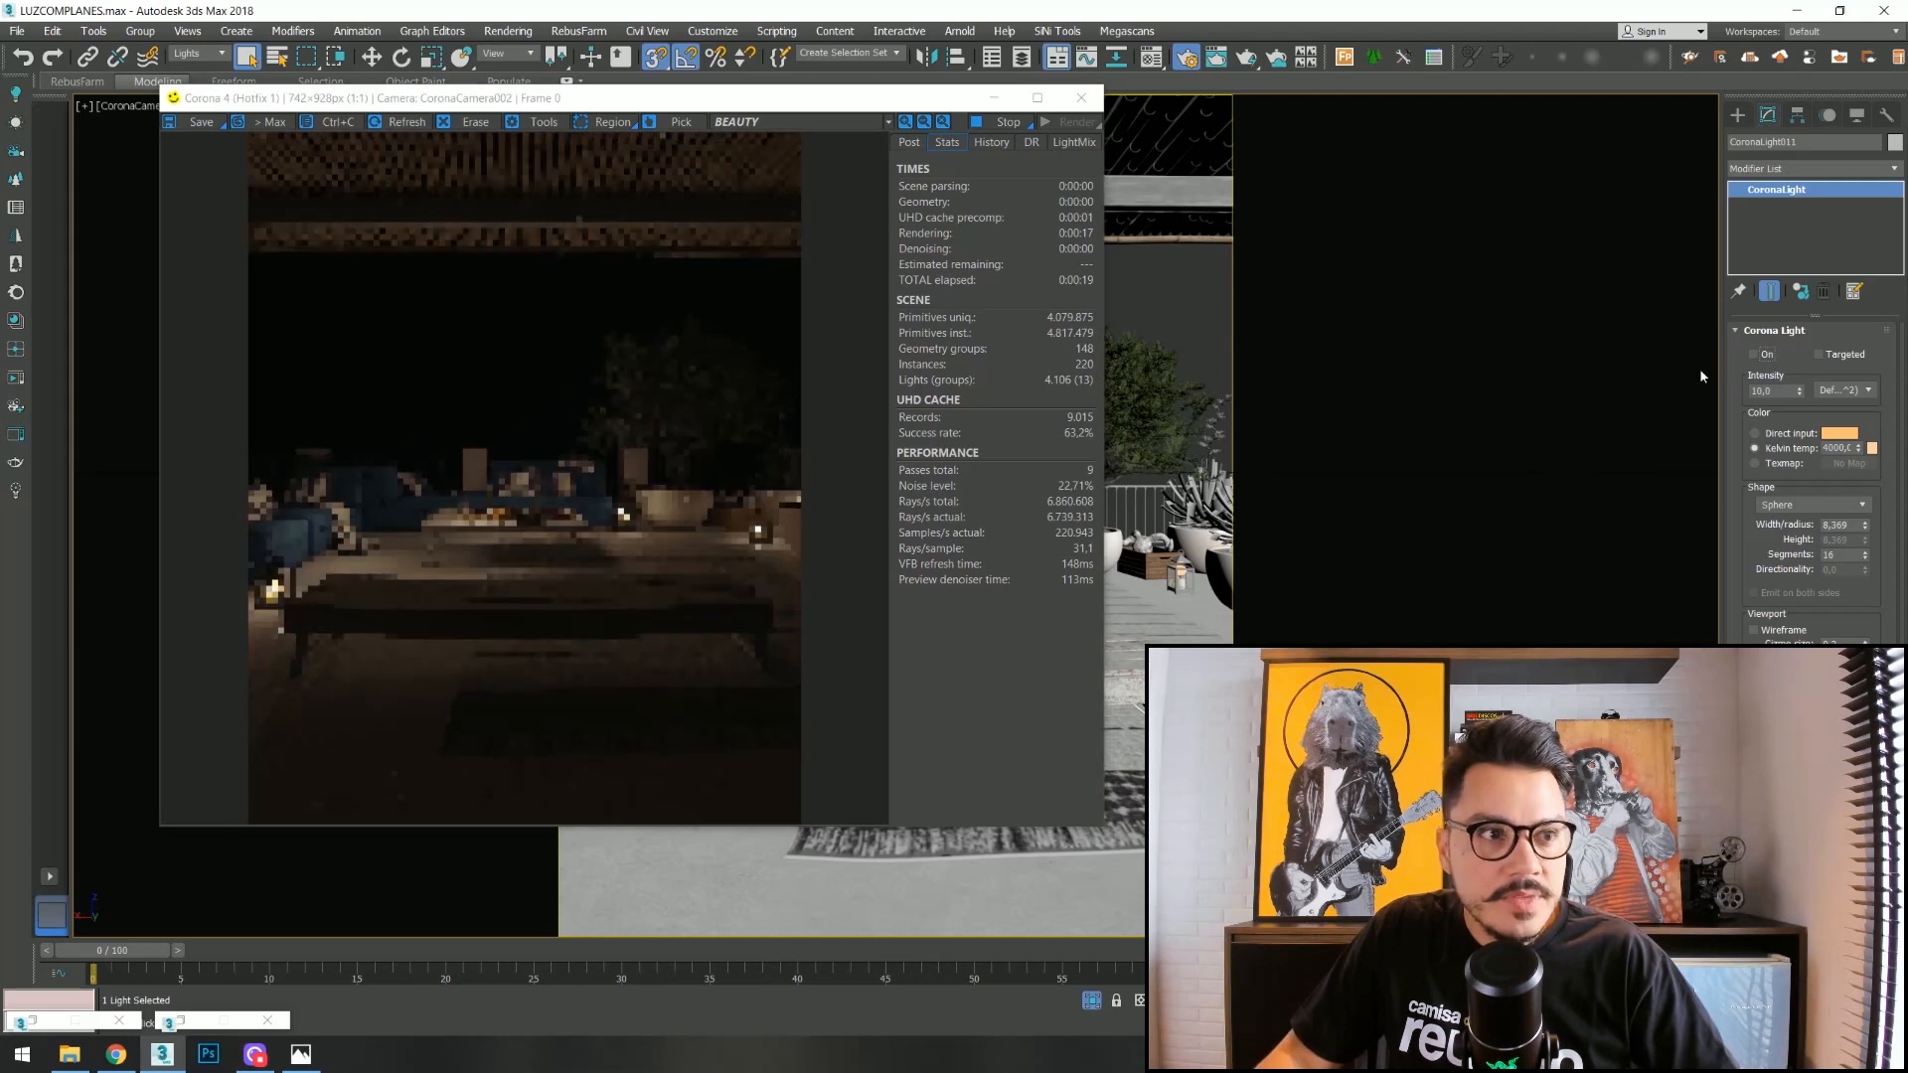
pyautogui.click(1179, 570)
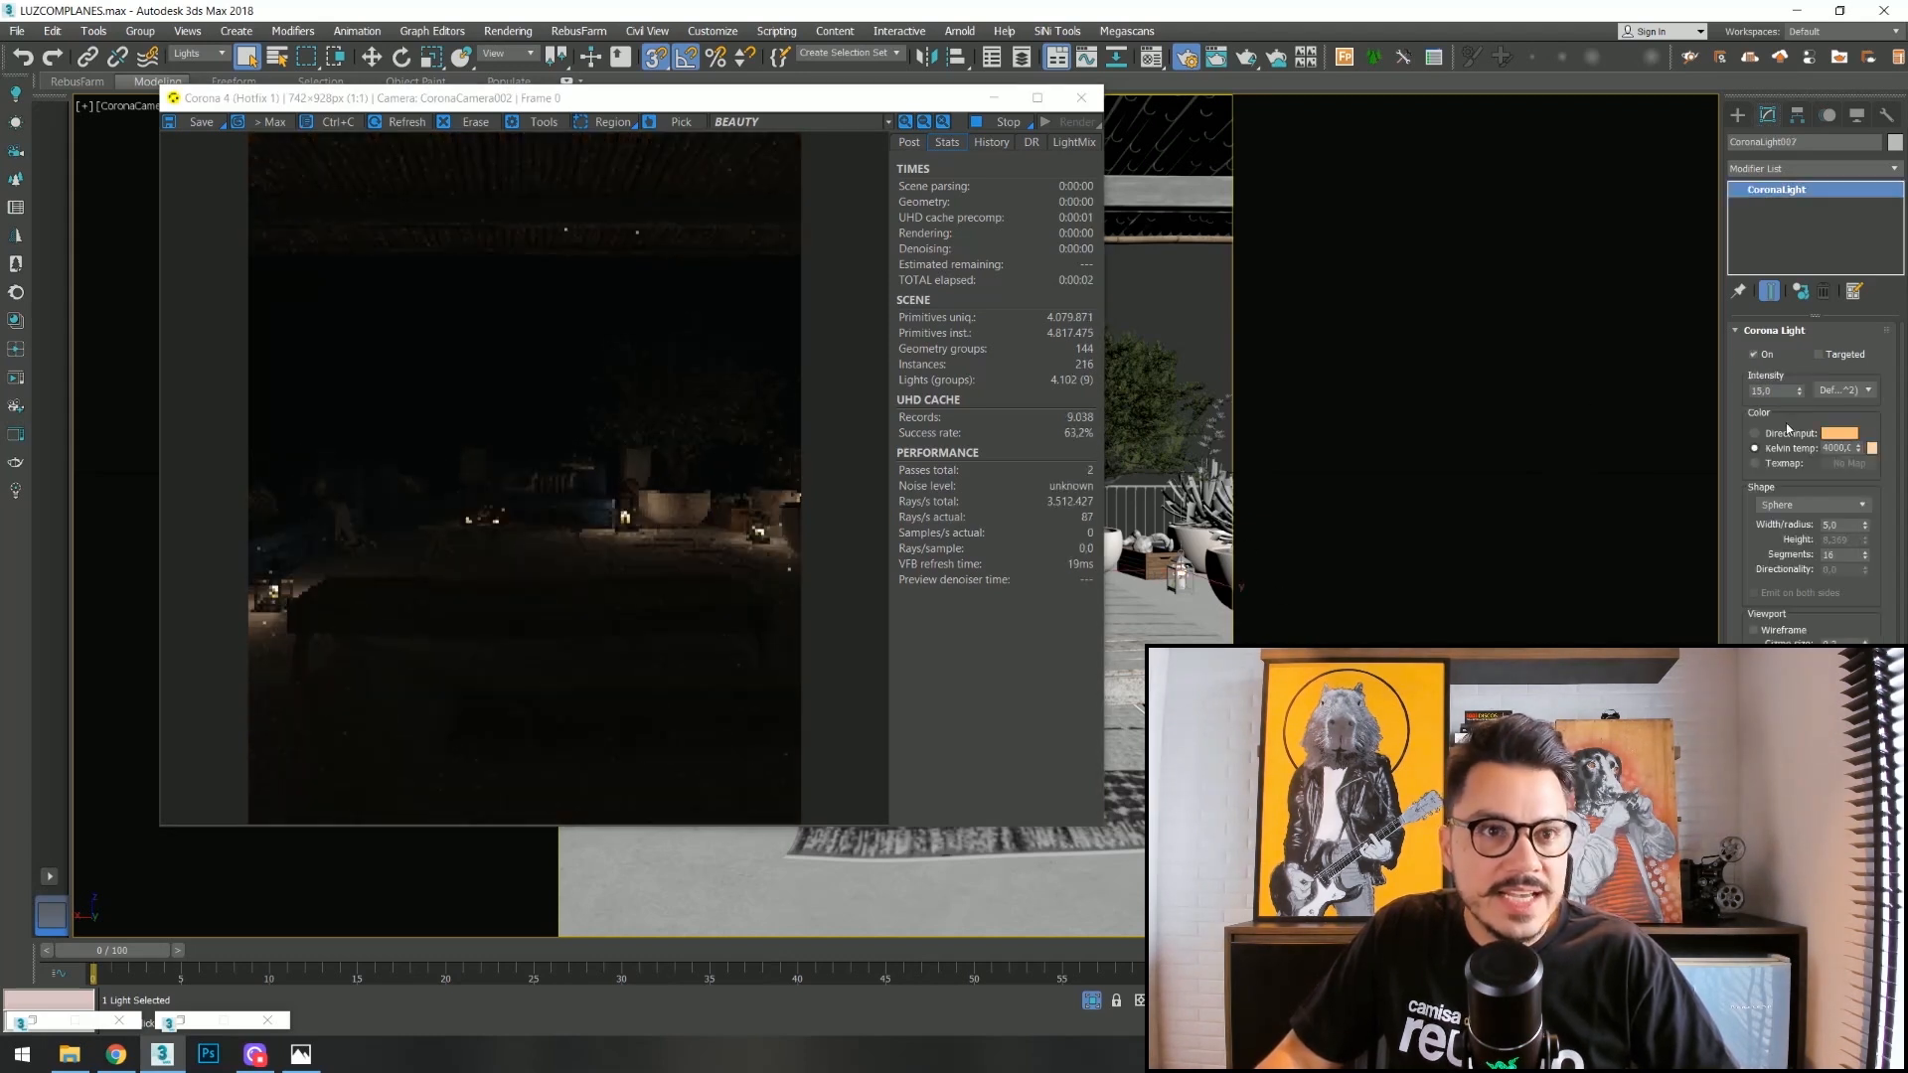
pyautogui.click(1766, 355)
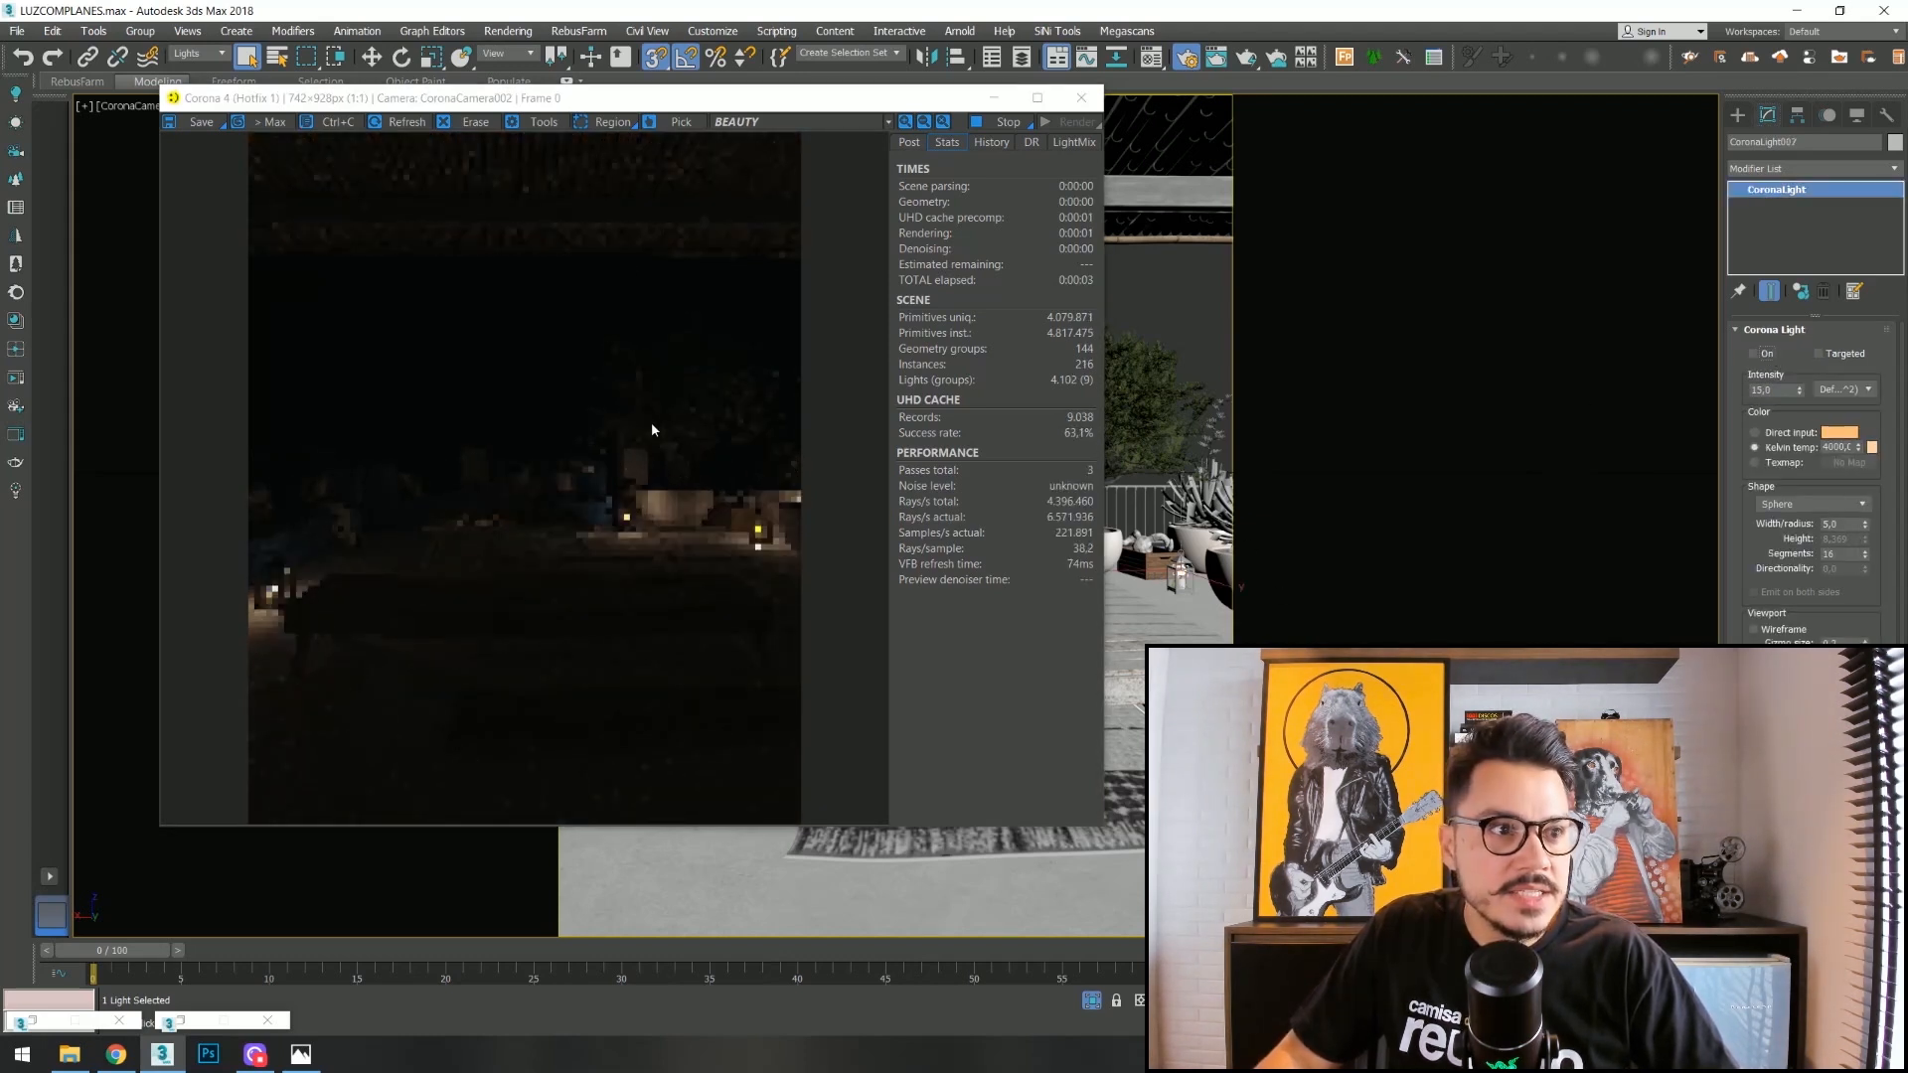
# Inspect the candles on the coffee table up close in the interactive render.
pyautogui.moveTo(701, 102); pyautogui.dragTo(839, 169)
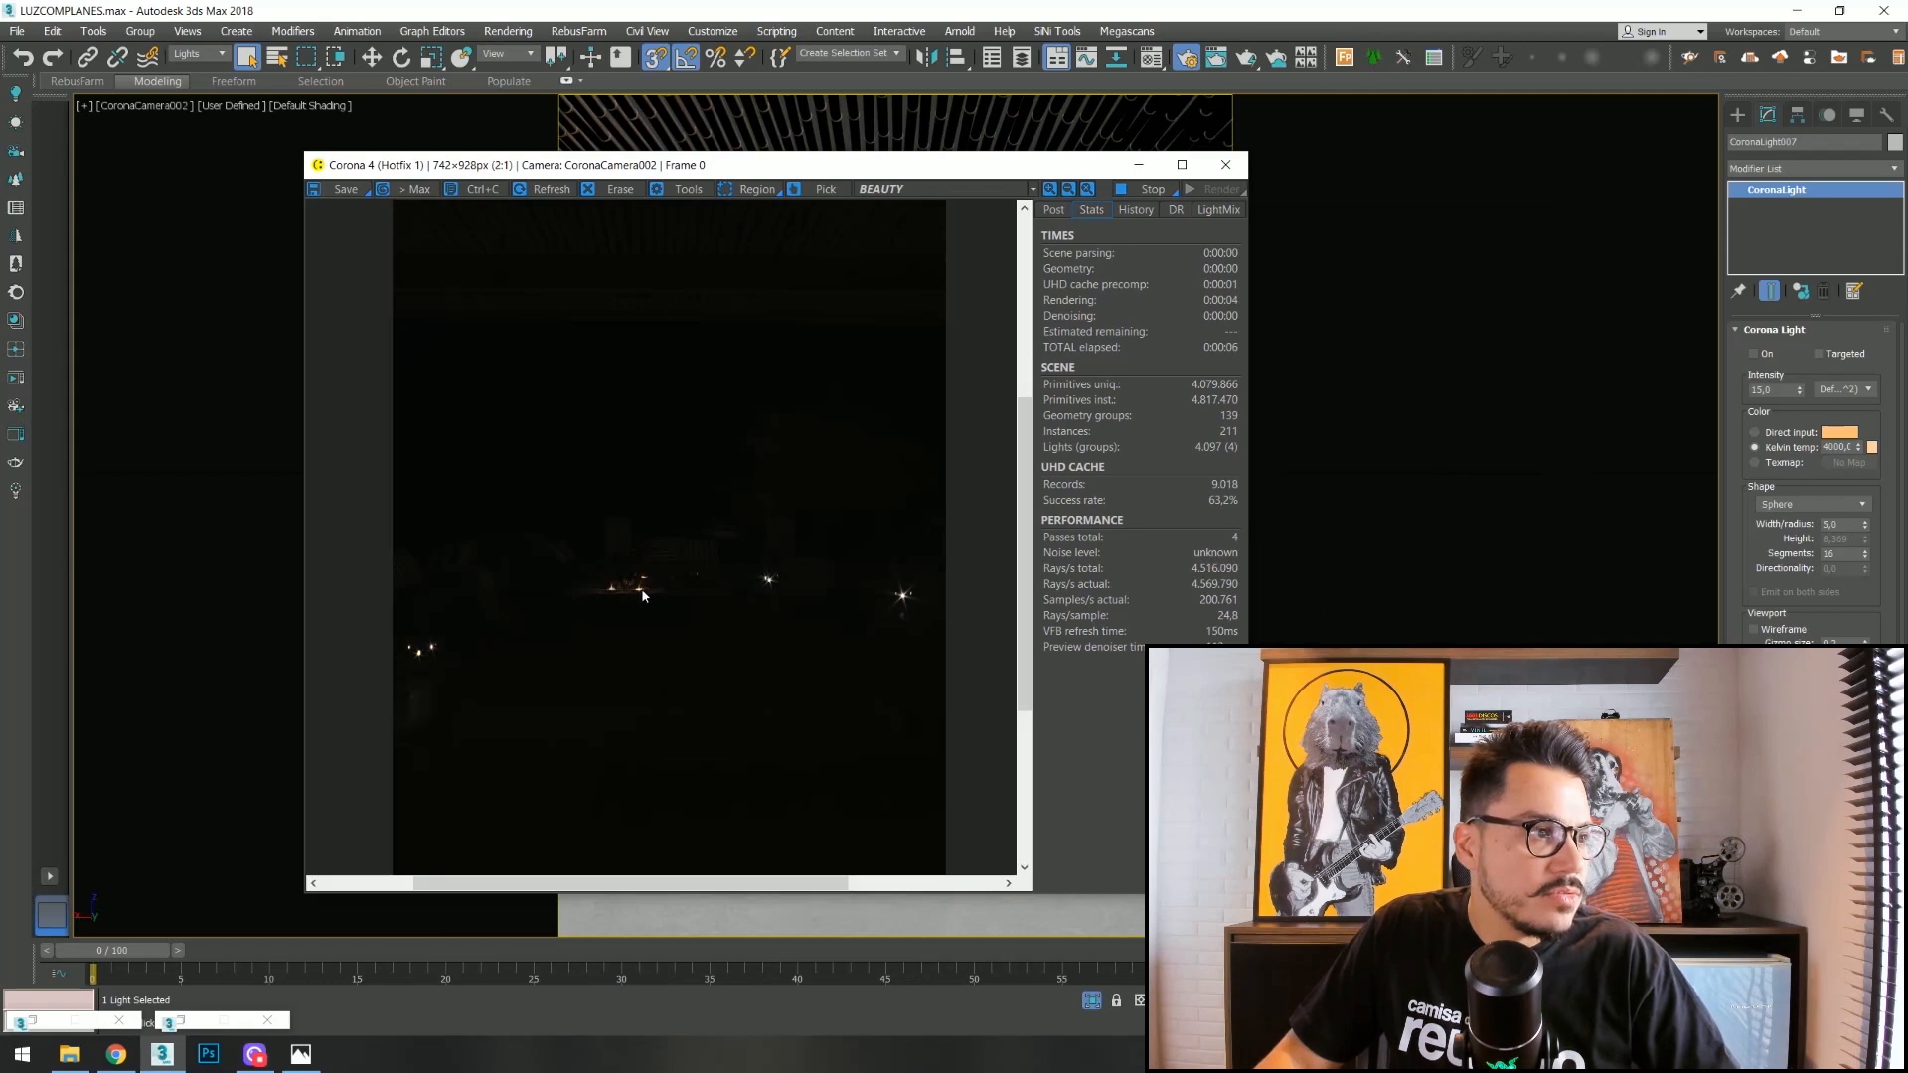
pyautogui.scroll(2, 630, 597)
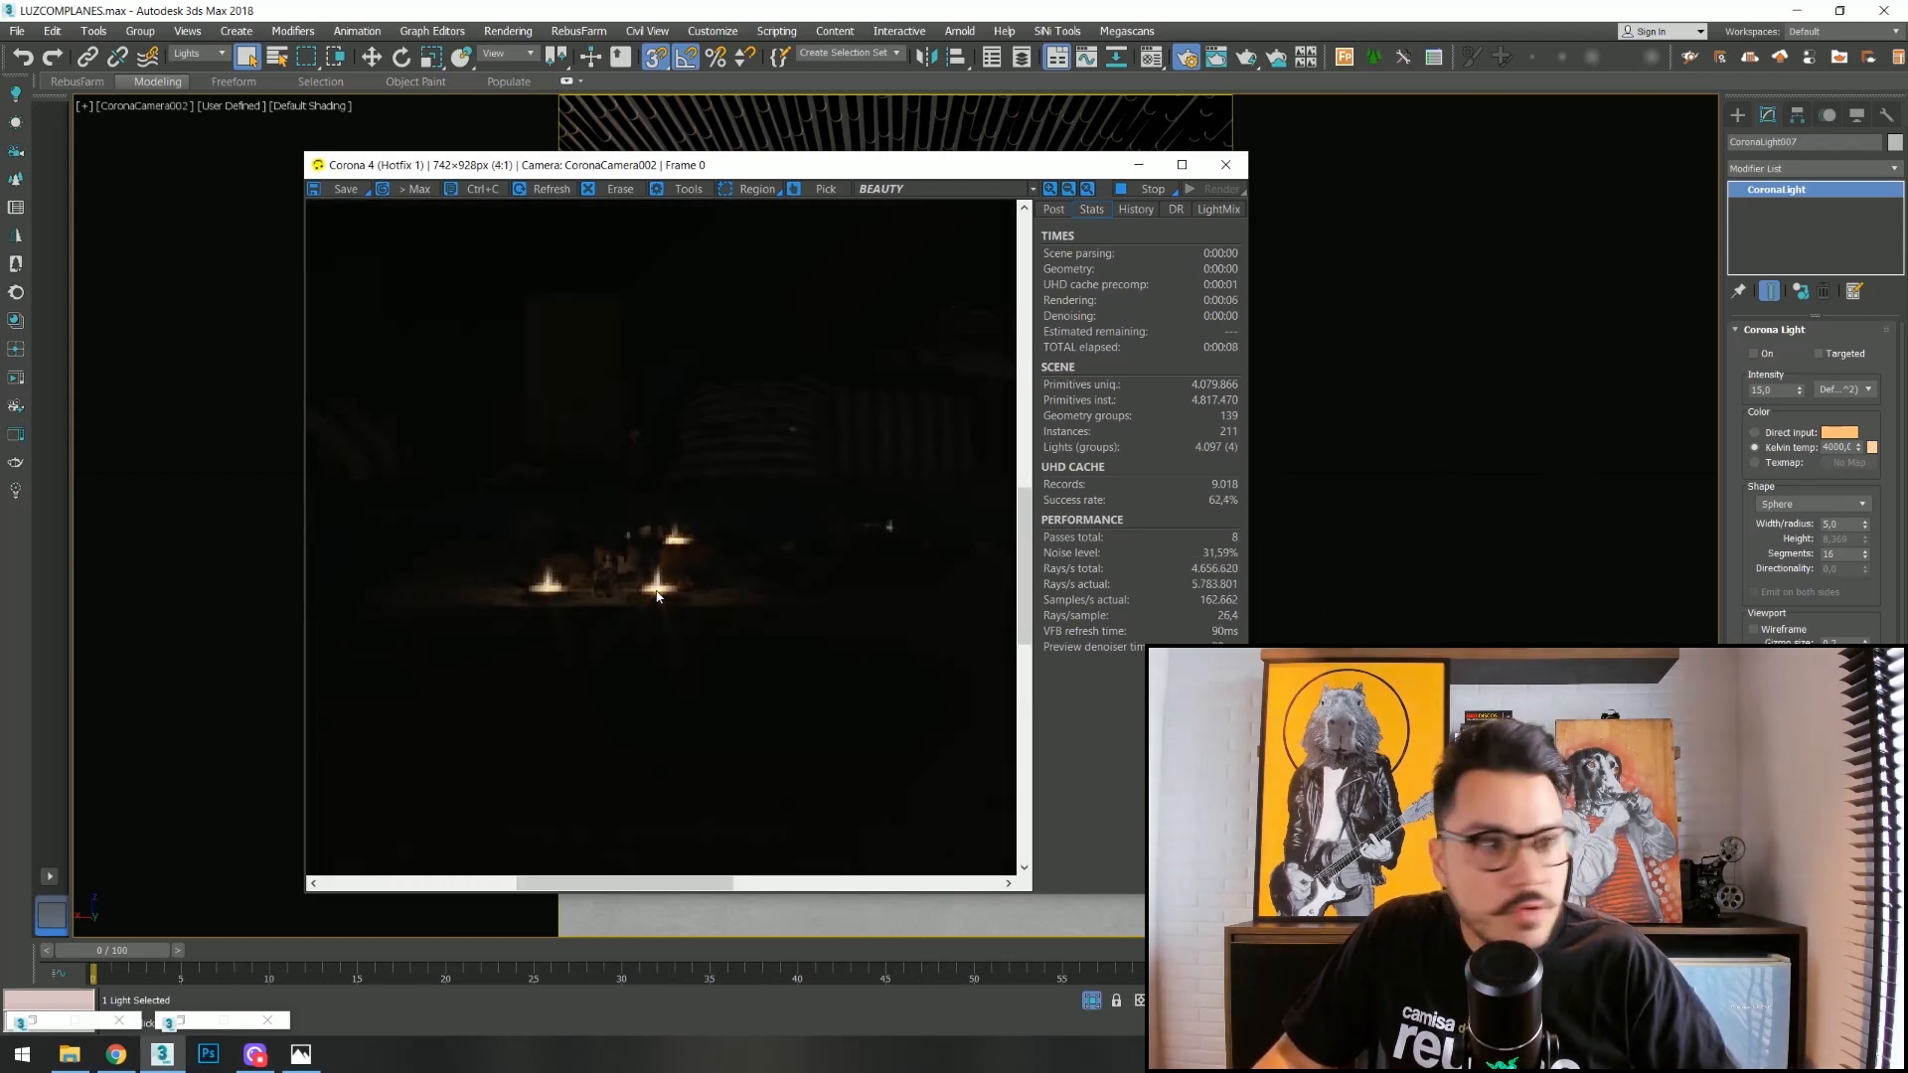
pyautogui.scroll(-2, 657, 594)
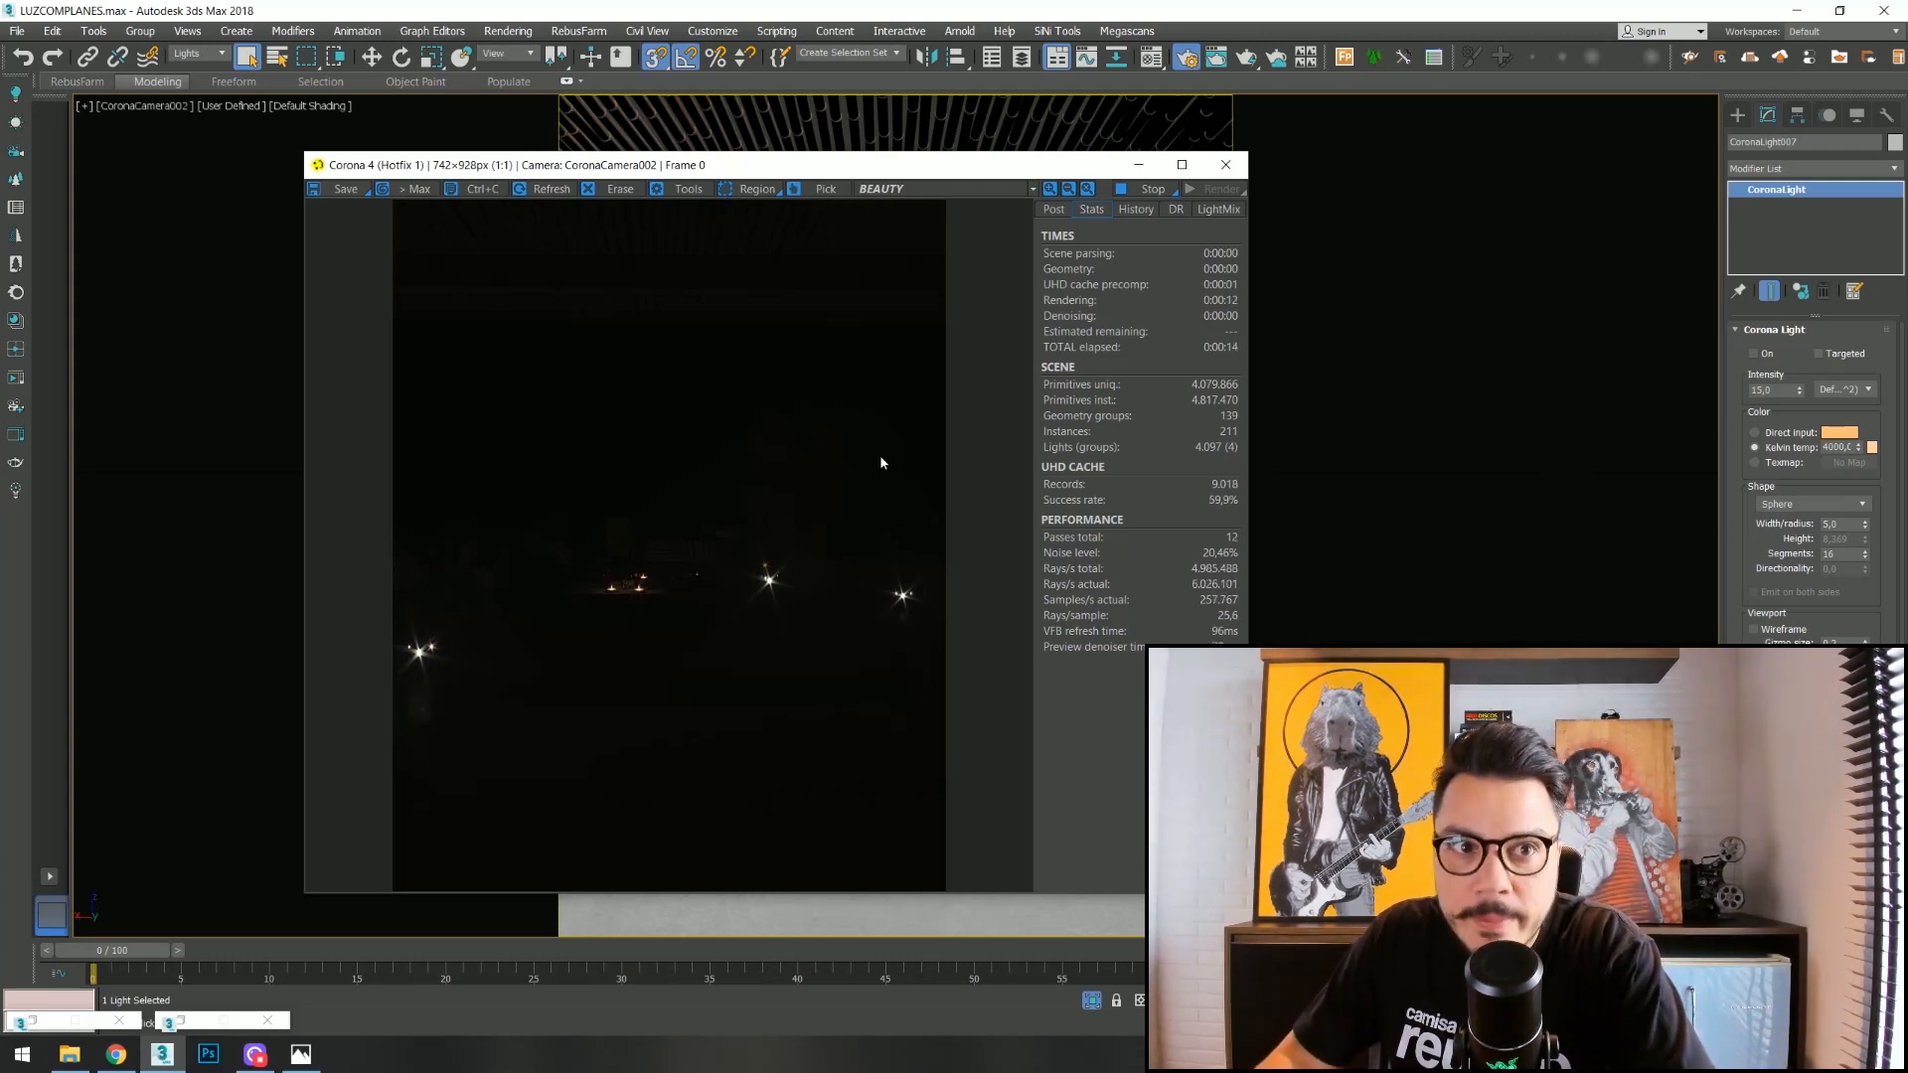
# Stop the interactive render and minimise the frame buffer.
pyautogui.moveTo(1013, 159)
pyautogui.mouseDown()
pyautogui.moveTo(1284, 238)
pyautogui.moveTo(1585, 230)
pyautogui.moveTo(1035, 174)
pyautogui.mouseUp()
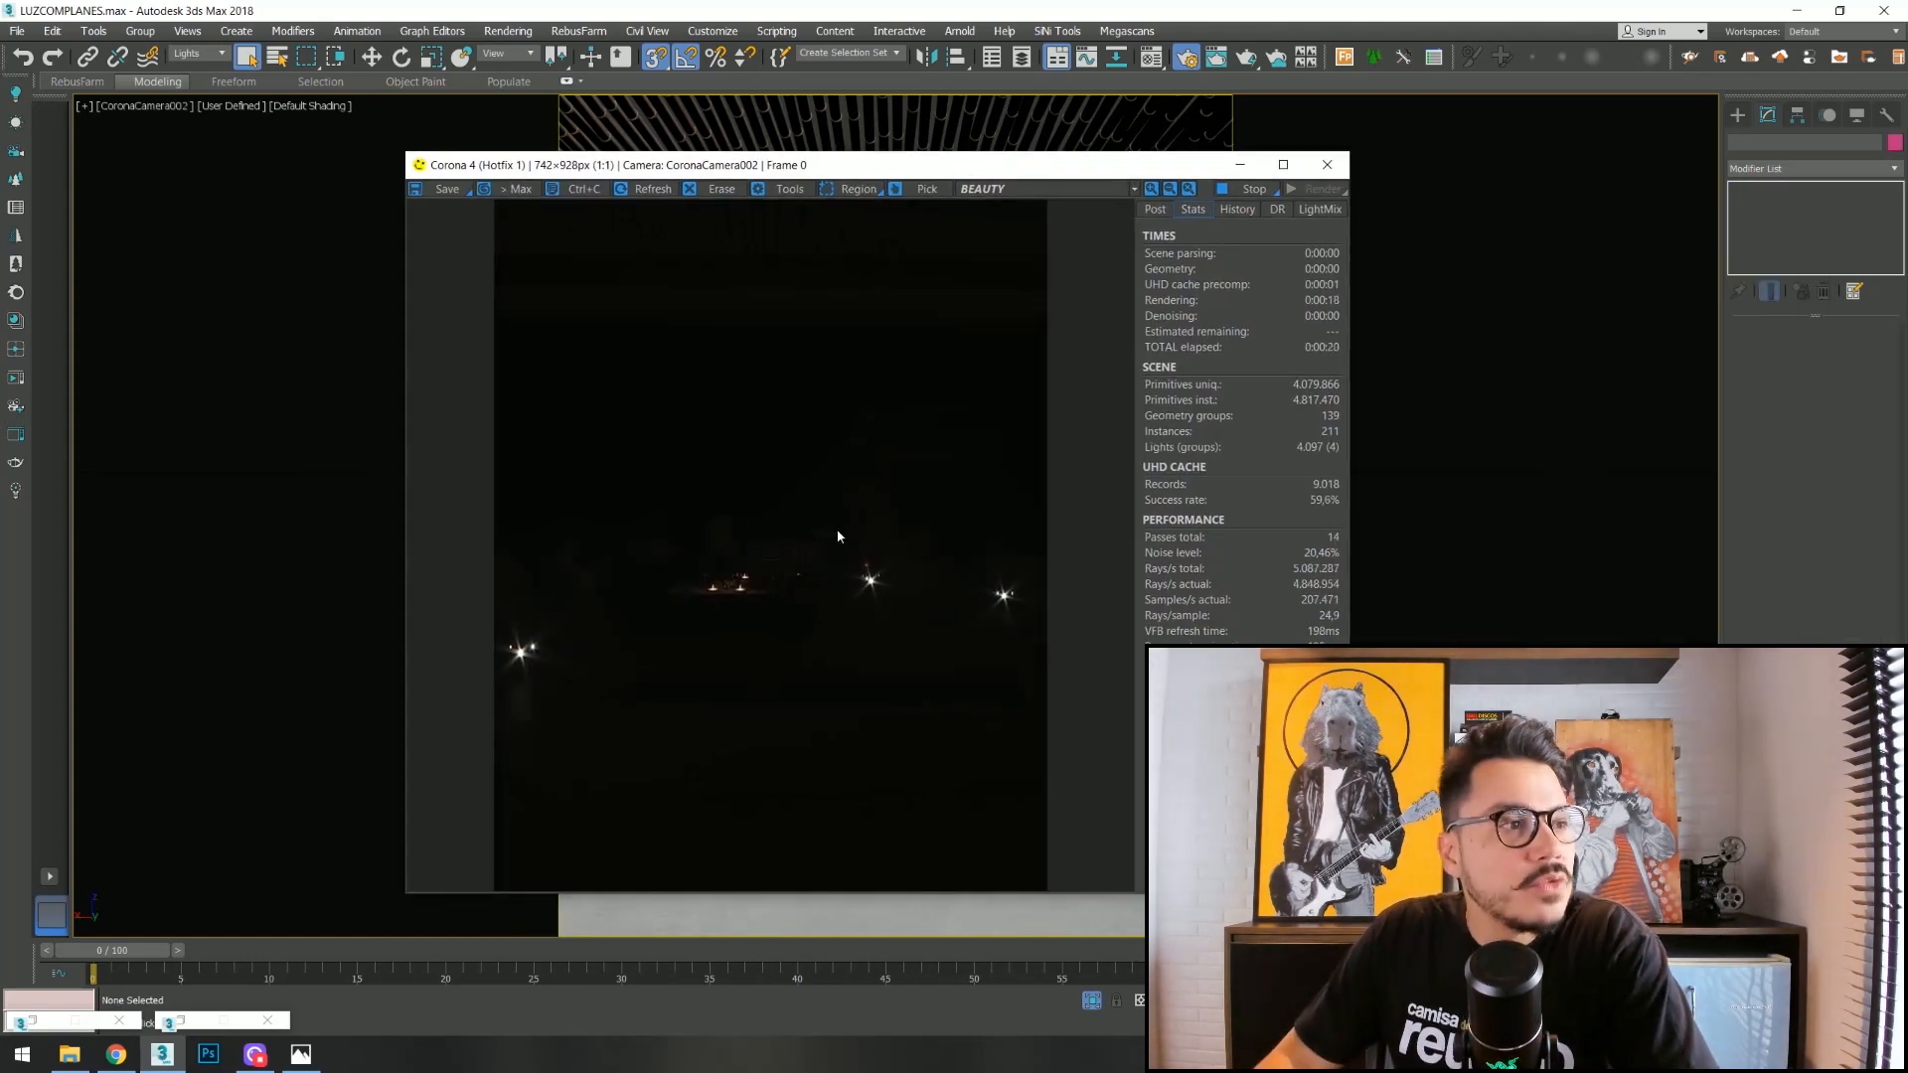
pyautogui.click(1231, 189)
pyautogui.click(1240, 165)
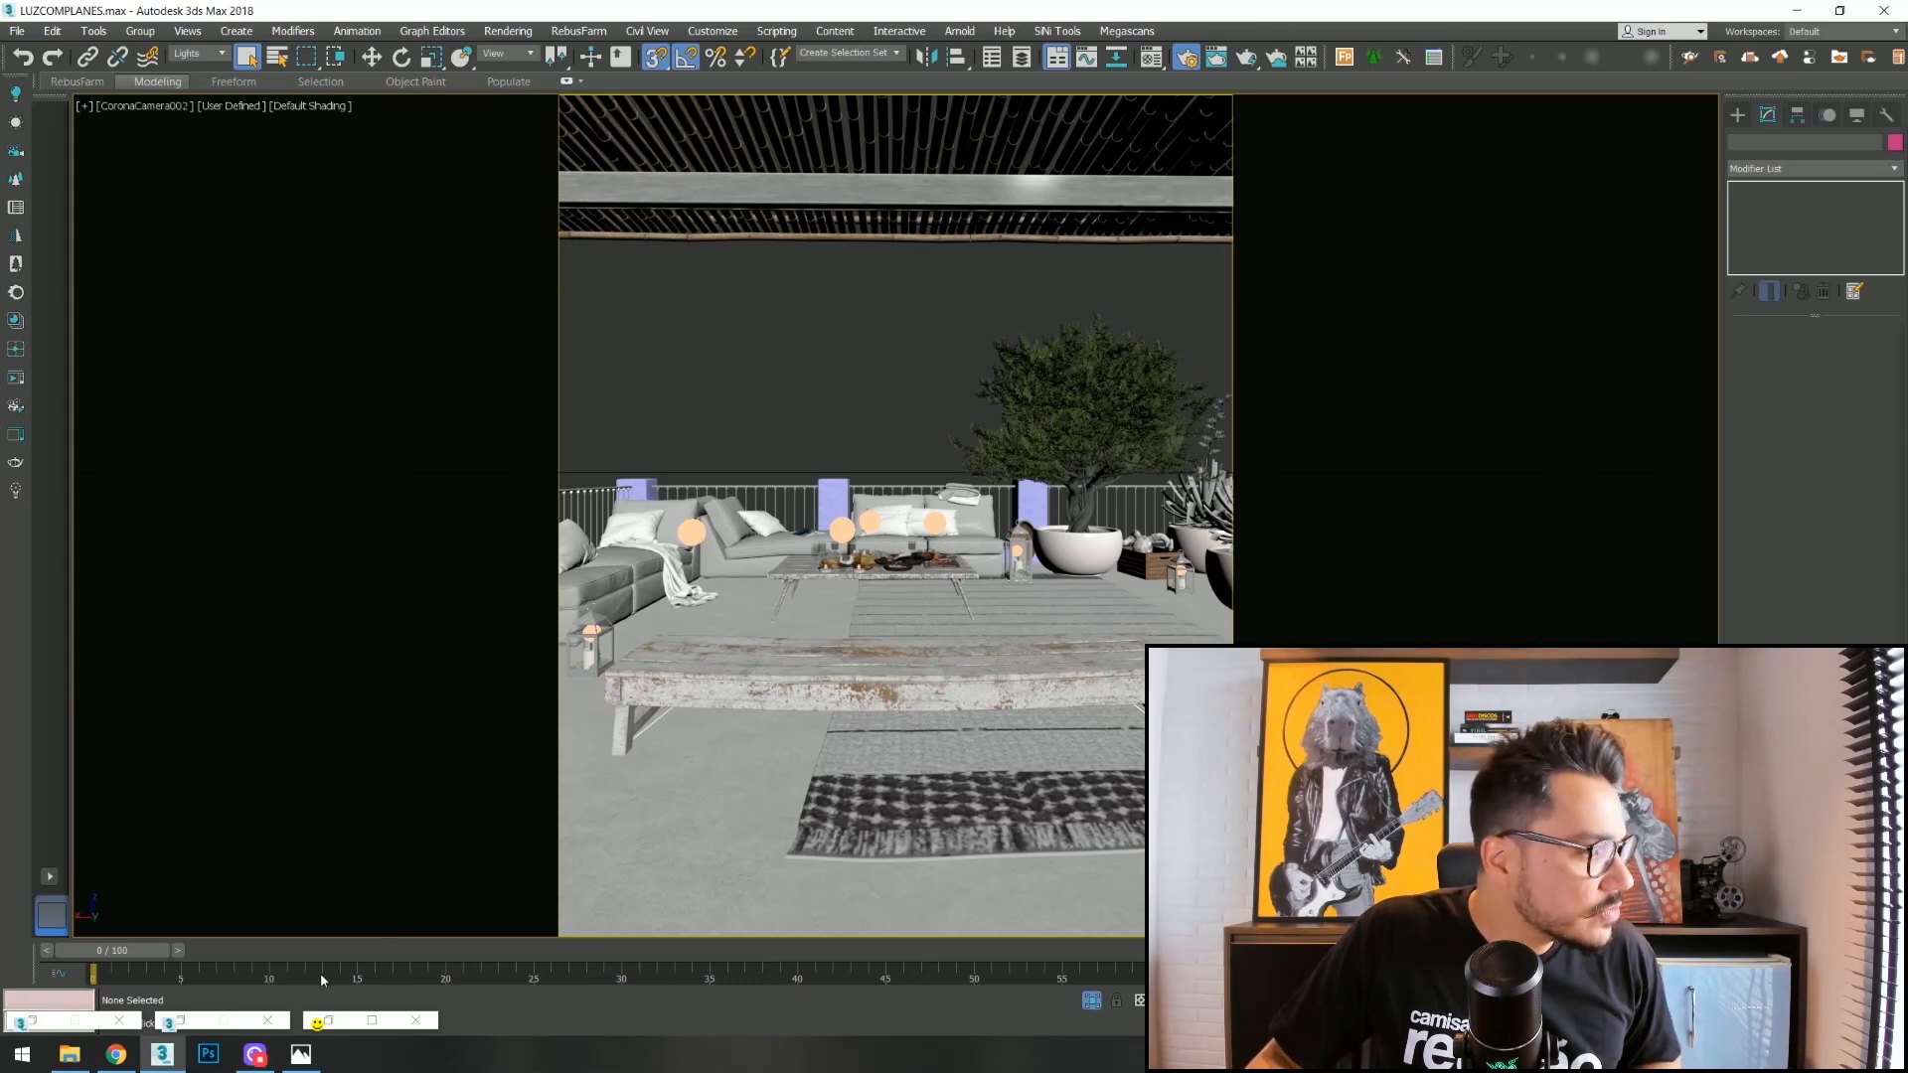
# Switch to the web browser and browse the popular free photos on pxhere.com for possible background images.
pyautogui.click(116, 1054)
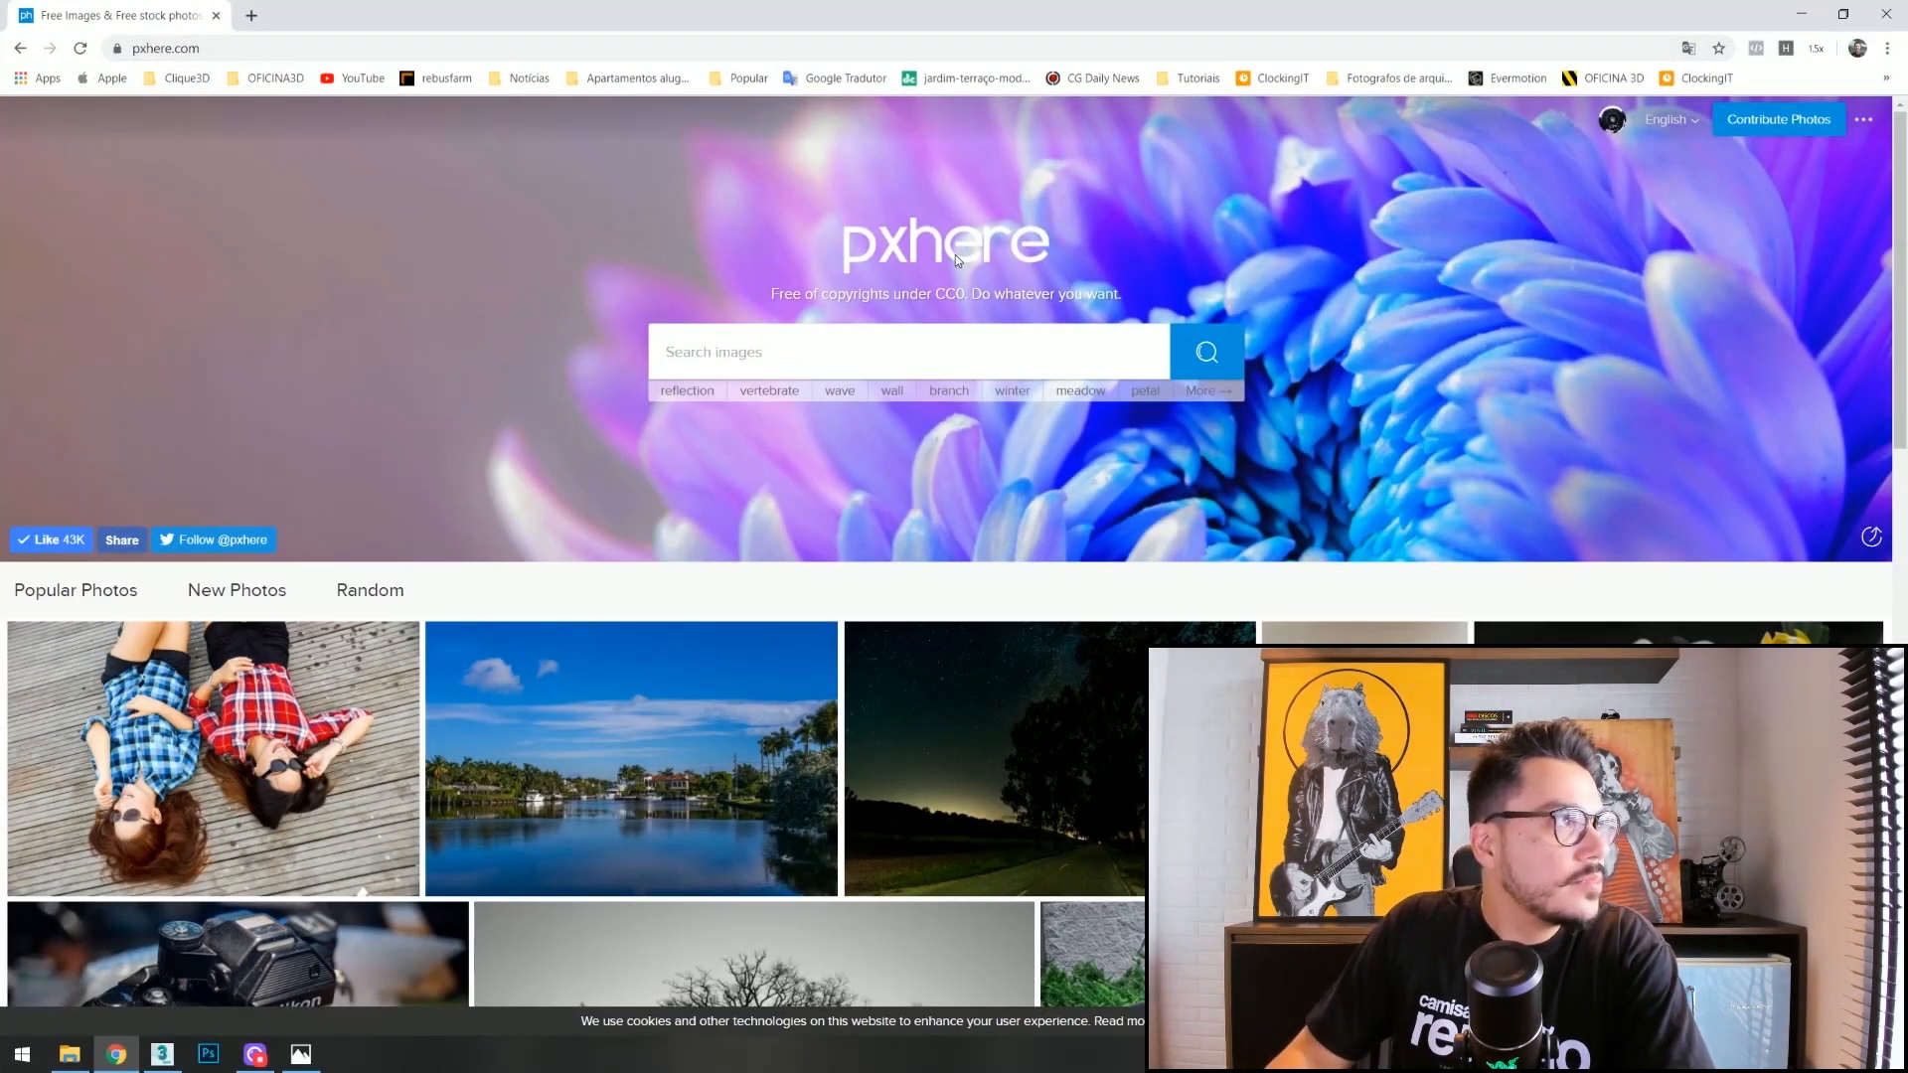
pyautogui.scroll(-7, 459, 322)
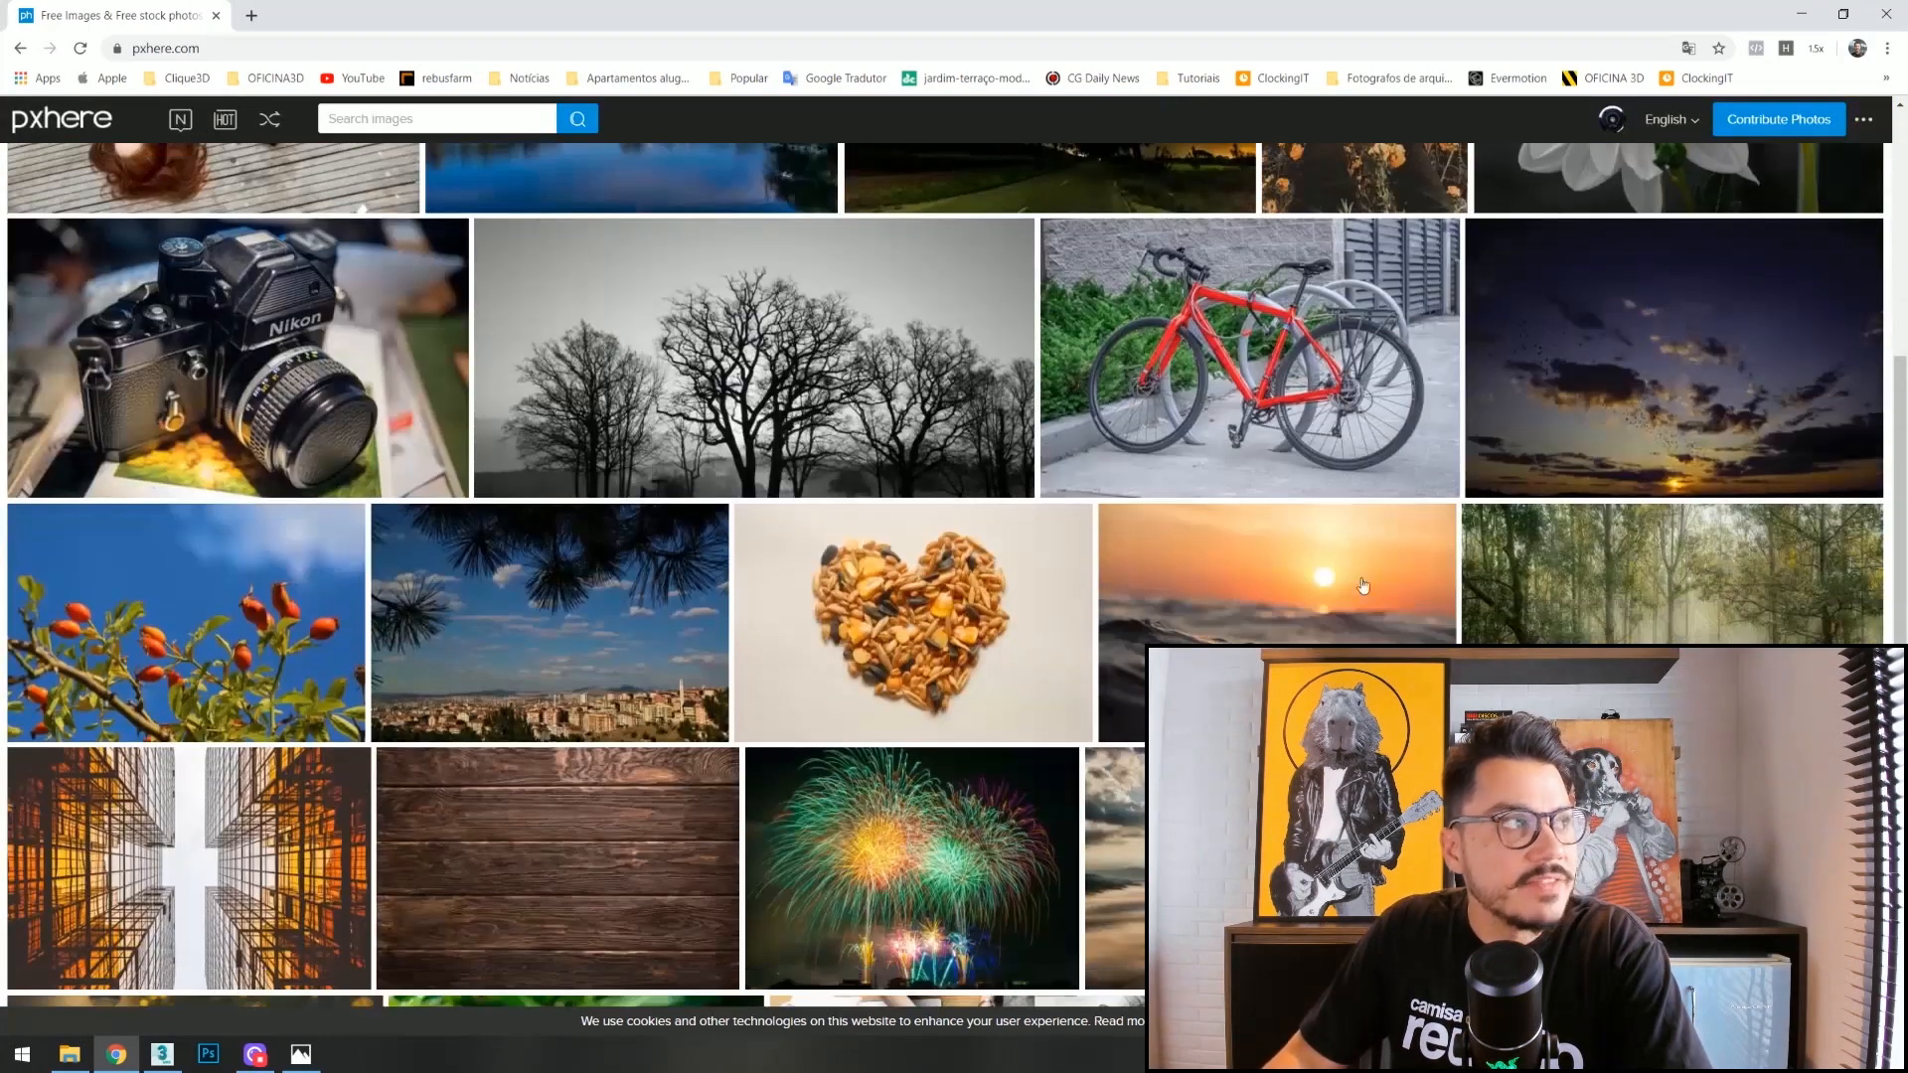
pyautogui.scroll(-3, 1298, 556)
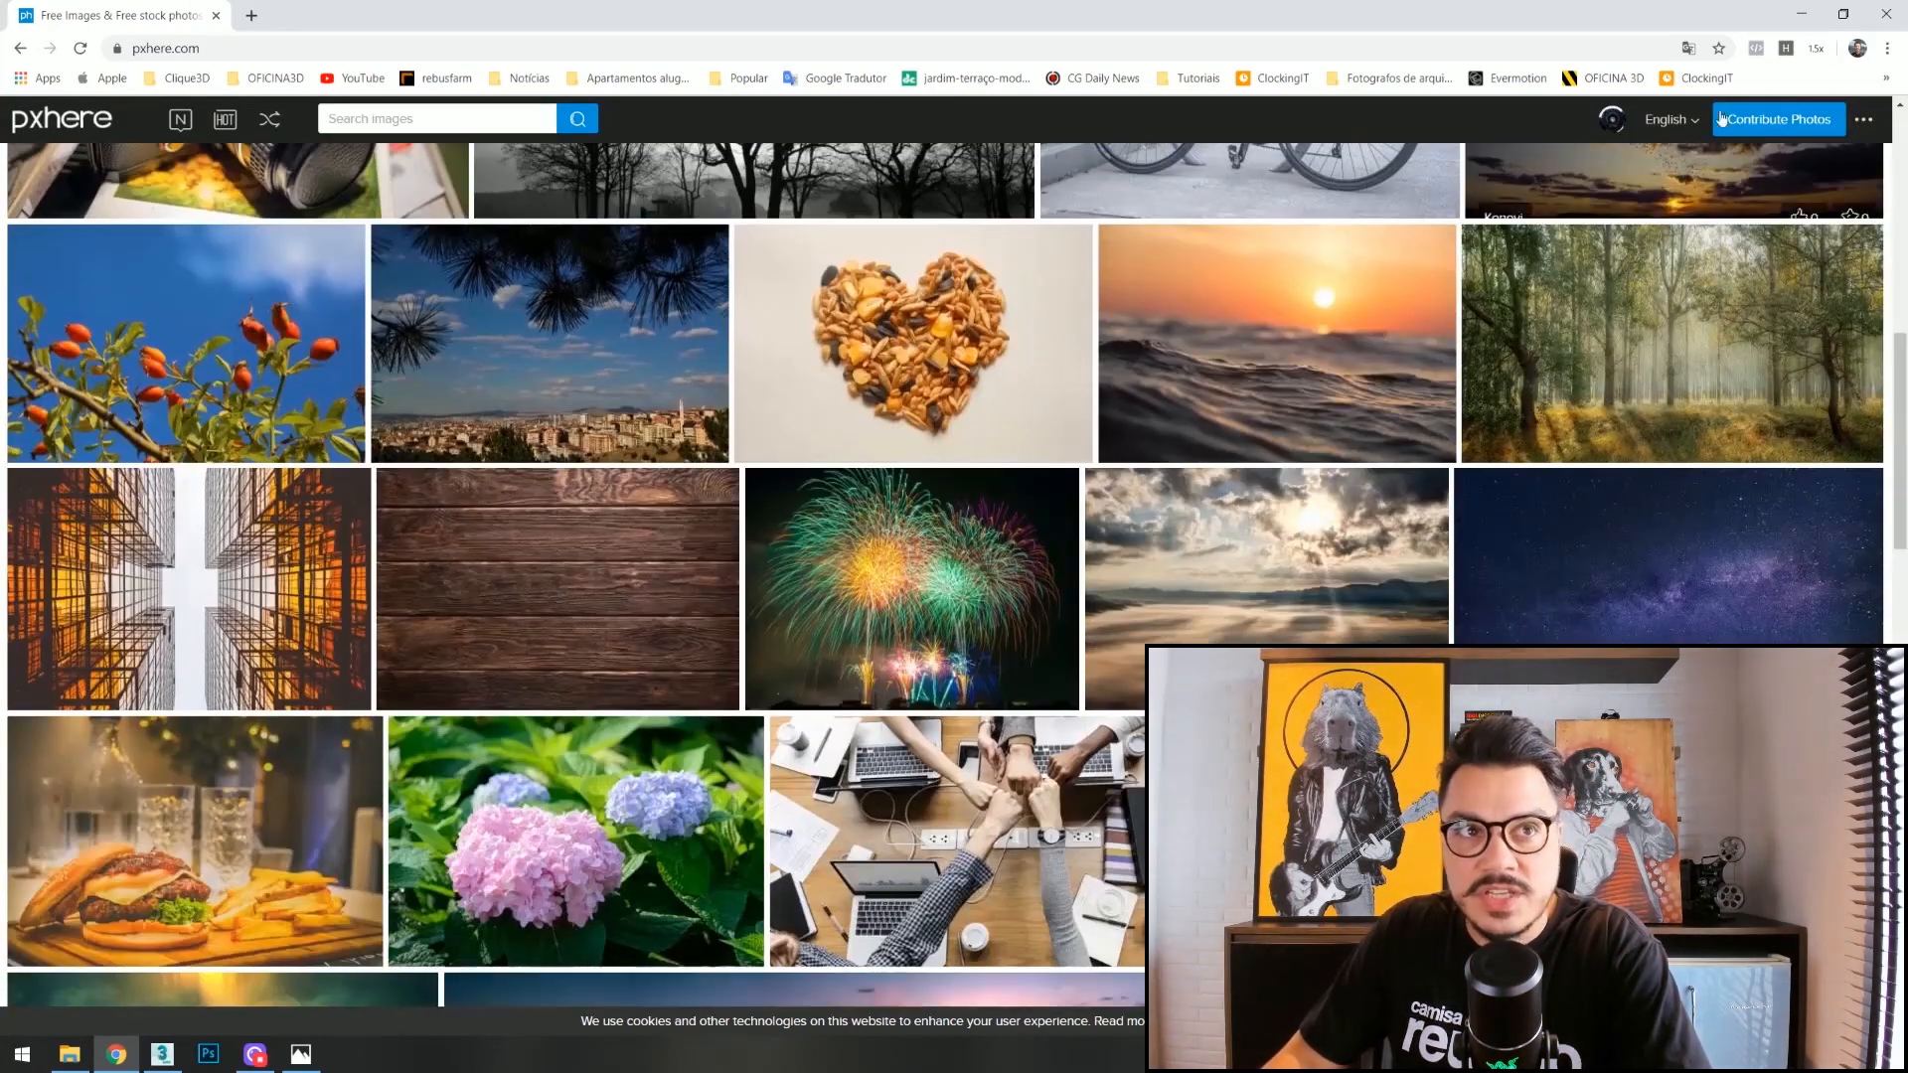
pyautogui.scroll(-1, 1332, 567)
pyautogui.scroll(-5, 1332, 568)
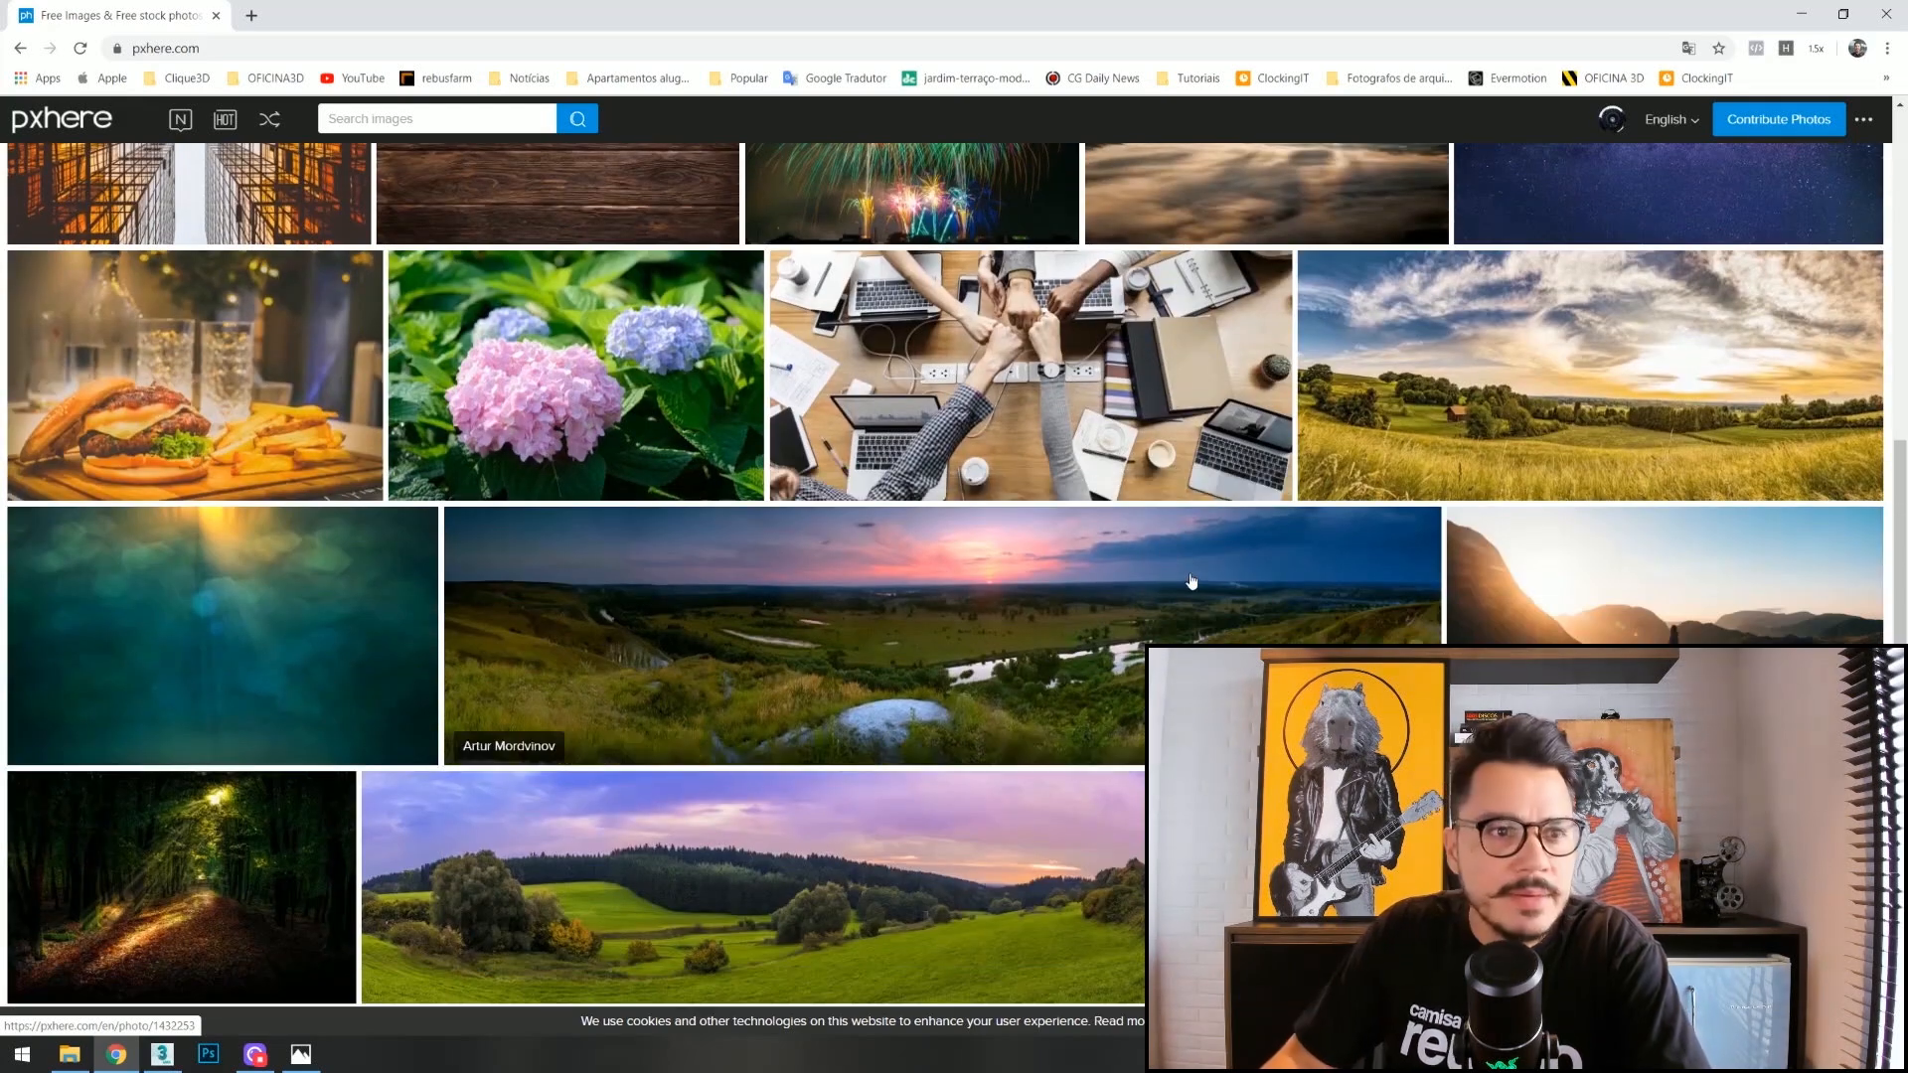
pyautogui.scroll(-4, 1196, 563)
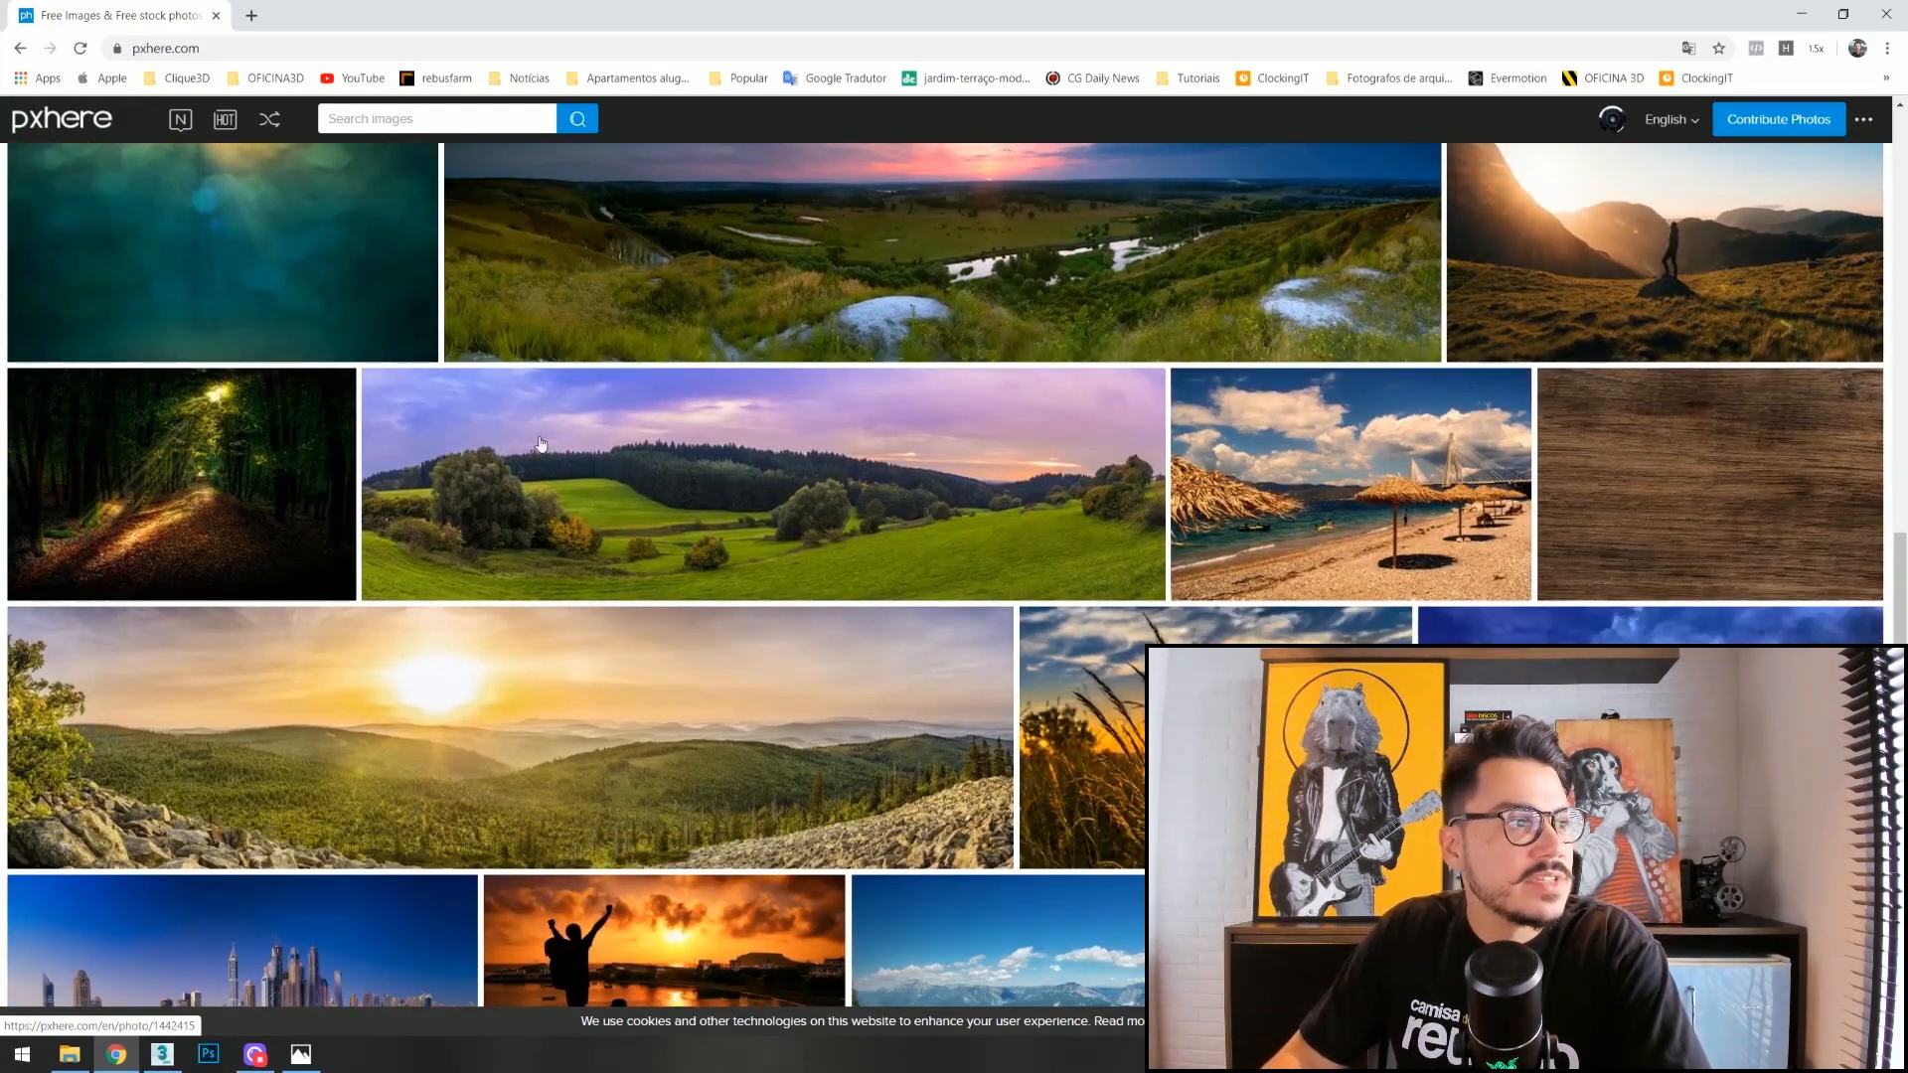
# Download the panoramic photo of green hills under a purple sky at original size, view the file and close it.
pyautogui.click(660, 455)
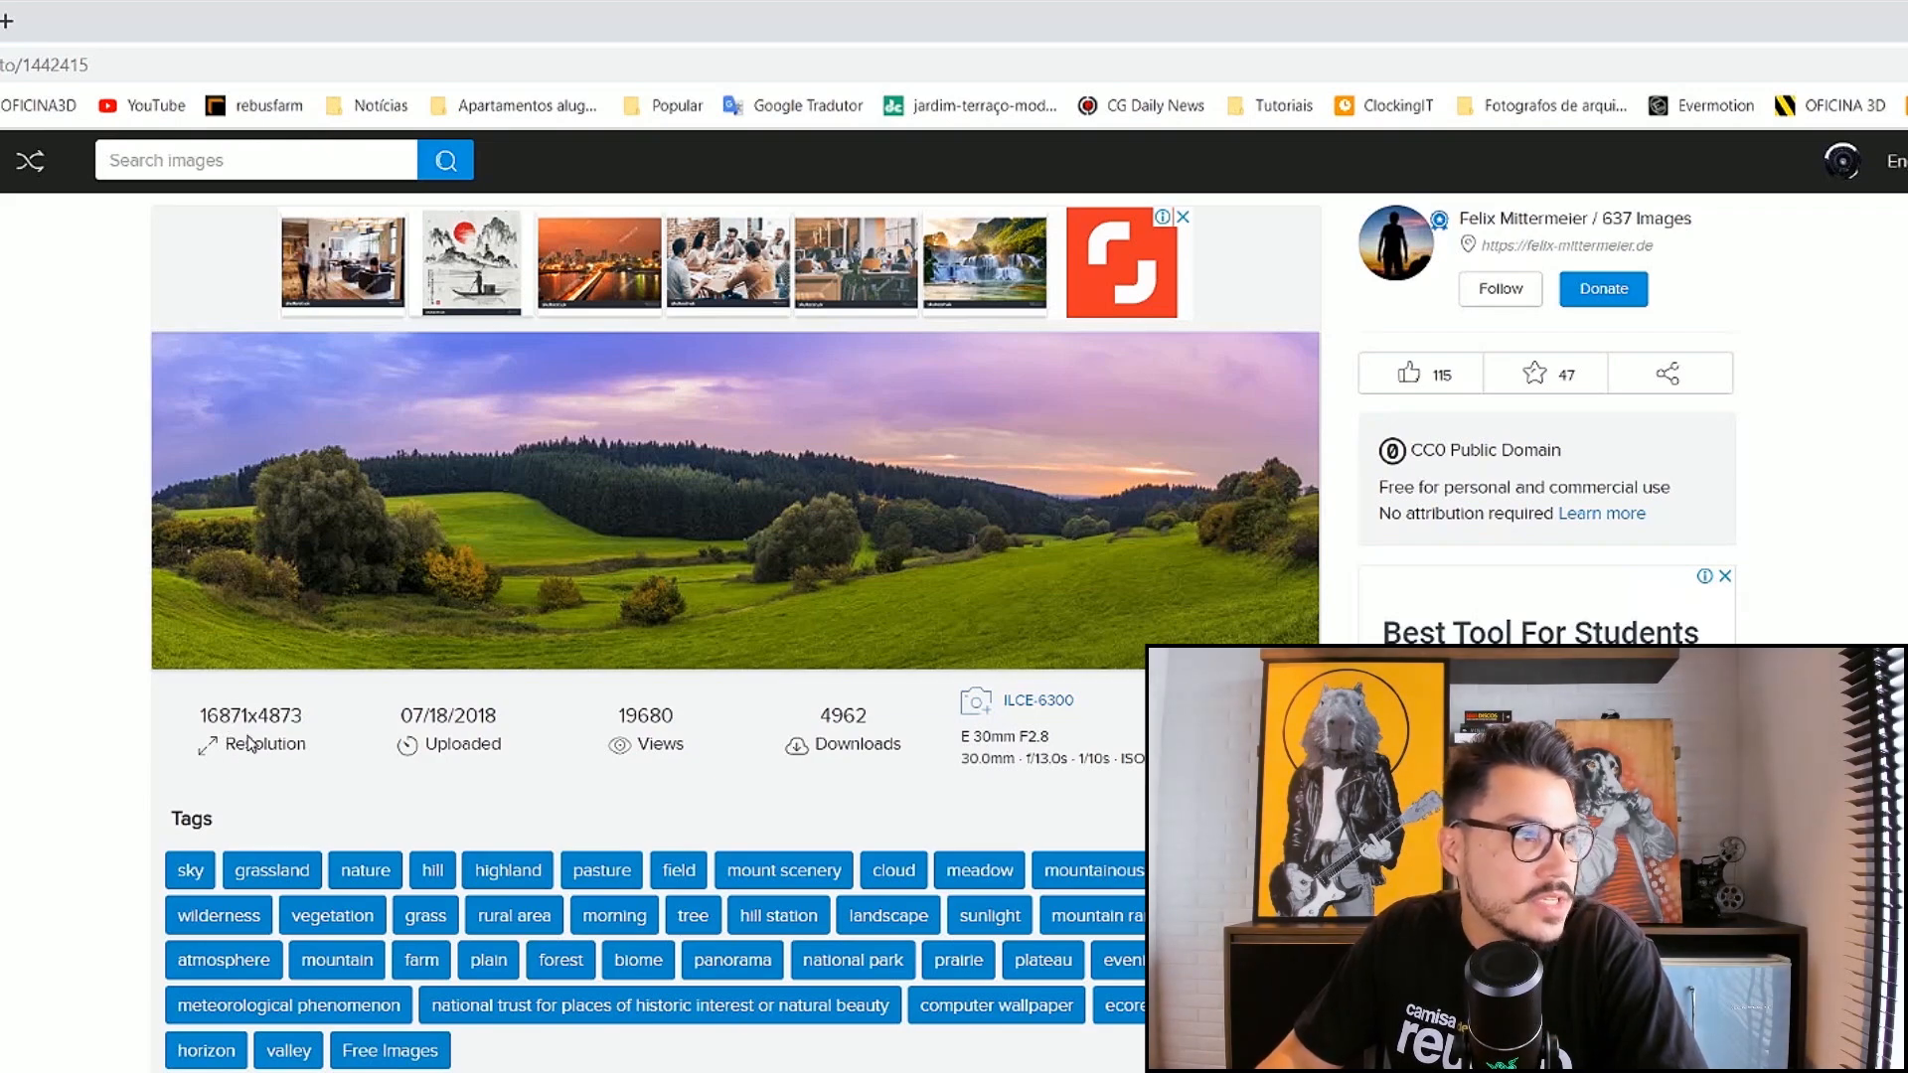
pyautogui.scroll(-3, 1434, 726)
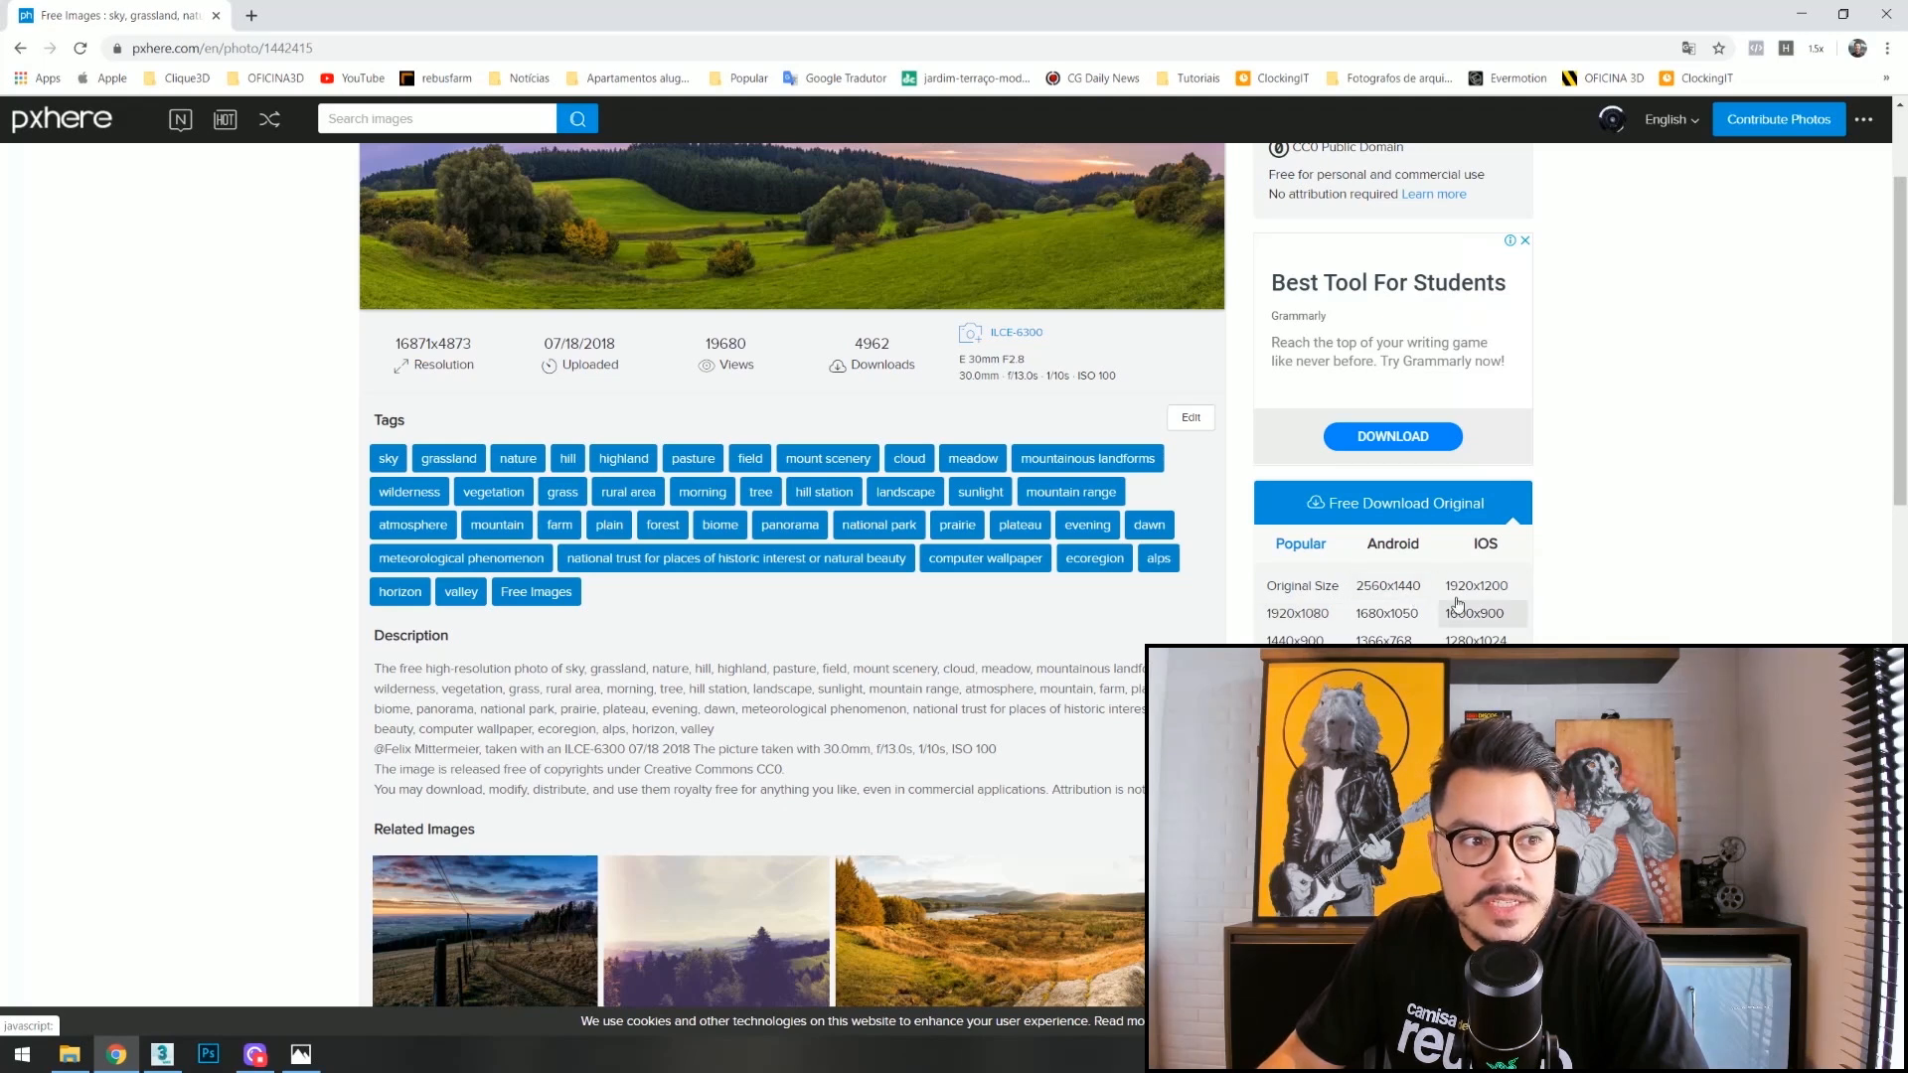
pyautogui.click(1288, 611)
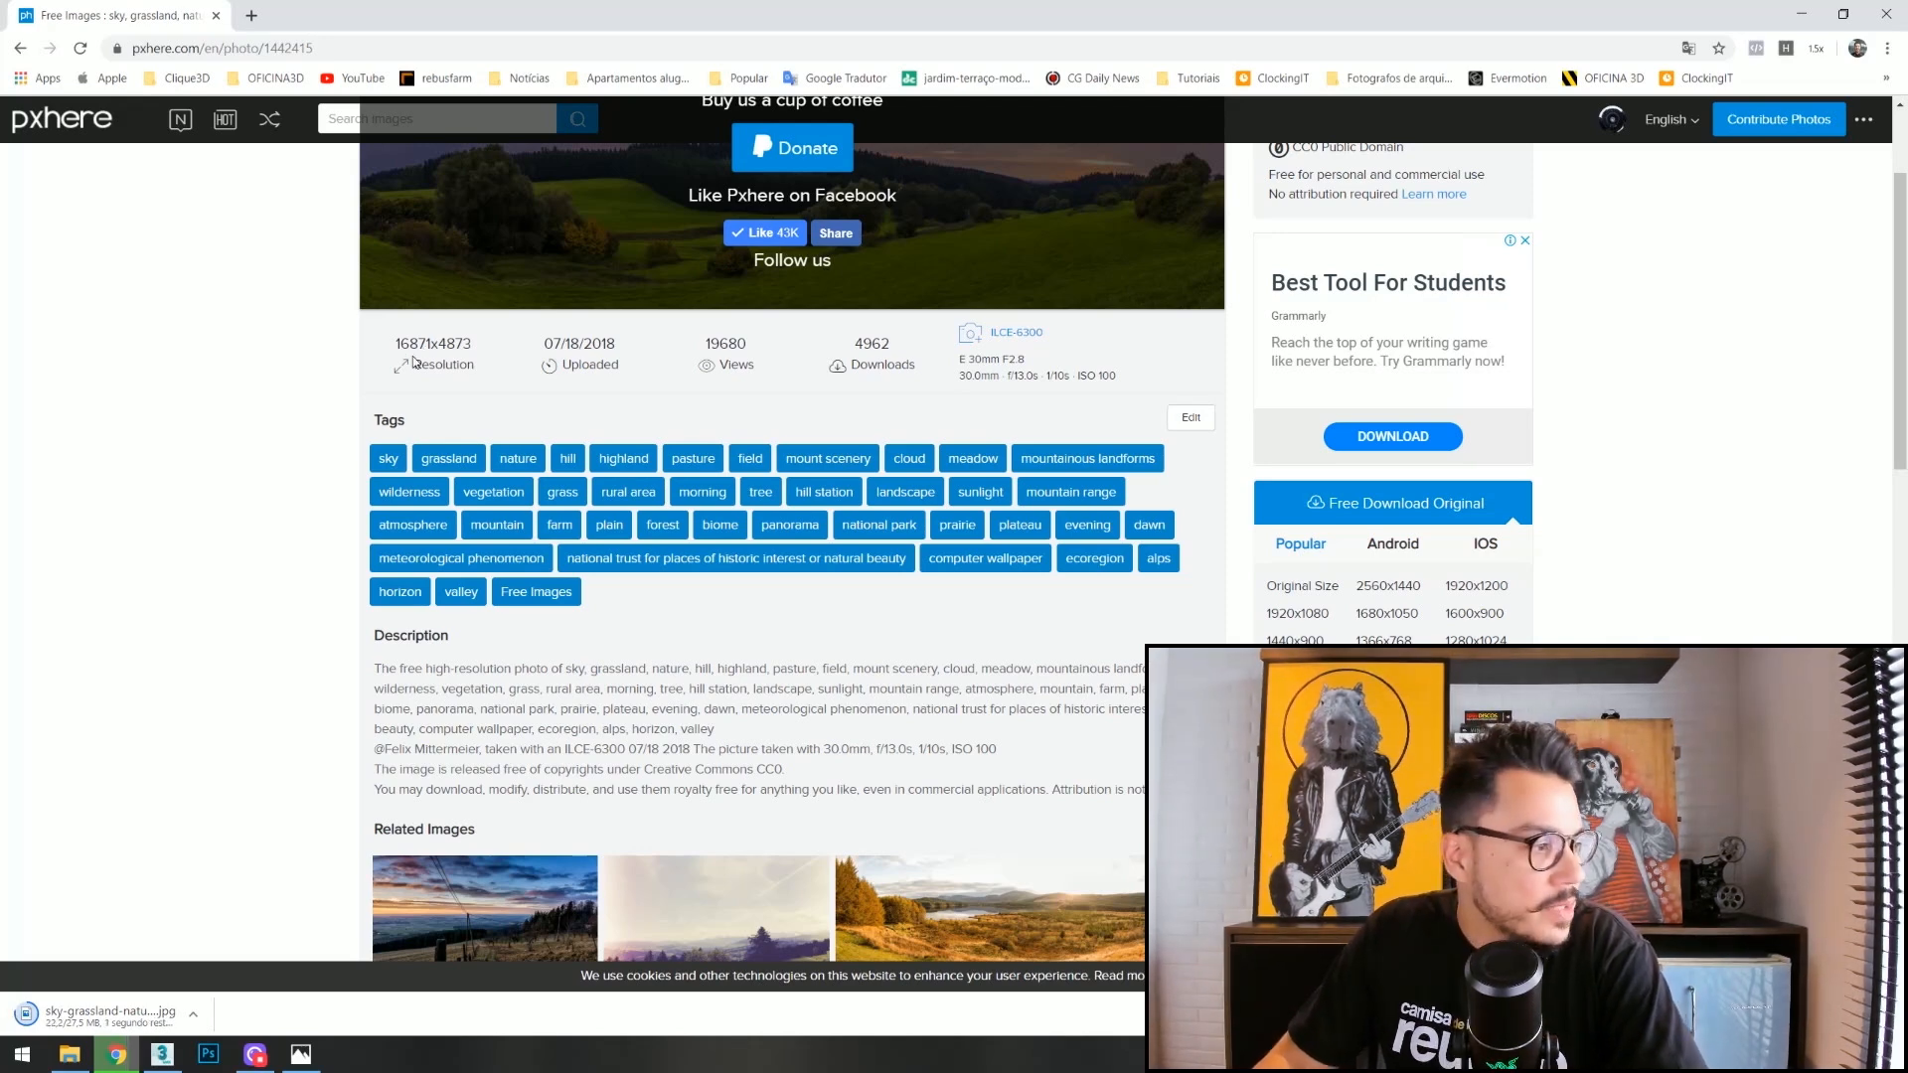
pyautogui.click(91, 1011)
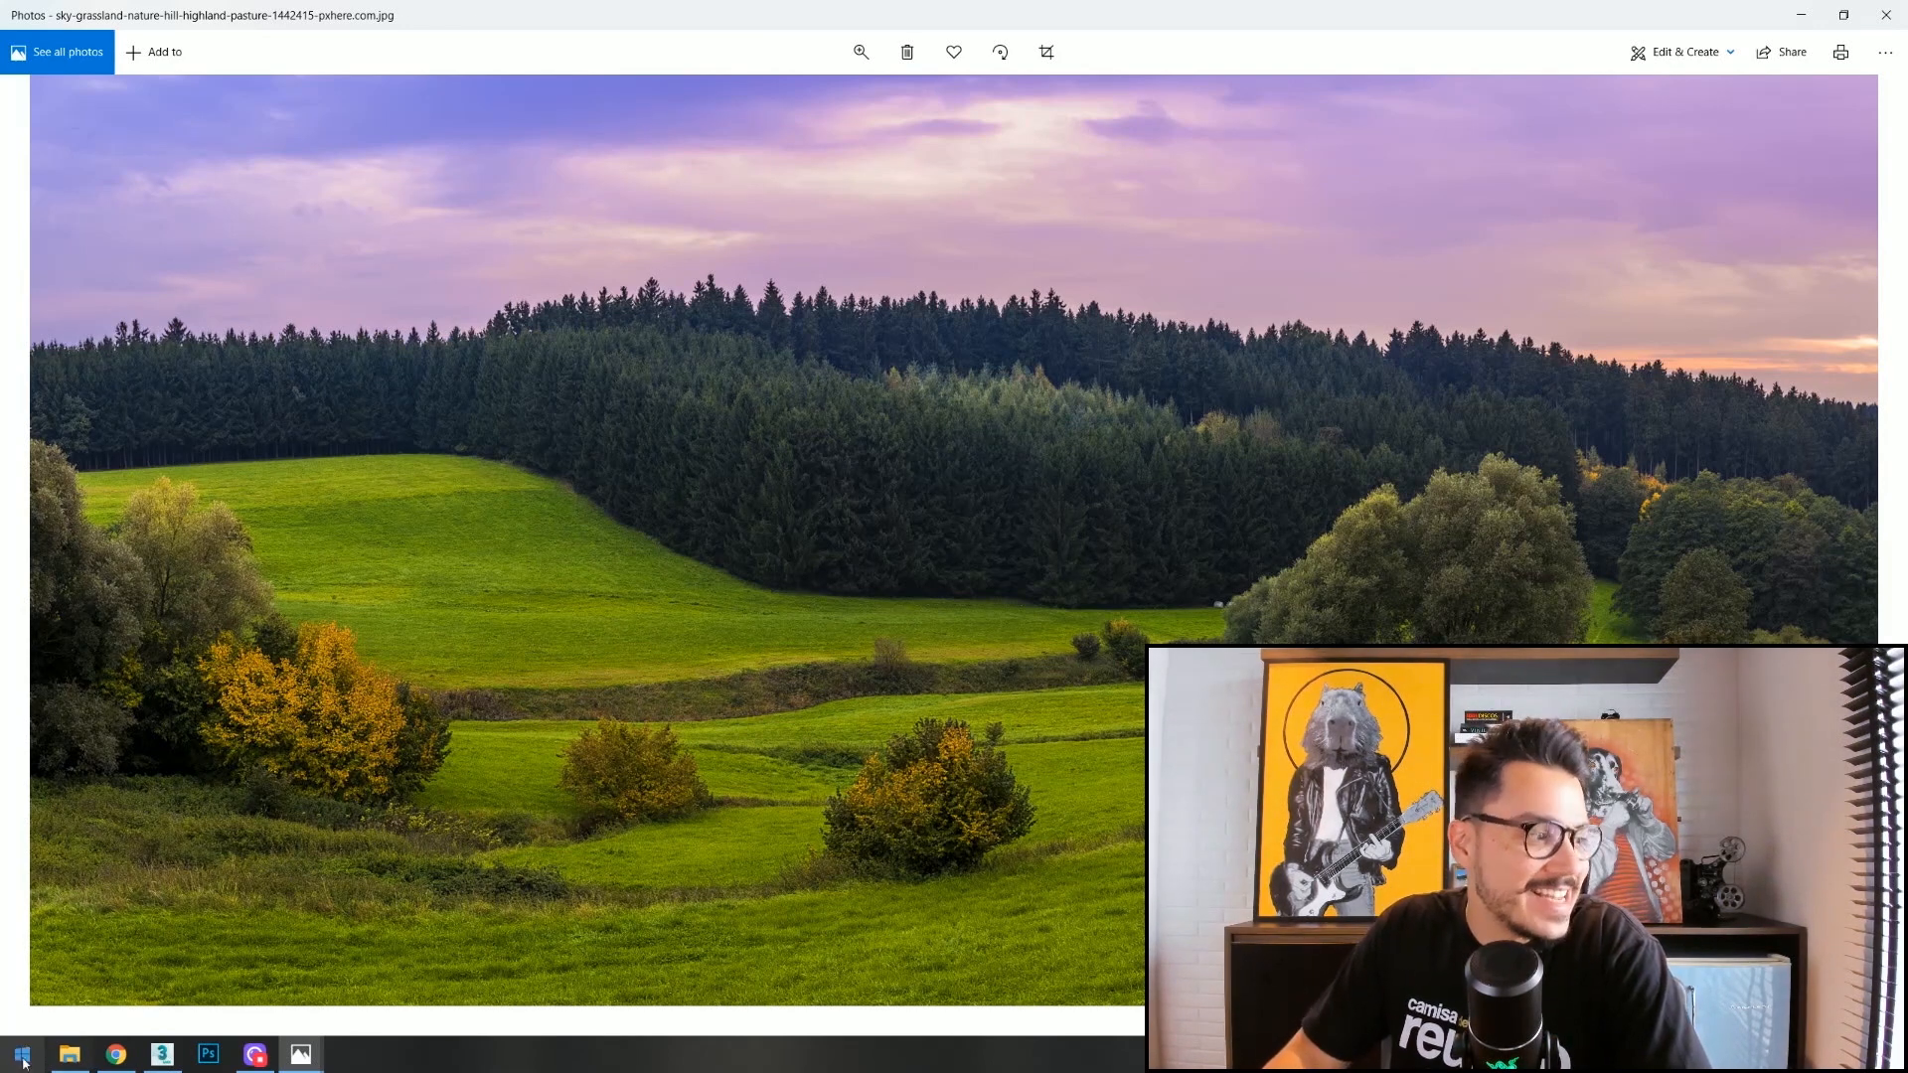
pyautogui.click(1874, 24)
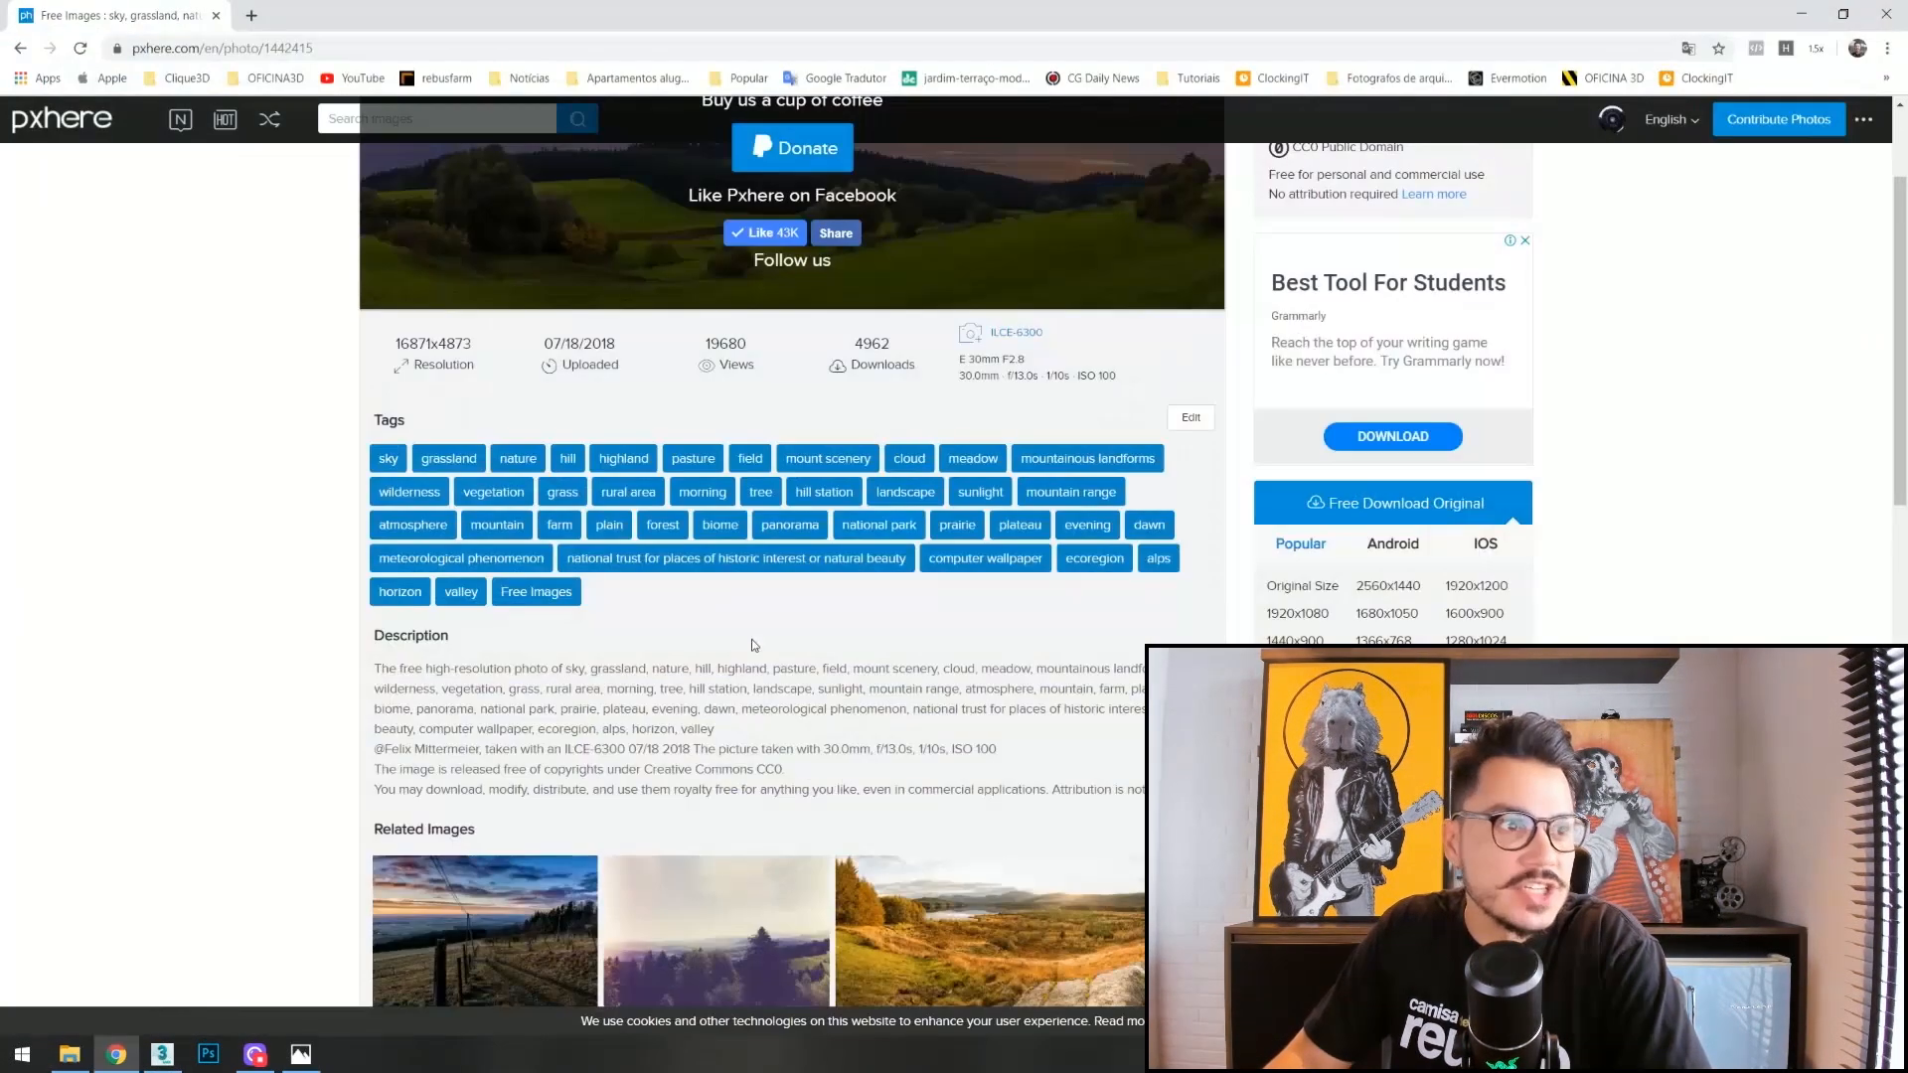
# Search pxhere for GREECE and look through the resulting photos.
pyautogui.scroll(2, 318, 572)
pyautogui.click(395, 120)
pyautogui.write('GREECE')
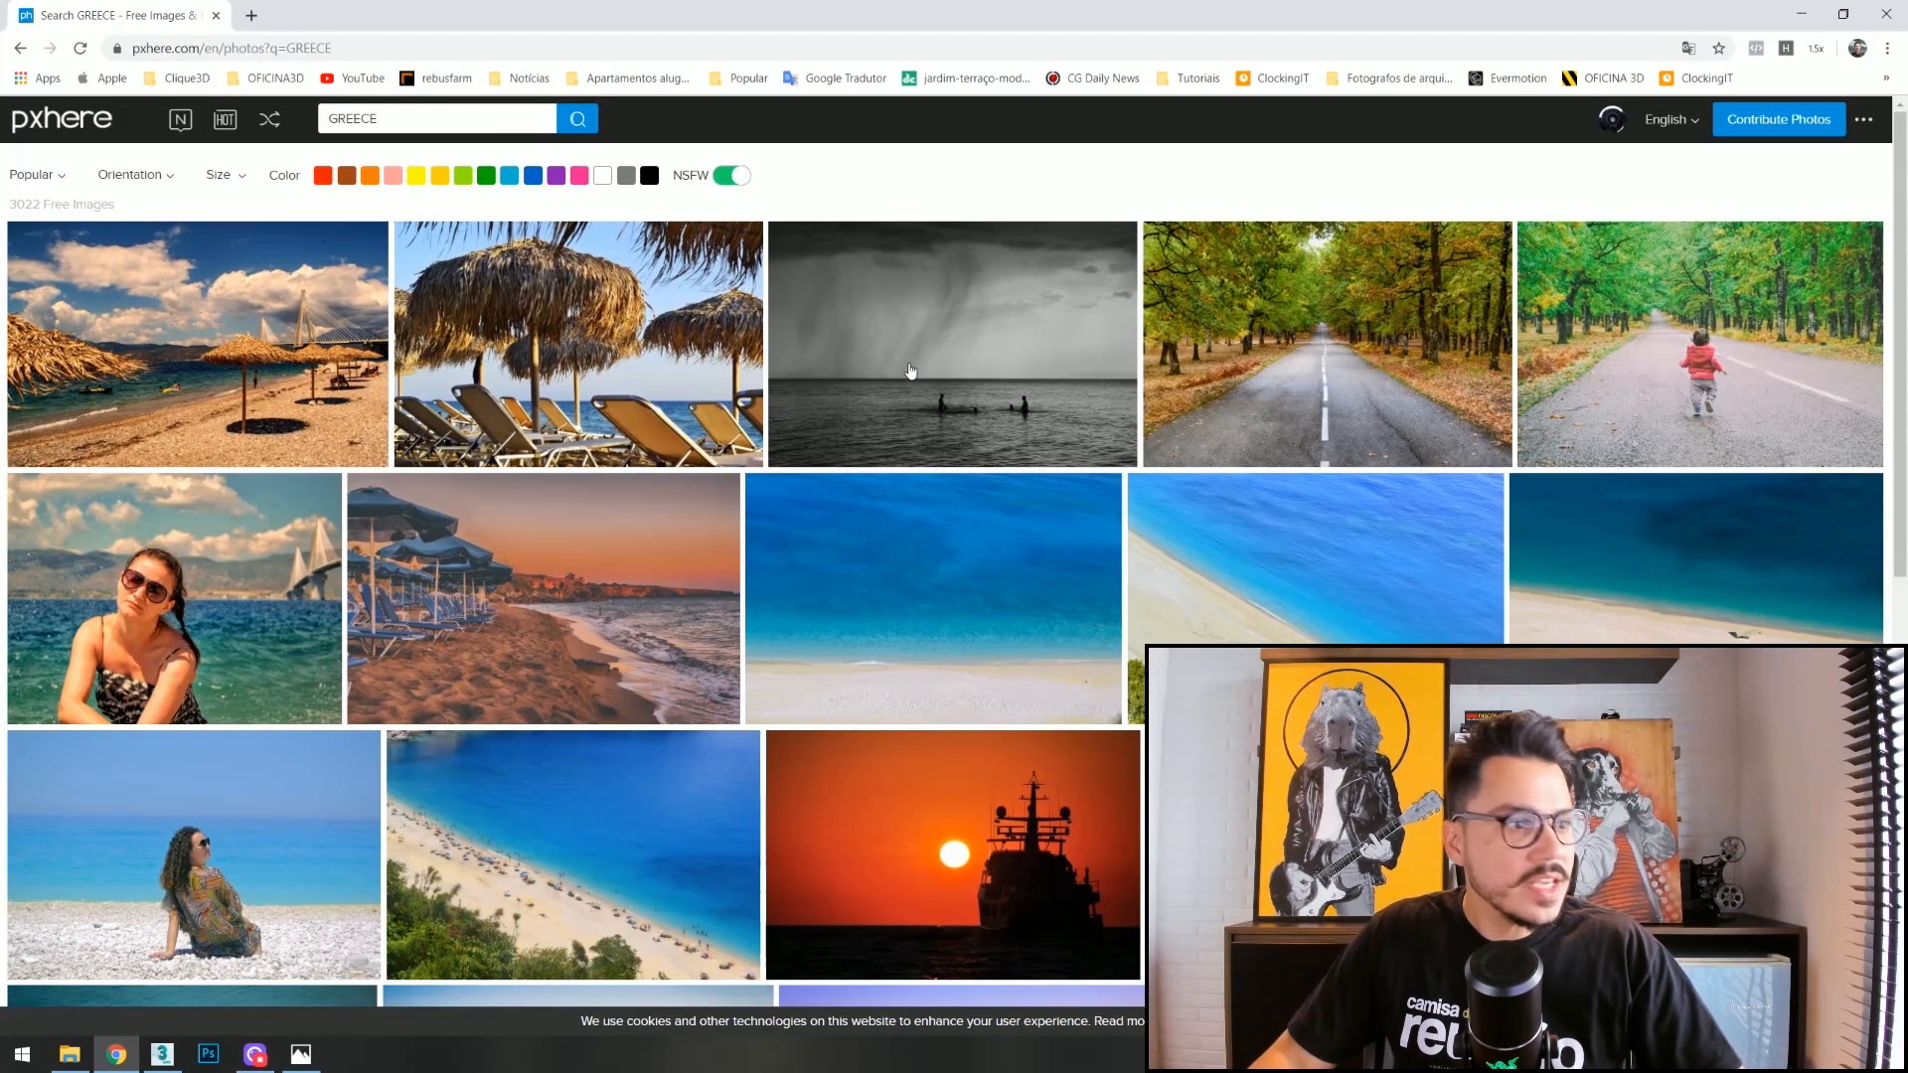
pyautogui.scroll(-6, 585, 595)
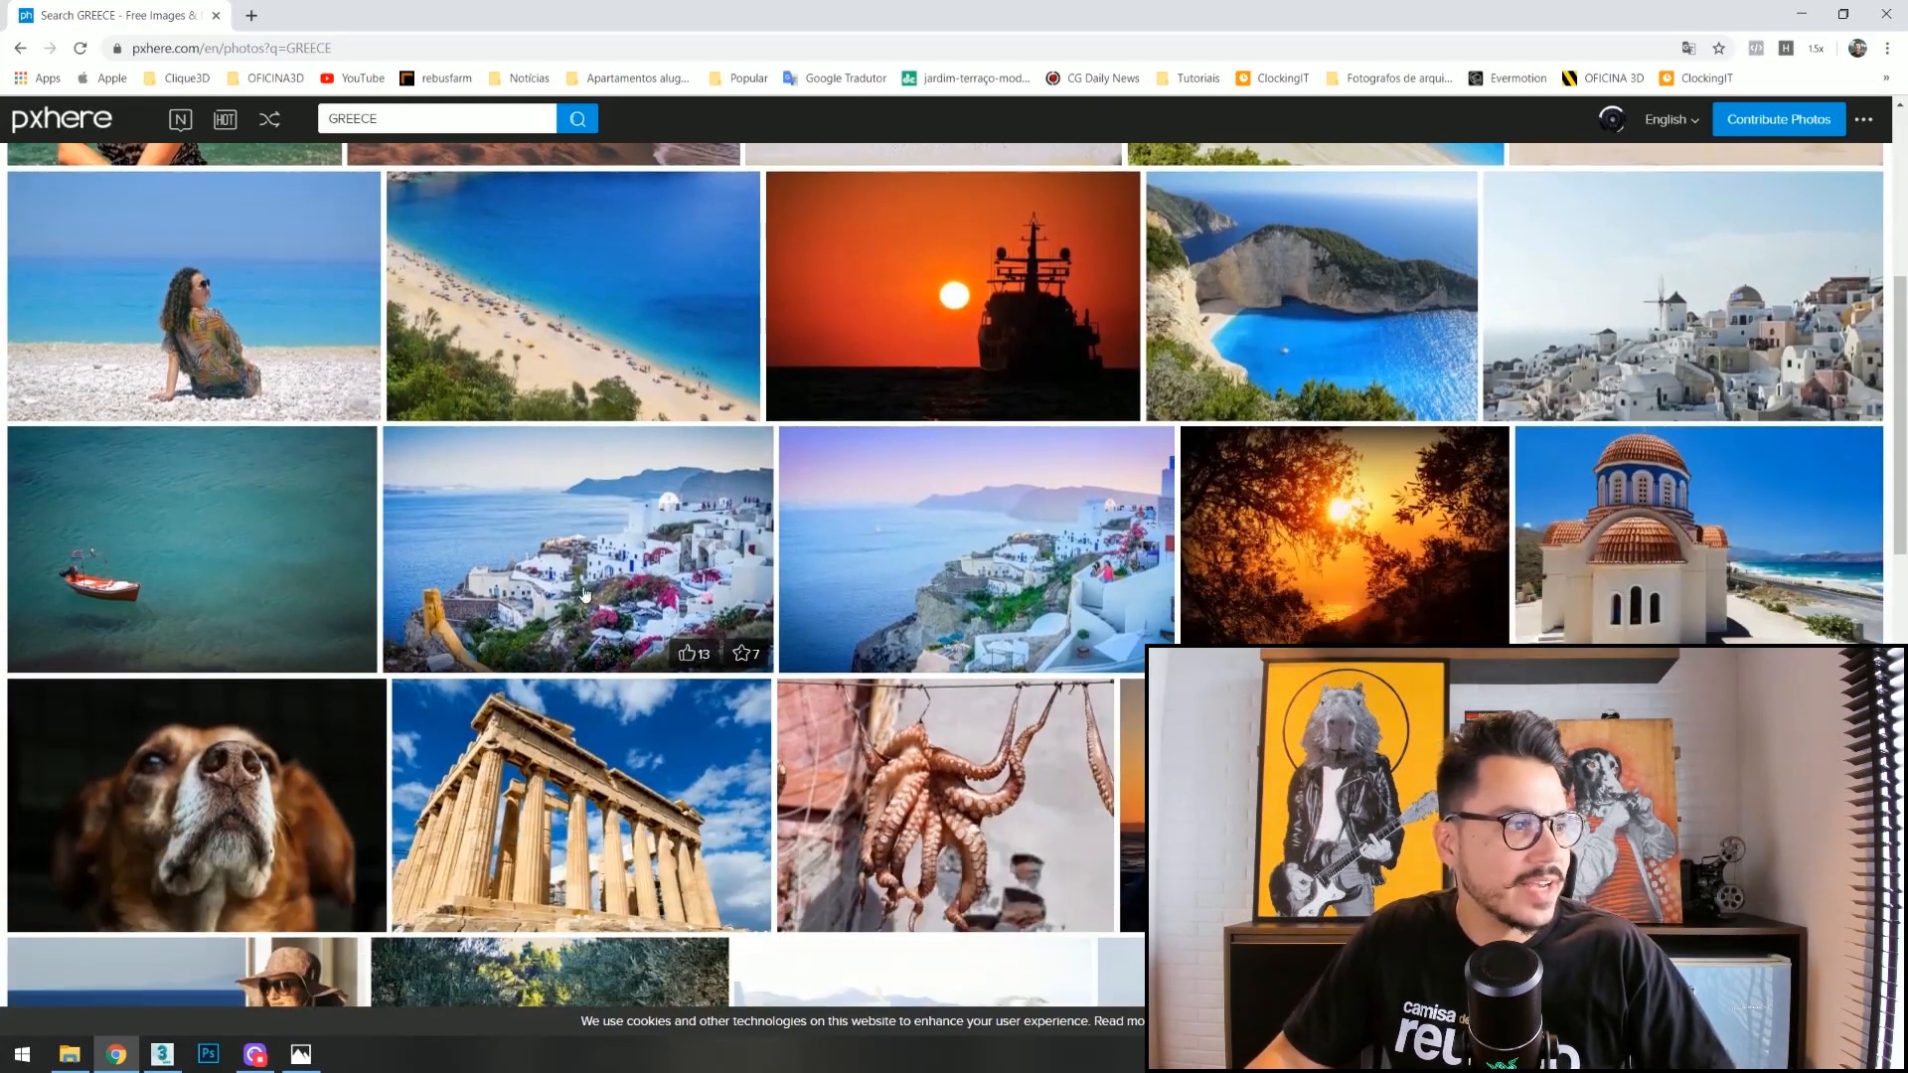
# Open the photo of the white coastal village with pink flowers and examine it and its related images.
pyautogui.click(596, 557)
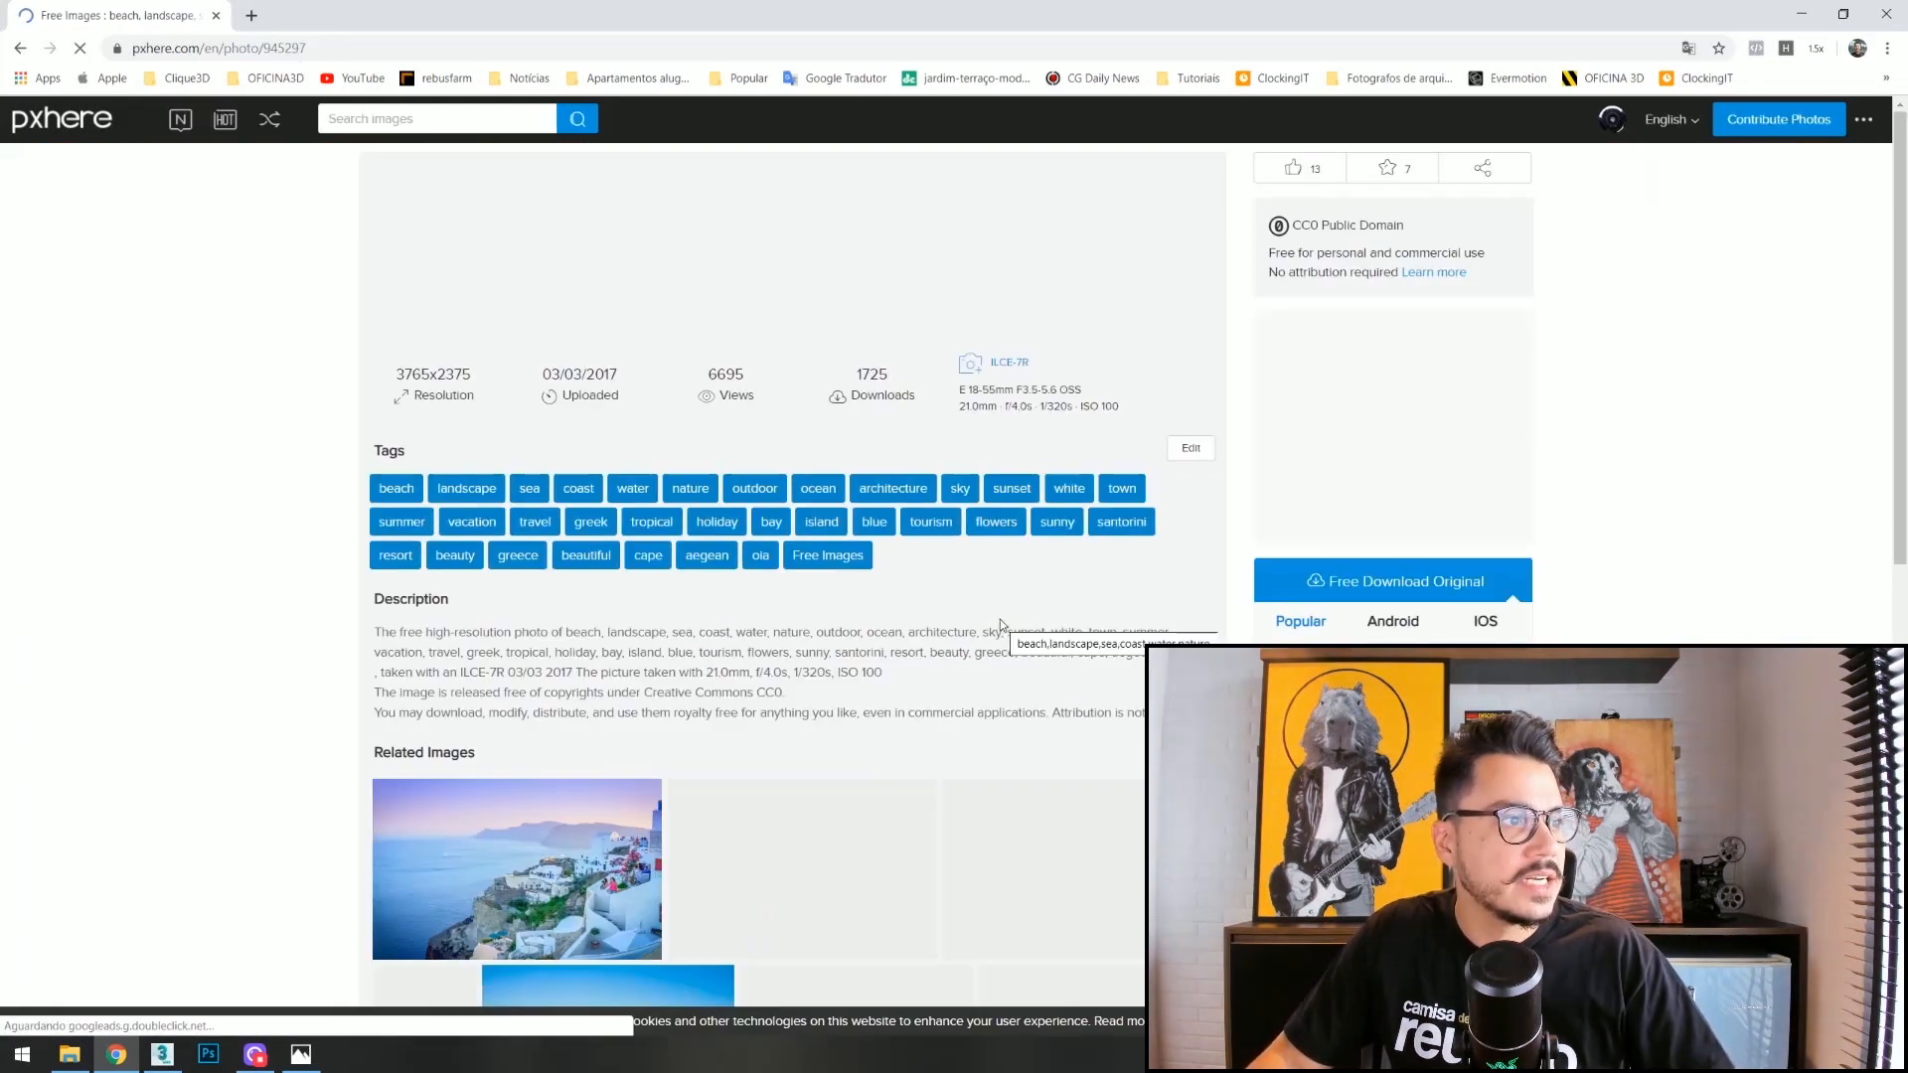
pyautogui.scroll(-4, 861, 604)
pyautogui.scroll(3, 597, 346)
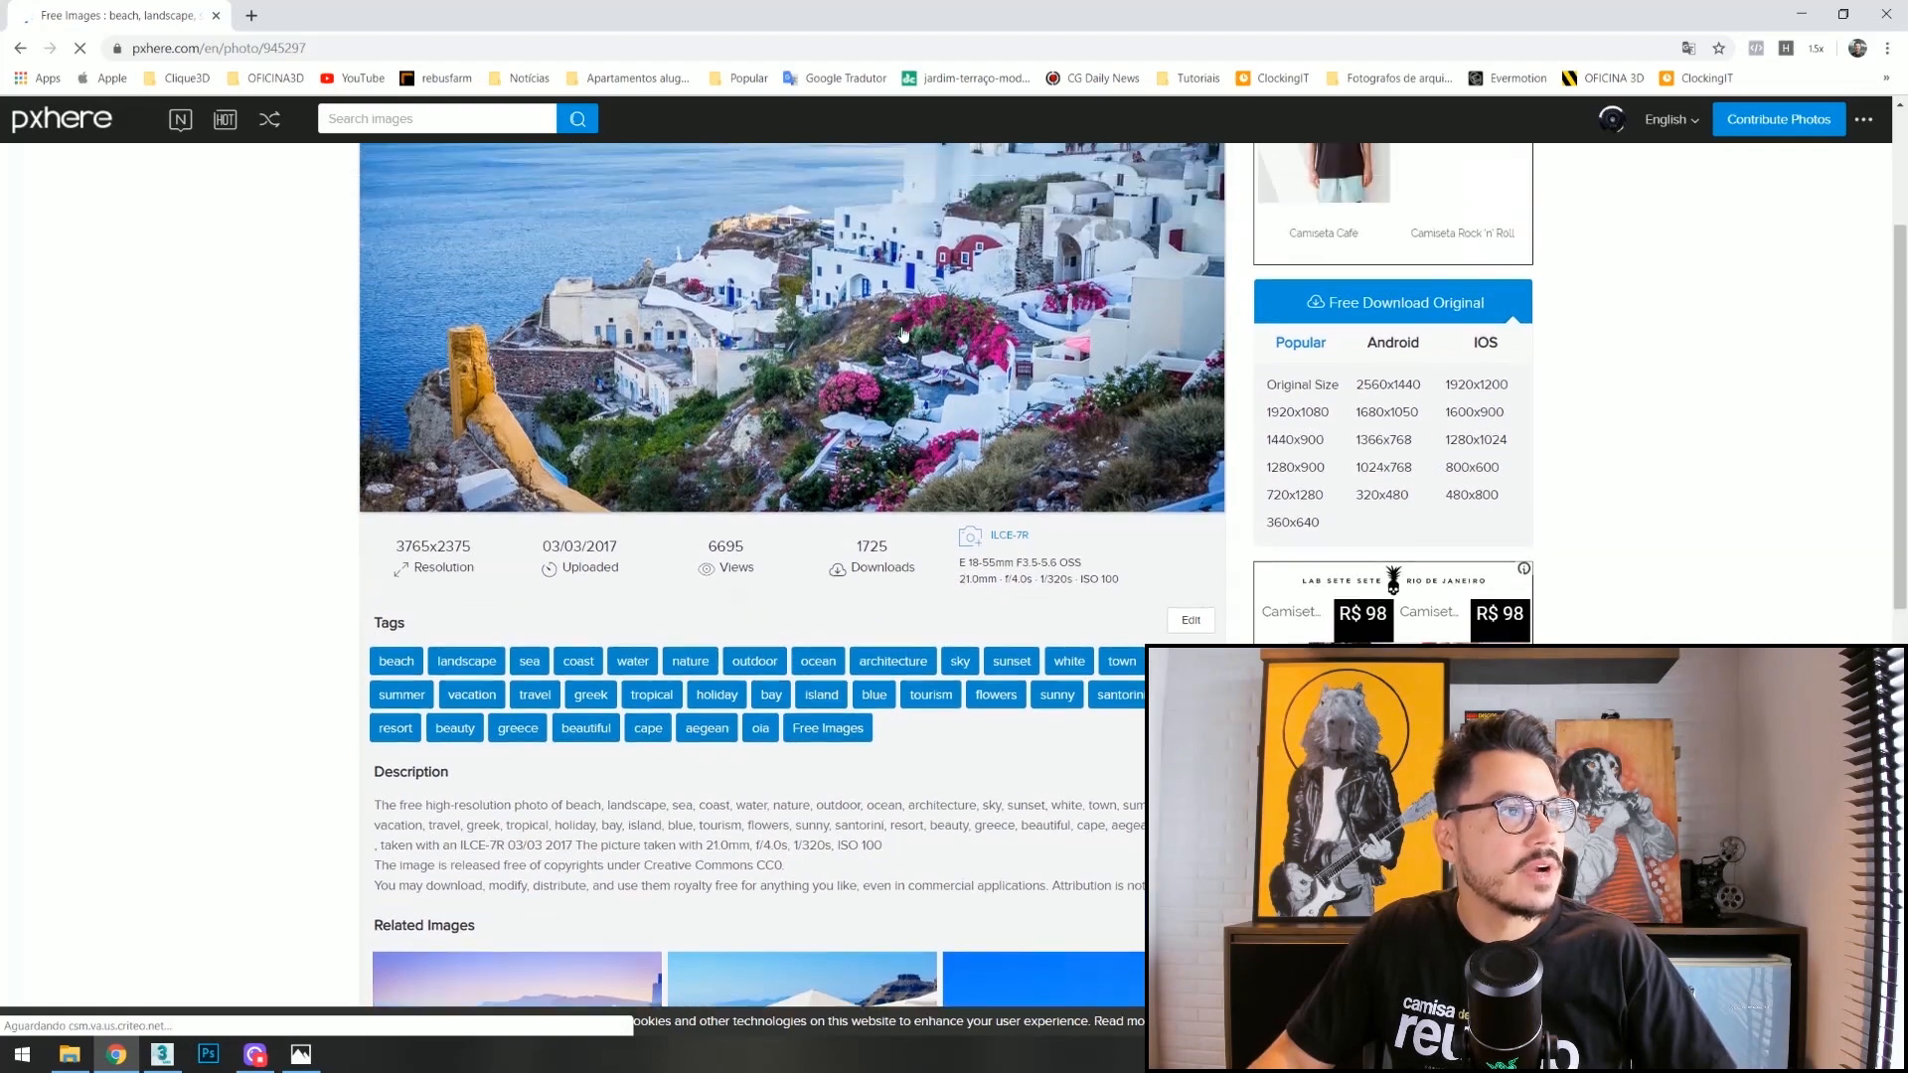
pyautogui.scroll(-5, 726, 488)
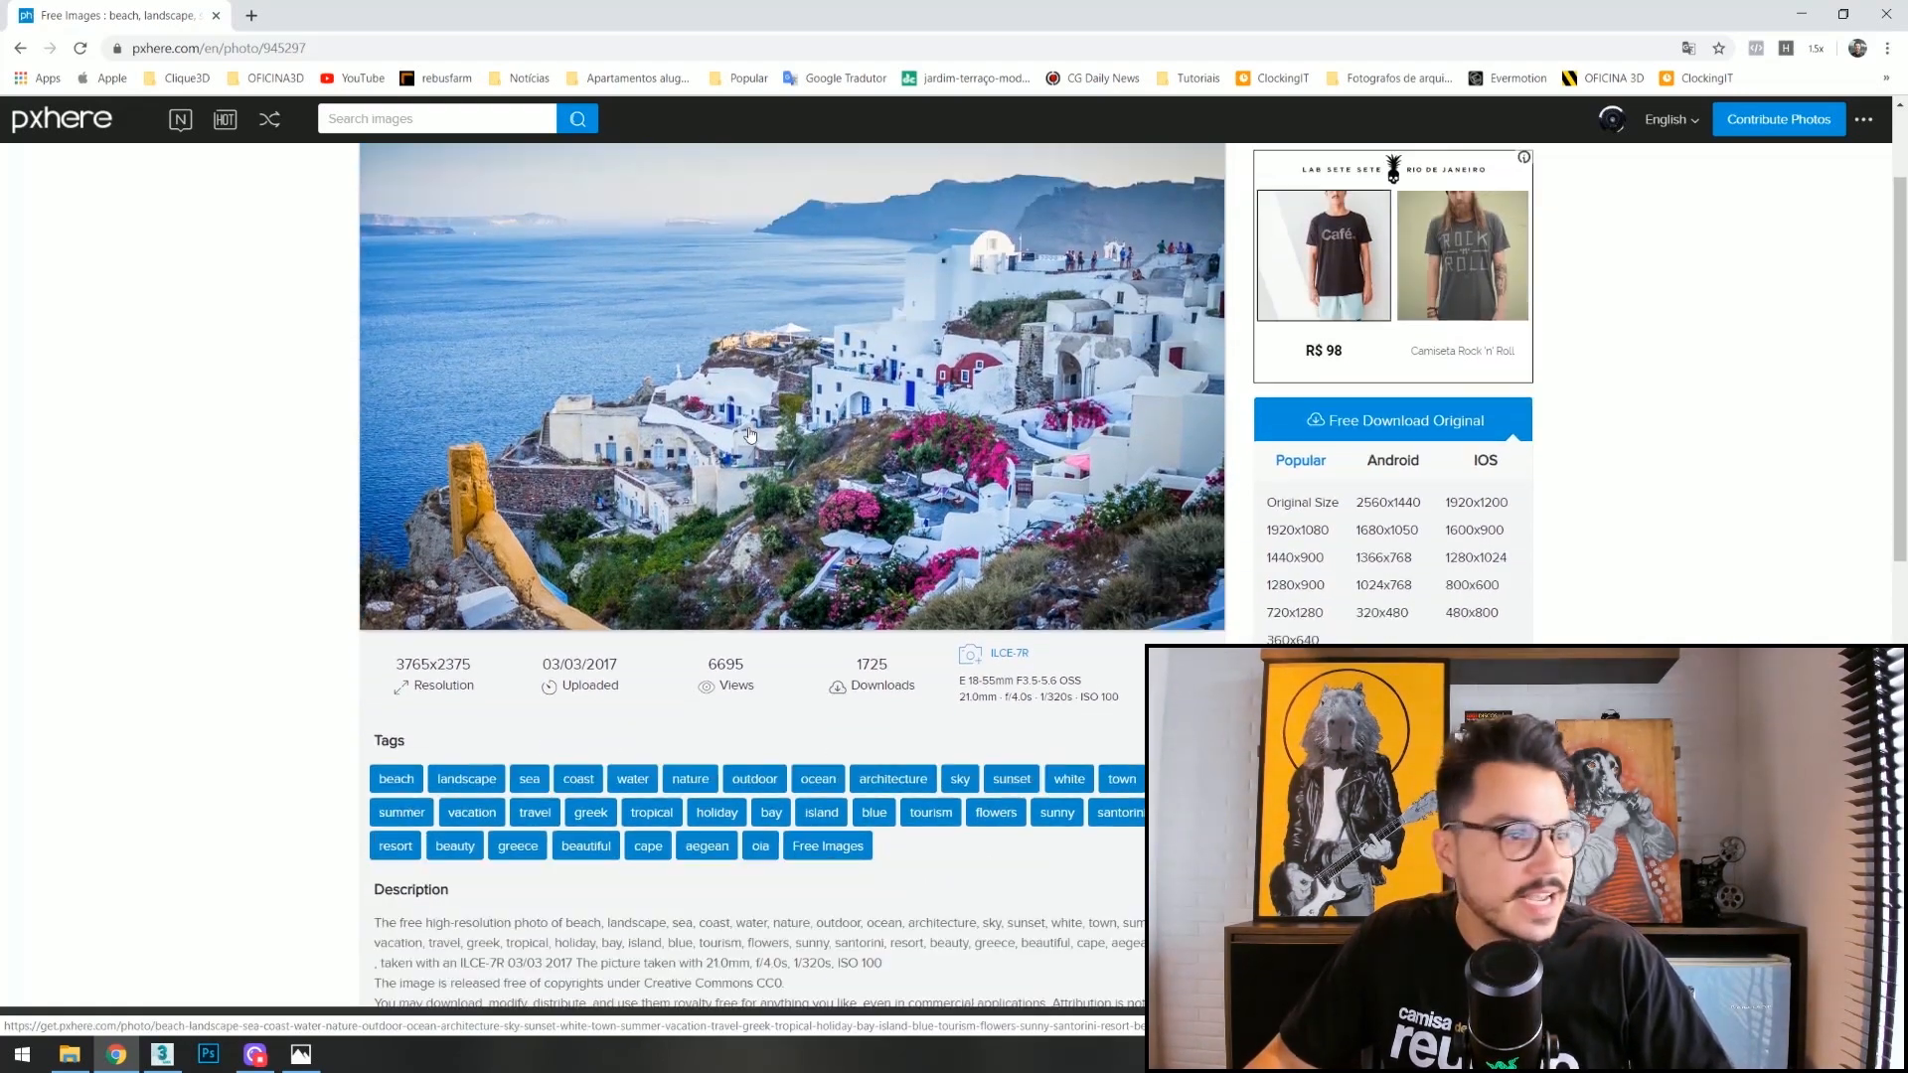
pyautogui.scroll(-4, 725, 488)
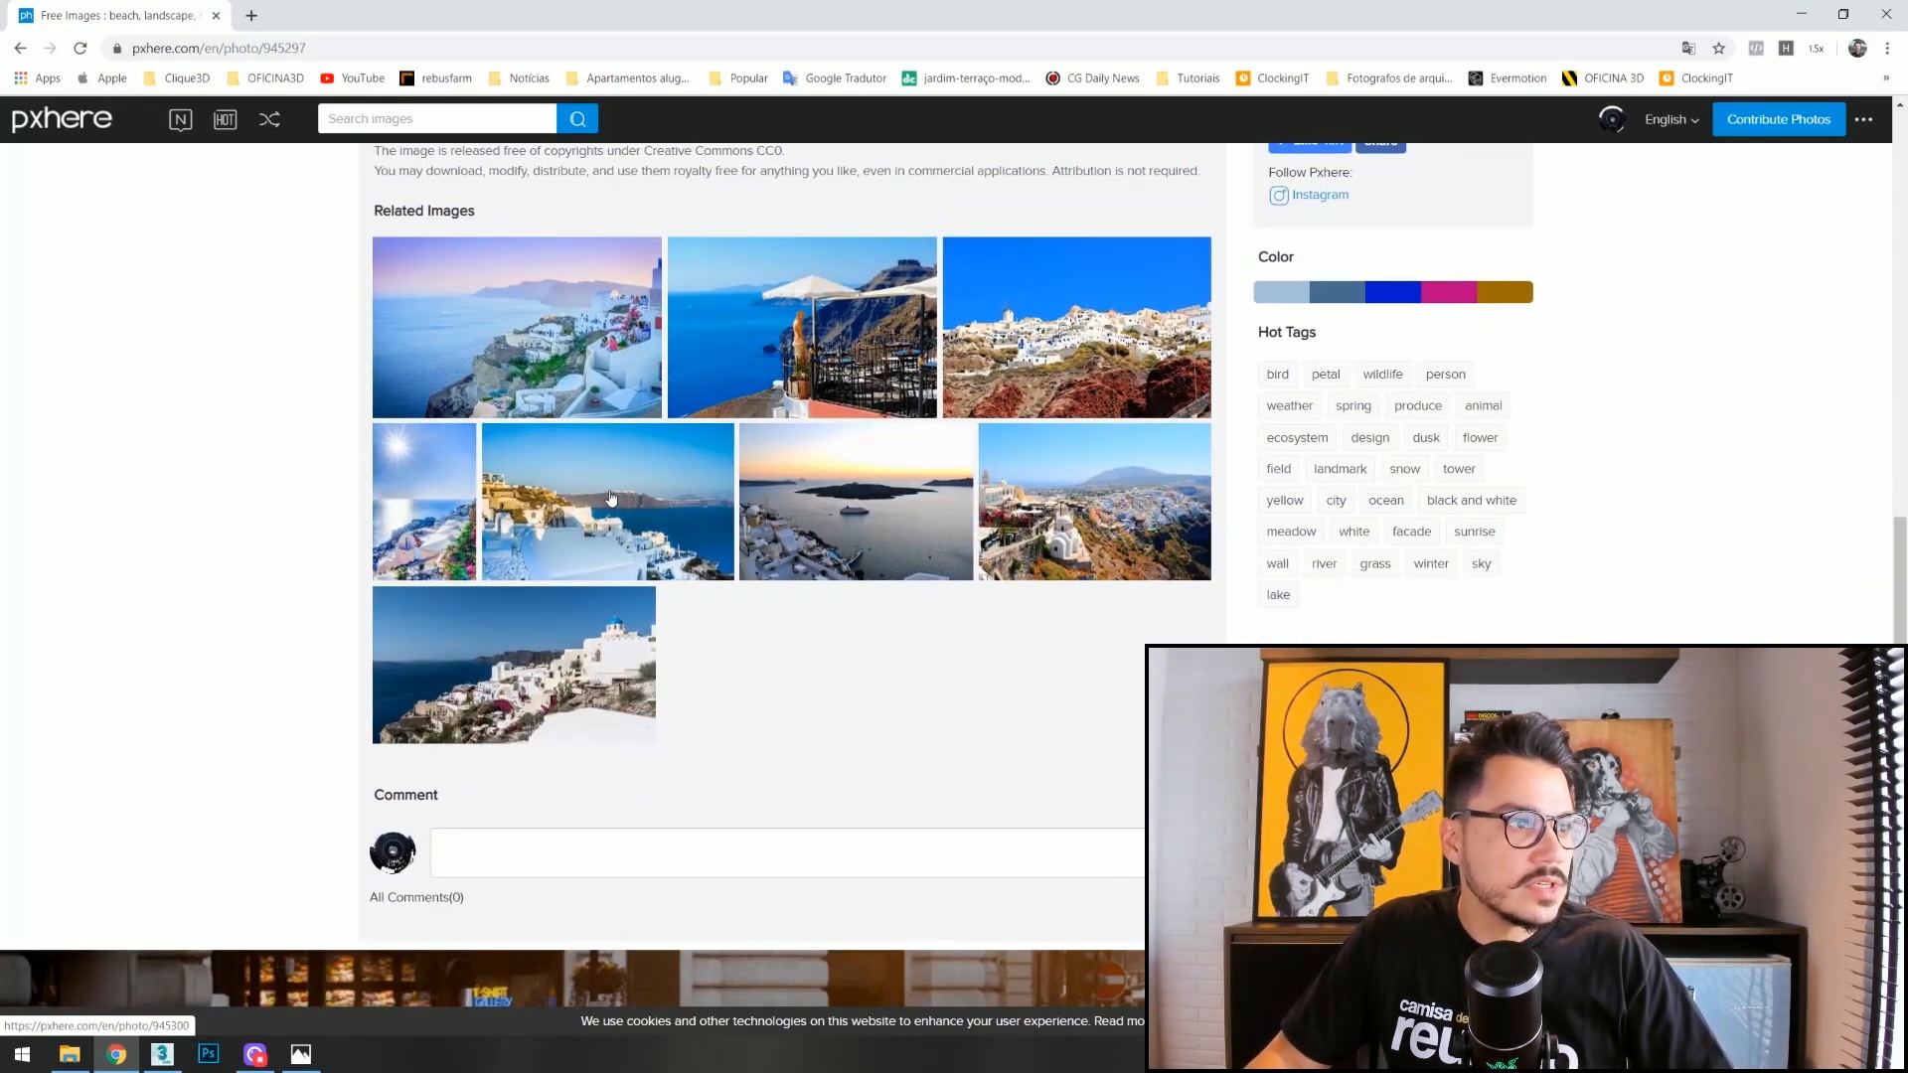
# Examine the sunset bay photo with the cruise ship and its related images, and return to the white village photo.
pyautogui.click(964, 536)
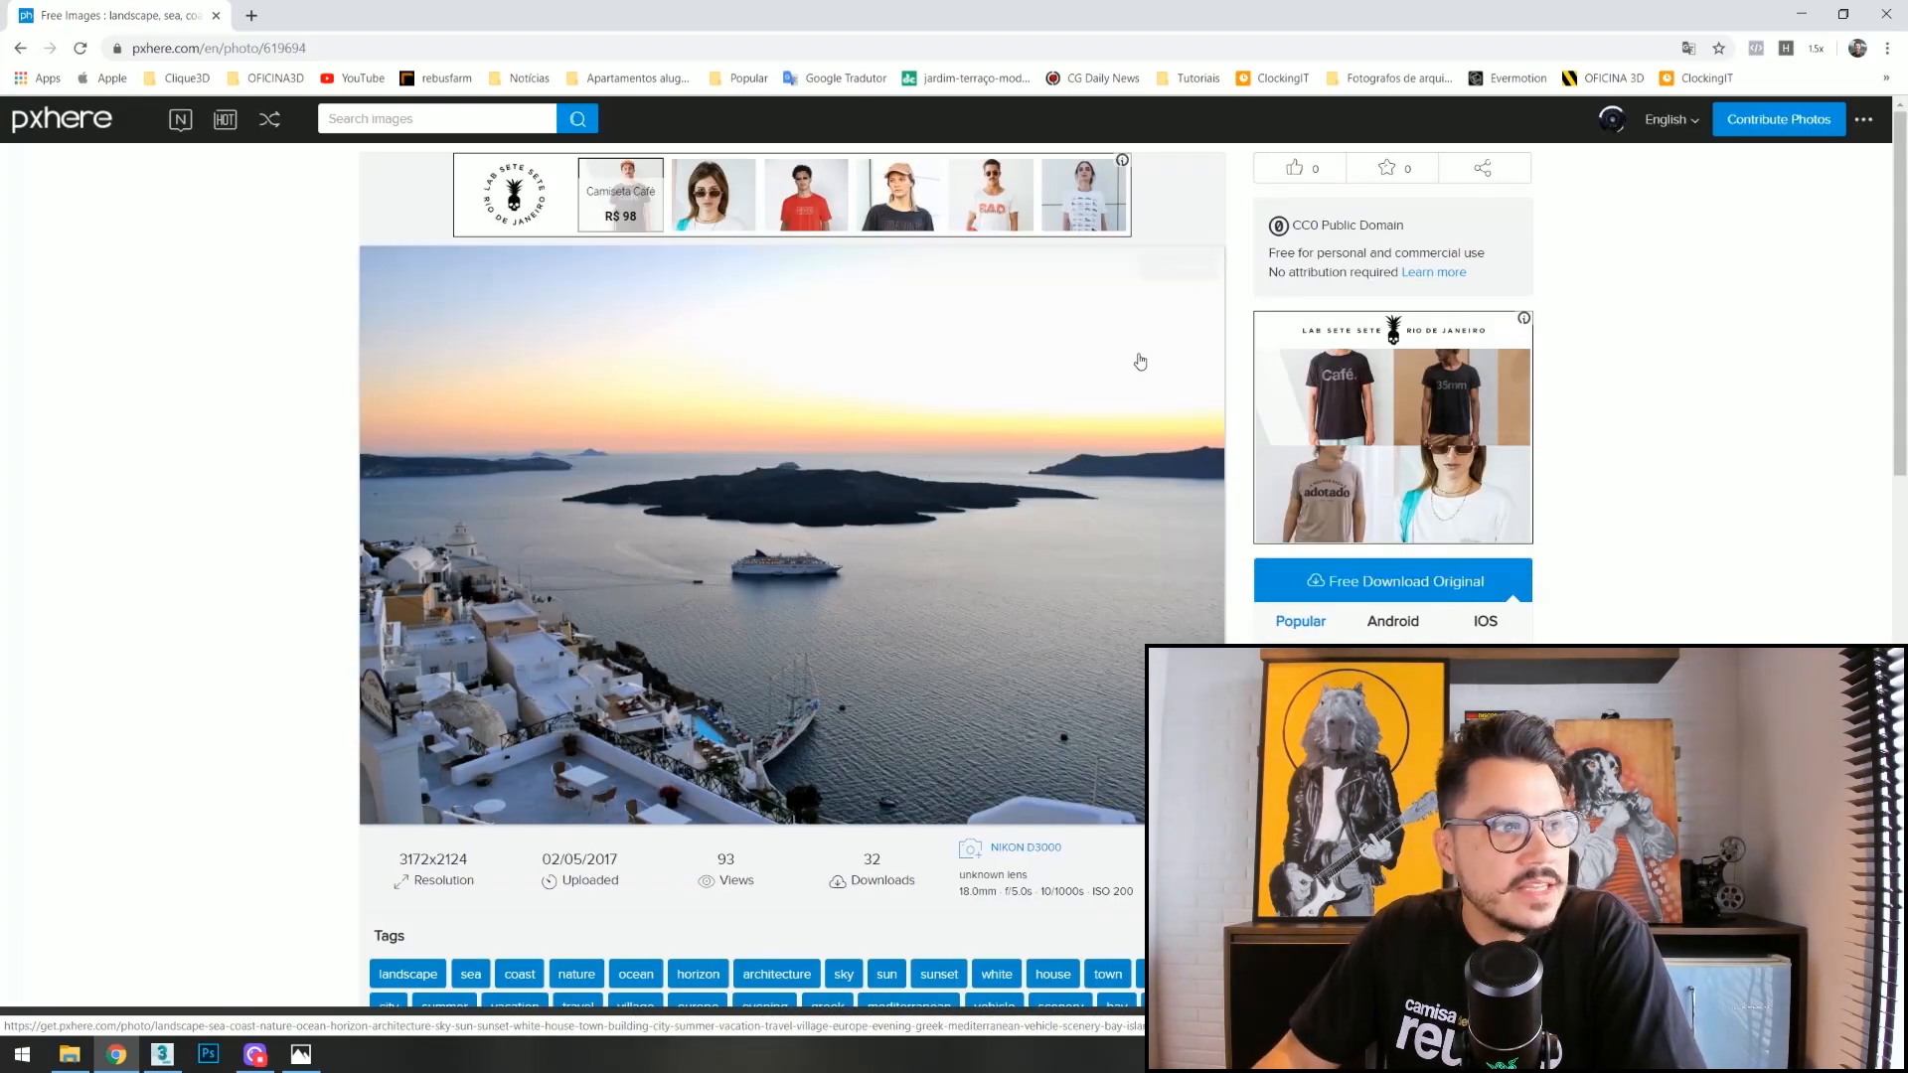
pyautogui.scroll(-10, 729, 670)
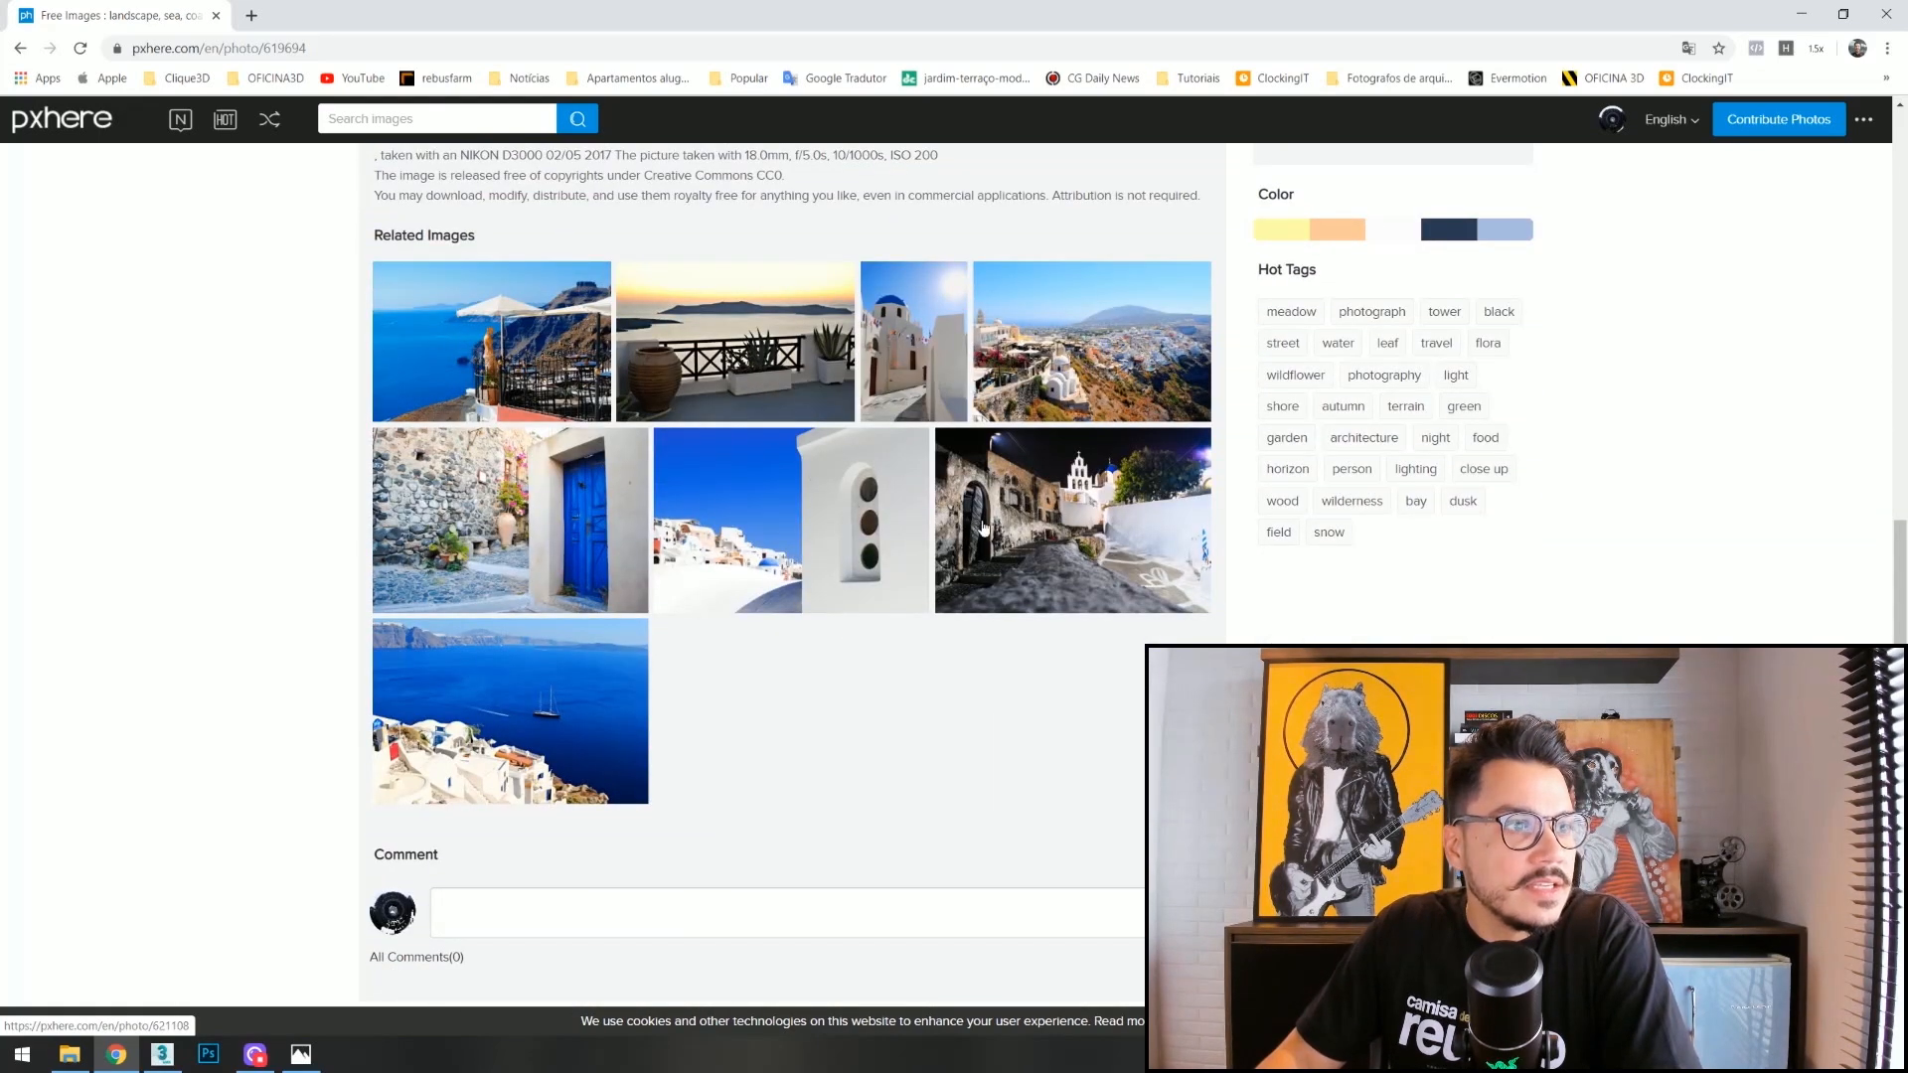
pyautogui.scroll(-3, 696, 522)
pyautogui.scroll(2, 845, 328)
pyautogui.click(897, 520)
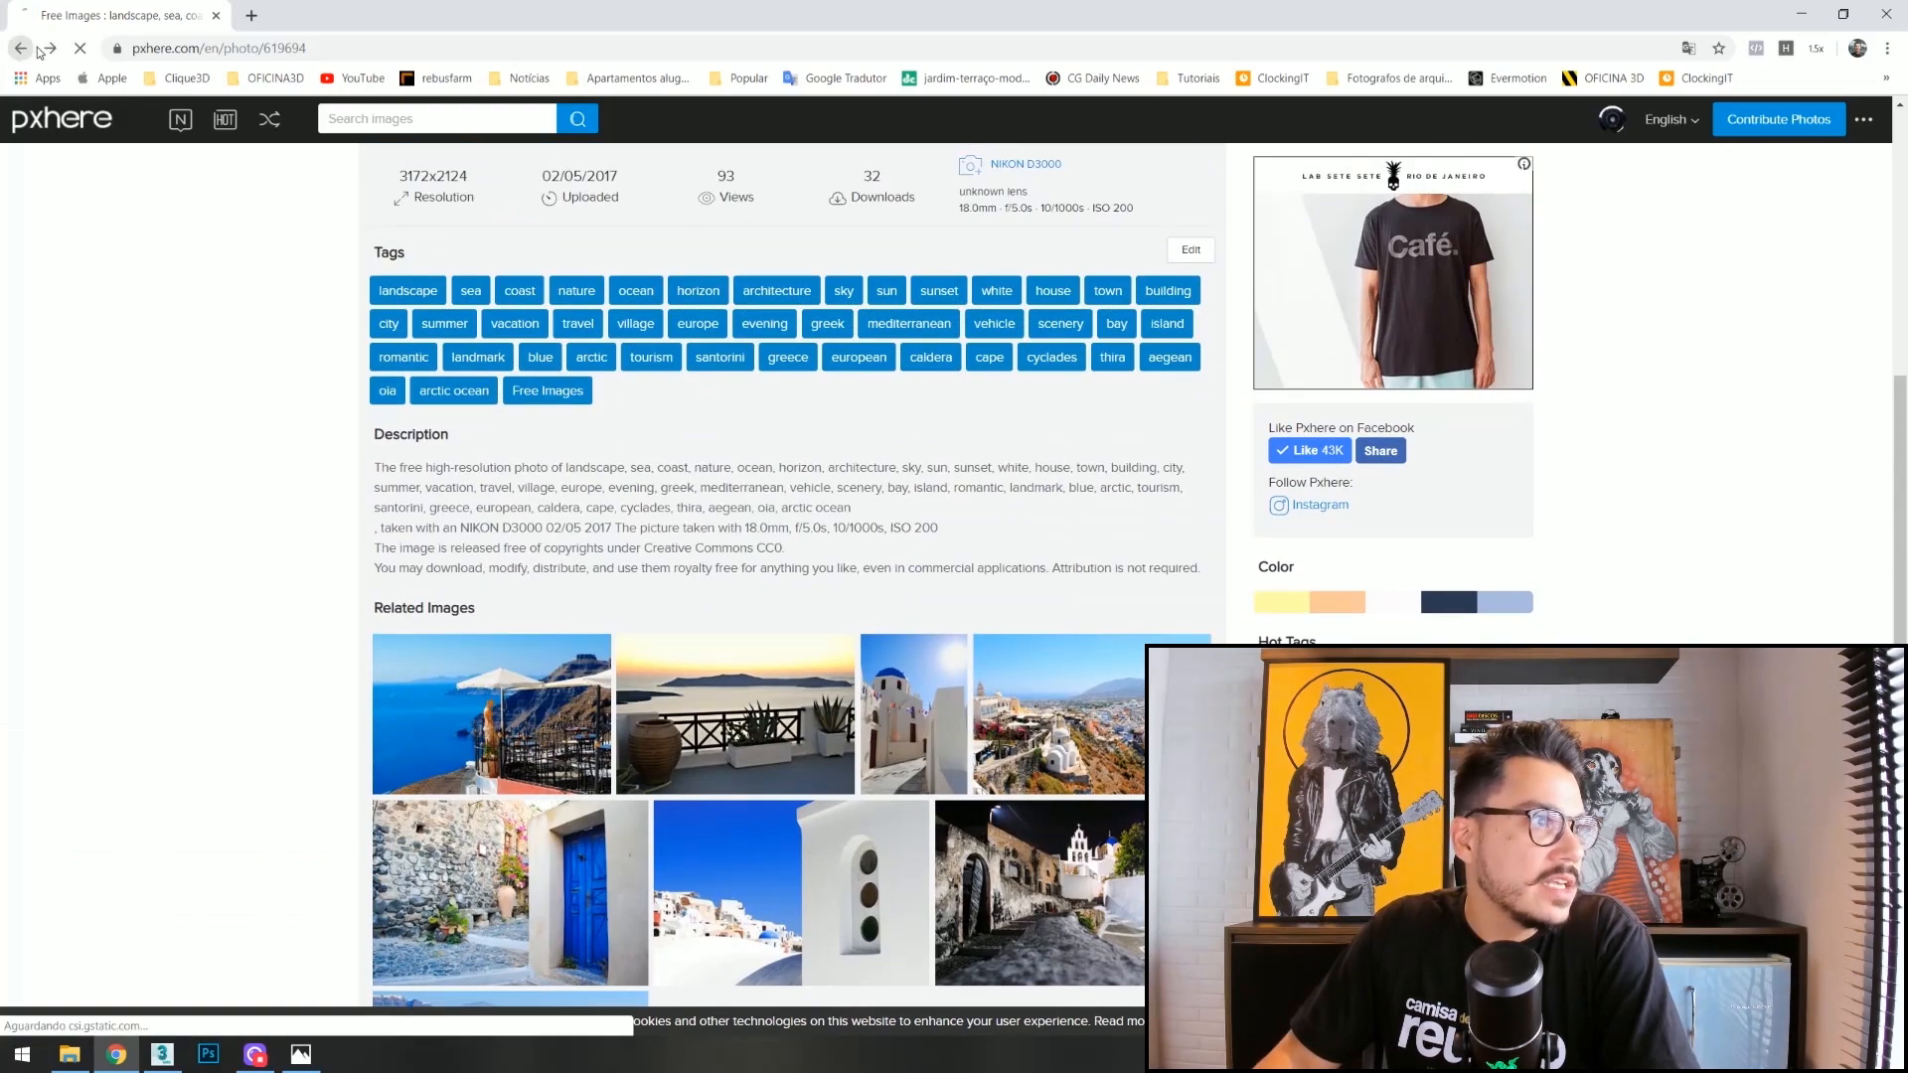
pyautogui.scroll(-4, 1076, 677)
pyautogui.scroll(-2, 874, 580)
pyautogui.scroll(4, 895, 588)
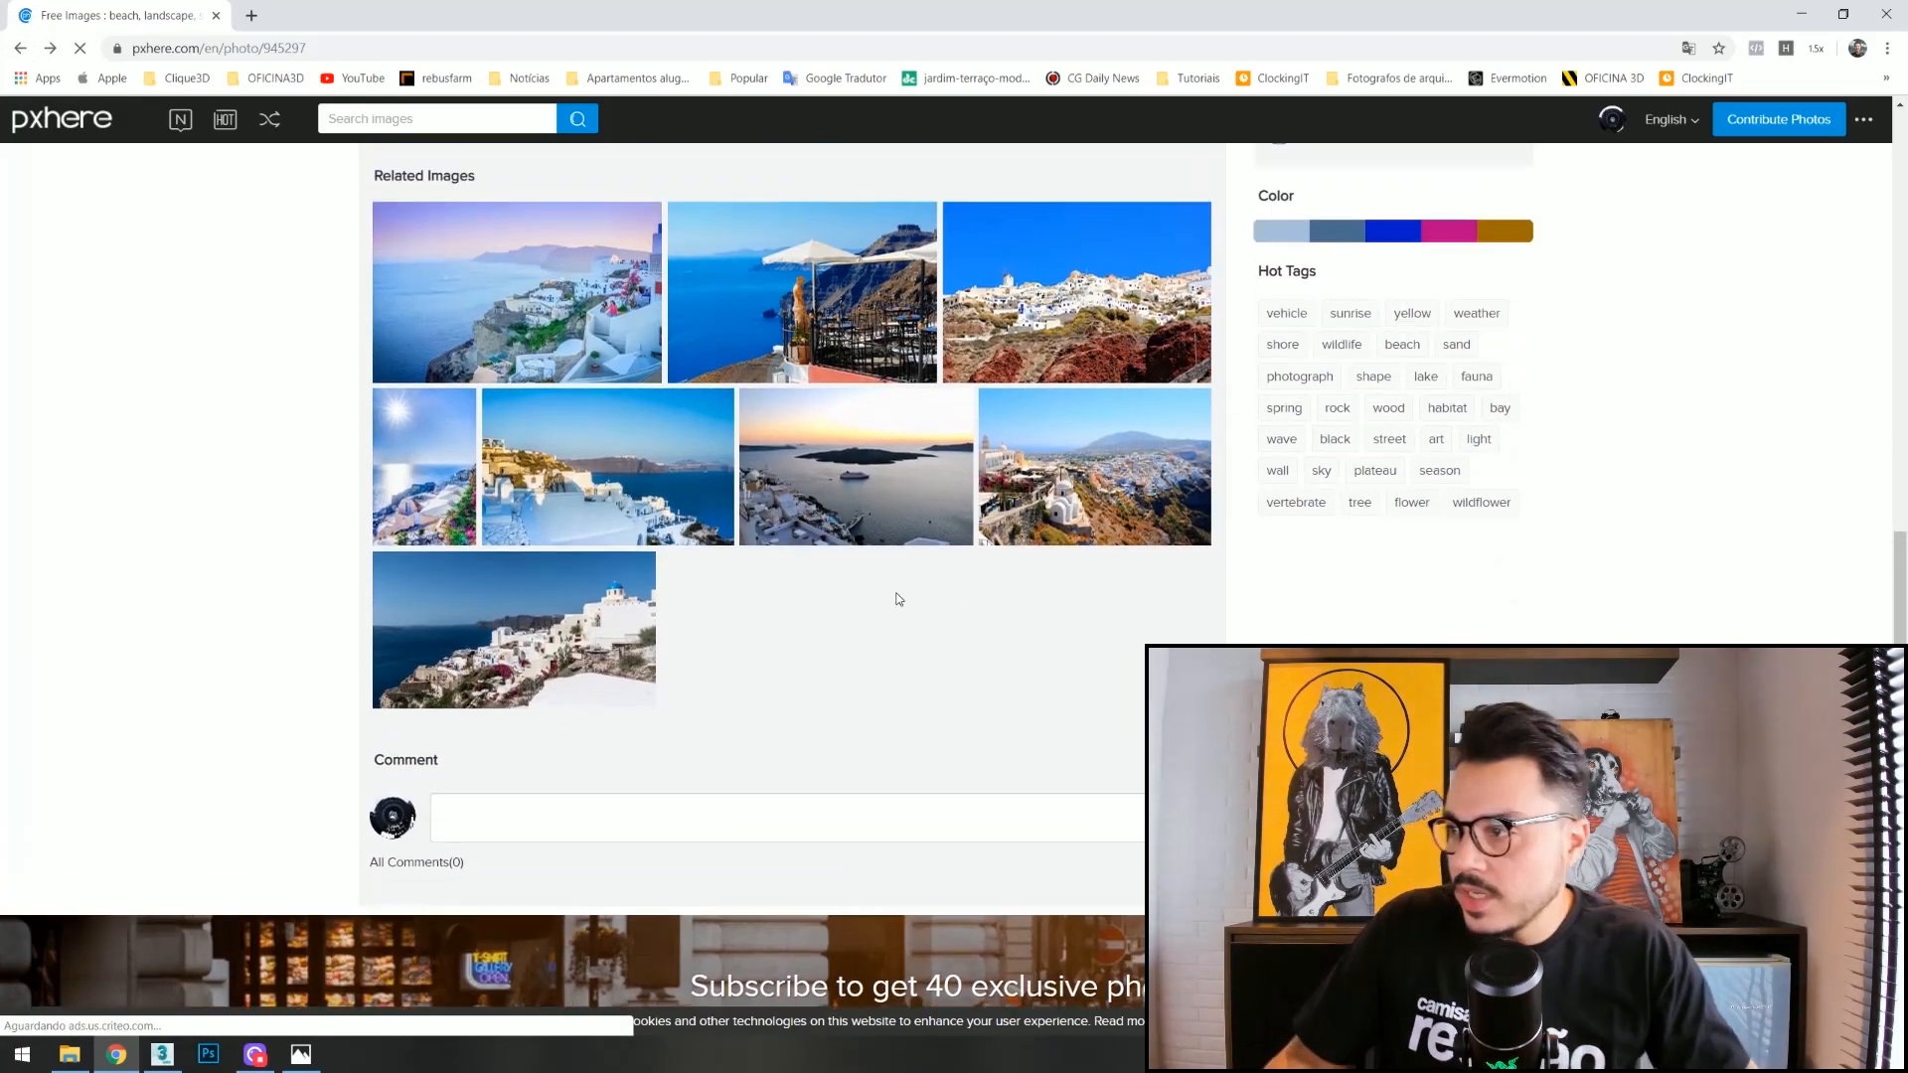
pyautogui.scroll(8, 881, 596)
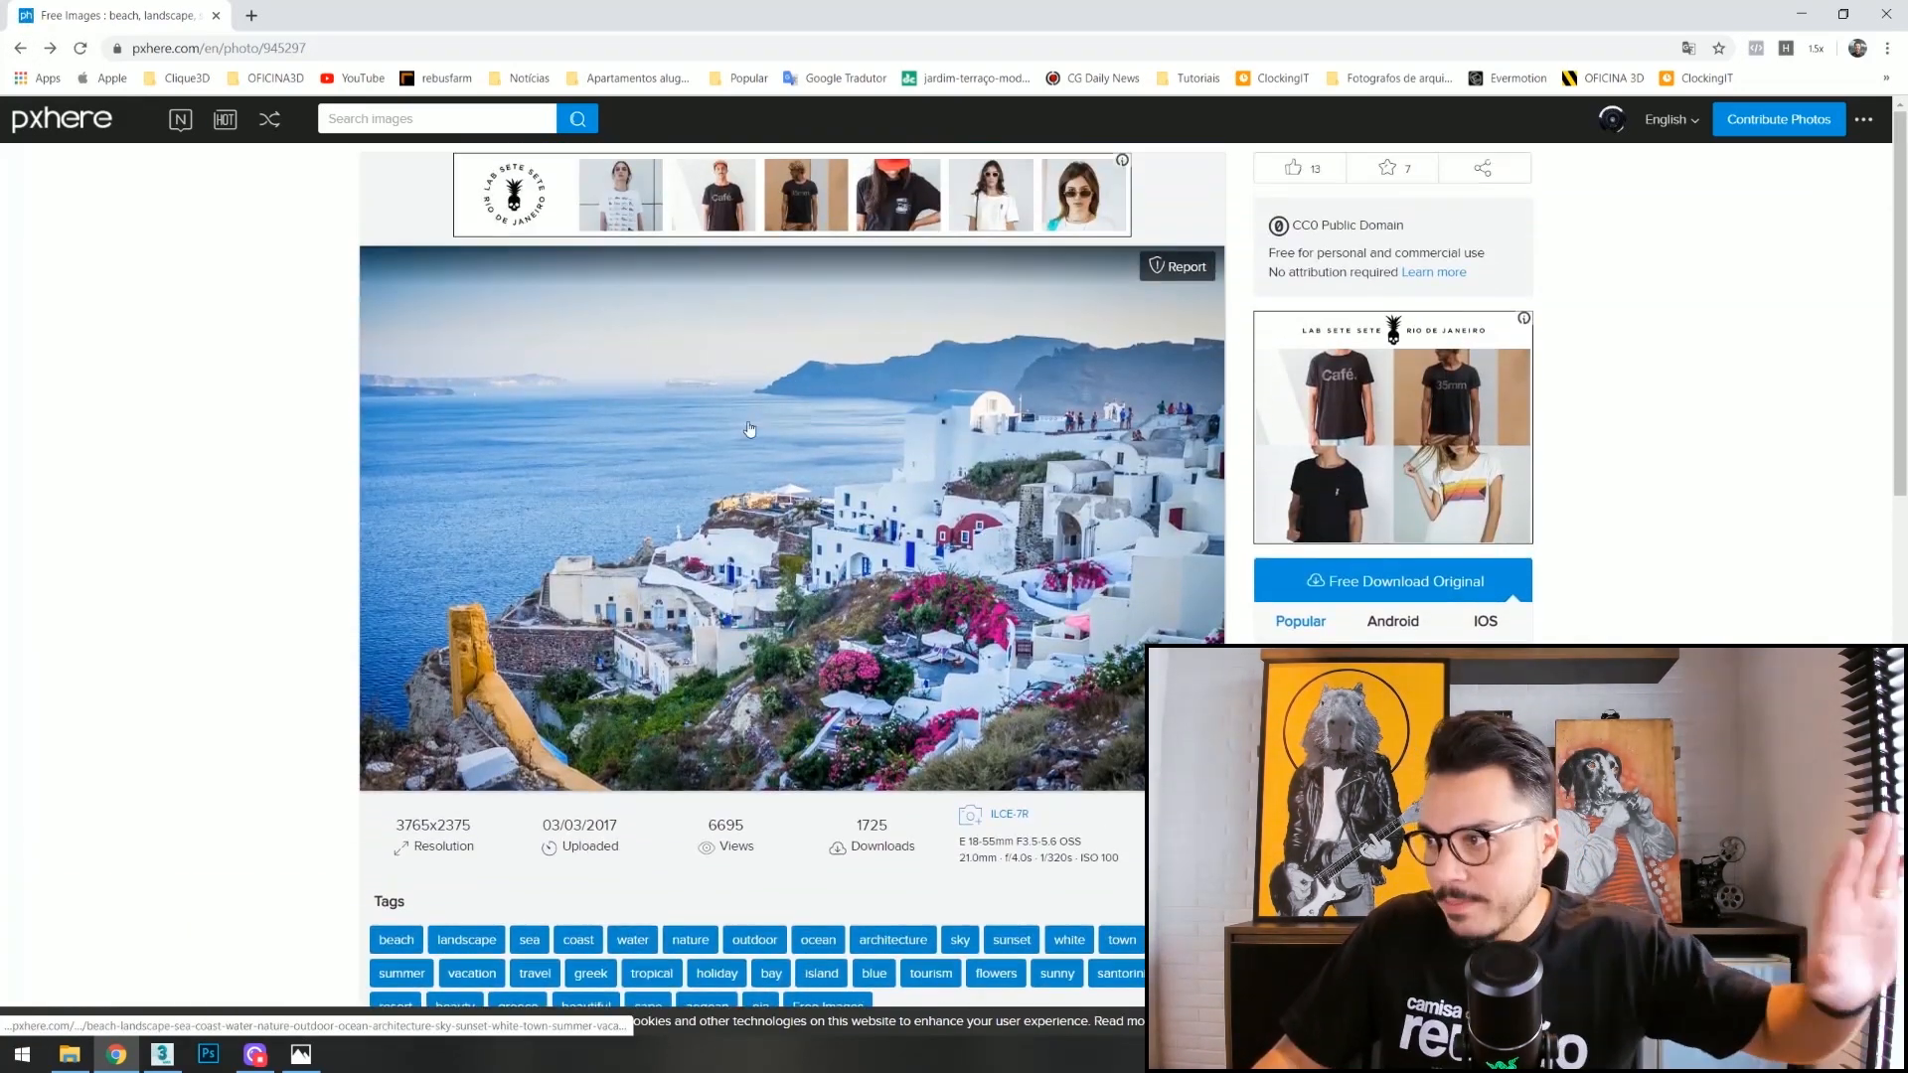
# Close the browser and view the Mykonos town photo from the 32 - LUZ COM PLANES folder, checking its pixel dimensions.
pyautogui.click(1892, 8)
pyautogui.click(70, 1054)
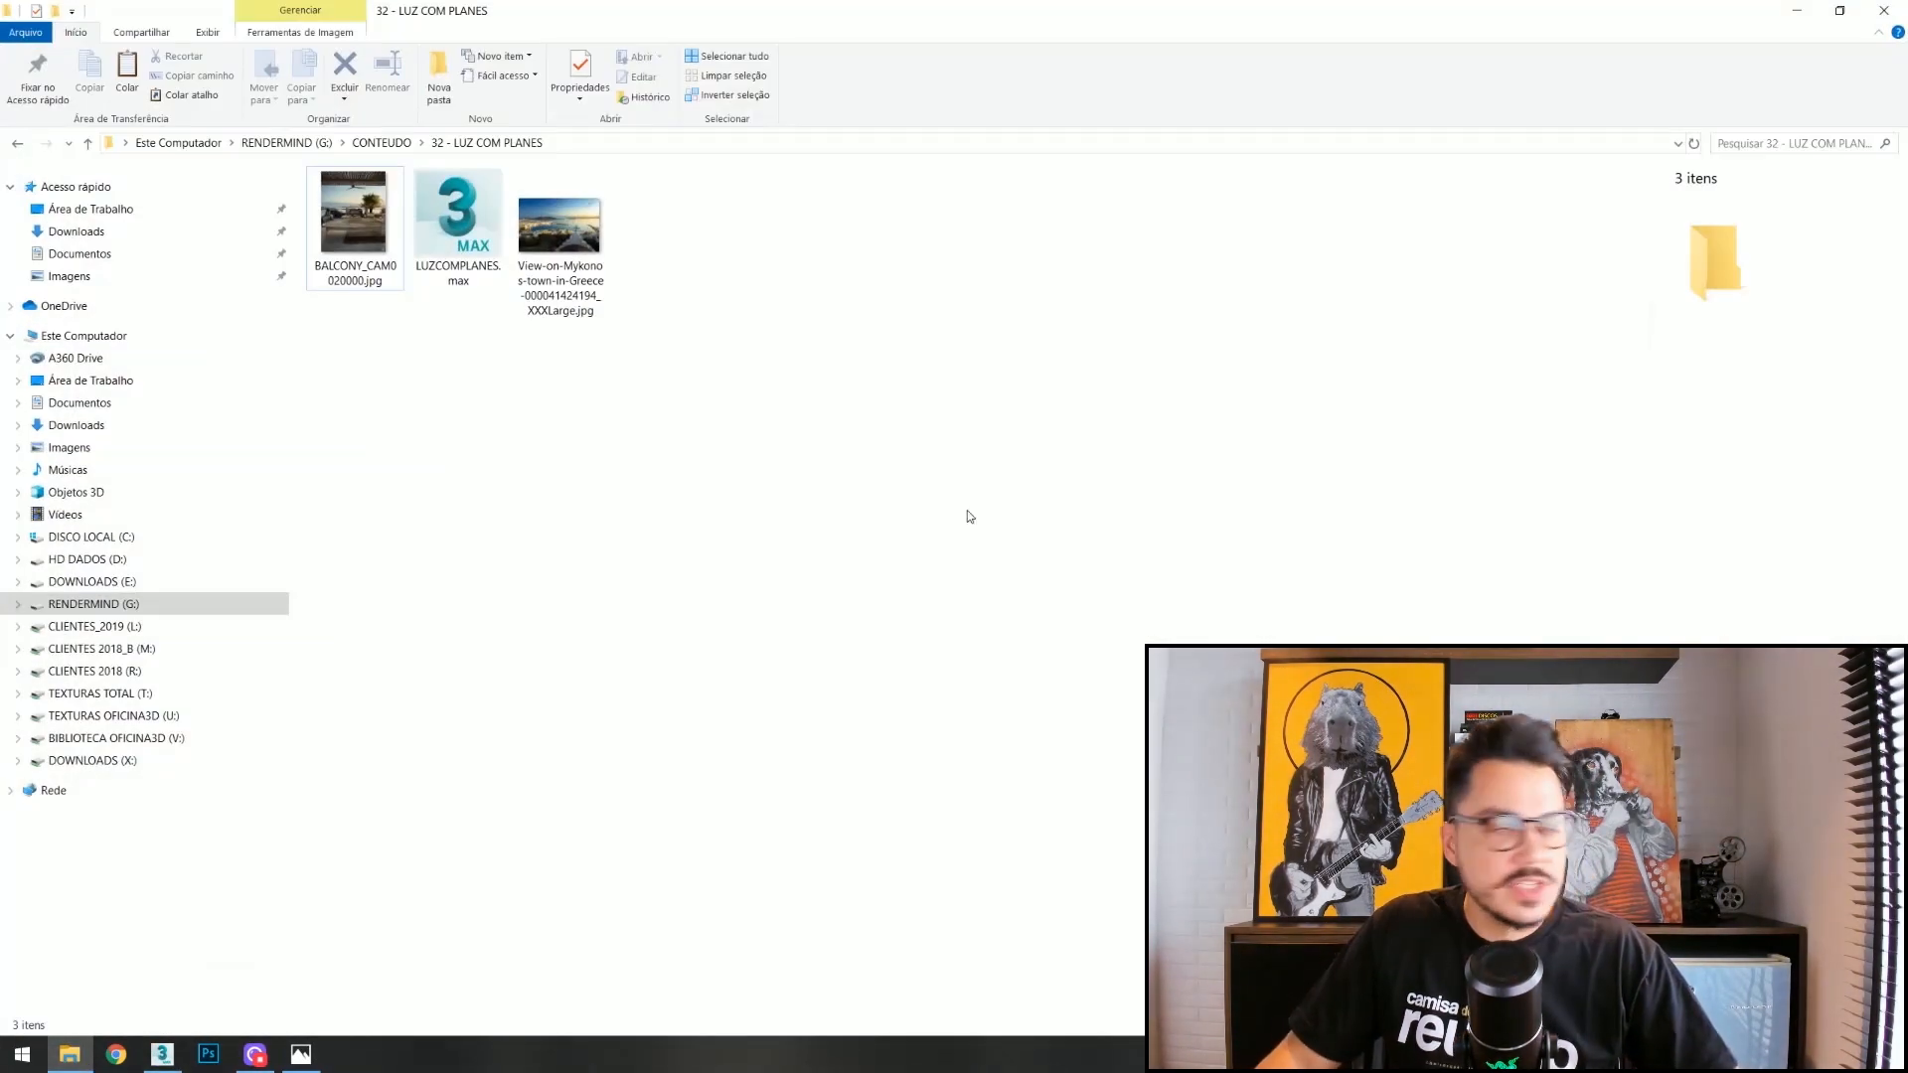
pyautogui.doubleClick(580, 238)
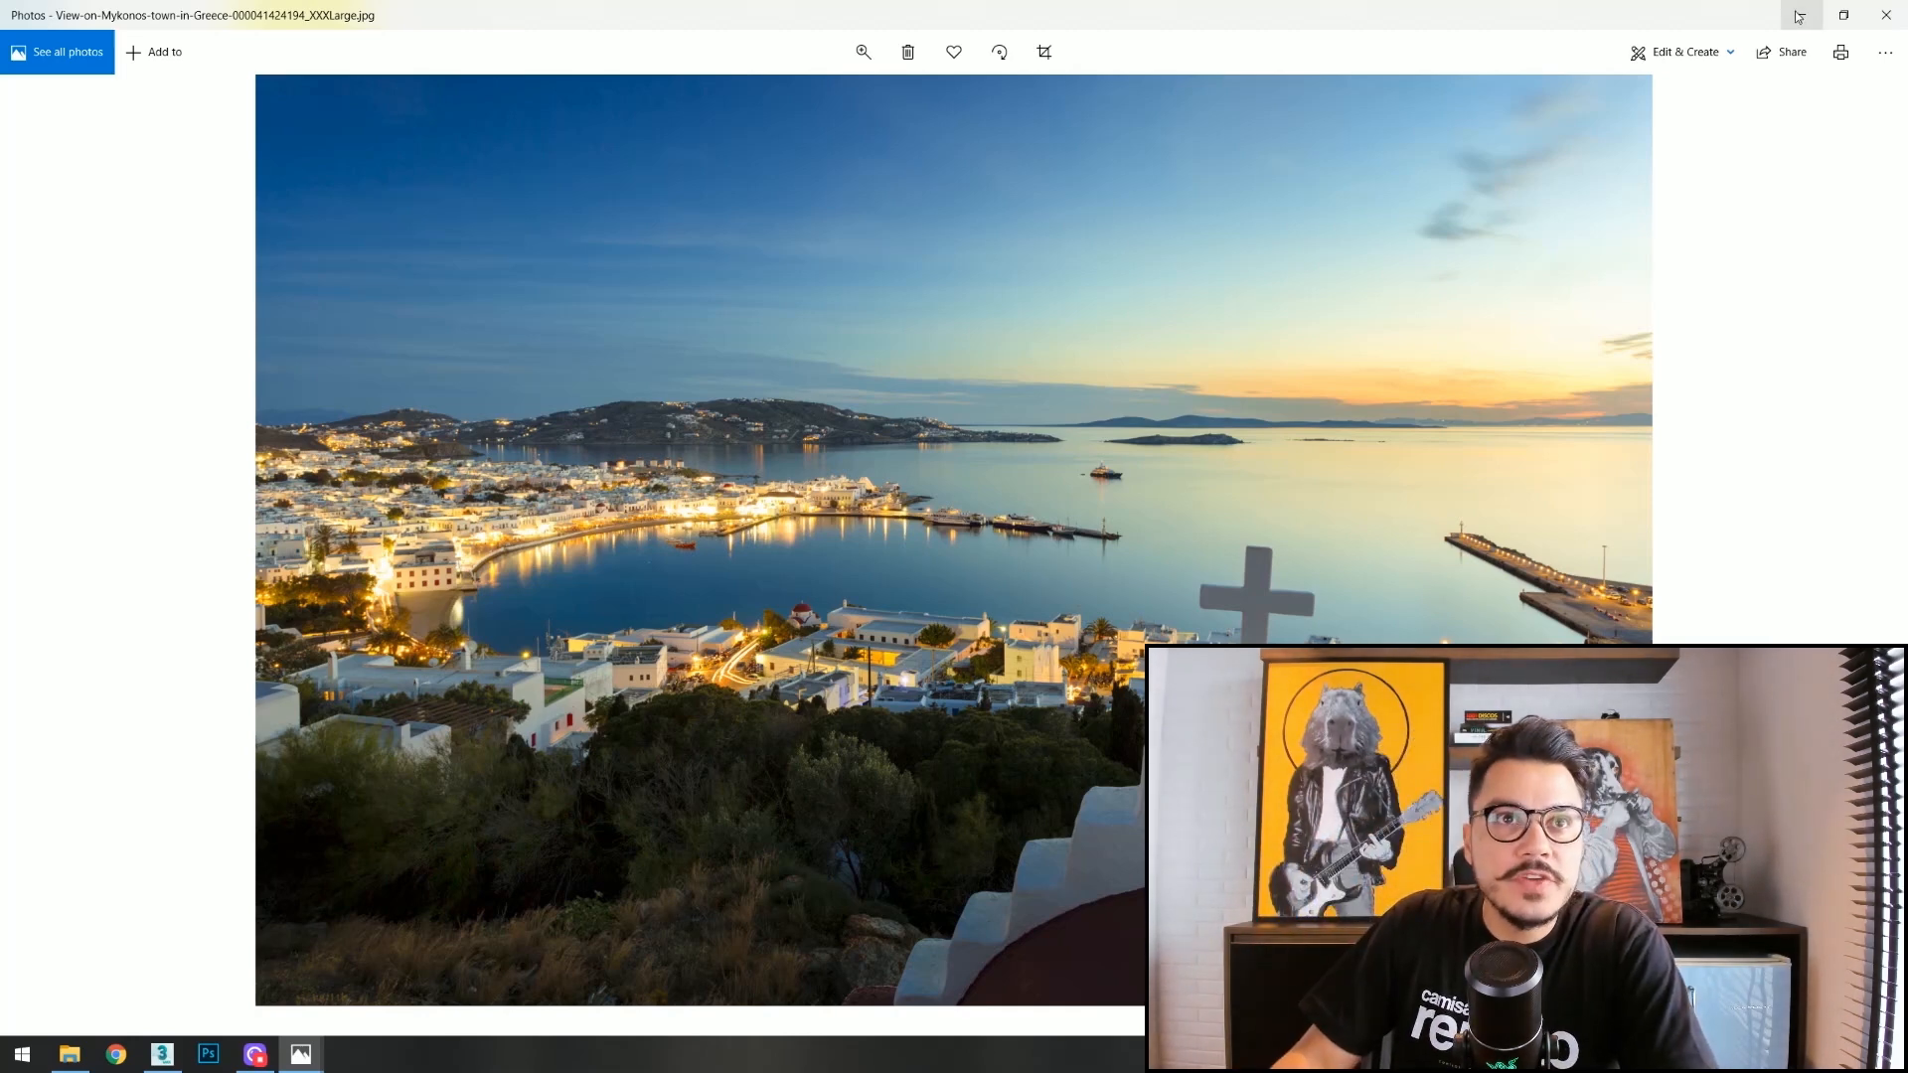
pyautogui.click(1872, 14)
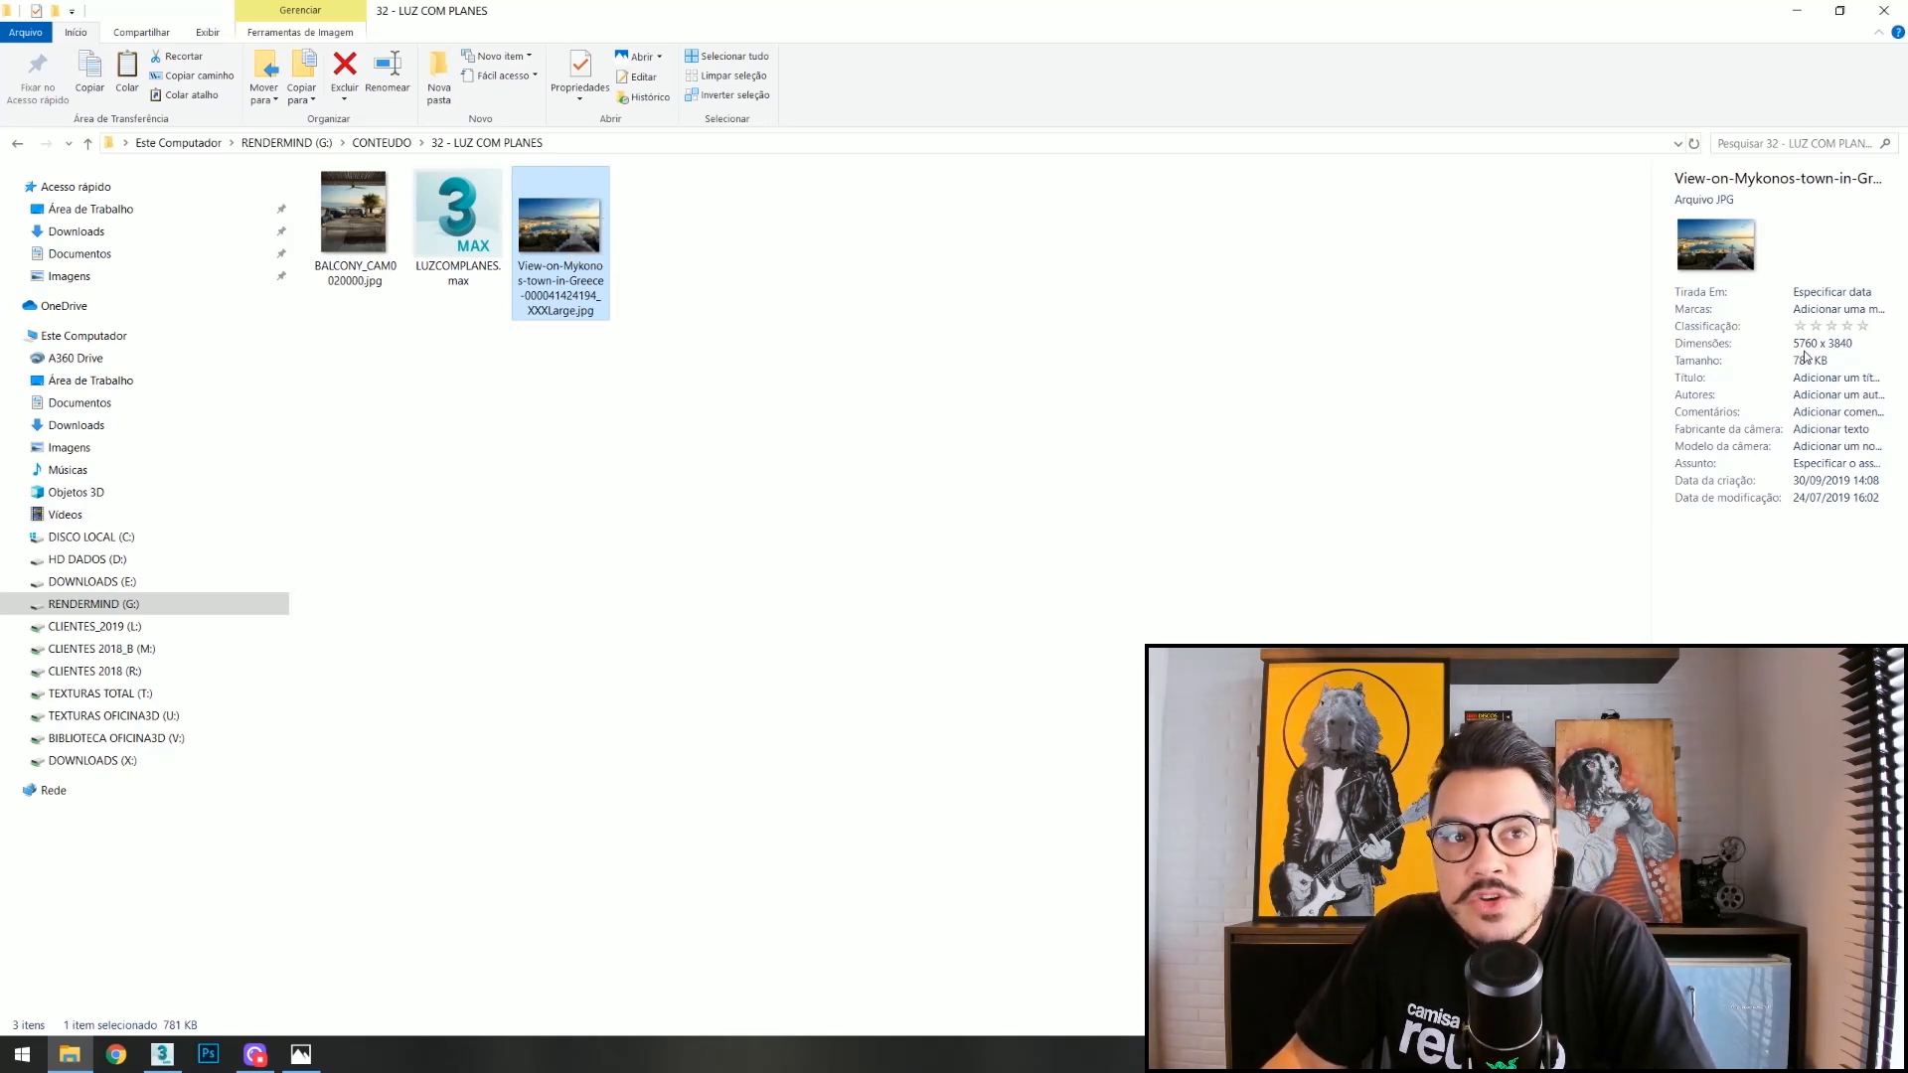
pyautogui.click(832, 685)
# Switch to 3ds Max and draw a plane about 863 wide and 488 long beside the terrace in top view.
pyautogui.click(162, 1054)
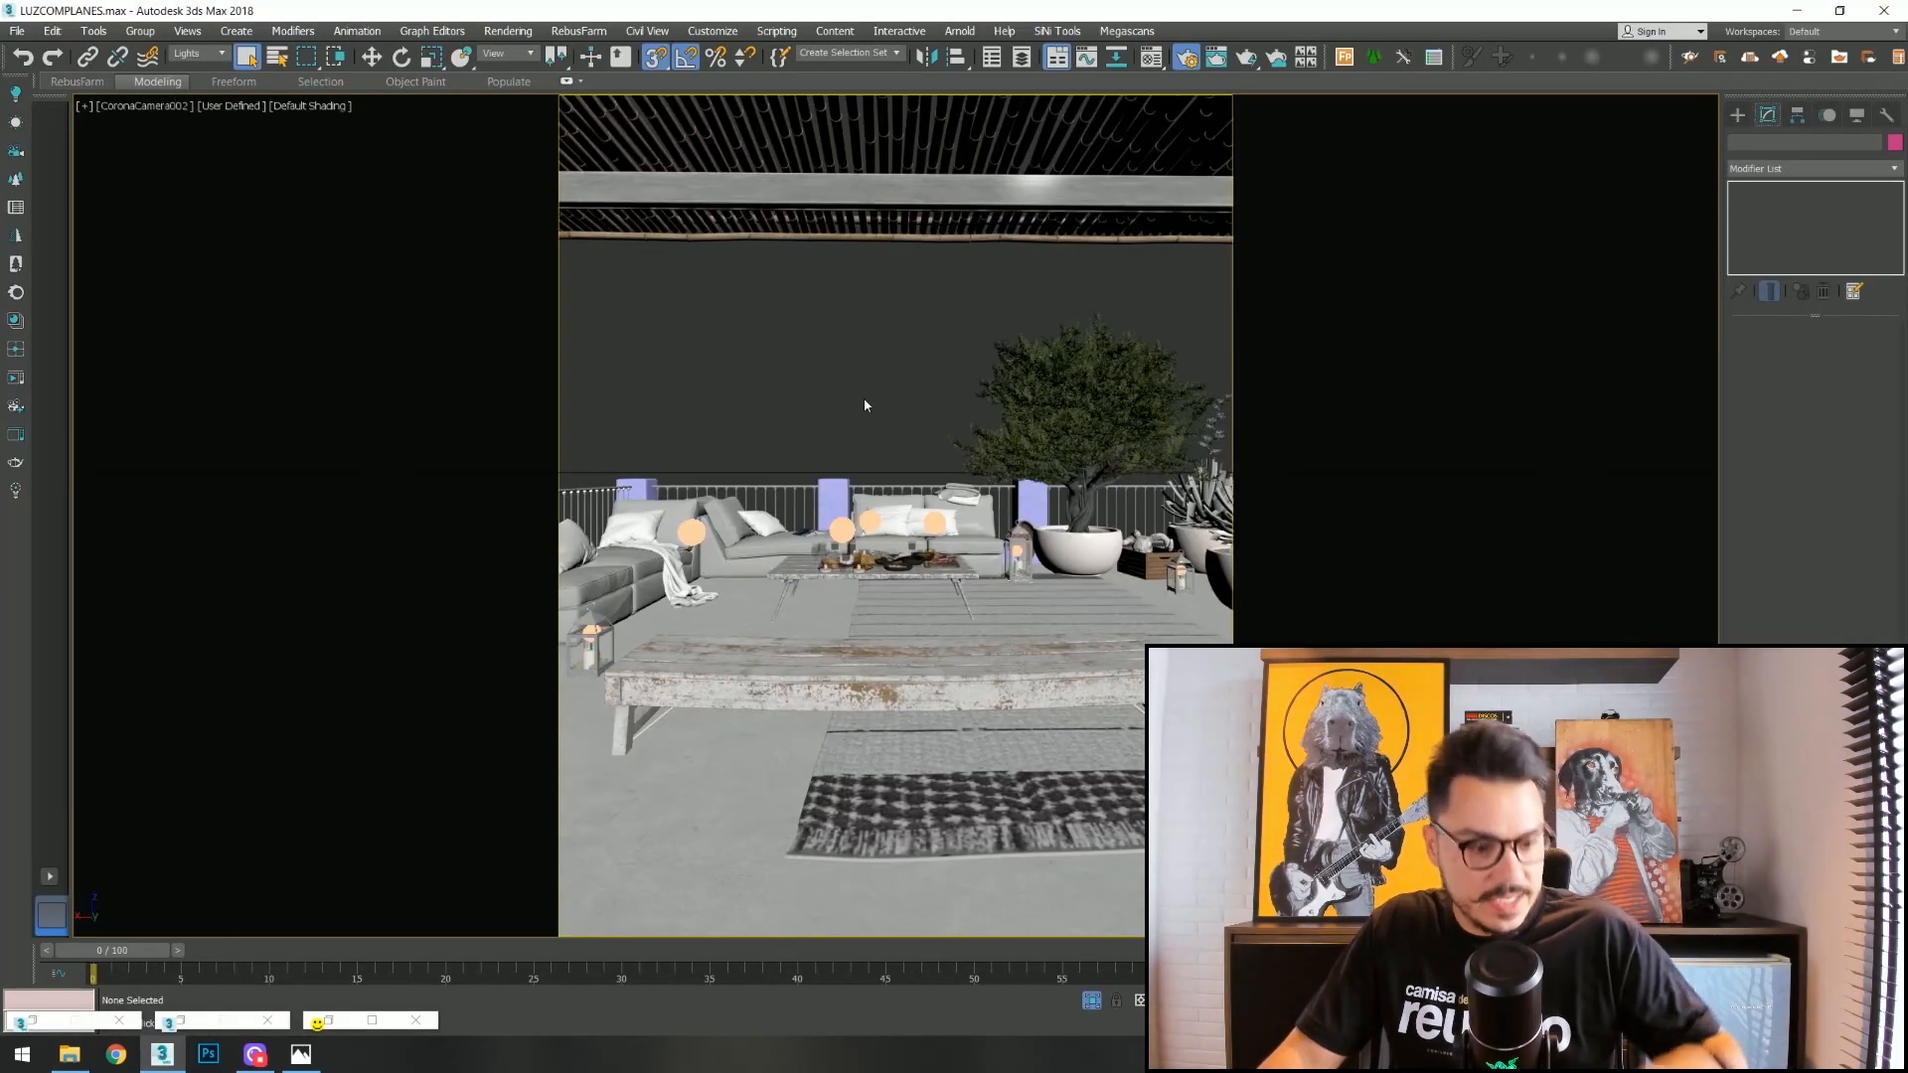
pyautogui.press('t')
pyautogui.scroll(-5, 966, 408)
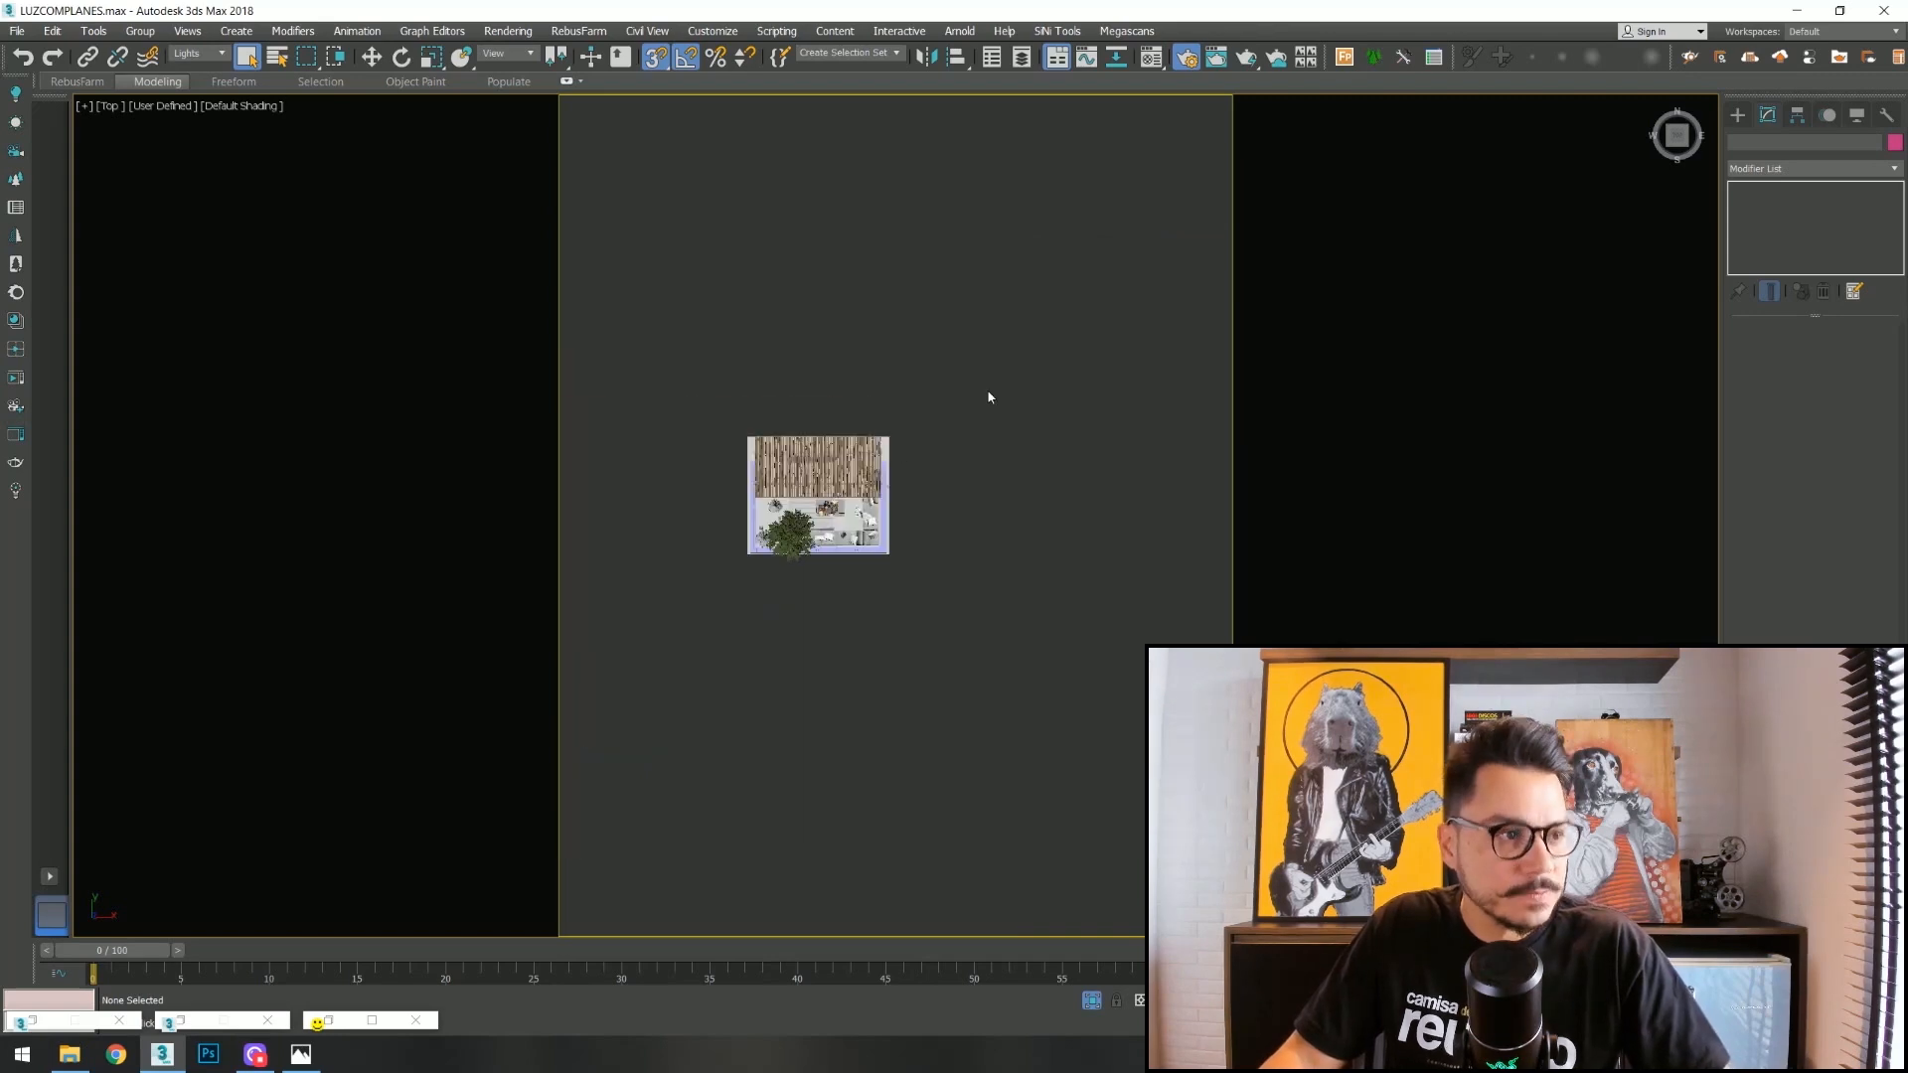
pyautogui.hotkey('shift', 'f')
pyautogui.moveTo(975, 412); pyautogui.dragTo(778, 557, button='middle')
pyautogui.click(1738, 115)
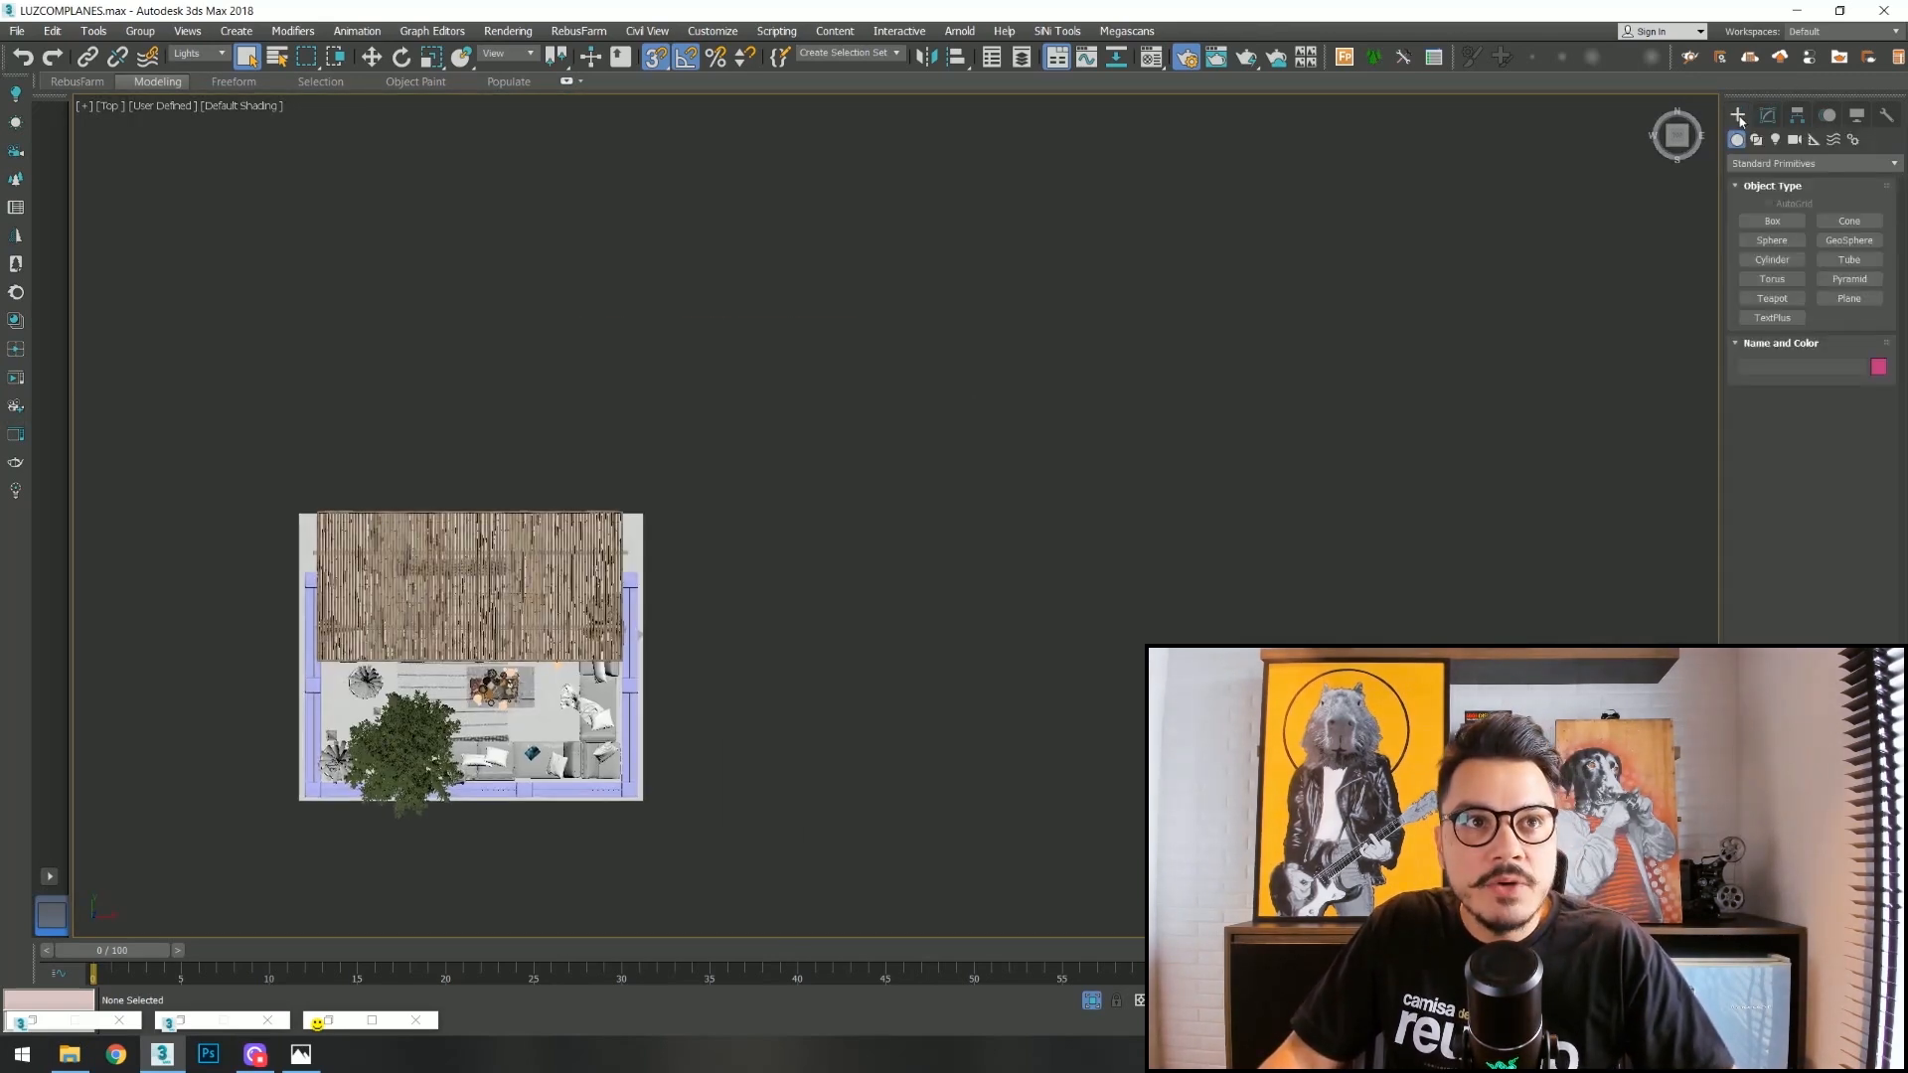
pyautogui.click(1833, 299)
pyautogui.moveTo(725, 251); pyautogui.dragTo(1171, 501)
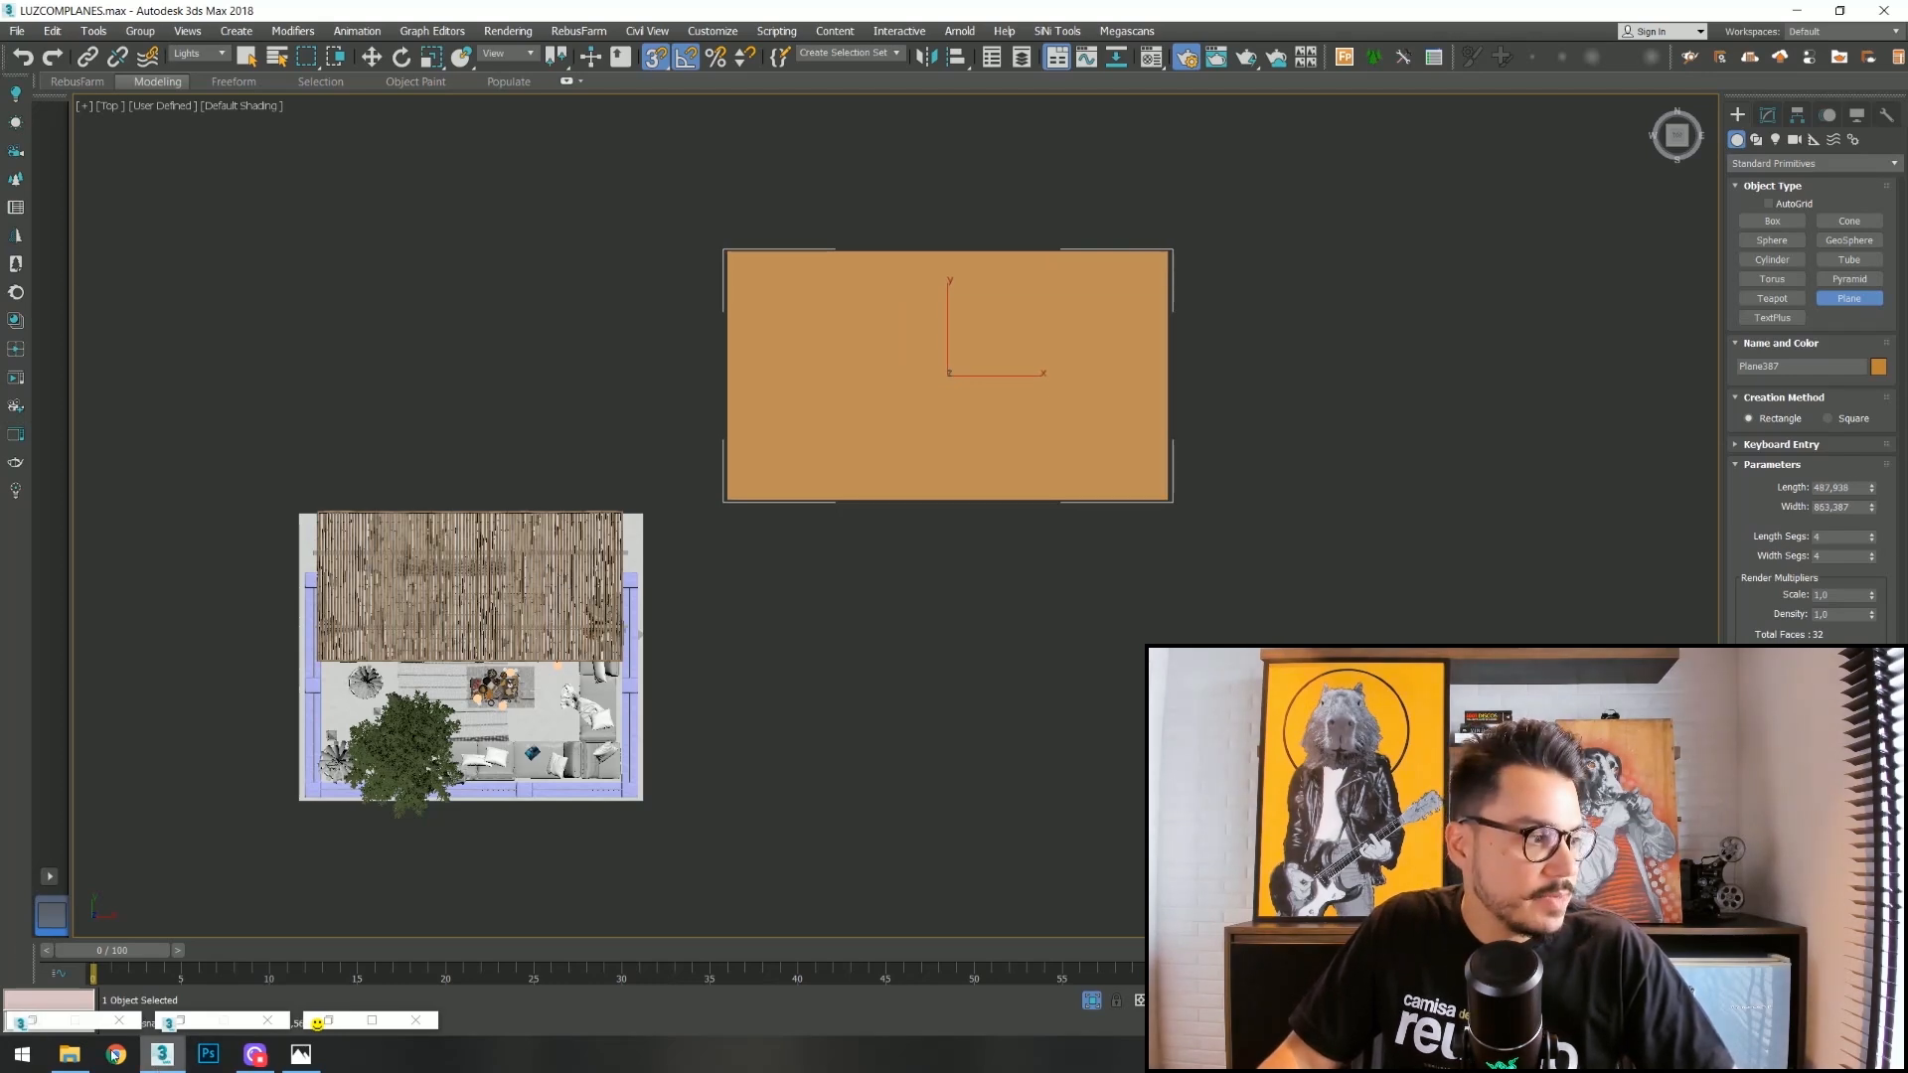
# Check the Mykonos photo's pixel dimensions in its folder and set the plane's width to 5760.
pyautogui.click(69, 1054)
pyautogui.click(559, 234)
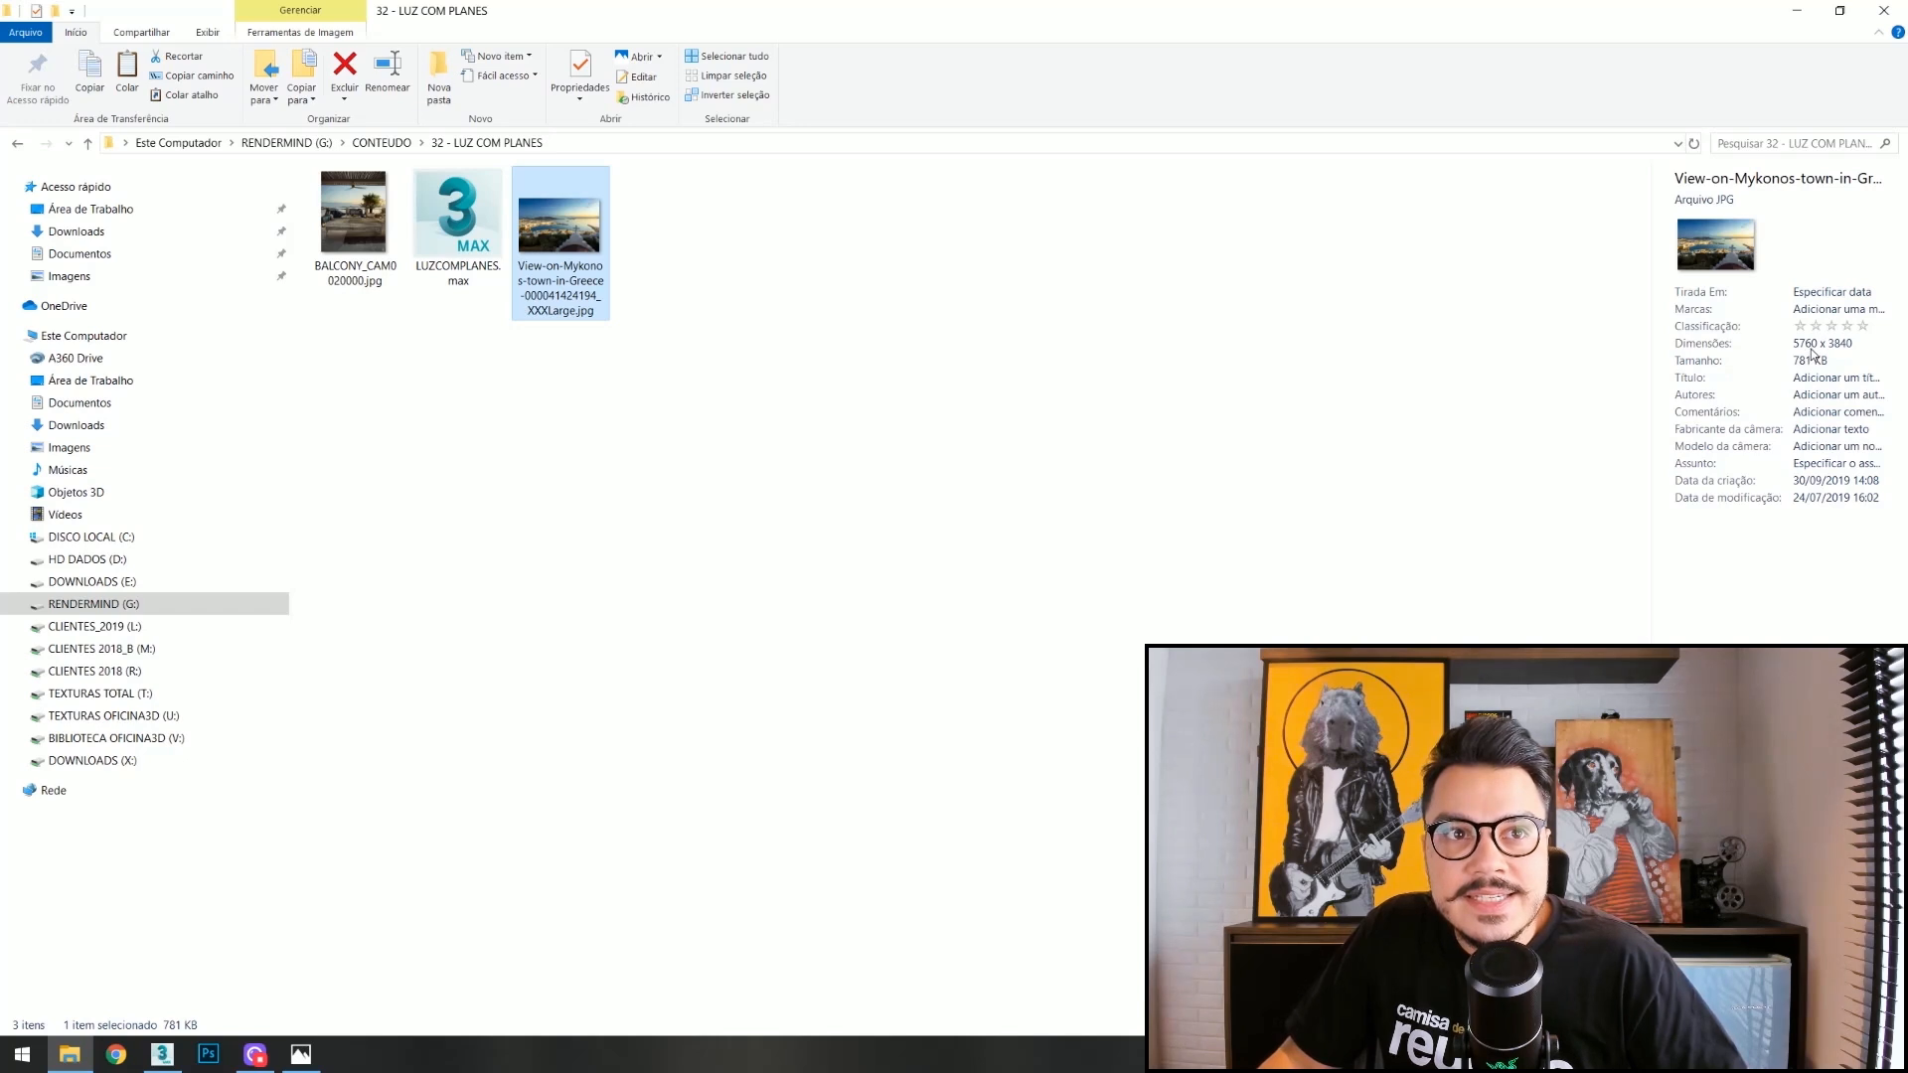
pyautogui.click(162, 1054)
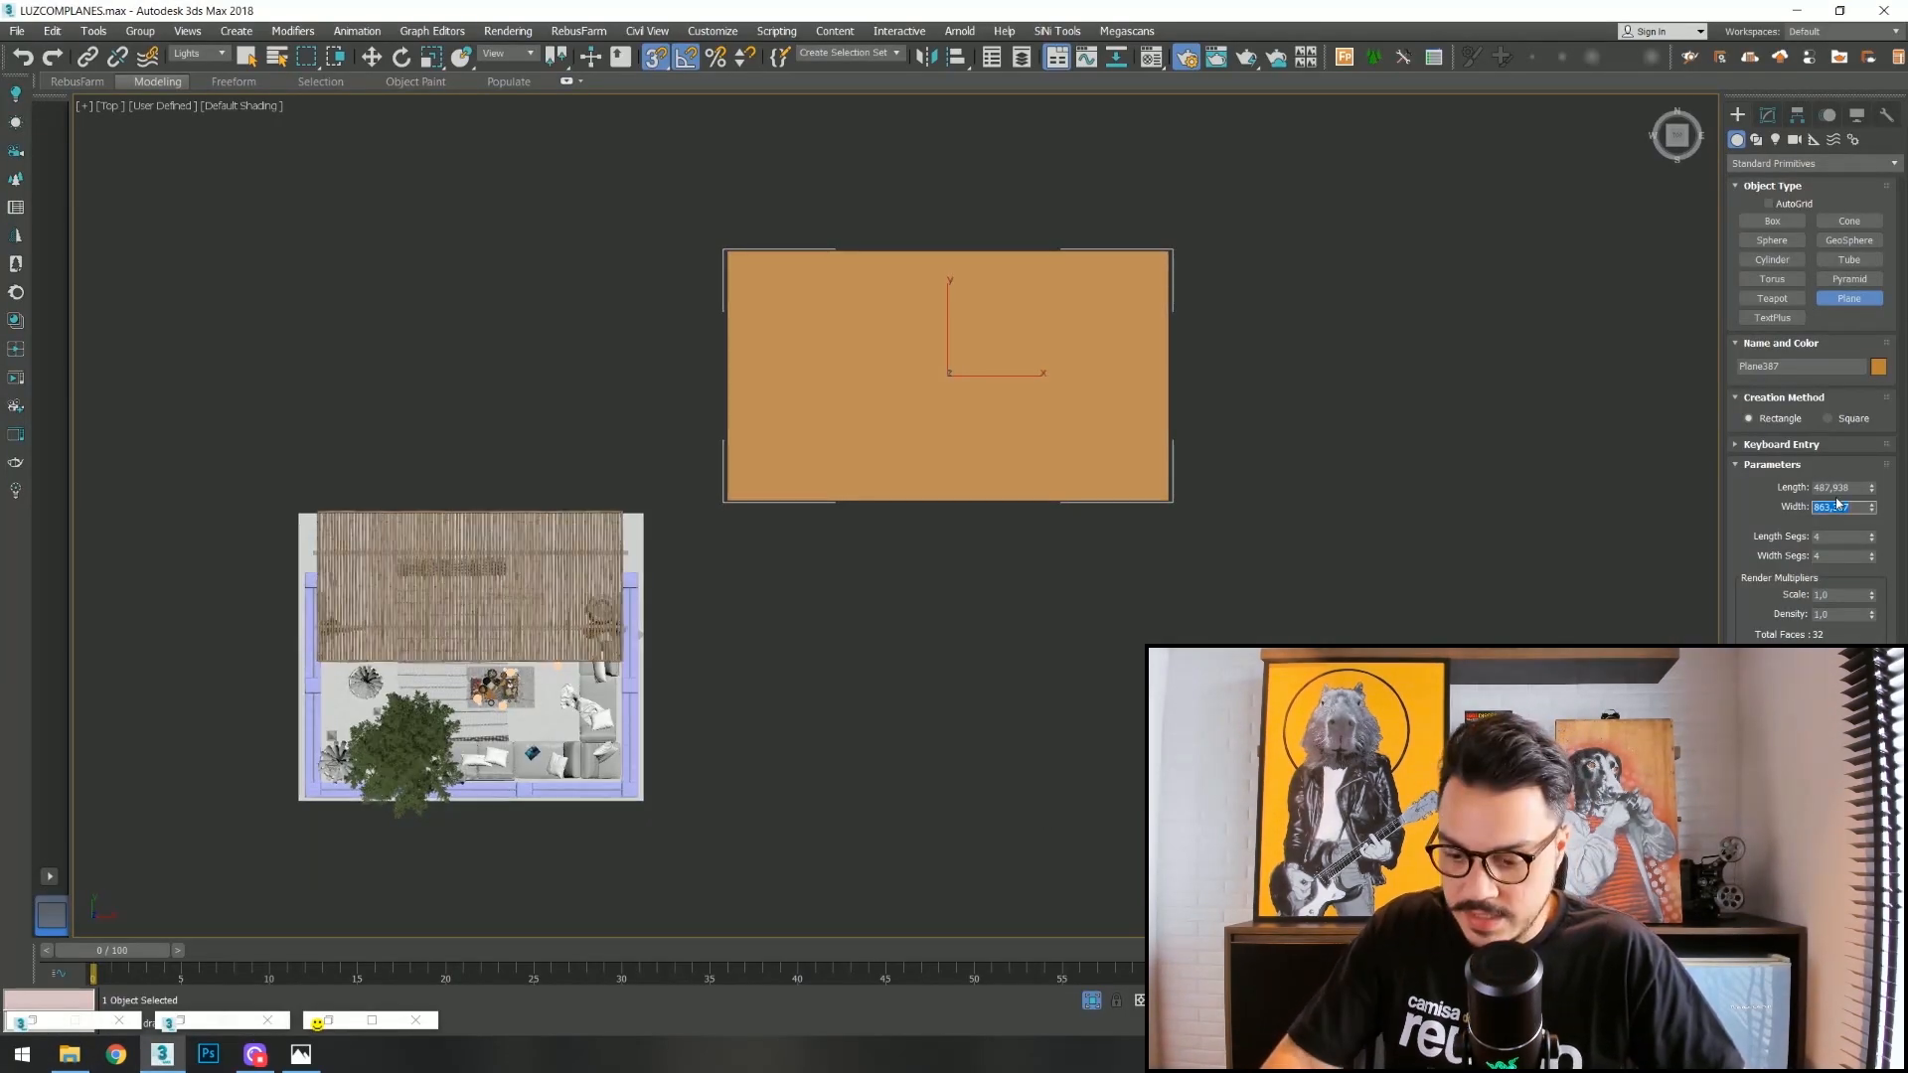
pyautogui.write('5760')
pyautogui.press('Return')
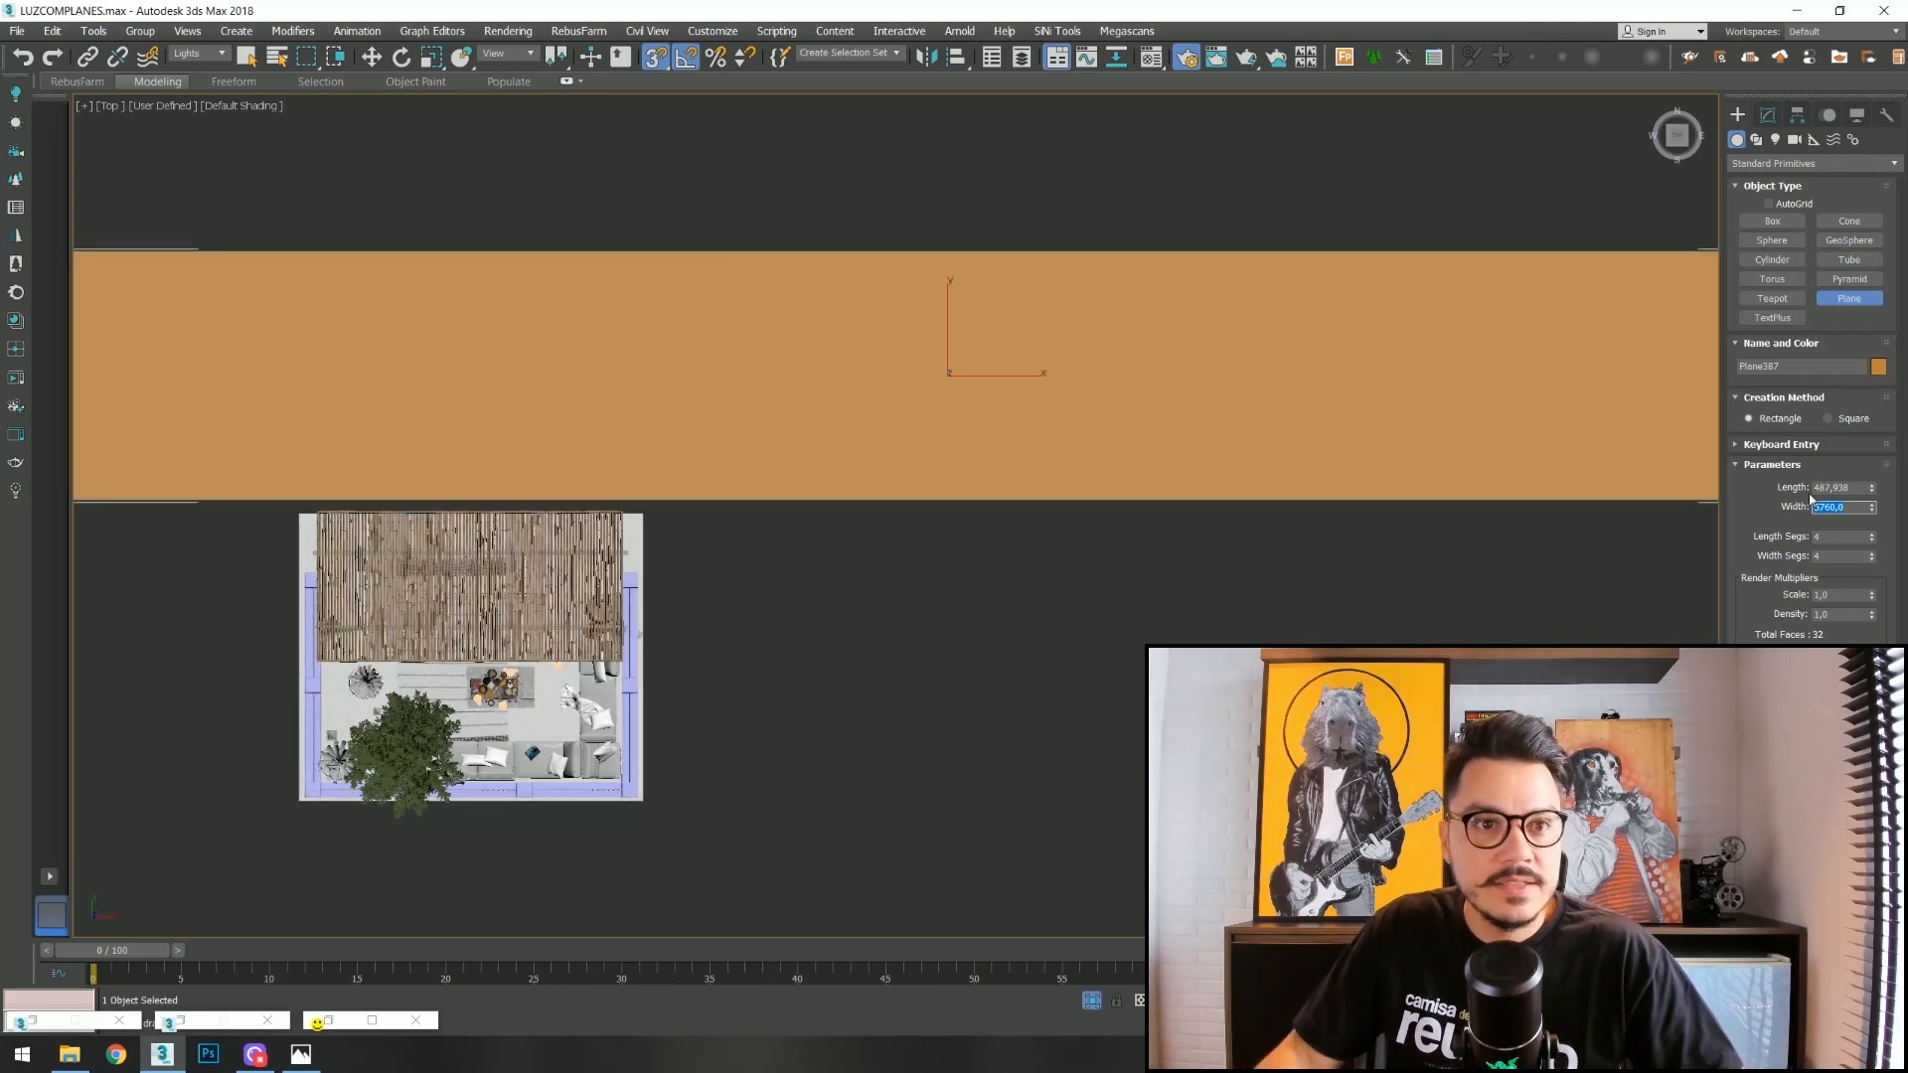
# Recheck the Mykonos photo's pixel height, set the plane's length to 3840 and finish creating the plane.
pyautogui.click(70, 1054)
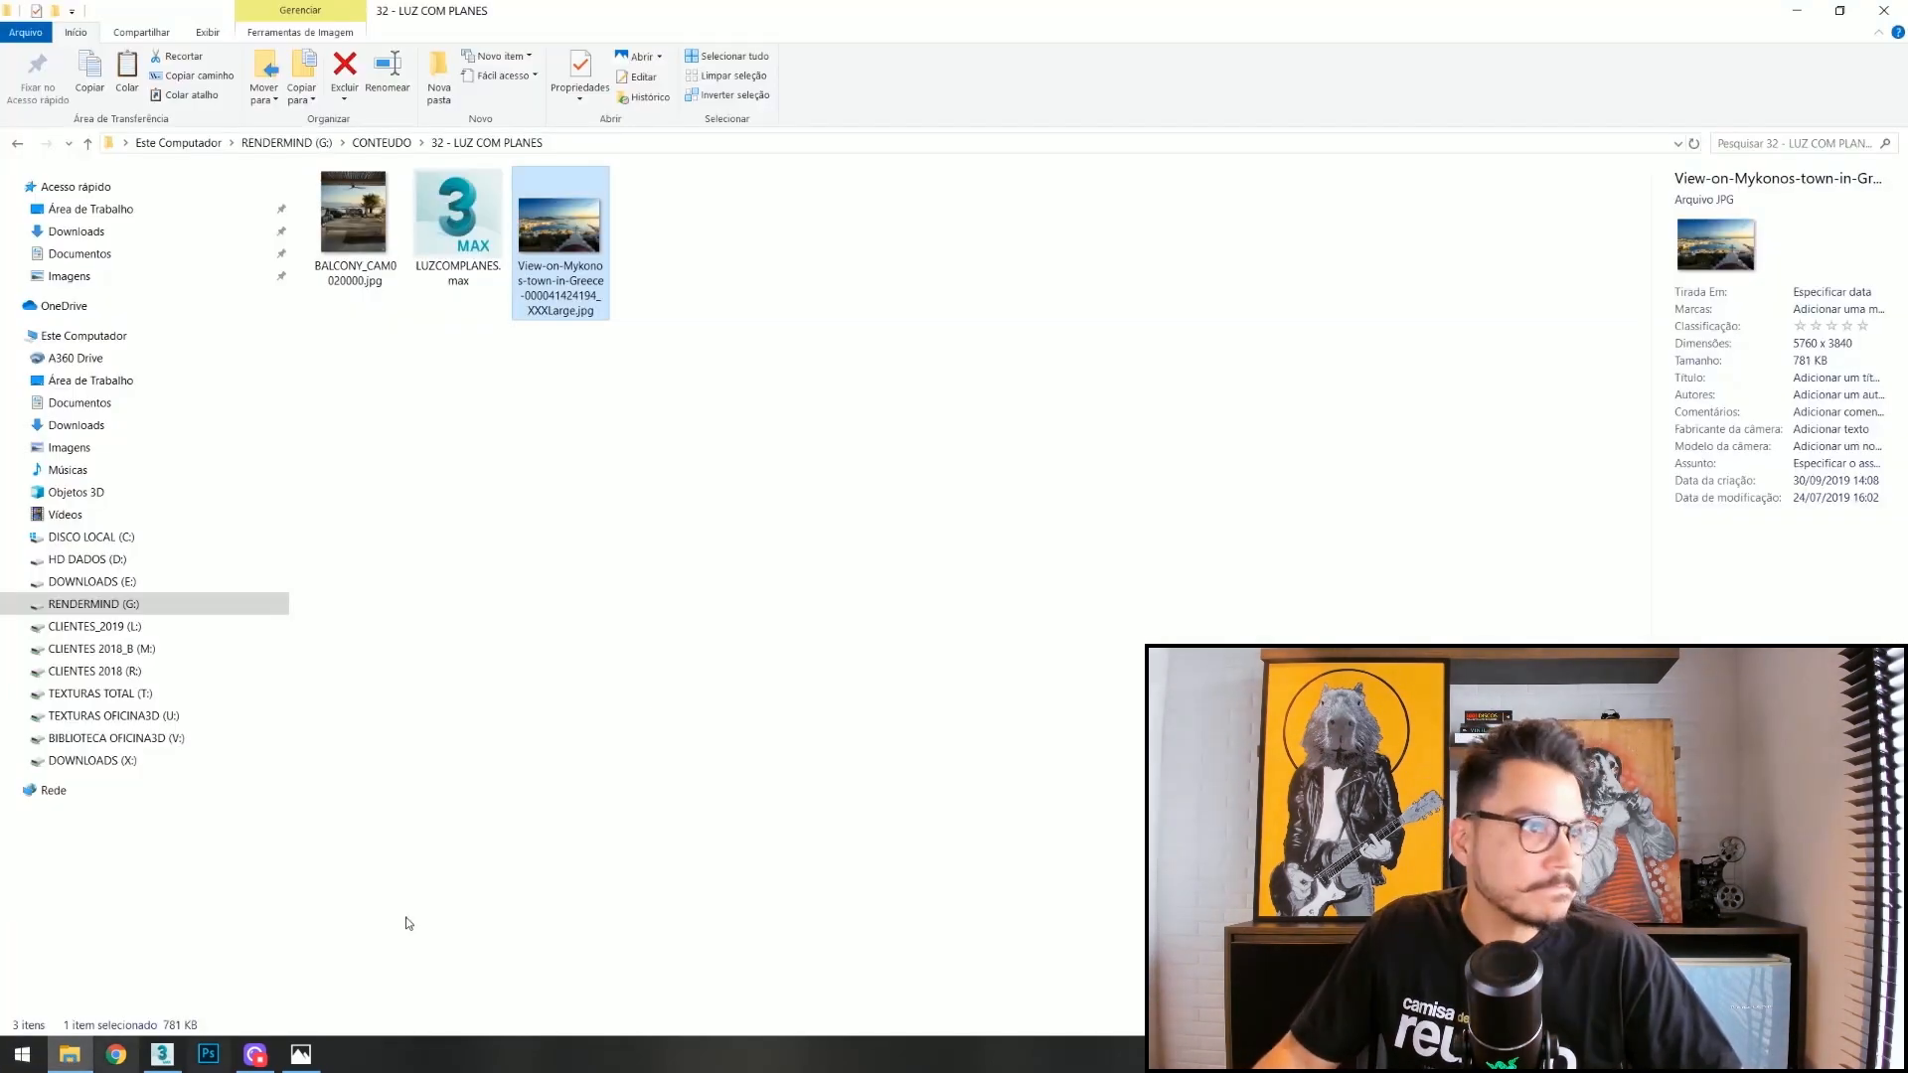
pyautogui.click(165, 1064)
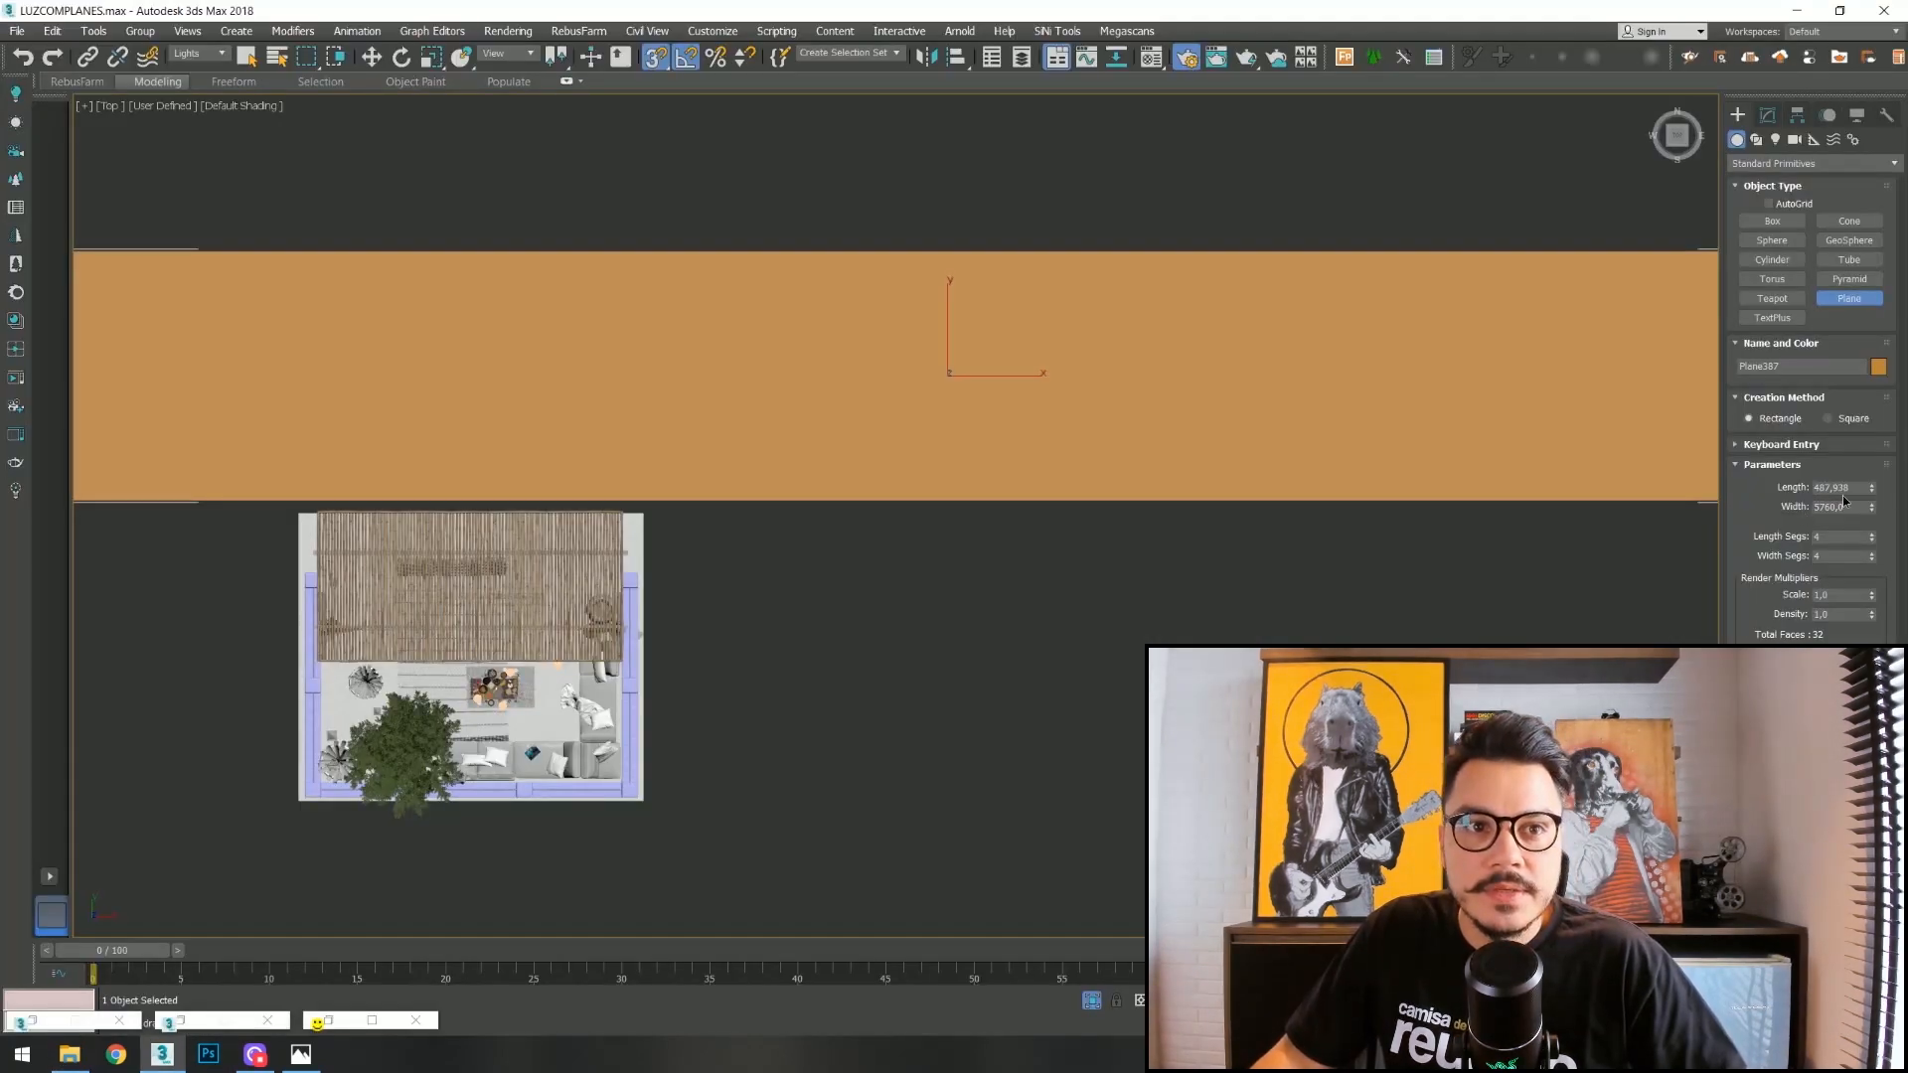
pyautogui.write('38')
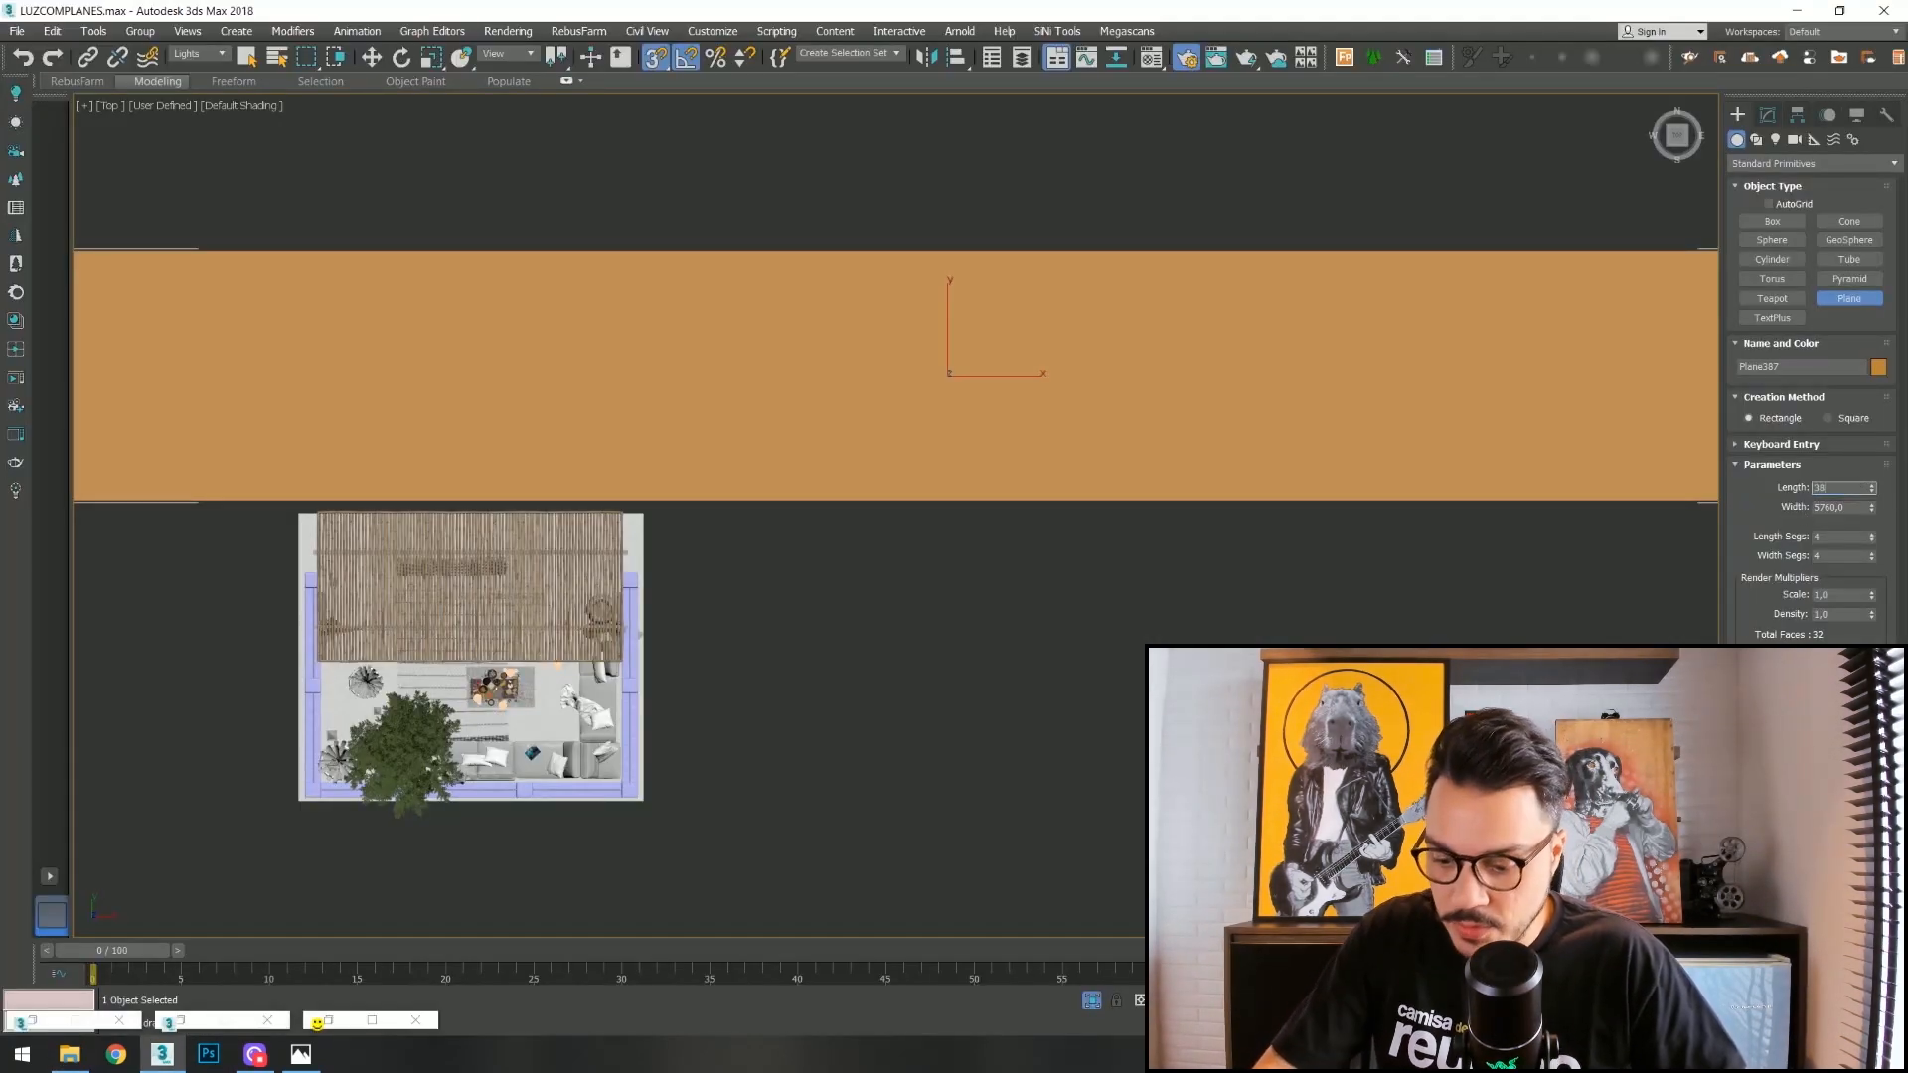
pyautogui.write('40')
pyautogui.press('Return')
pyautogui.scroll(-4, 682, 503)
pyautogui.moveTo(846, 532); pyautogui.dragTo(1004, 609, button='middle')
pyautogui.scroll(-5, 1003, 609)
pyautogui.click(242, 59)
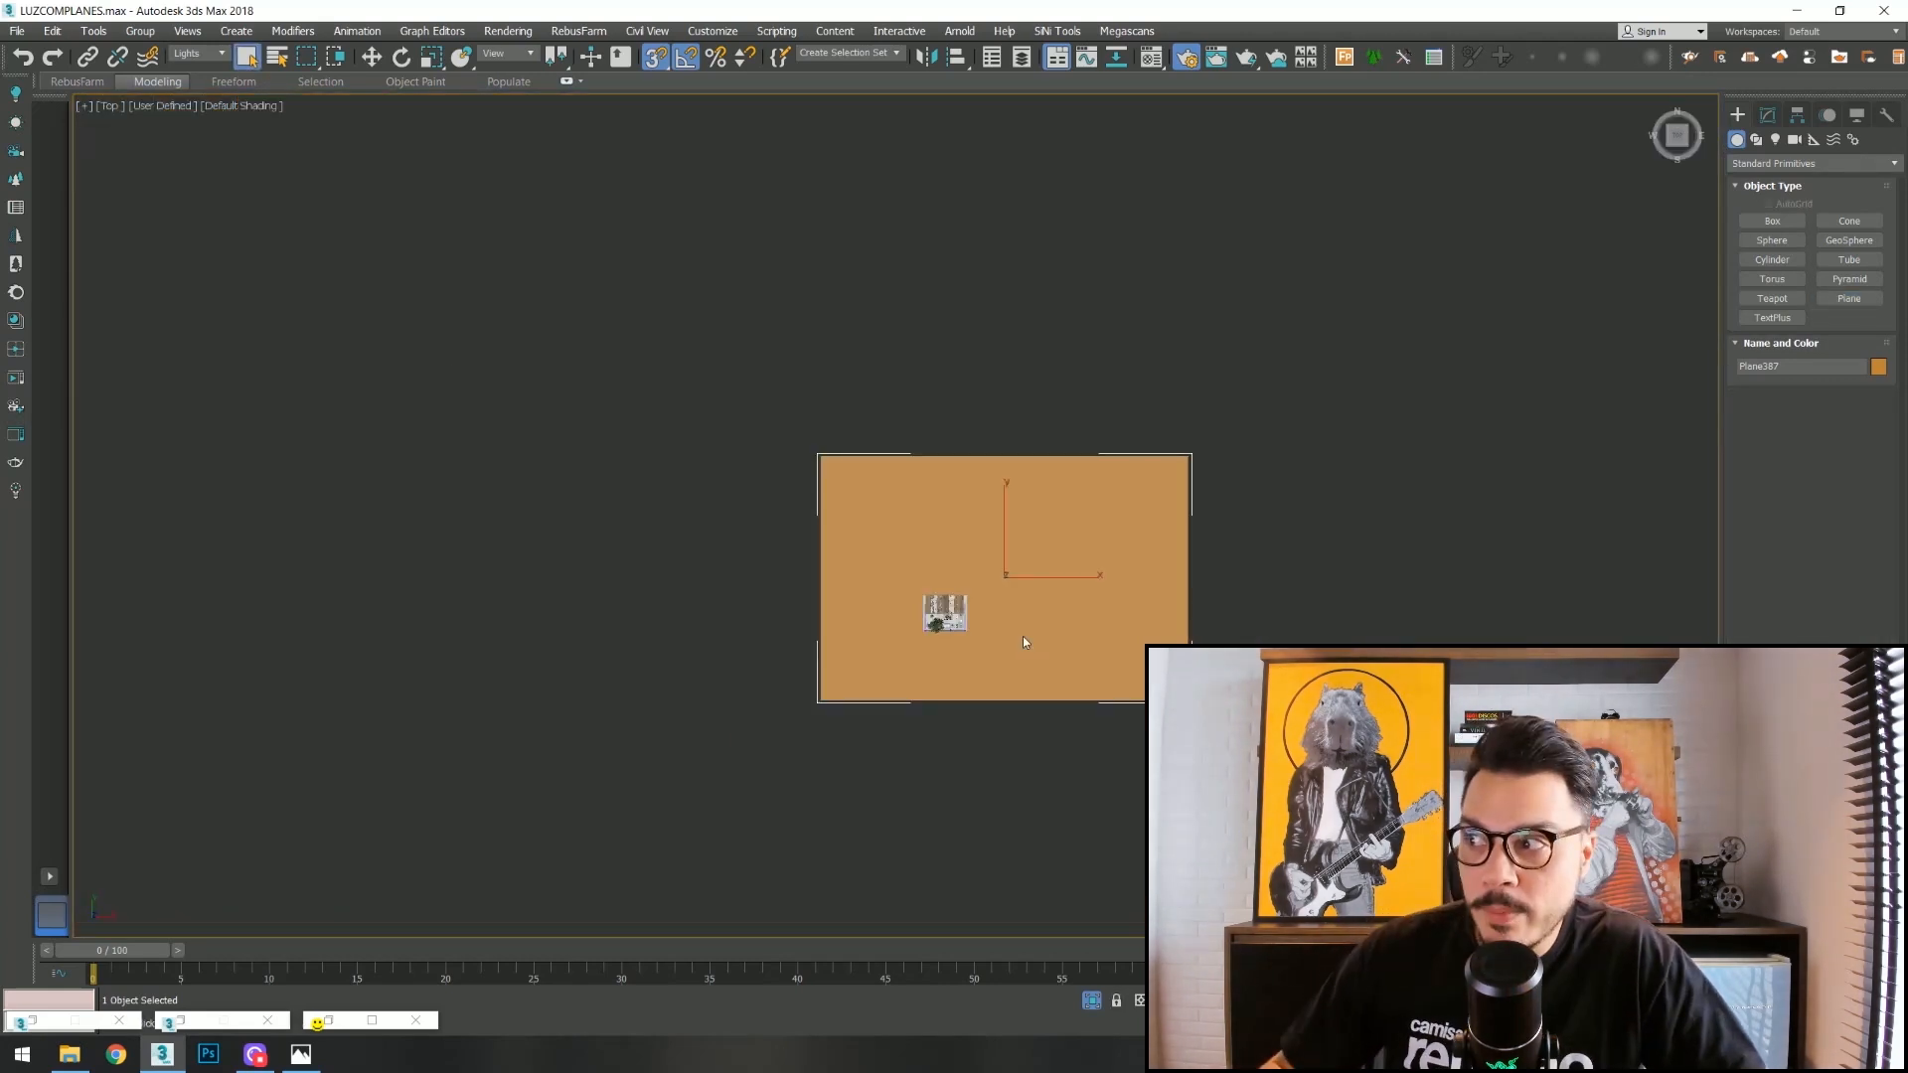
# Scale the large background plane down slightly and uniformly in top view so it stays proportional to the photo.
pyautogui.press('r')
pyautogui.moveTo(1019, 567); pyautogui.dragTo(1097, 318)
pyautogui.moveTo(1338, 90); pyautogui.dragTo(1348, 551)
pyautogui.moveTo(1021, 568); pyautogui.dragTo(987, 624)
pyautogui.scroll(3, 1023, 588)
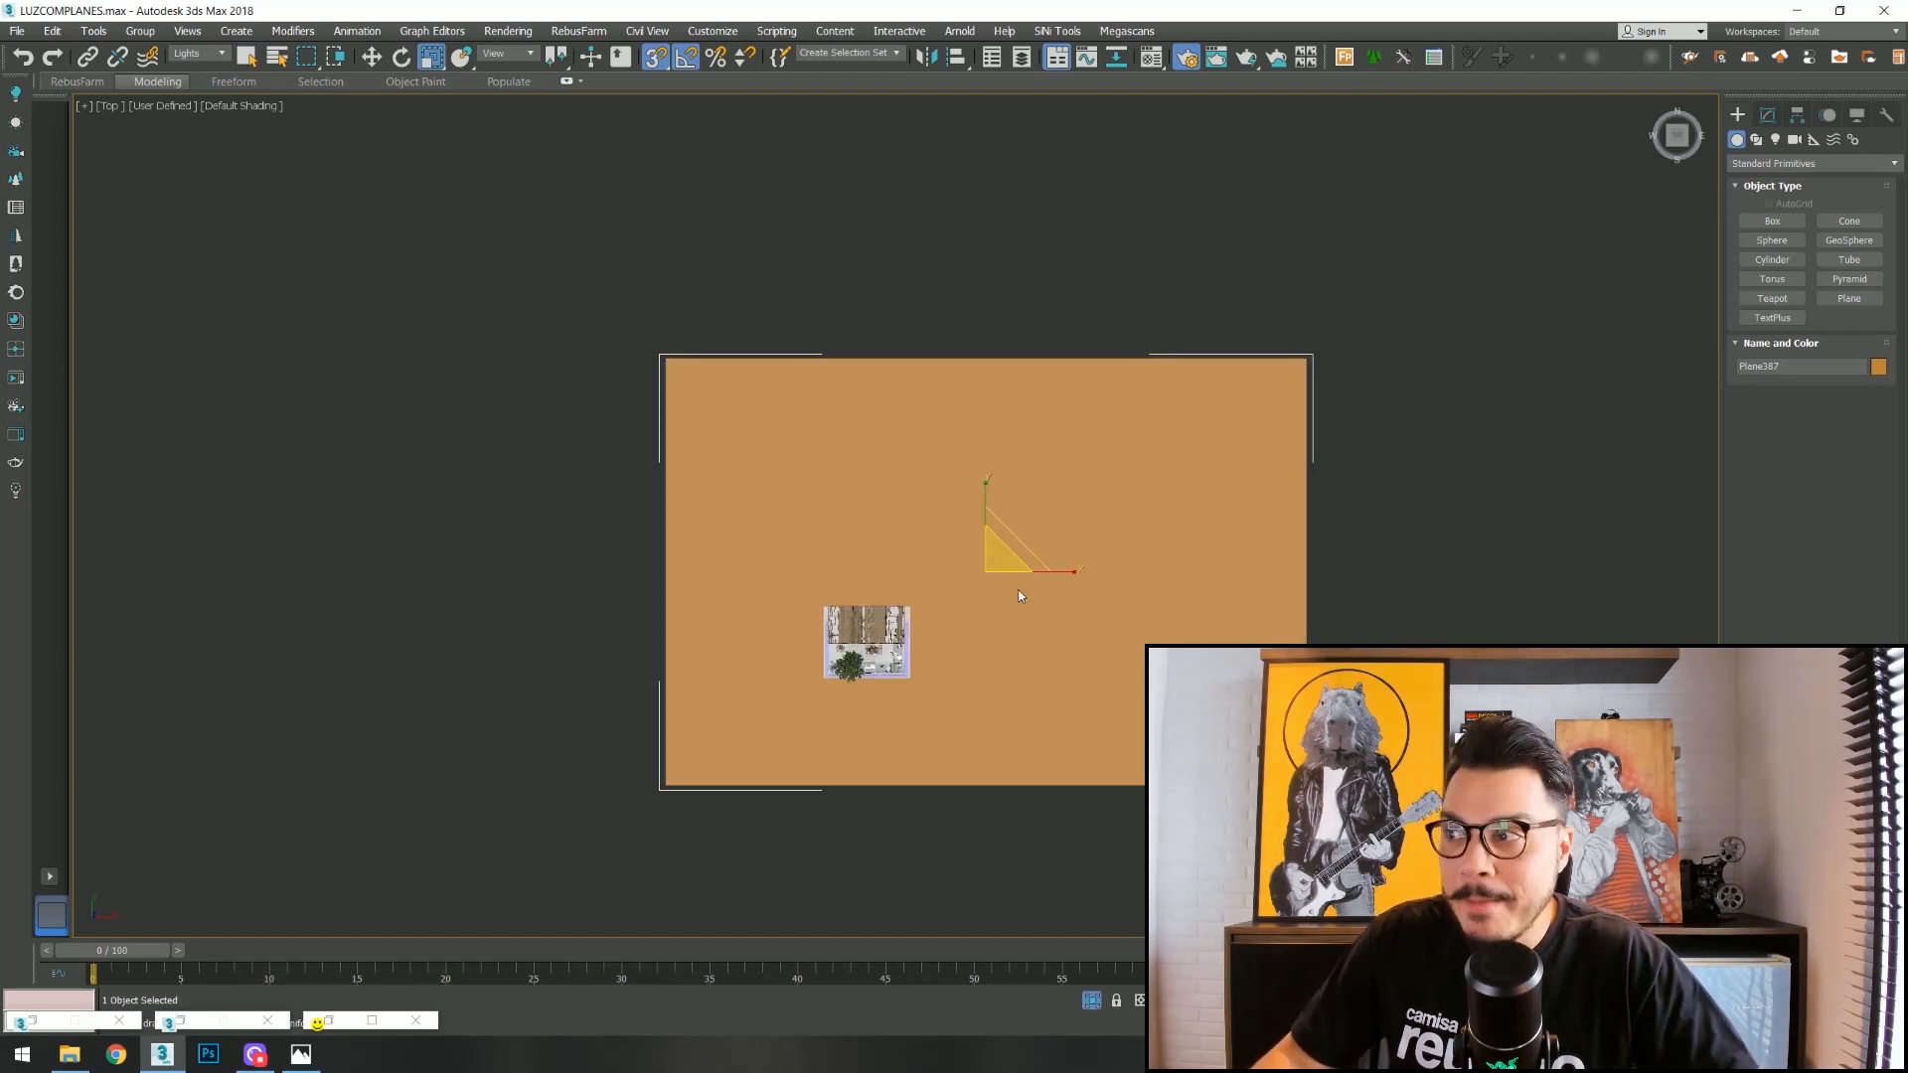
pyautogui.scroll(3, 993, 588)
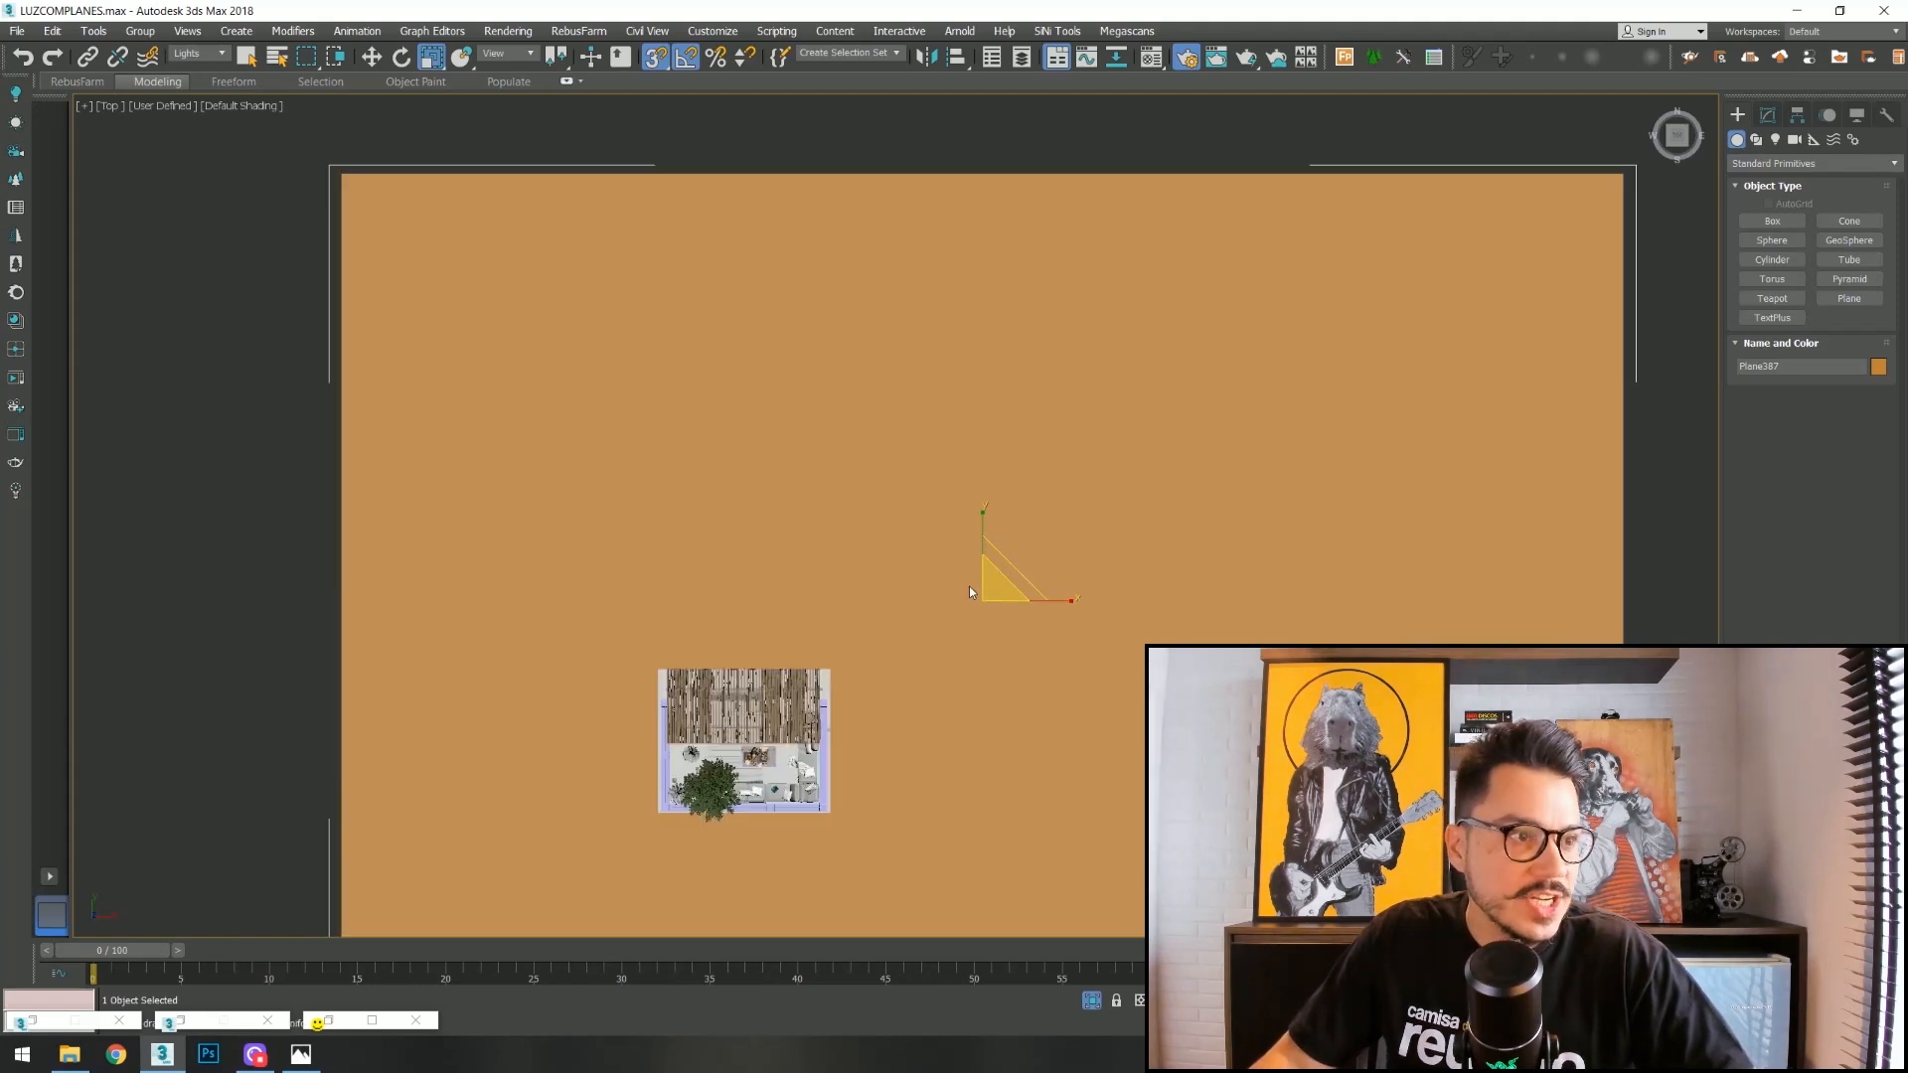
# Turn off 3D snapping, rotate the background plane so it stands upright, and view the scene through the camera.
pyautogui.press('e')
pyautogui.press('s')
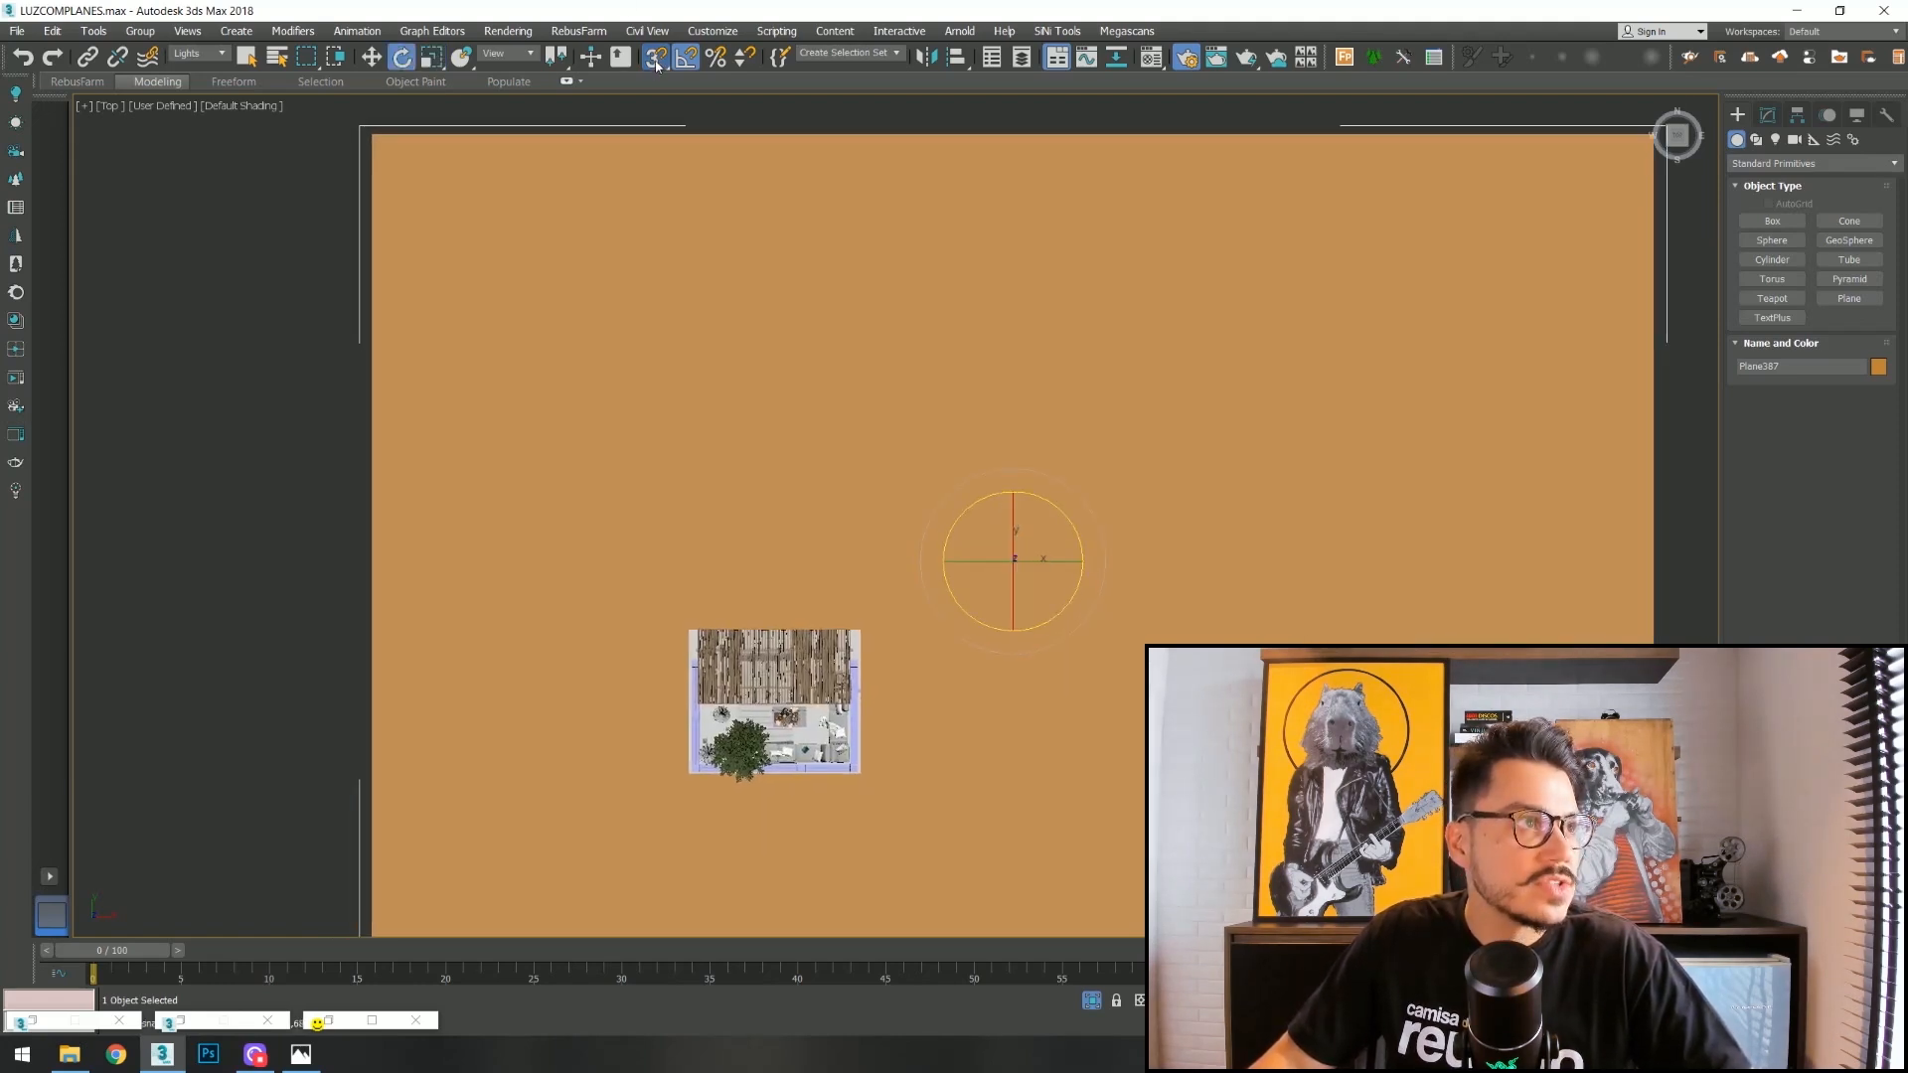
pyautogui.moveTo(1015, 525); pyautogui.dragTo(960, 503)
pyautogui.scroll(-5, 1012, 599)
pyautogui.press('w')
pyautogui.press('c')
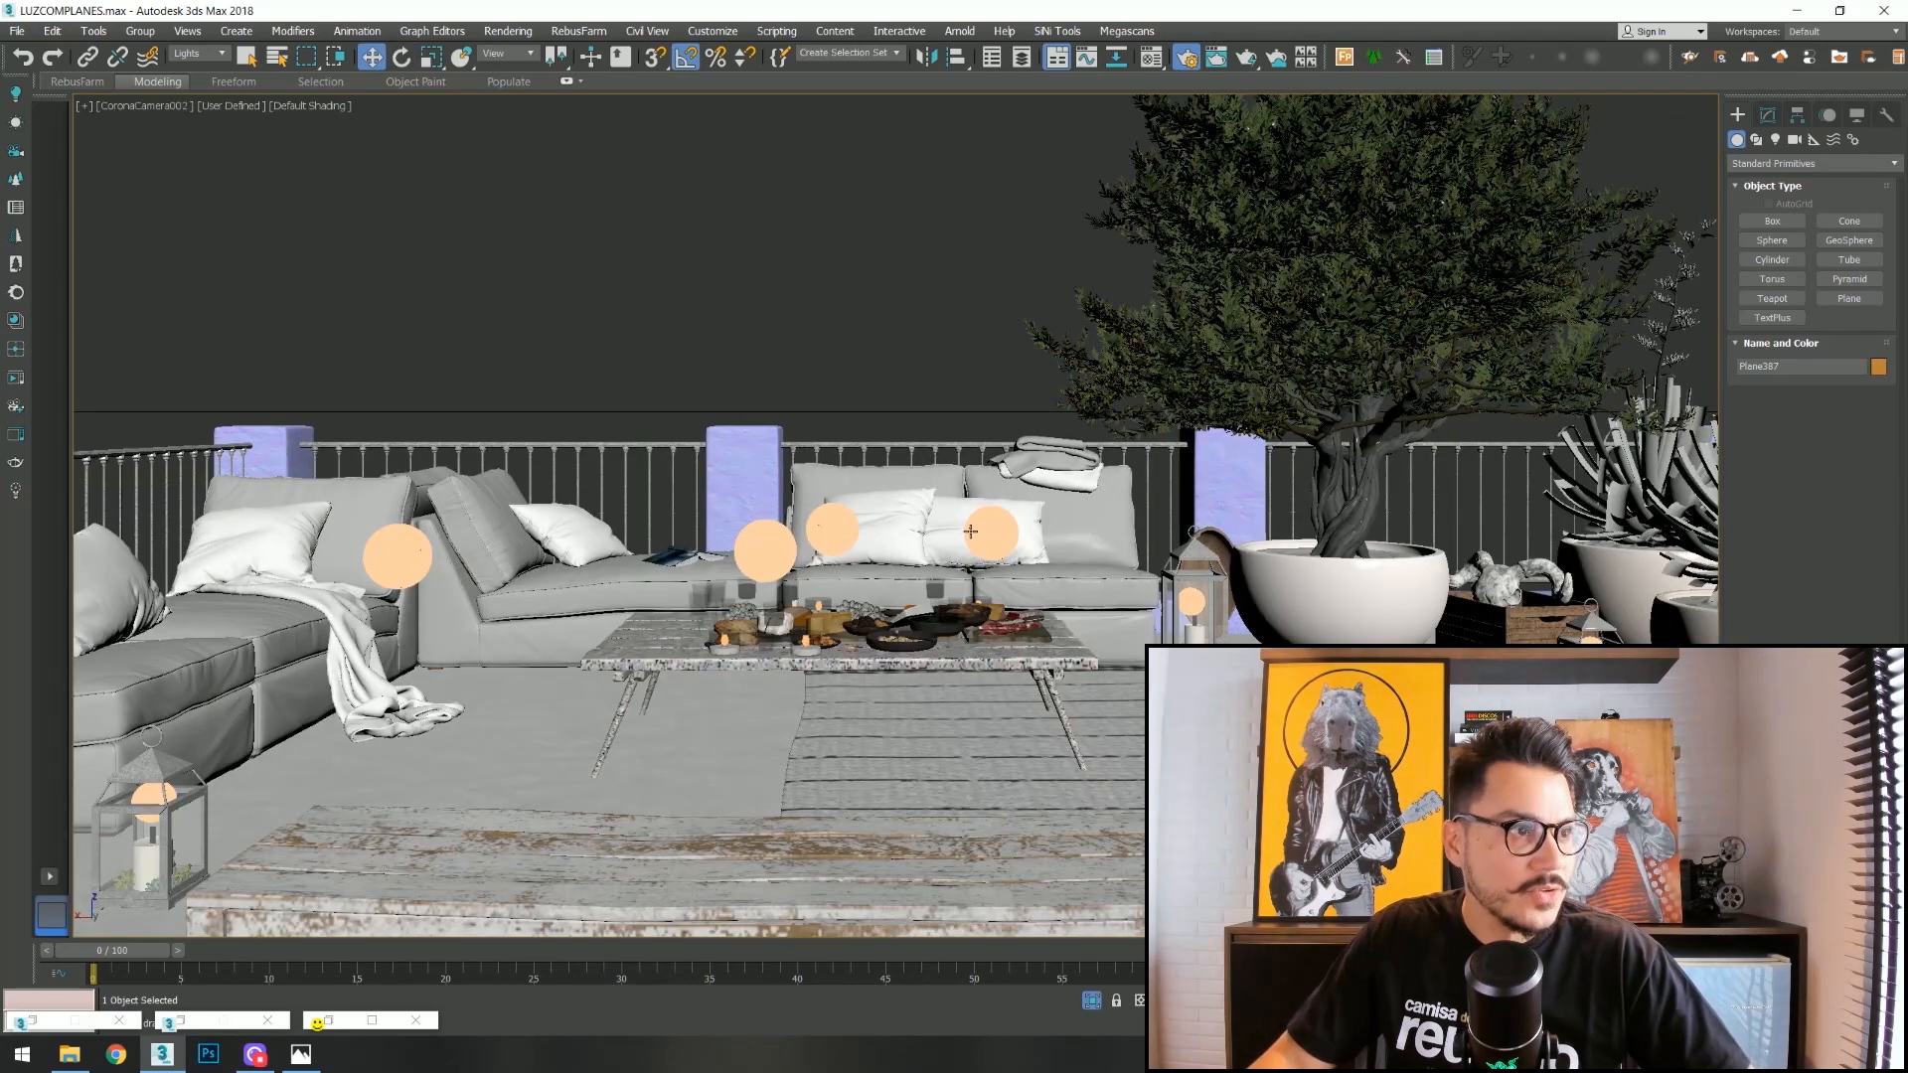
# Show the safe frame in the camera view, check the plane in wireframe, and return to shaded display with nothing selected.
pyautogui.press('F3')
pyautogui.hotkey('shift', 'f')
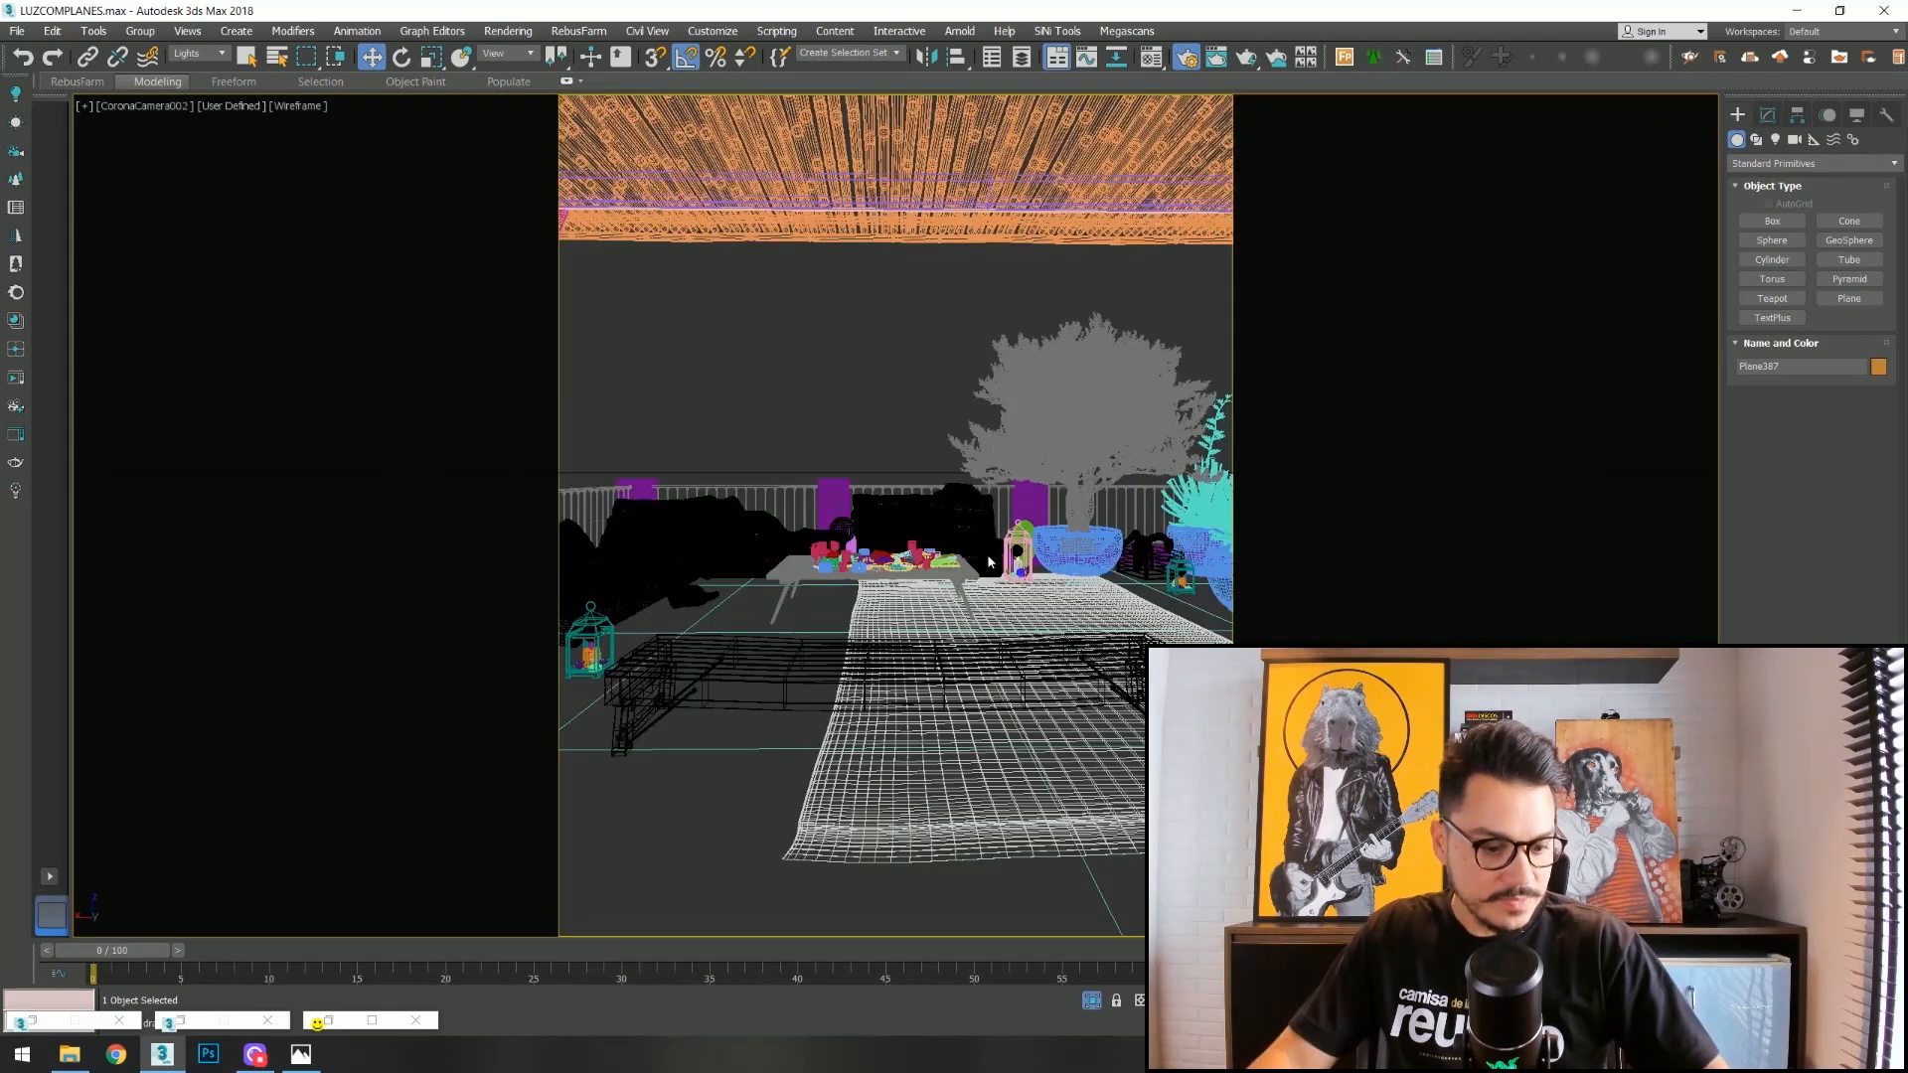
pyautogui.press('F3')
pyautogui.click(932, 445)
# Restrict the selection filter to geometry and select the upright plane beside the terrace.
pyautogui.press('t')
pyautogui.scroll(-6, 980, 548)
pyautogui.moveTo(932, 443); pyautogui.dragTo(1033, 452, button='middle')
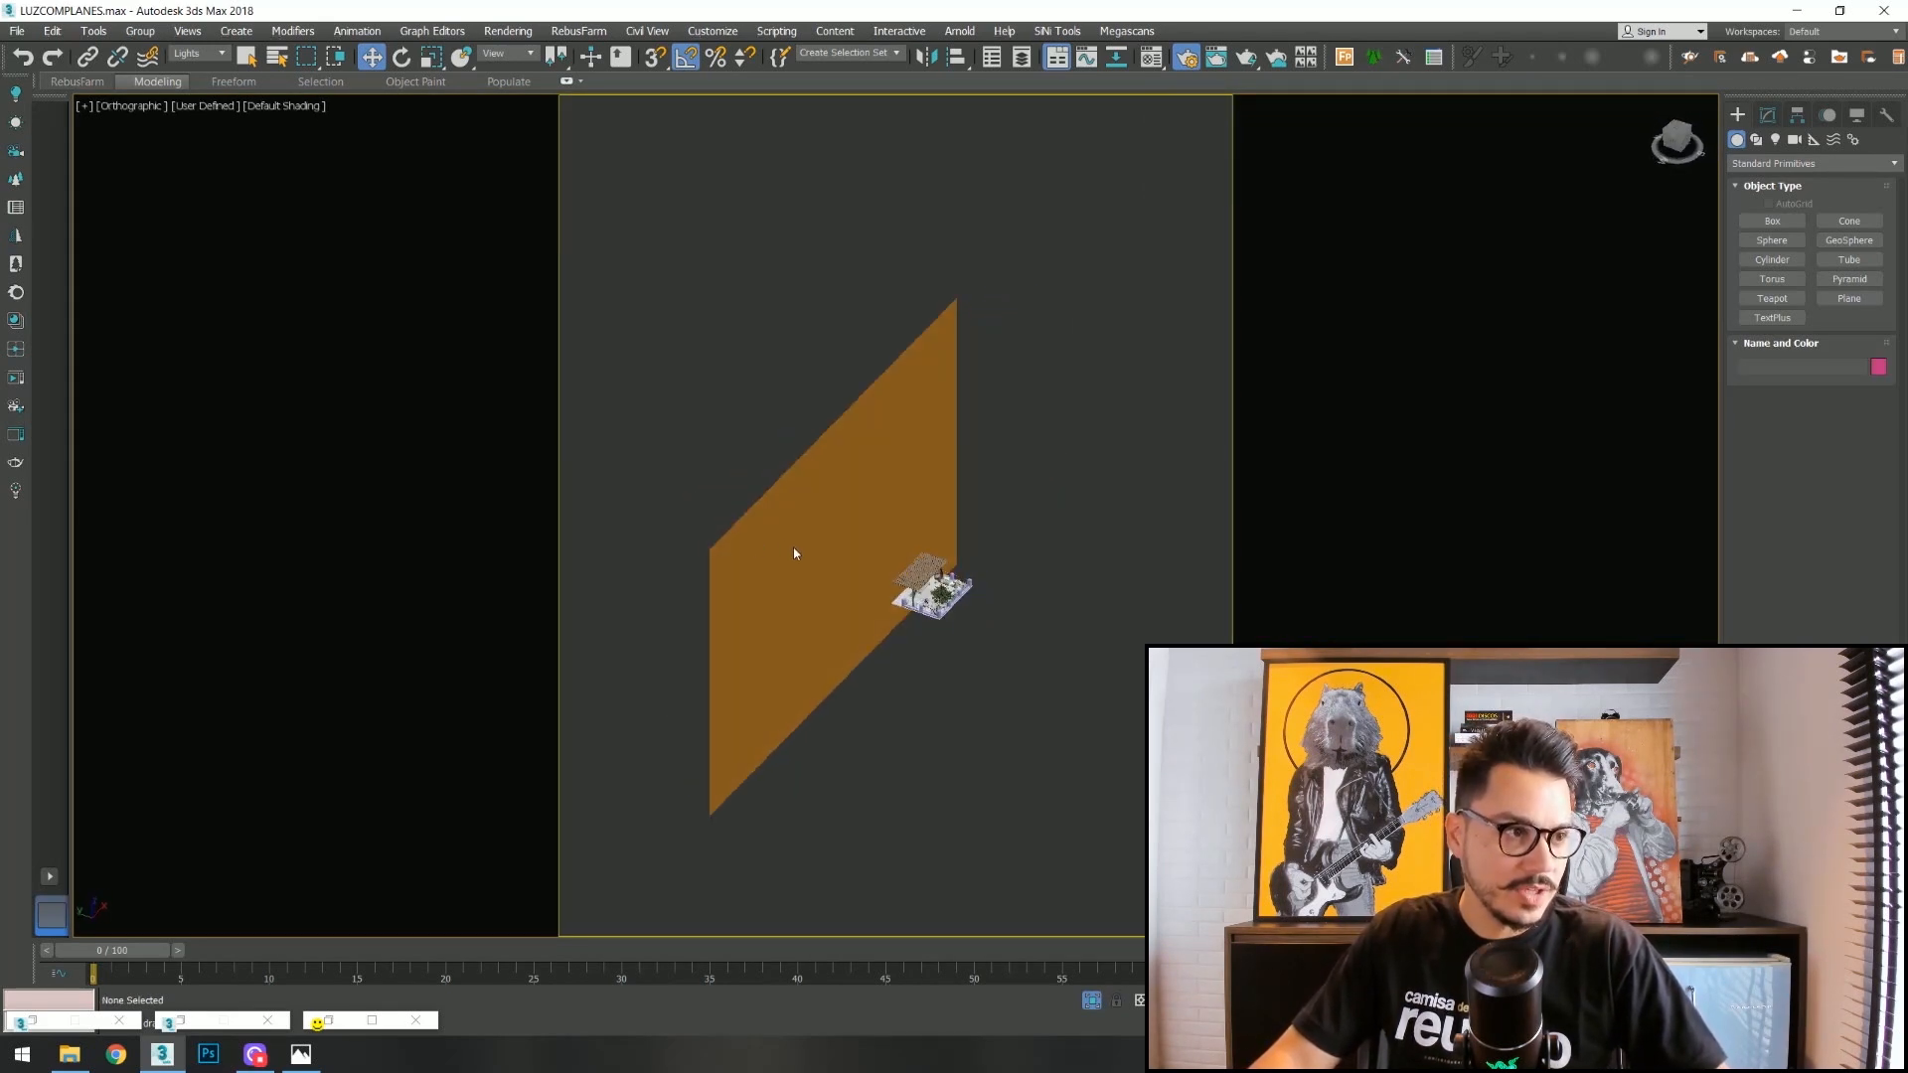
pyautogui.keyDown('alt'); pyautogui.moveTo(1033, 452); pyautogui.dragTo(1013, 452, button='middle'); pyautogui.keyUp('alt')
pyautogui.click(199, 53)
pyautogui.click(200, 92)
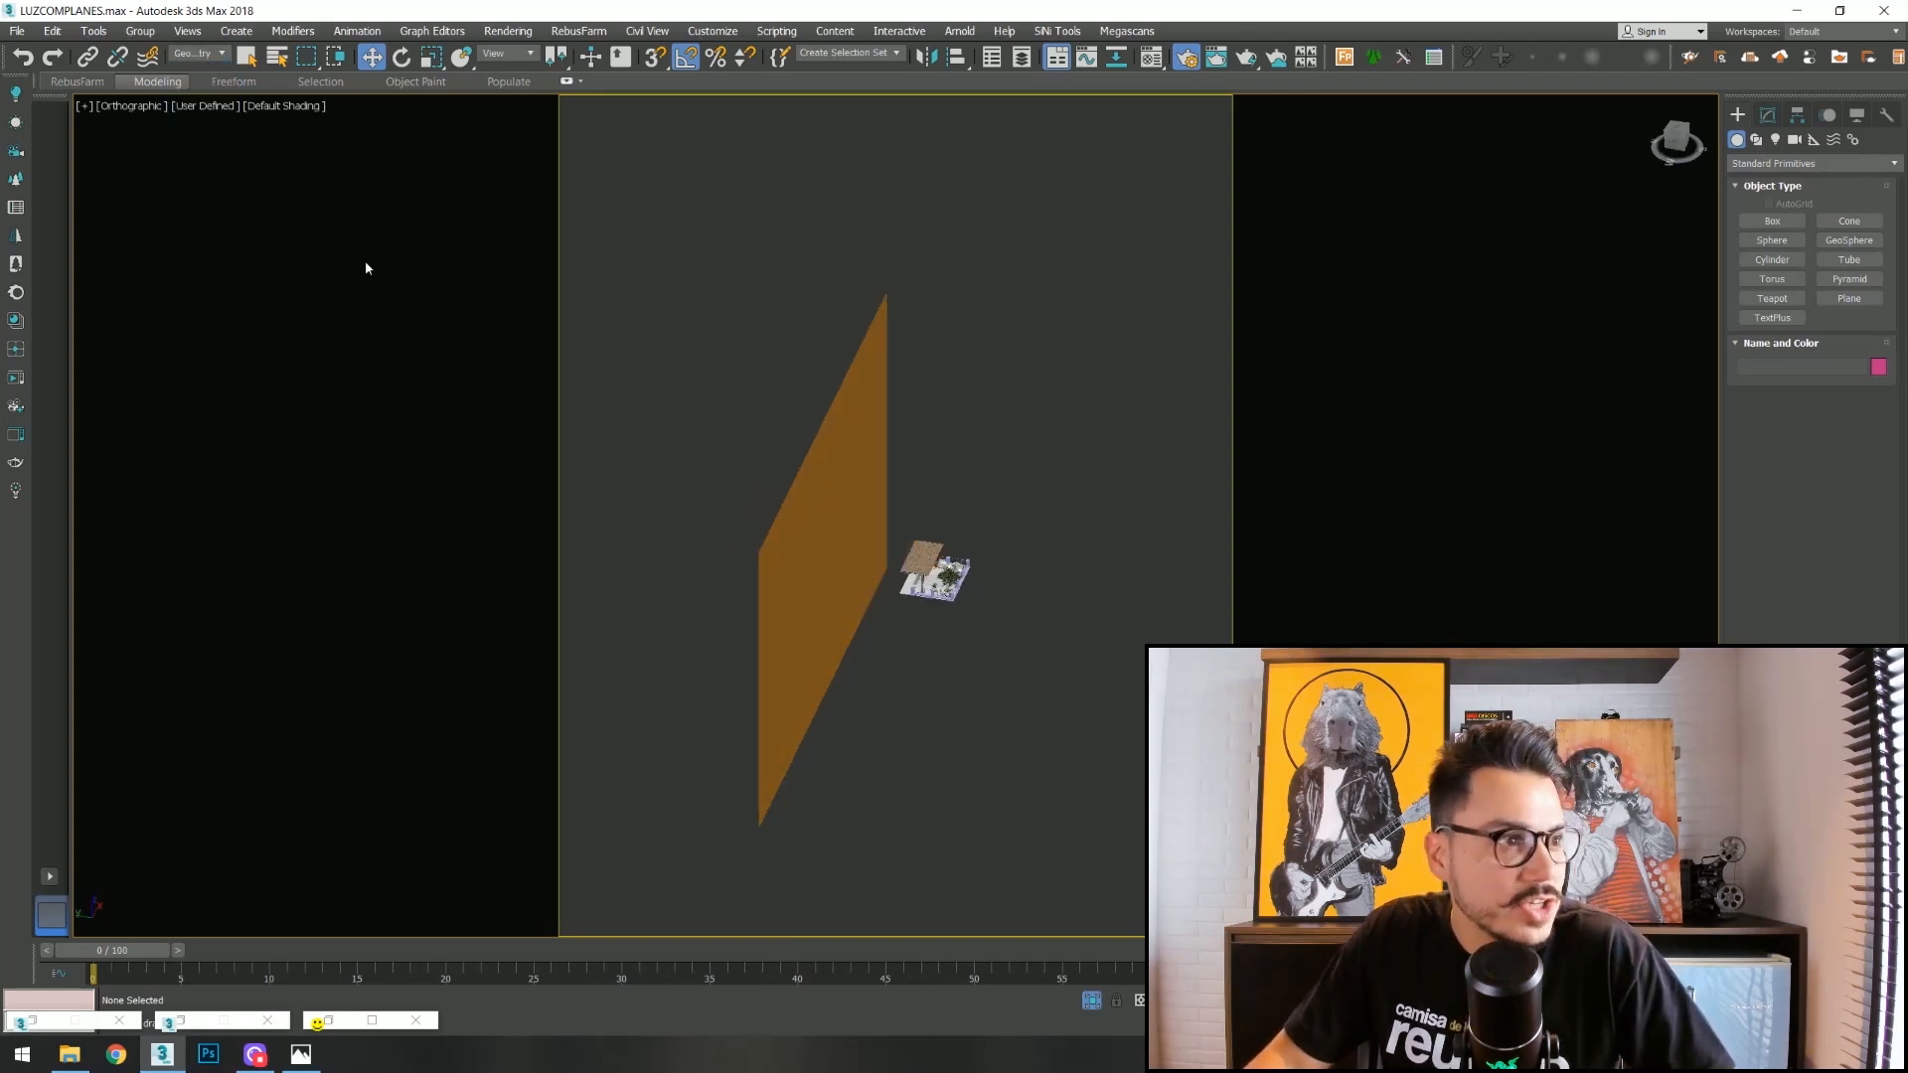
pyautogui.click(841, 590)
pyautogui.keyDown('alt'); pyautogui.moveTo(842, 589); pyautogui.dragTo(788, 647, button='middle'); pyautogui.keyUp('alt')
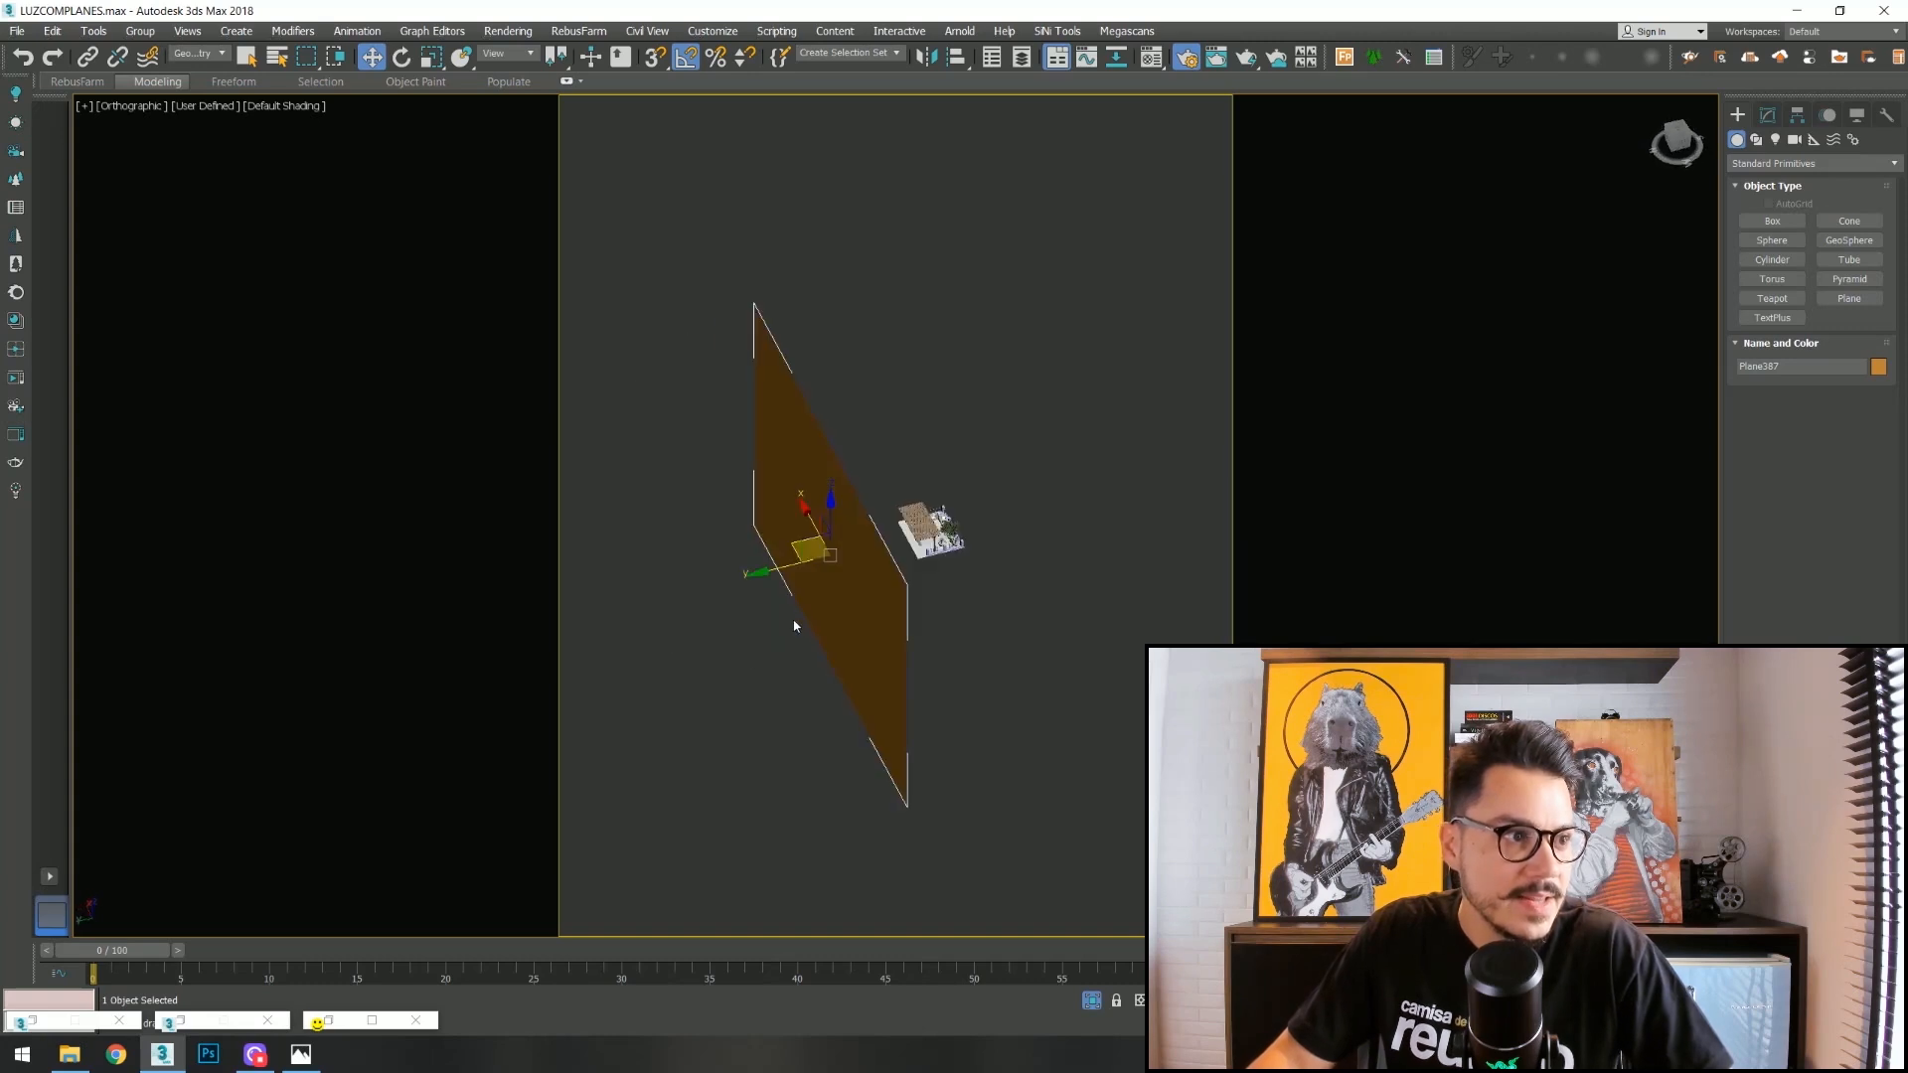
# Move the upright plane to the opposite side of the terrace so it stands in front of the camera.
pyautogui.press('e')
pyautogui.moveTo(814, 602); pyautogui.dragTo(1035, 520)
pyautogui.rightClick(853, 626)
pyautogui.press('w')
pyautogui.press('c')
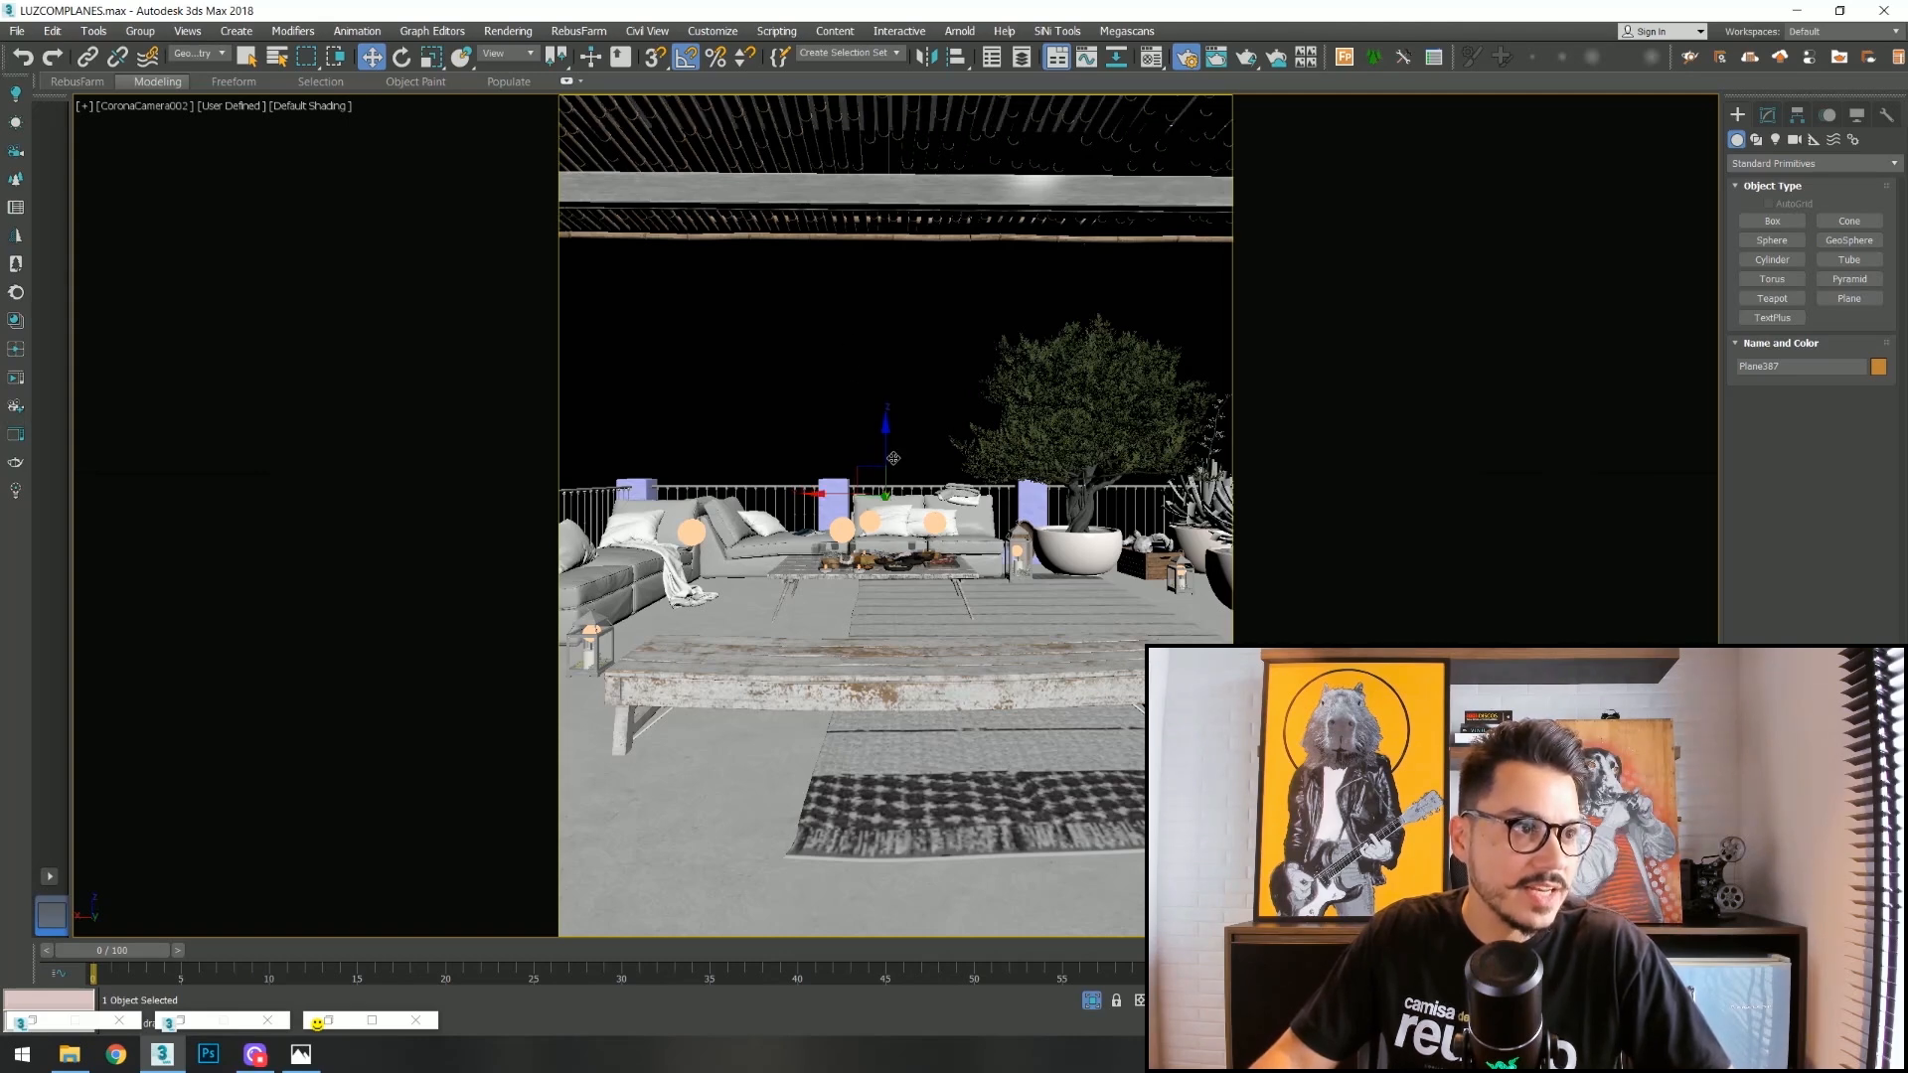
# Try rotating the background plane 170 degrees about its vertical axis.
pyautogui.press('e')
pyautogui.moveTo(952, 500)
pyautogui.mouseDown()
pyautogui.moveTo(1056, 508)
pyautogui.moveTo(1026, 505)
pyautogui.mouseUp()
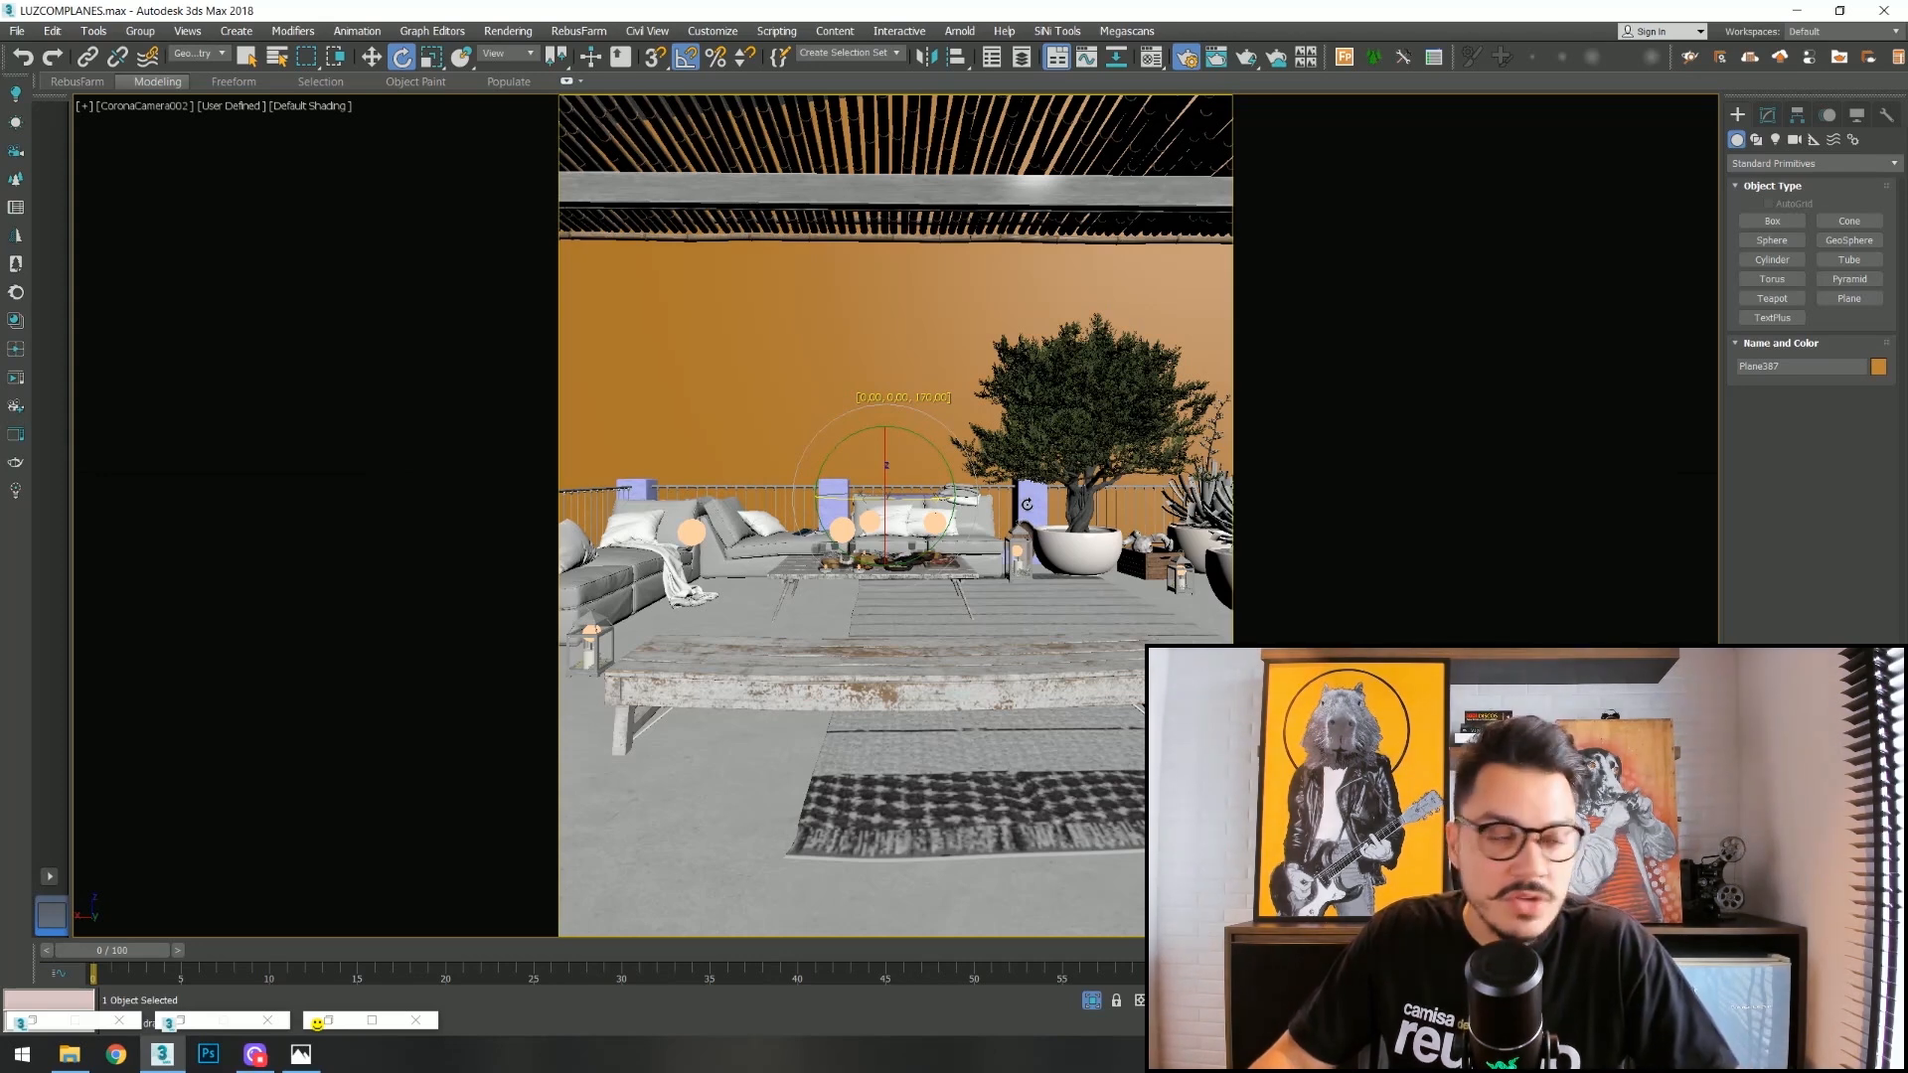
pyautogui.hotkey('ctrl', 'z')
# Add a Shell modifier to the background plane and set its outer amount to 50.
pyautogui.press('p')
pyautogui.press('z')
pyautogui.scroll(-5, 841, 576)
pyautogui.keyDown('alt'); pyautogui.moveTo(841, 576); pyautogui.dragTo(797, 618, button='middle'); pyautogui.keyUp('alt')
pyautogui.scroll(3, 893, 602)
pyautogui.keyDown('alt'); pyautogui.moveTo(940, 600); pyautogui.dragTo(988, 639, button='middle'); pyautogui.keyUp('alt')
pyautogui.click(1765, 116)
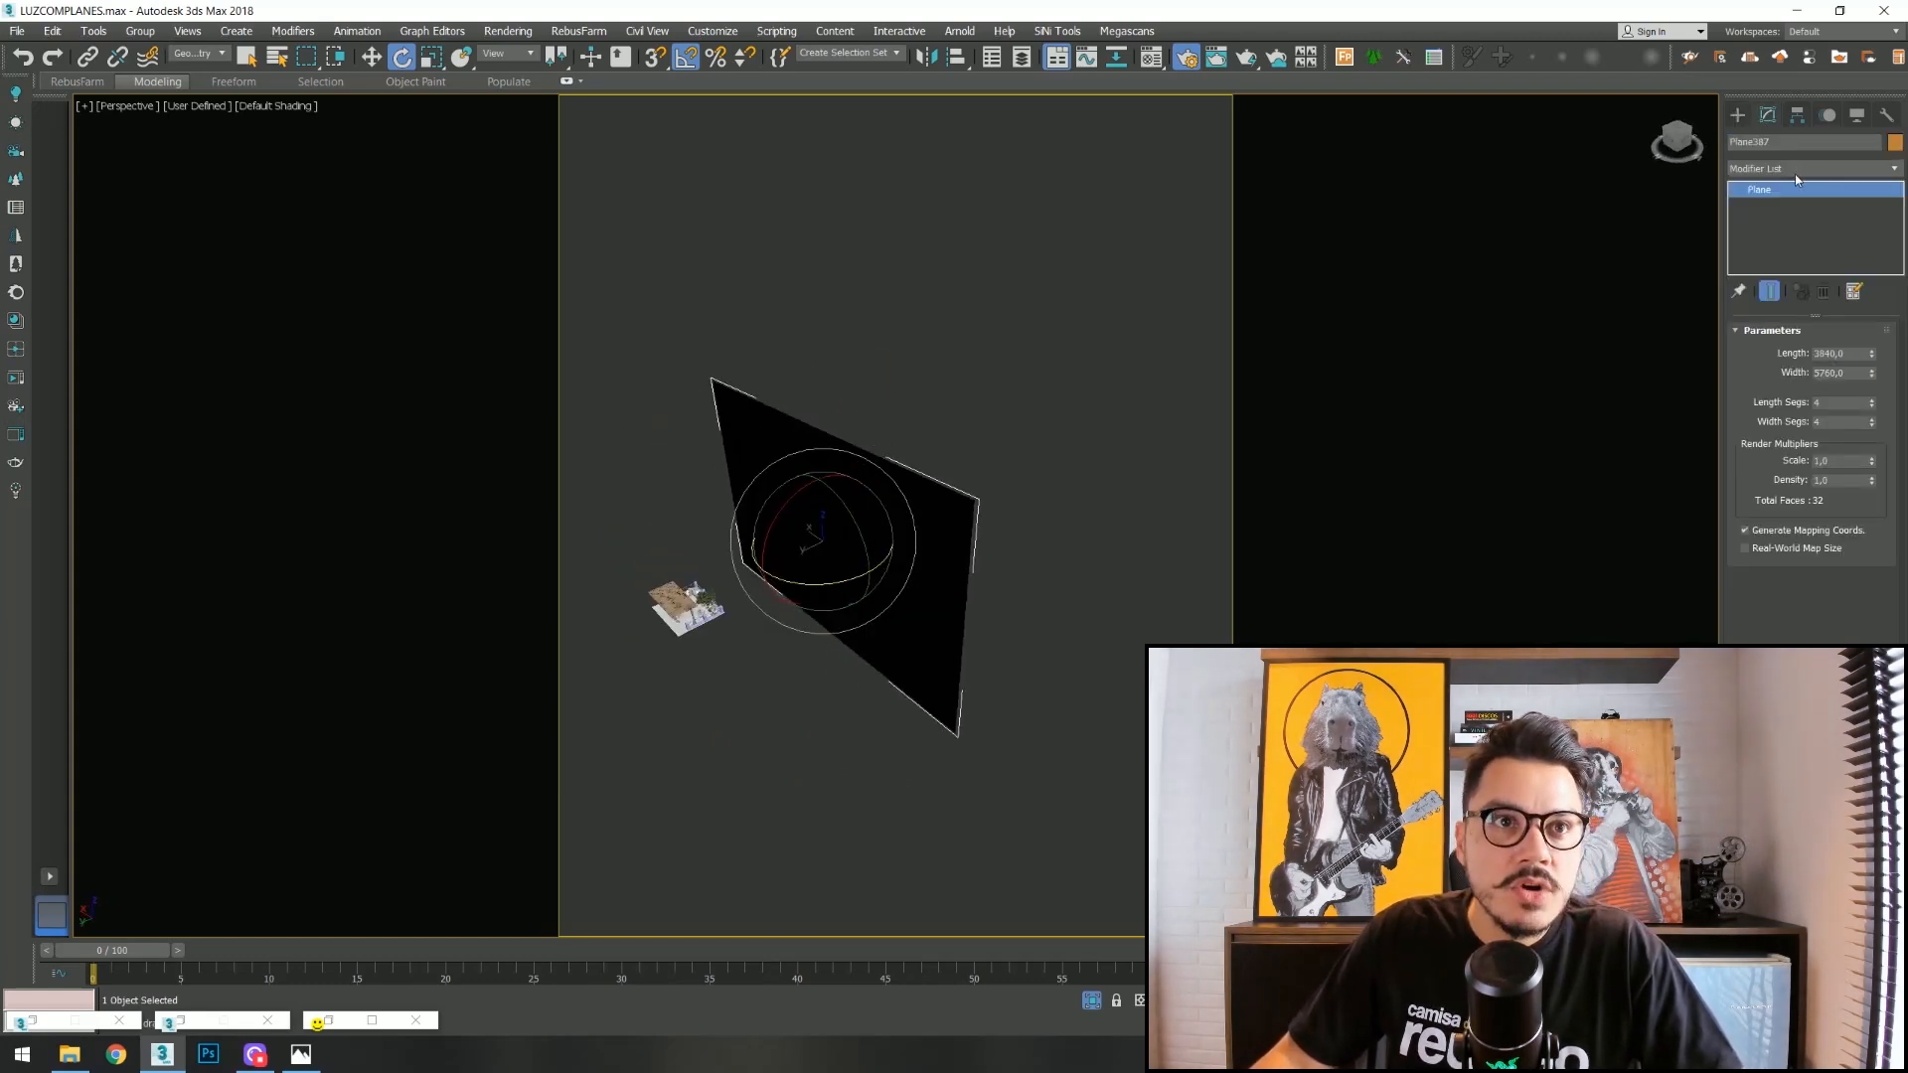
pyautogui.click(1802, 167)
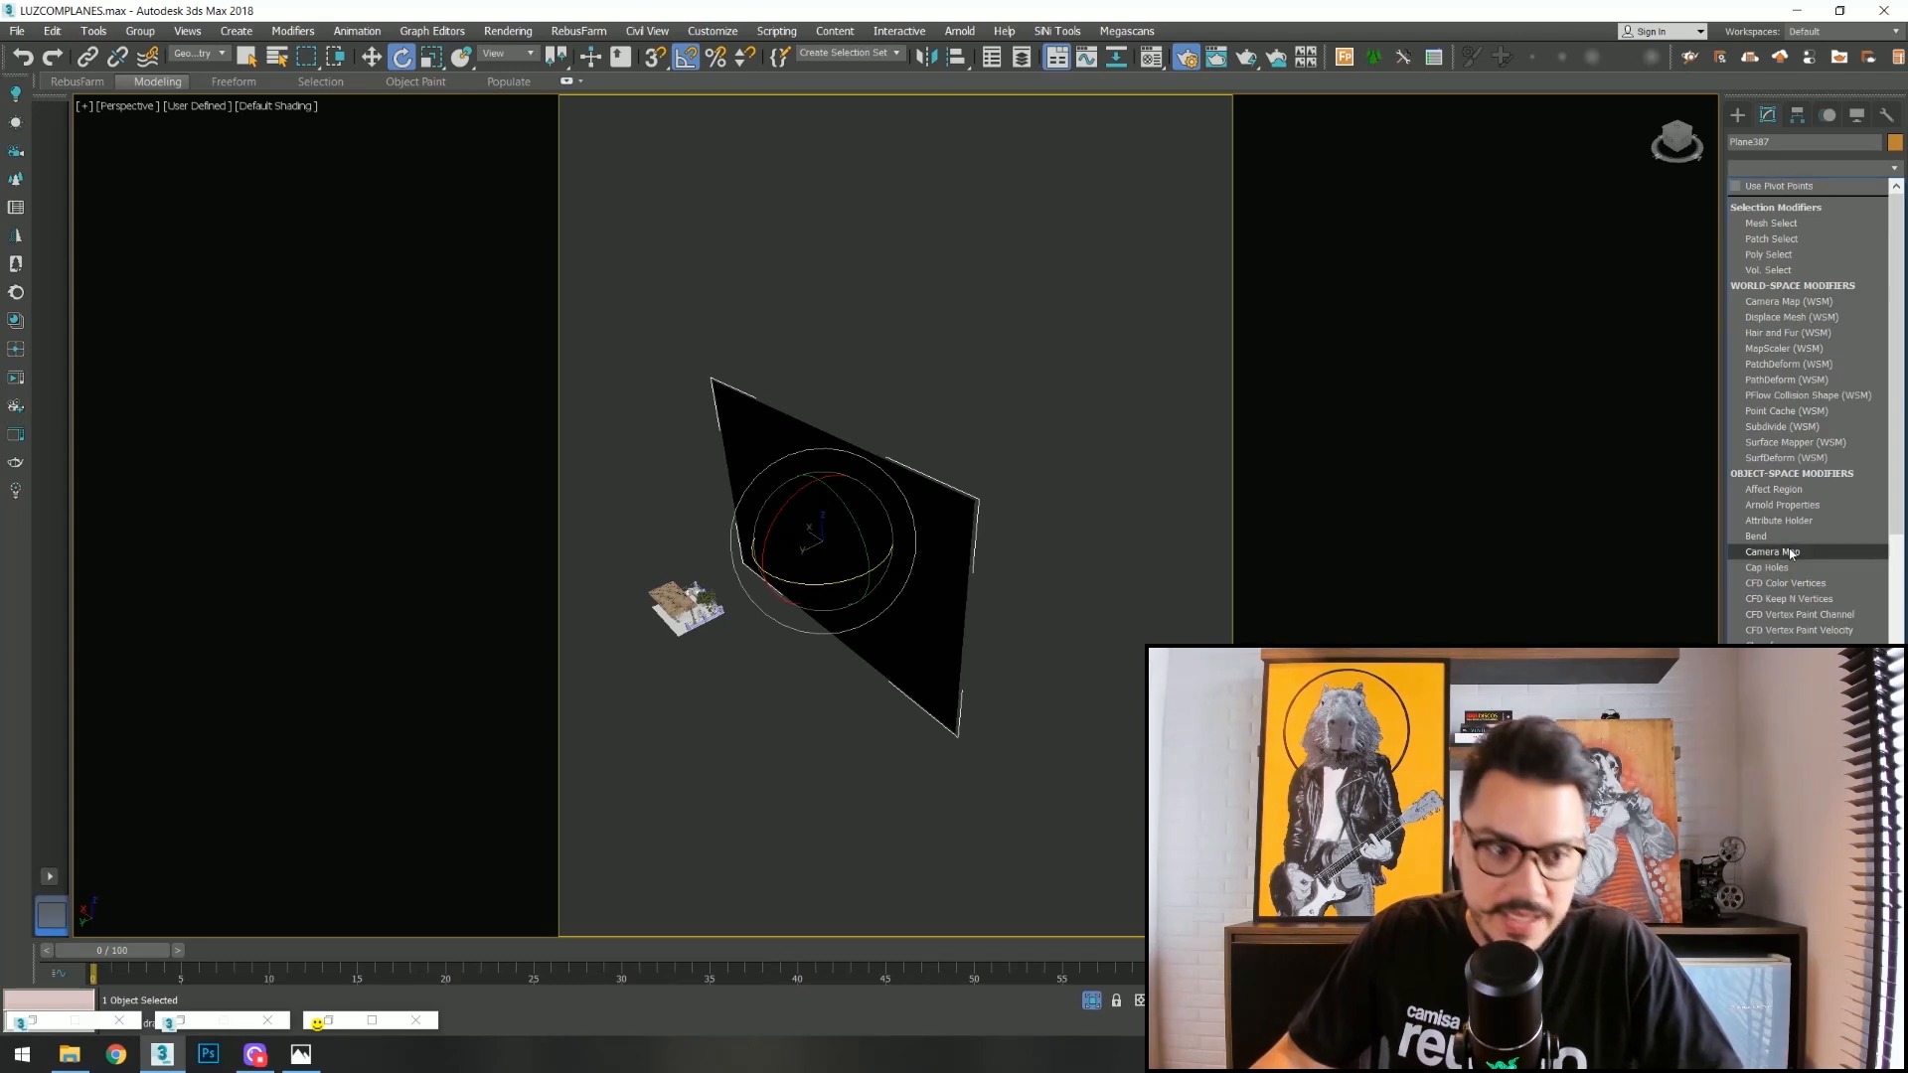
pyautogui.write('sh')
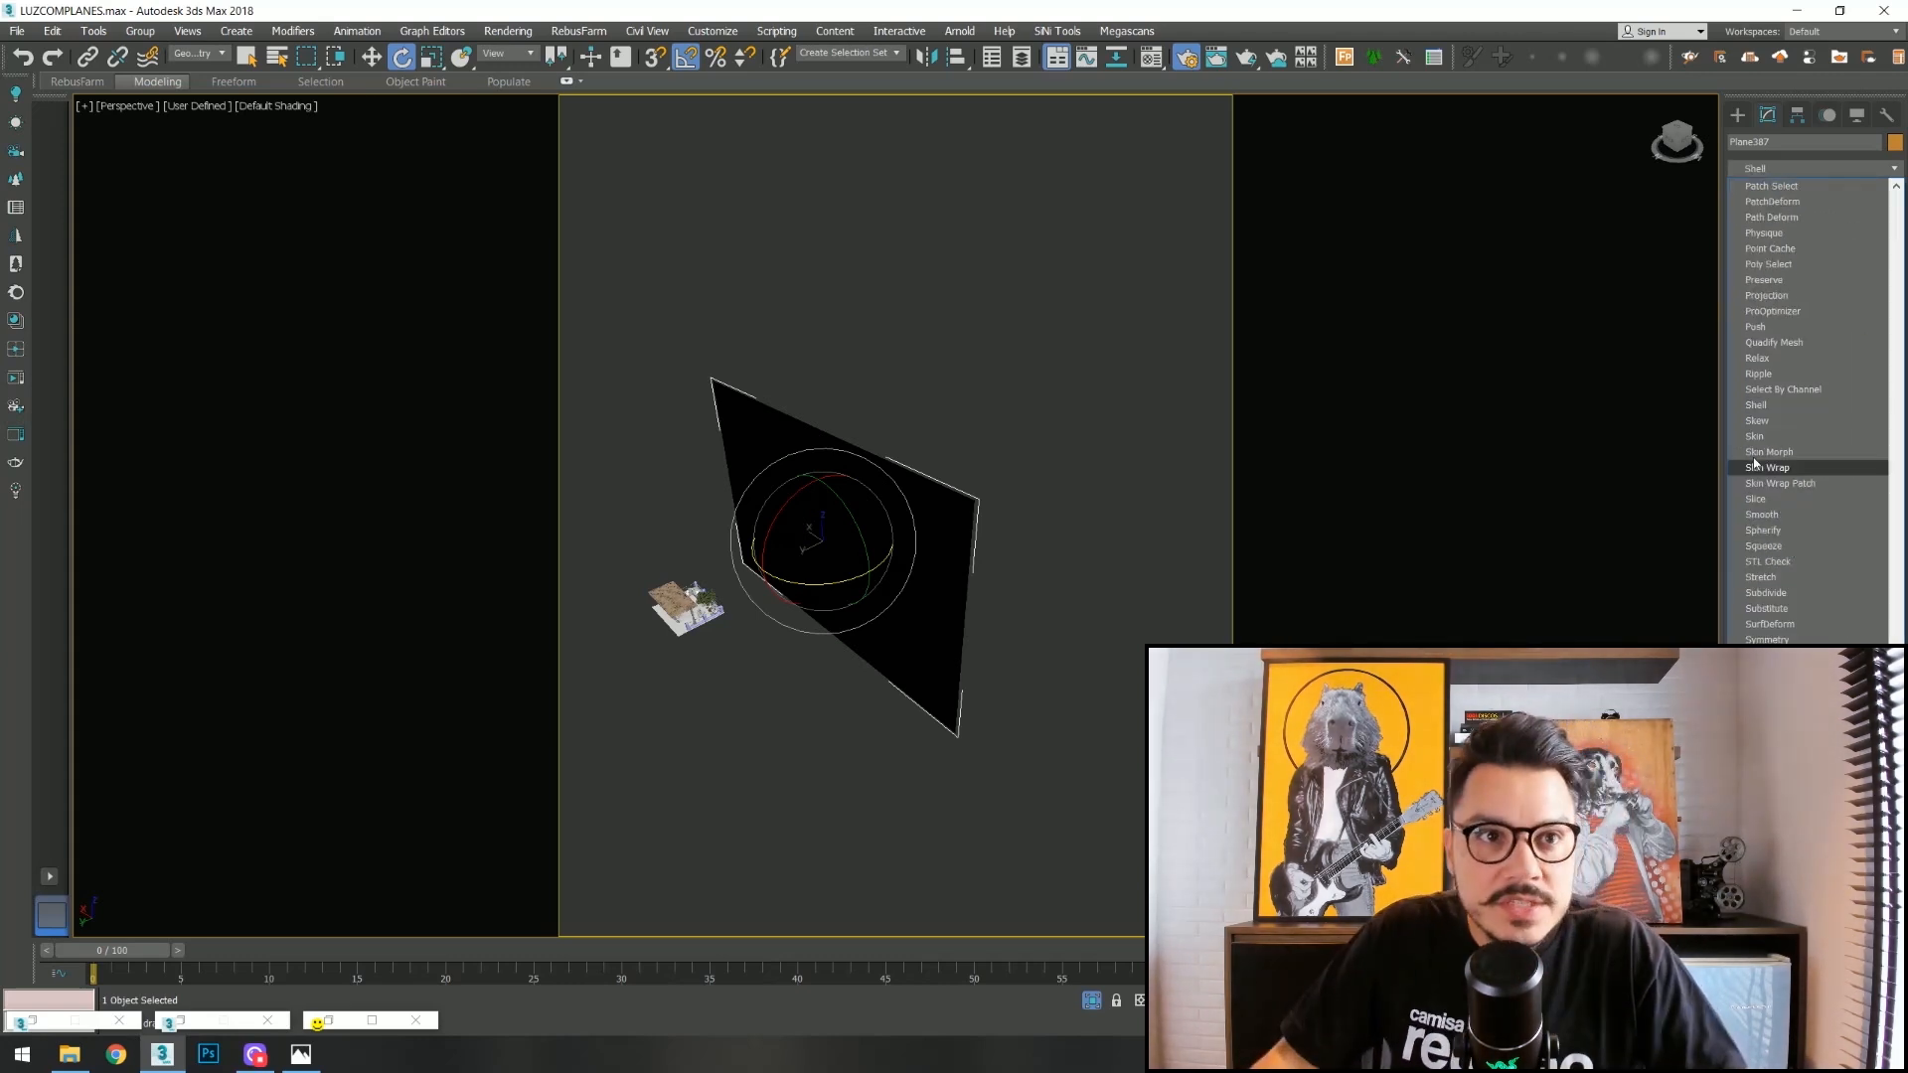
pyautogui.click(1775, 413)
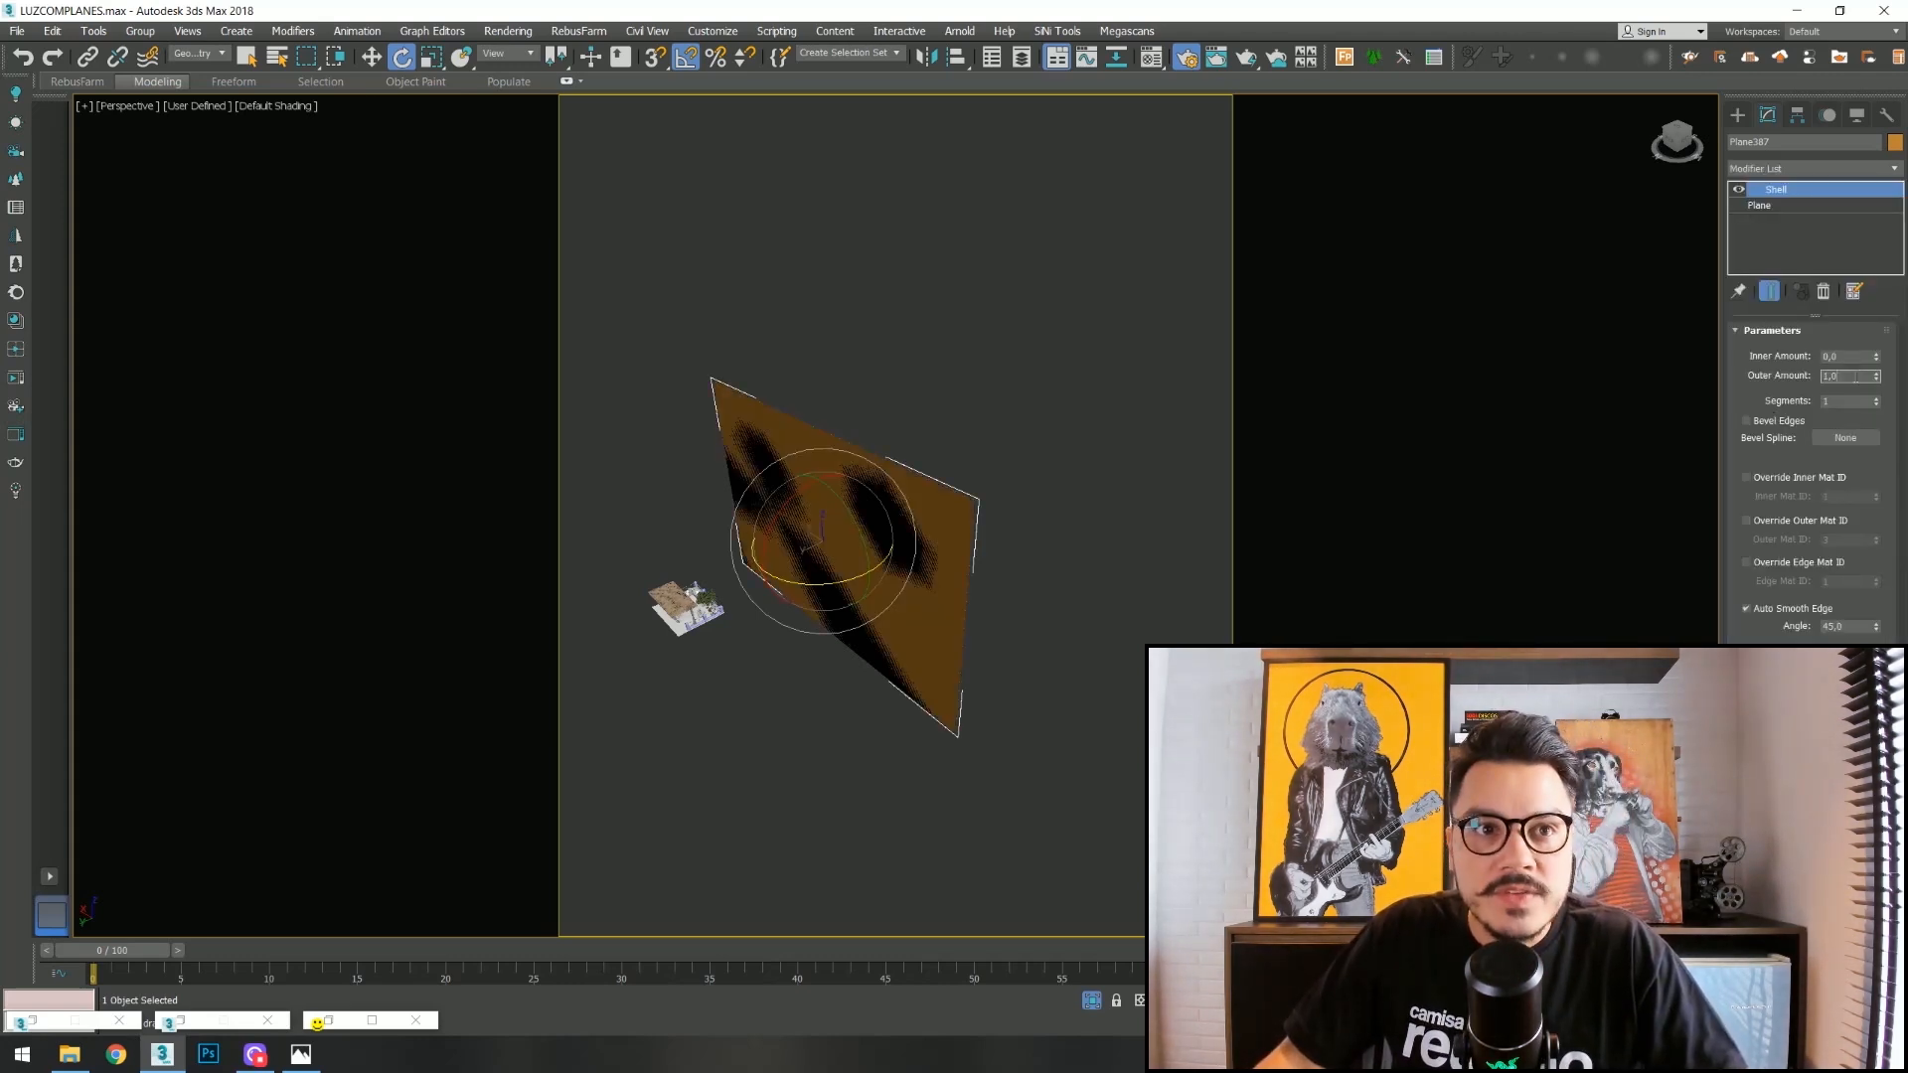
pyautogui.write('50')
pyautogui.press('Return')
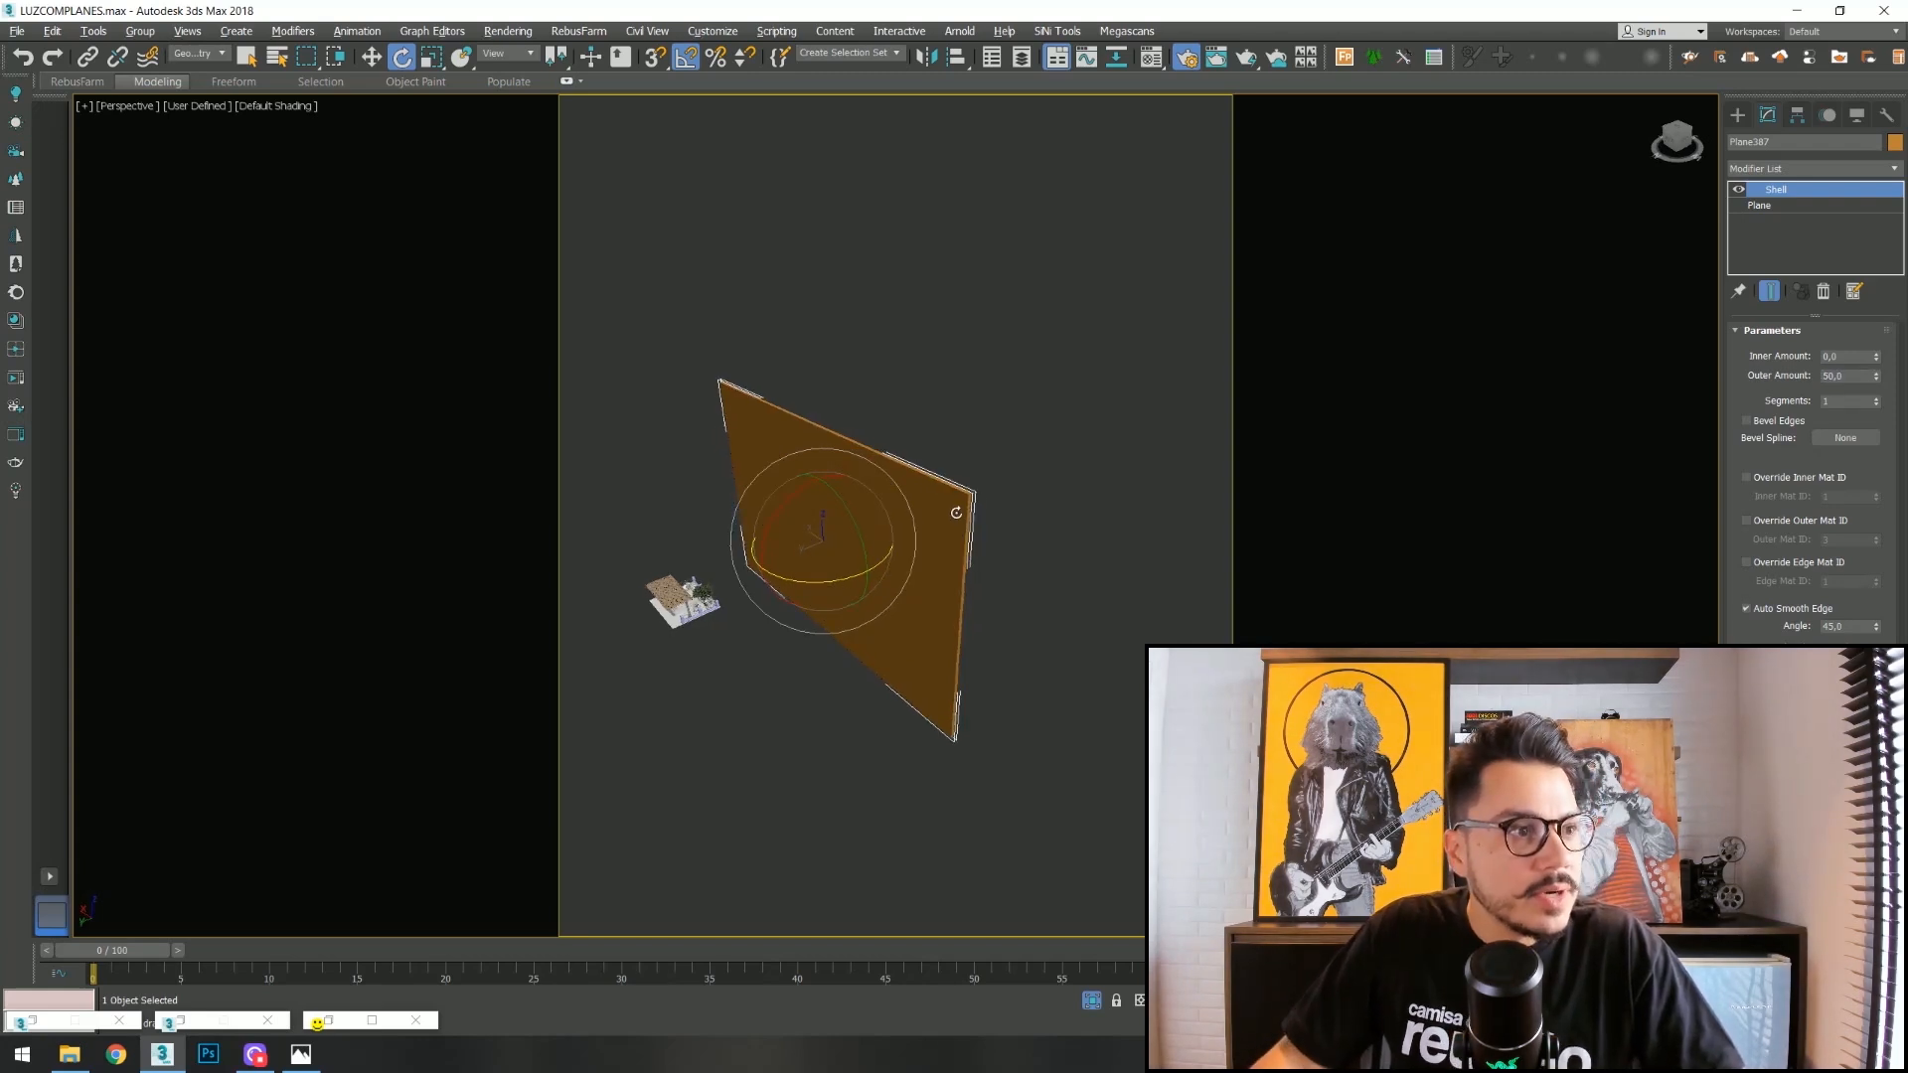
# Examine the thickened plane's position against the terrace in top view and its coverage in the camera's wireframe view.
pyautogui.scroll(6, 869, 592)
pyautogui.scroll(-3, 904, 665)
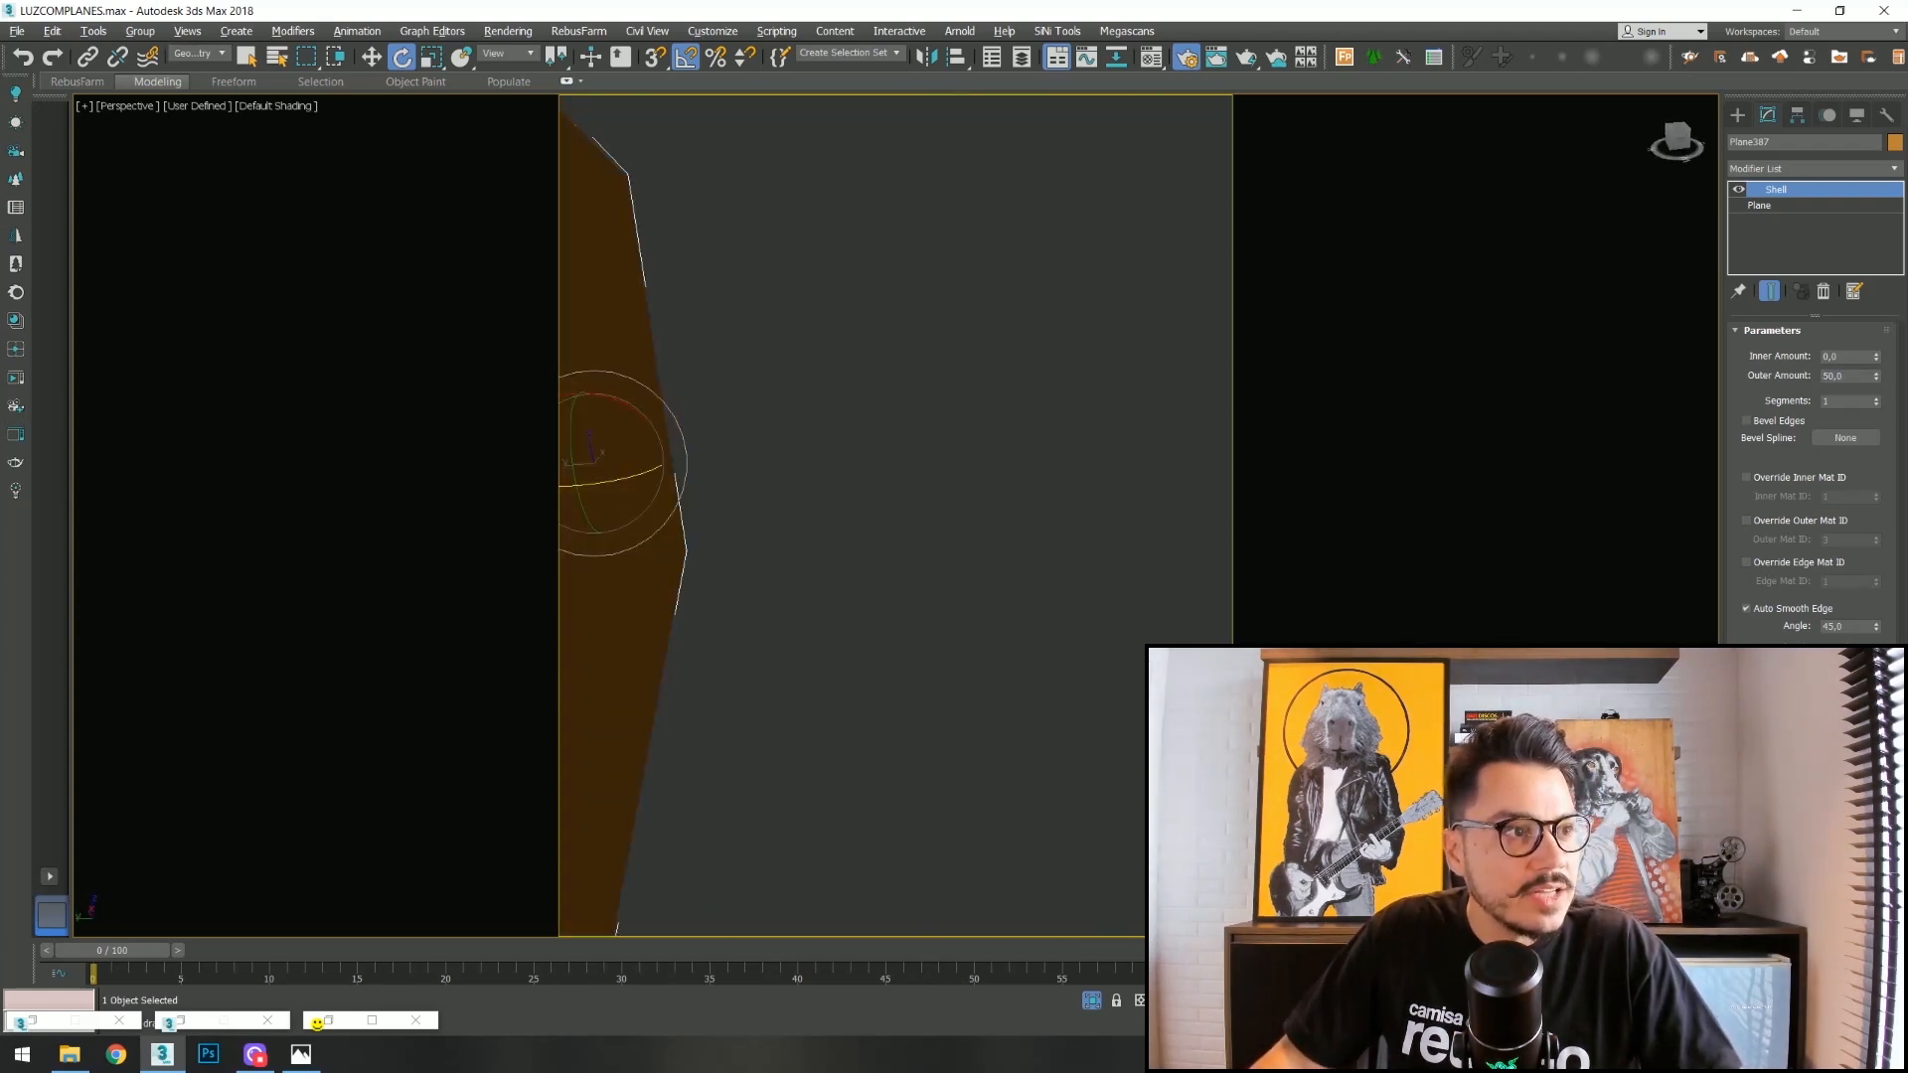
pyautogui.press('t')
pyautogui.scroll(-4, 998, 646)
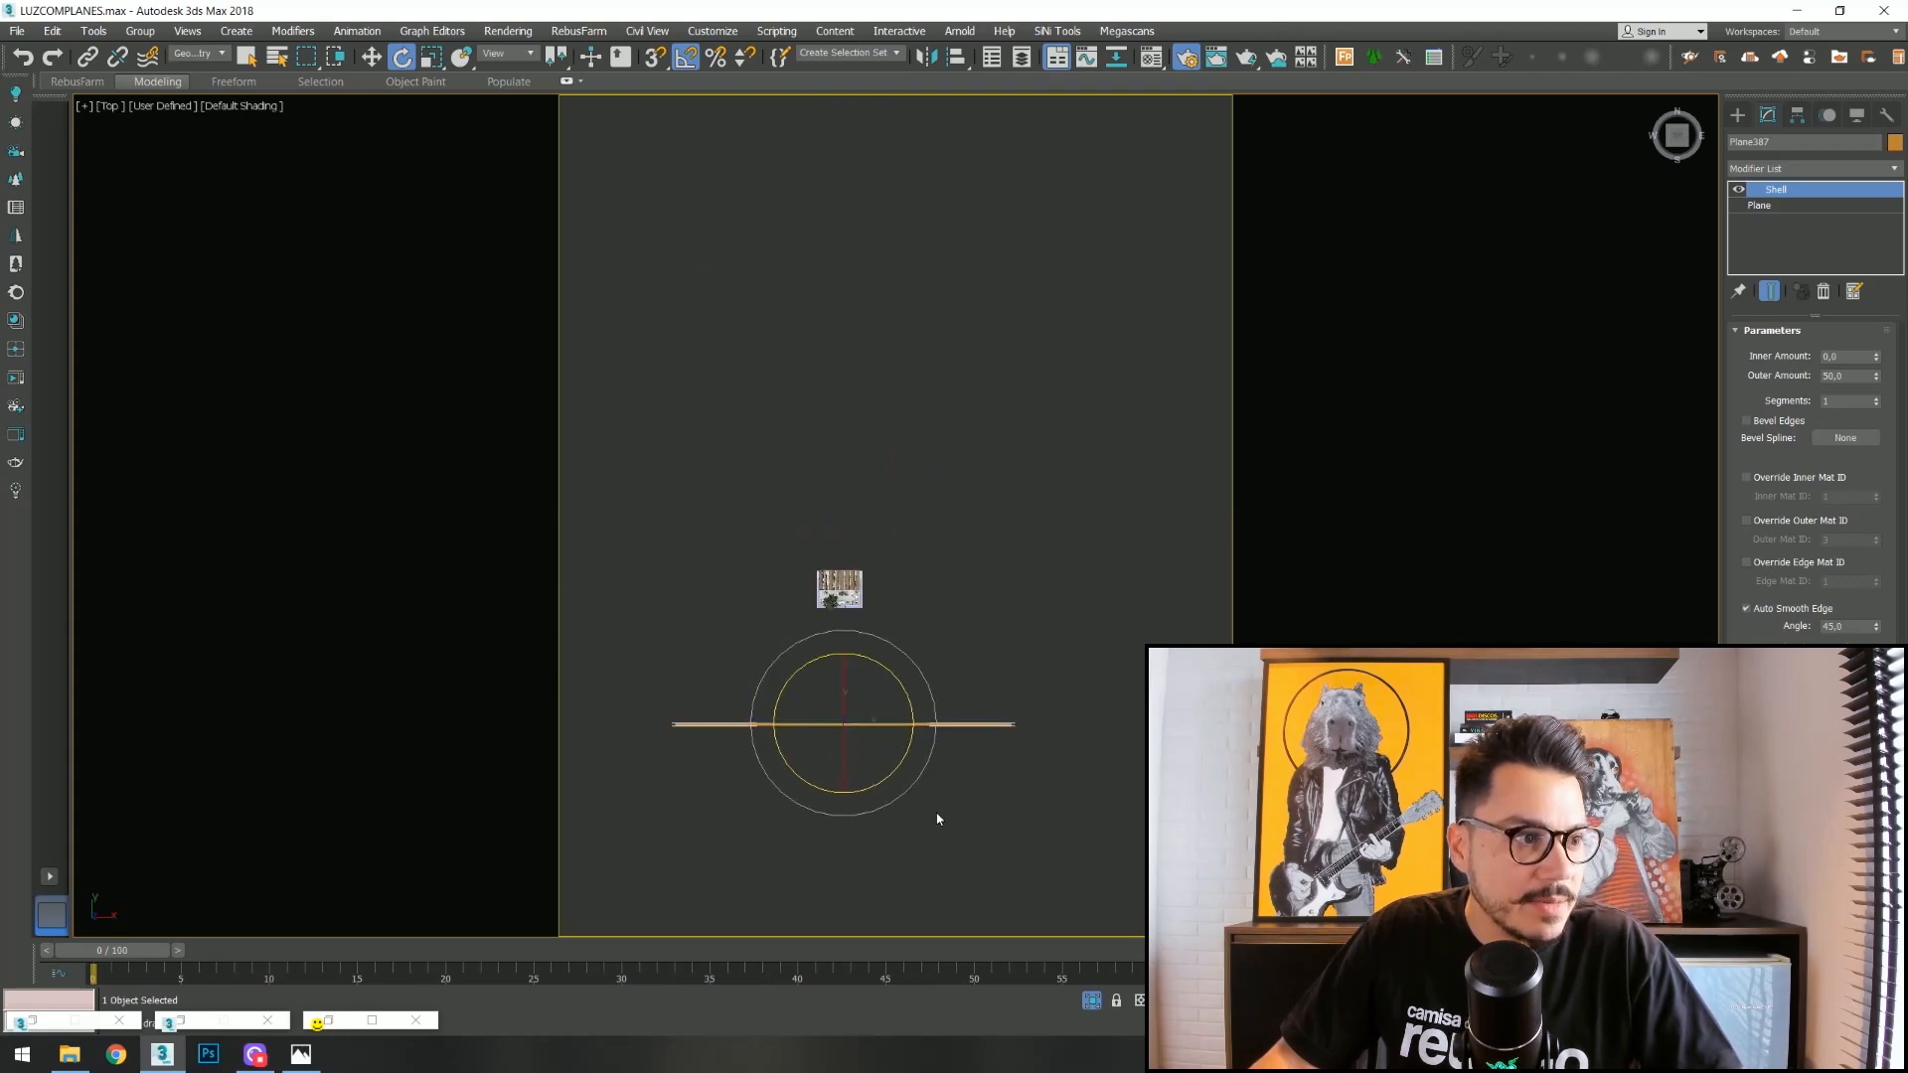
pyautogui.scroll(5, 1009, 735)
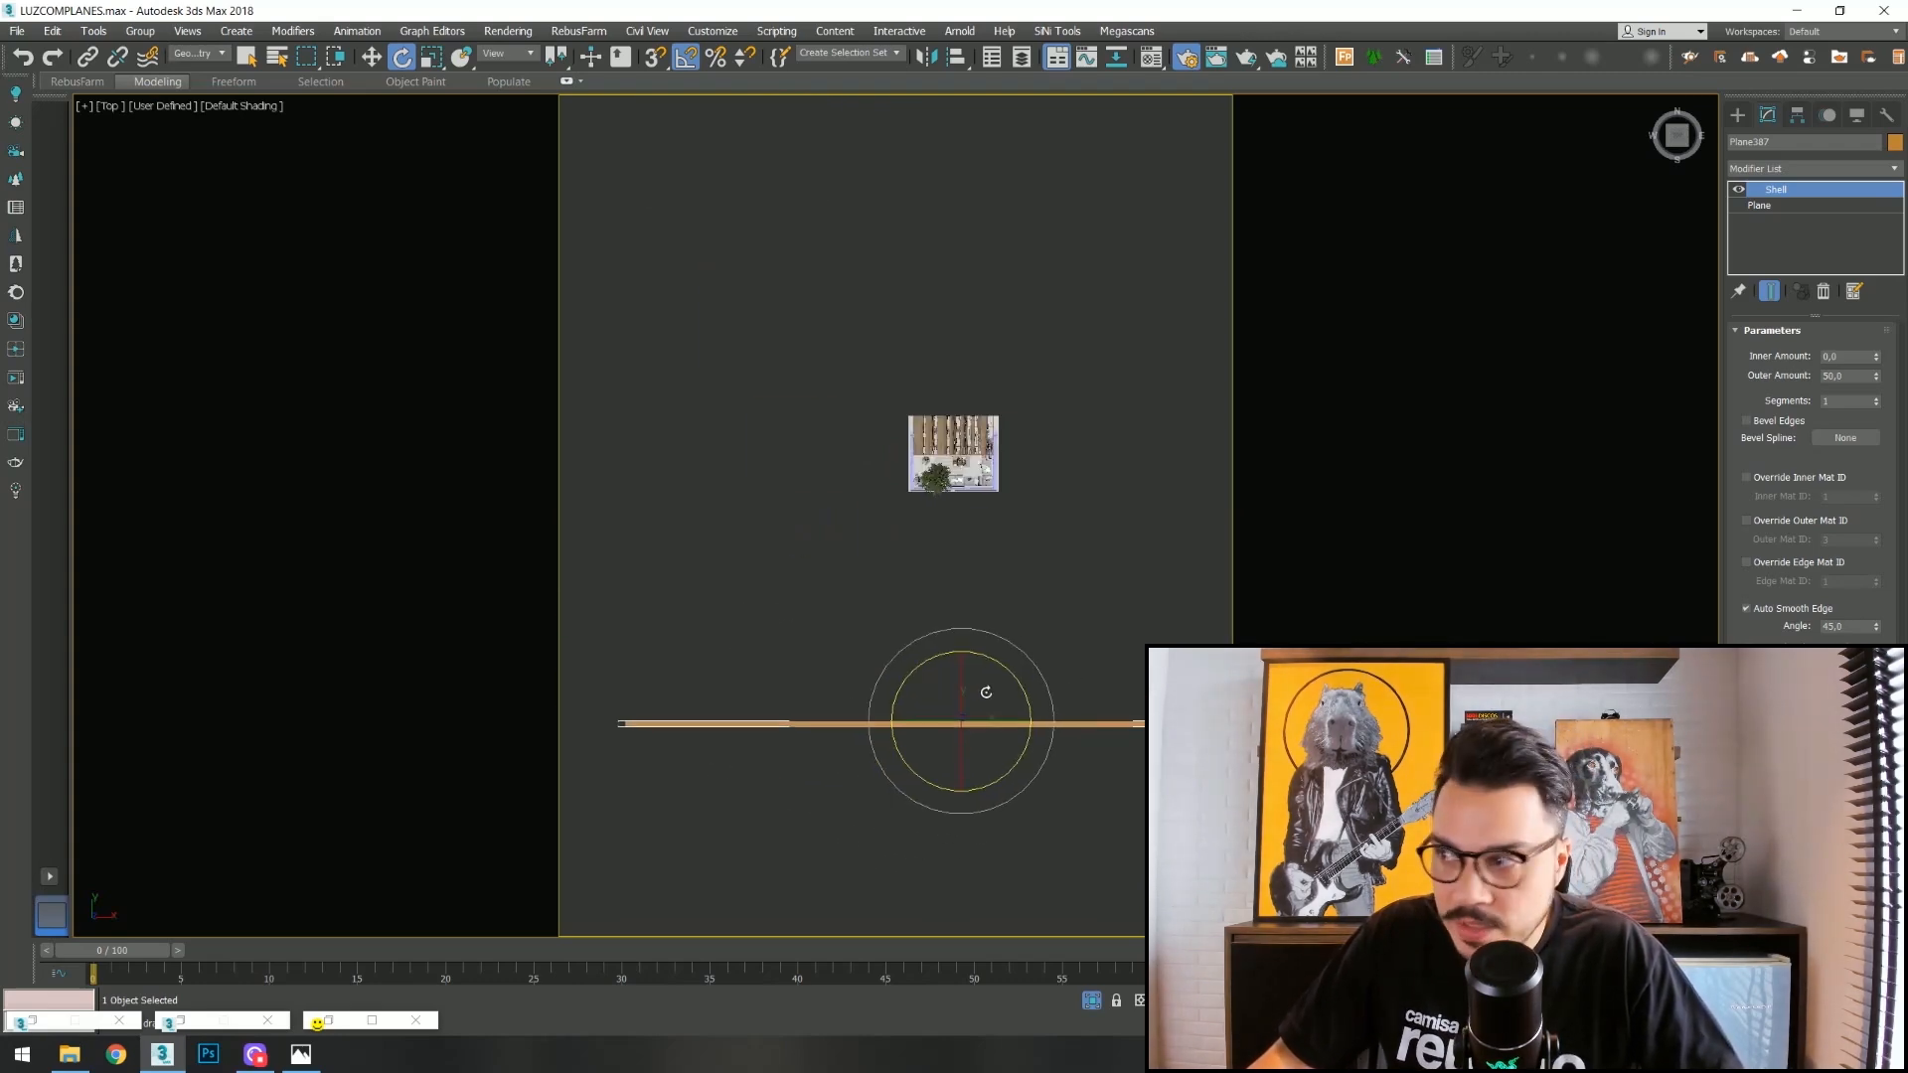
pyautogui.press('c')
pyautogui.press('F3')
pyautogui.press('F3')
pyautogui.press('F3')
pyautogui.press('r')
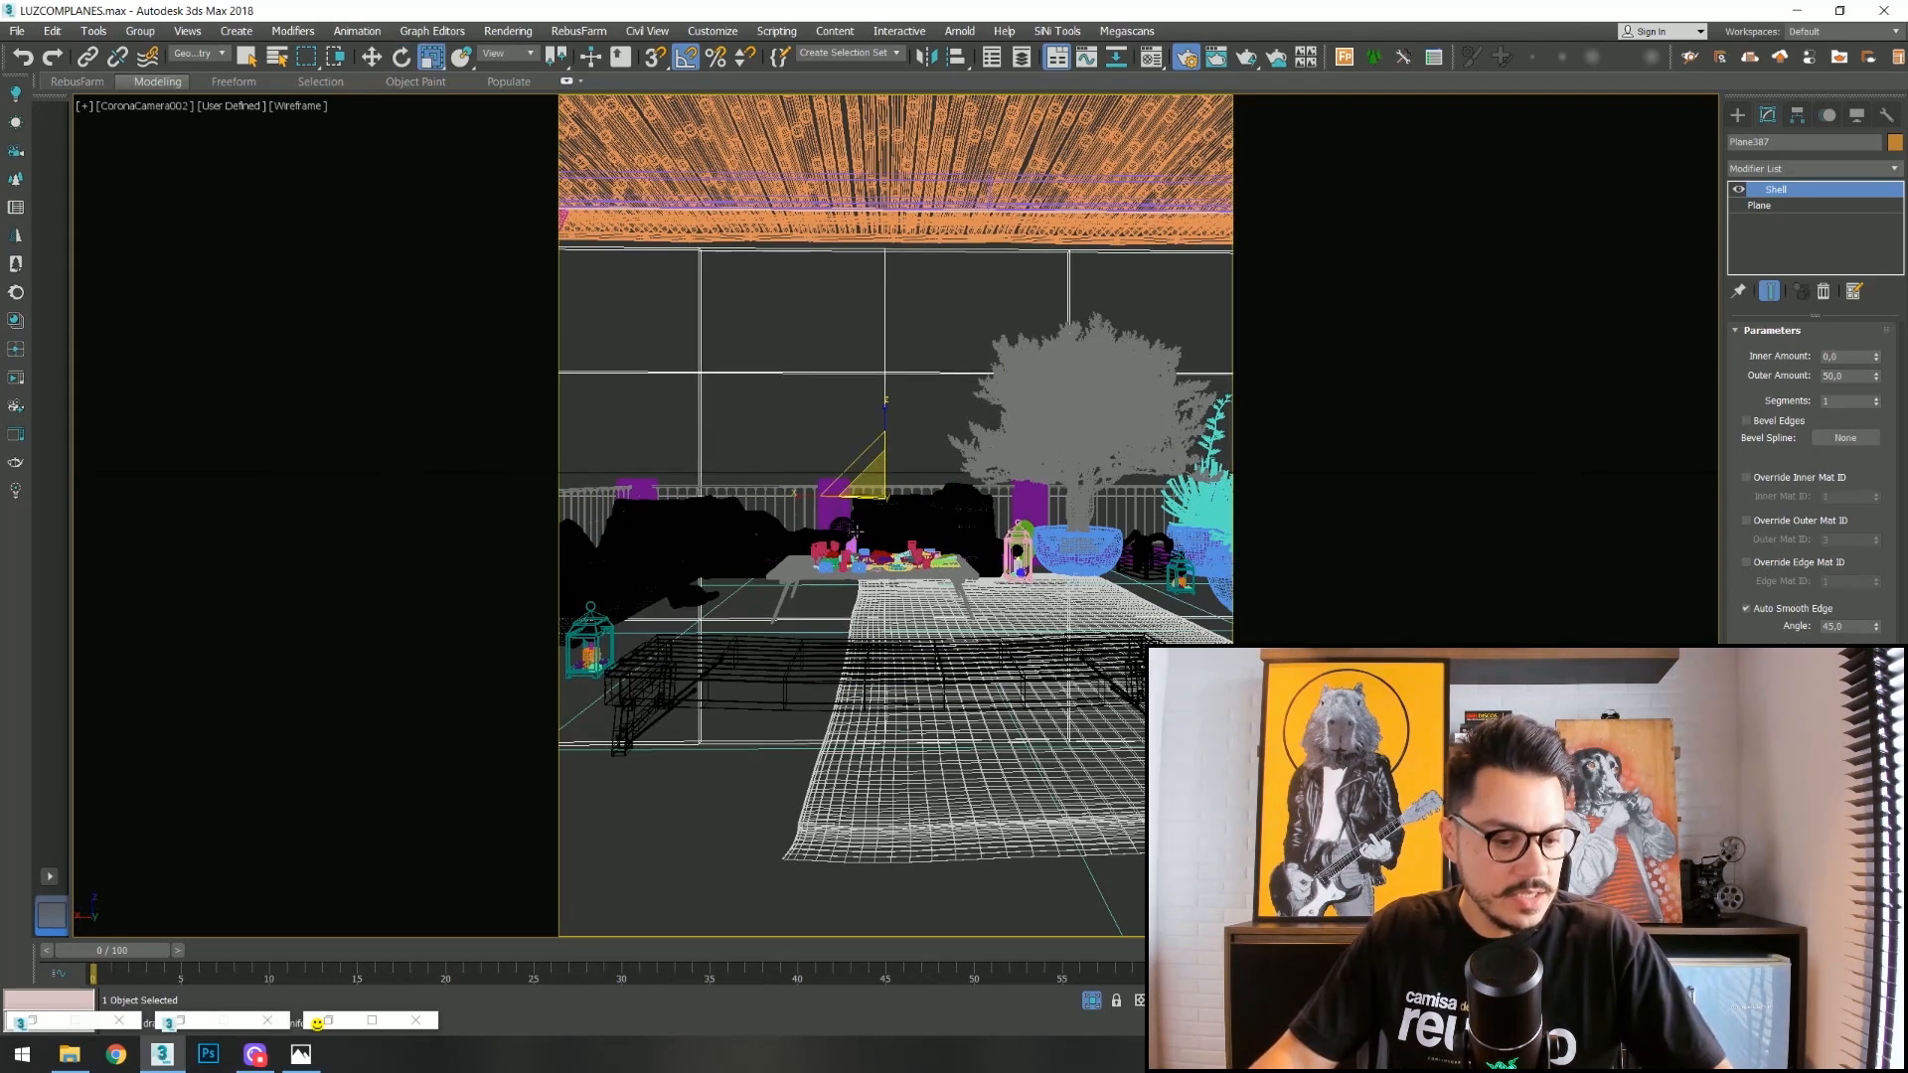
# Isolate the background plane in the shaded camera view and clear the selection.
pyautogui.press('F3')
pyautogui.hotkey('alt', 'q')
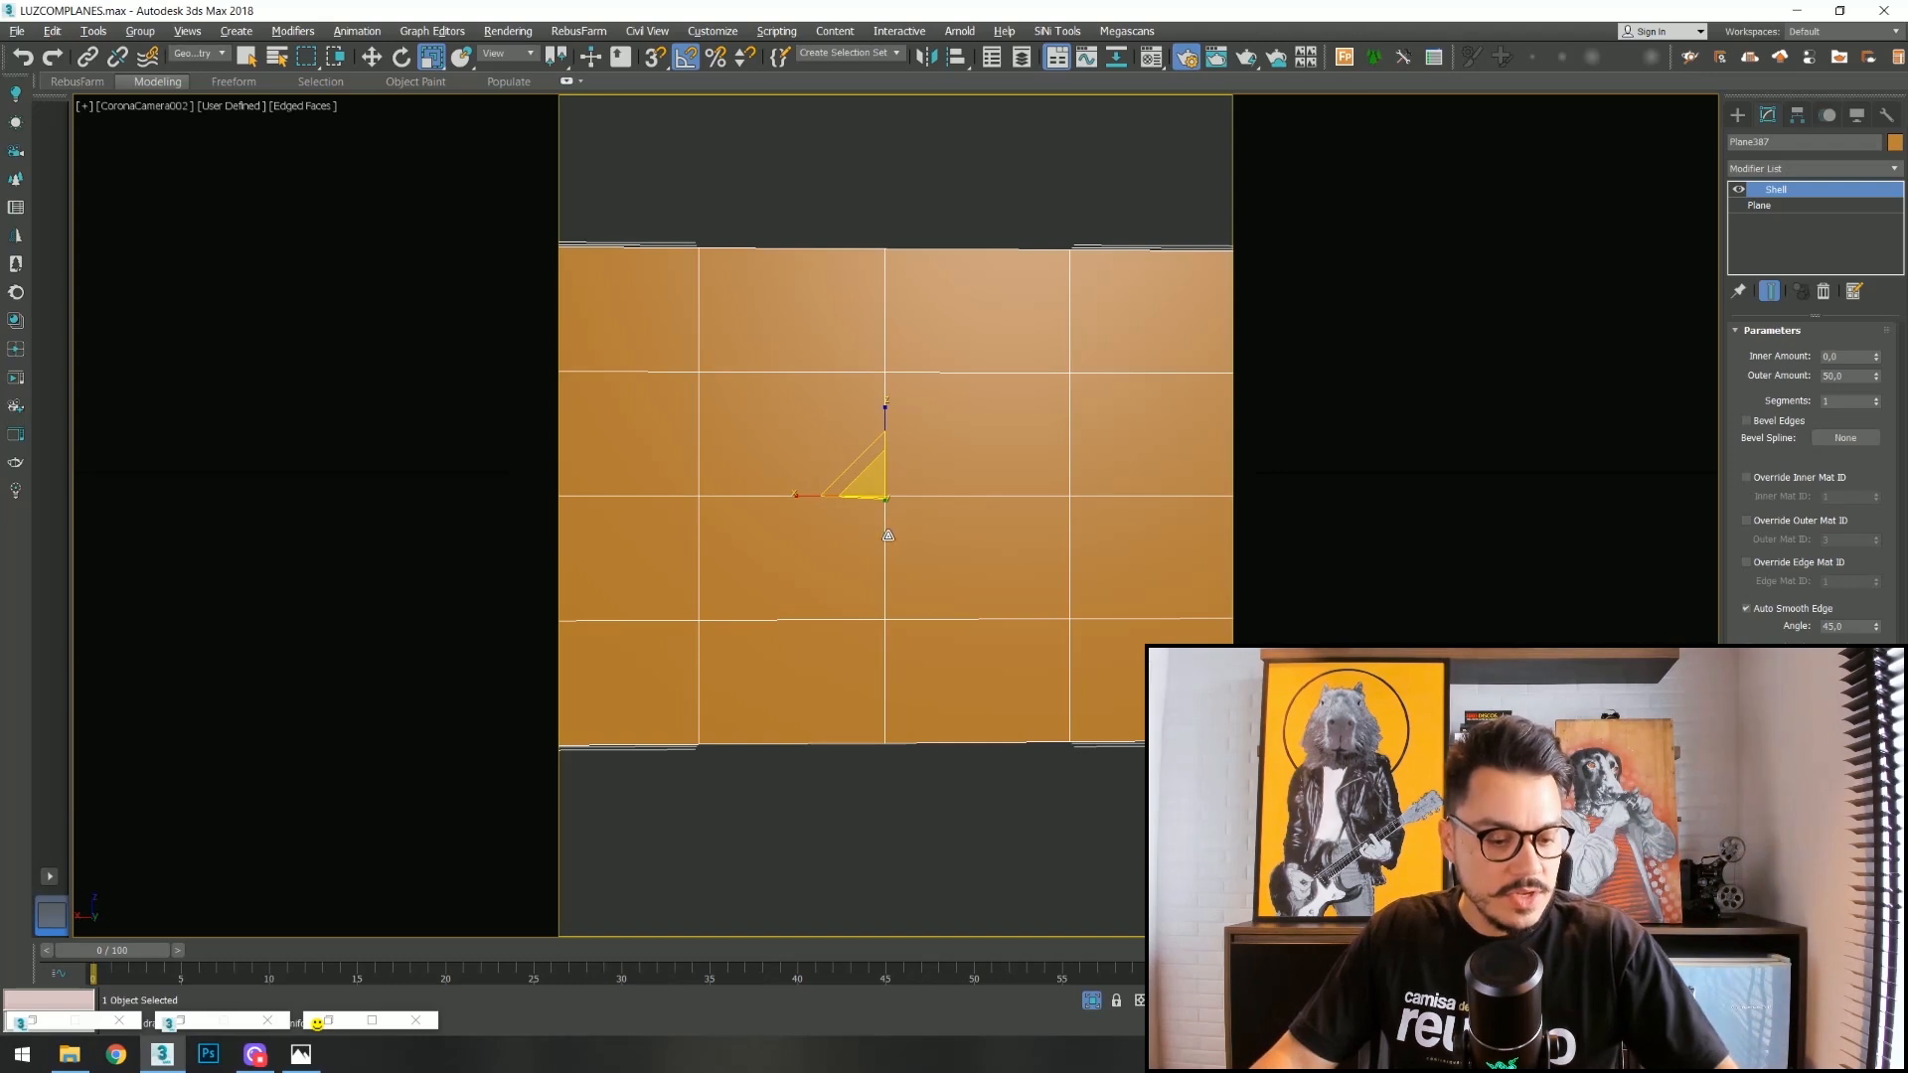
pyautogui.click(934, 225)
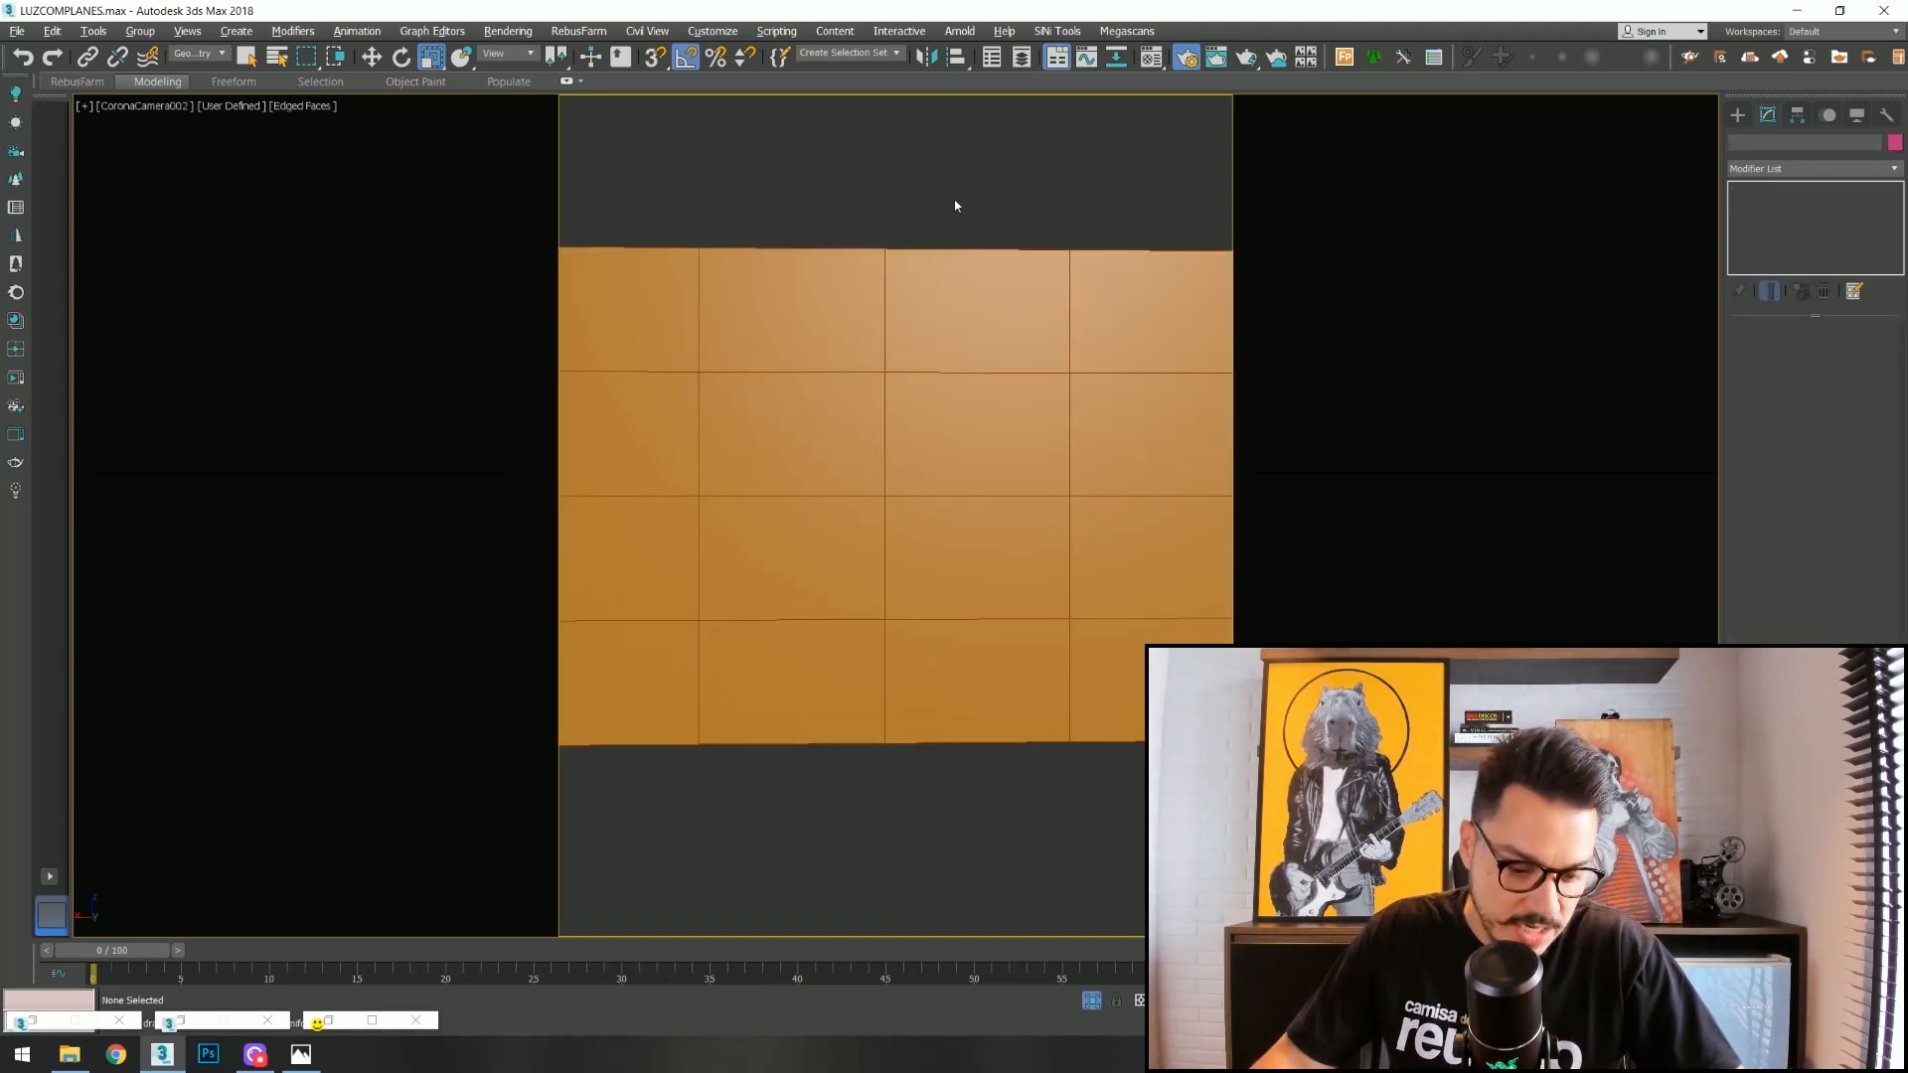
# Turn the empty 09 - Default material into a CoronaLightMtl and assign it to the background plane.
pyautogui.press('m')
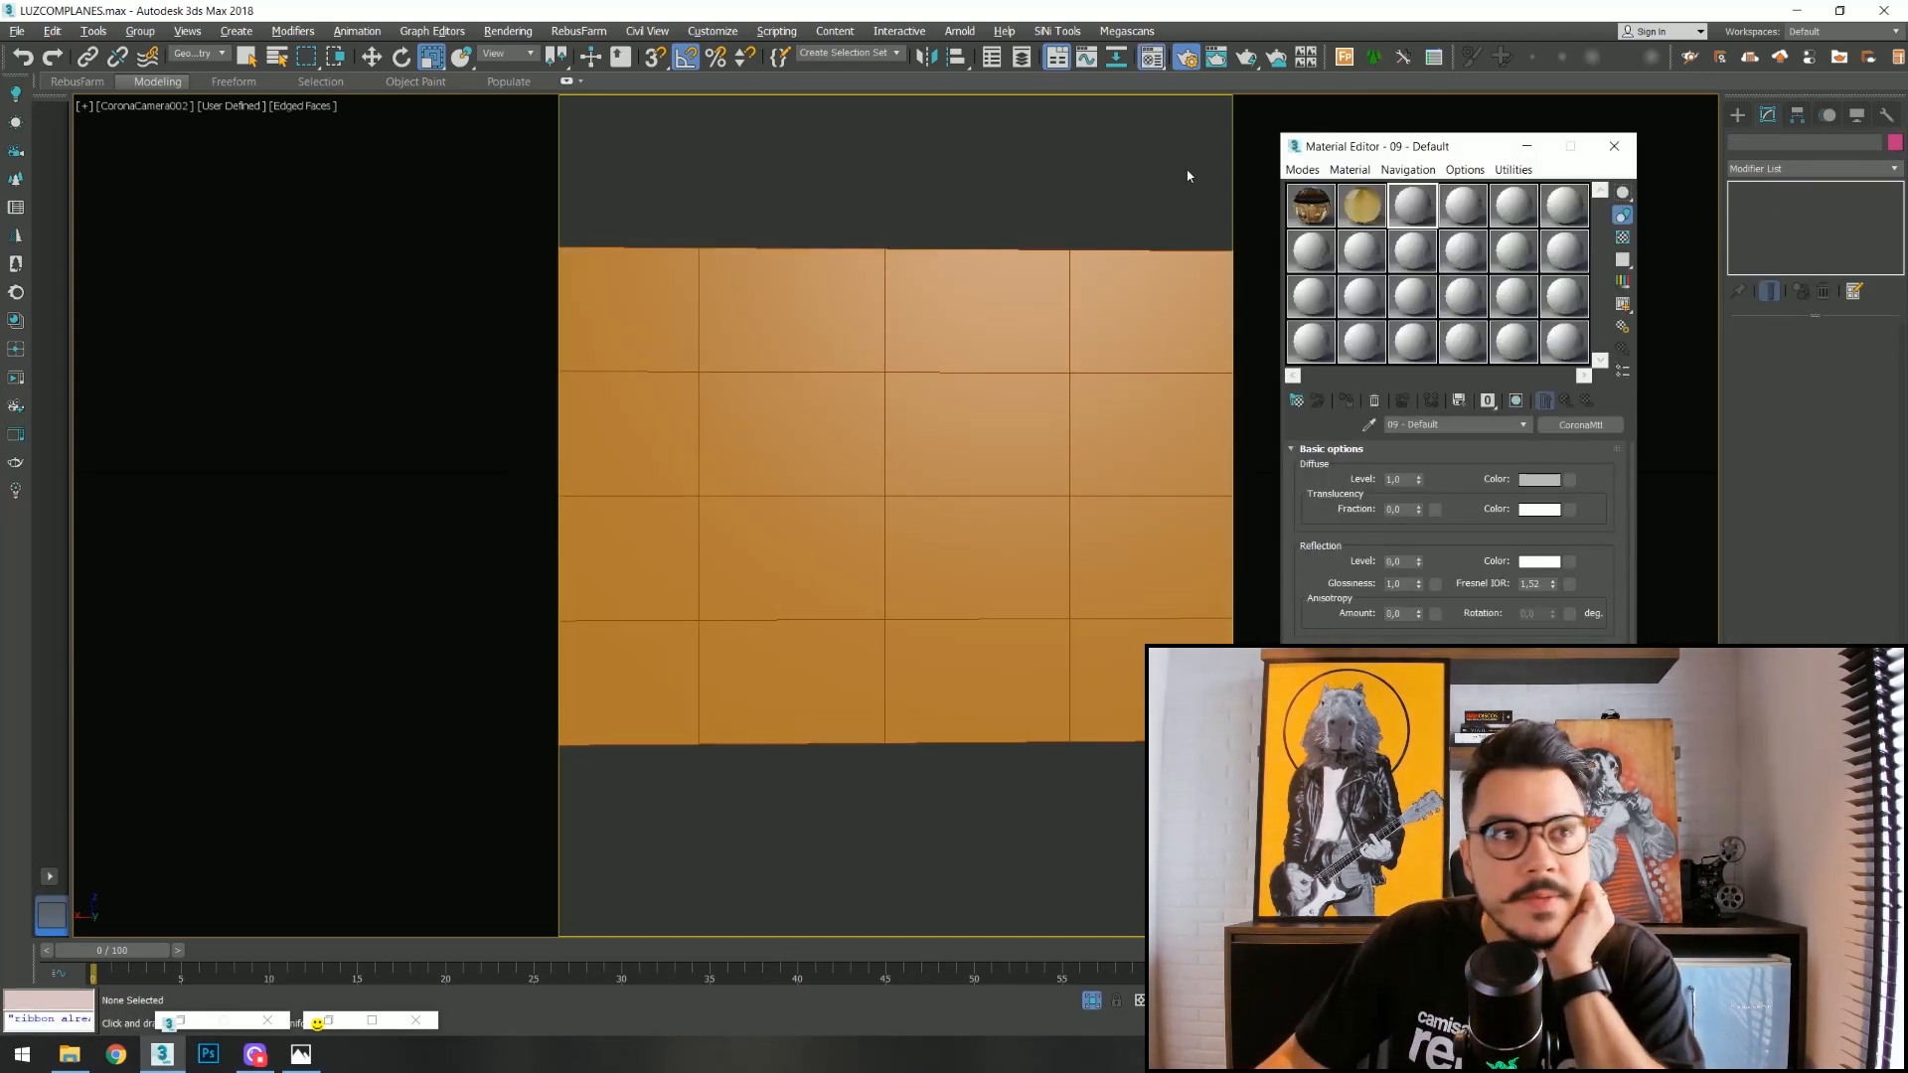
pyautogui.click(1580, 424)
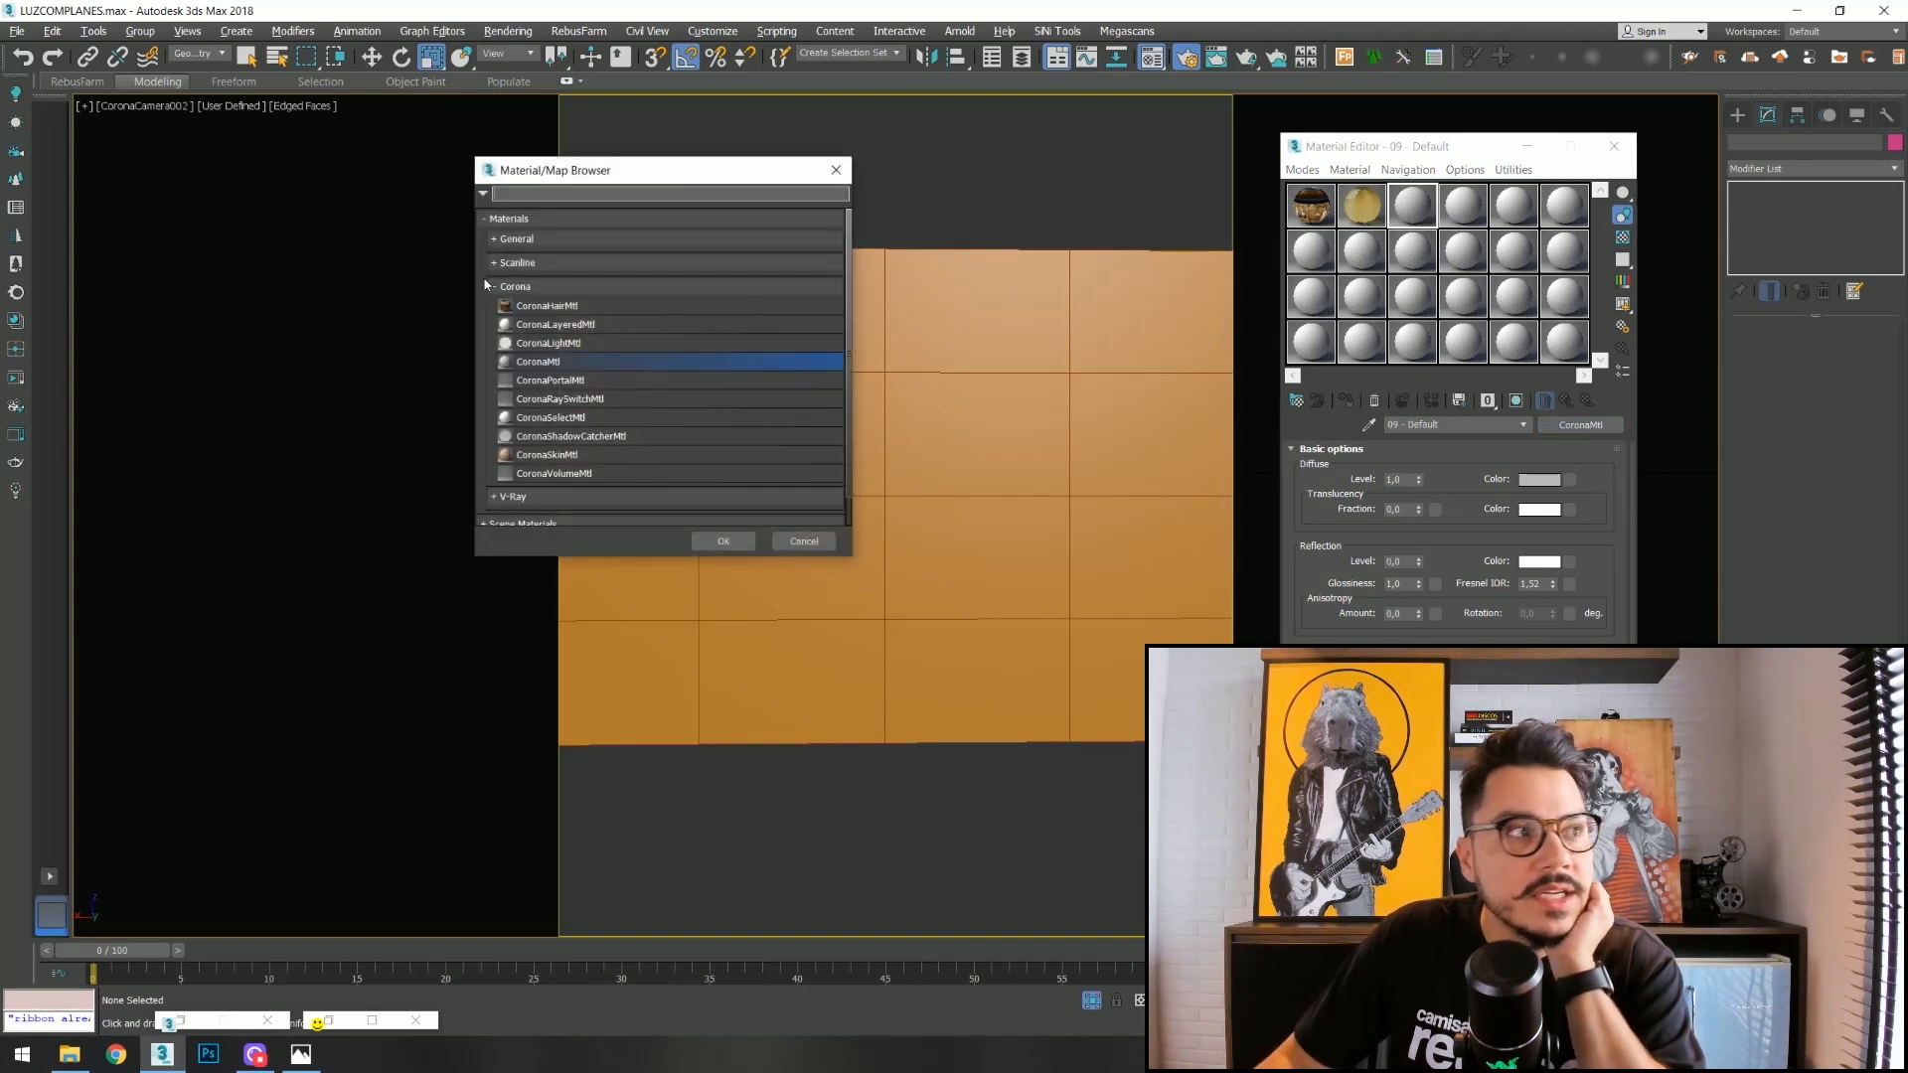
pyautogui.doubleClick(588, 349)
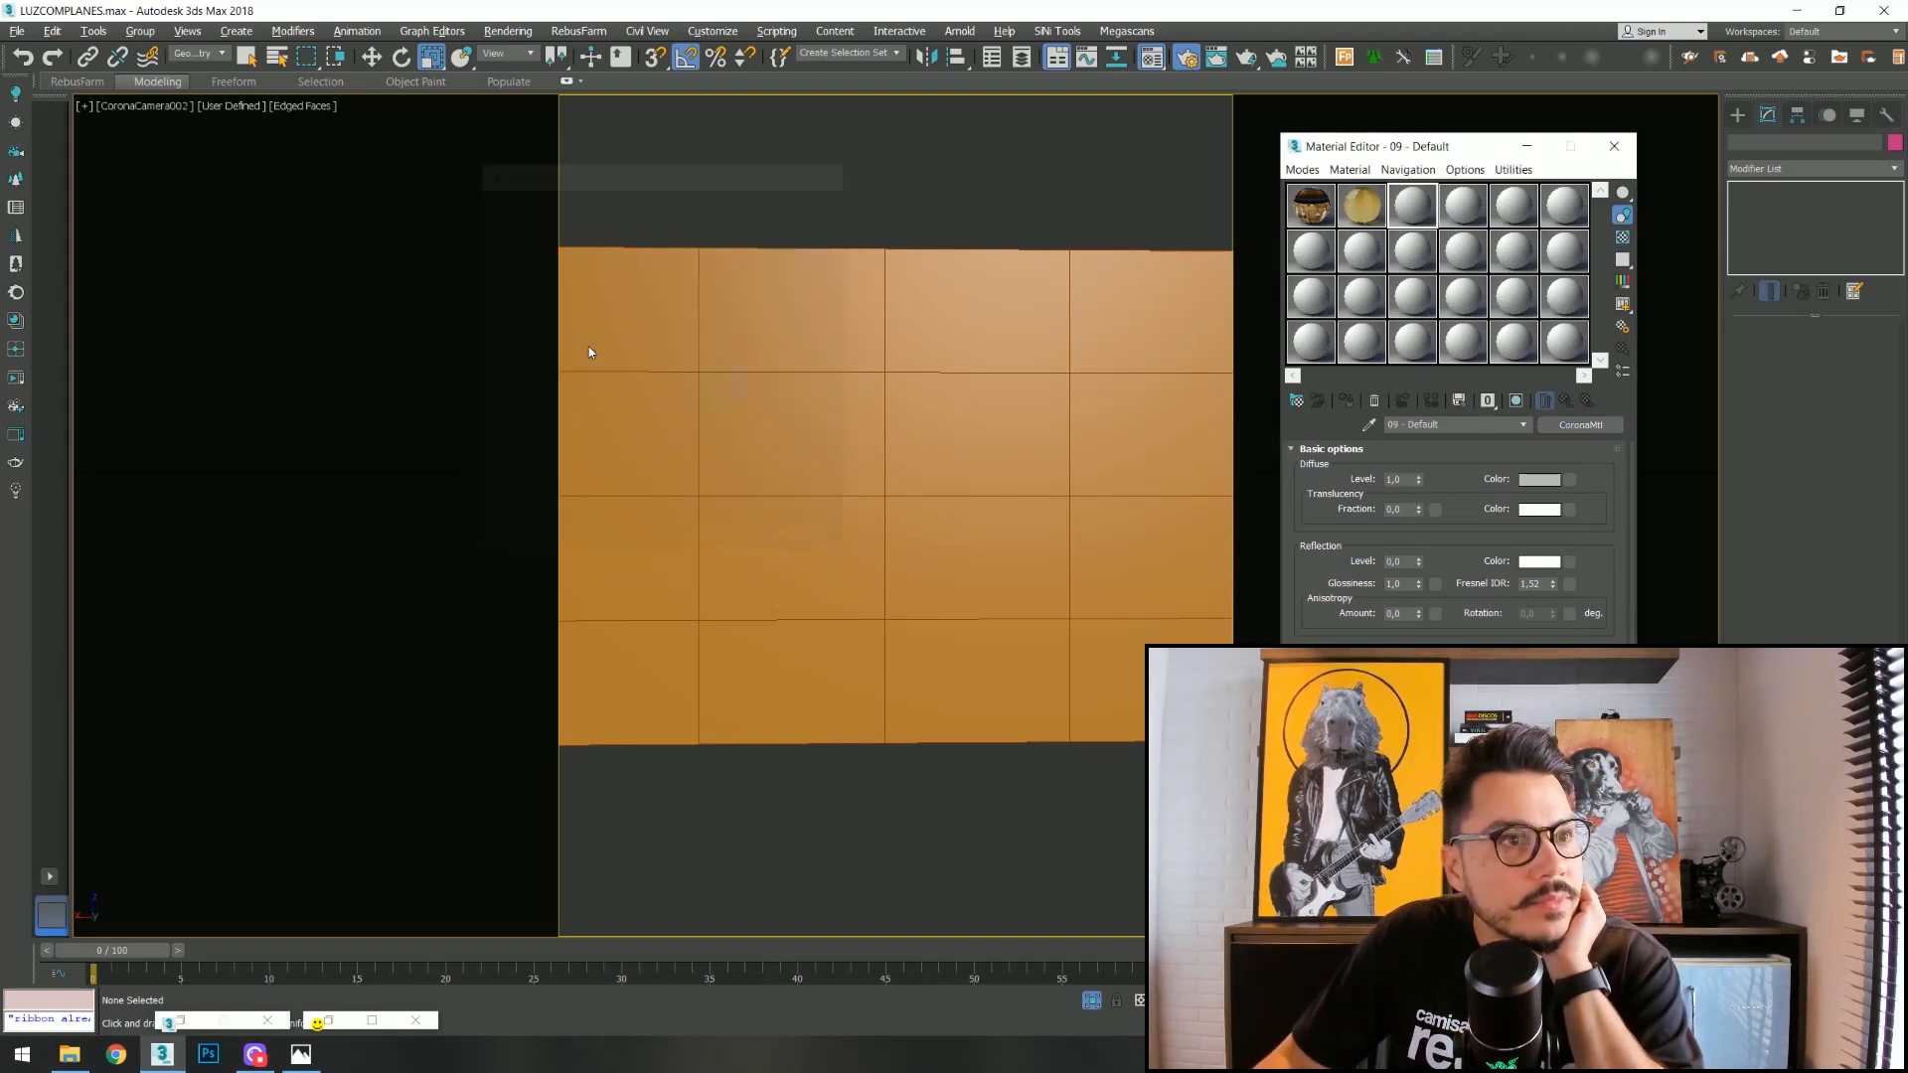
pyautogui.click(1115, 505)
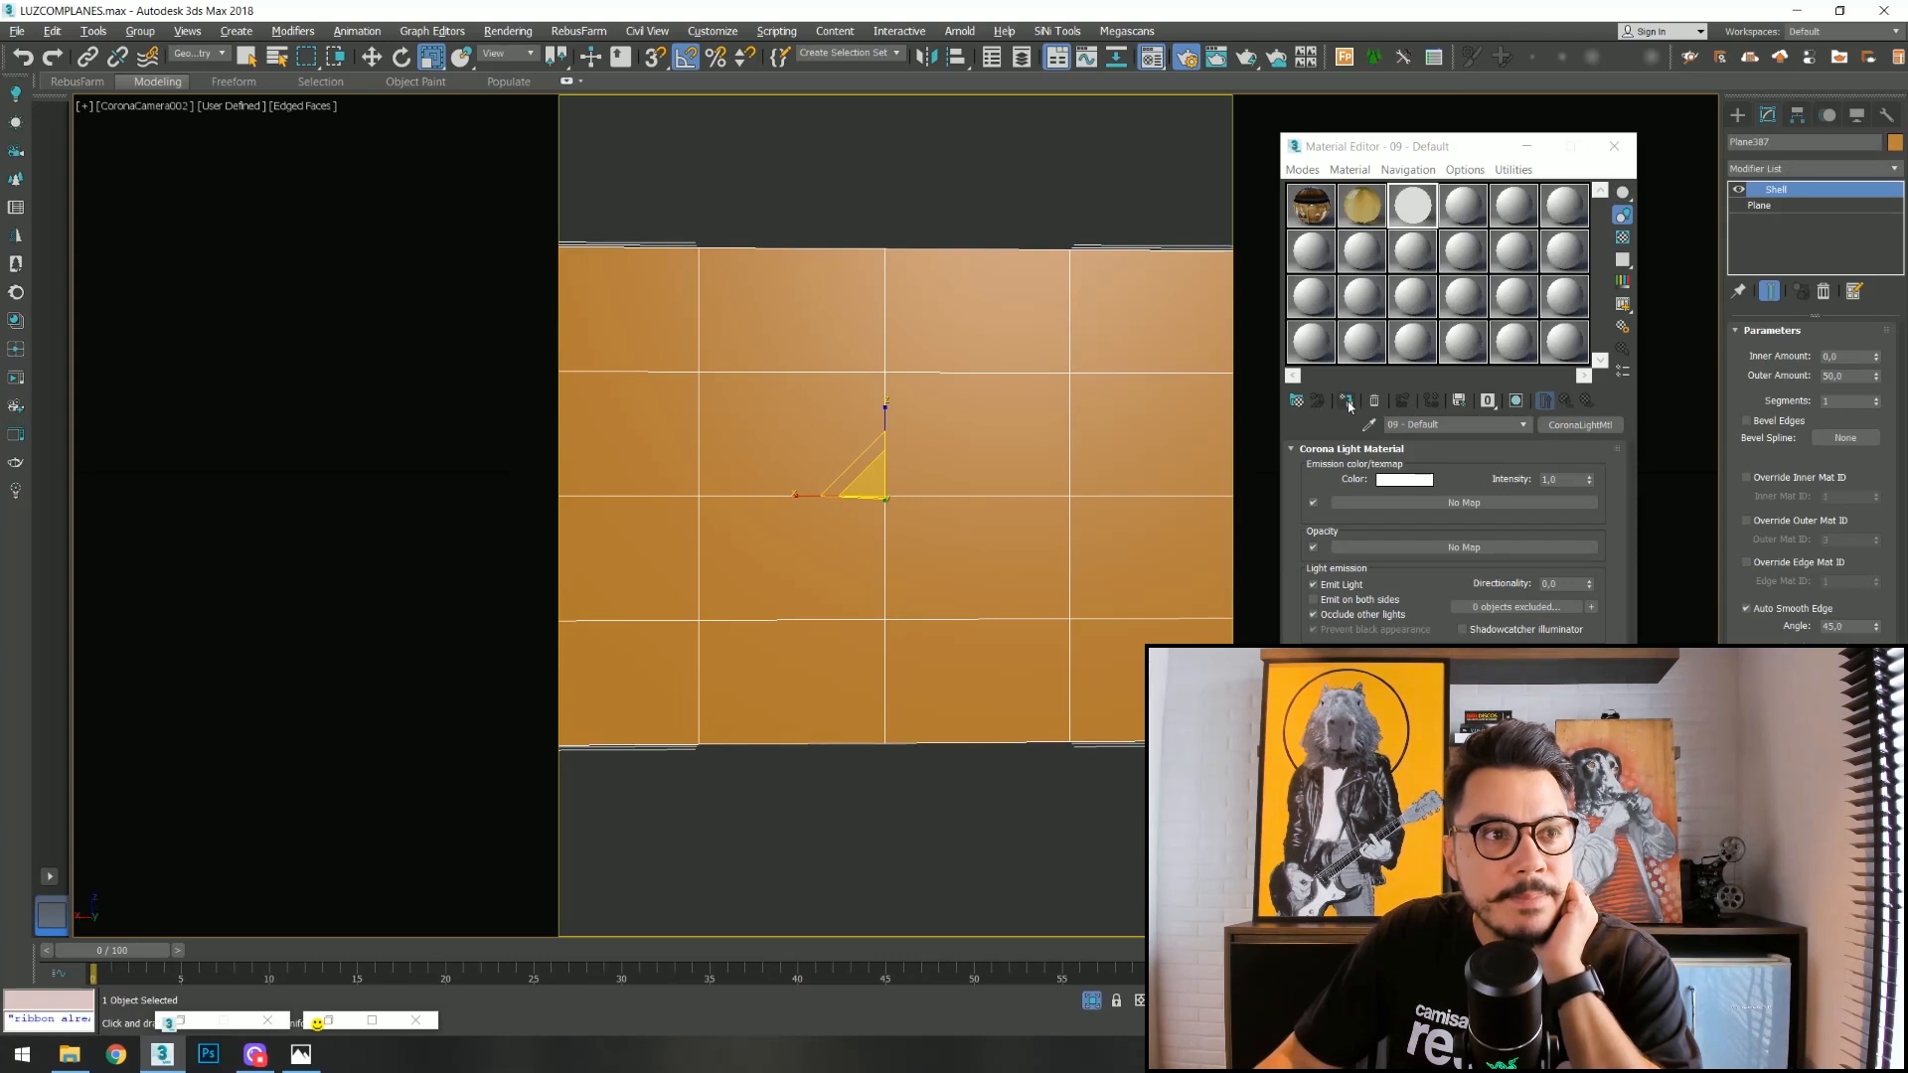
pyautogui.click(1347, 401)
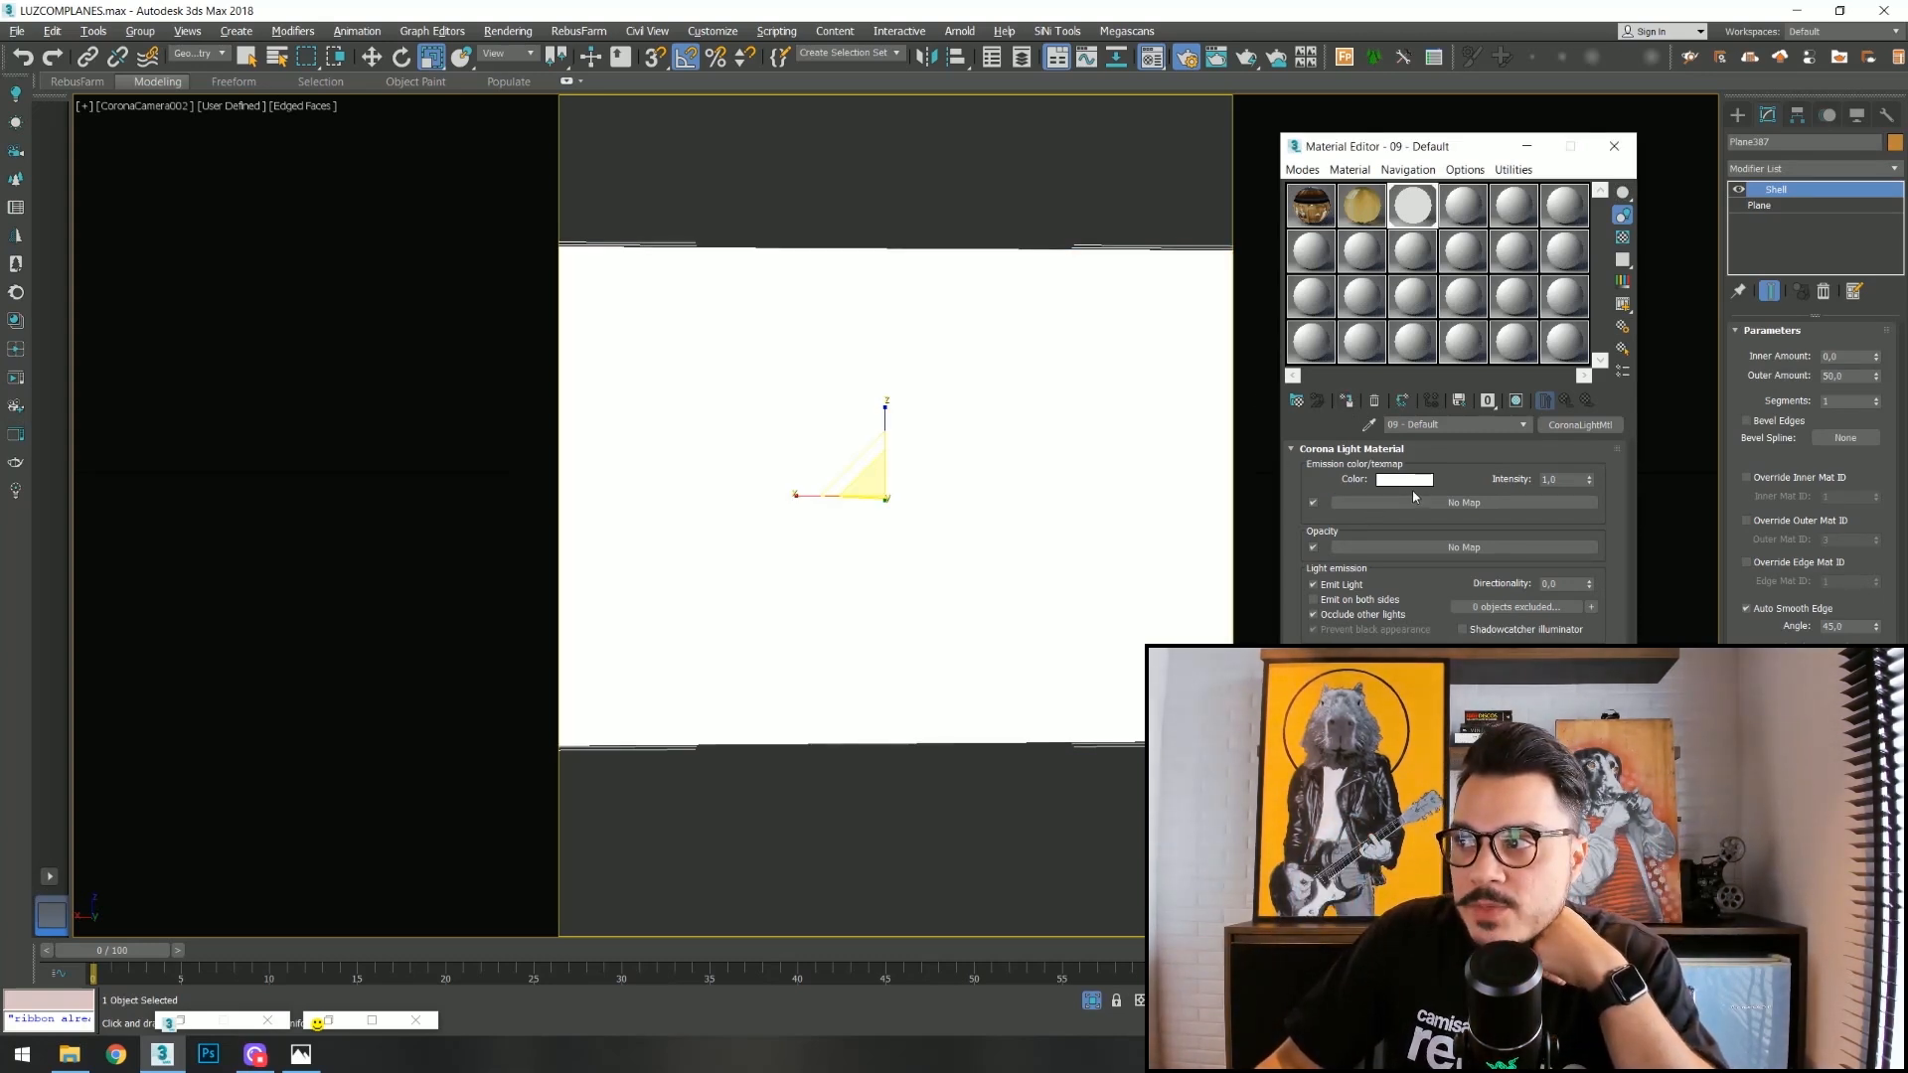
# Add a CoronaBitmap as the emission texture map of the Corona light material.
pyautogui.moveTo(1440, 148); pyautogui.dragTo(249, 115)
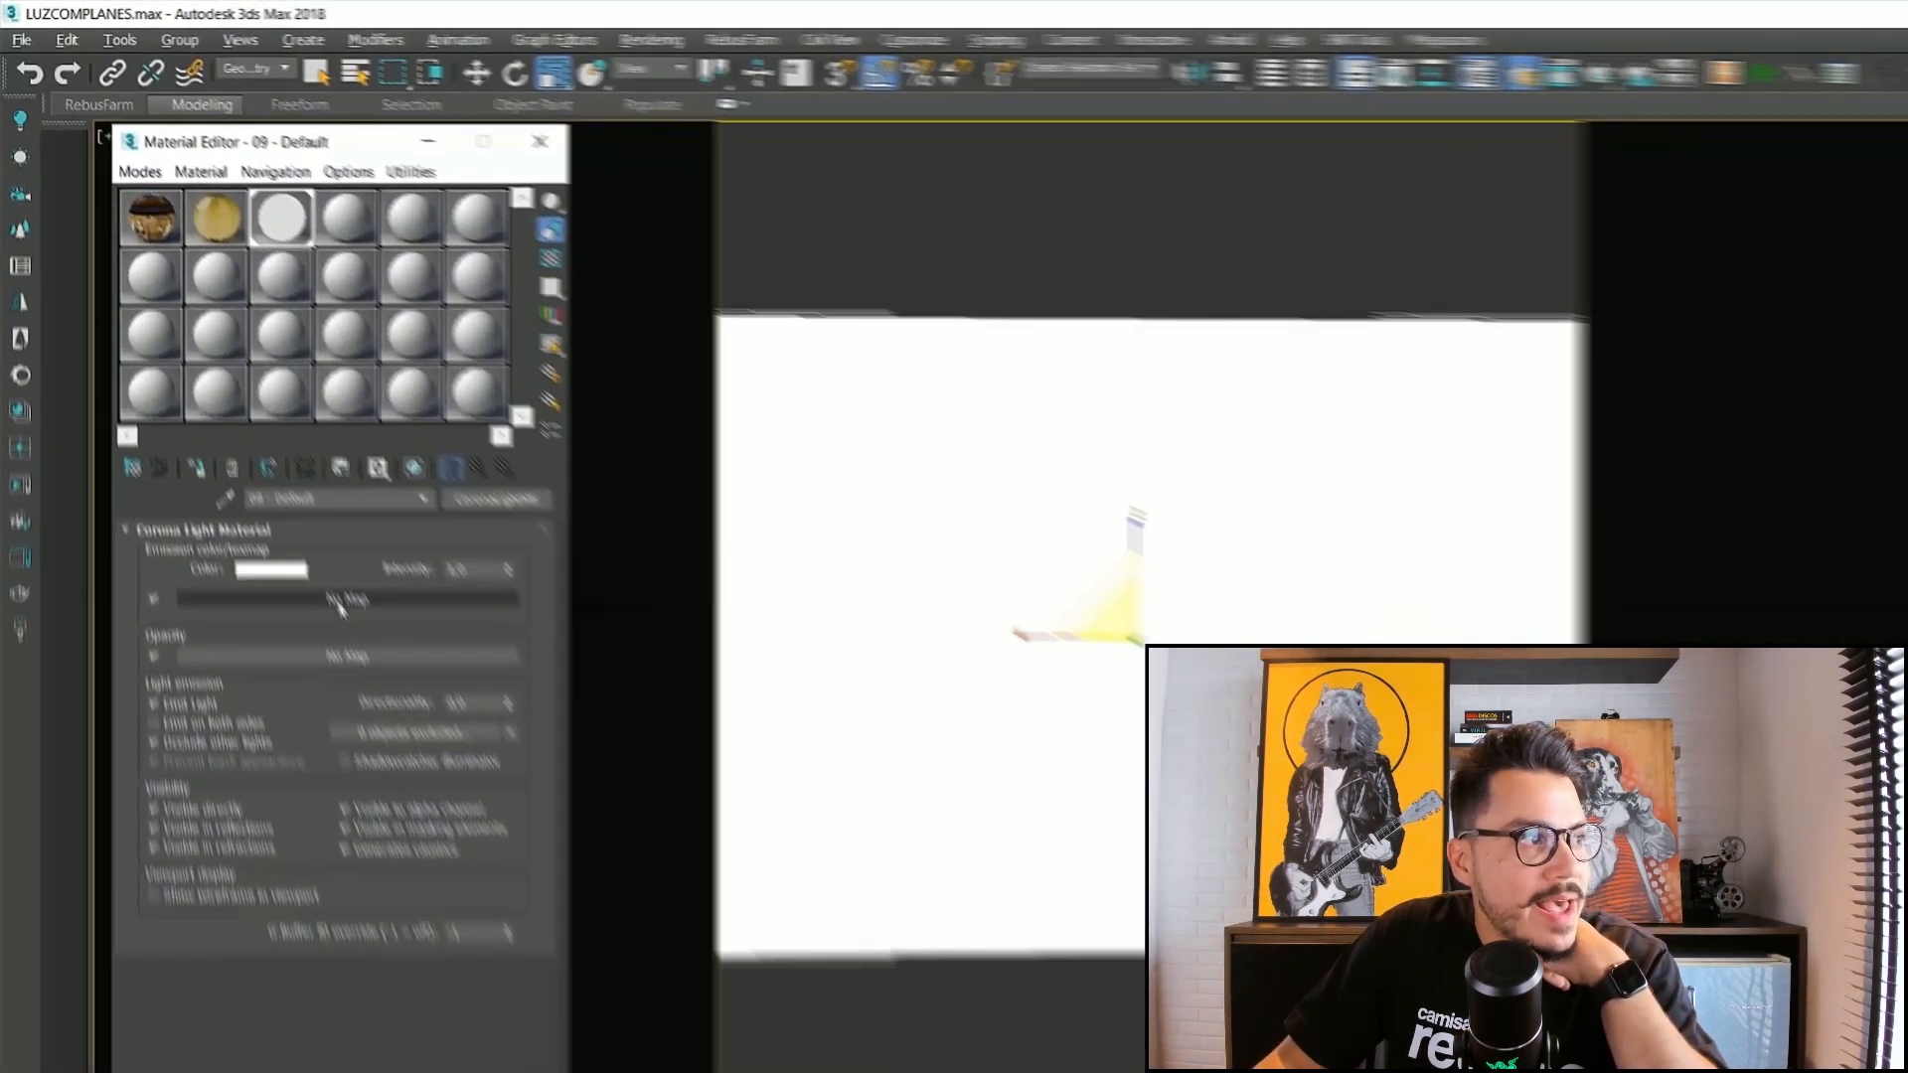
pyautogui.click(340, 600)
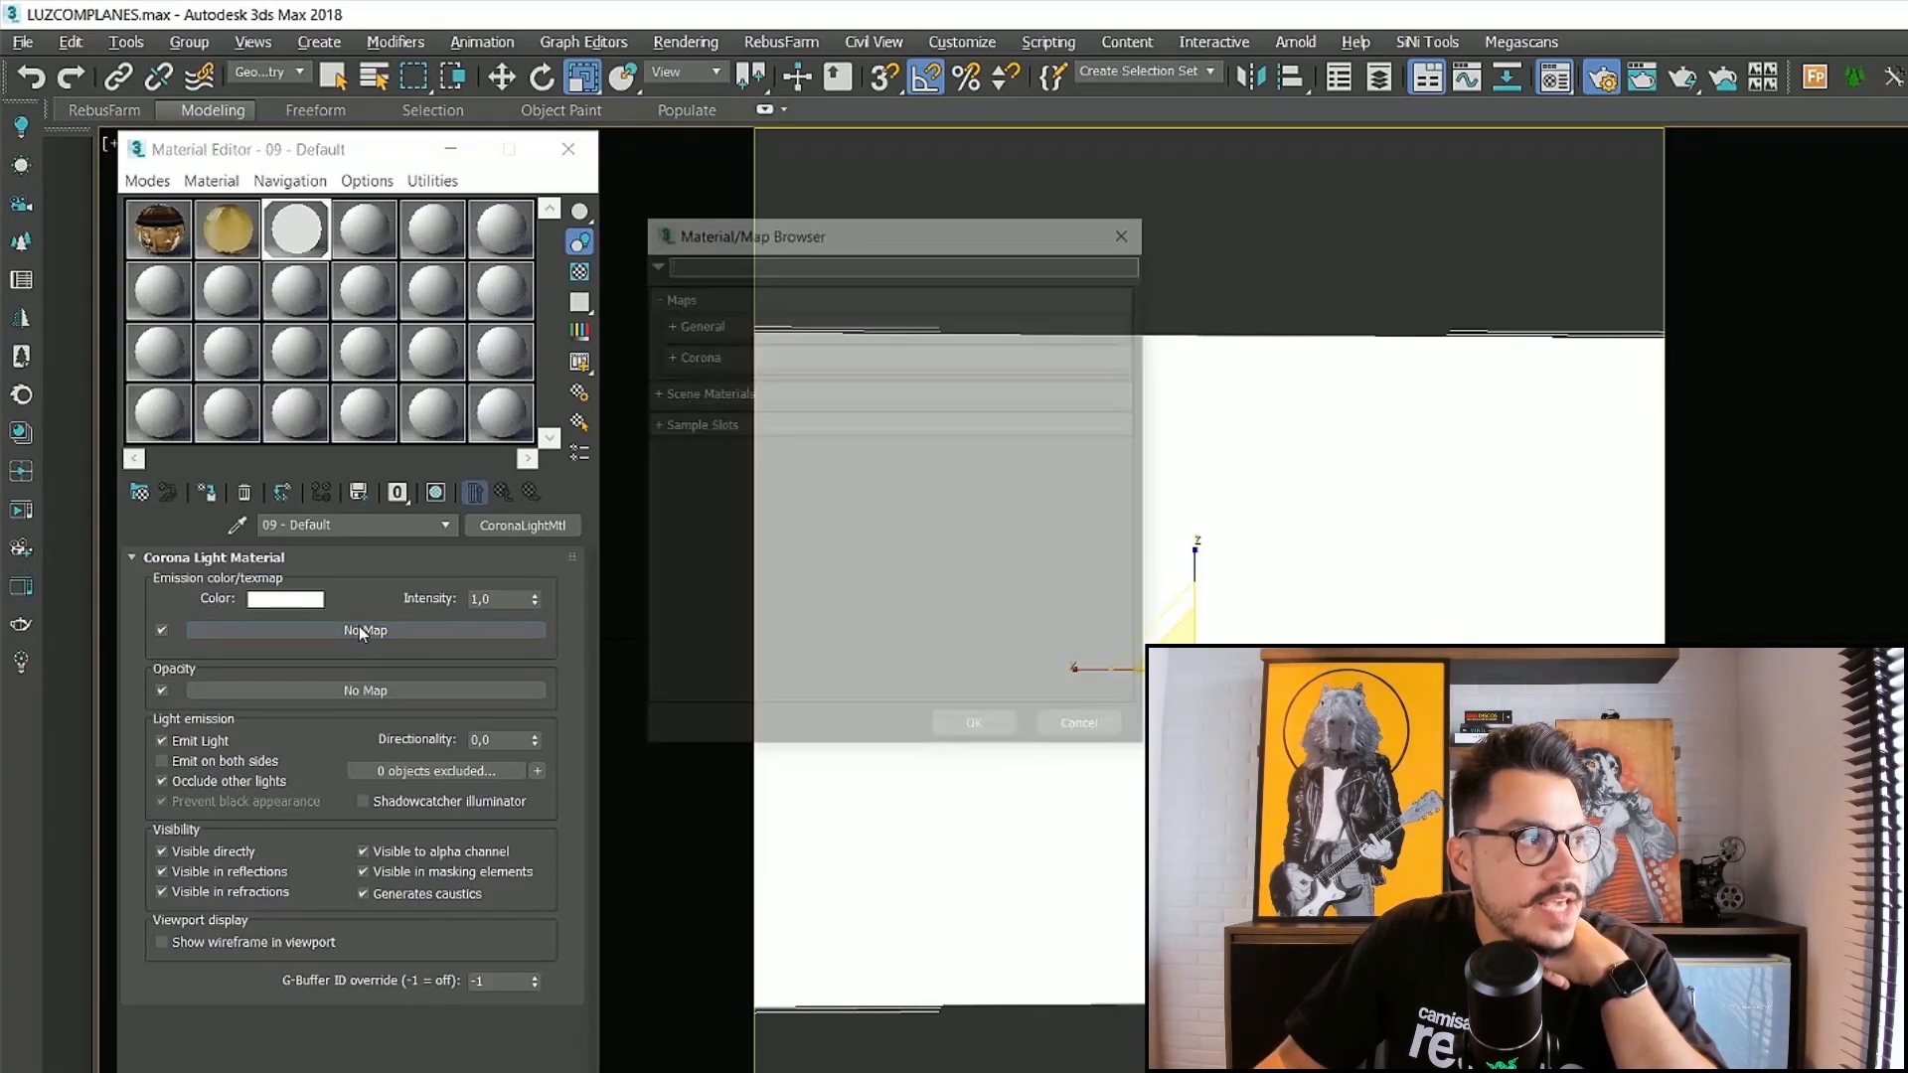
pyautogui.click(727, 338)
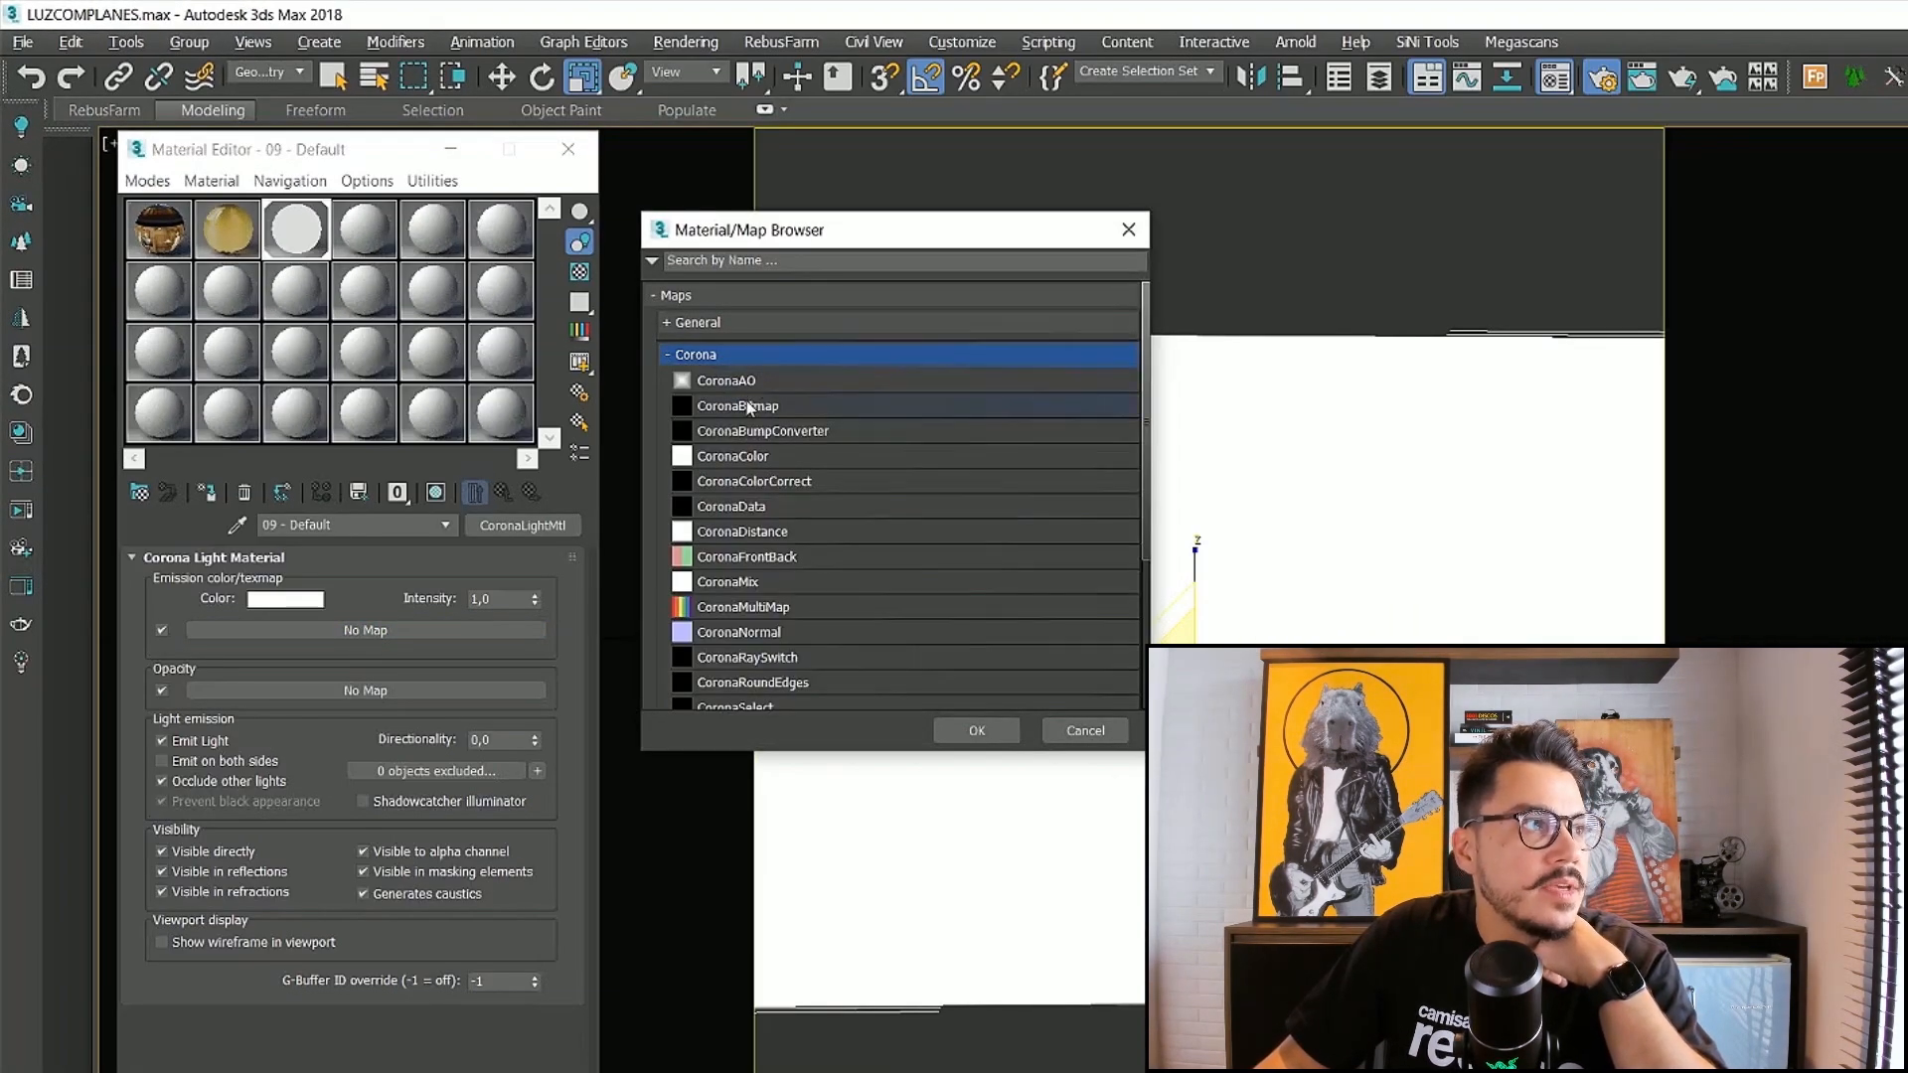
pyautogui.click(769, 330)
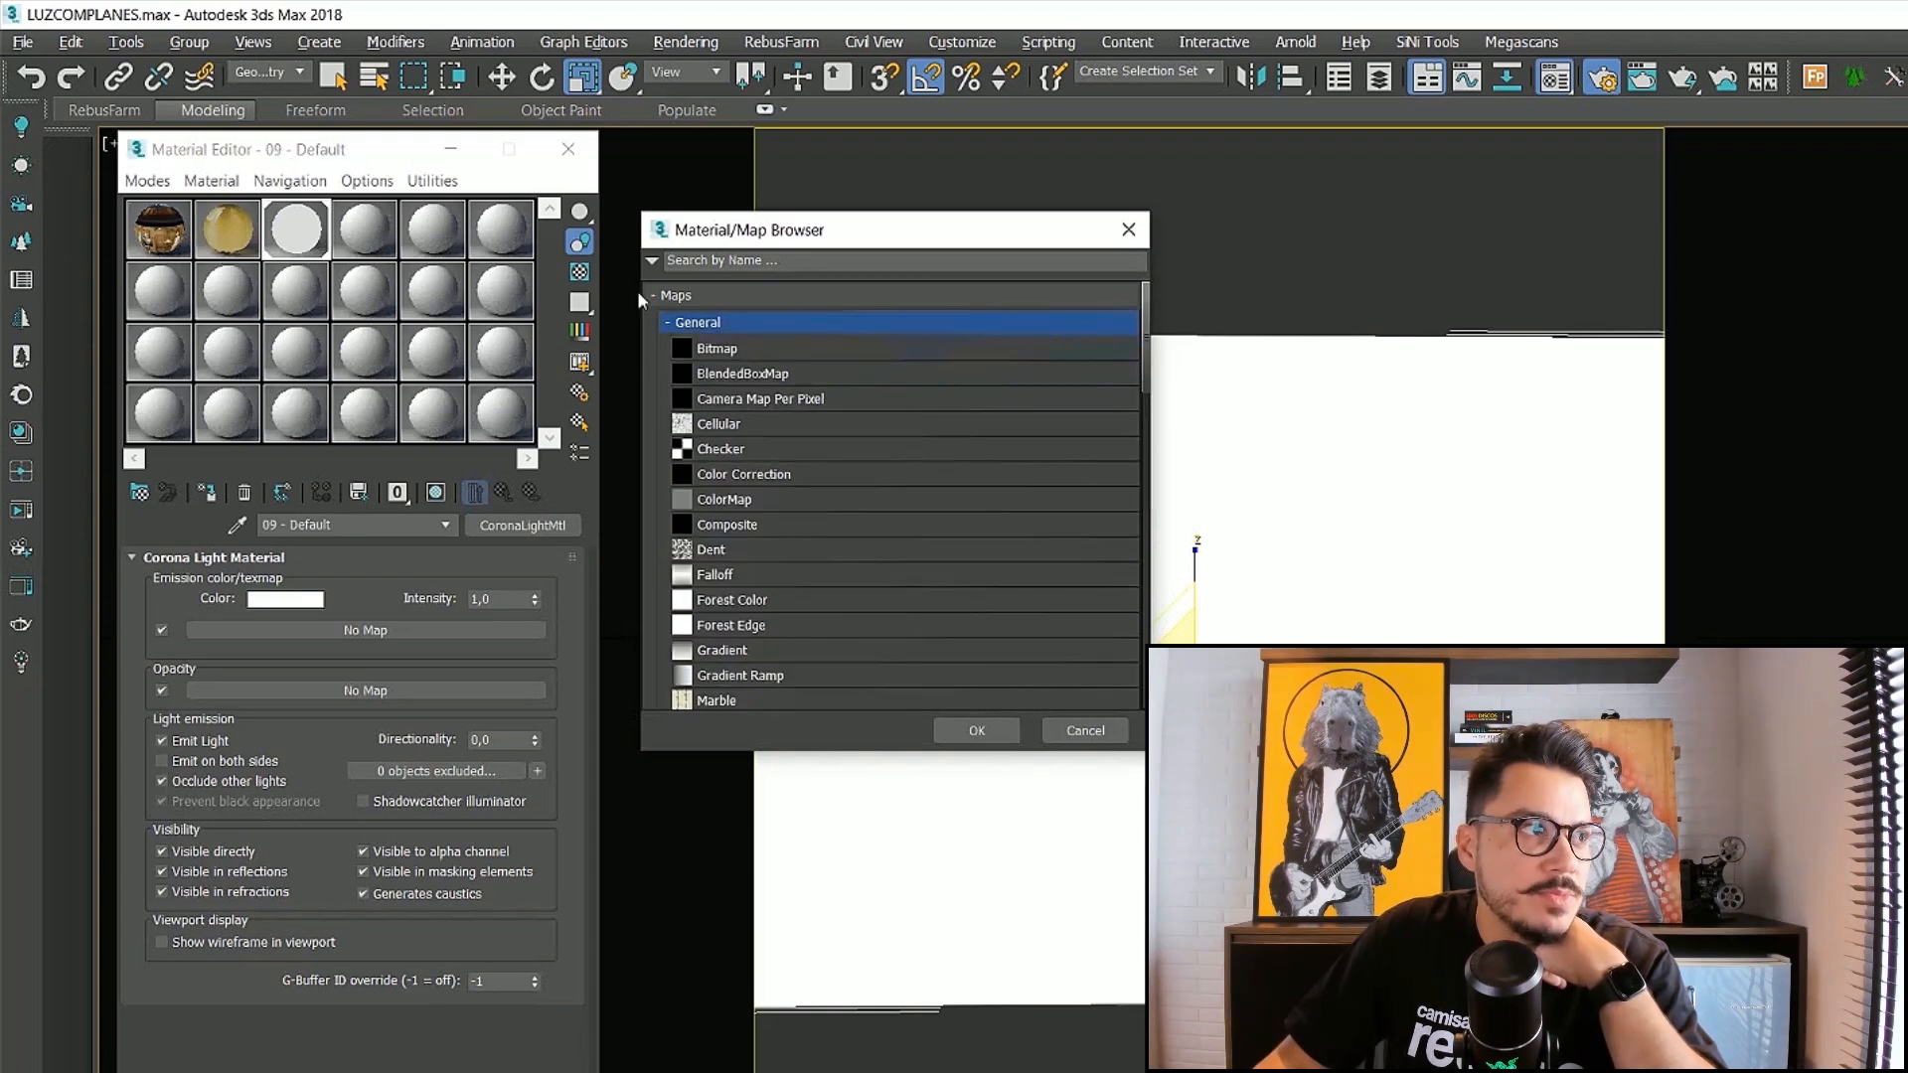
pyautogui.click(729, 323)
pyautogui.doubleClick(751, 408)
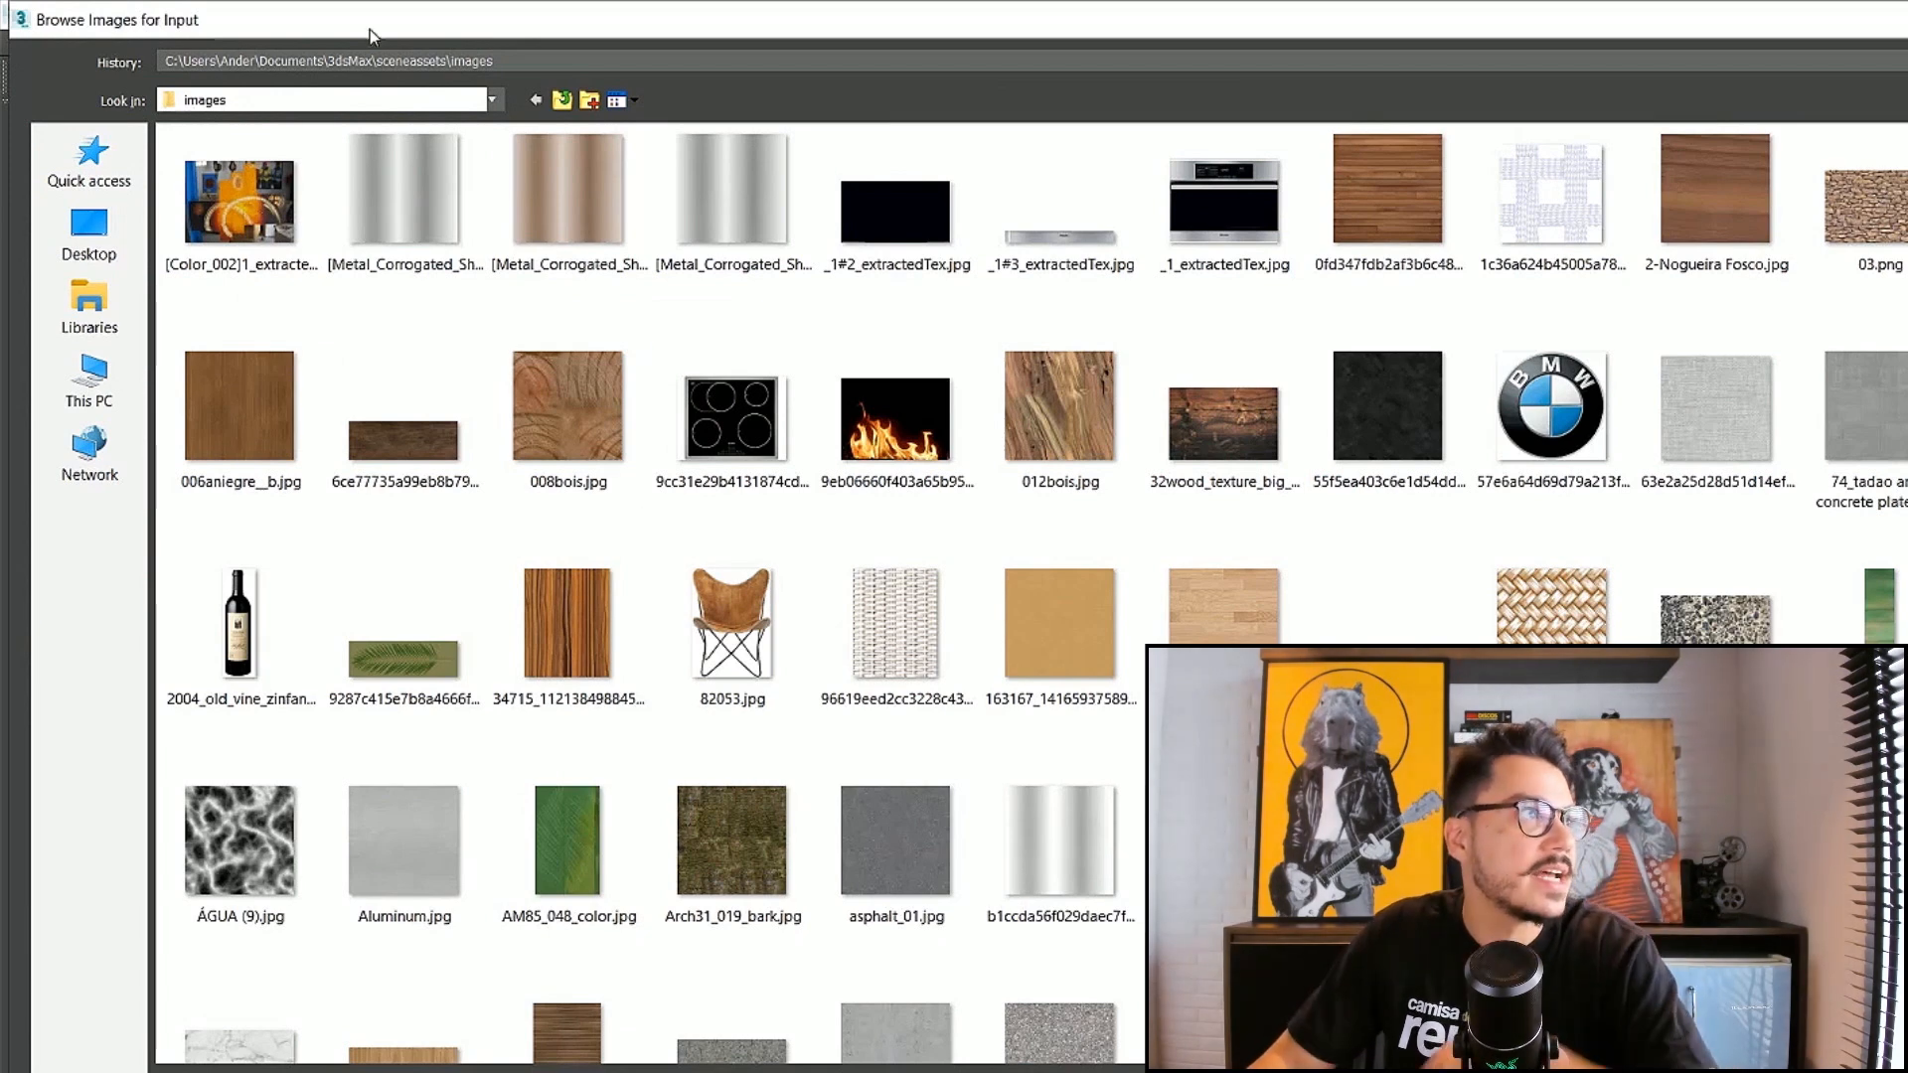
# Load the View-on-Mykonos photo from the 32 - LUZ COM PLANES folder into the bitmap and return to the light material.
pyautogui.click(343, 60)
pyautogui.click(320, 98)
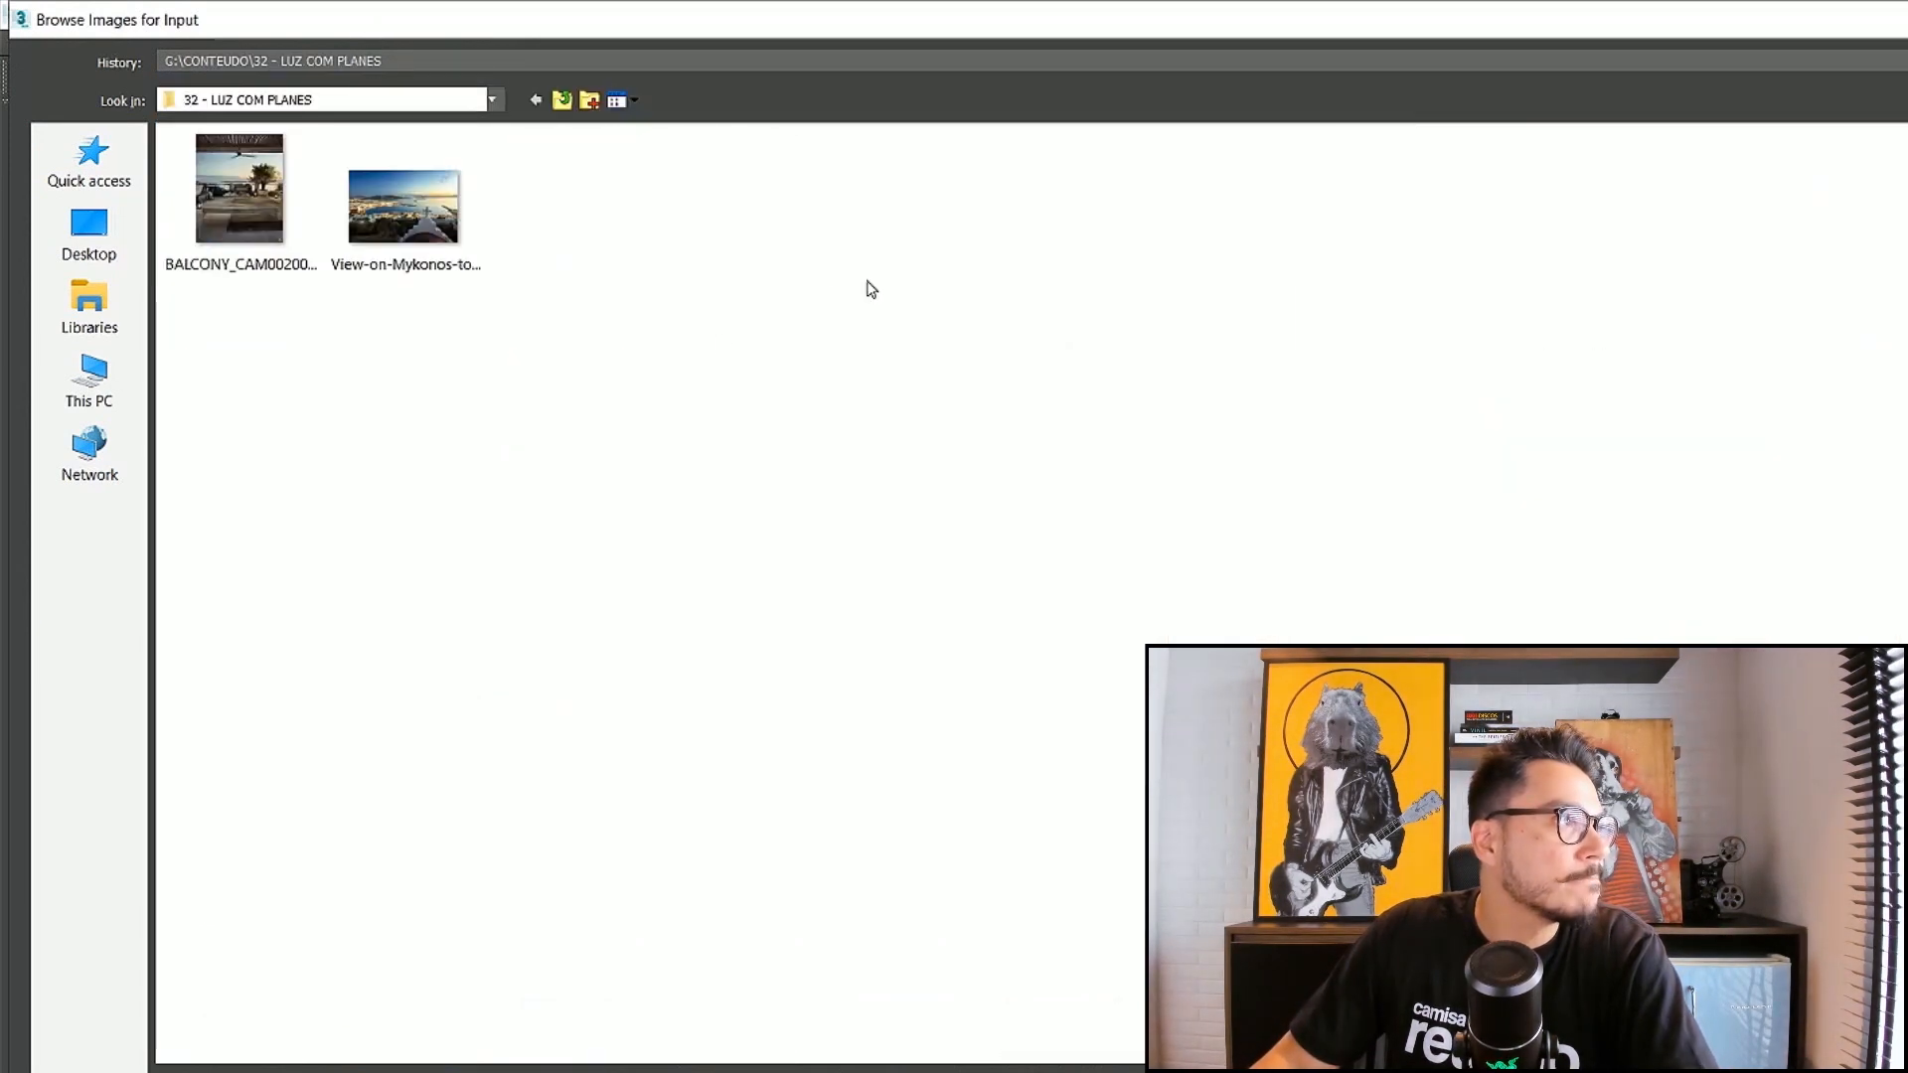
pyautogui.press('Return')
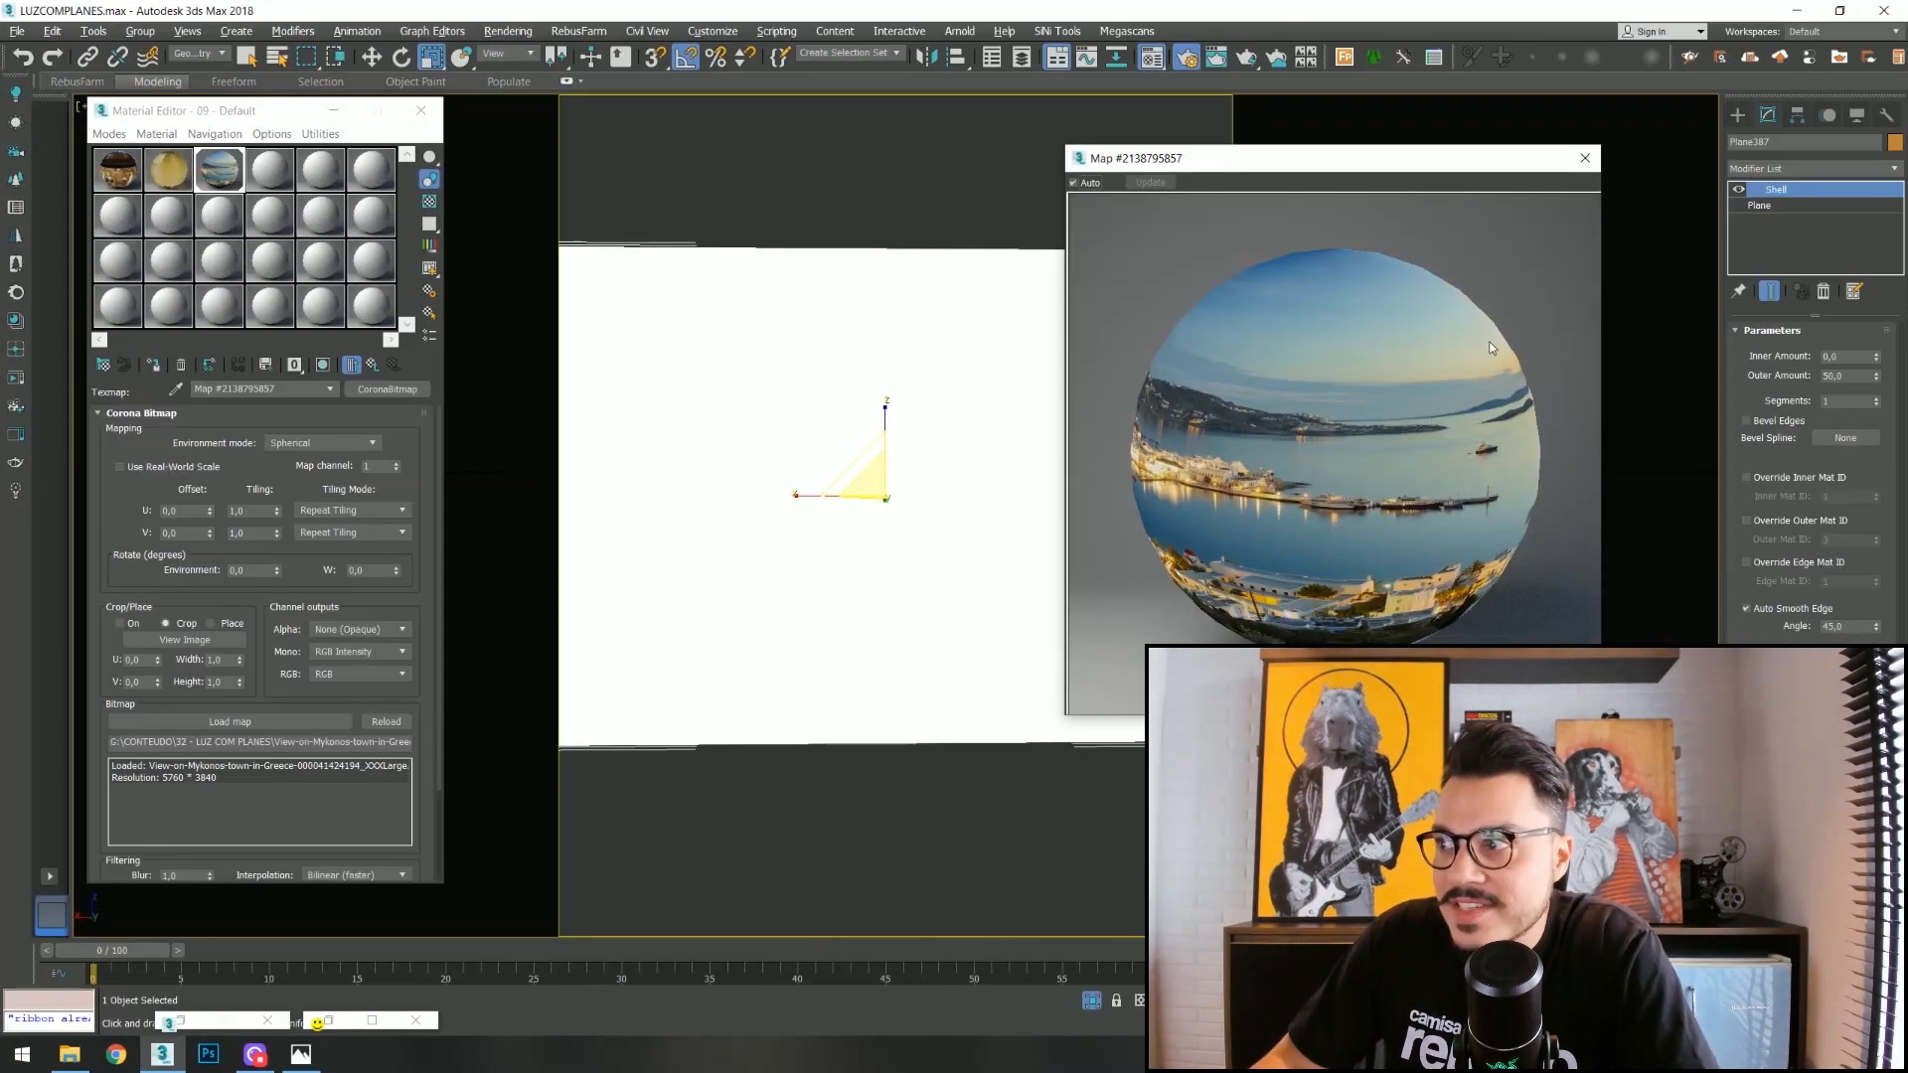
pyautogui.click(1585, 158)
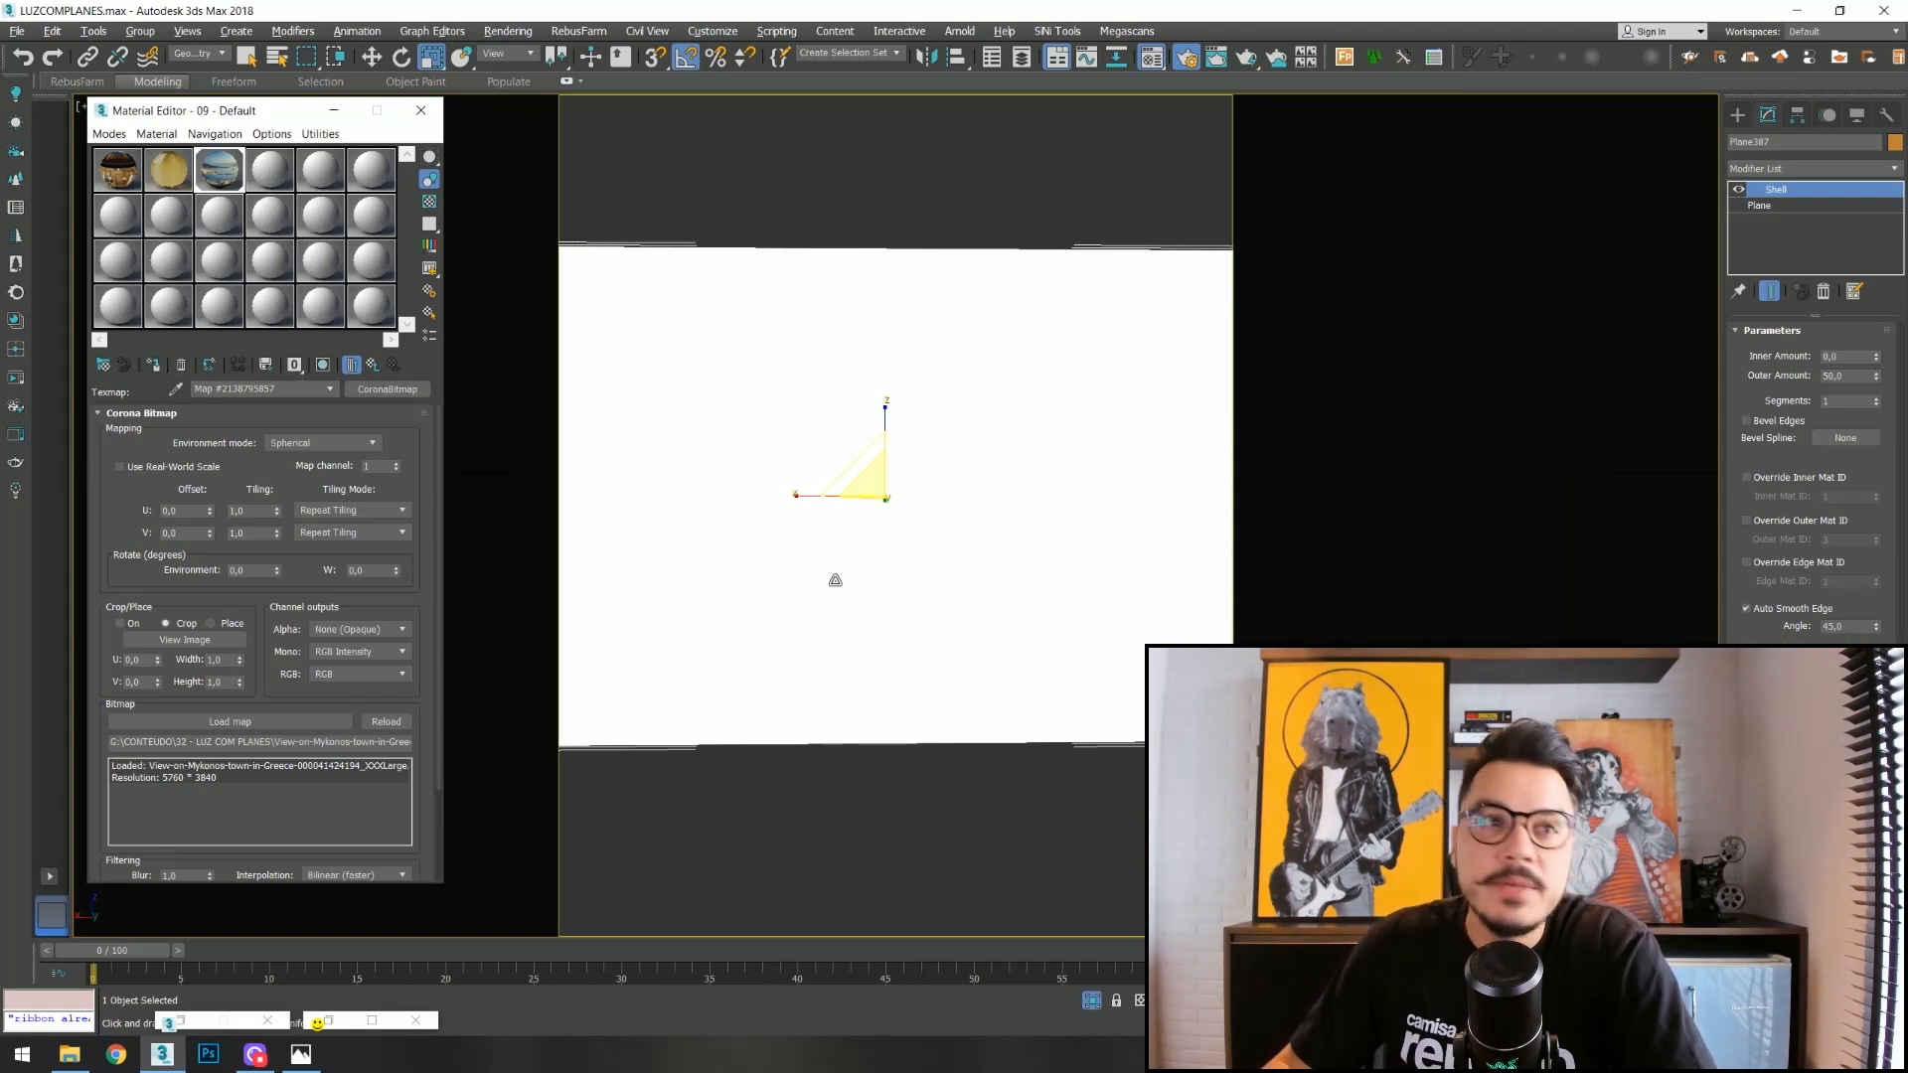
pyautogui.click(379, 369)
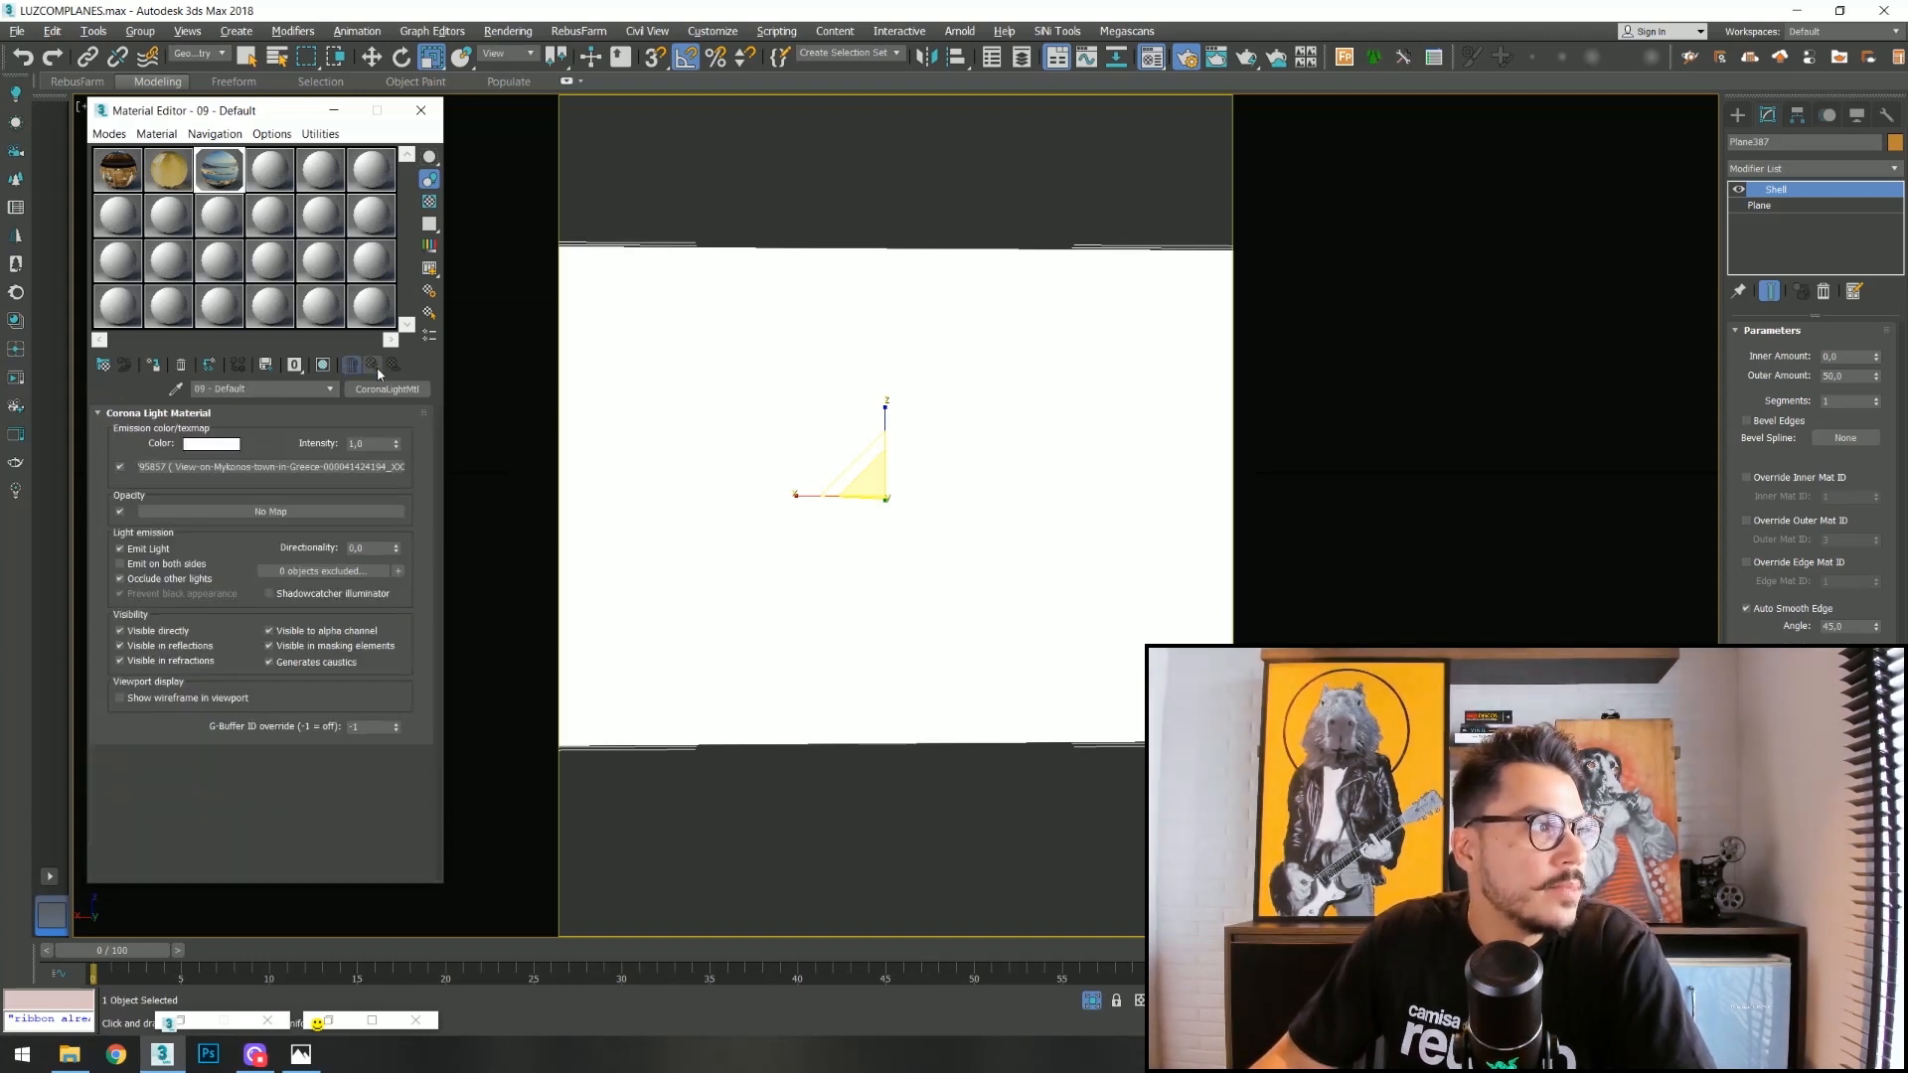
# Set the emission colour of the 09 - Default light material to black.
pyautogui.click(219, 447)
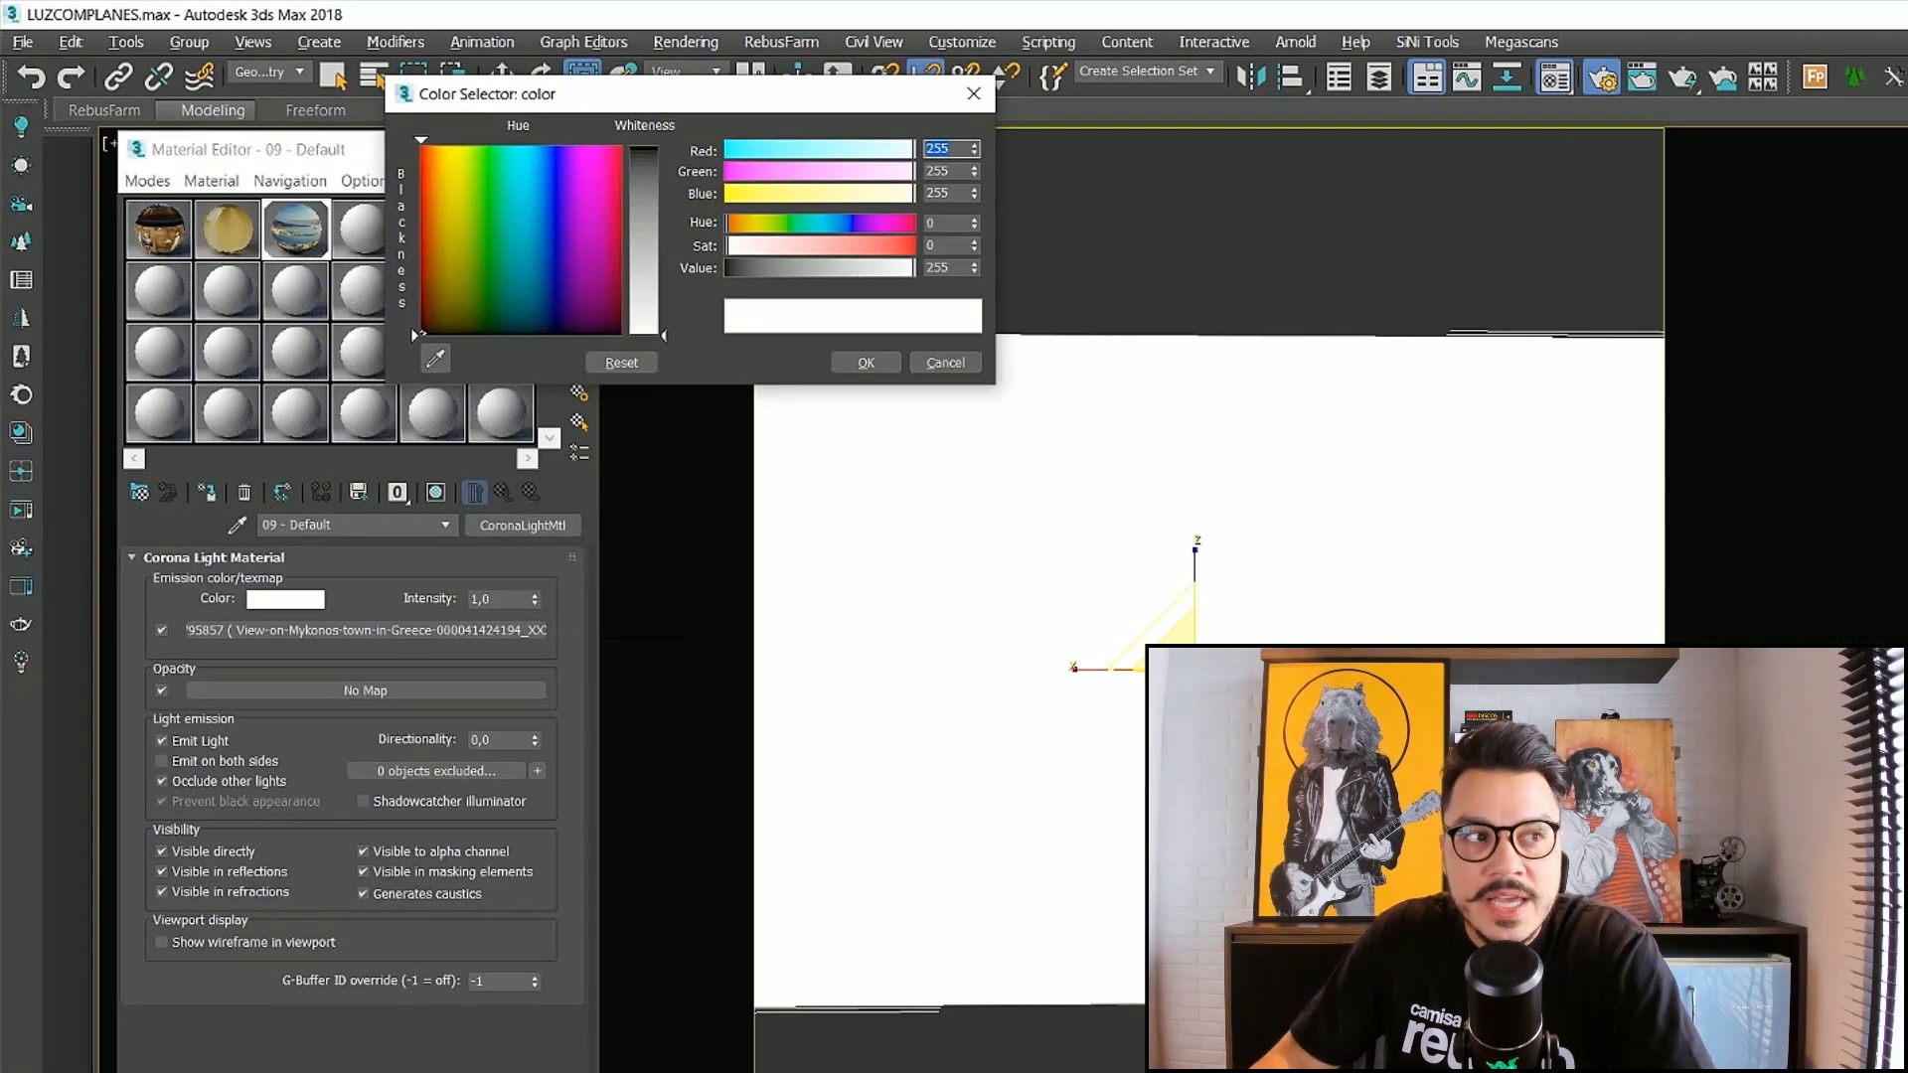
pyautogui.click(515, 125)
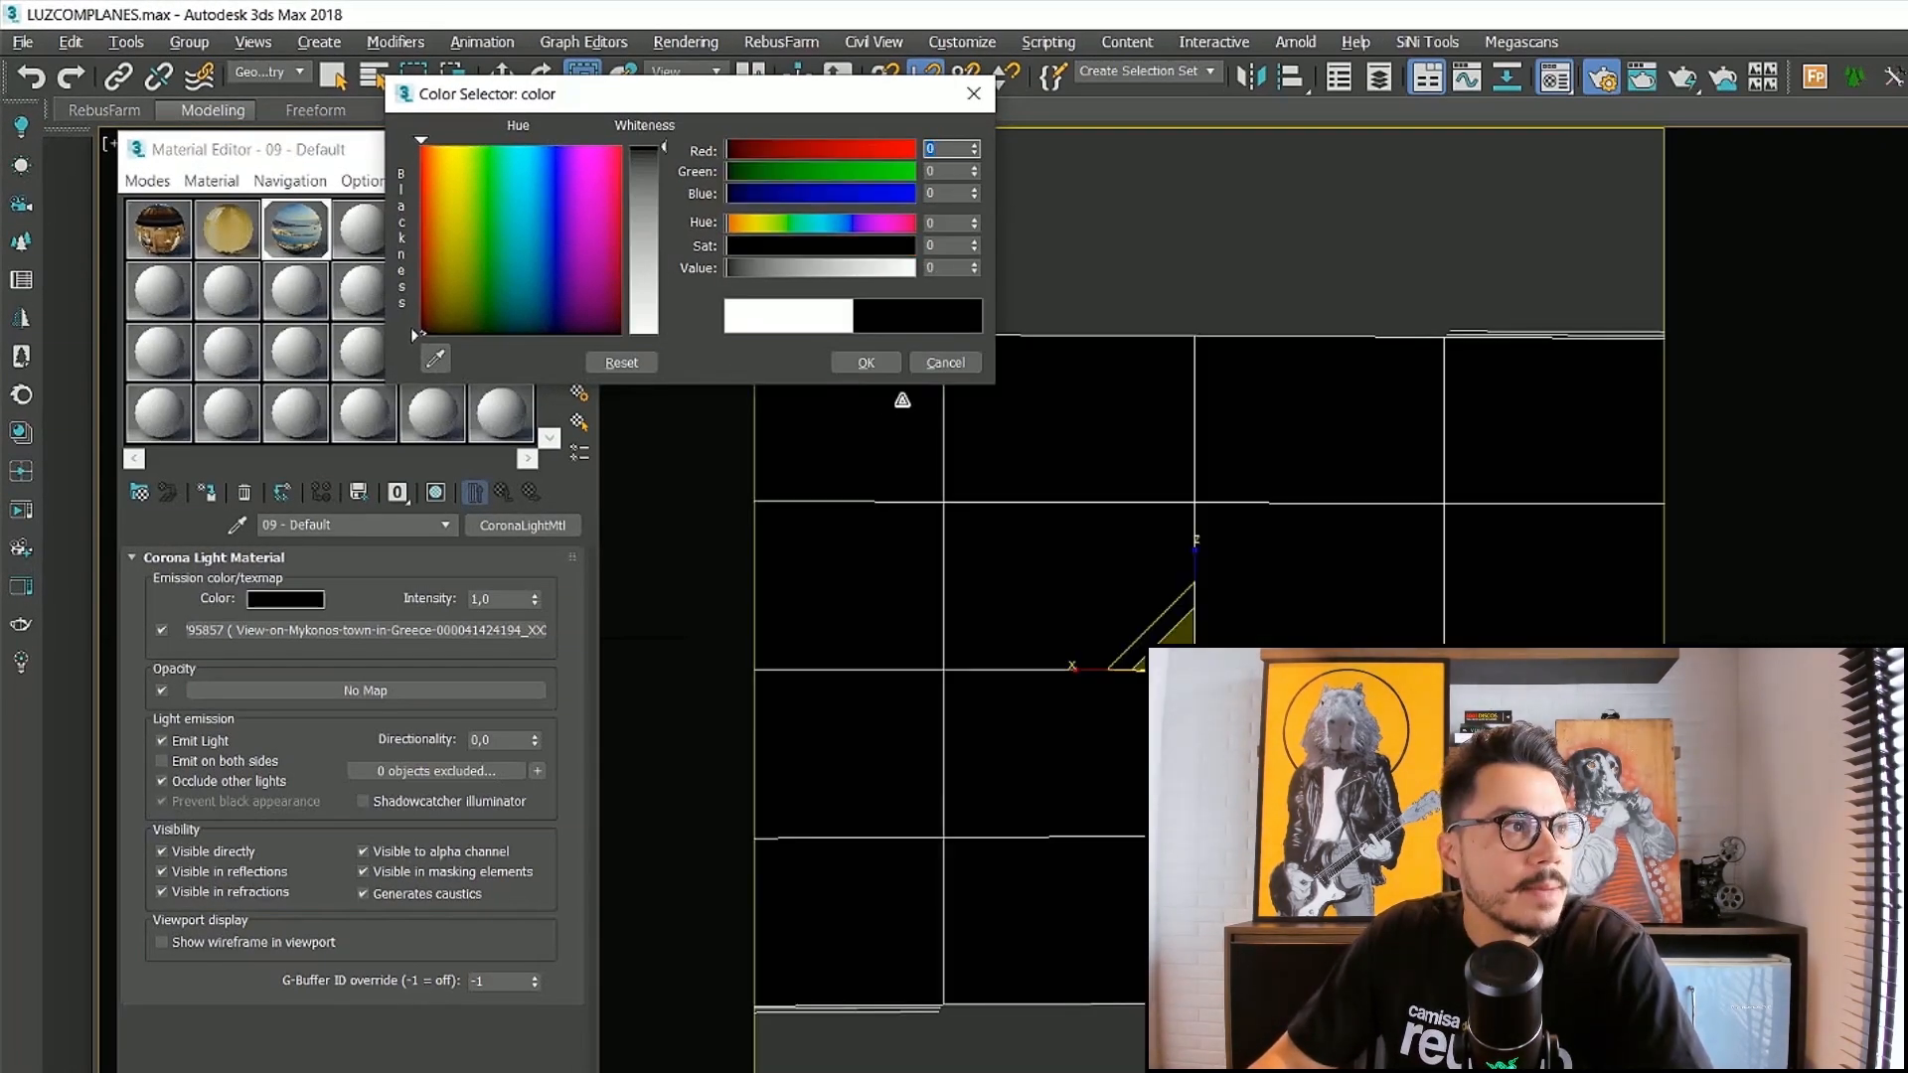
pyautogui.click(866, 362)
# Show the Mykonos emission bitmap on the plane in the shaded viewport and return to the light material.
pyautogui.click(396, 630)
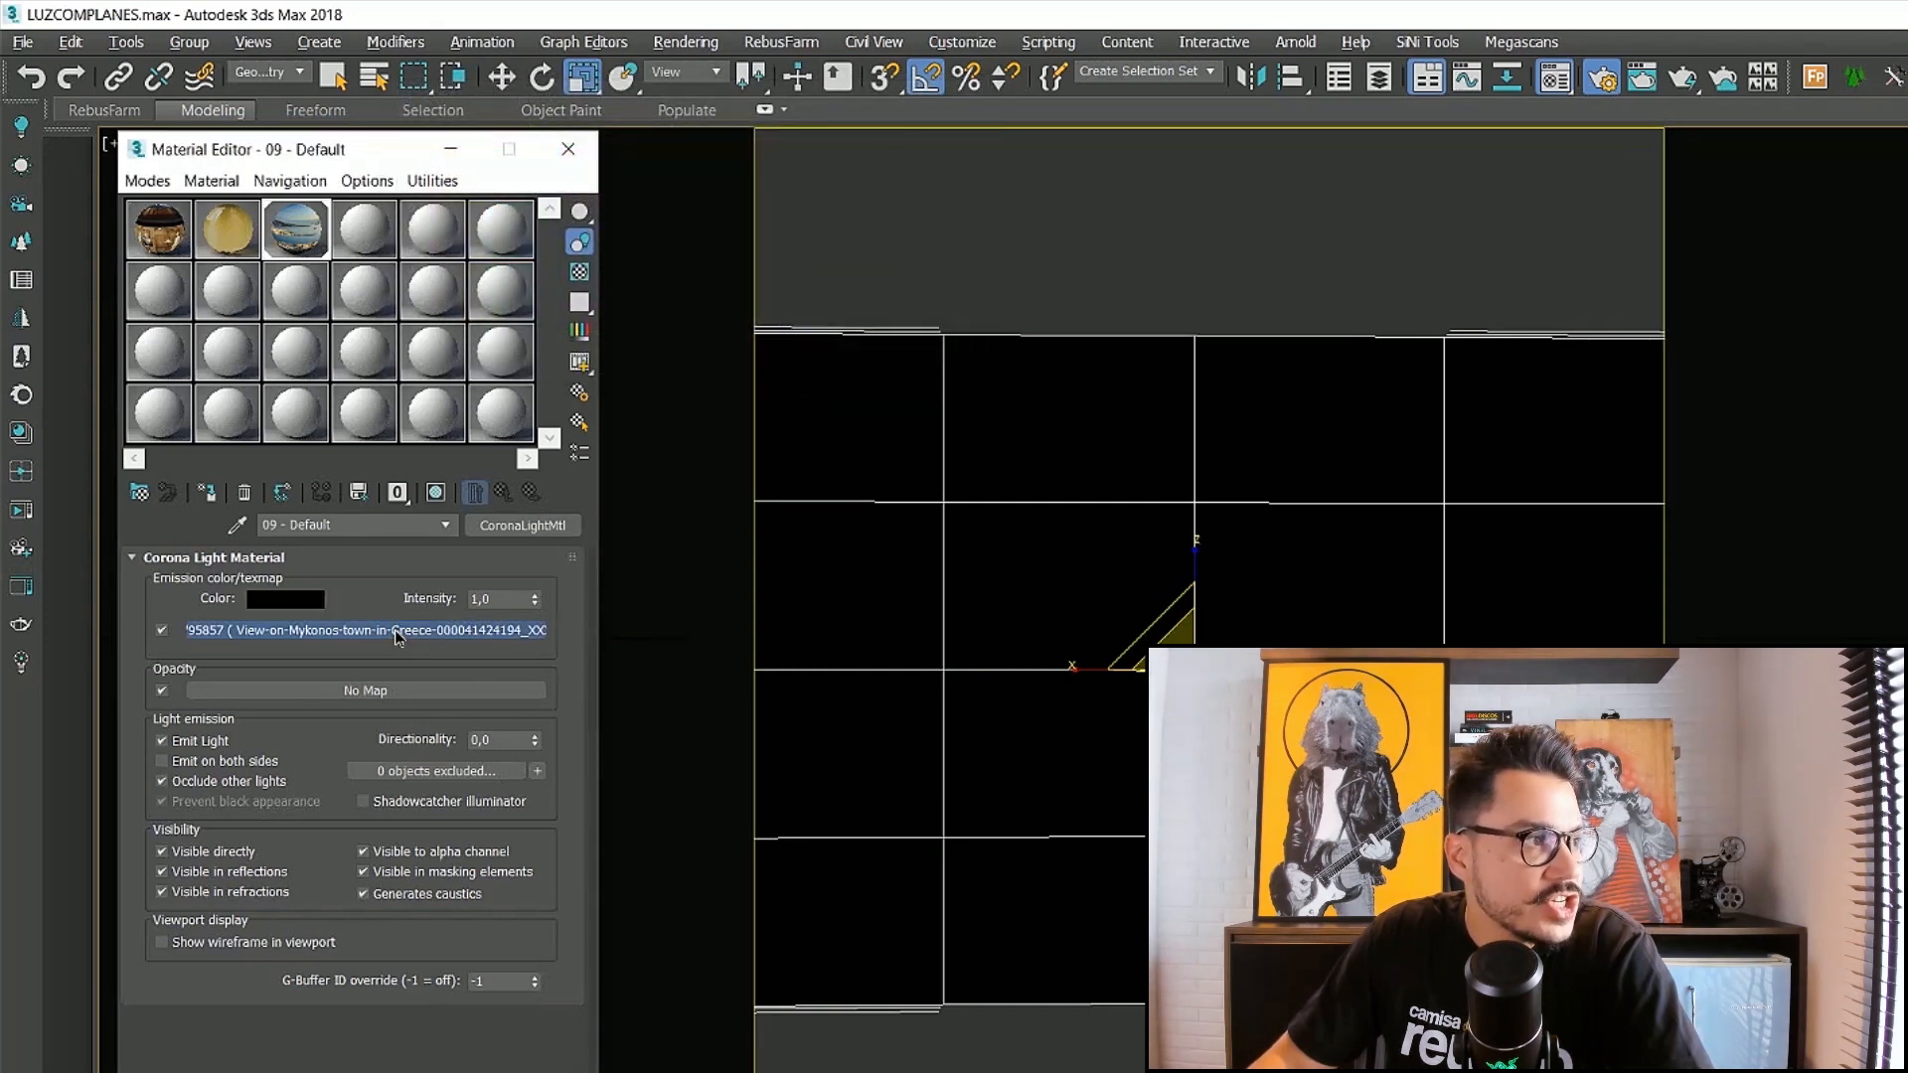
pyautogui.click(436, 493)
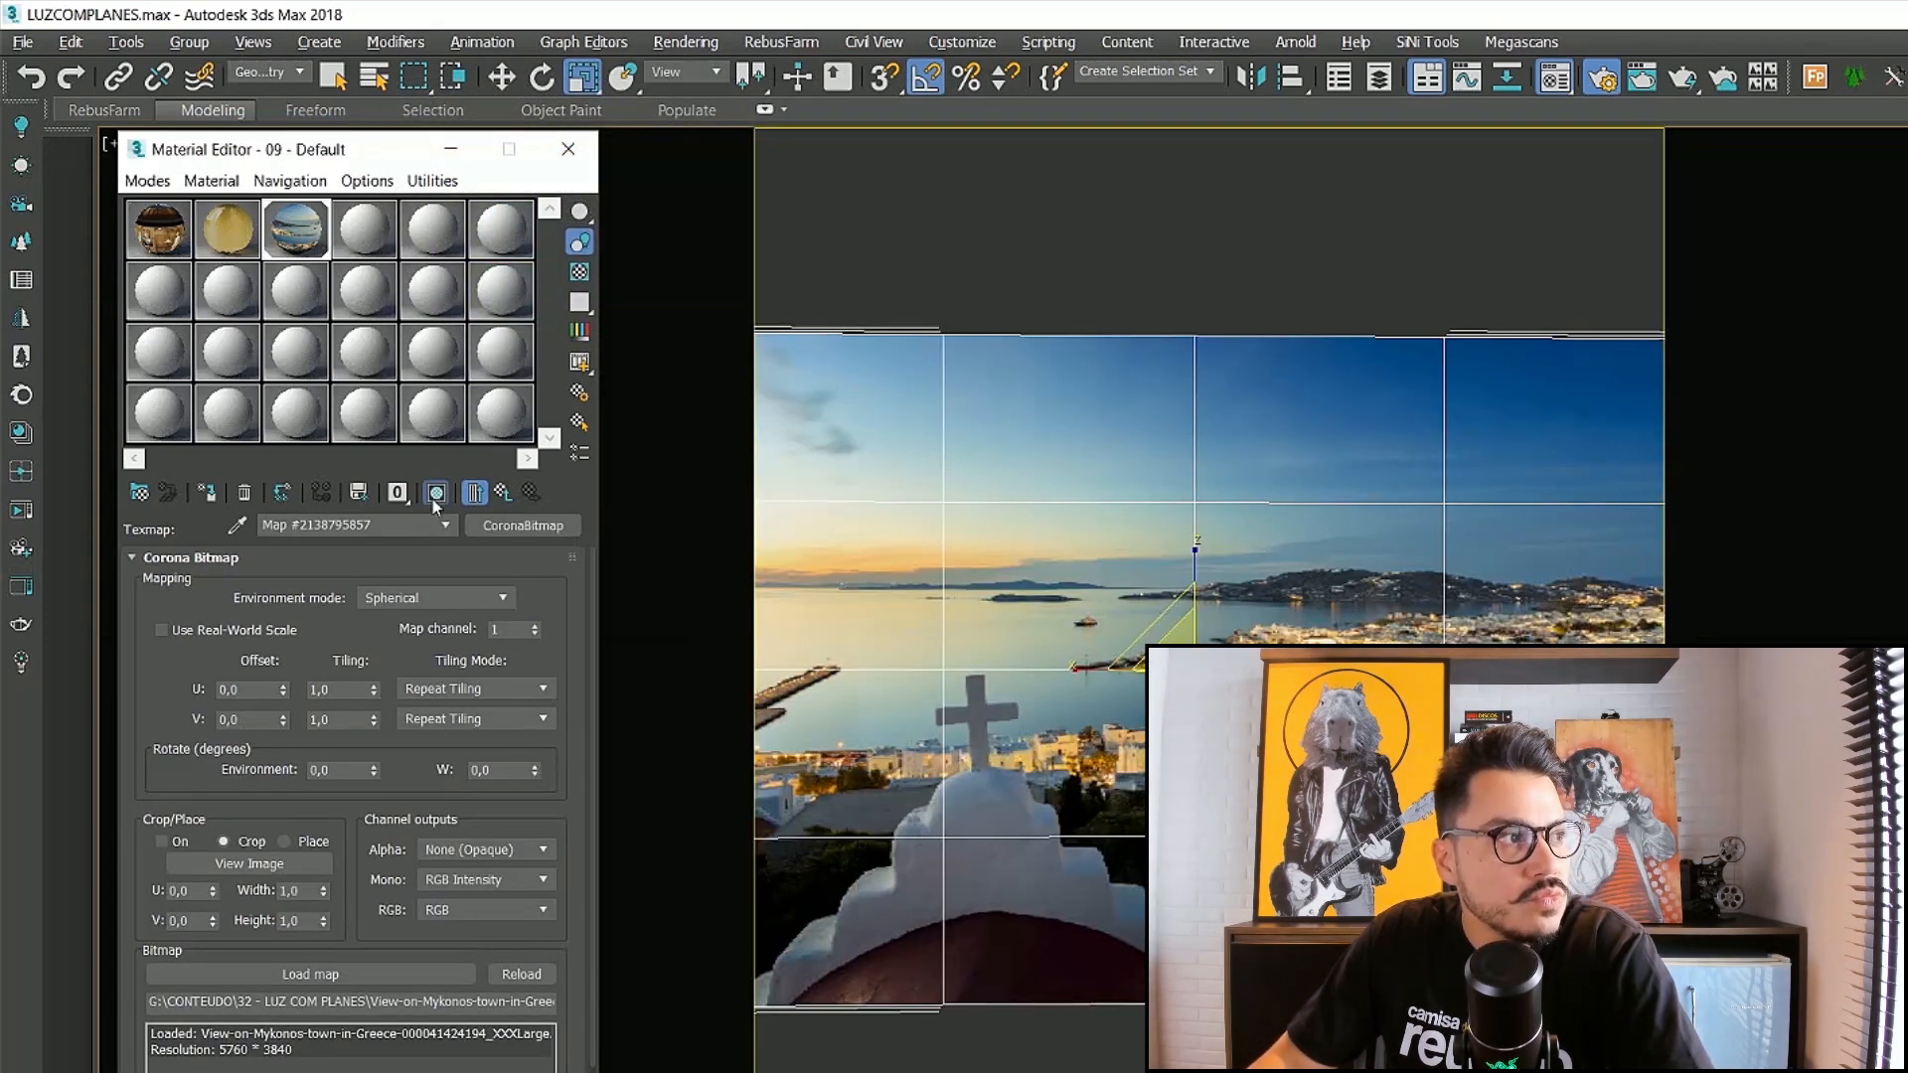
pyautogui.click(504, 494)
# Try a white emission colour on the light material, then return it to black.
pyautogui.click(288, 601)
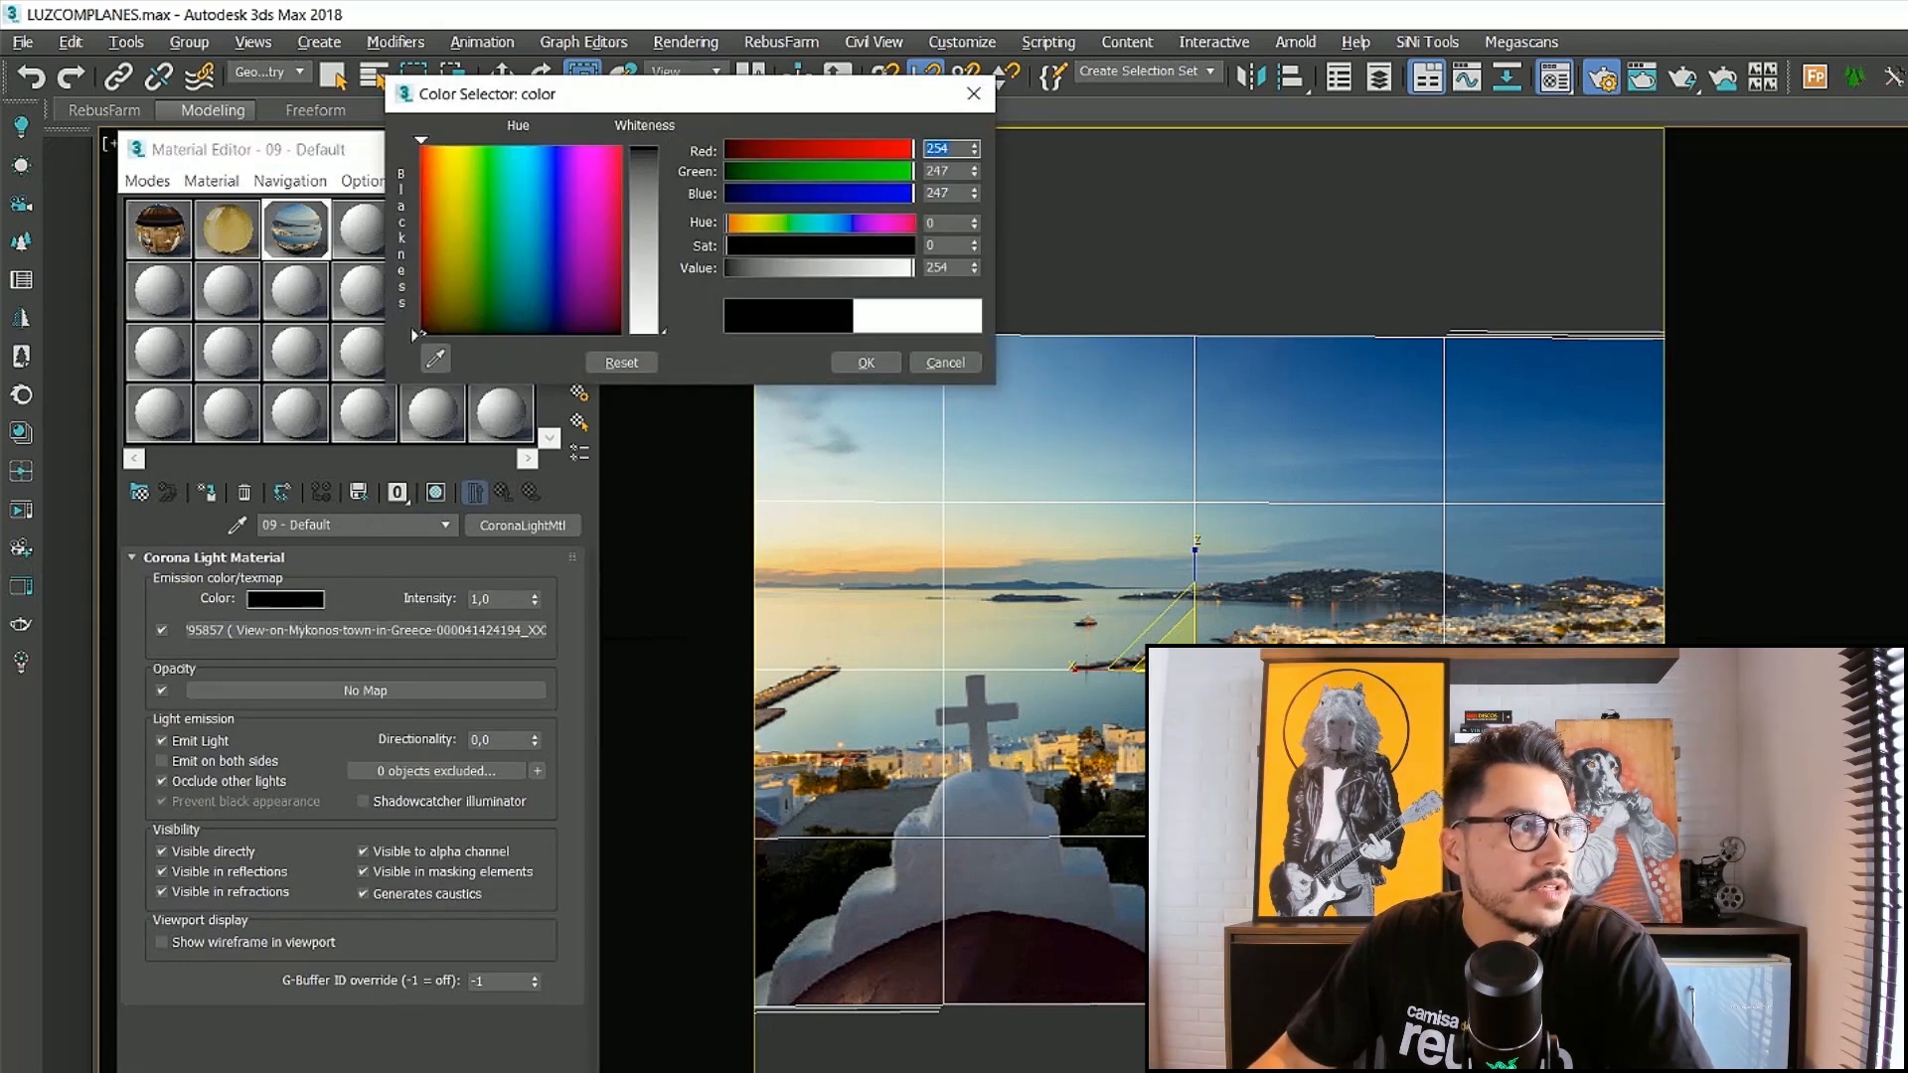
pyautogui.moveTo(664, 148); pyautogui.dragTo(733, 467)
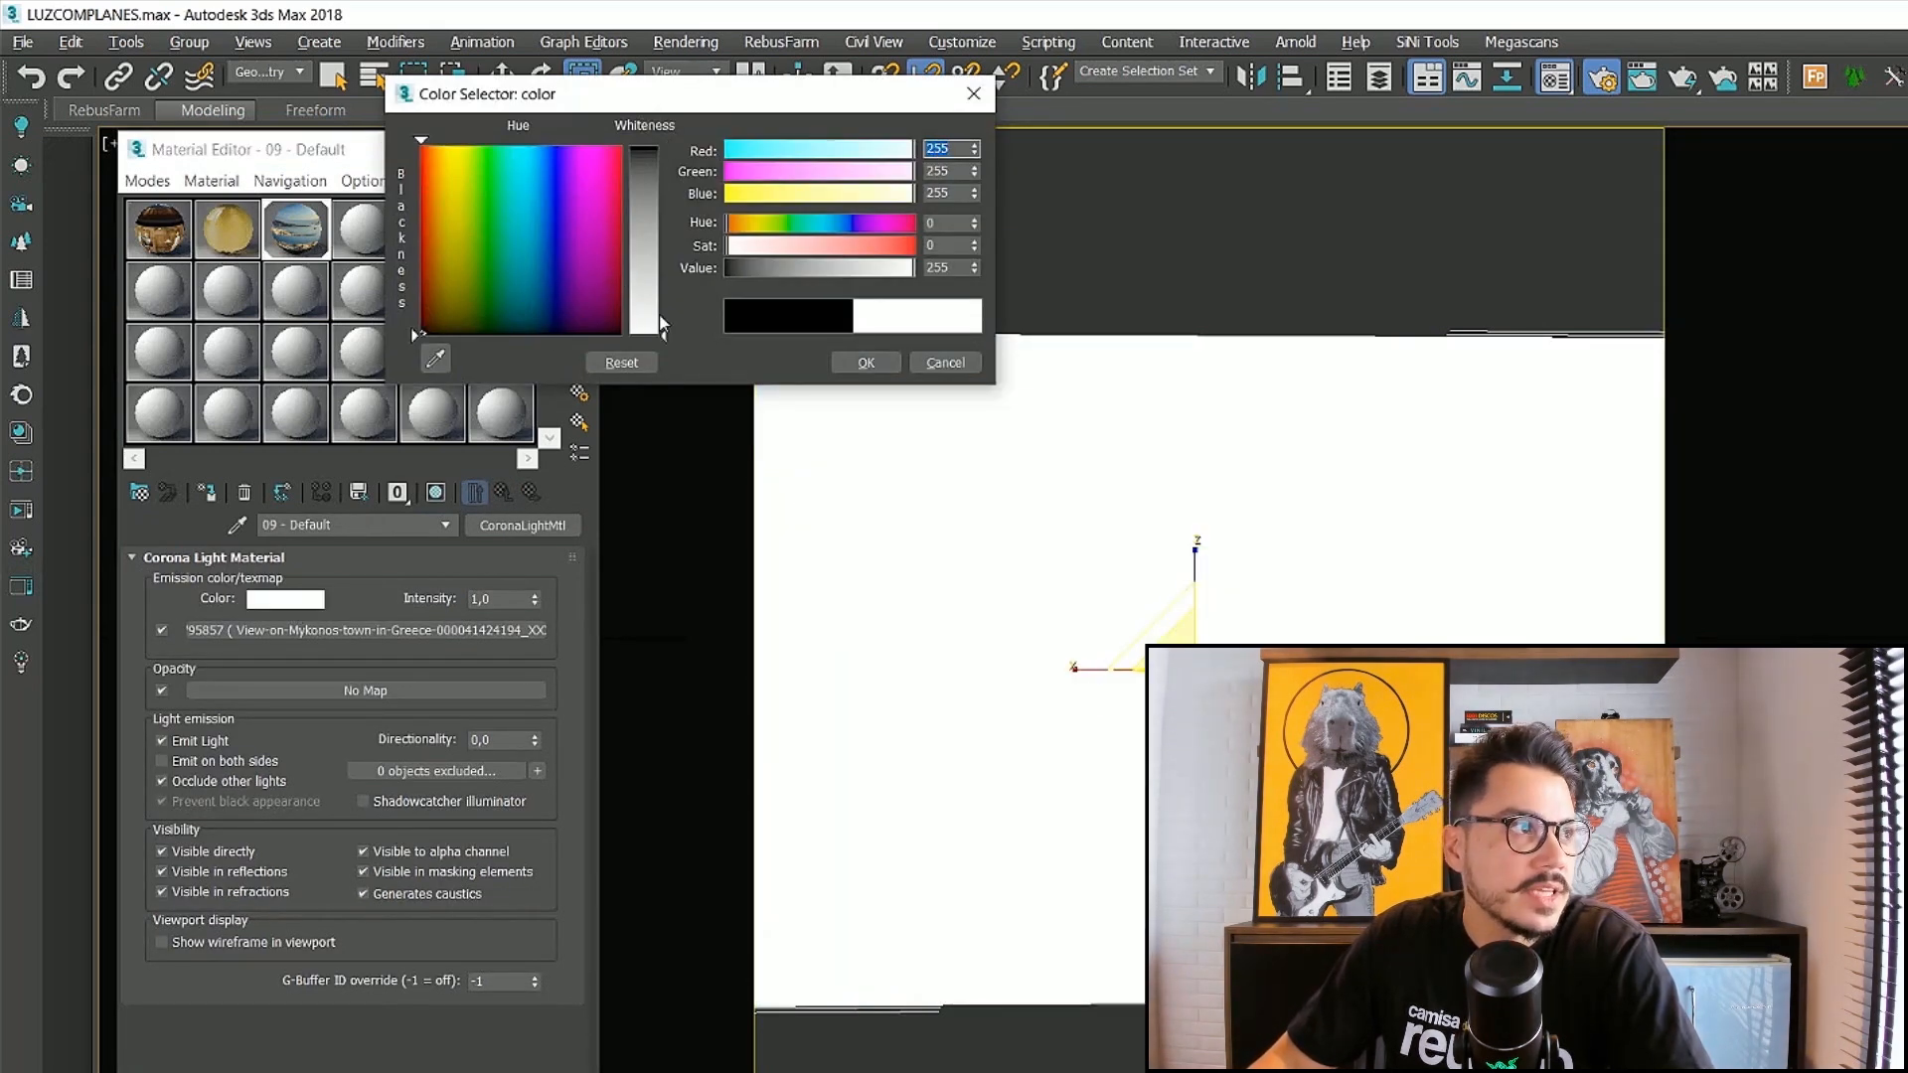
pyautogui.moveTo(672, 324); pyautogui.dragTo(664, 149)
pyautogui.click(865, 362)
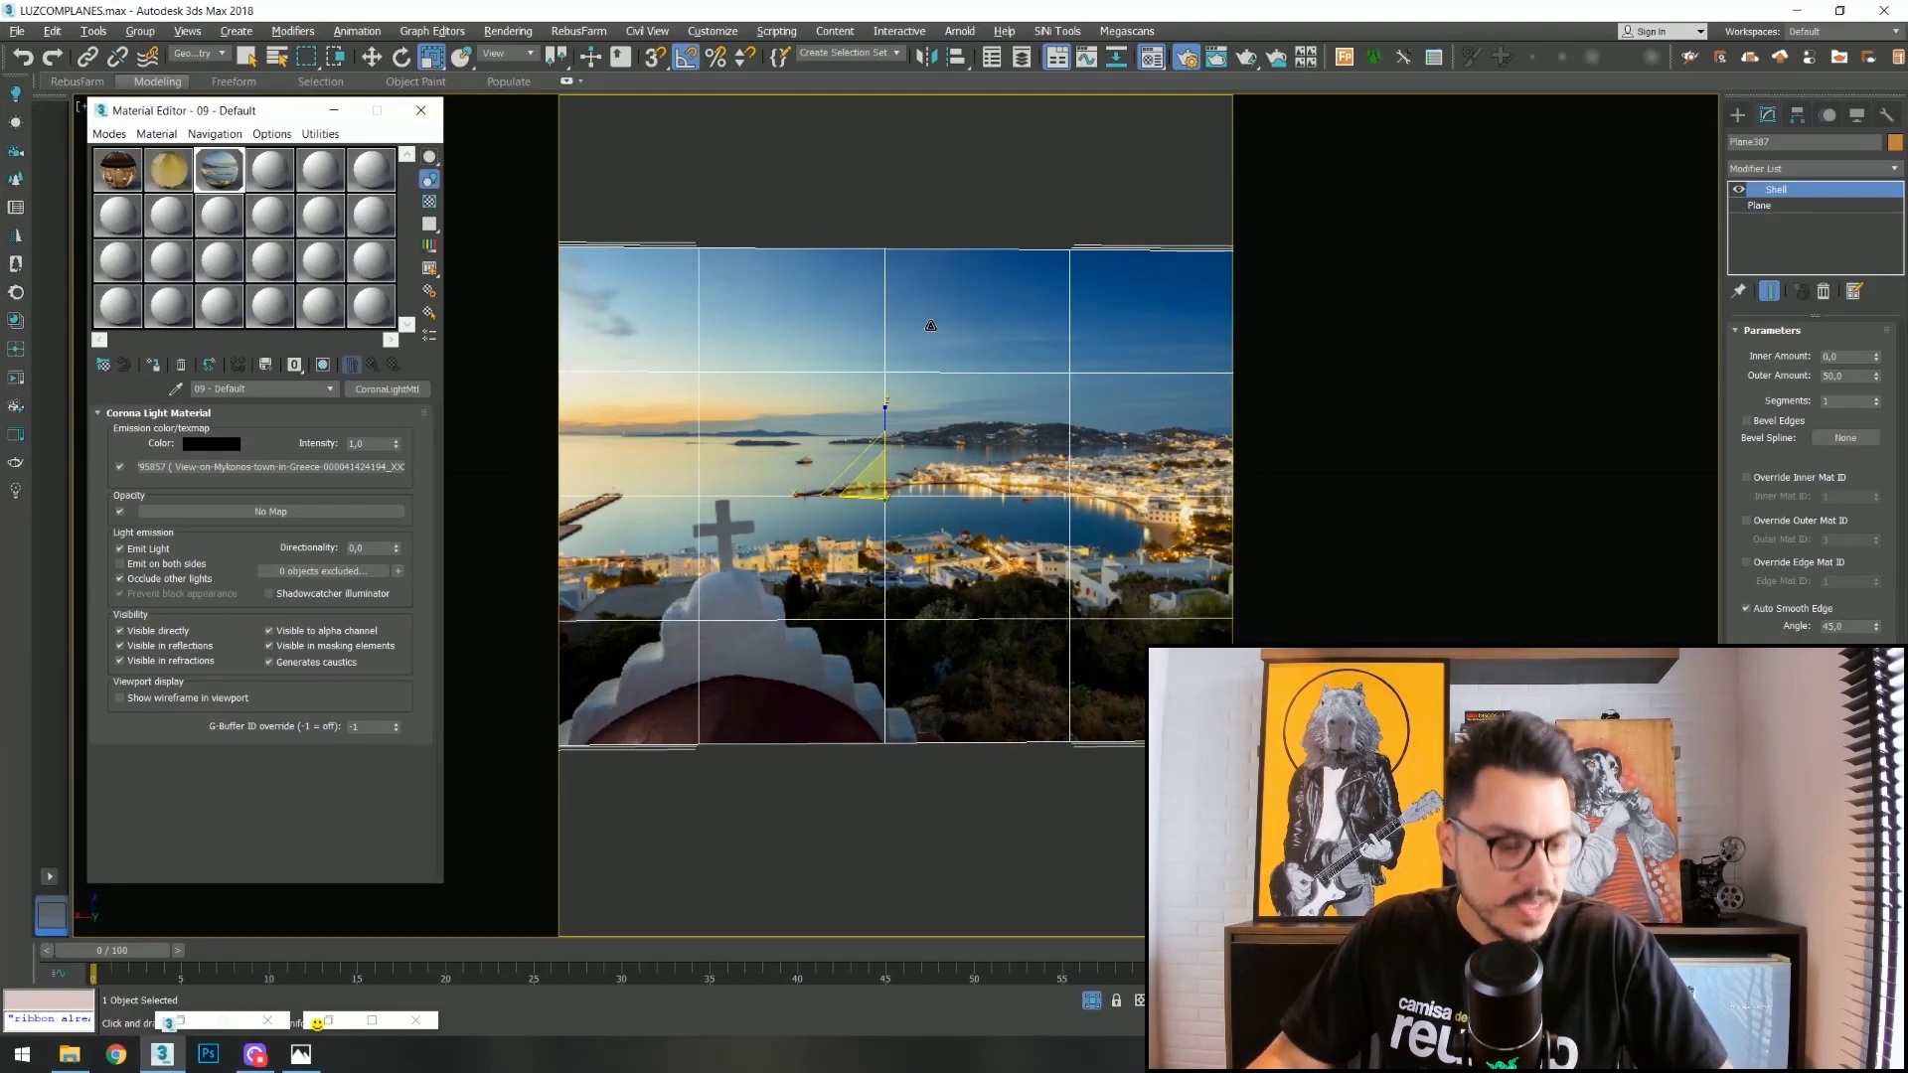
# Switch to the front view of the background plane and turn off the safe frame.
pyautogui.press('f')
pyautogui.scroll(-2, 930, 519)
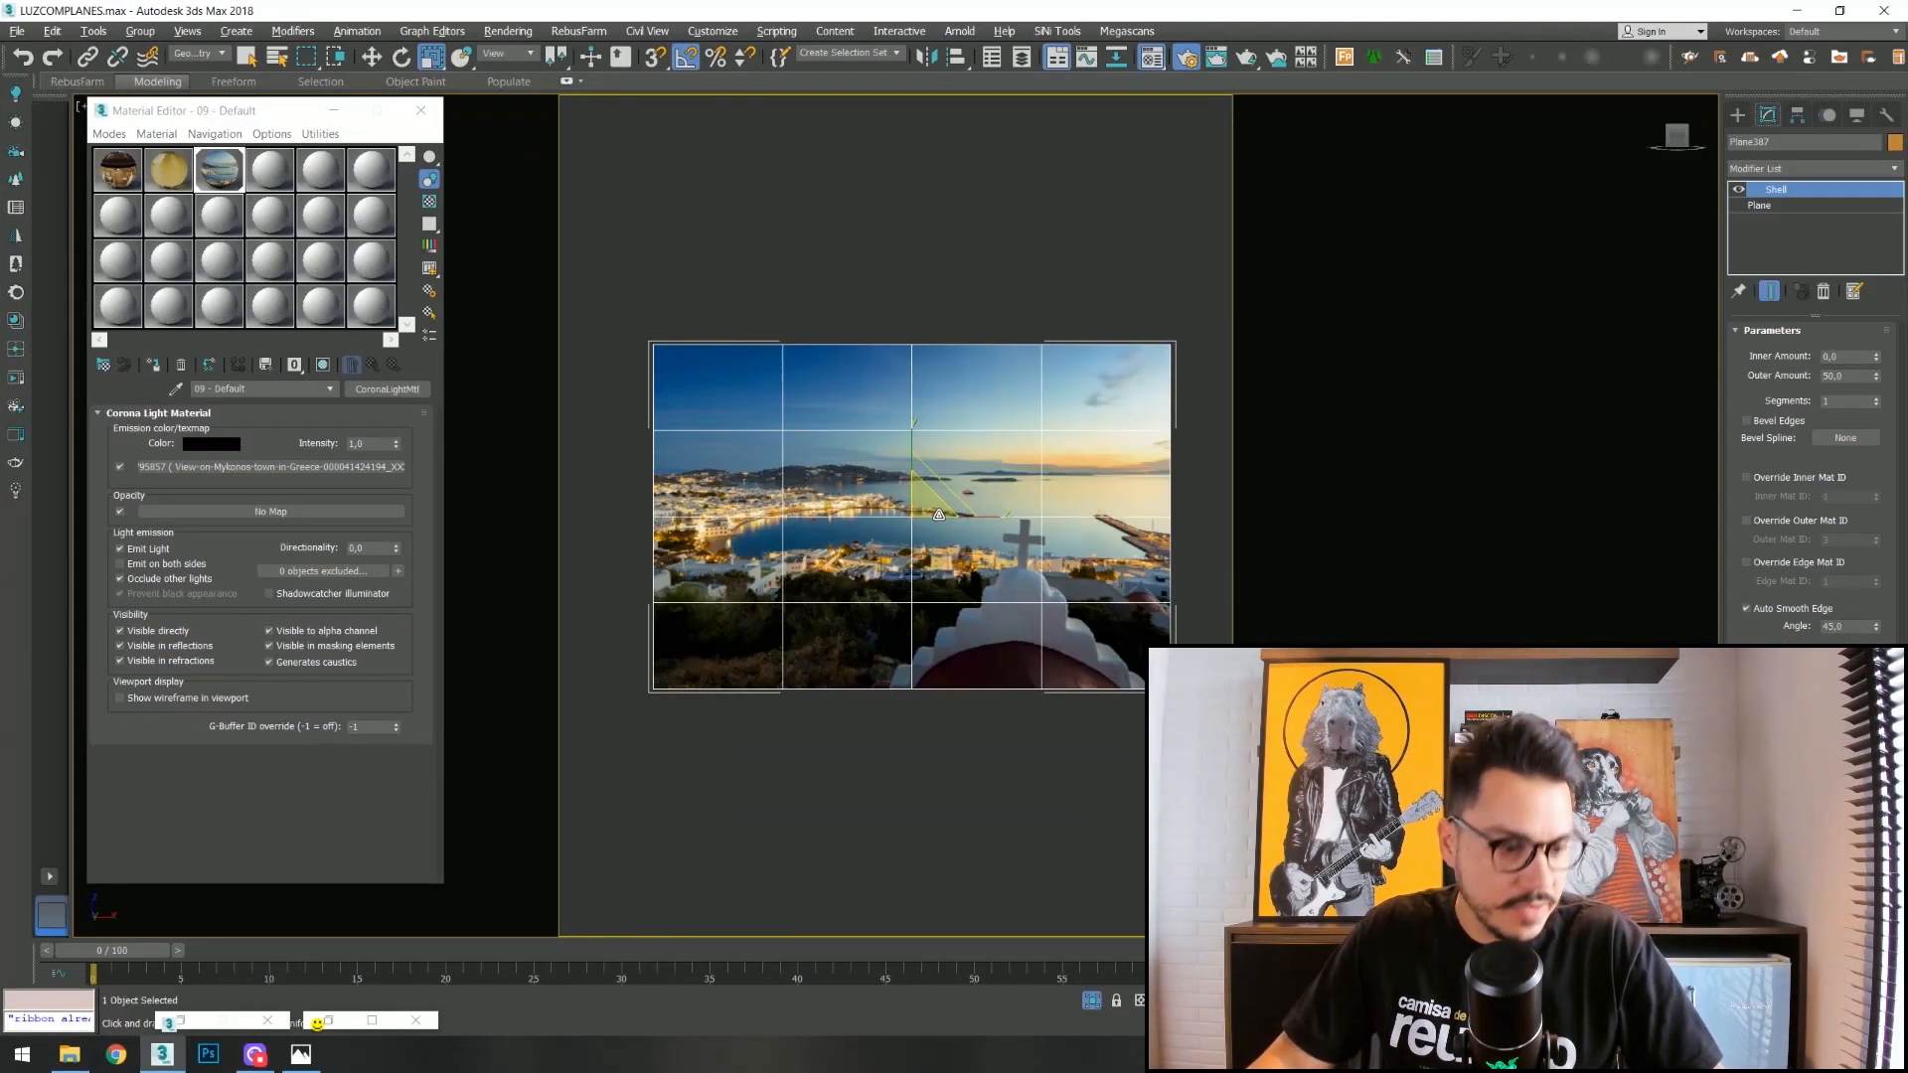
pyautogui.hotkey('shift', 'f')
pyautogui.scroll(-3, 964, 532)
pyautogui.scroll(4, 990, 536)
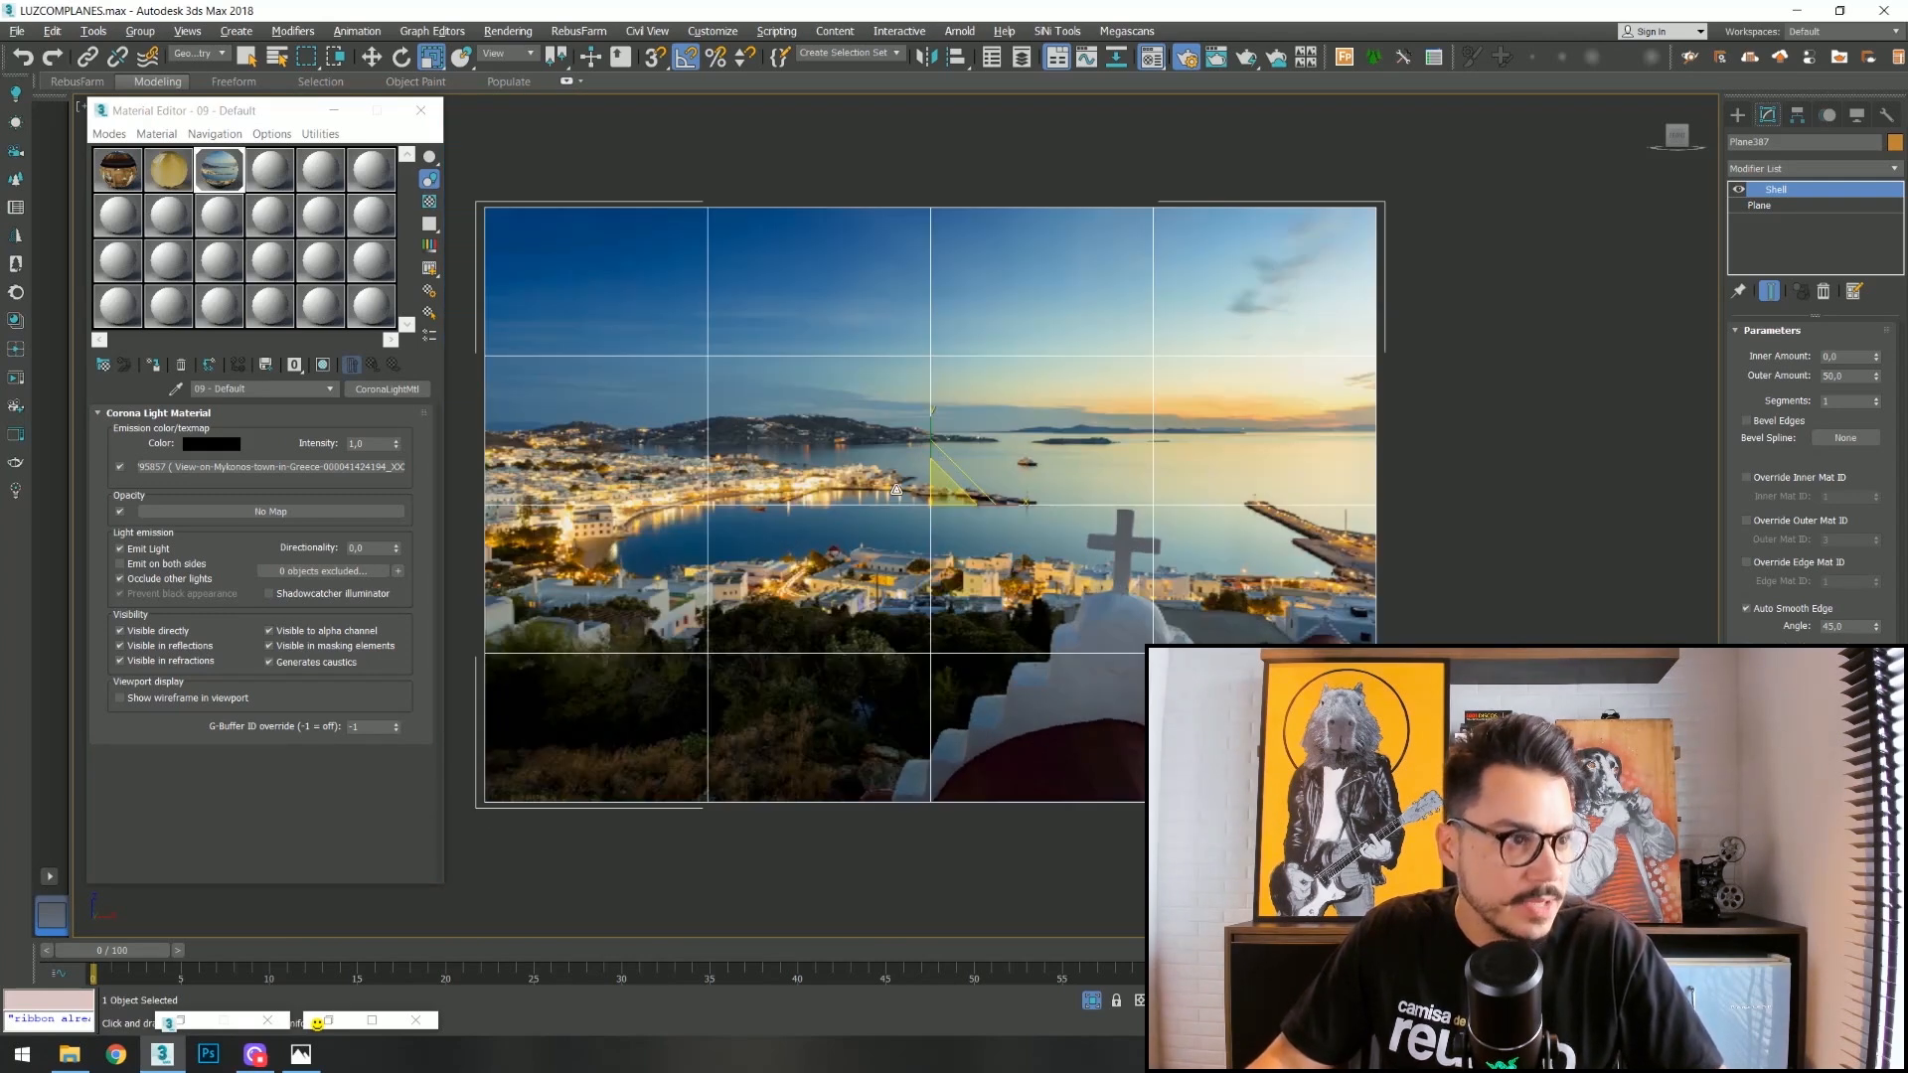
pyautogui.press('w')
pyautogui.moveTo(958, 475); pyautogui.dragTo(1032, 420)
pyautogui.hotkey('ctrl', 'z')
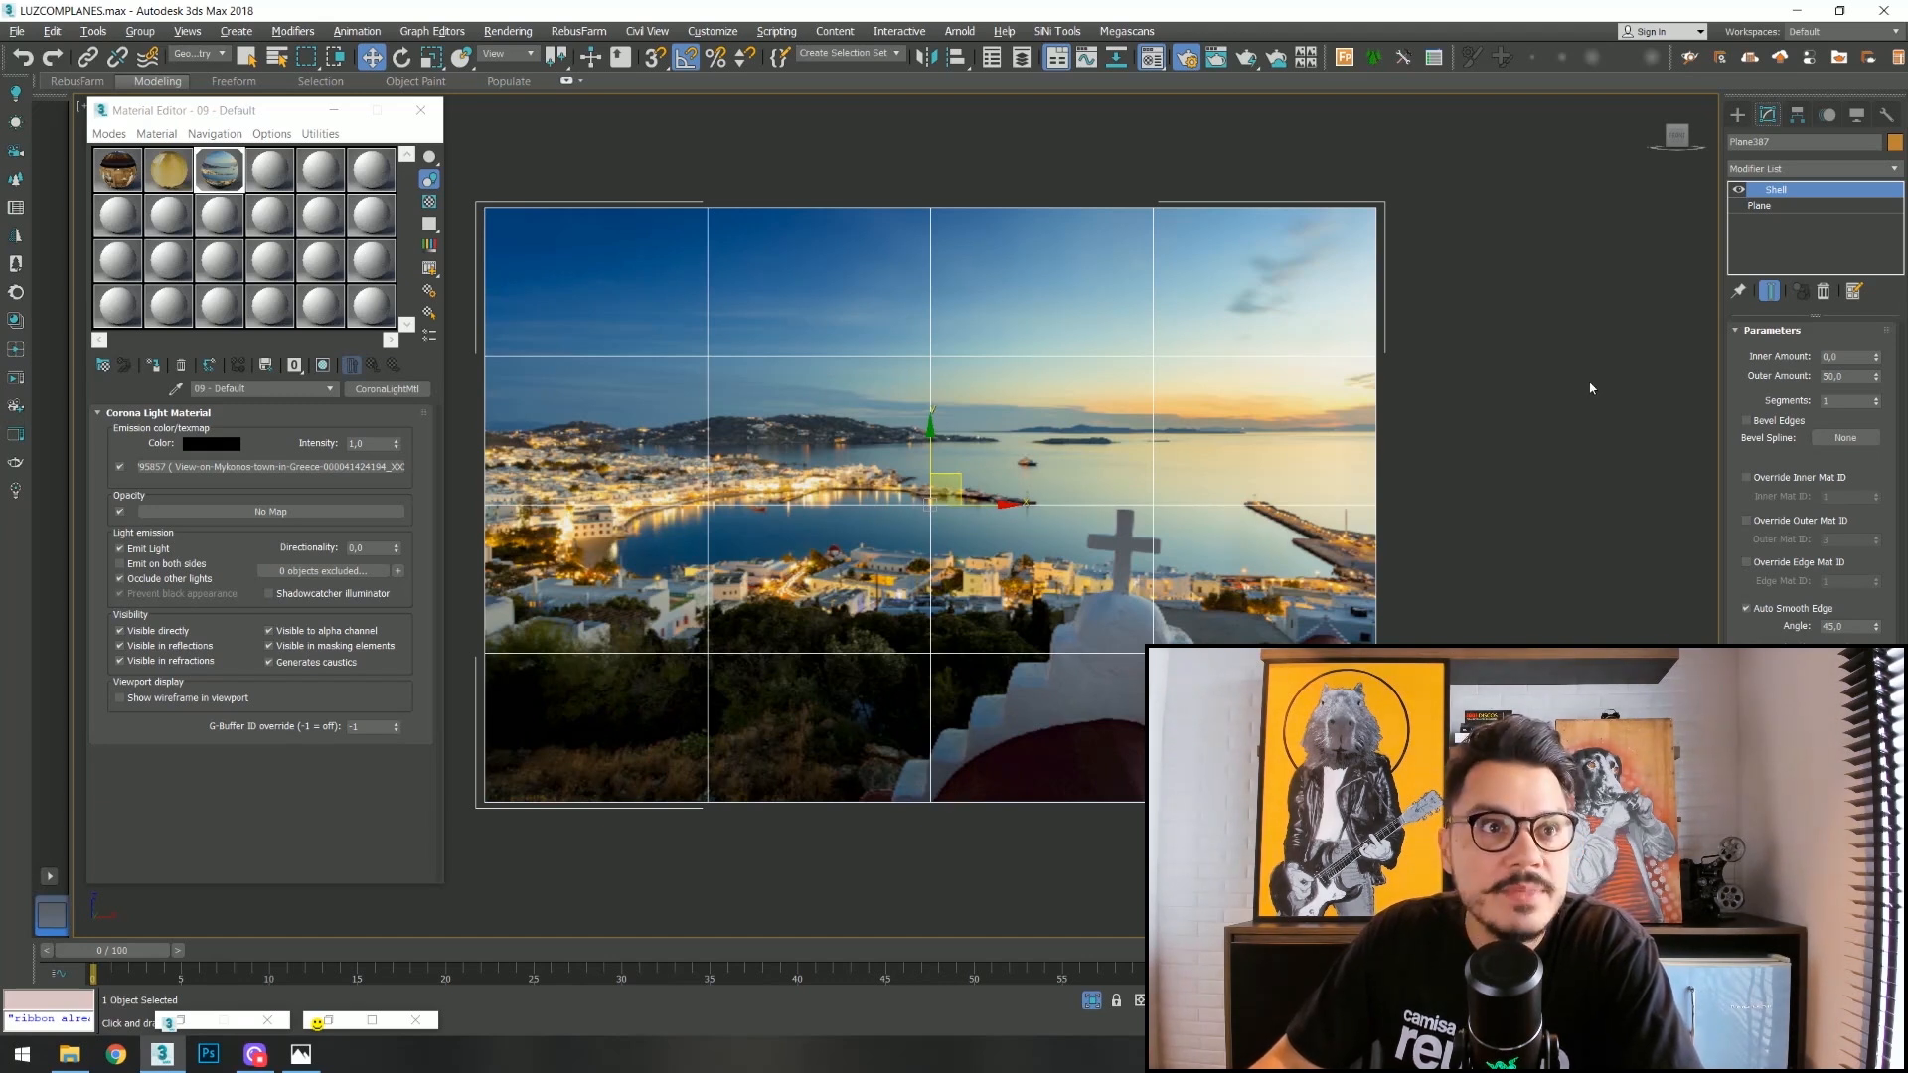
# Move only the background plane's pivot onto the sea horizon line of the photo.
pyautogui.click(1796, 116)
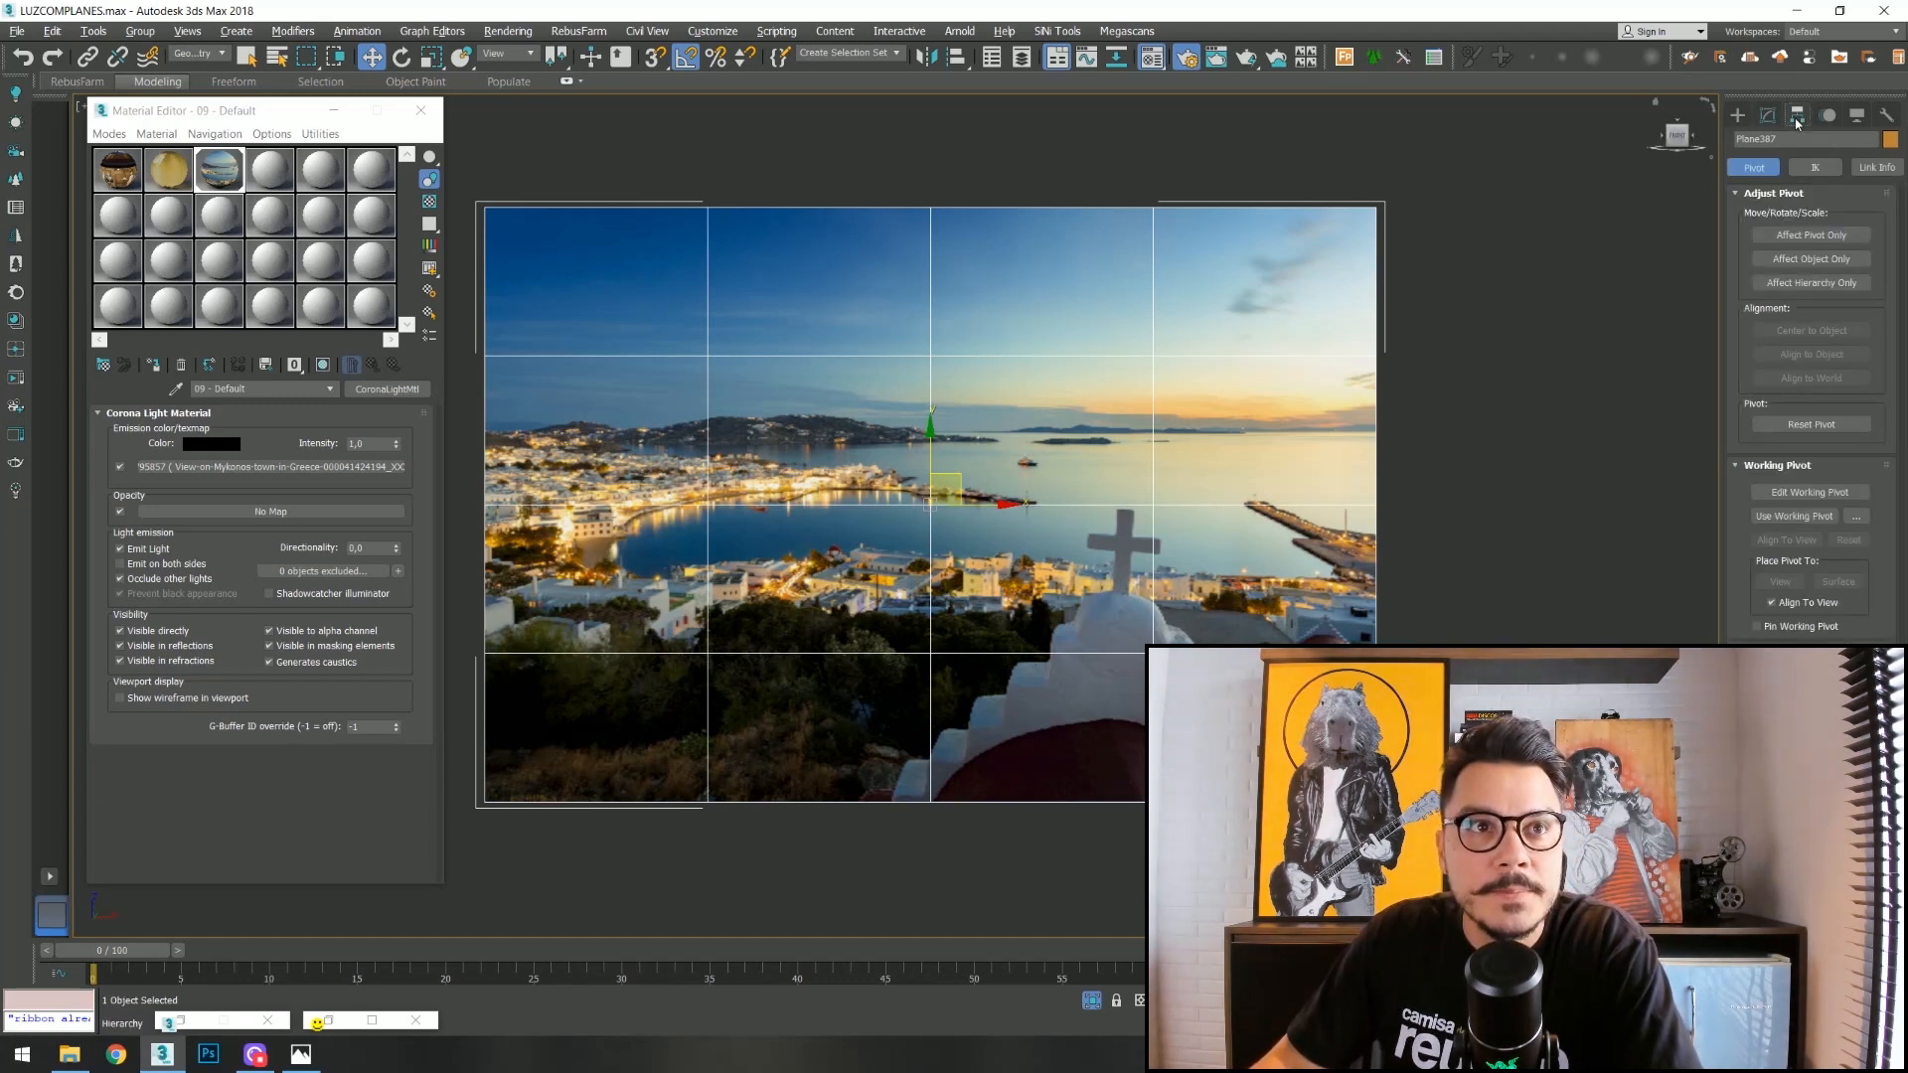
pyautogui.click(1805, 236)
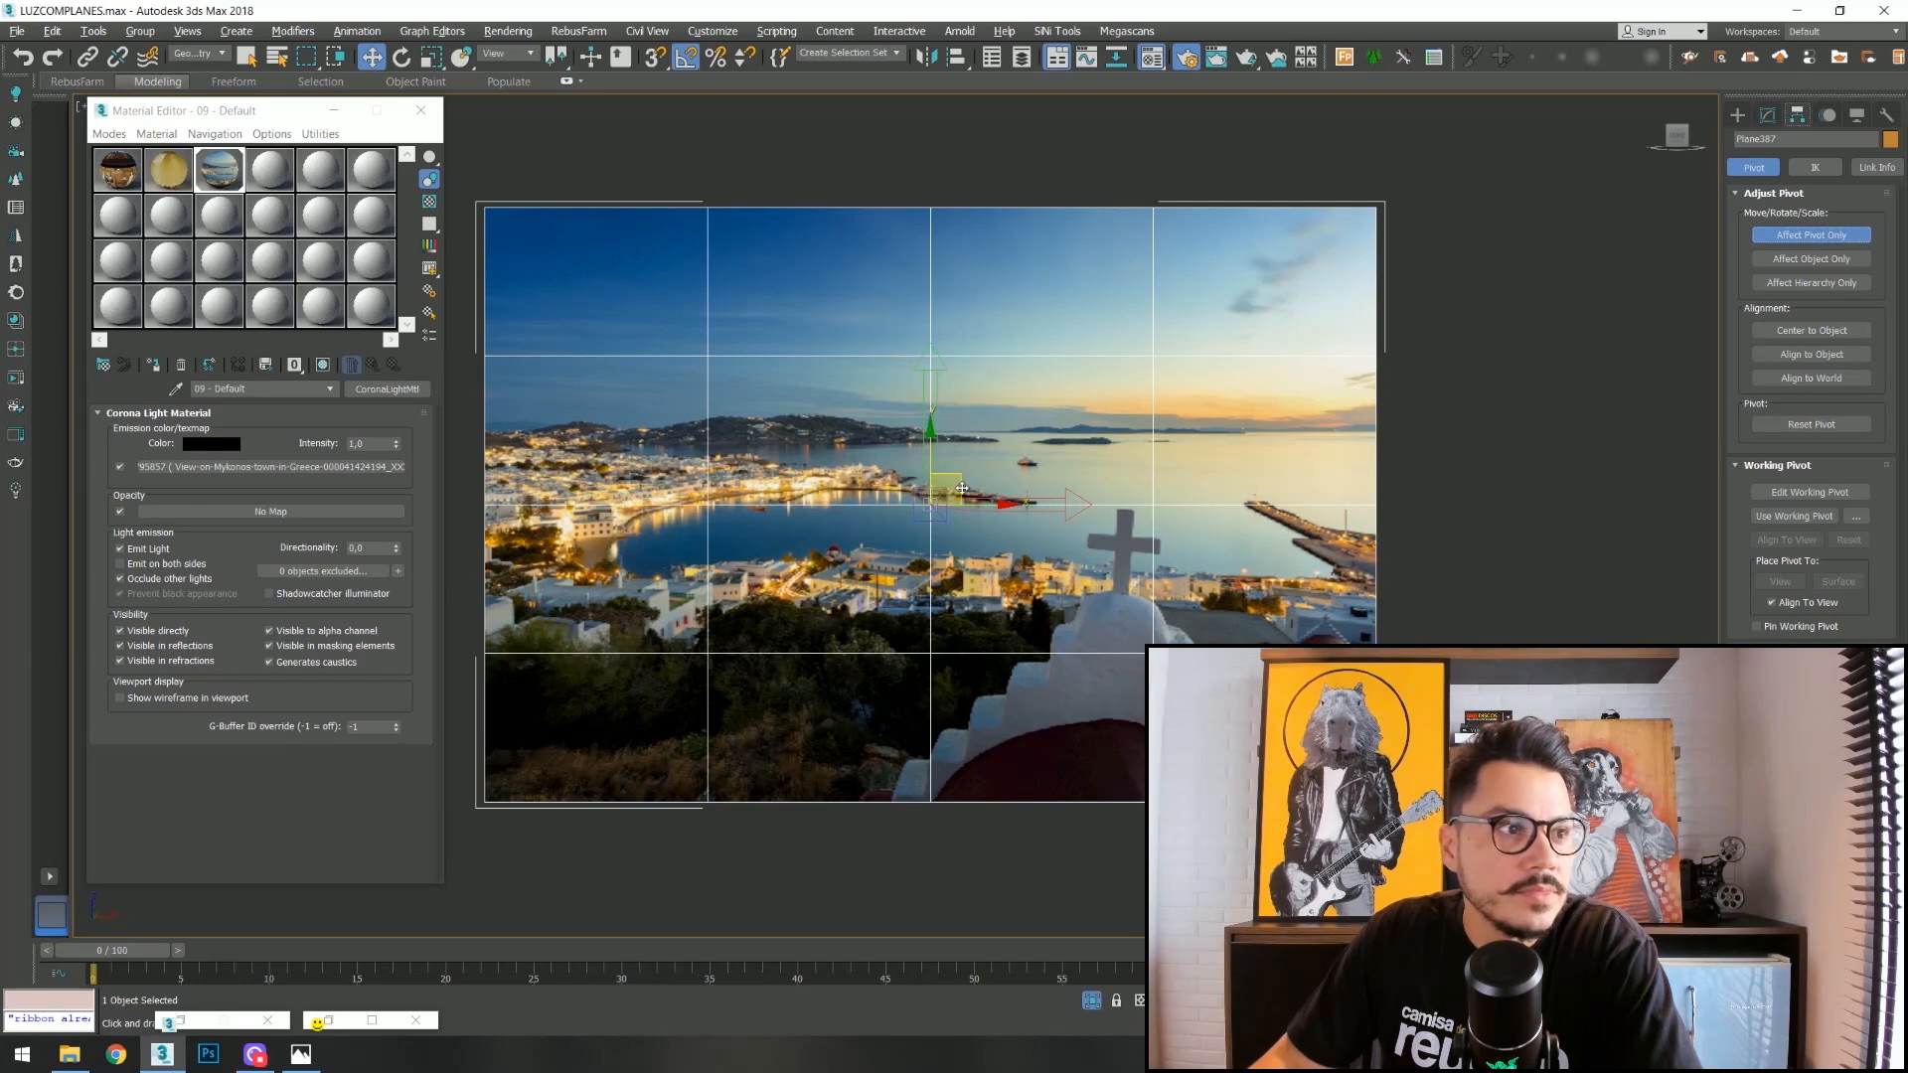
pyautogui.moveTo(948, 477); pyautogui.dragTo(969, 421)
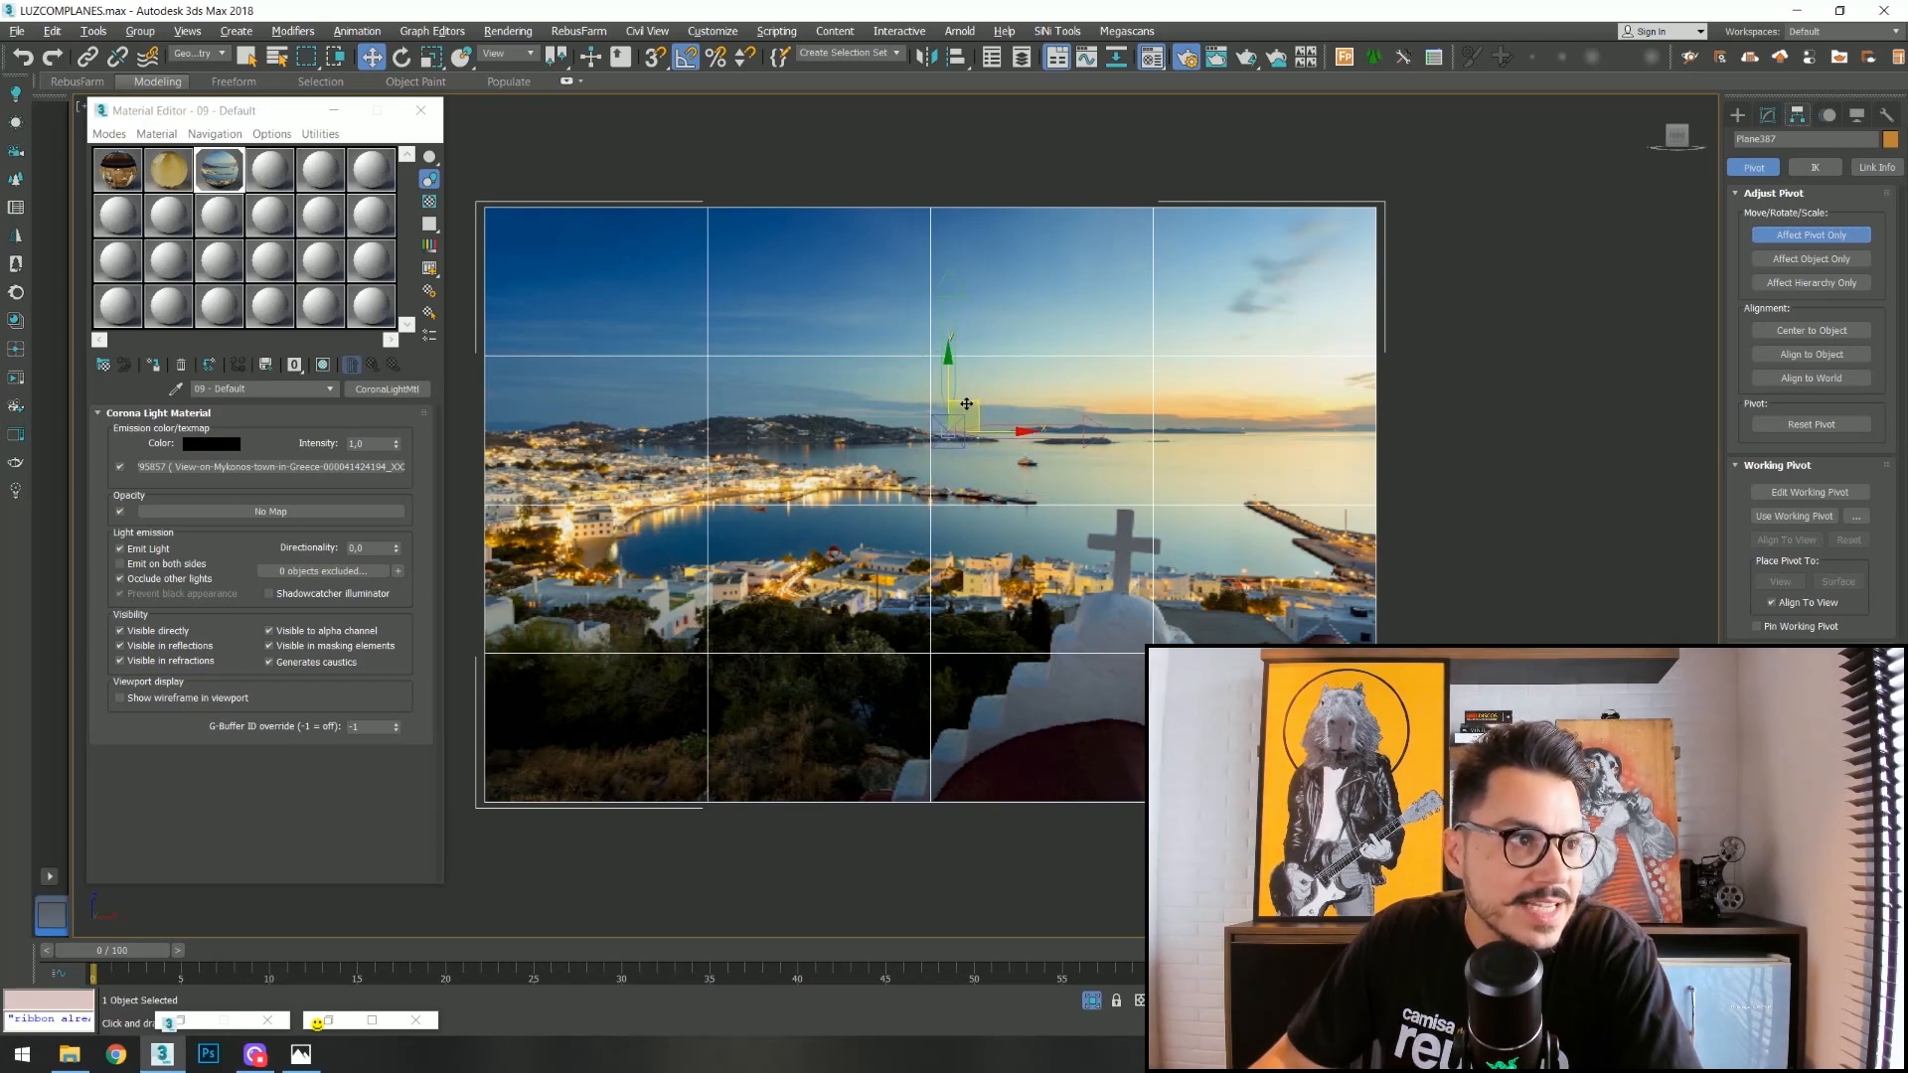
pyautogui.scroll(5, 969, 421)
pyautogui.scroll(4, 969, 424)
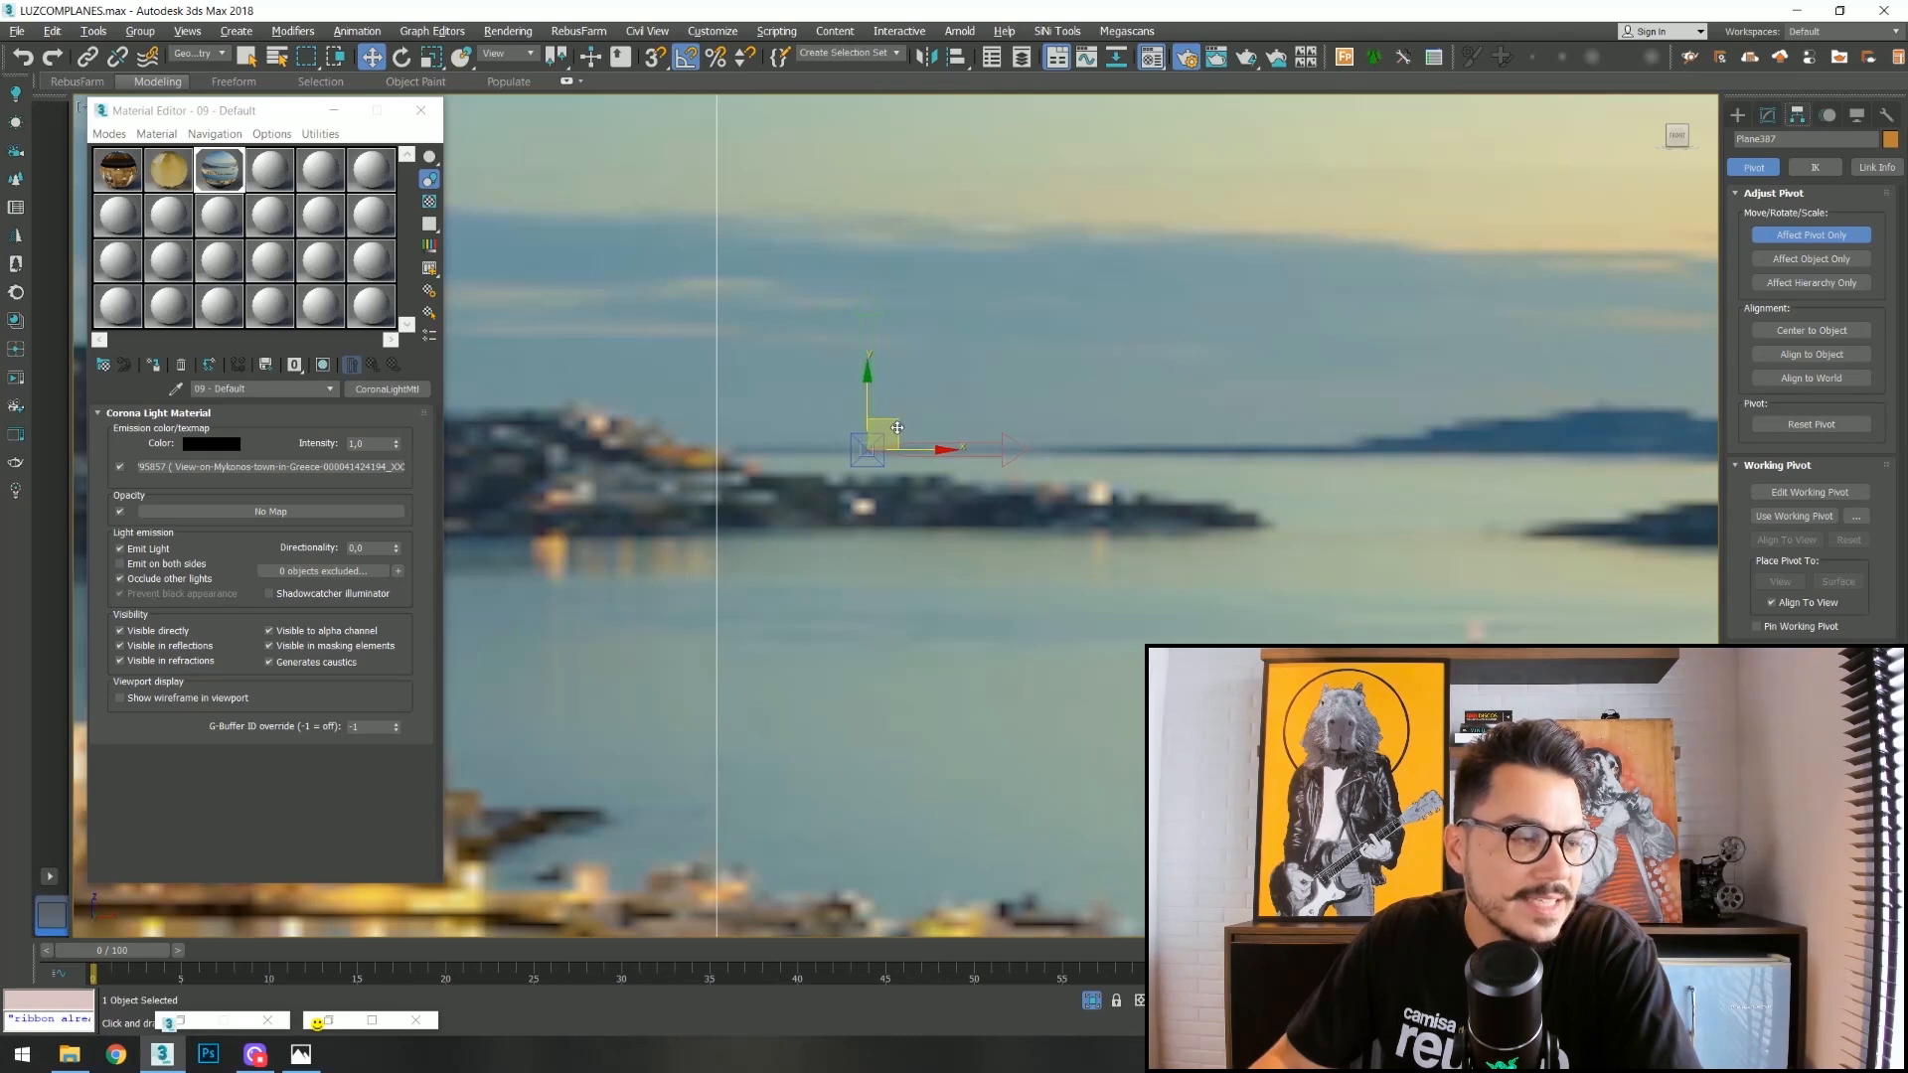
pyautogui.scroll(-8, 901, 425)
pyautogui.scroll(-5, 1003, 493)
pyautogui.scroll(4, 1033, 485)
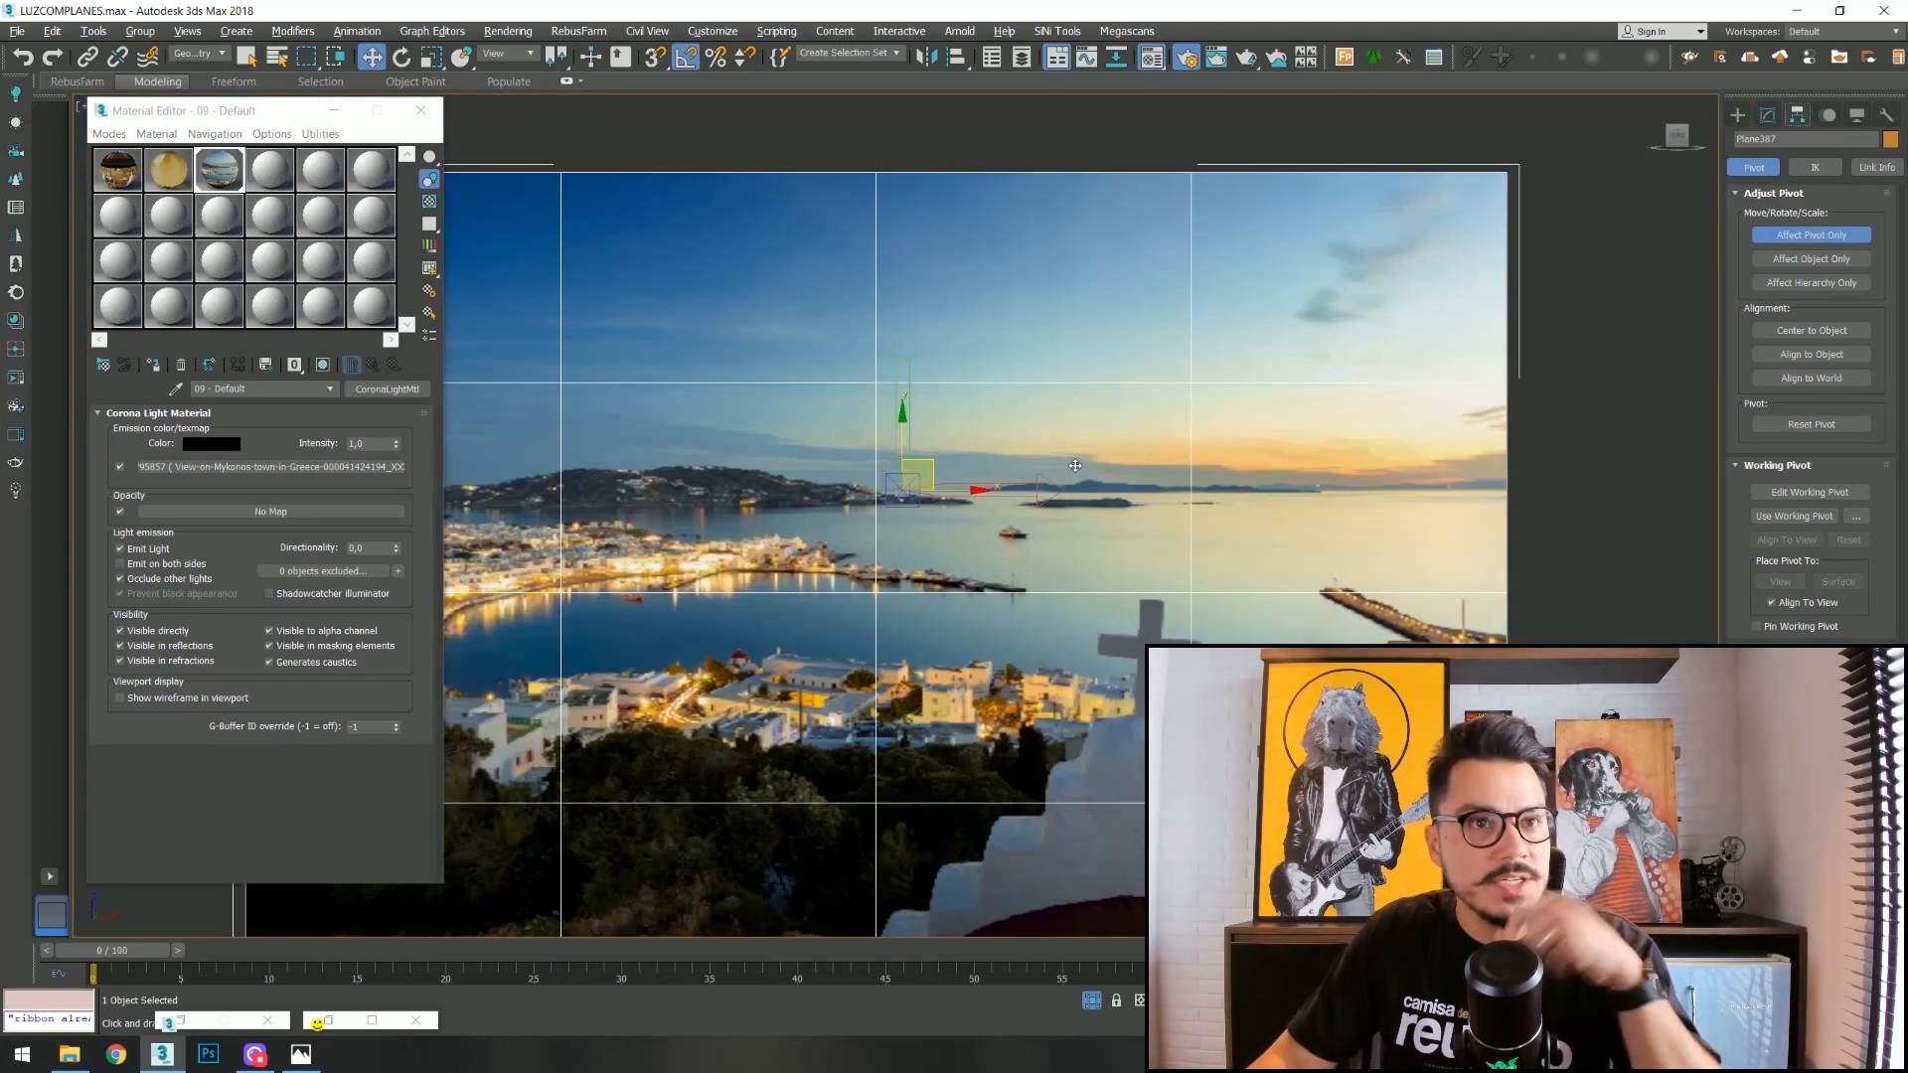
pyautogui.press('e')
pyautogui.press('r')
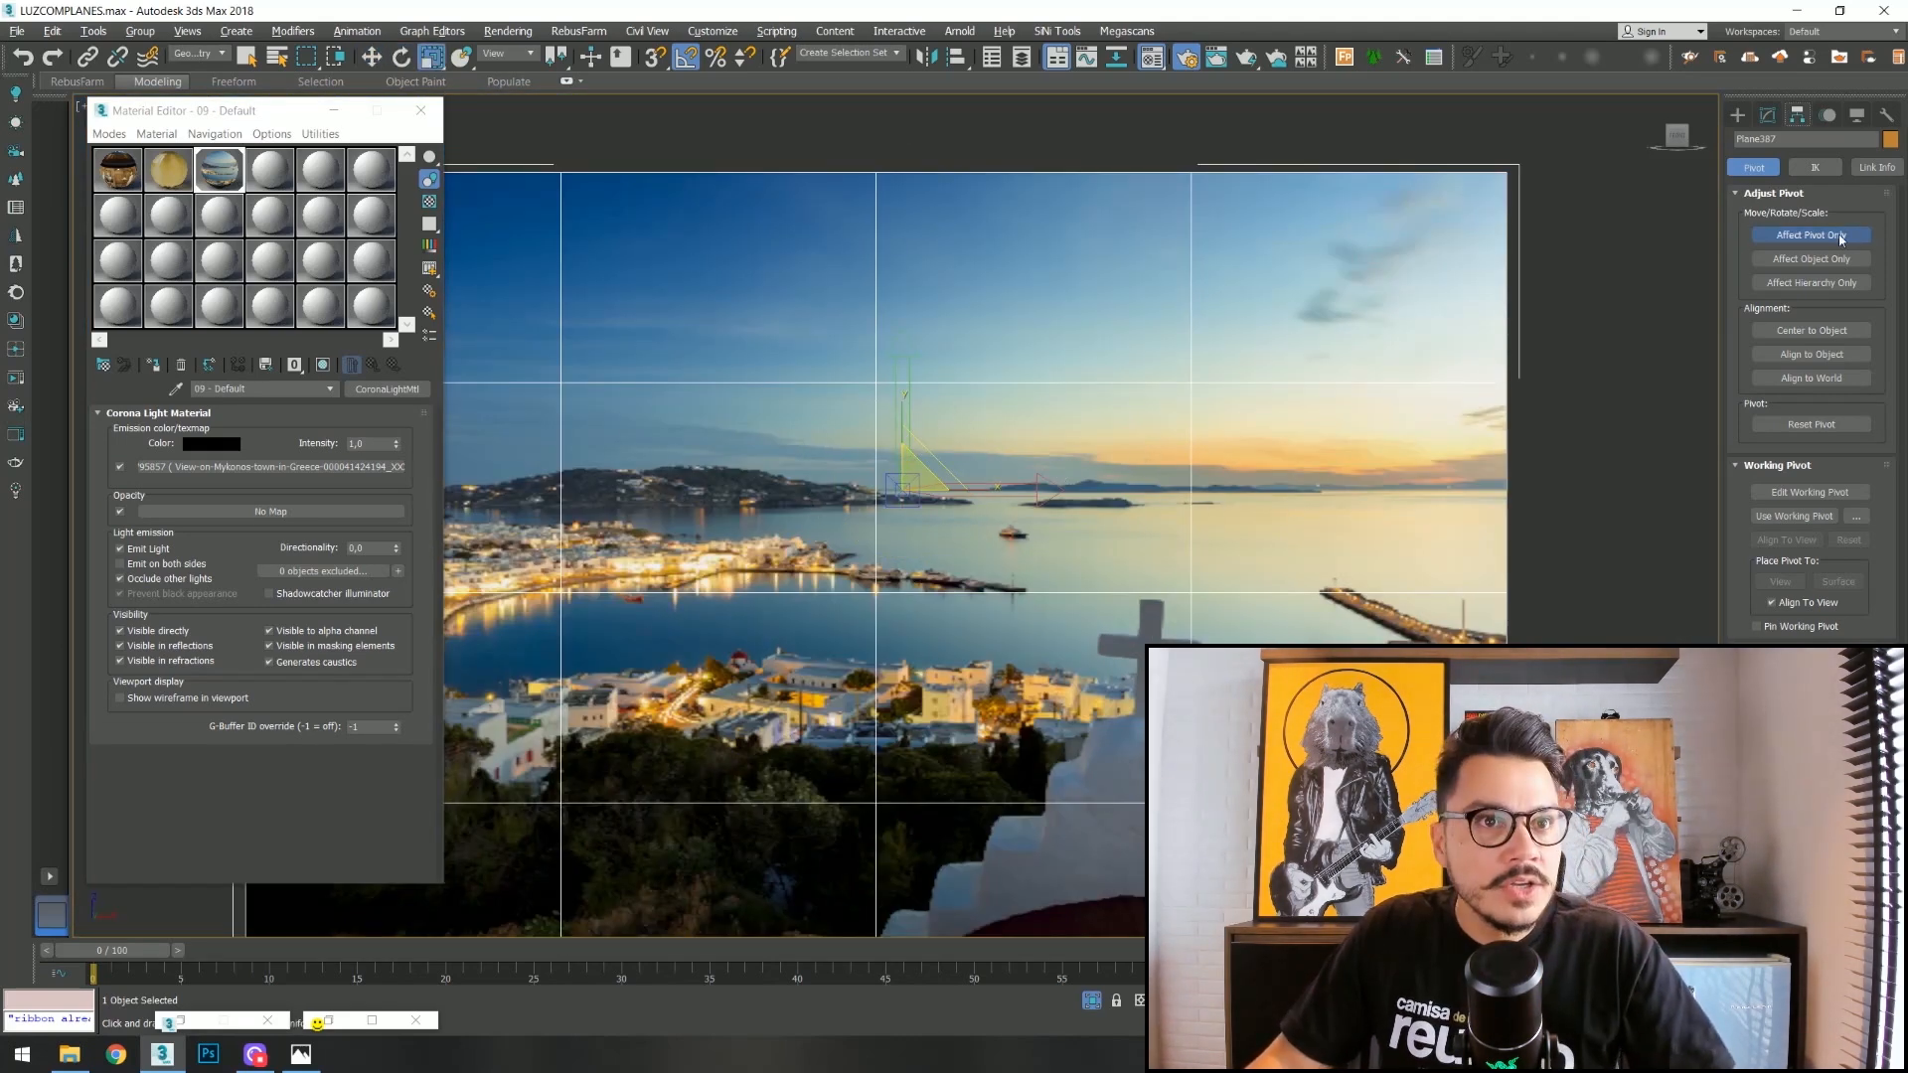
pyautogui.press('w')
# Lower the background plane in the camera view until its pivot sits on the camera's horizon line, using wireframe display as a guide.
pyautogui.scroll(3, 934, 487)
pyautogui.scroll(-3, 934, 487)
pyautogui.scroll(5, 1021, 504)
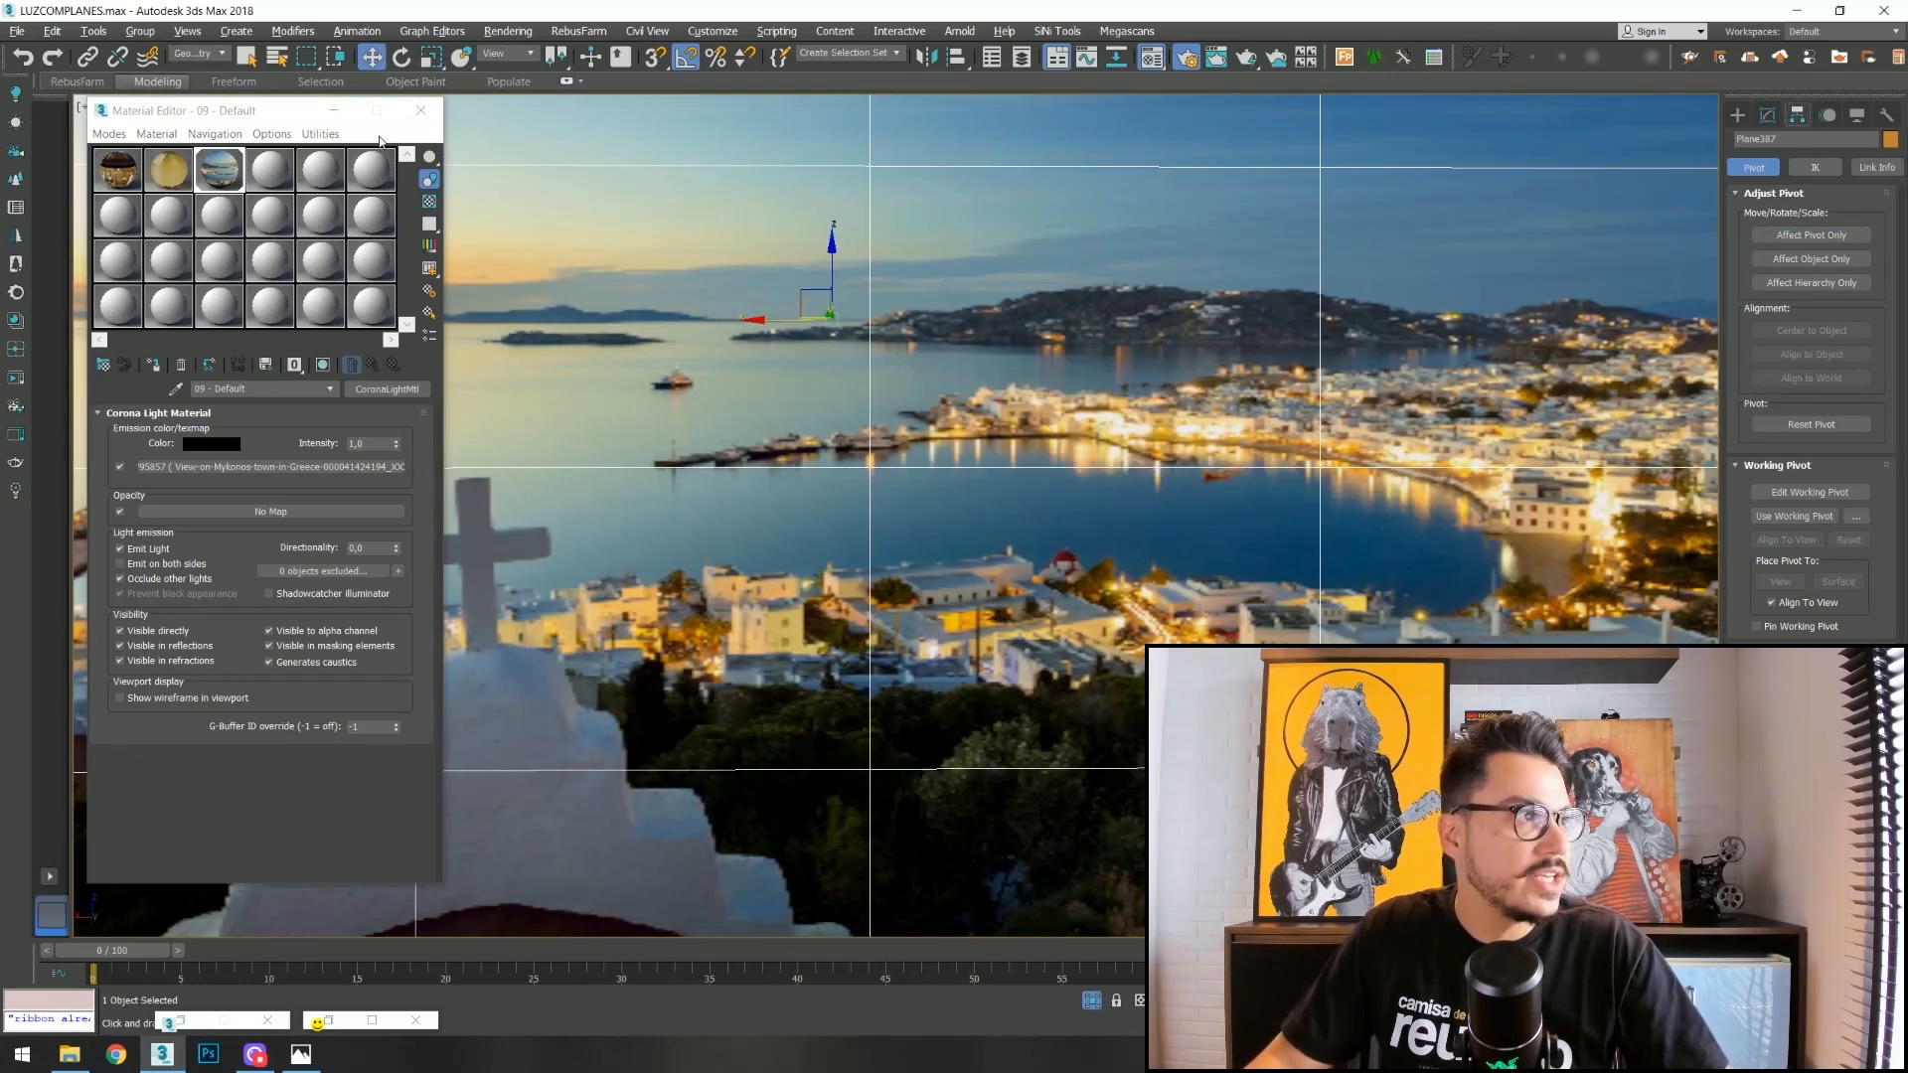
pyautogui.click(420, 110)
pyautogui.scroll(-5, 1114, 543)
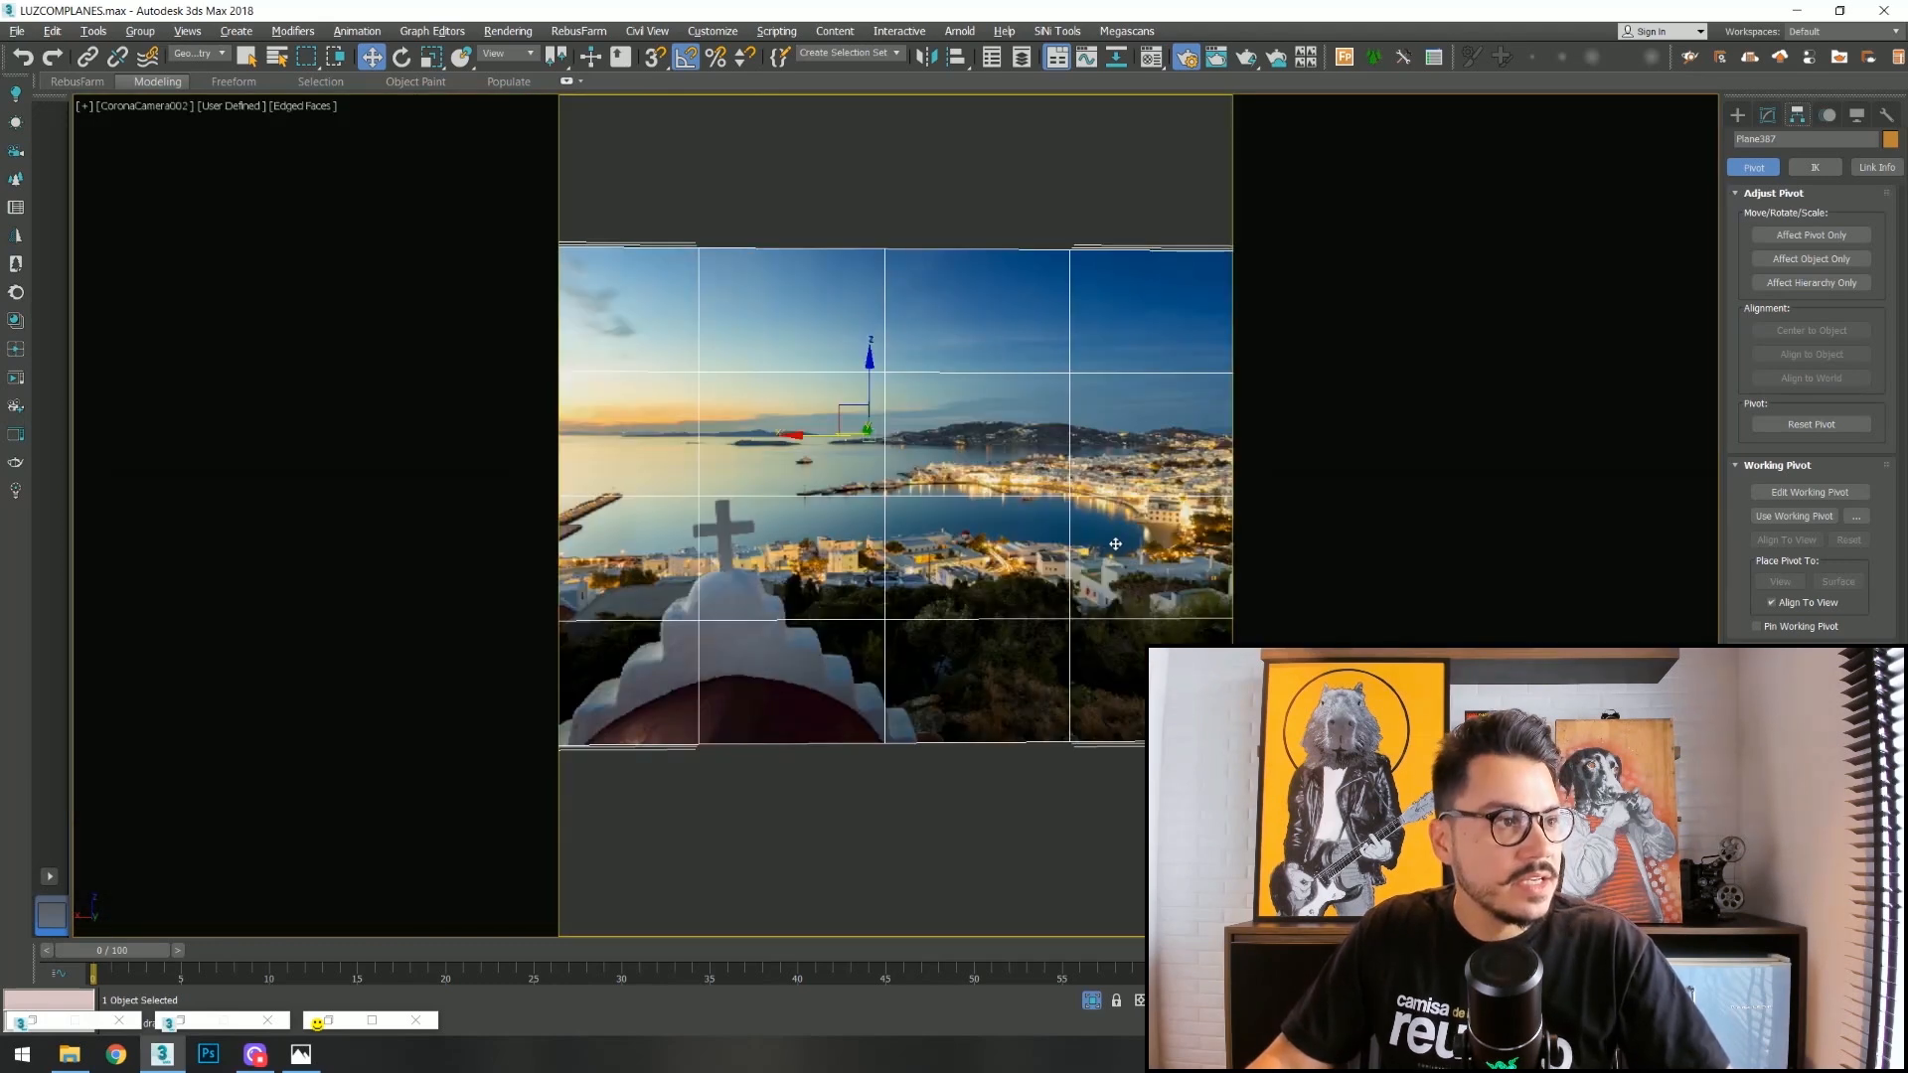
pyautogui.press('F3')
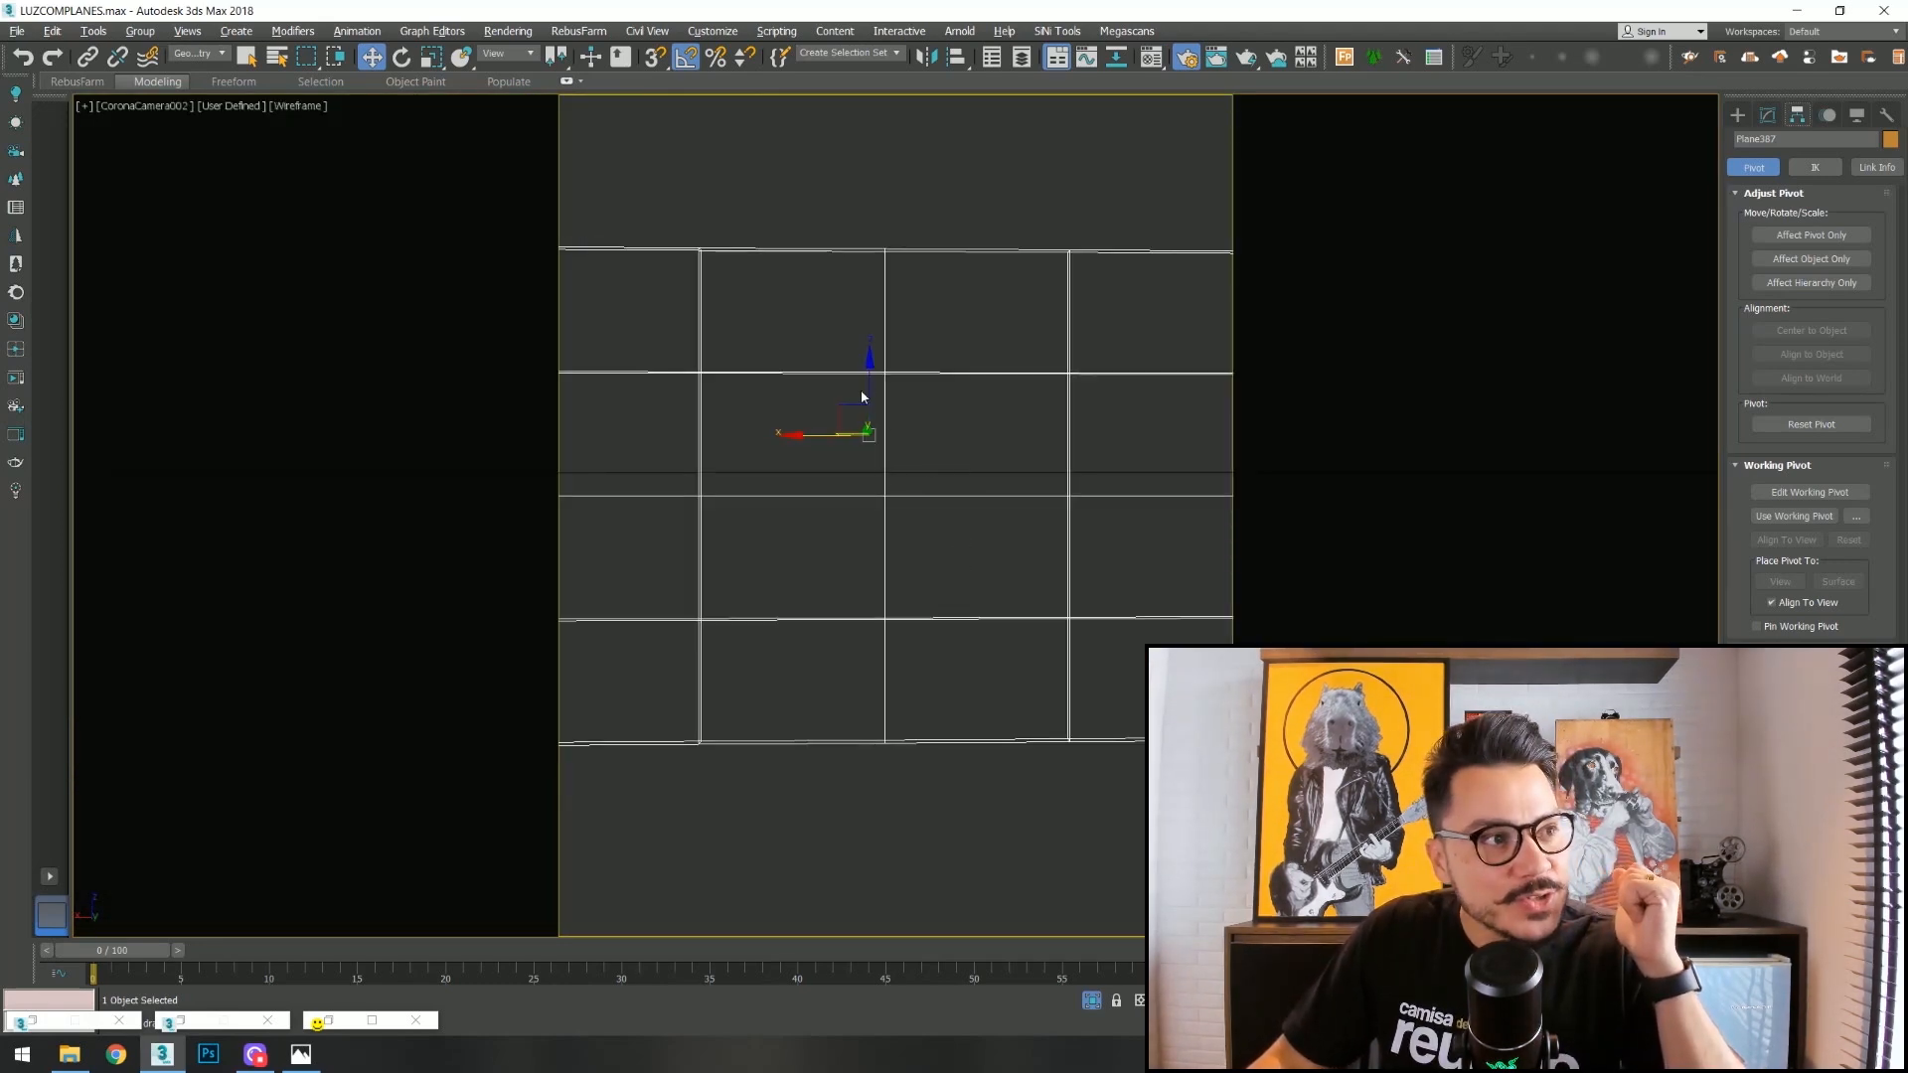
pyautogui.moveTo(868, 389); pyautogui.dragTo(863, 426)
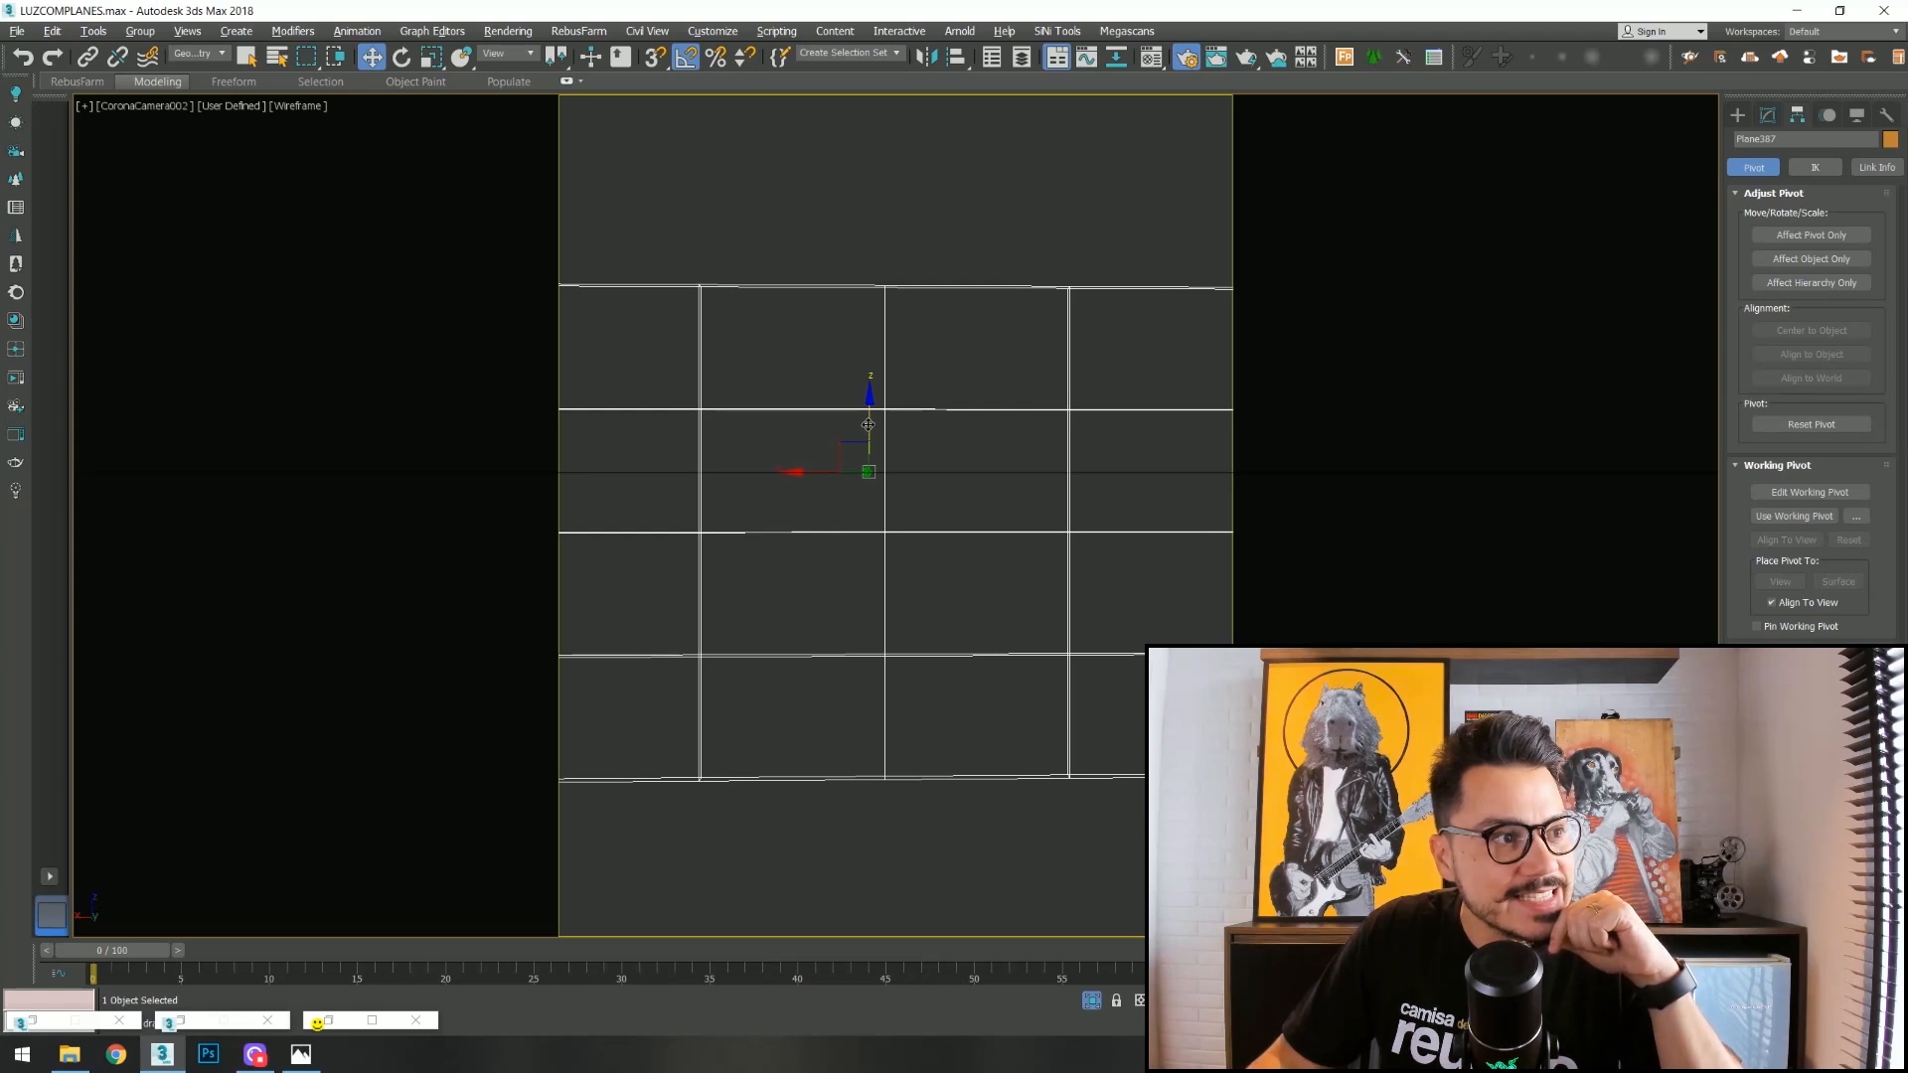
pyautogui.moveTo(867, 424); pyautogui.dragTo(866, 425)
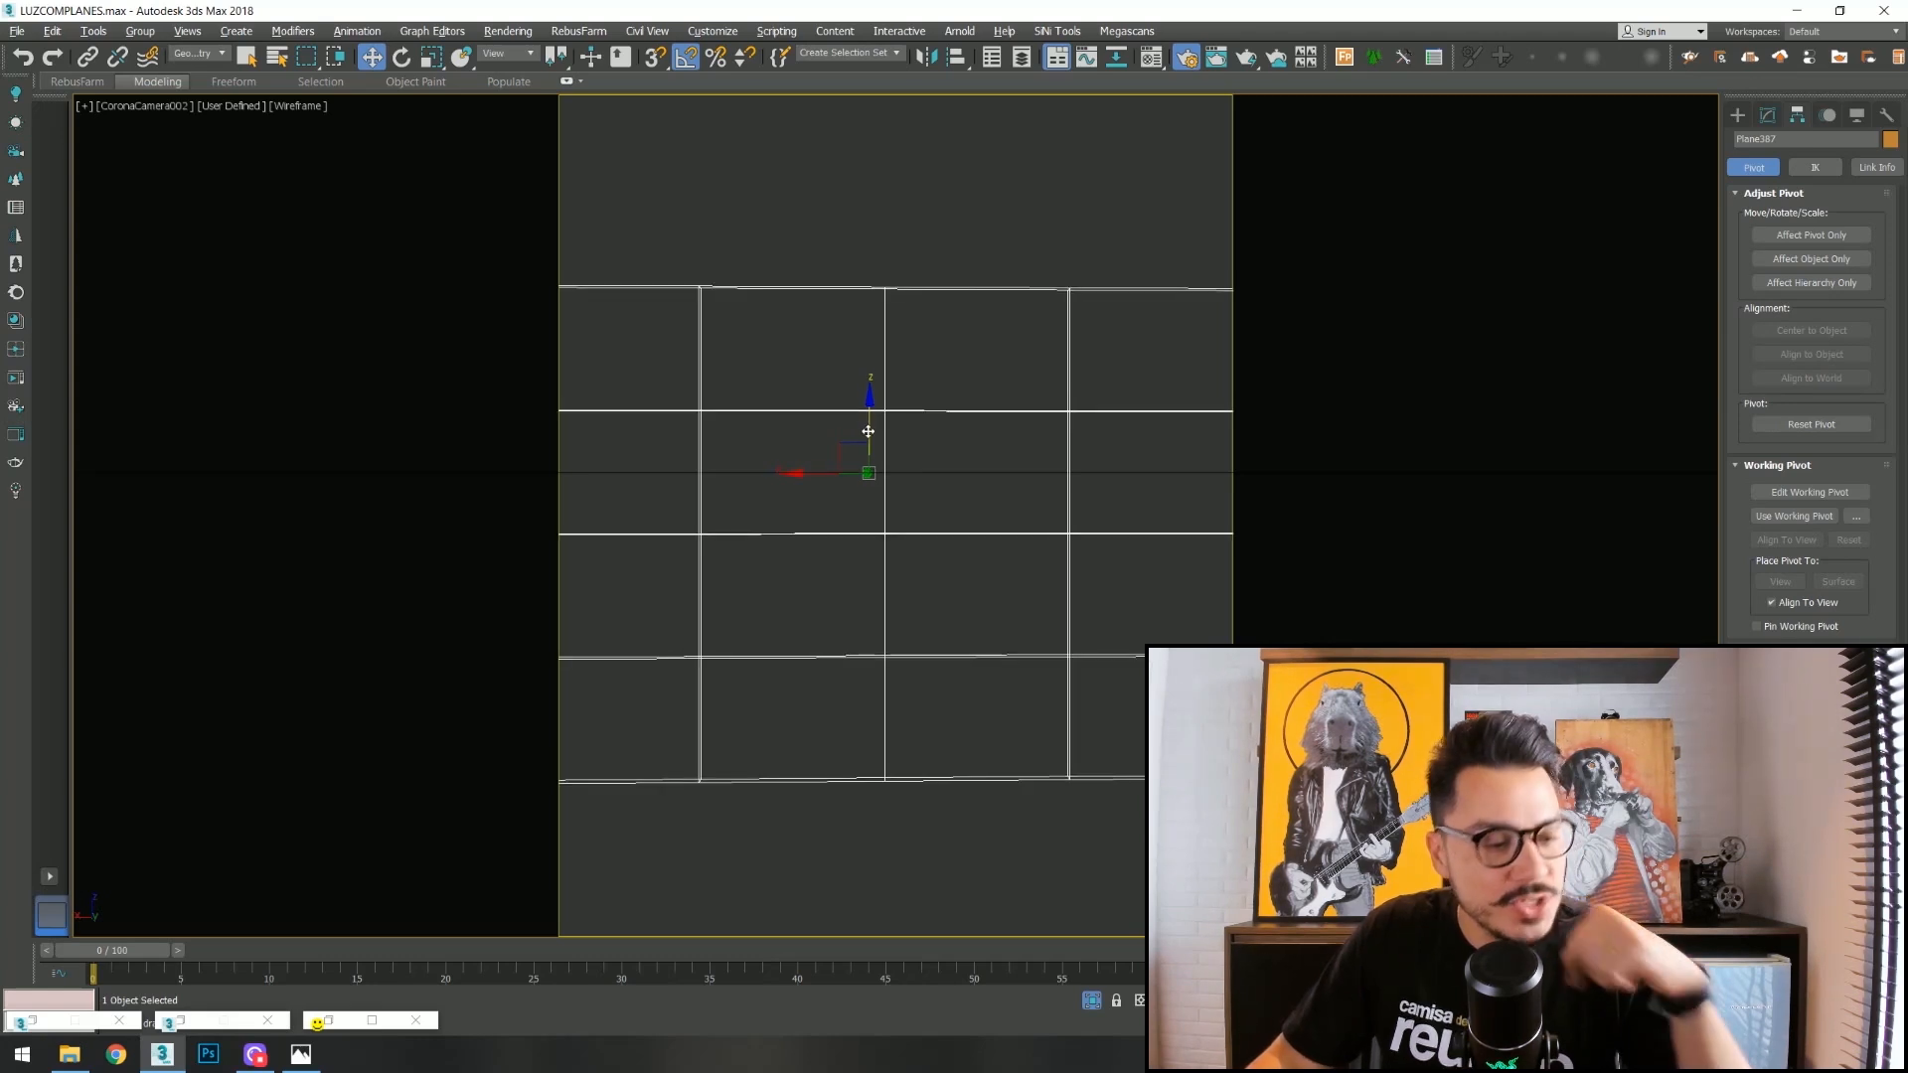
pyautogui.press('F3')
# Turn the background plane around its vertical axis to flip the photo and scale it up uniformly until it fills the camera frame.
pyautogui.press('r')
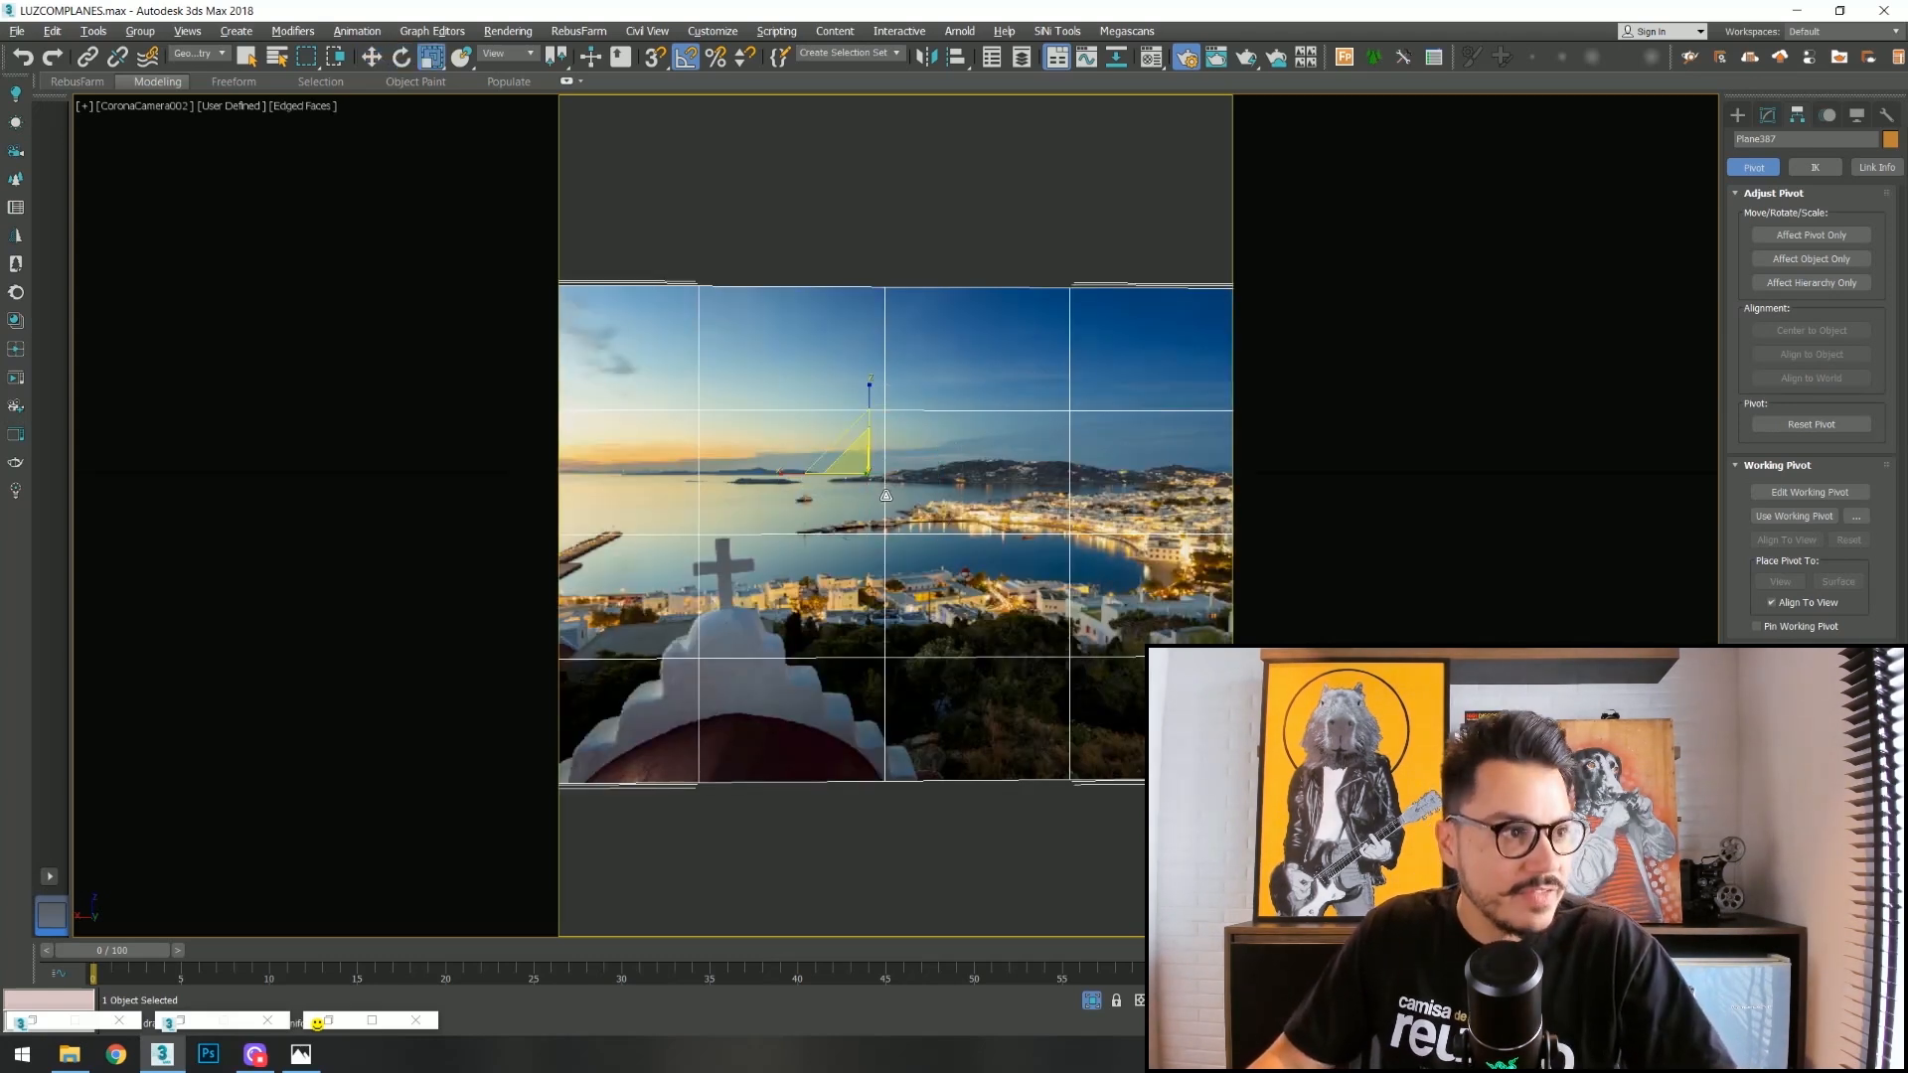
pyautogui.moveTo(861, 461); pyautogui.dragTo(915, 543)
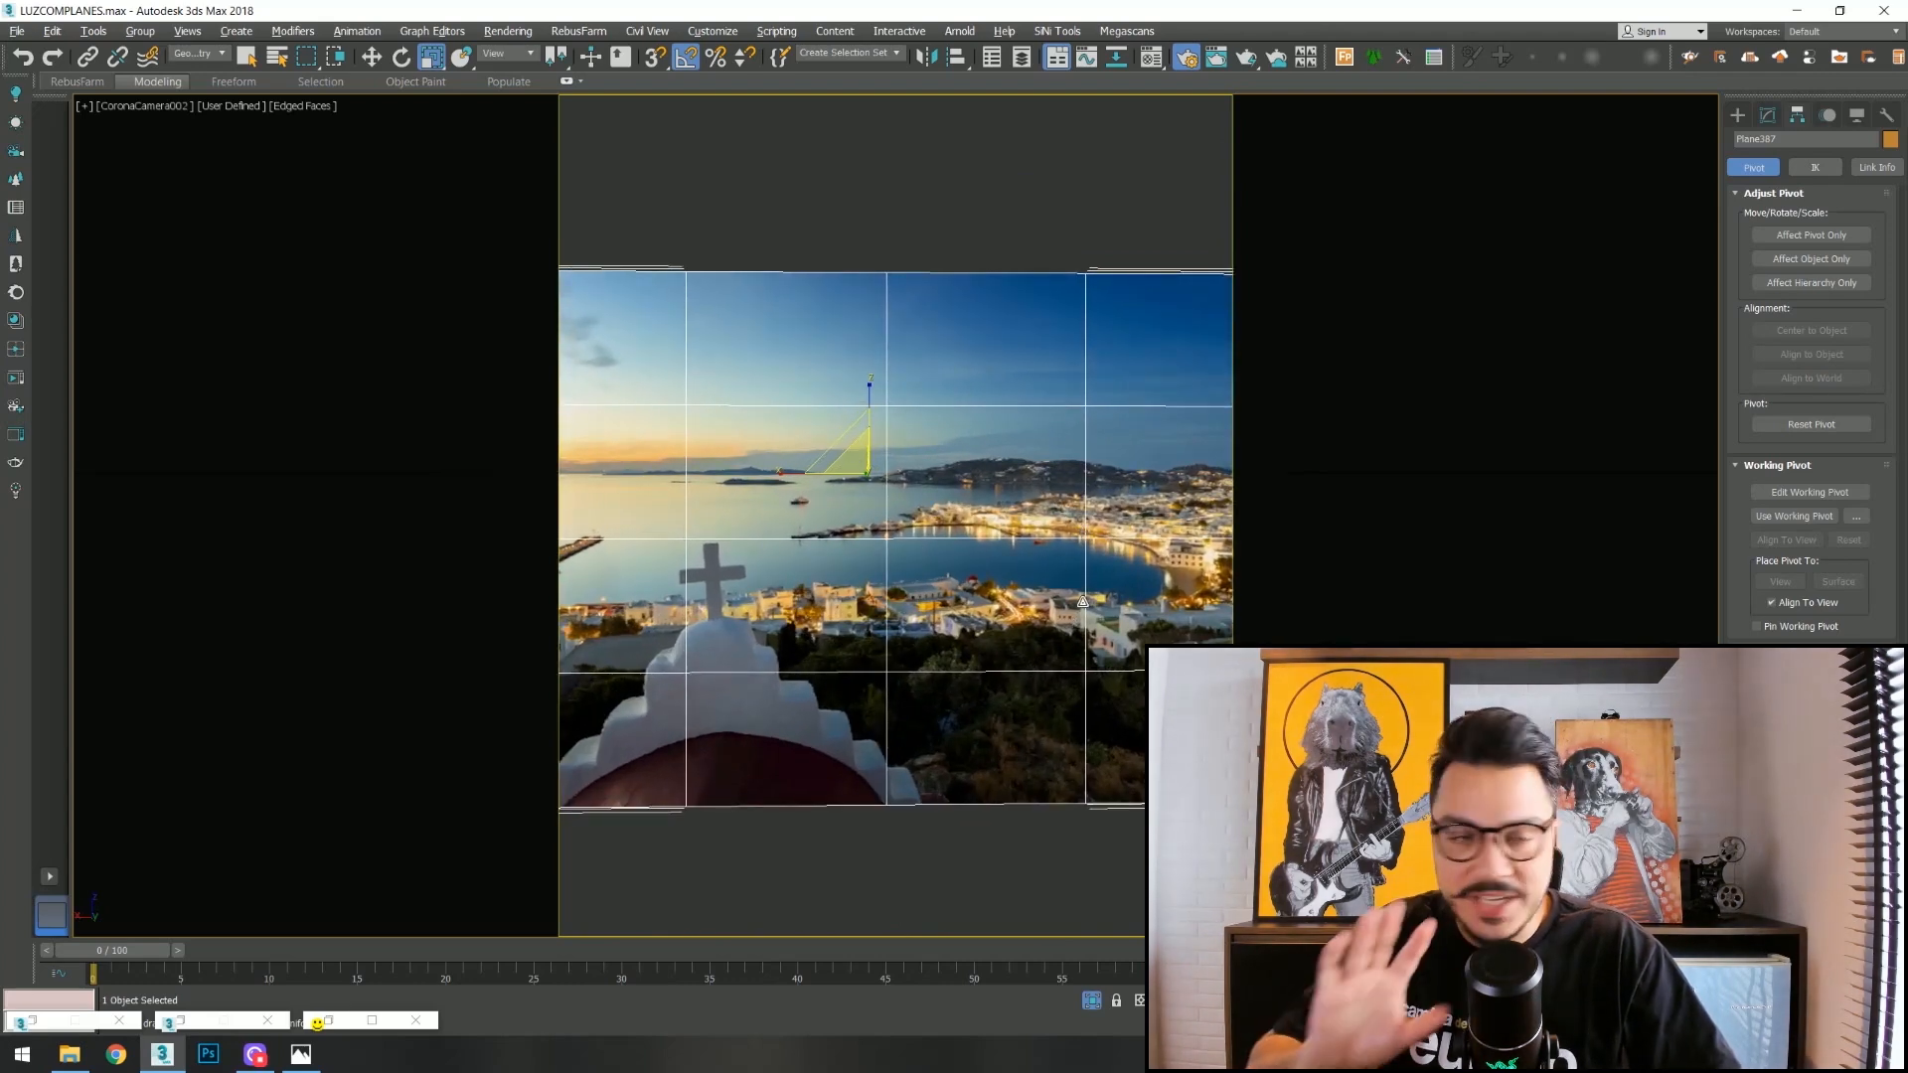
pyautogui.press('e')
pyautogui.moveTo(899, 474); pyautogui.dragTo(1034, 488)
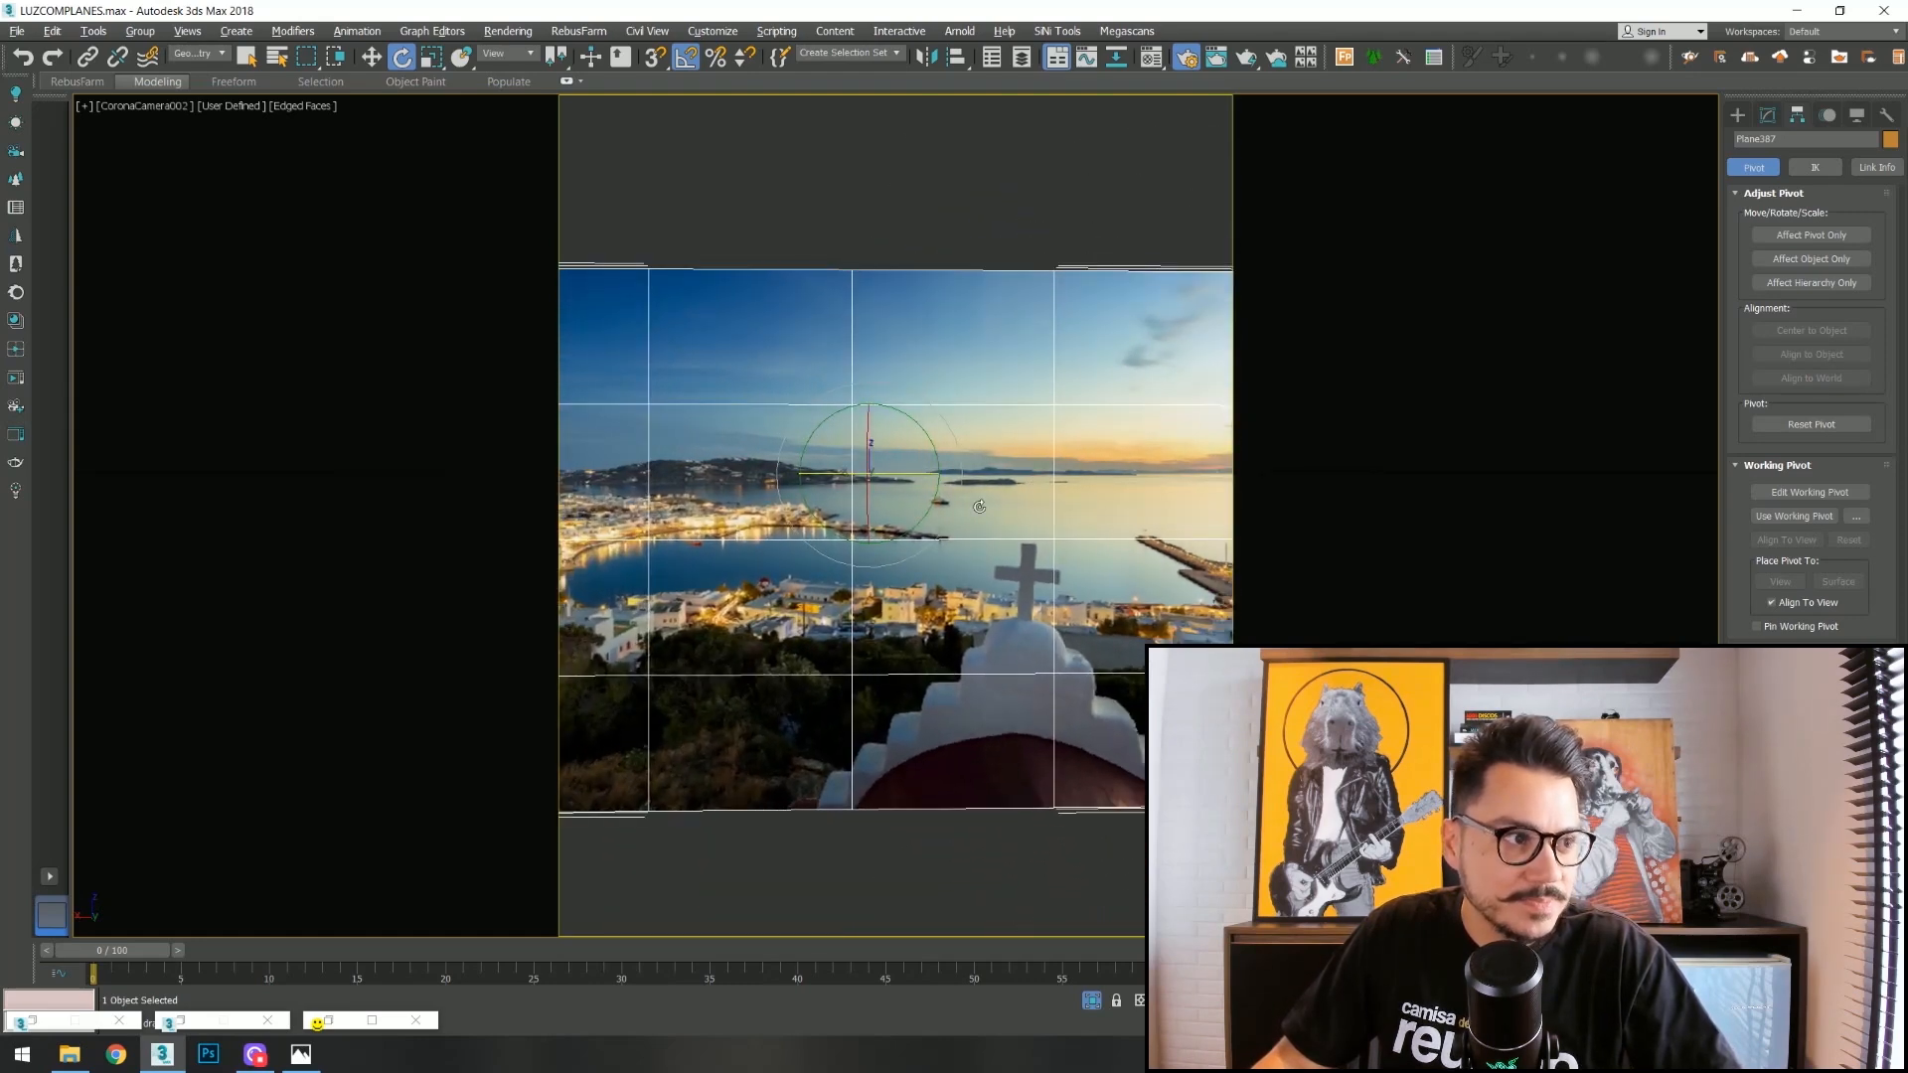
pyautogui.press('r')
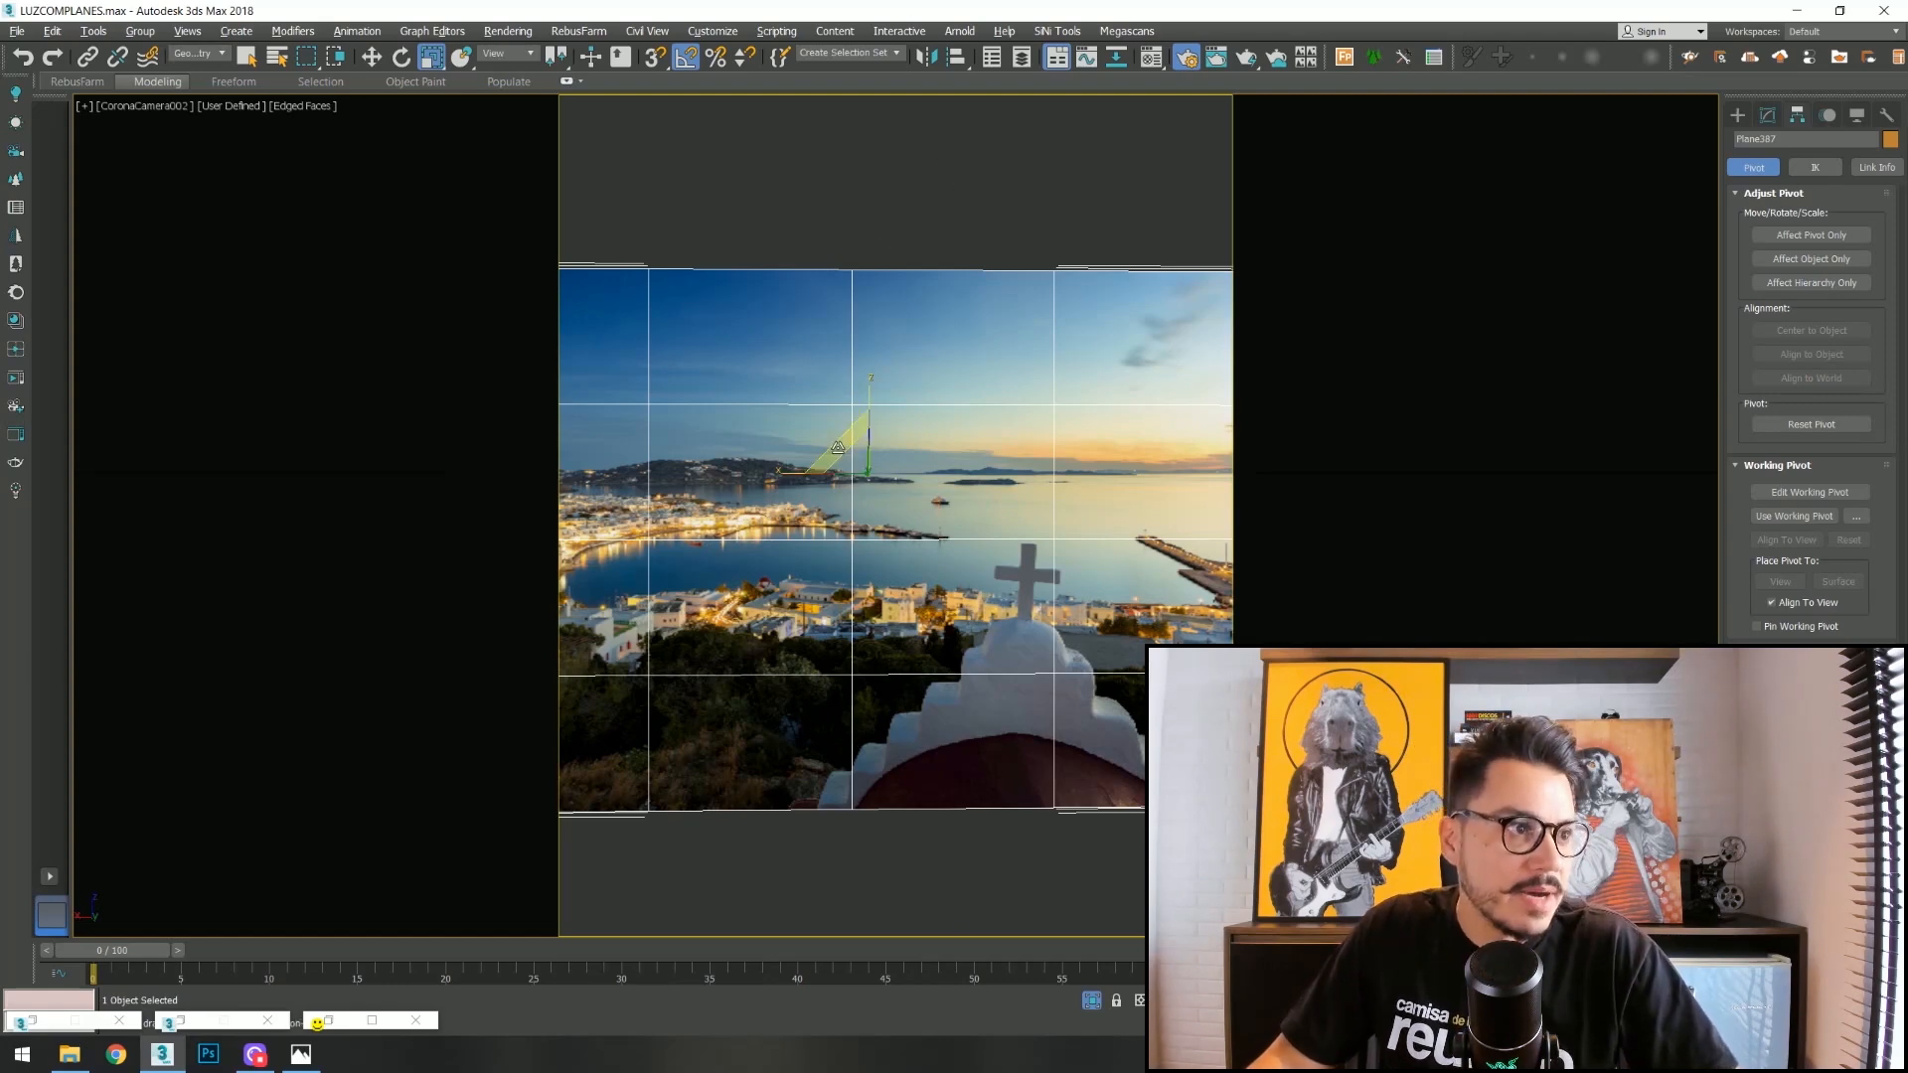
pyautogui.moveTo(859, 459); pyautogui.dragTo(866, 387)
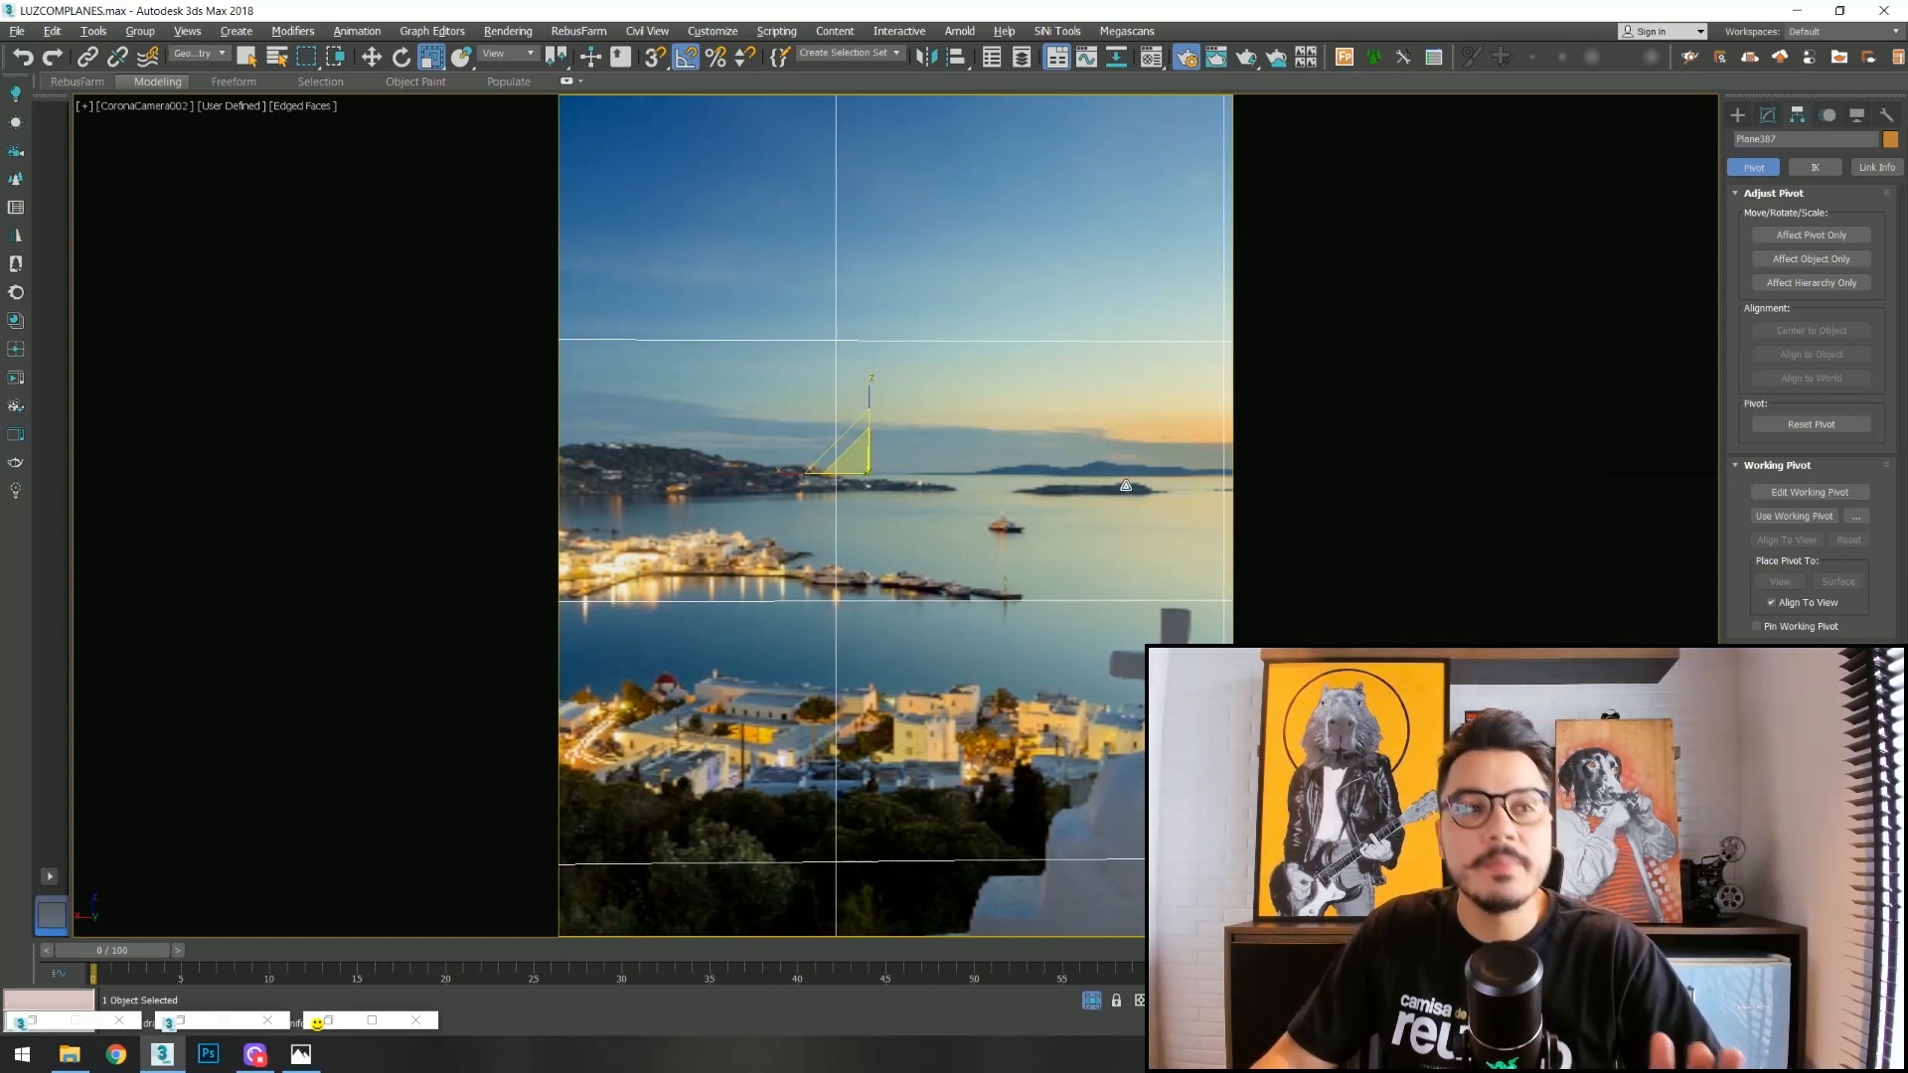
# Unhide the whole terrace scene and shift the background plane horizontally behind it.
pyautogui.click(1856, 115)
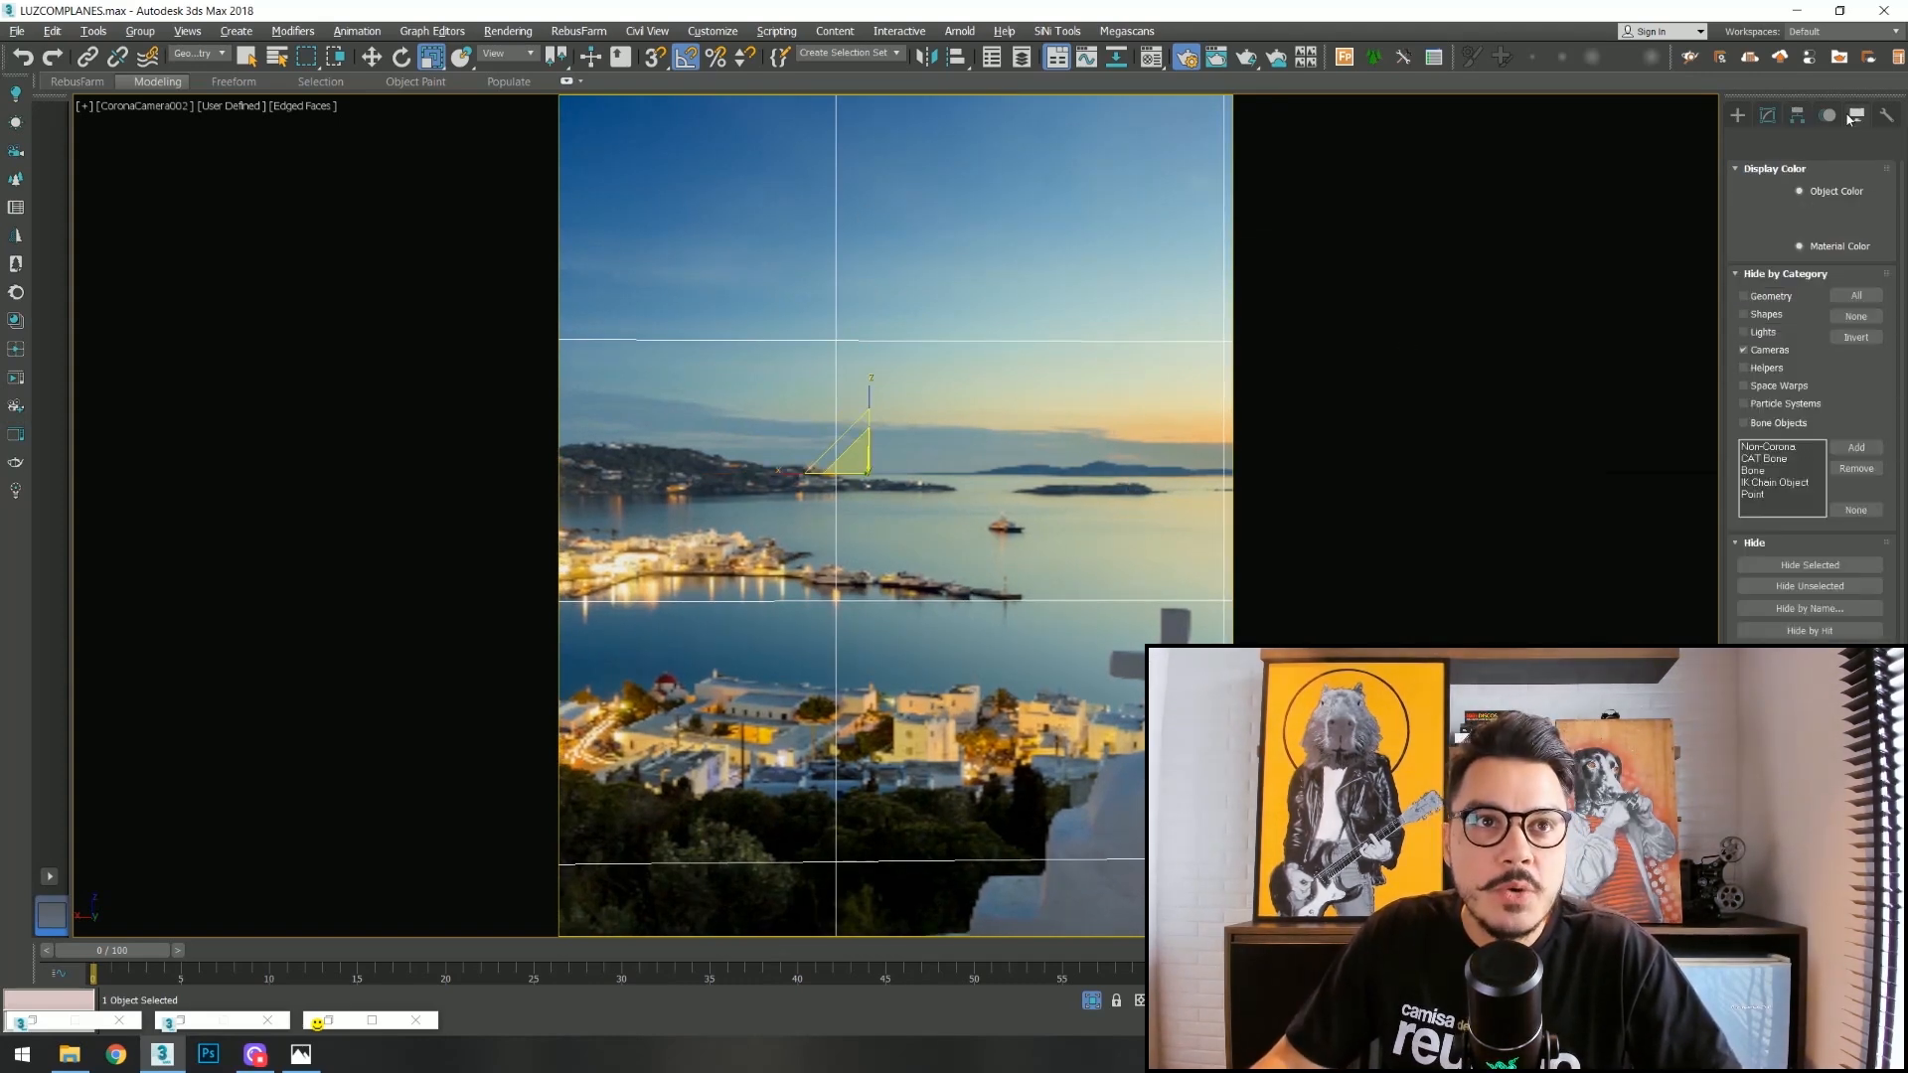
pyautogui.click(1809, 654)
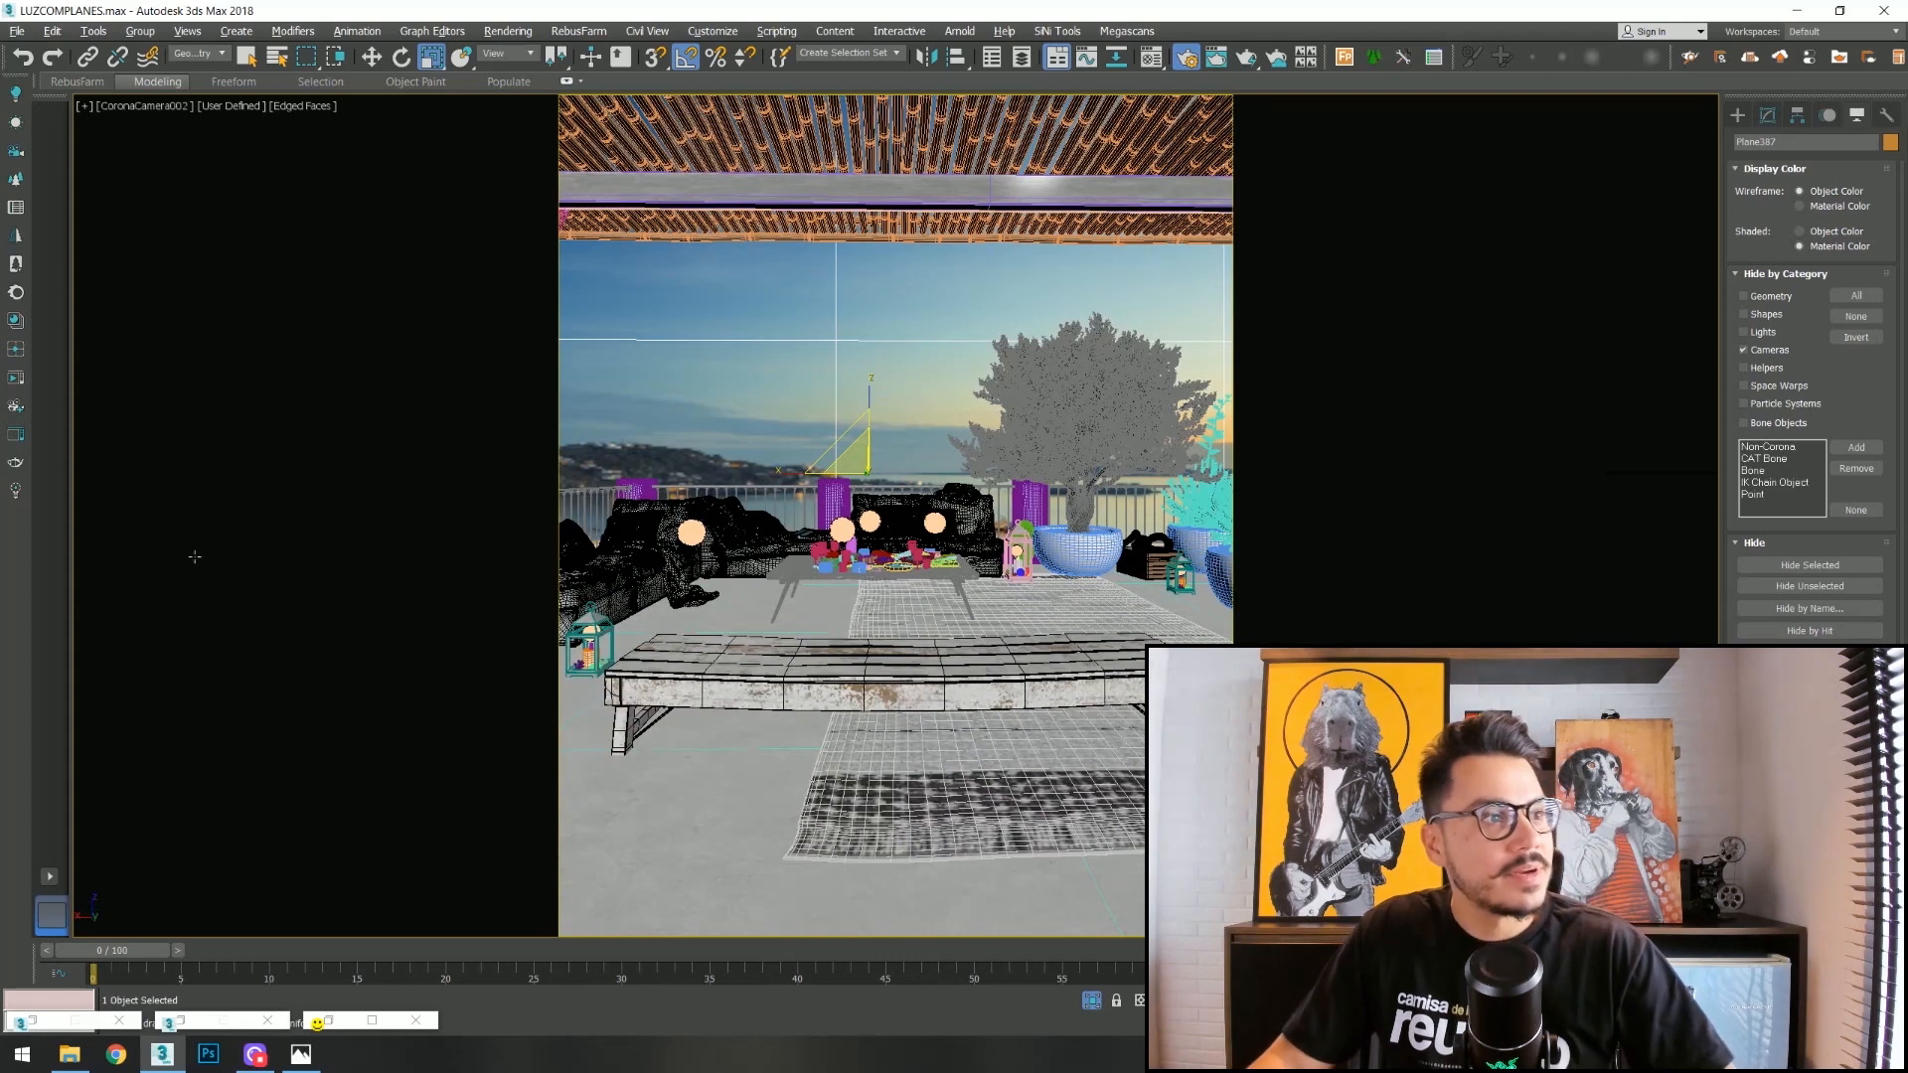
pyautogui.press('w')
pyautogui.moveTo(841, 480); pyautogui.dragTo(699, 454)
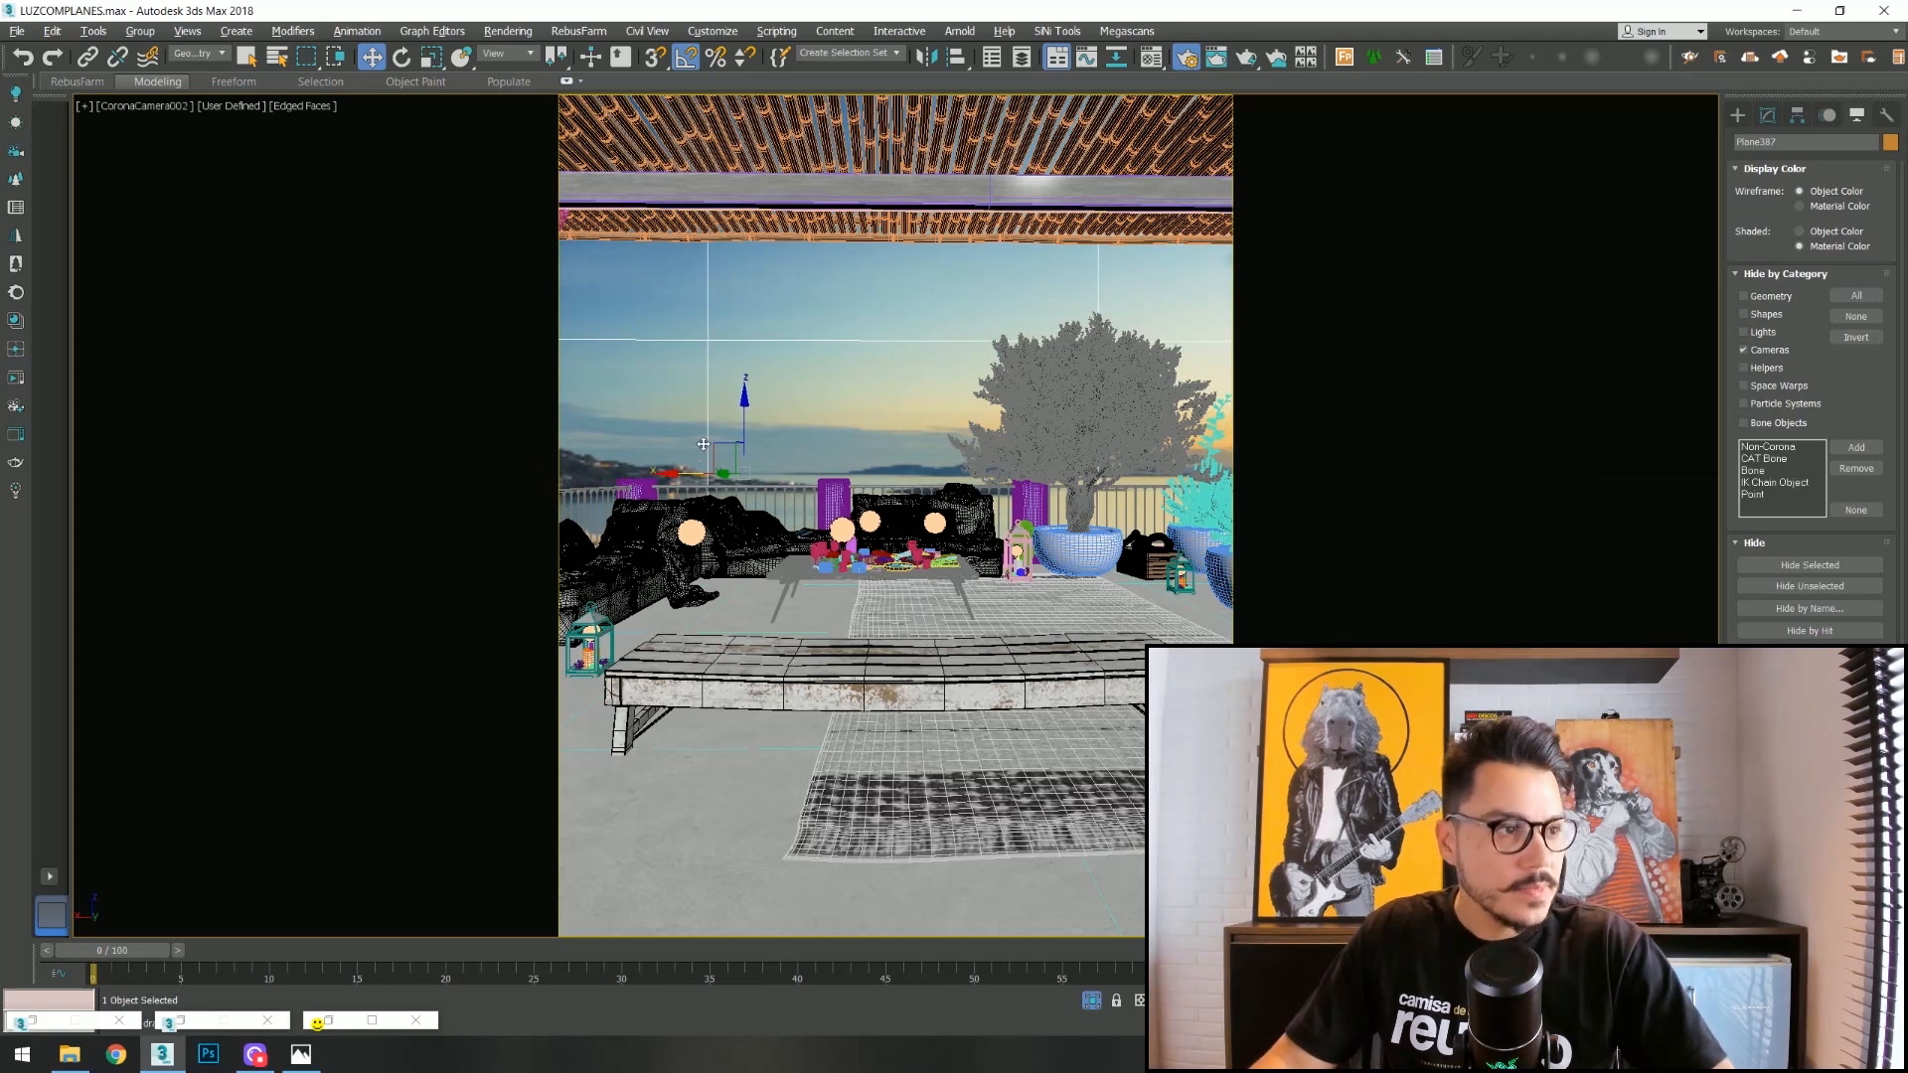
# Clear the selection and turn off the edged-faces display in the camera view.
pyautogui.rightClick(876, 404)
pyautogui.click(844, 441)
pyautogui.press('F3')
pyautogui.click(878, 431)
pyautogui.press('F3')
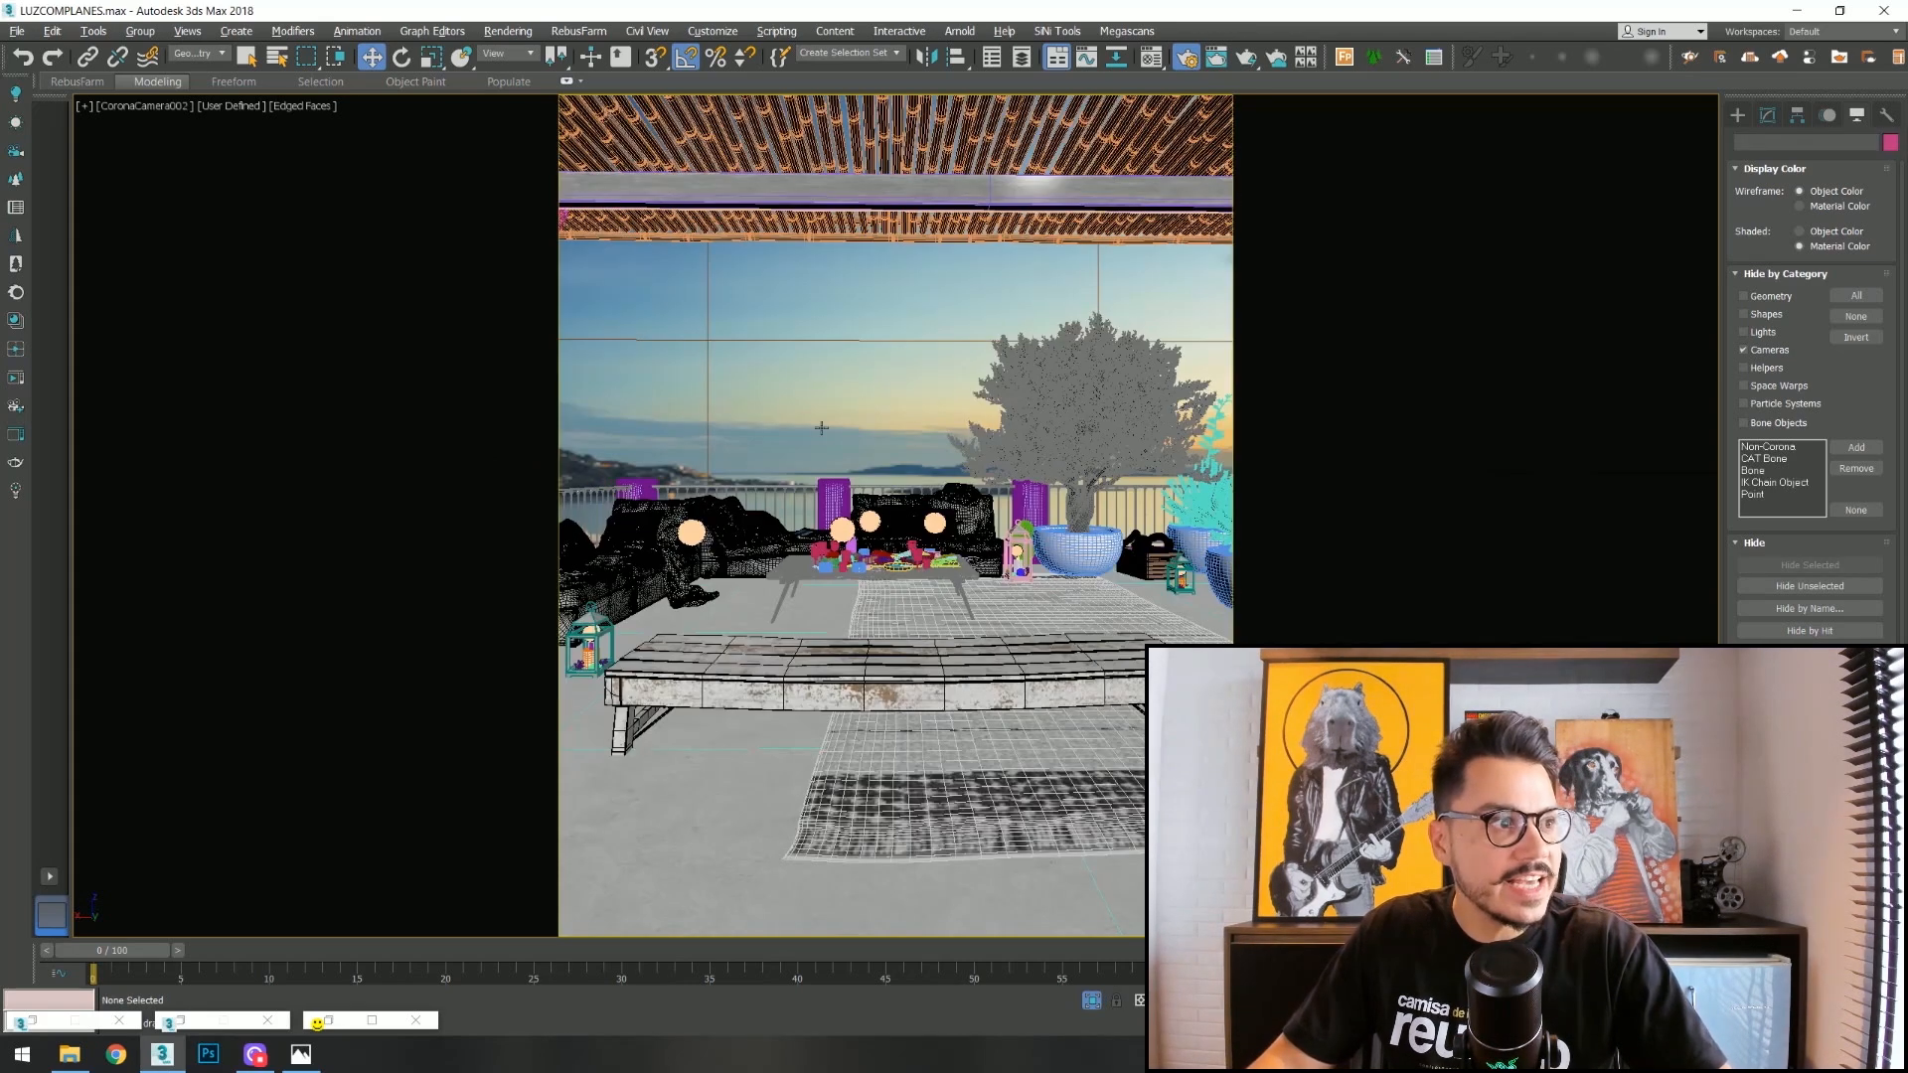
pyautogui.press('F4')
pyautogui.rightClick(876, 397)
pyautogui.click(845, 428)
# Reopen the material settings and start a Corona interactive render of the camera view.
pyautogui.press('m')
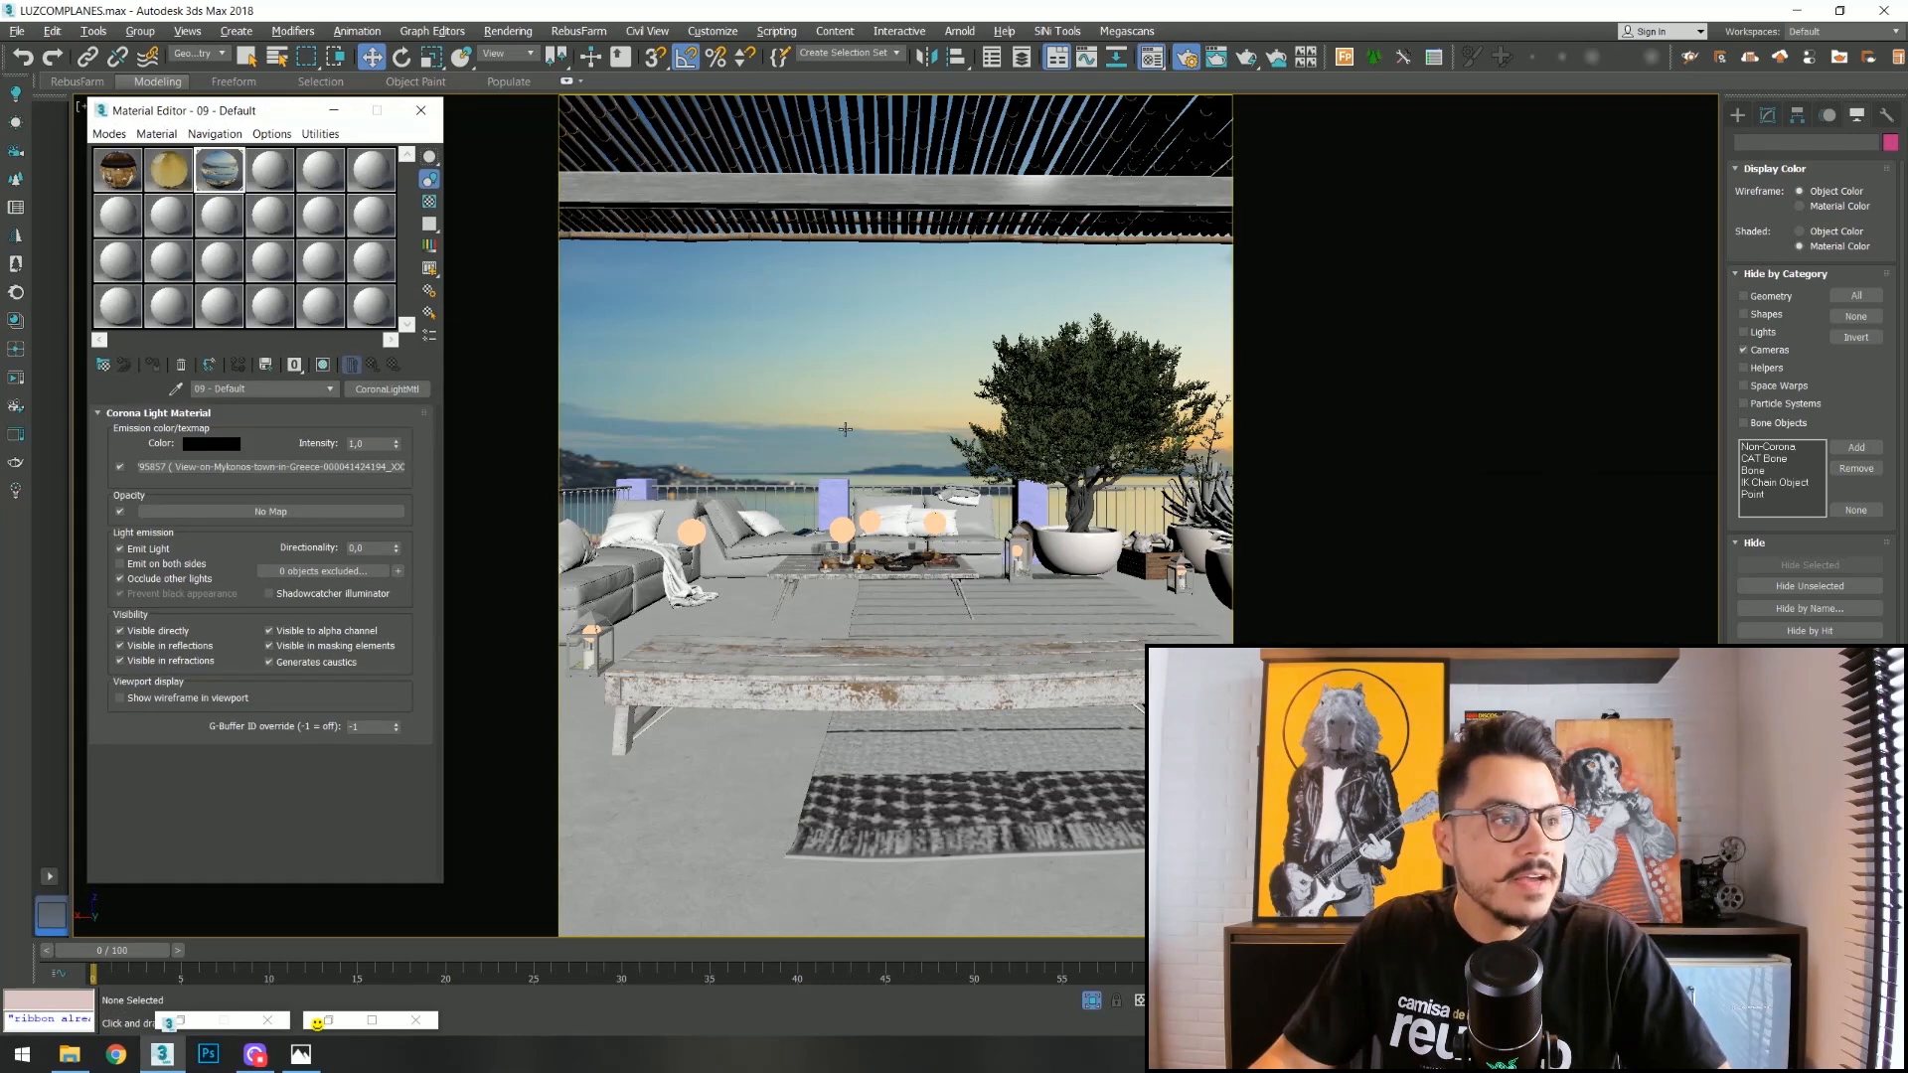
pyautogui.moveTo(236, 113); pyautogui.dragTo(367, 116)
pyautogui.click(18, 382)
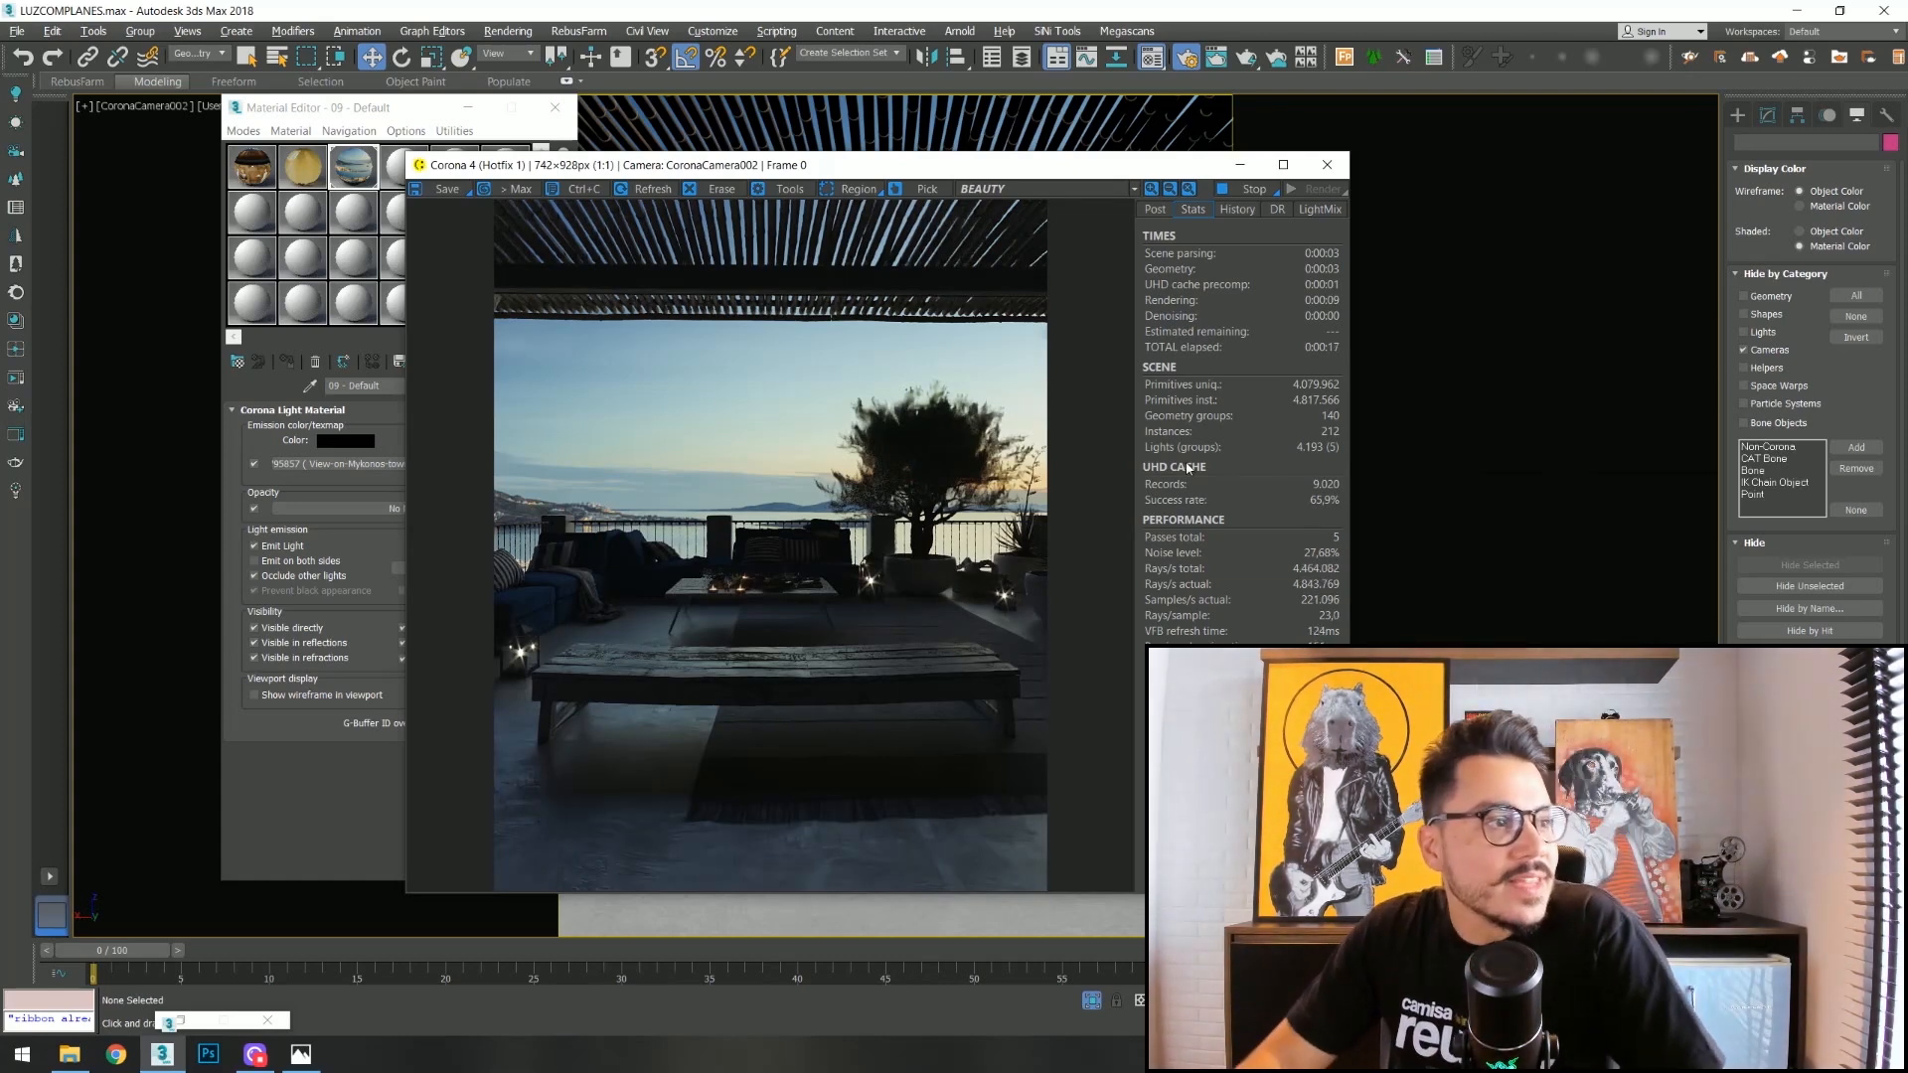
# Place the render window beside the material settings and set the light material's intensity to 3.
pyautogui.moveTo(1001, 177); pyautogui.dragTo(1271, 155)
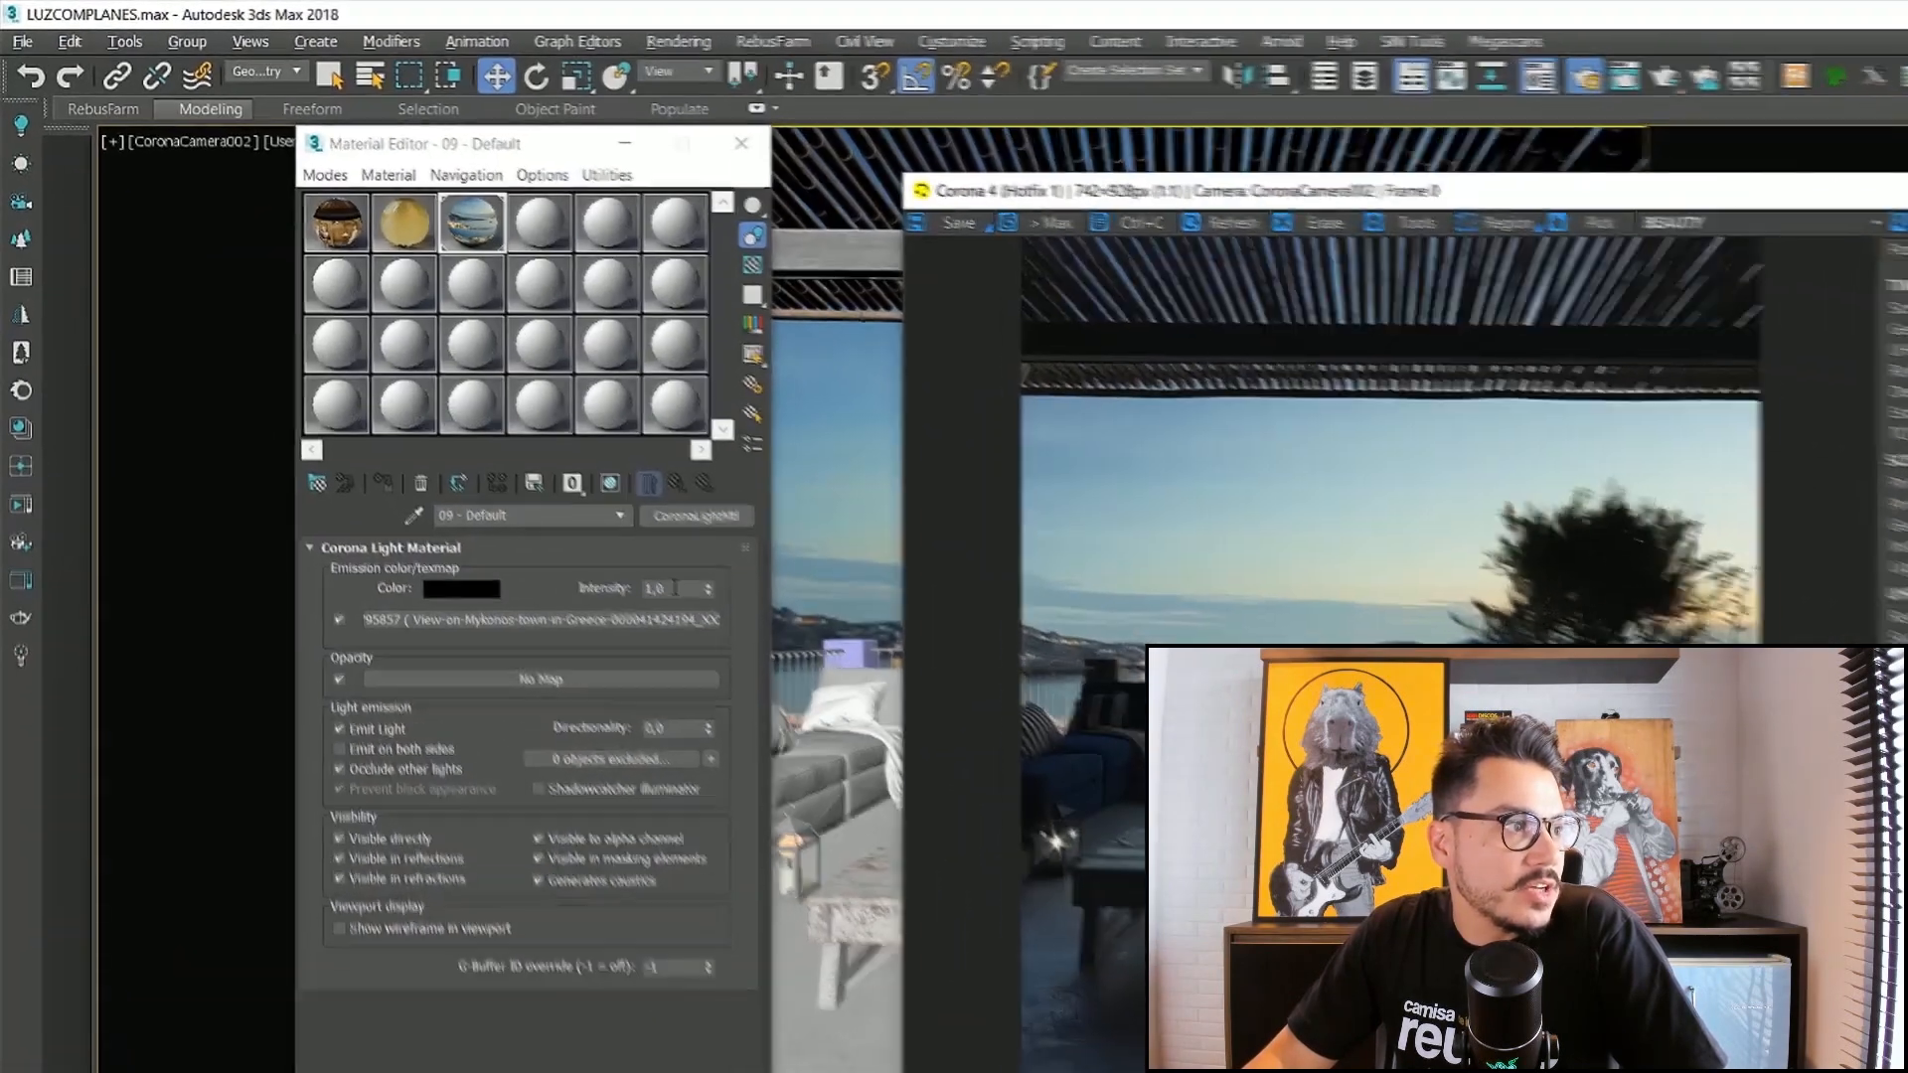
pyautogui.doubleClick(501, 440)
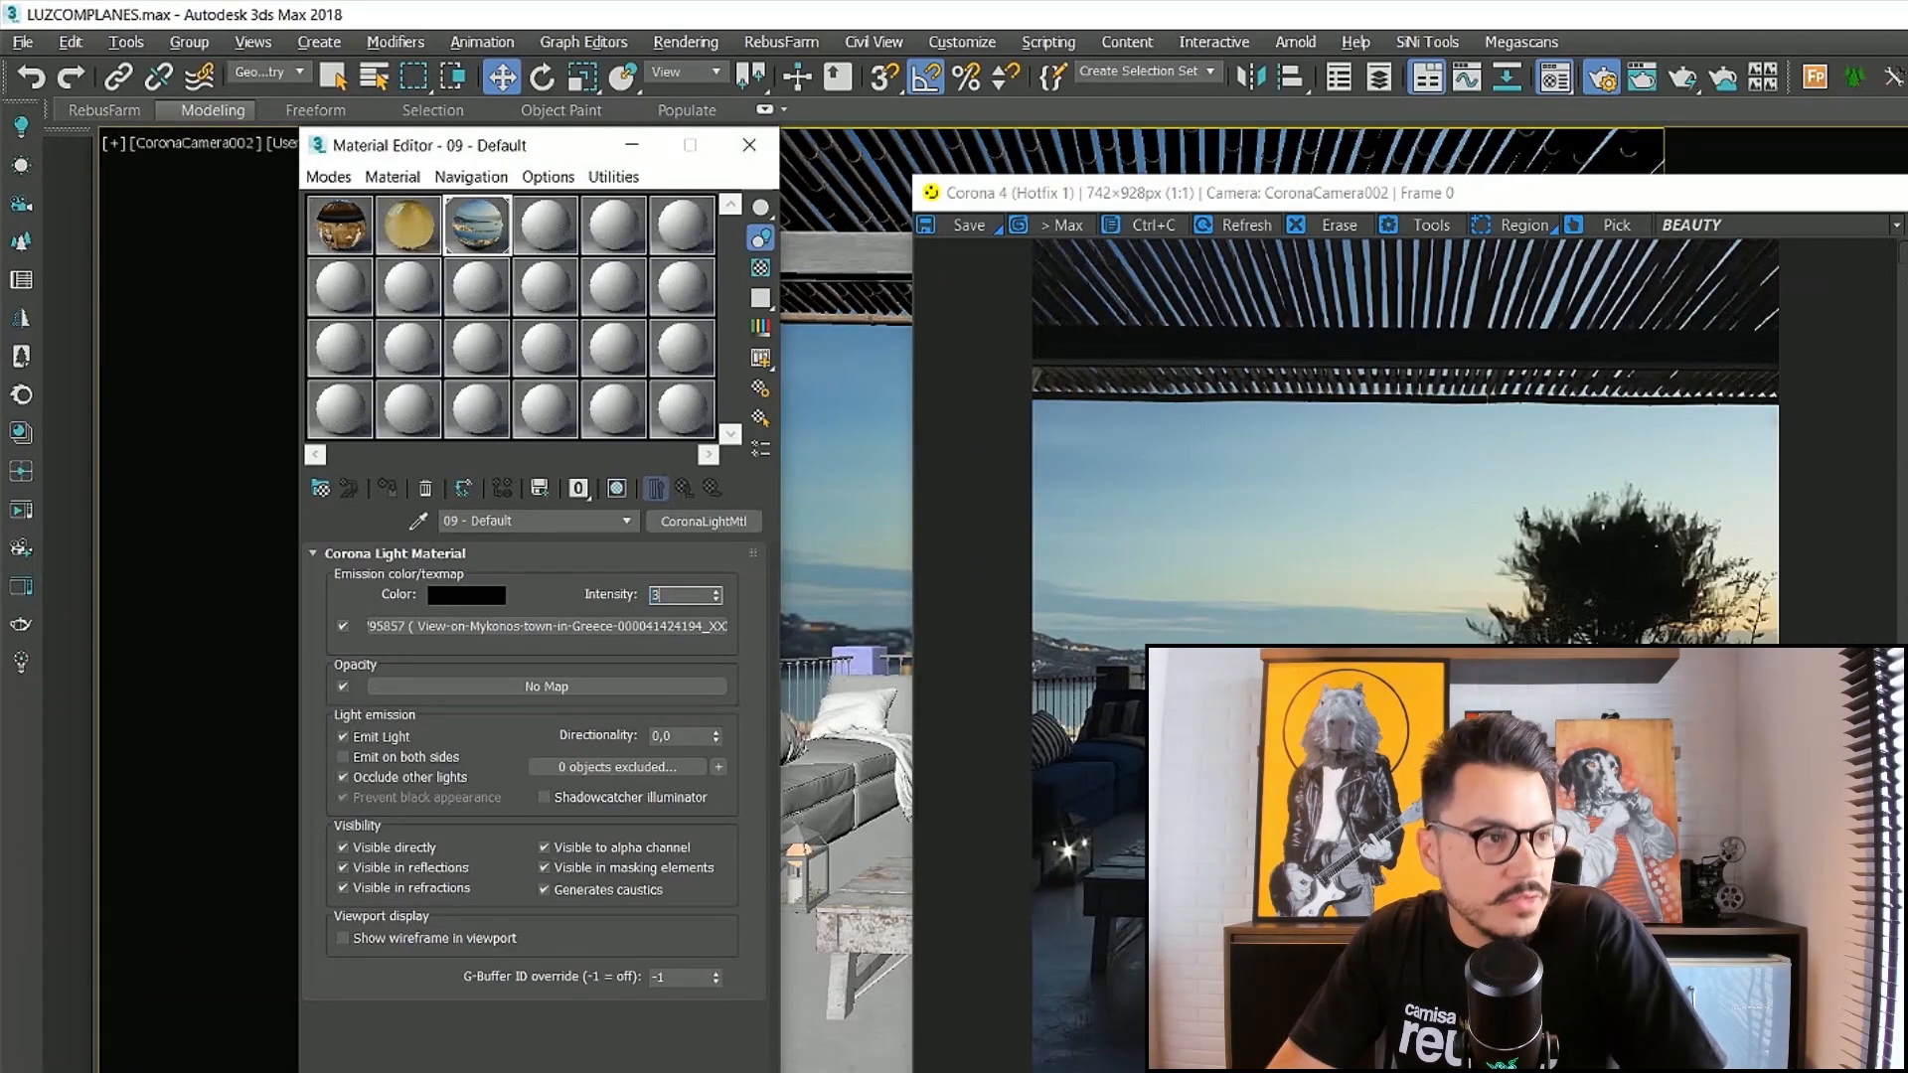
pyautogui.press('Return')
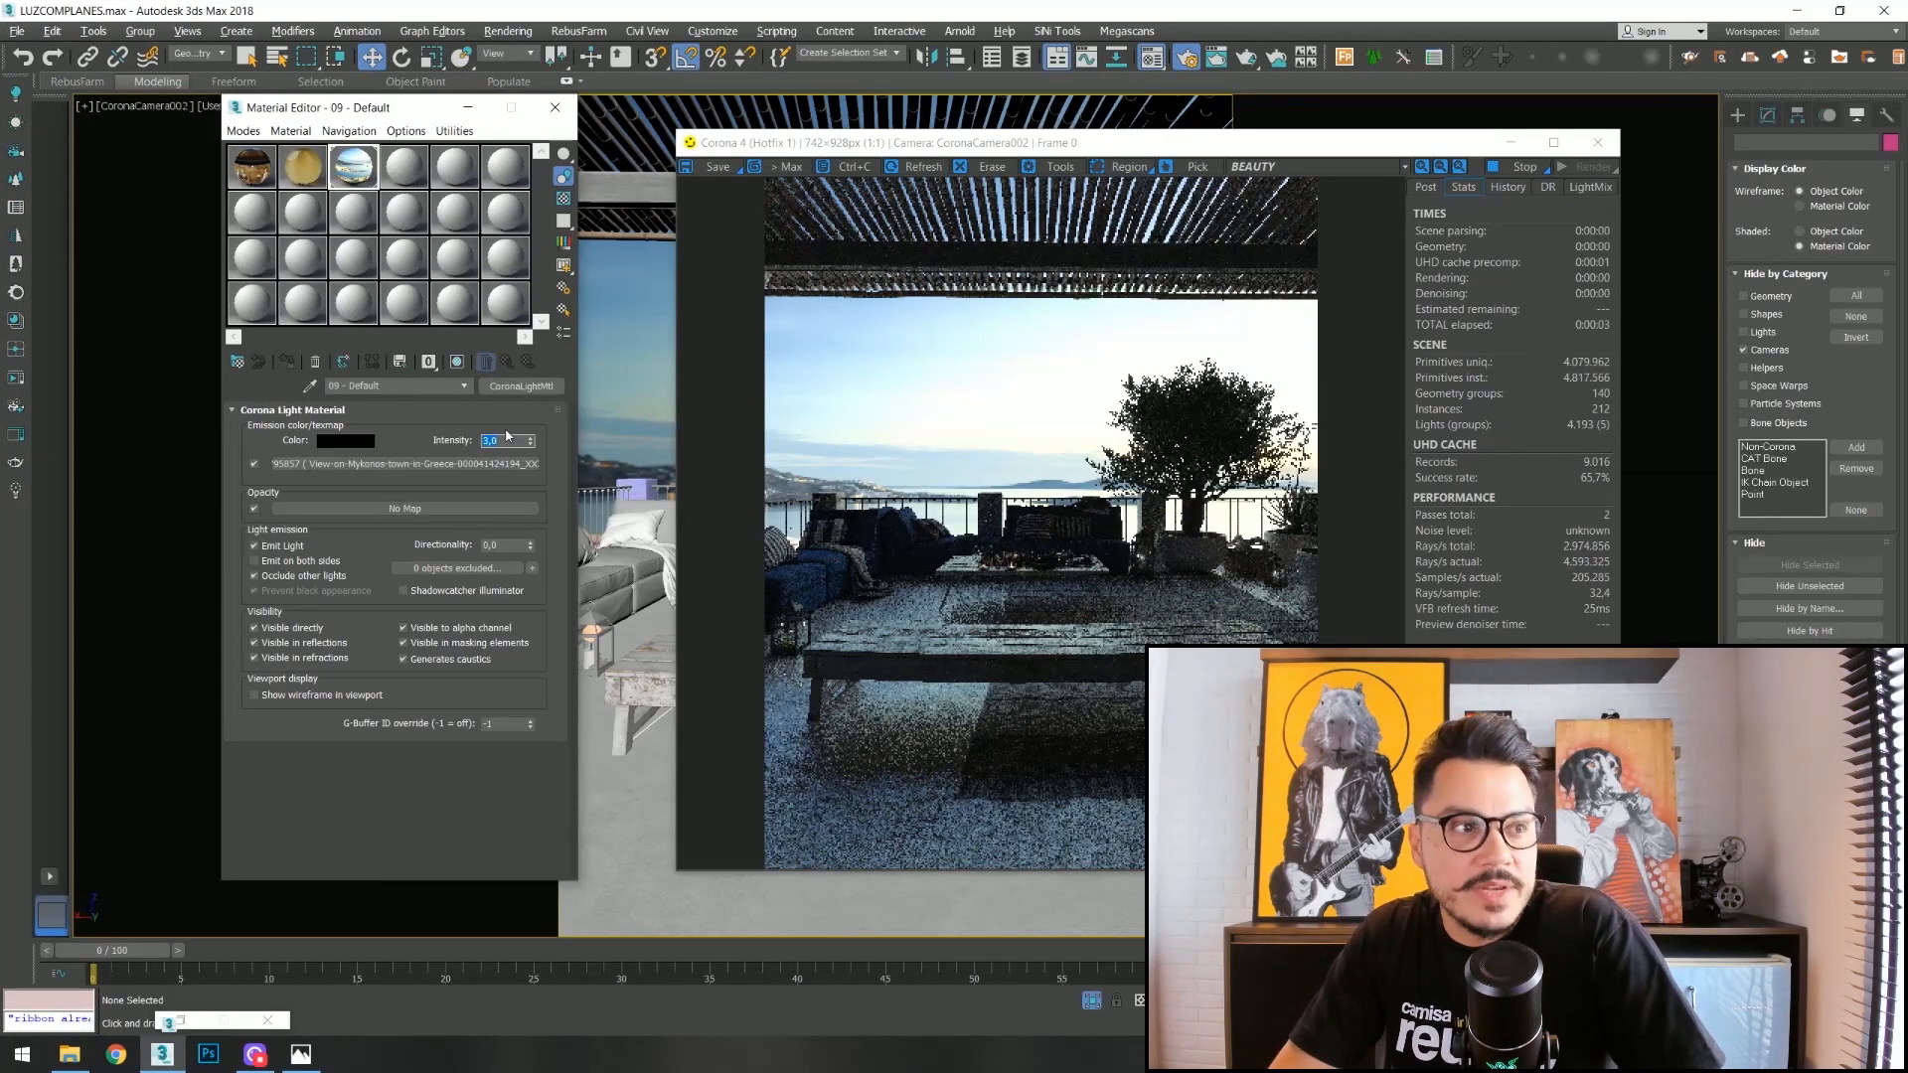
# Set the light material's intensity to 2 and check the settings of its Mykonos bitmap.
pyautogui.write('2')
pyautogui.press('Return')
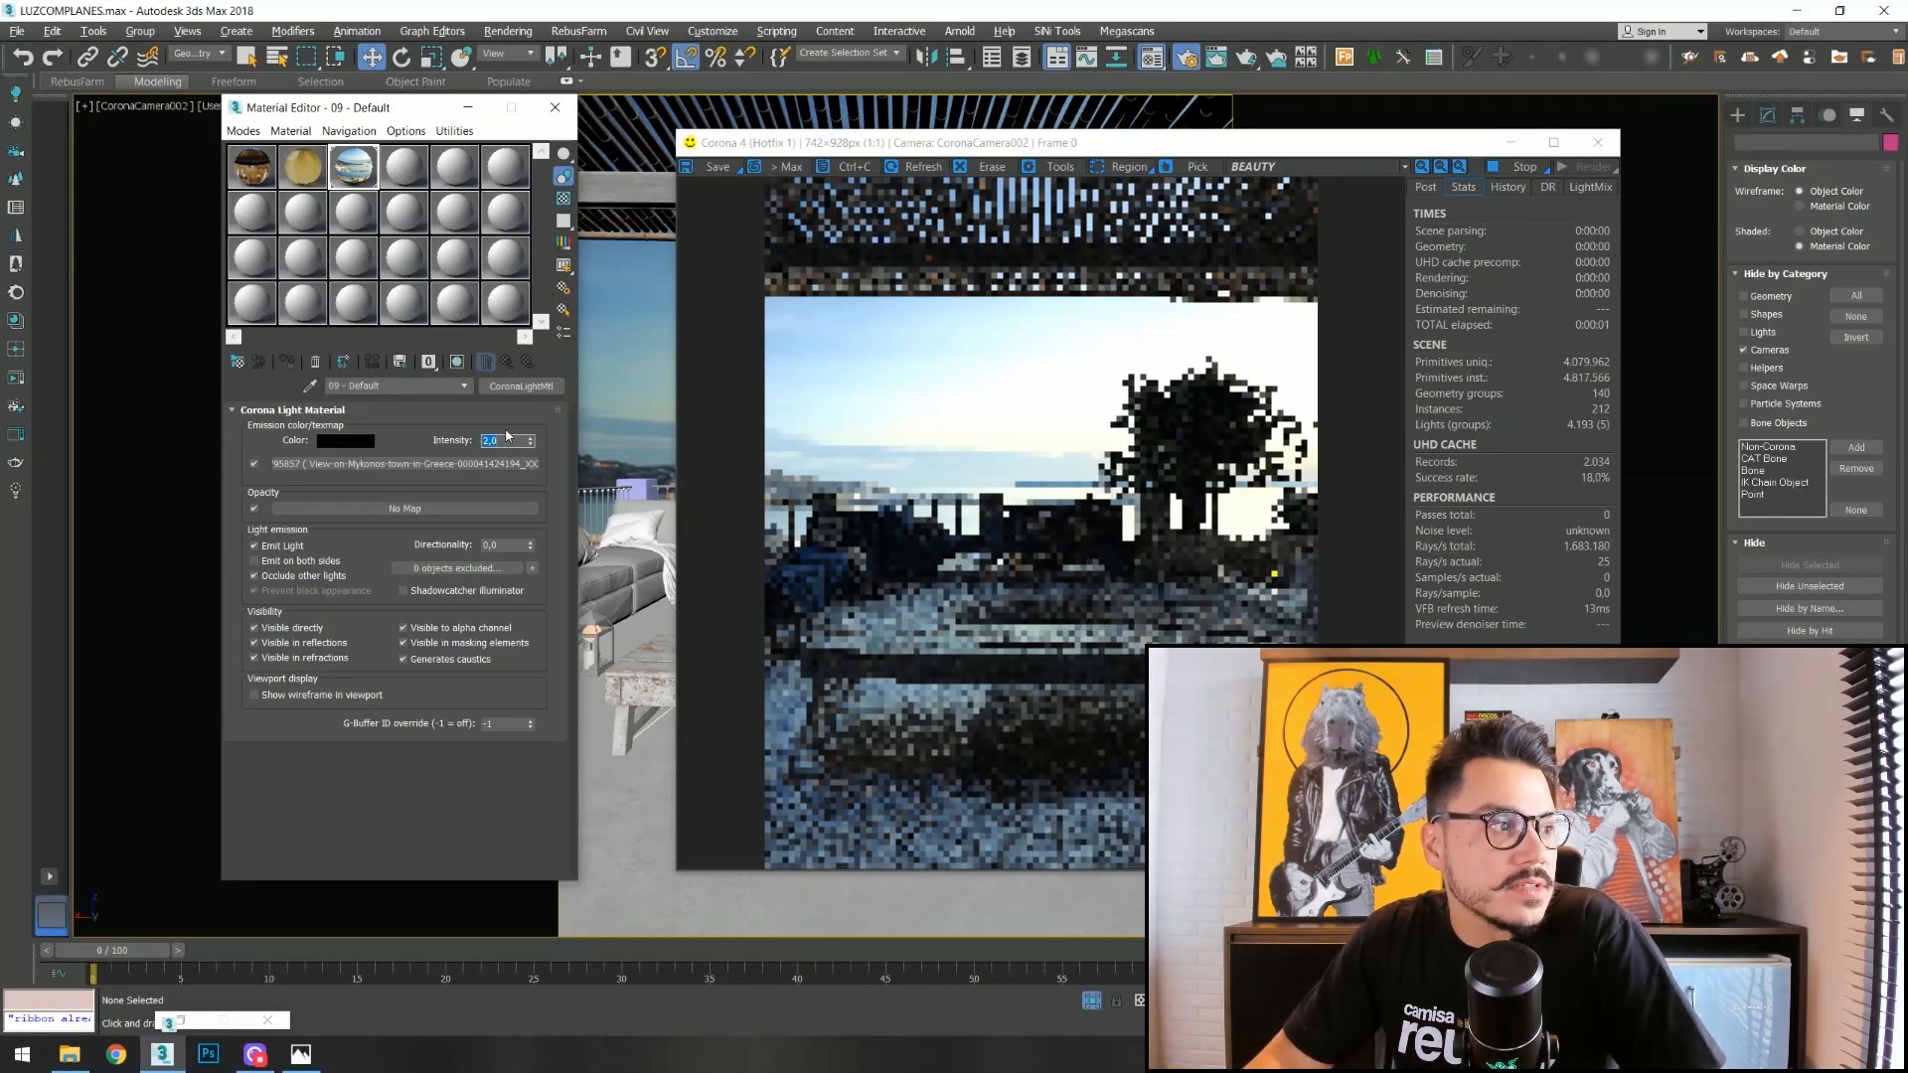
pyautogui.click(335, 463)
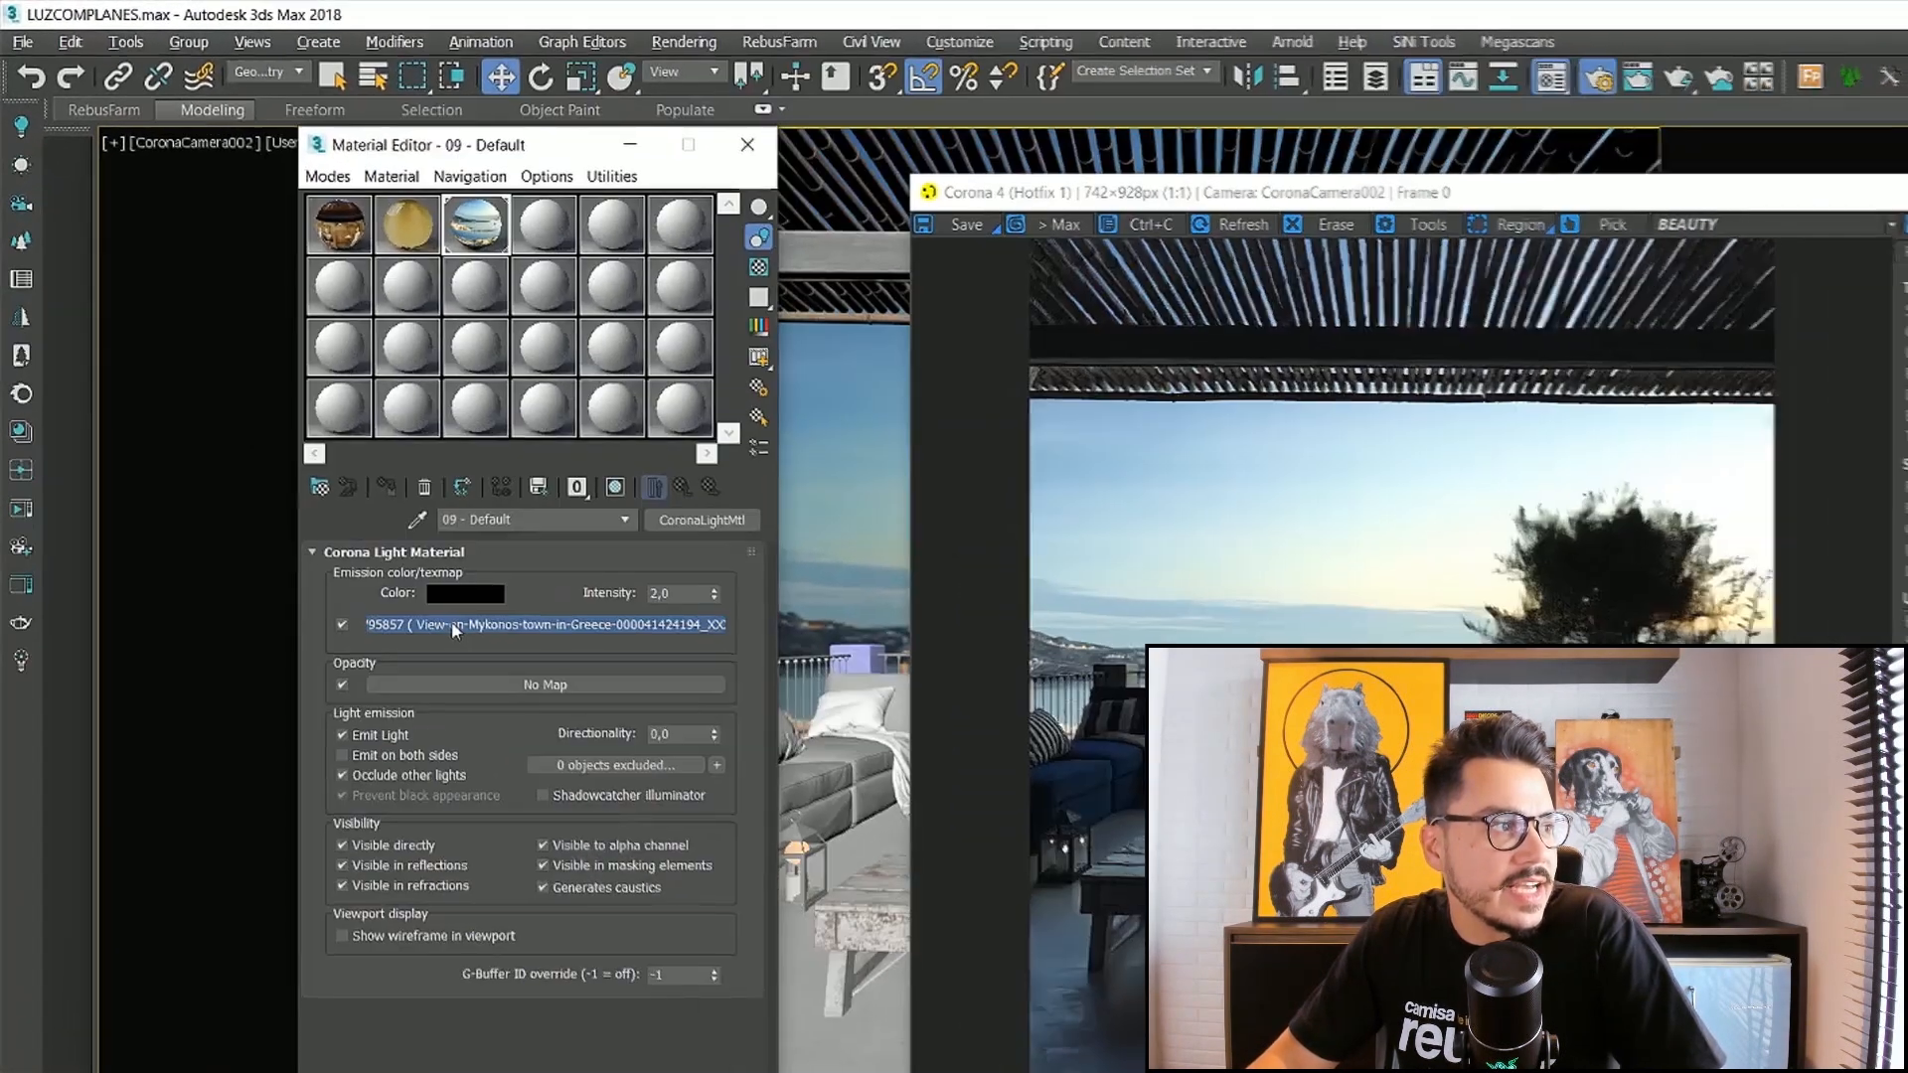
pyautogui.click(451, 622)
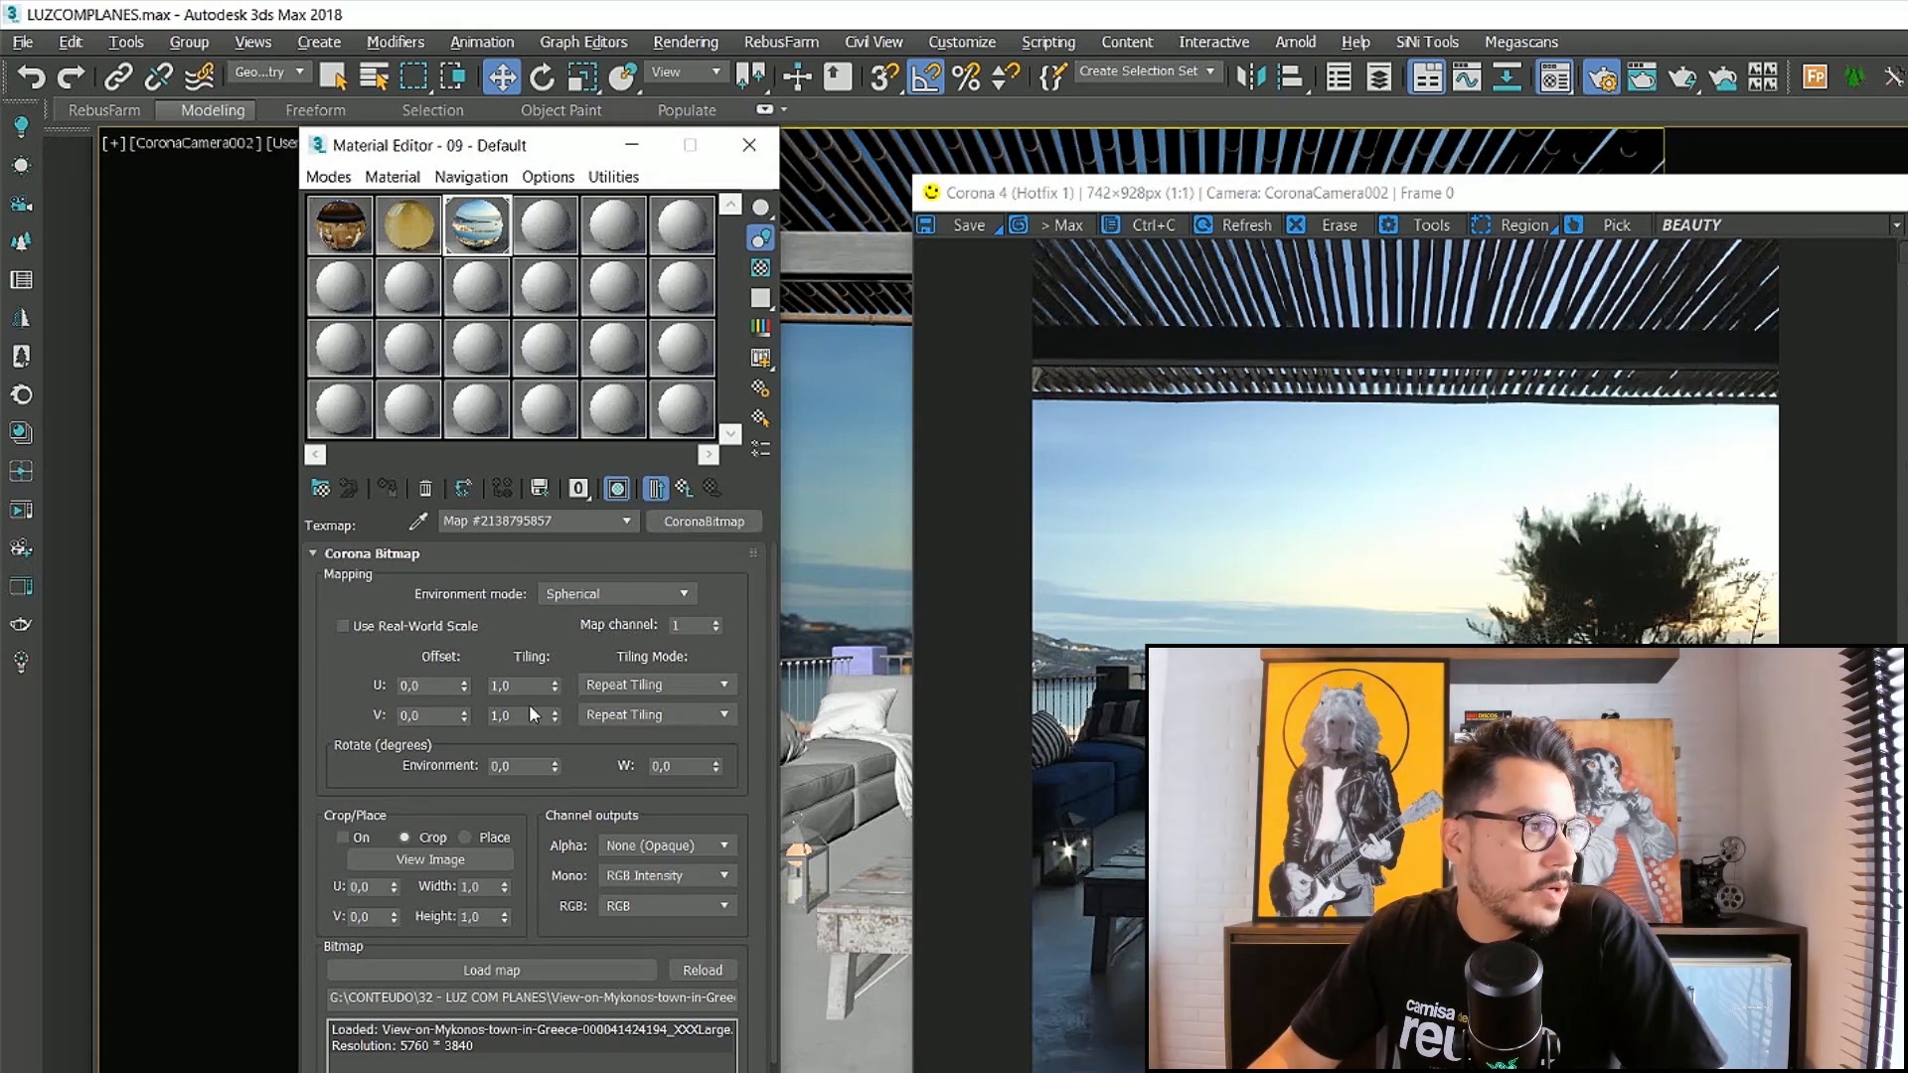
pyautogui.click(686, 486)
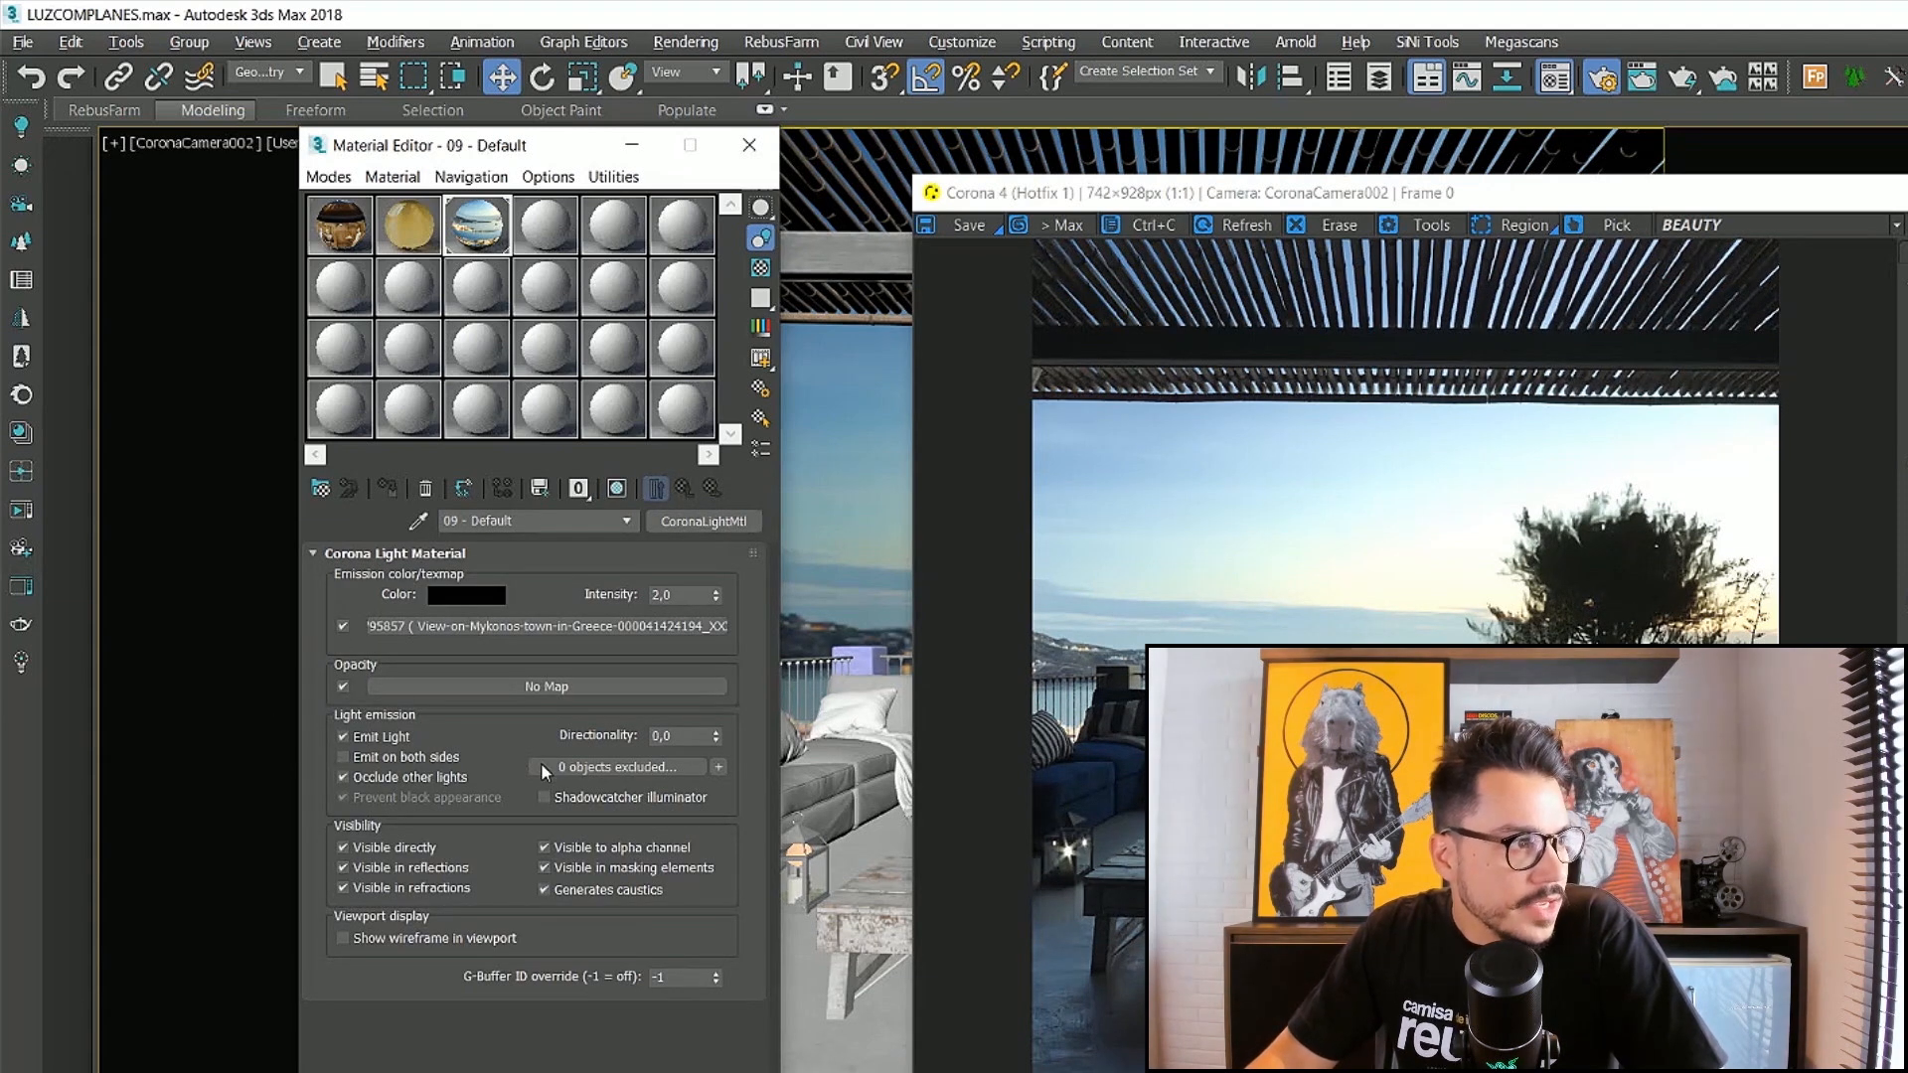
pyautogui.moveTo(376, 743)
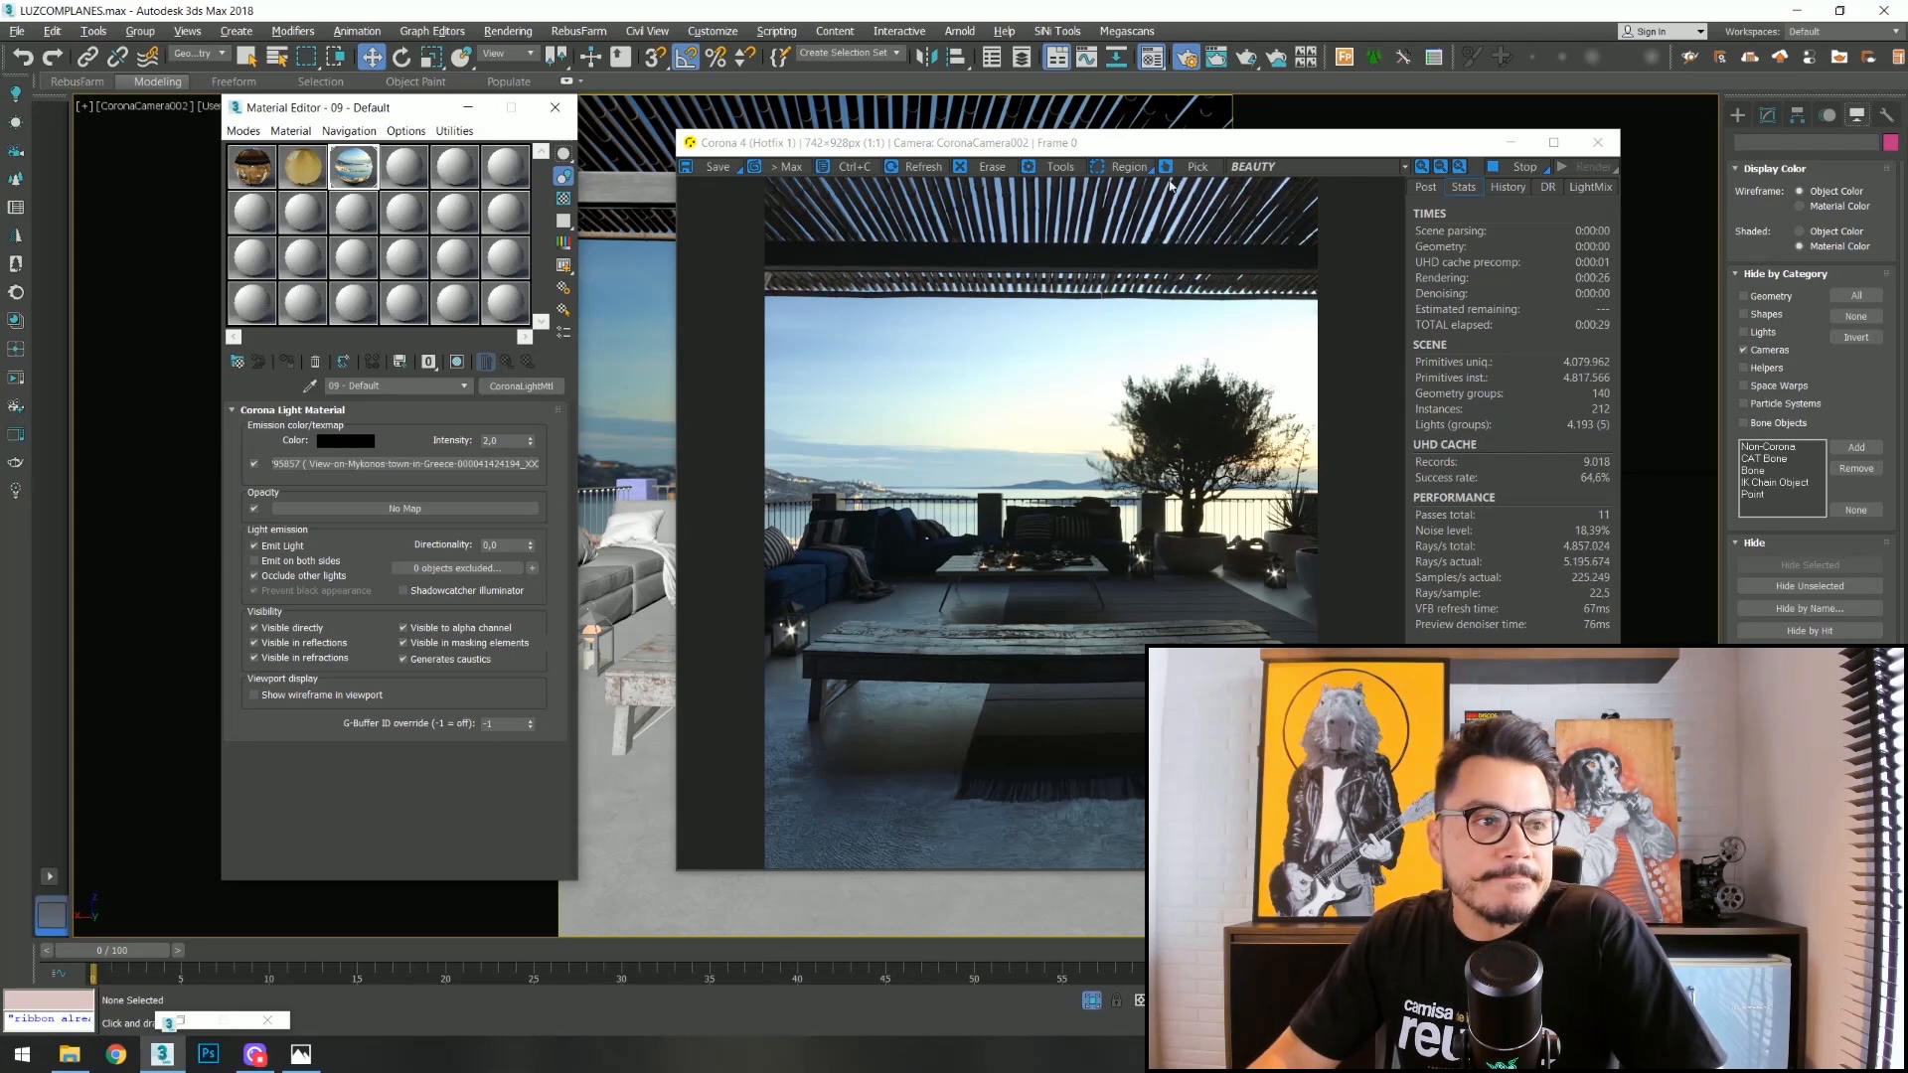
# Turn off the LUT in the render's post-processing settings and minimize the render window.
pyautogui.moveTo(1200, 154); pyautogui.dragTo(1310, 159)
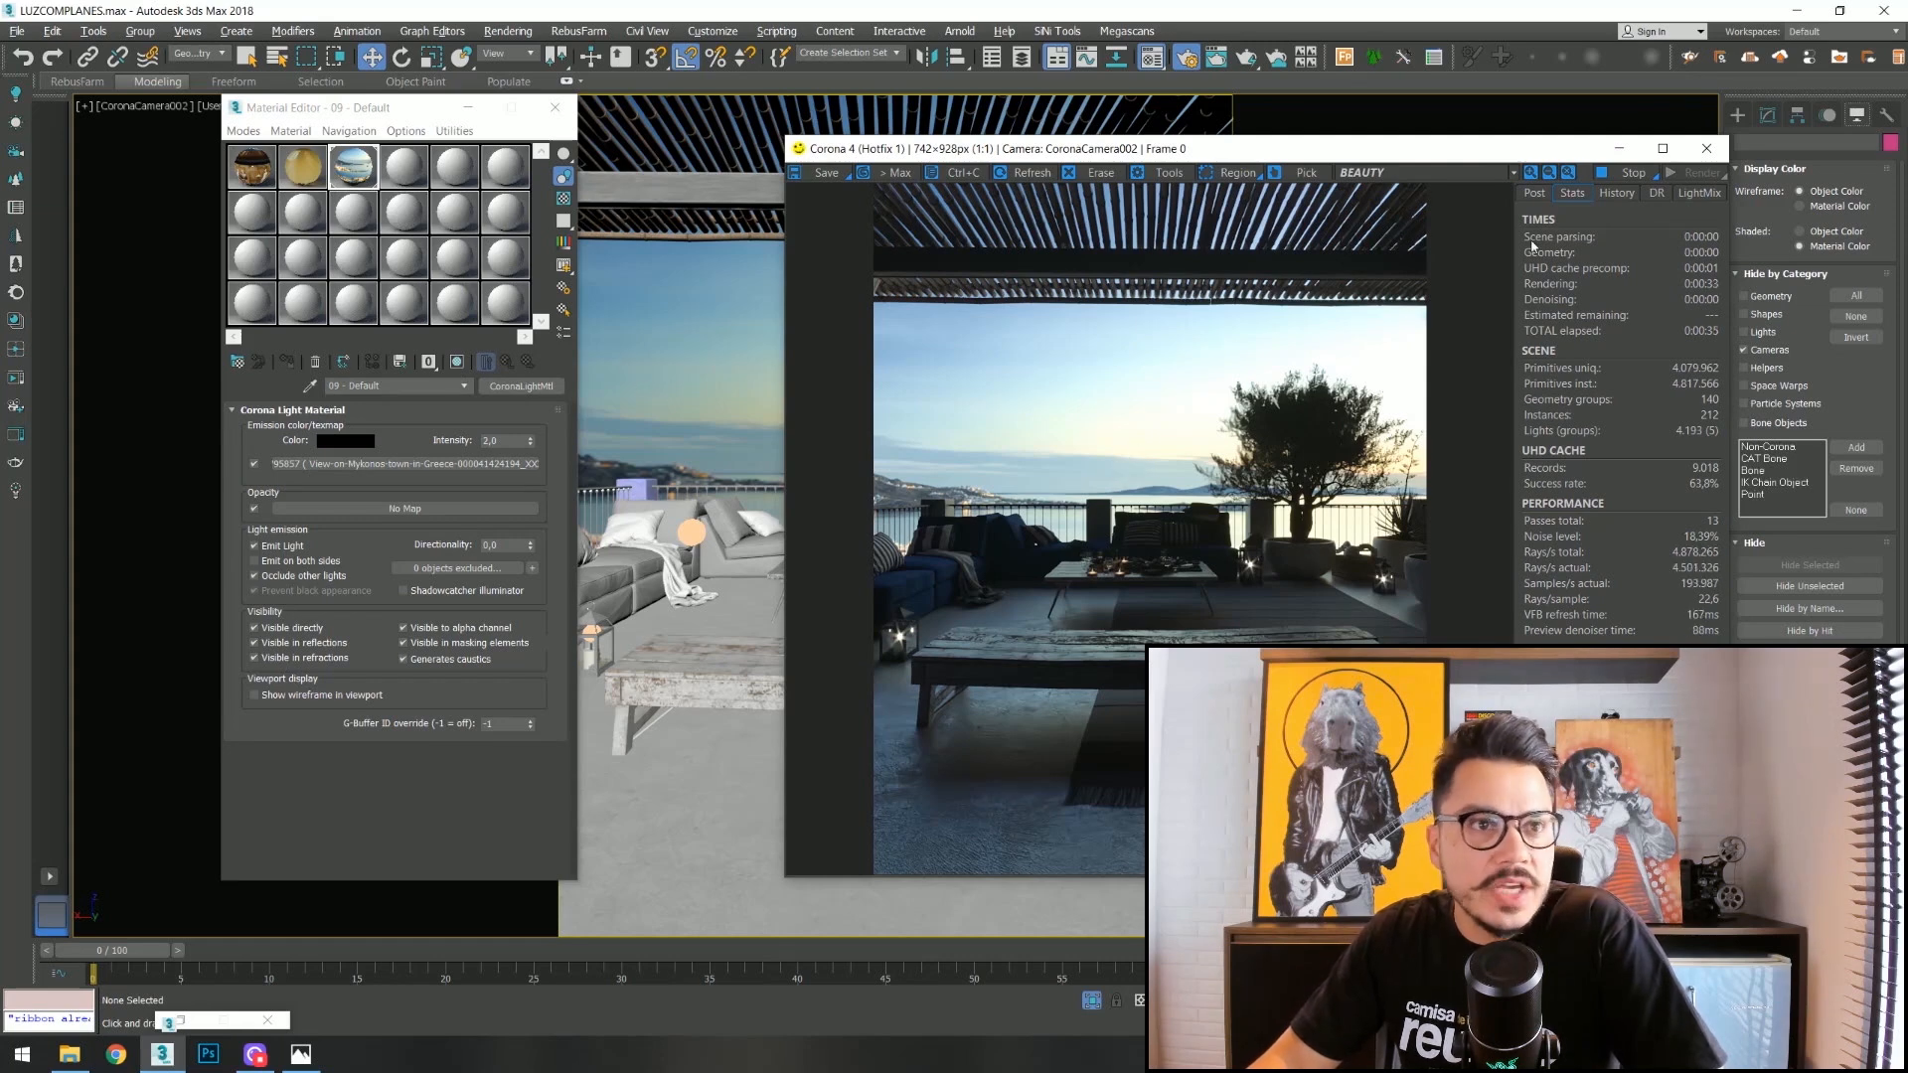
pyautogui.click(1533, 194)
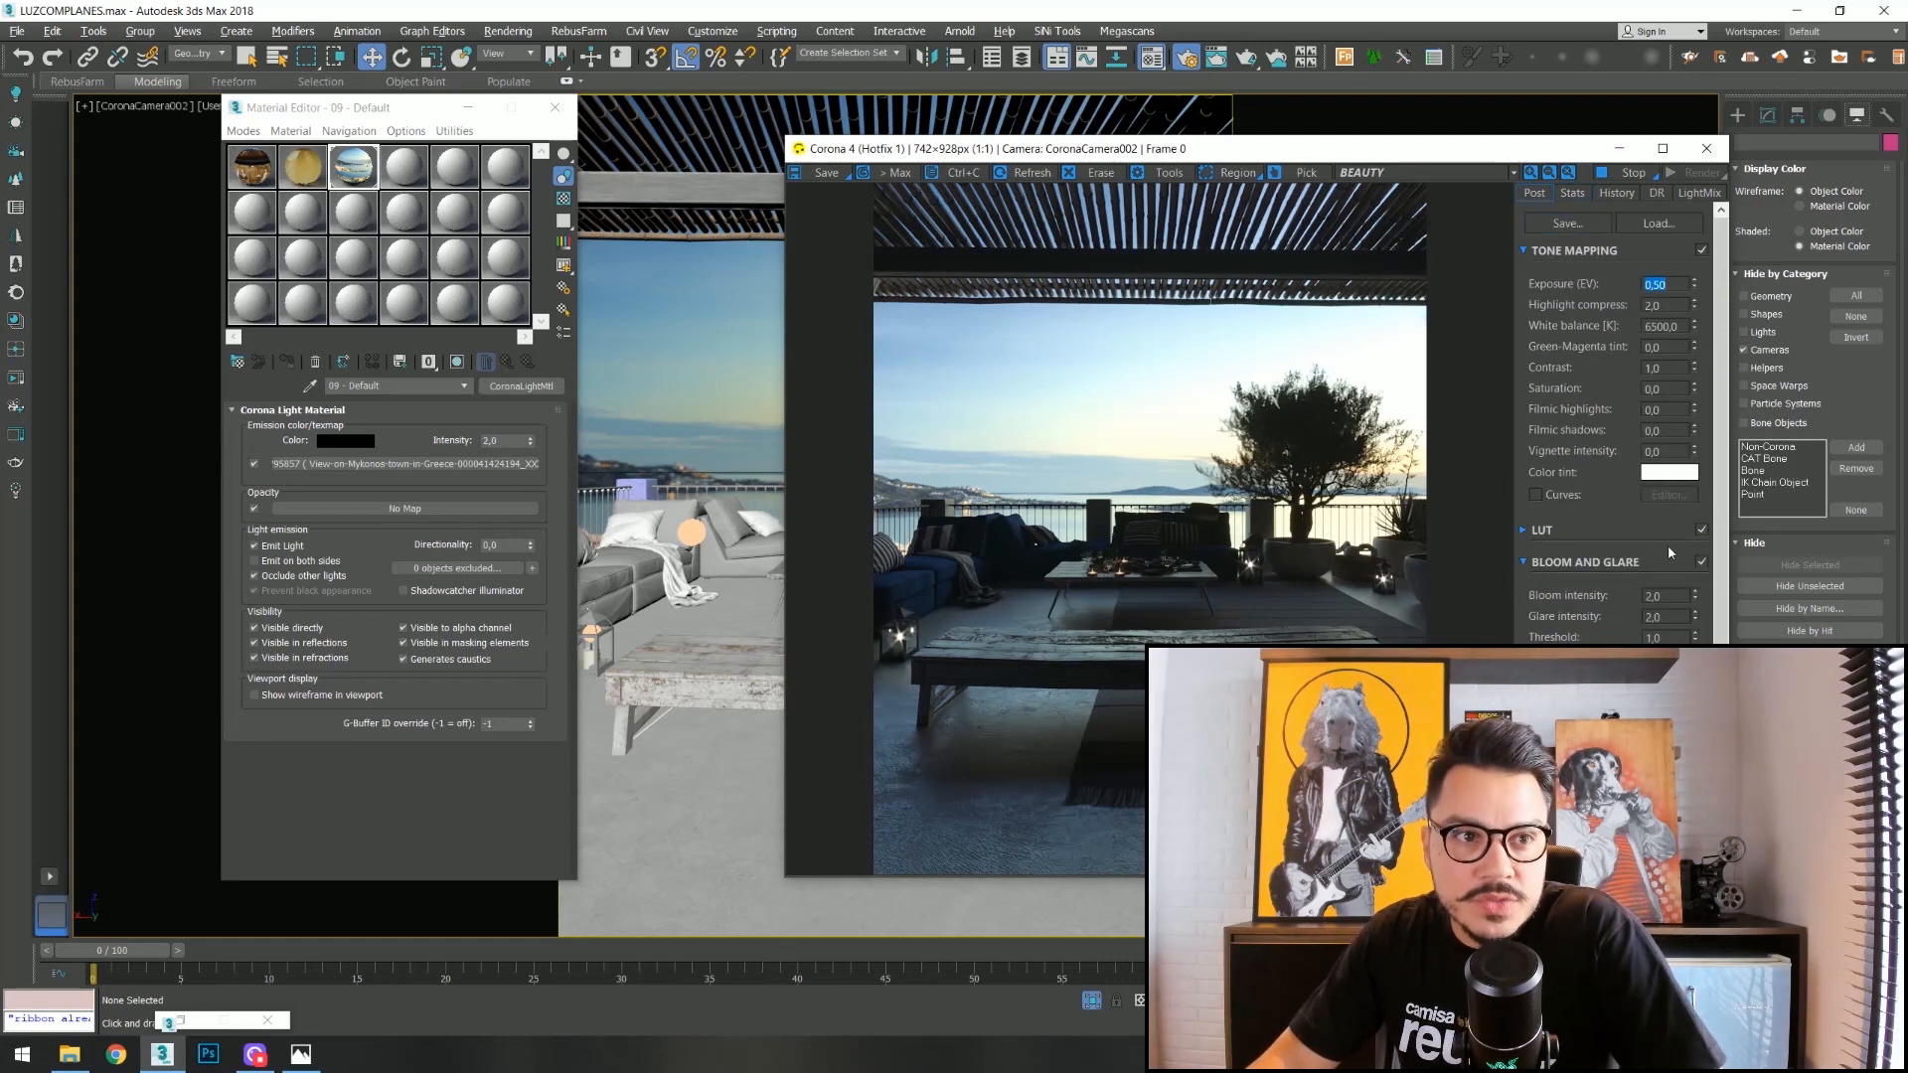
pyautogui.click(1703, 532)
pyautogui.click(1703, 531)
pyautogui.click(1703, 532)
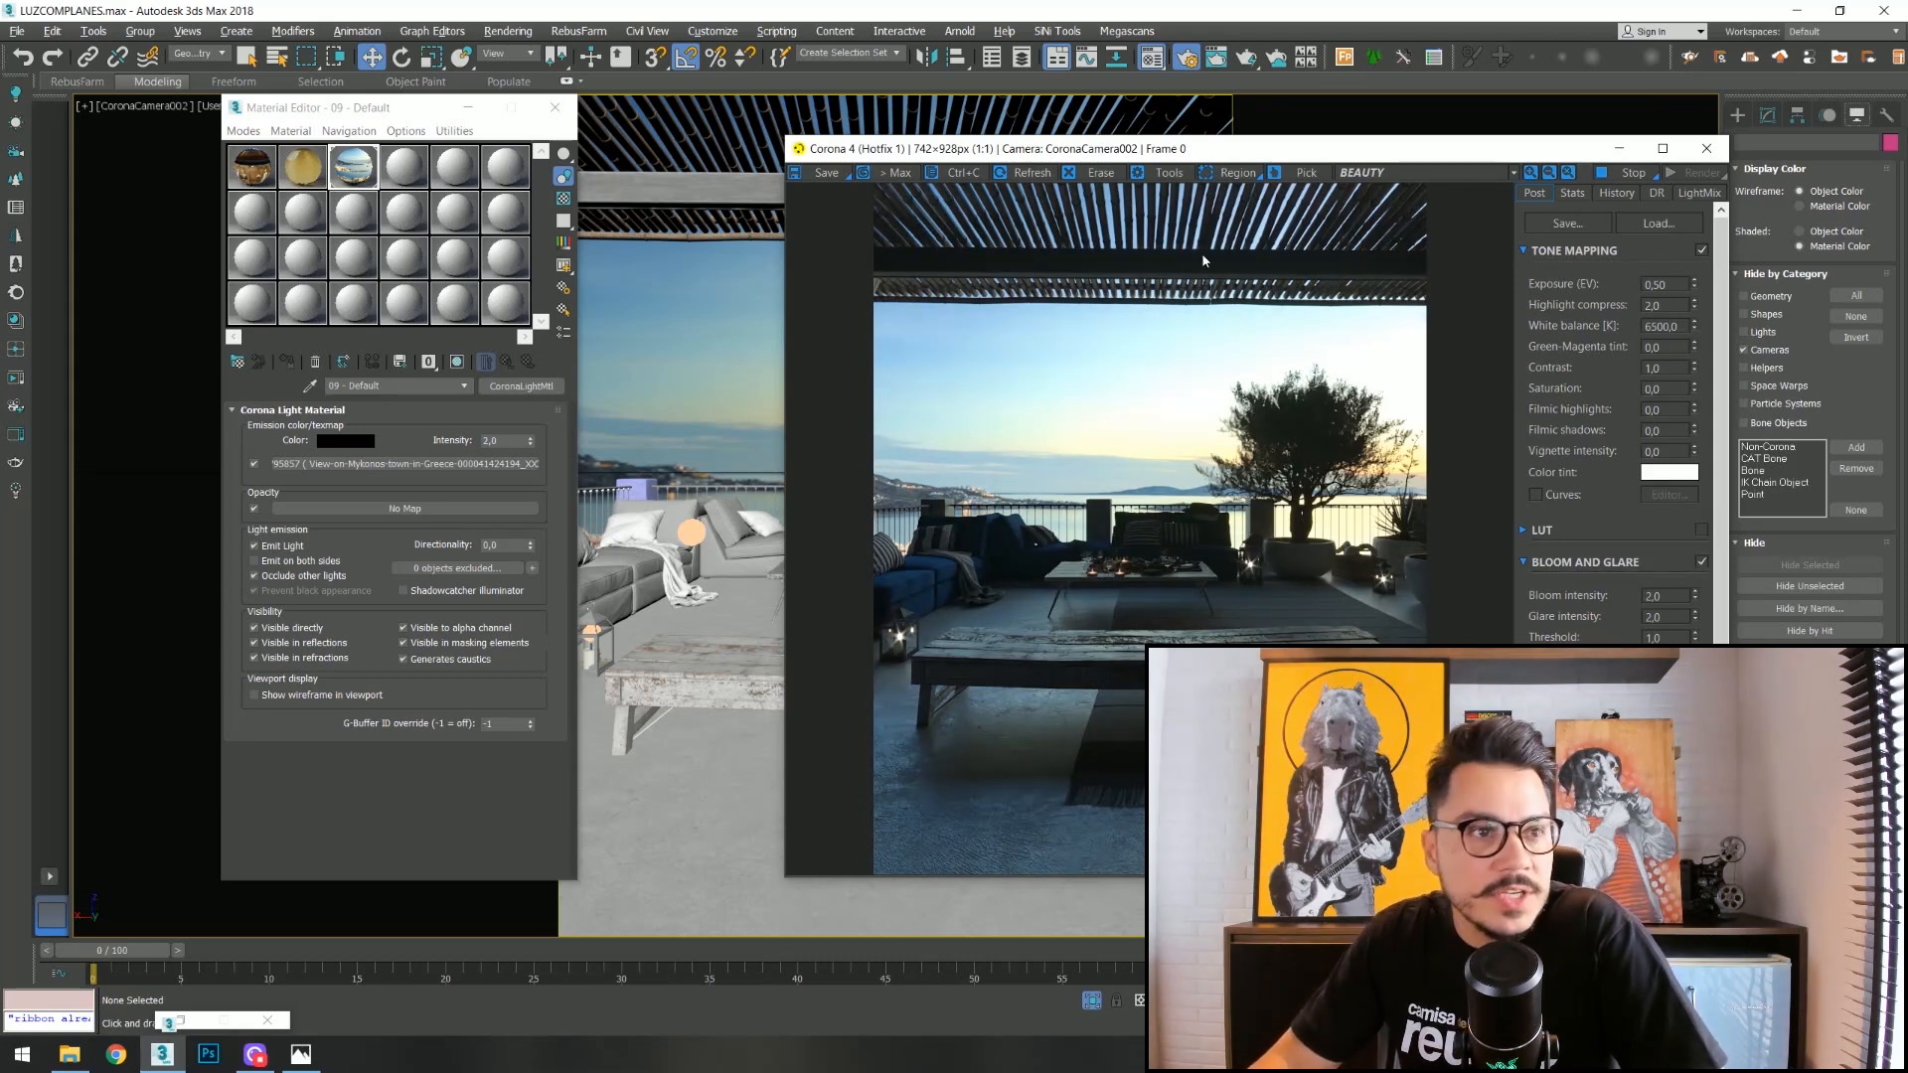
pyautogui.moveTo(1276, 157); pyautogui.dragTo(821, 151)
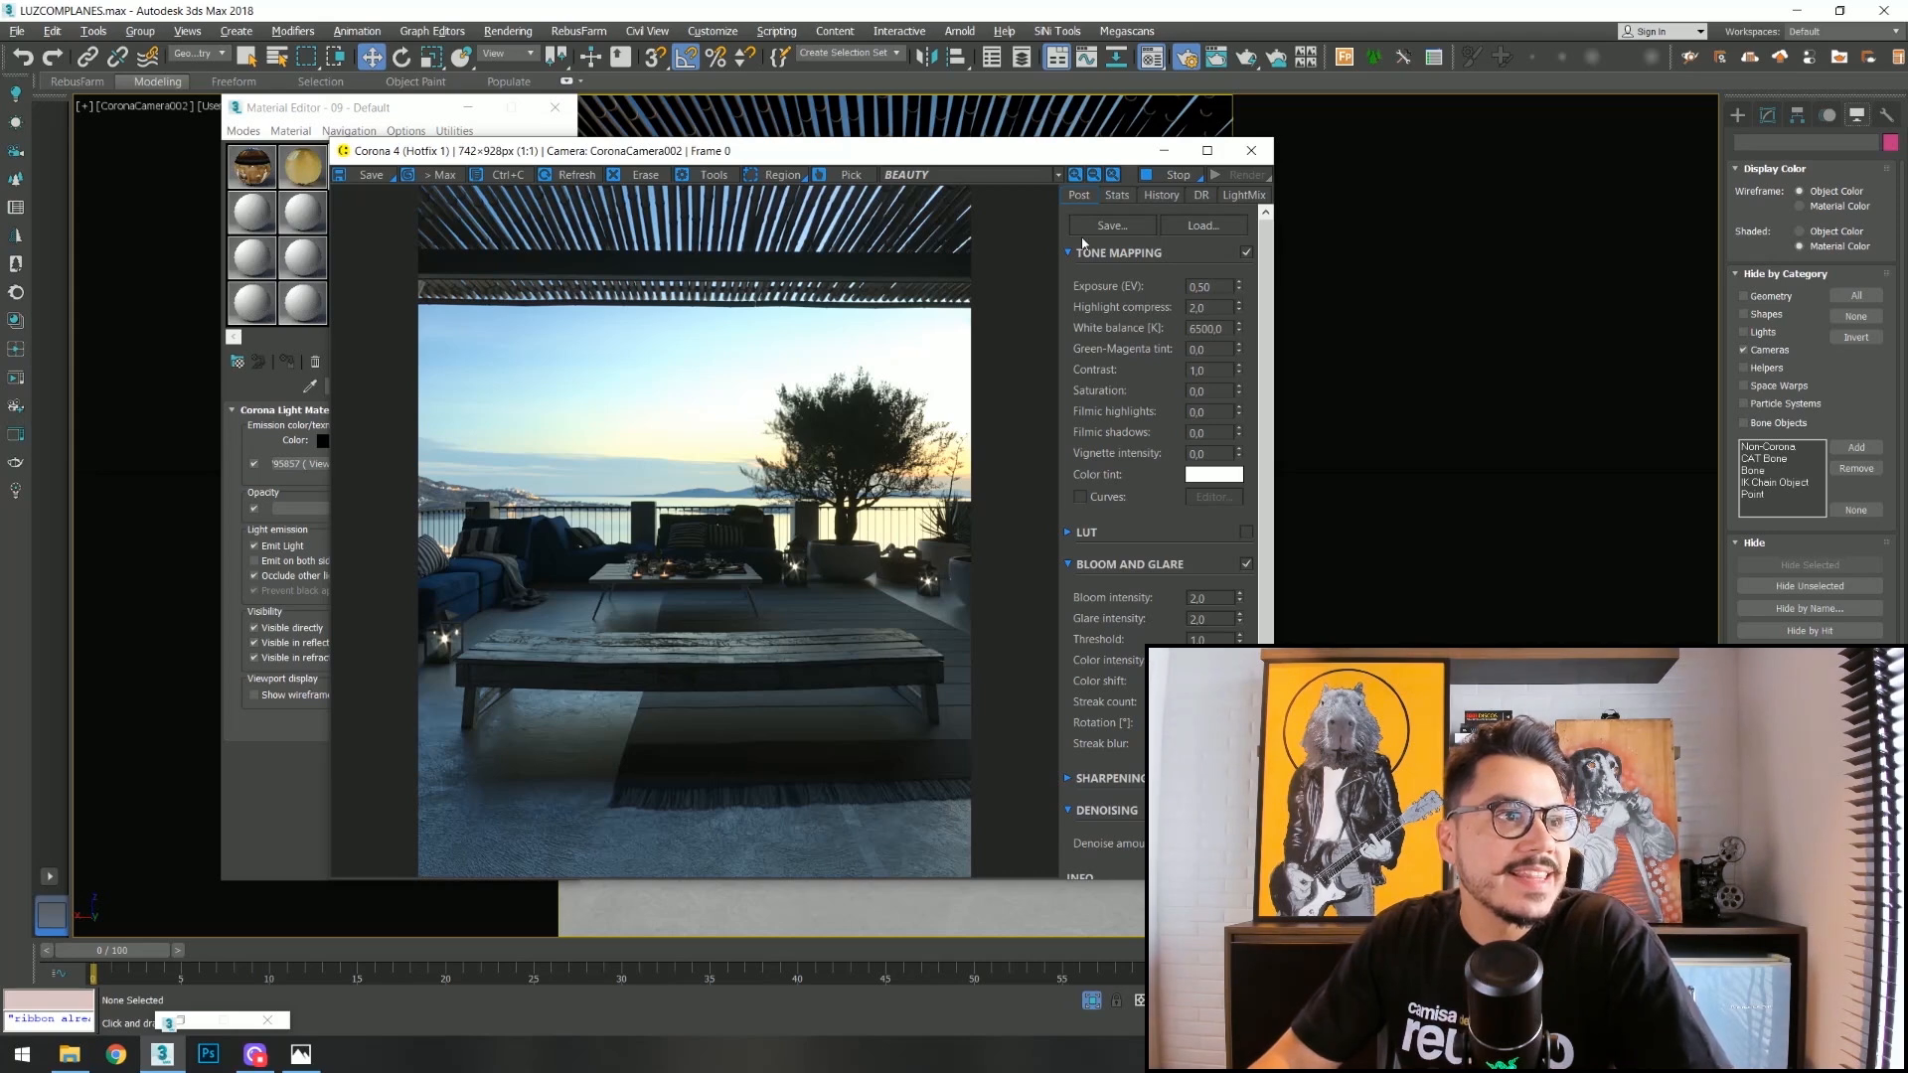
pyautogui.click(1164, 151)
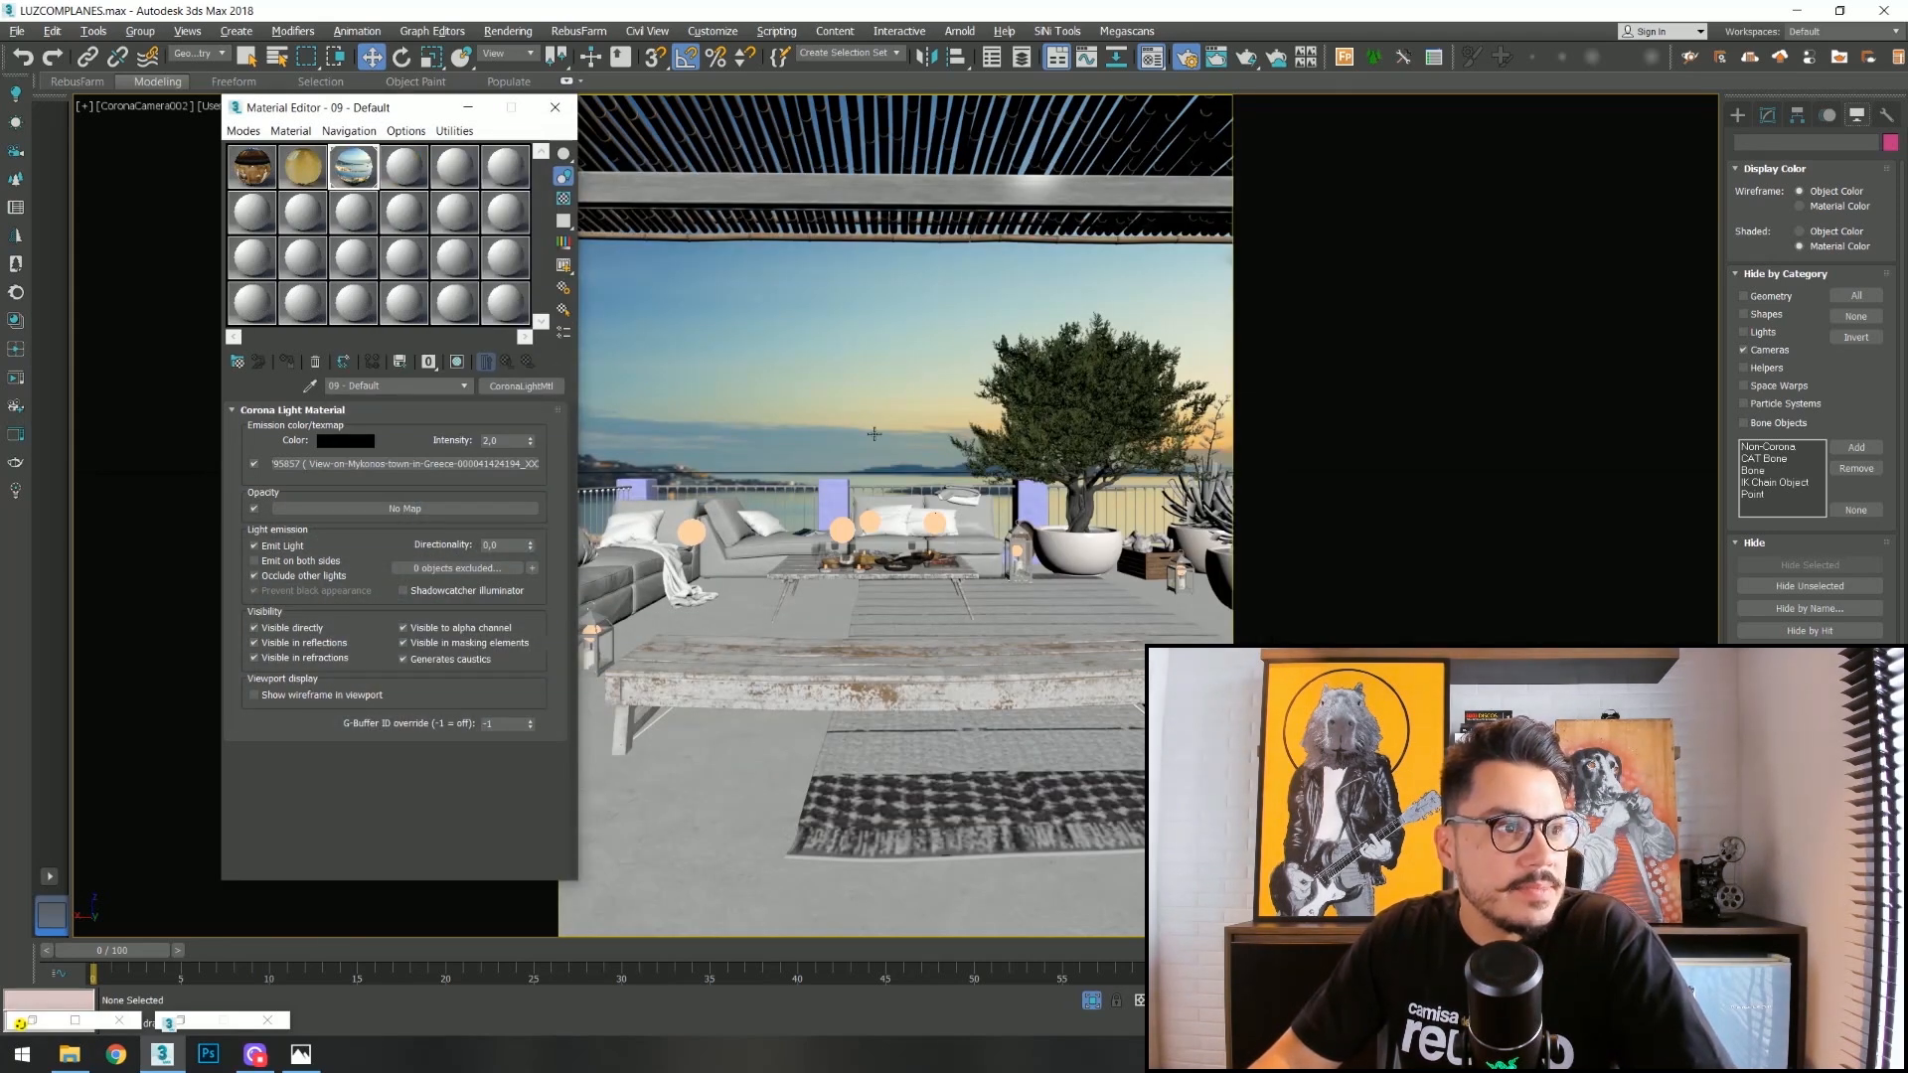
# Wrap the Mykonos bitmap in a CoronaColorCorrect map, keeping the bitmap as its input, and show it shaded in the viewport.
pyautogui.click(479, 464)
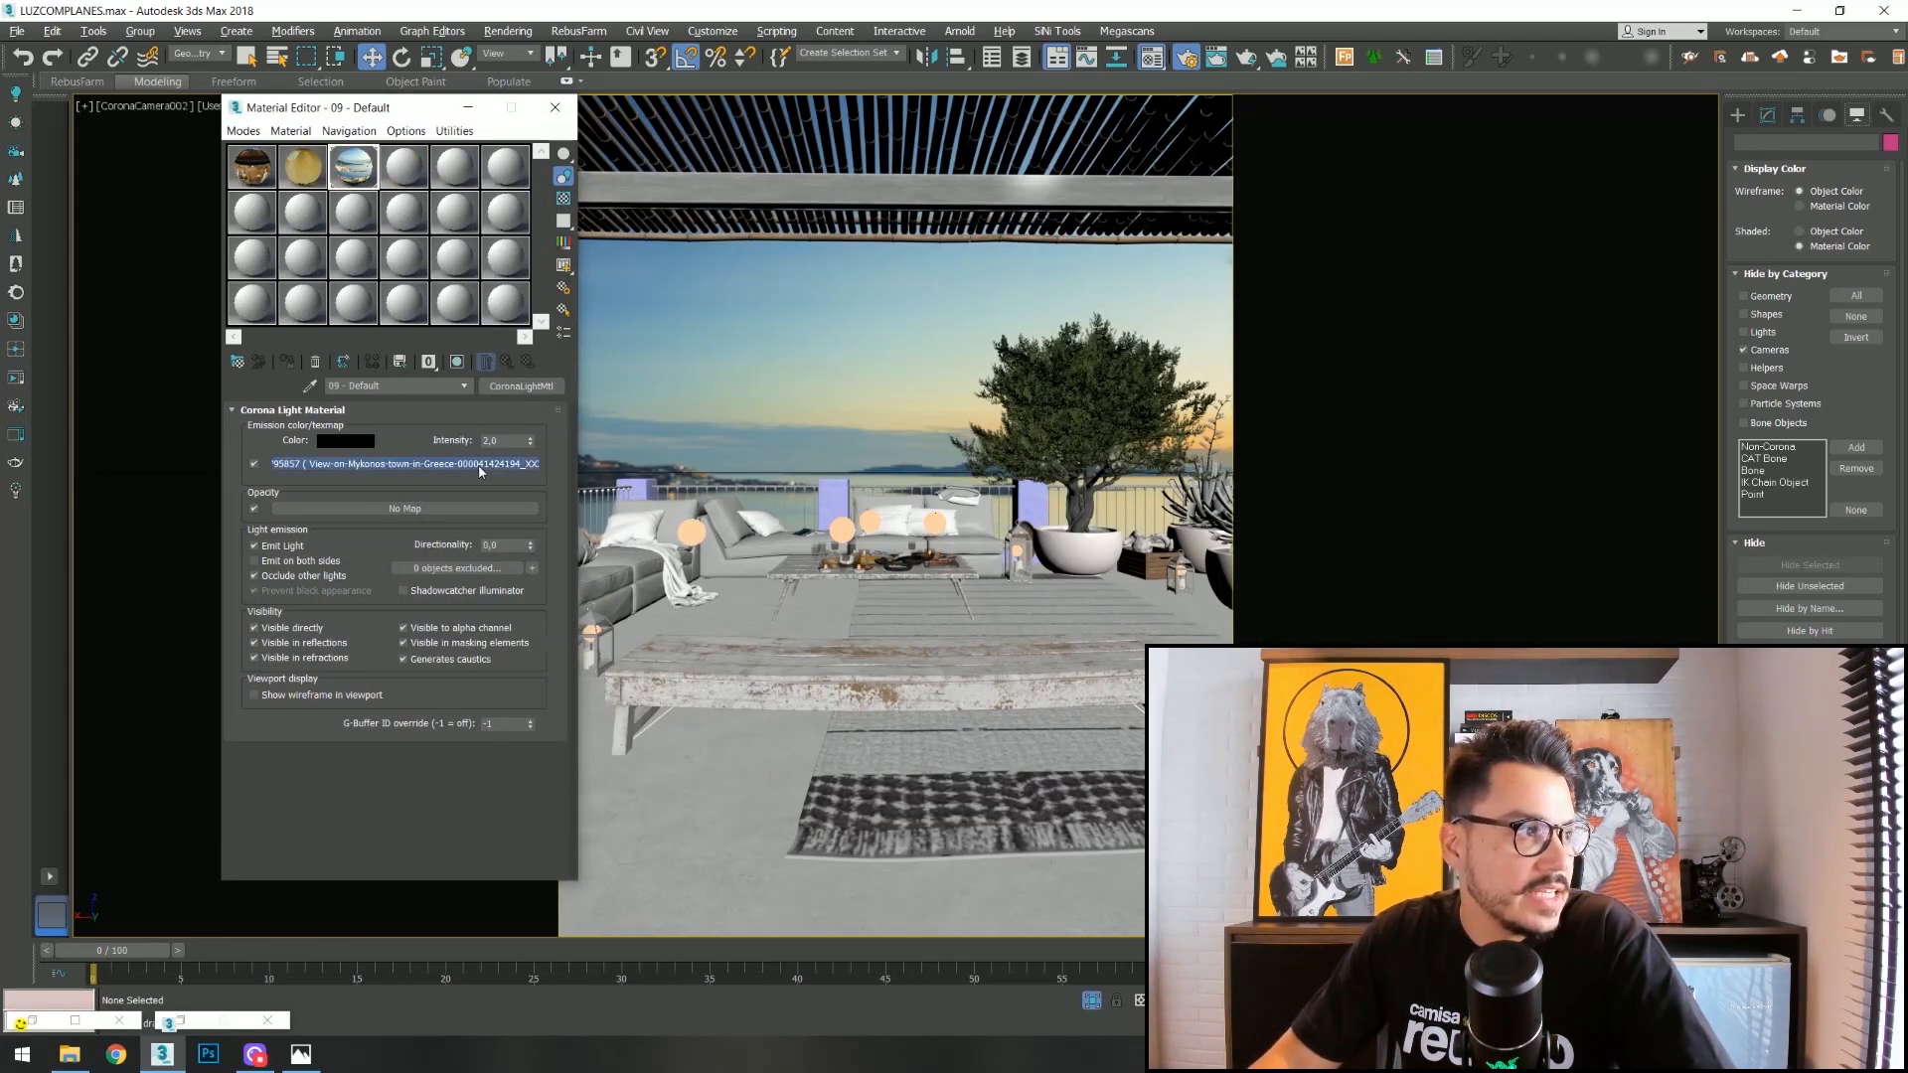
pyautogui.click(523, 387)
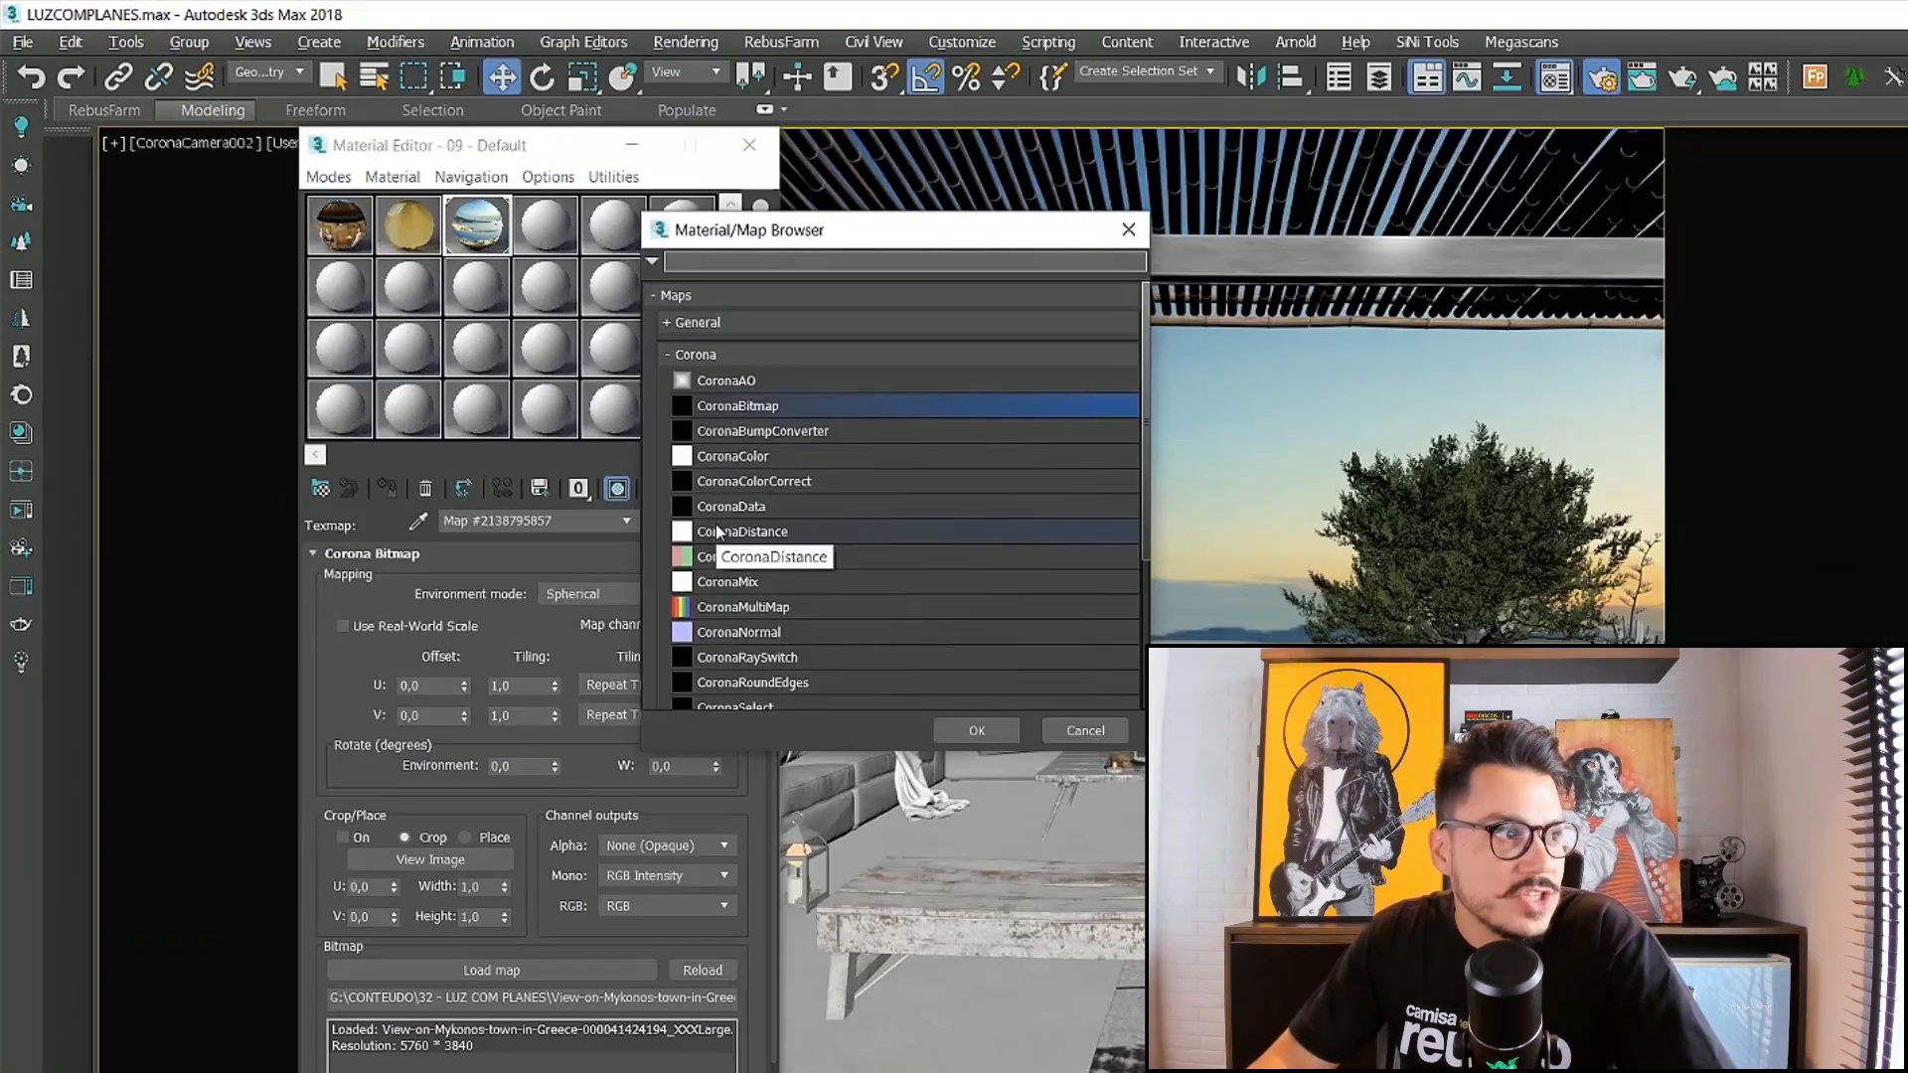
pyautogui.doubleClick(742, 481)
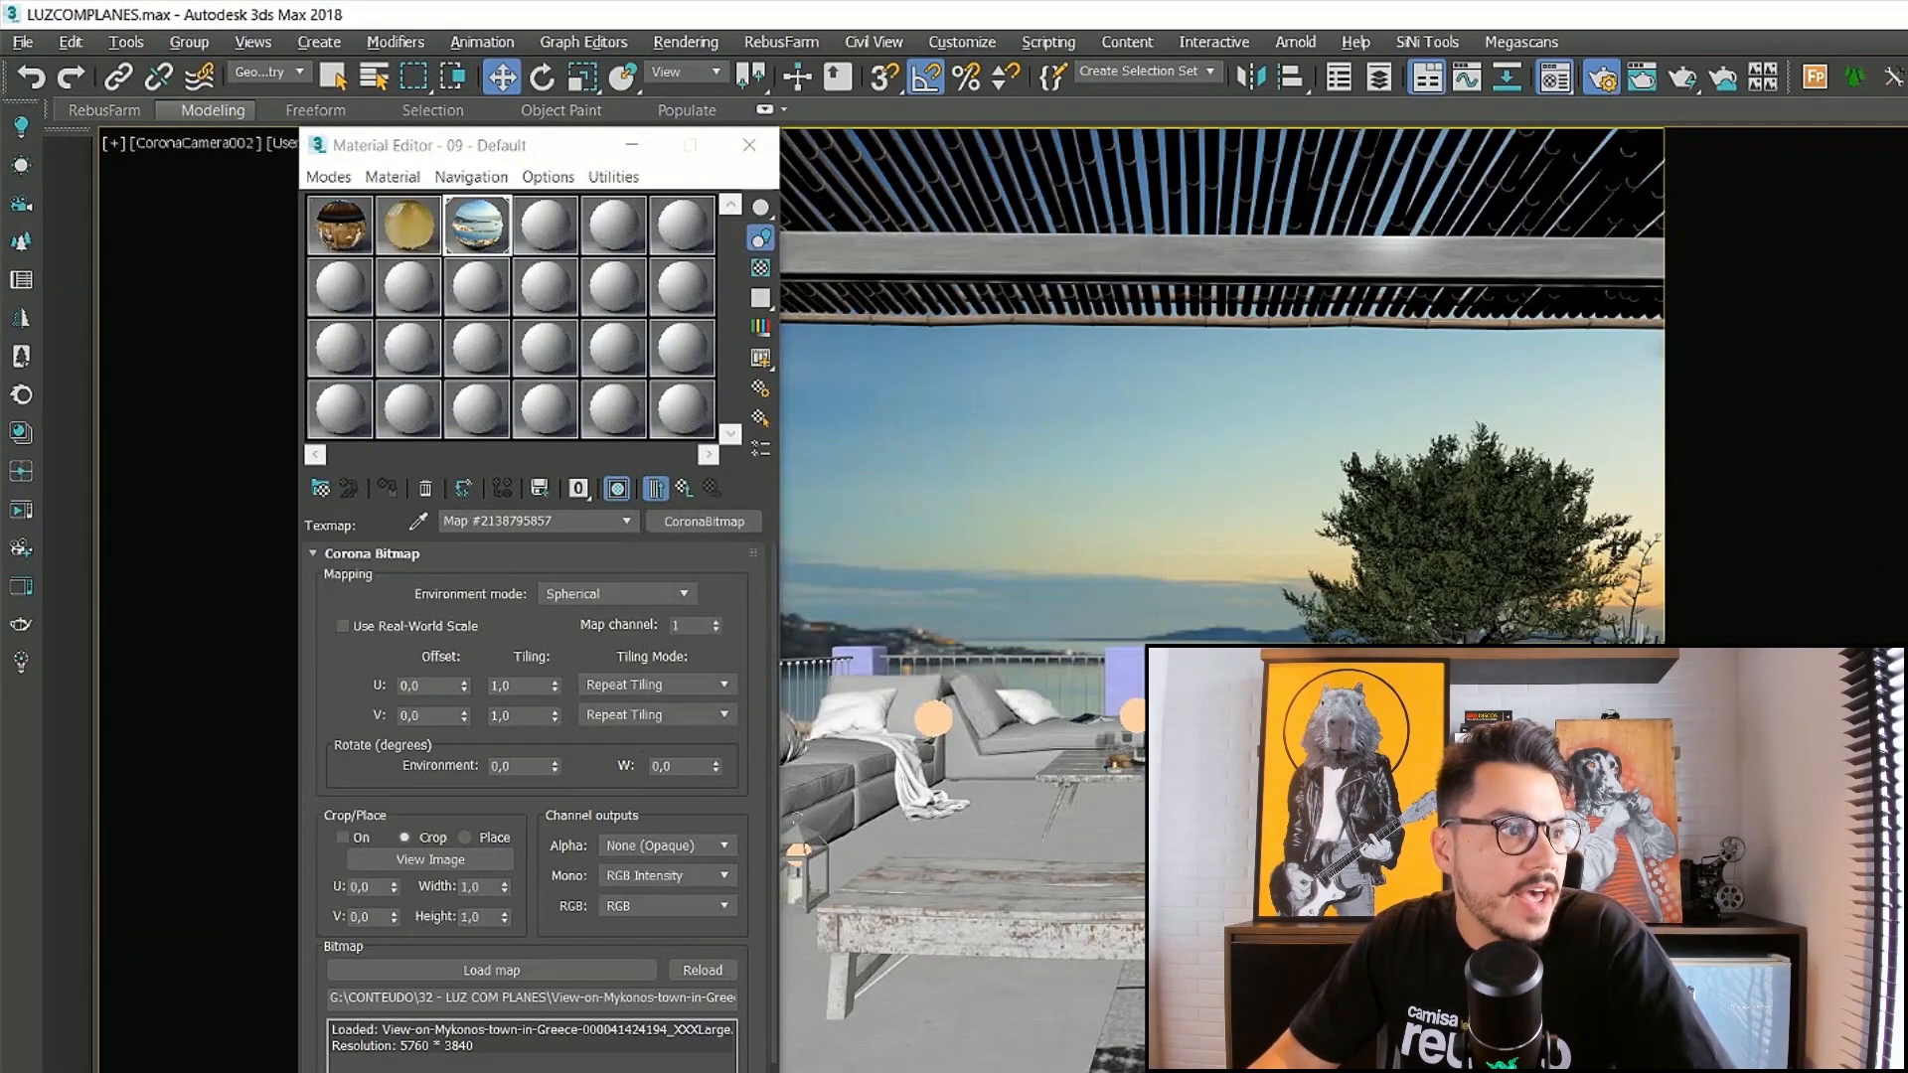
pyautogui.click(486, 728)
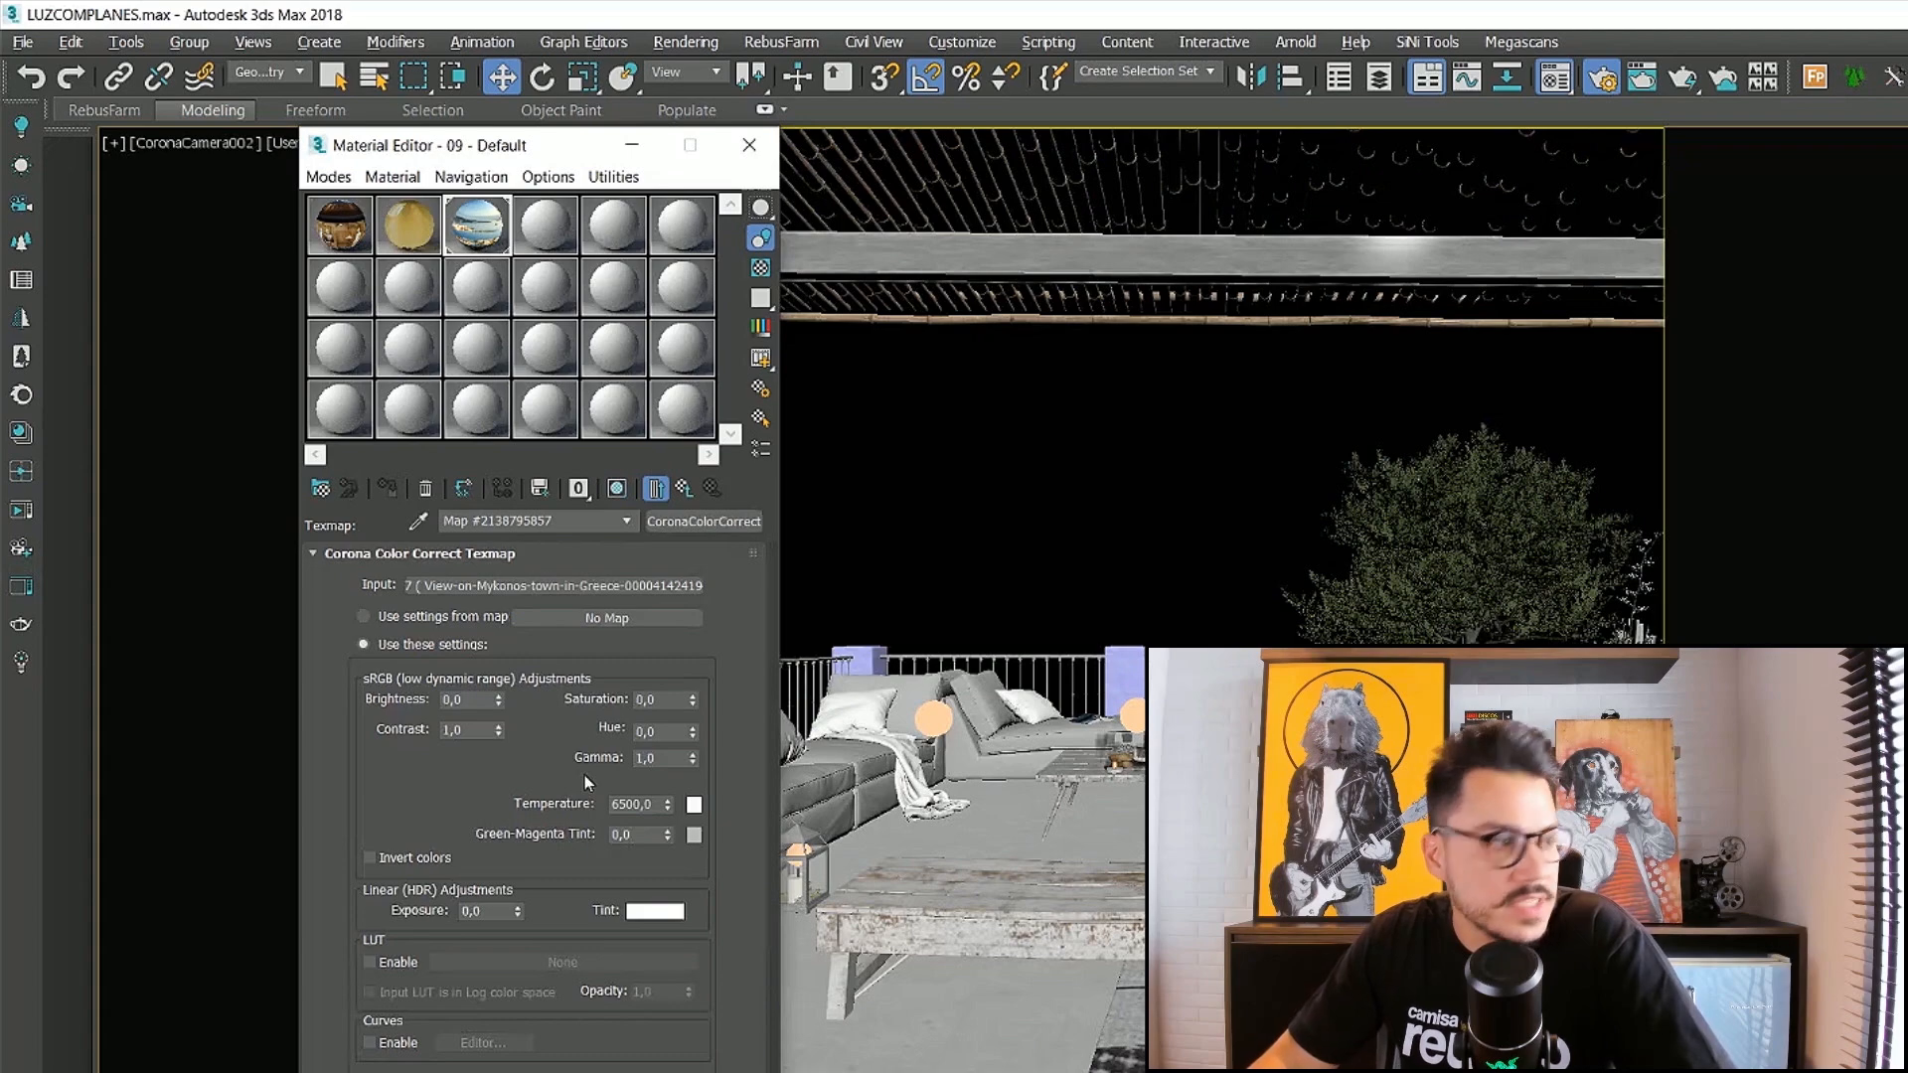
pyautogui.click(616, 489)
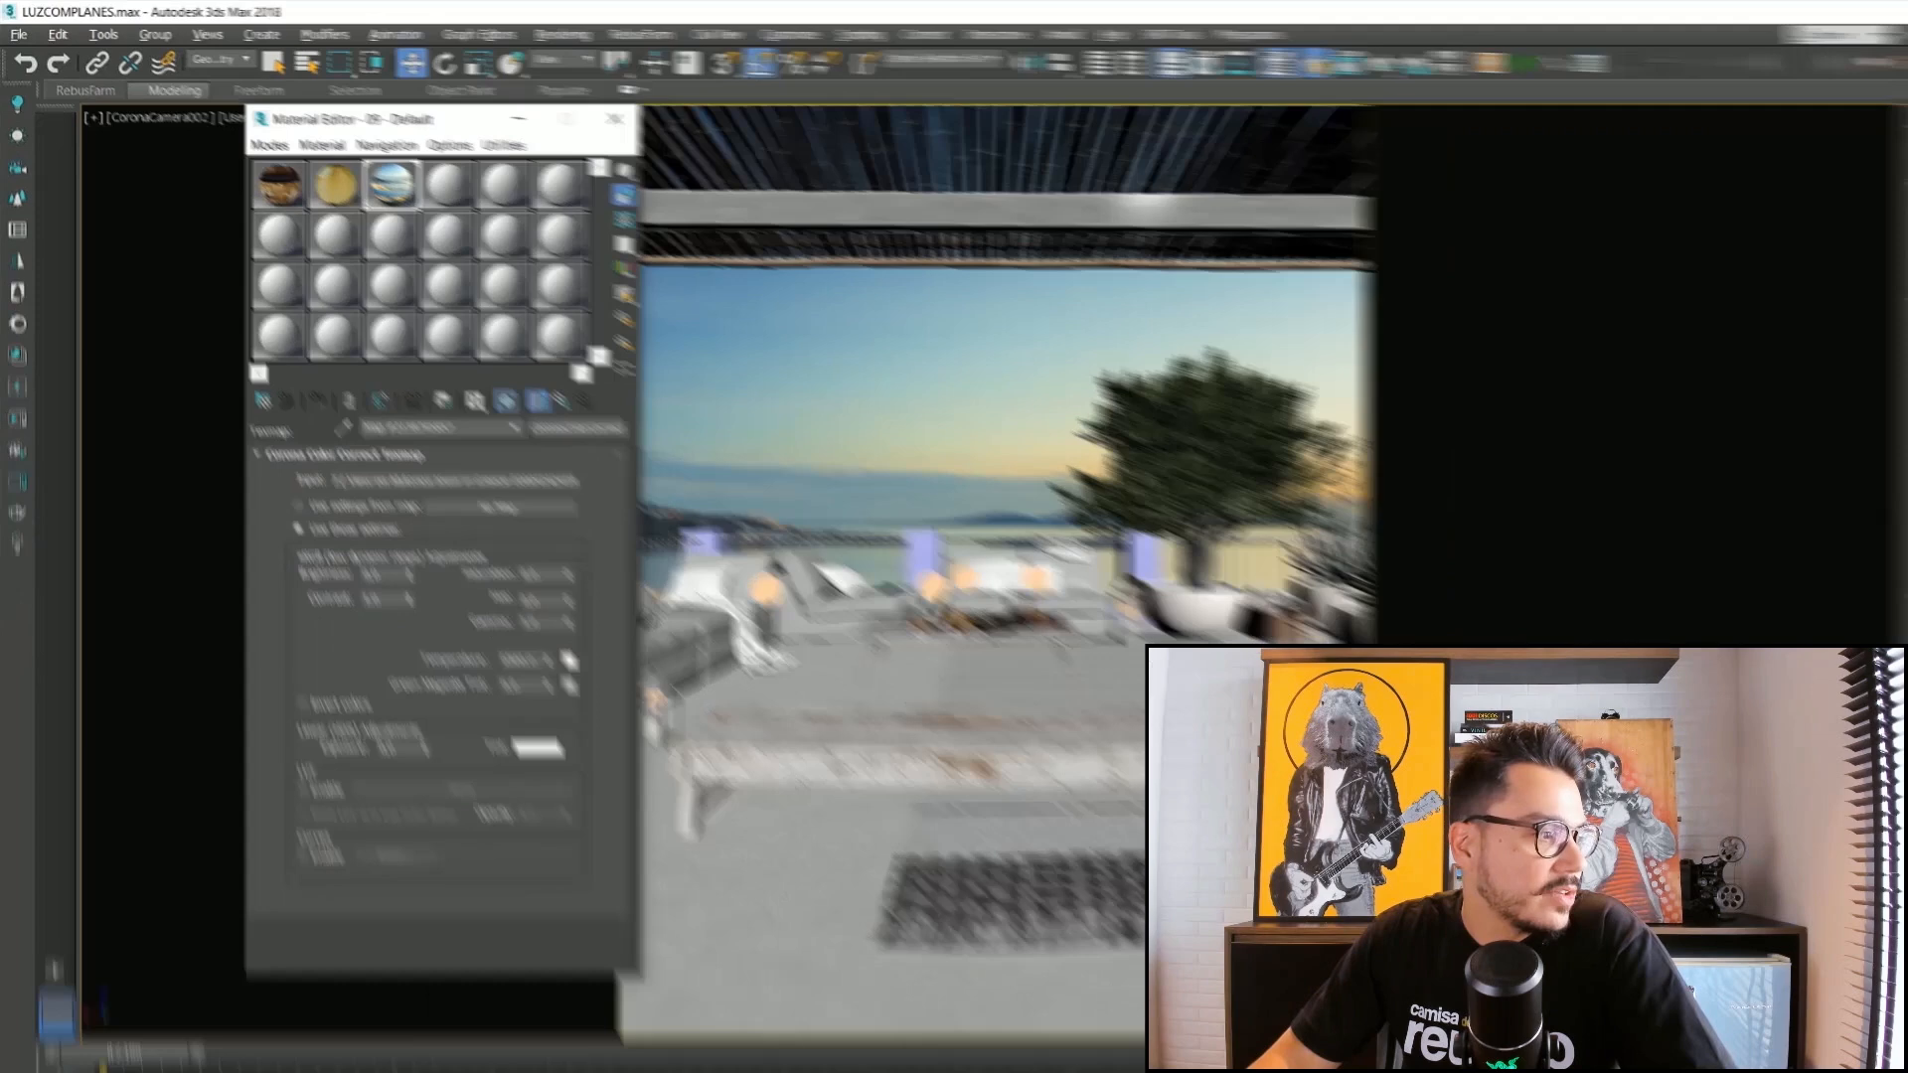
# Bring back the interactive render beside the material settings and set the color correction's temperature to 9000.
pyautogui.hotkey('shift', 'q')
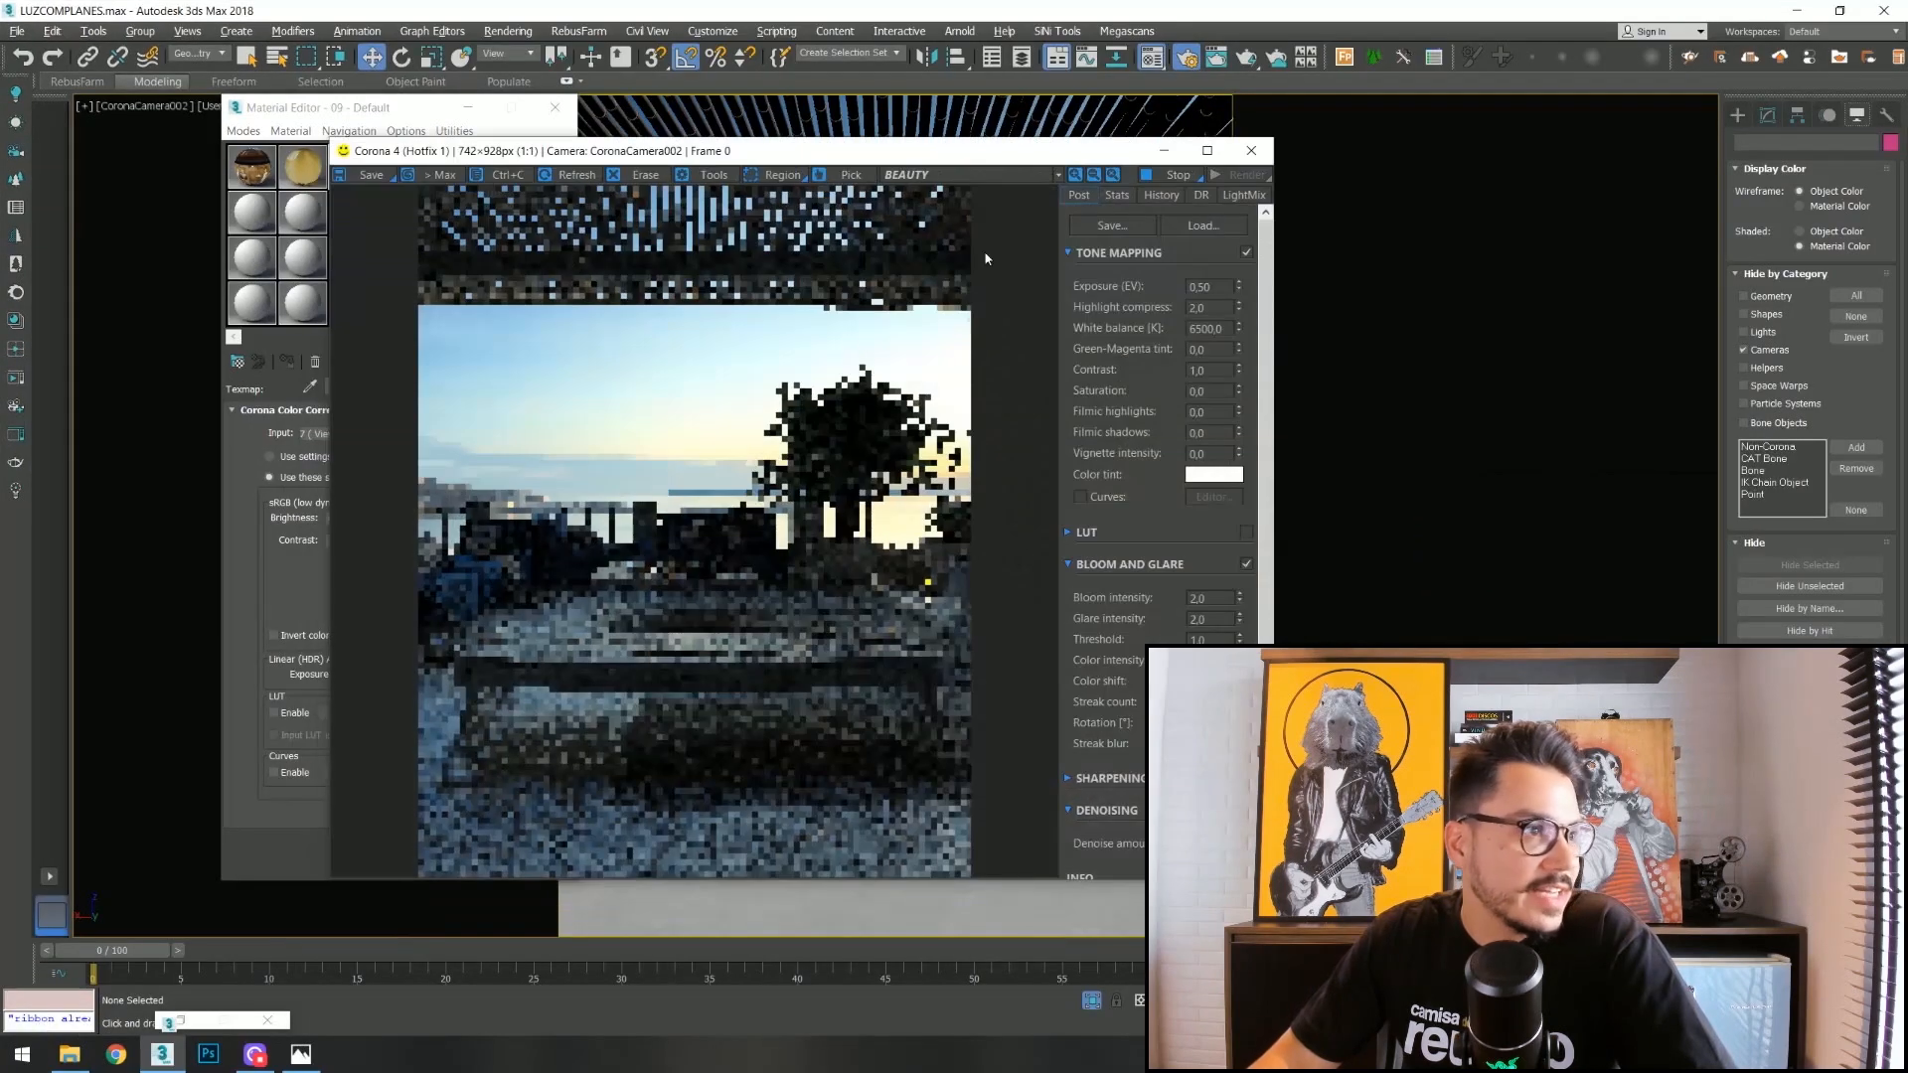
pyautogui.moveTo(857, 164); pyautogui.dragTo(1071, 107)
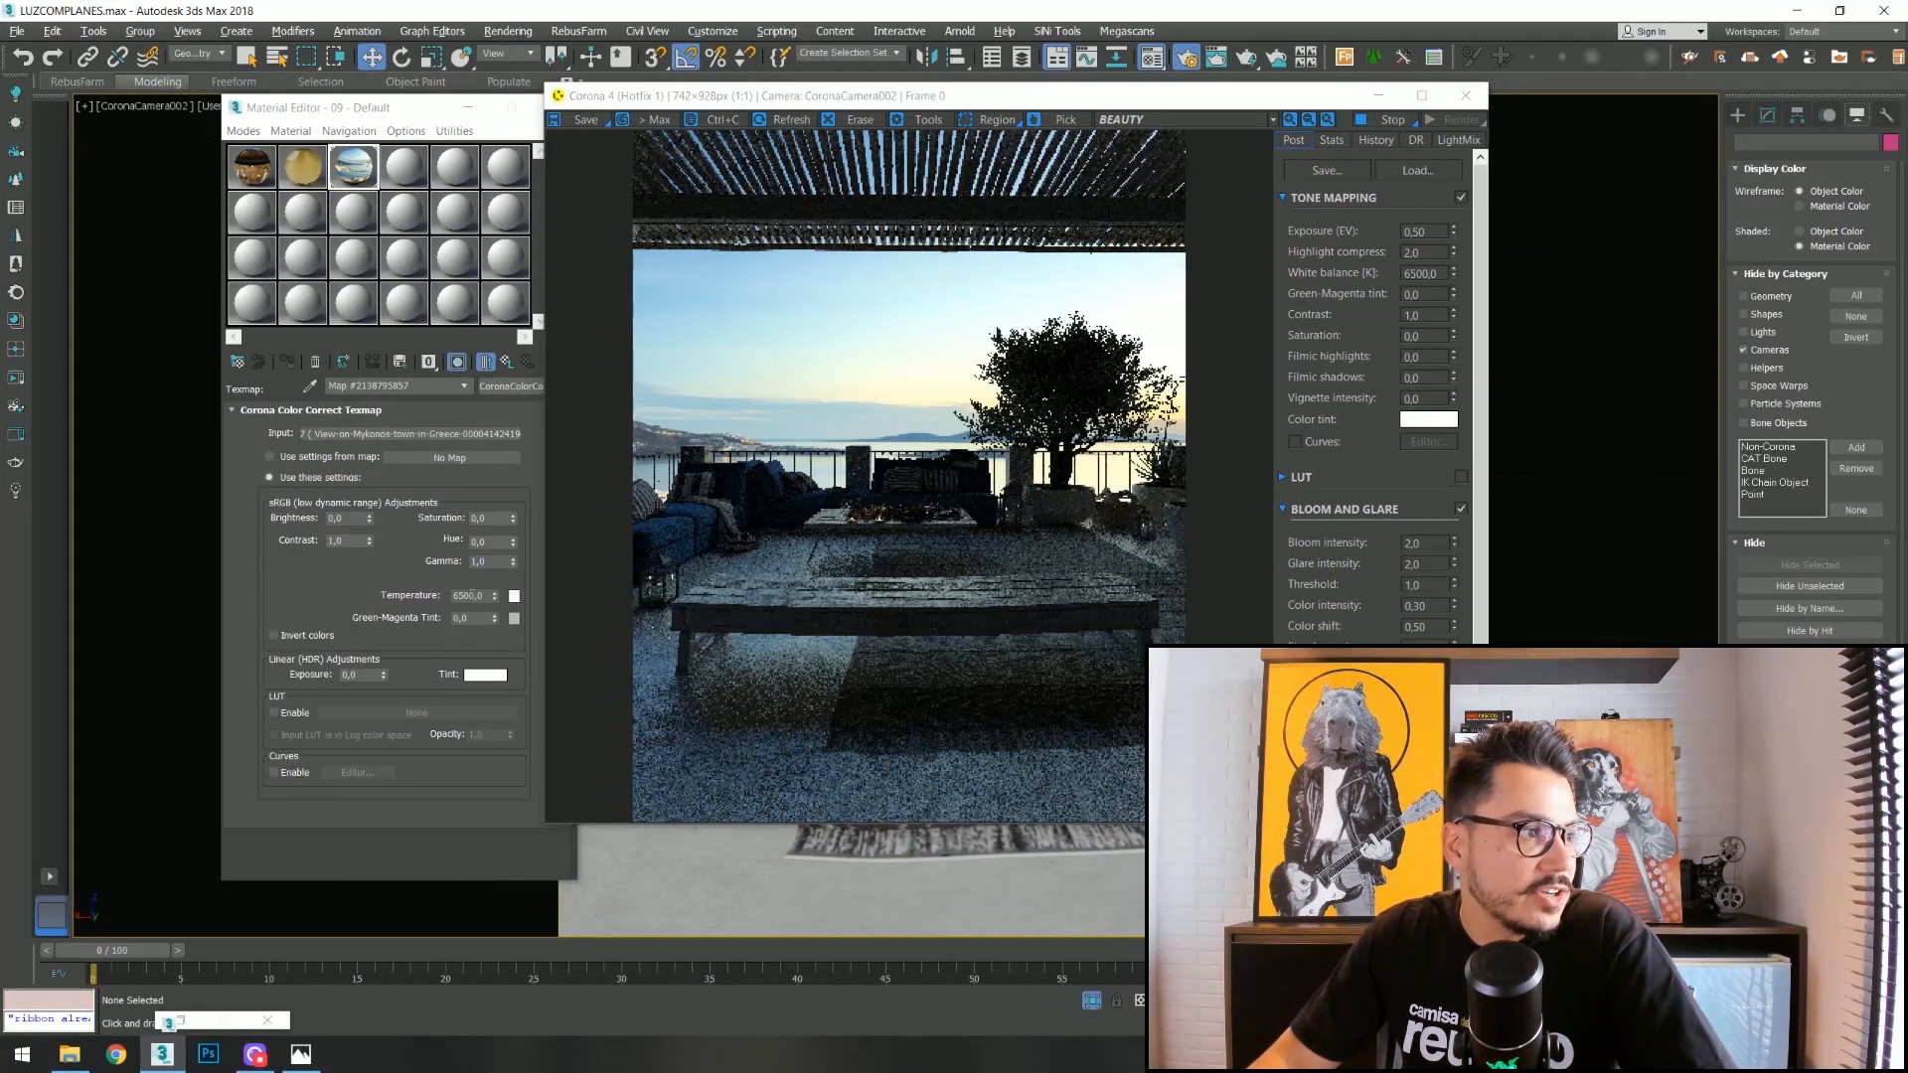
pyautogui.doubleClick(467, 595)
pyautogui.write('9000')
pyautogui.press('Return')
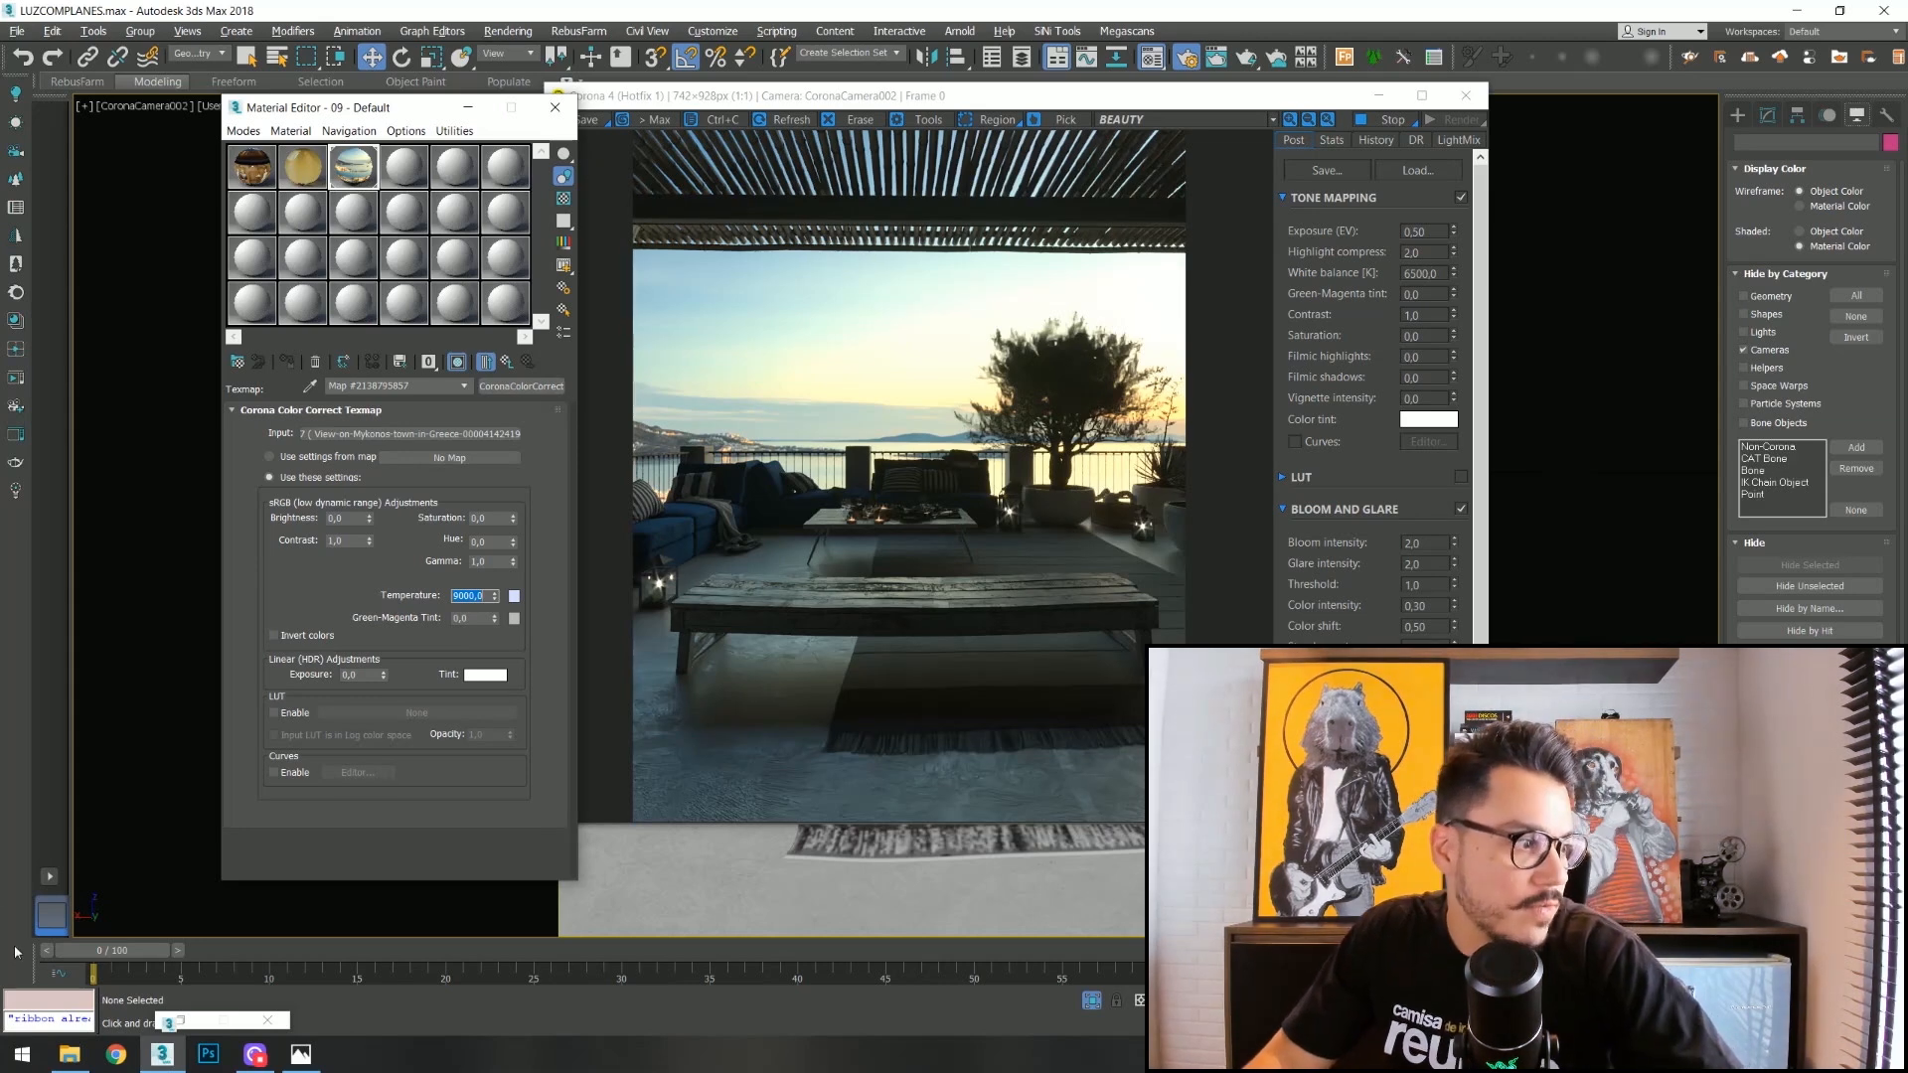
# Compare the render with the finished balcony image in Photos, stop the interactive render and minimize its window.
pyautogui.click(300, 1053)
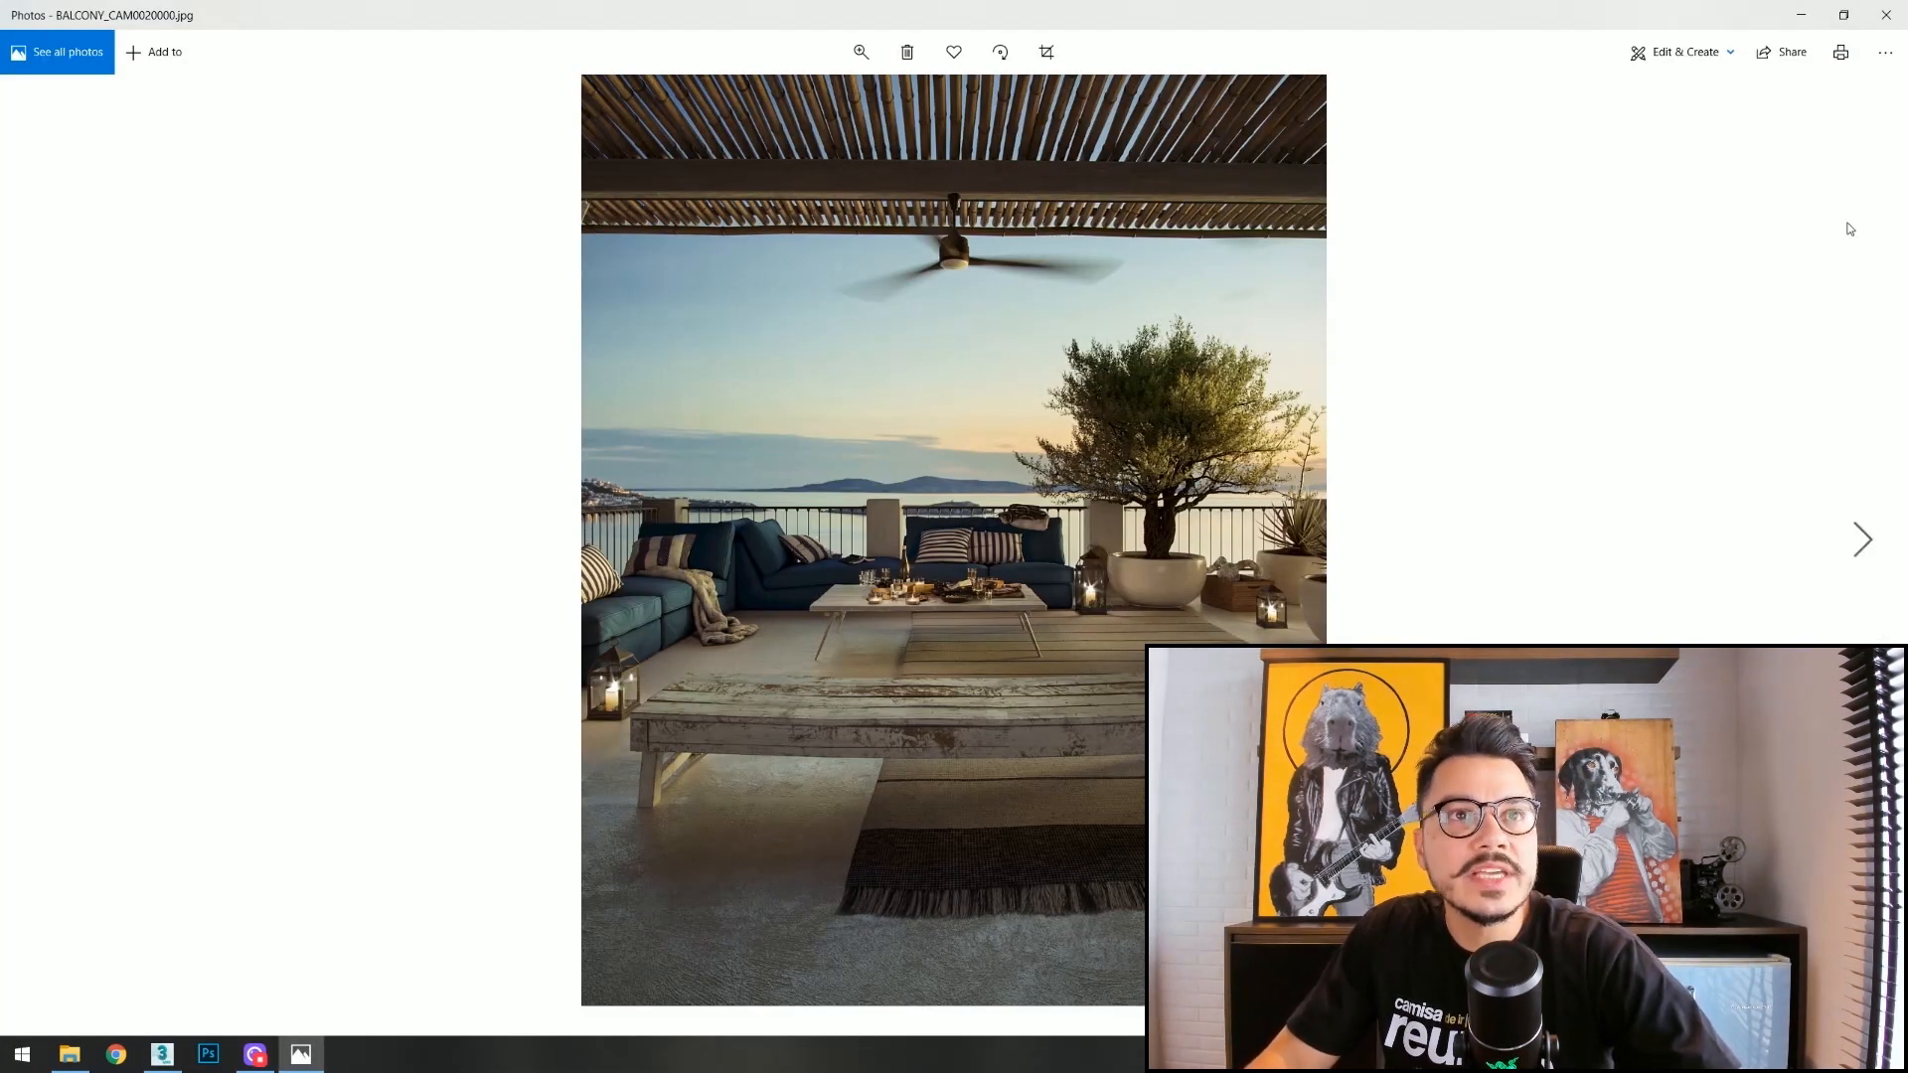
pyautogui.click(1801, 15)
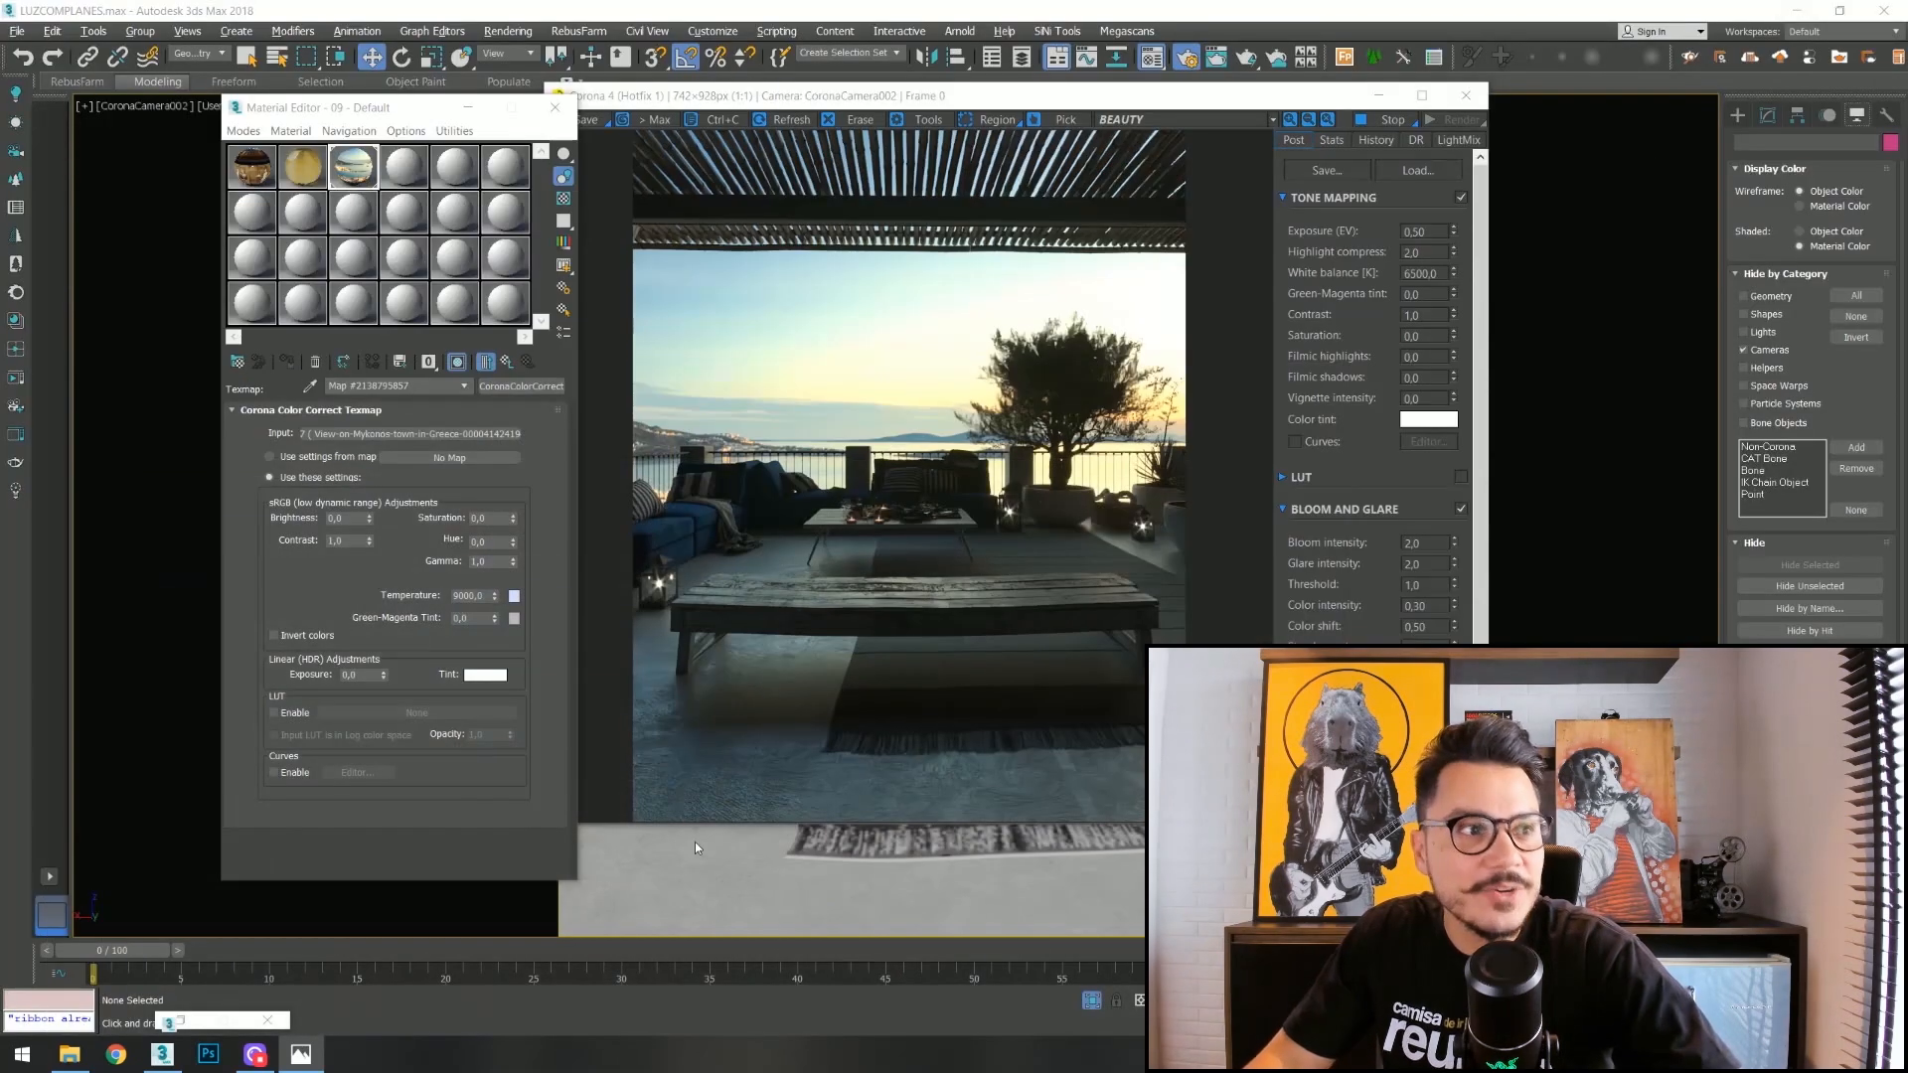
pyautogui.click(780, 575)
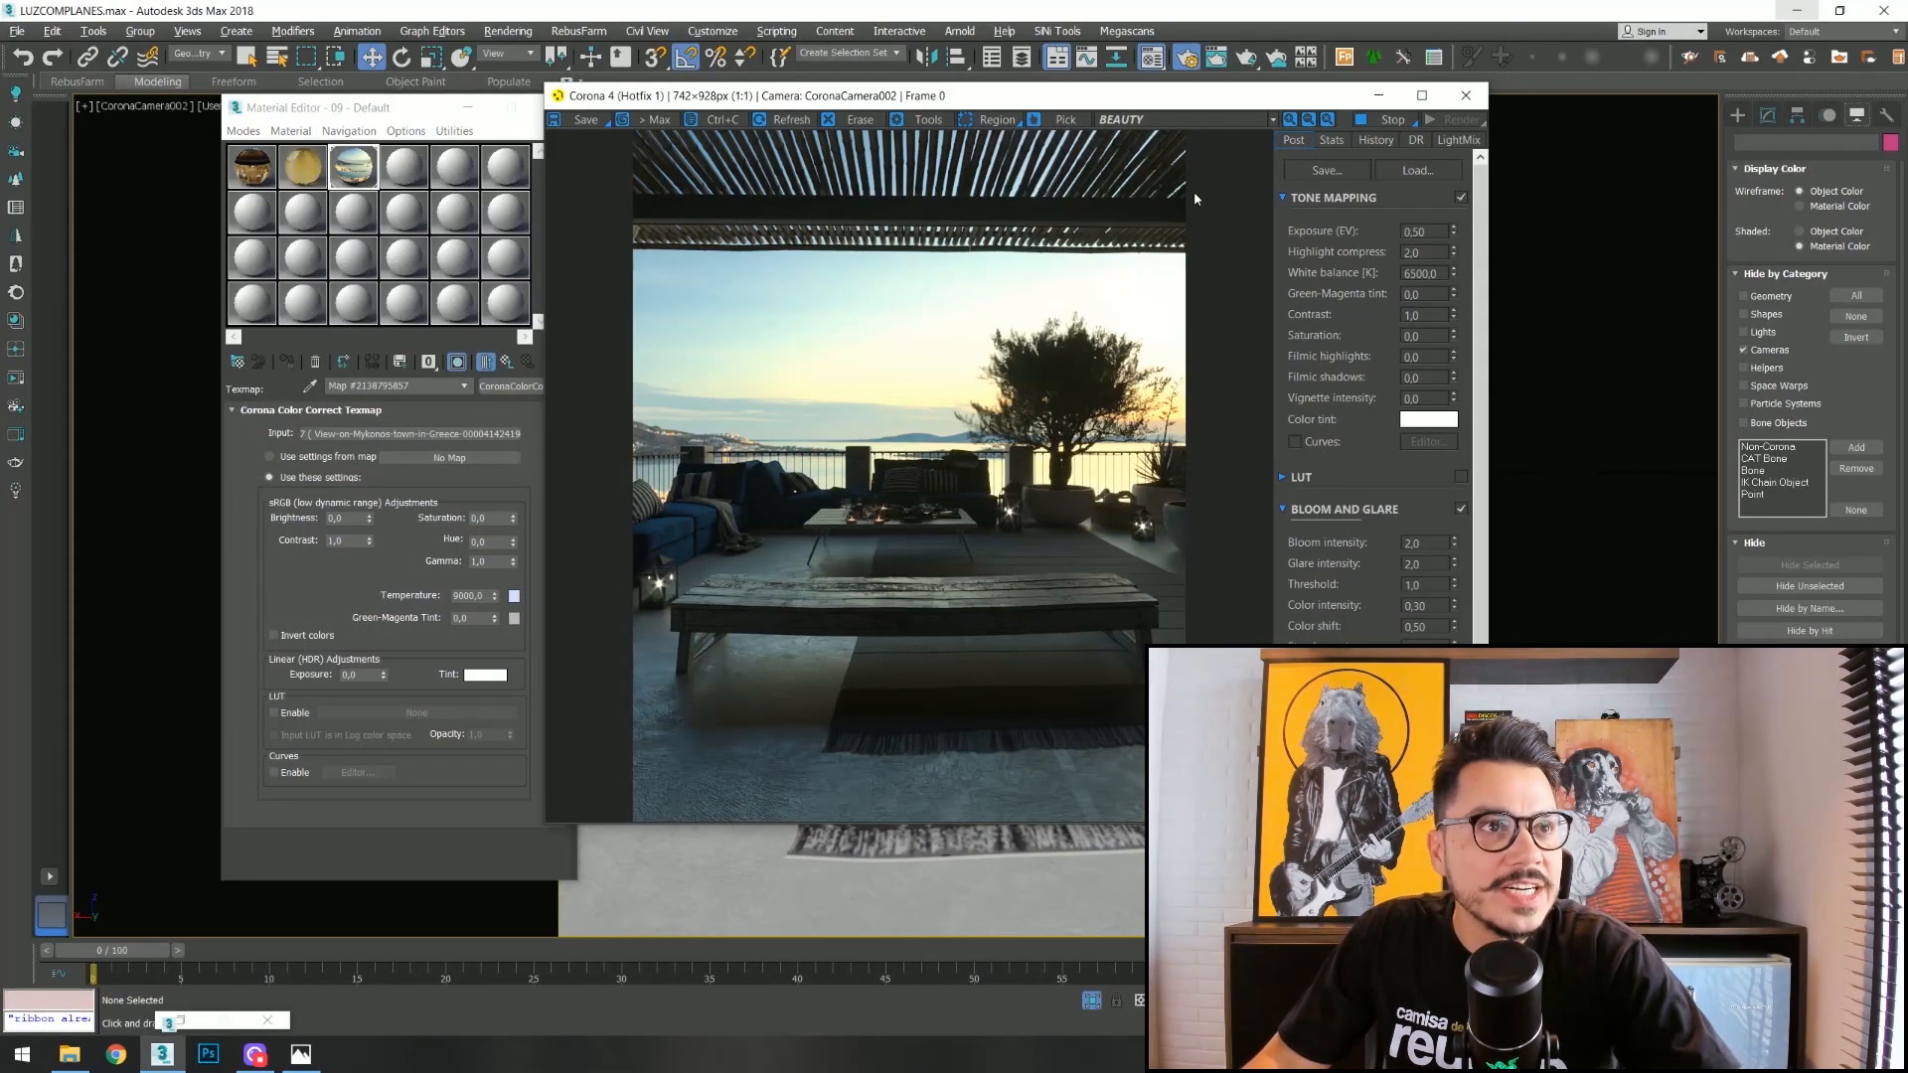
pyautogui.click(1389, 119)
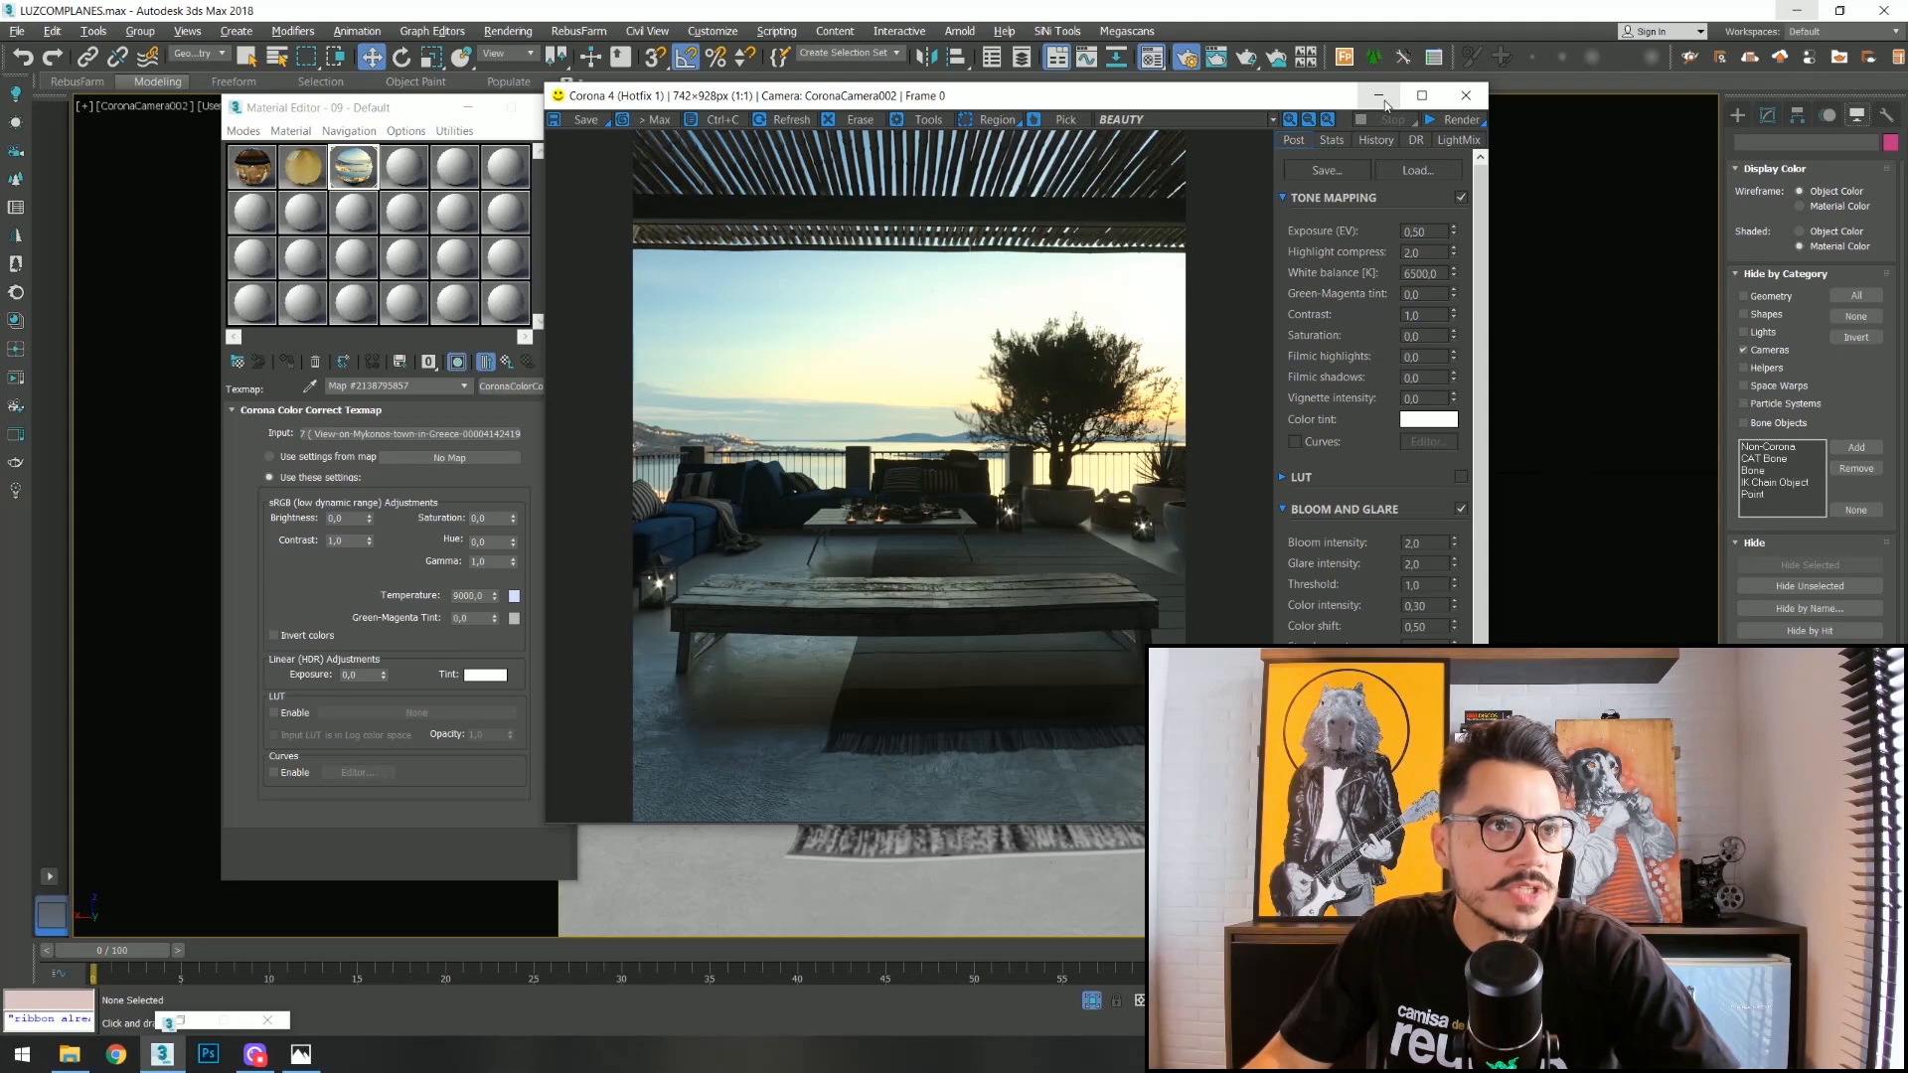
pyautogui.click(1380, 97)
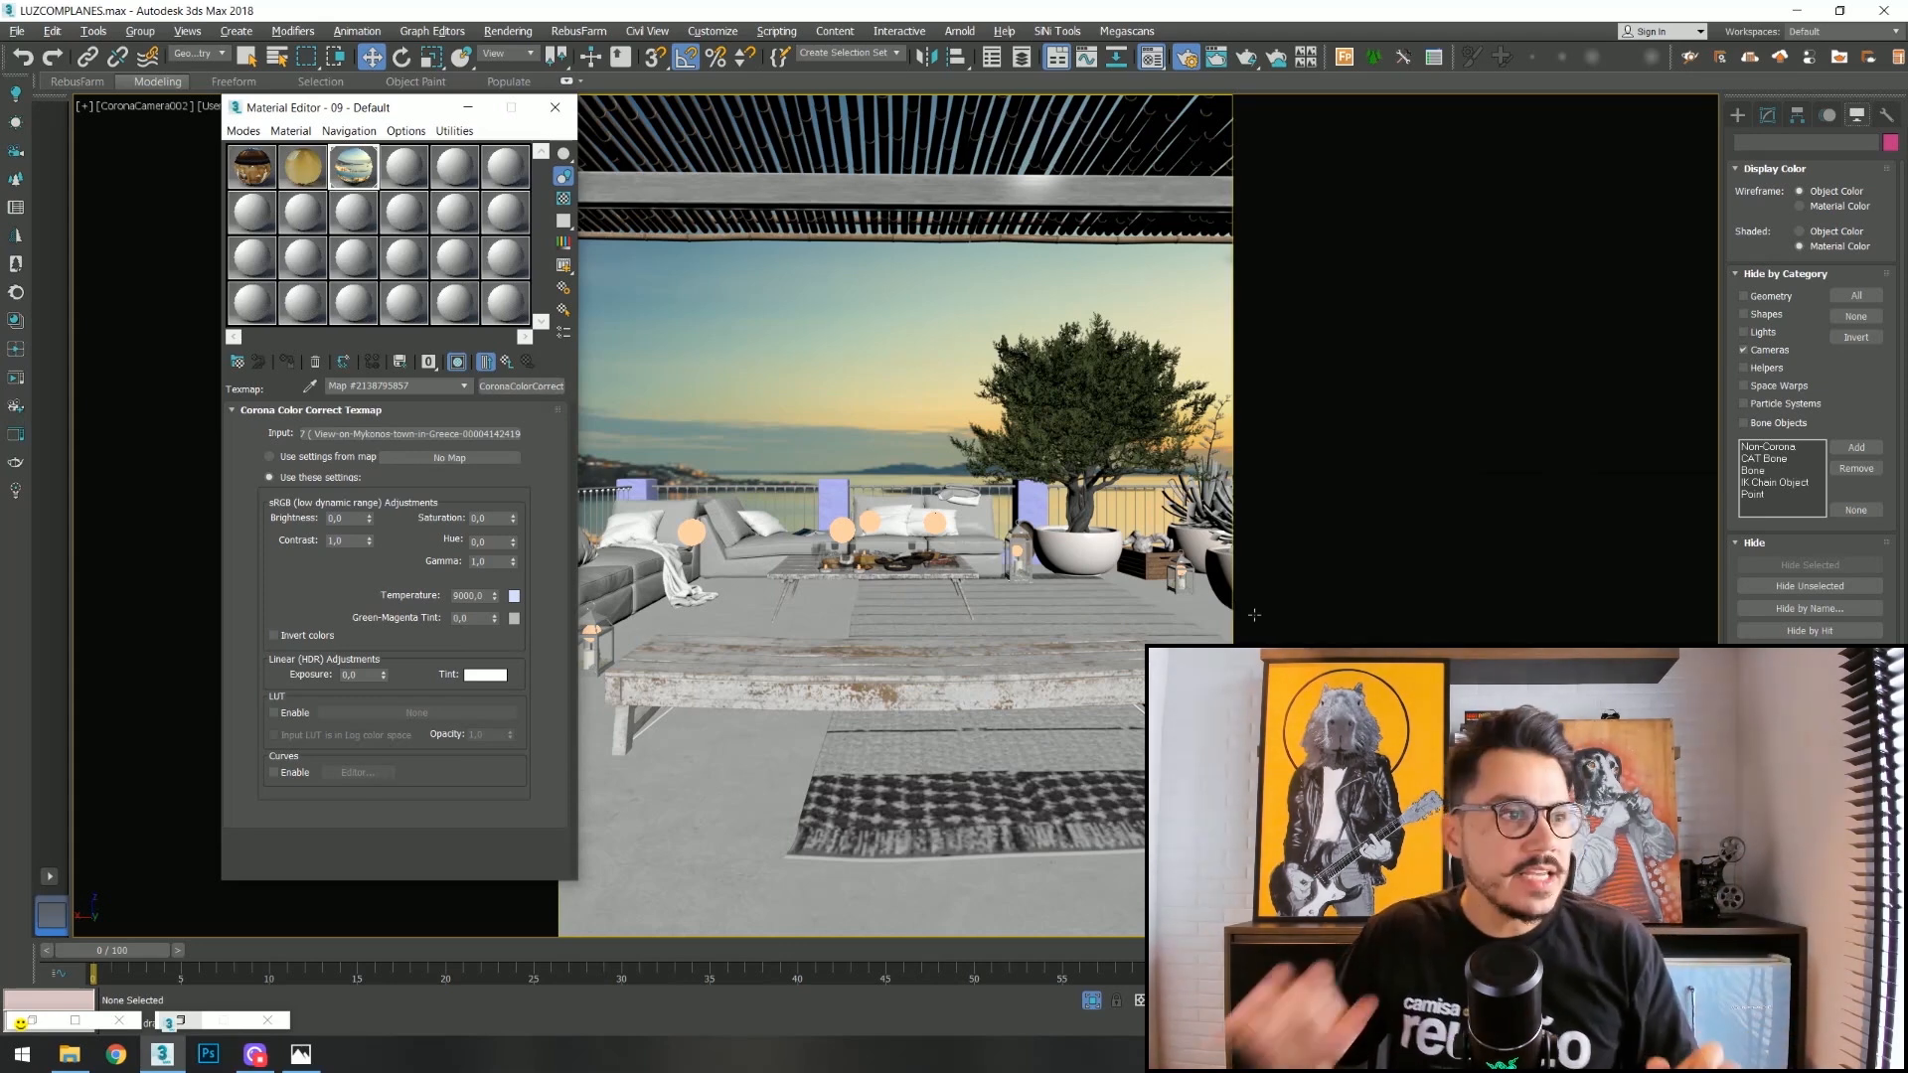
# Examine the terrace model and the large background plane behind it from outside the camera view.
pyautogui.rightClick(1011, 499)
pyautogui.click(990, 558)
pyautogui.scroll(5, 894, 699)
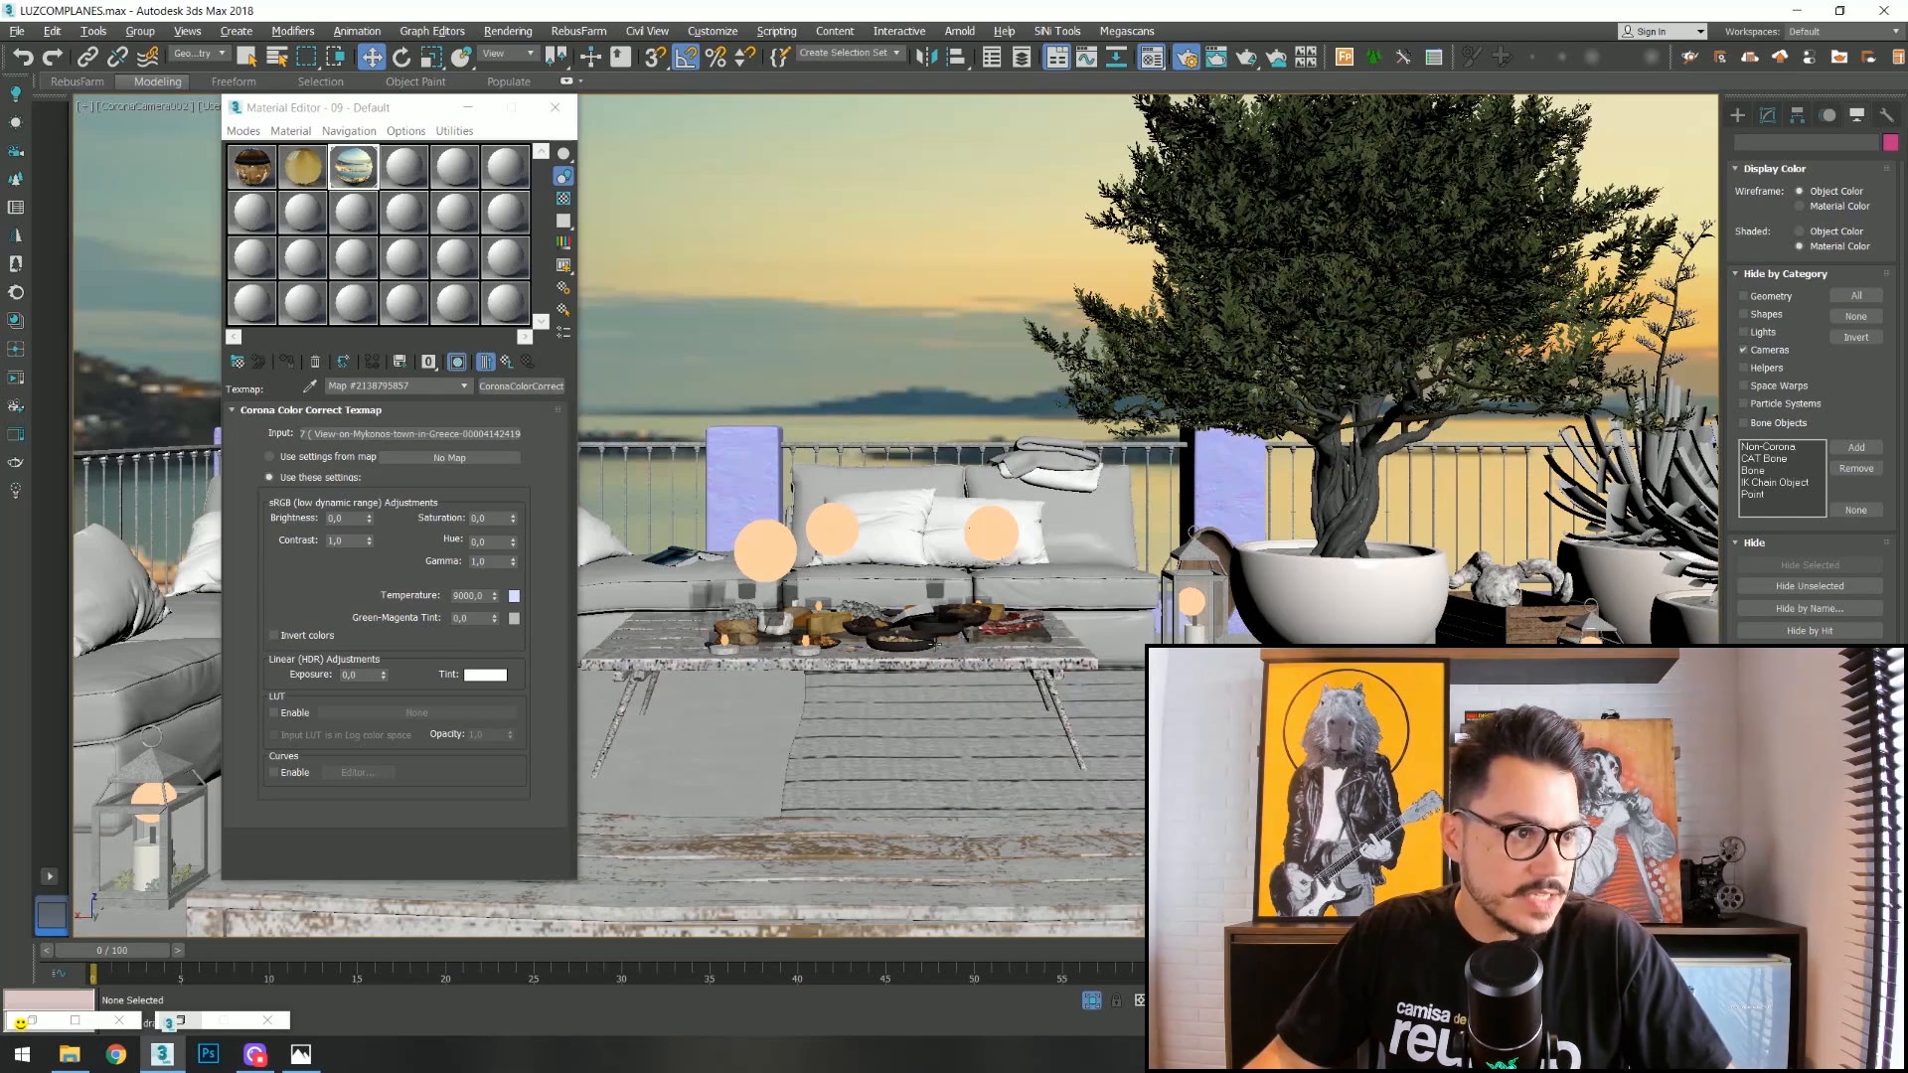
pyautogui.press('t')
pyautogui.scroll(-4, 1010, 719)
pyautogui.moveTo(1009, 719)
pyautogui.keyDown('alt'); pyautogui.mouseDown(button='middle')
pyautogui.moveTo(735, 586)
pyautogui.moveTo(646, 656)
pyautogui.moveTo(984, 708)
pyautogui.mouseUp(button='middle'); pyautogui.keyUp('alt')
pyautogui.scroll(8, 796, 639)
pyautogui.keyDown('alt'); pyautogui.moveTo(805, 640); pyautogui.dragTo(908, 647, button='middle'); pyautogui.keyUp('alt')
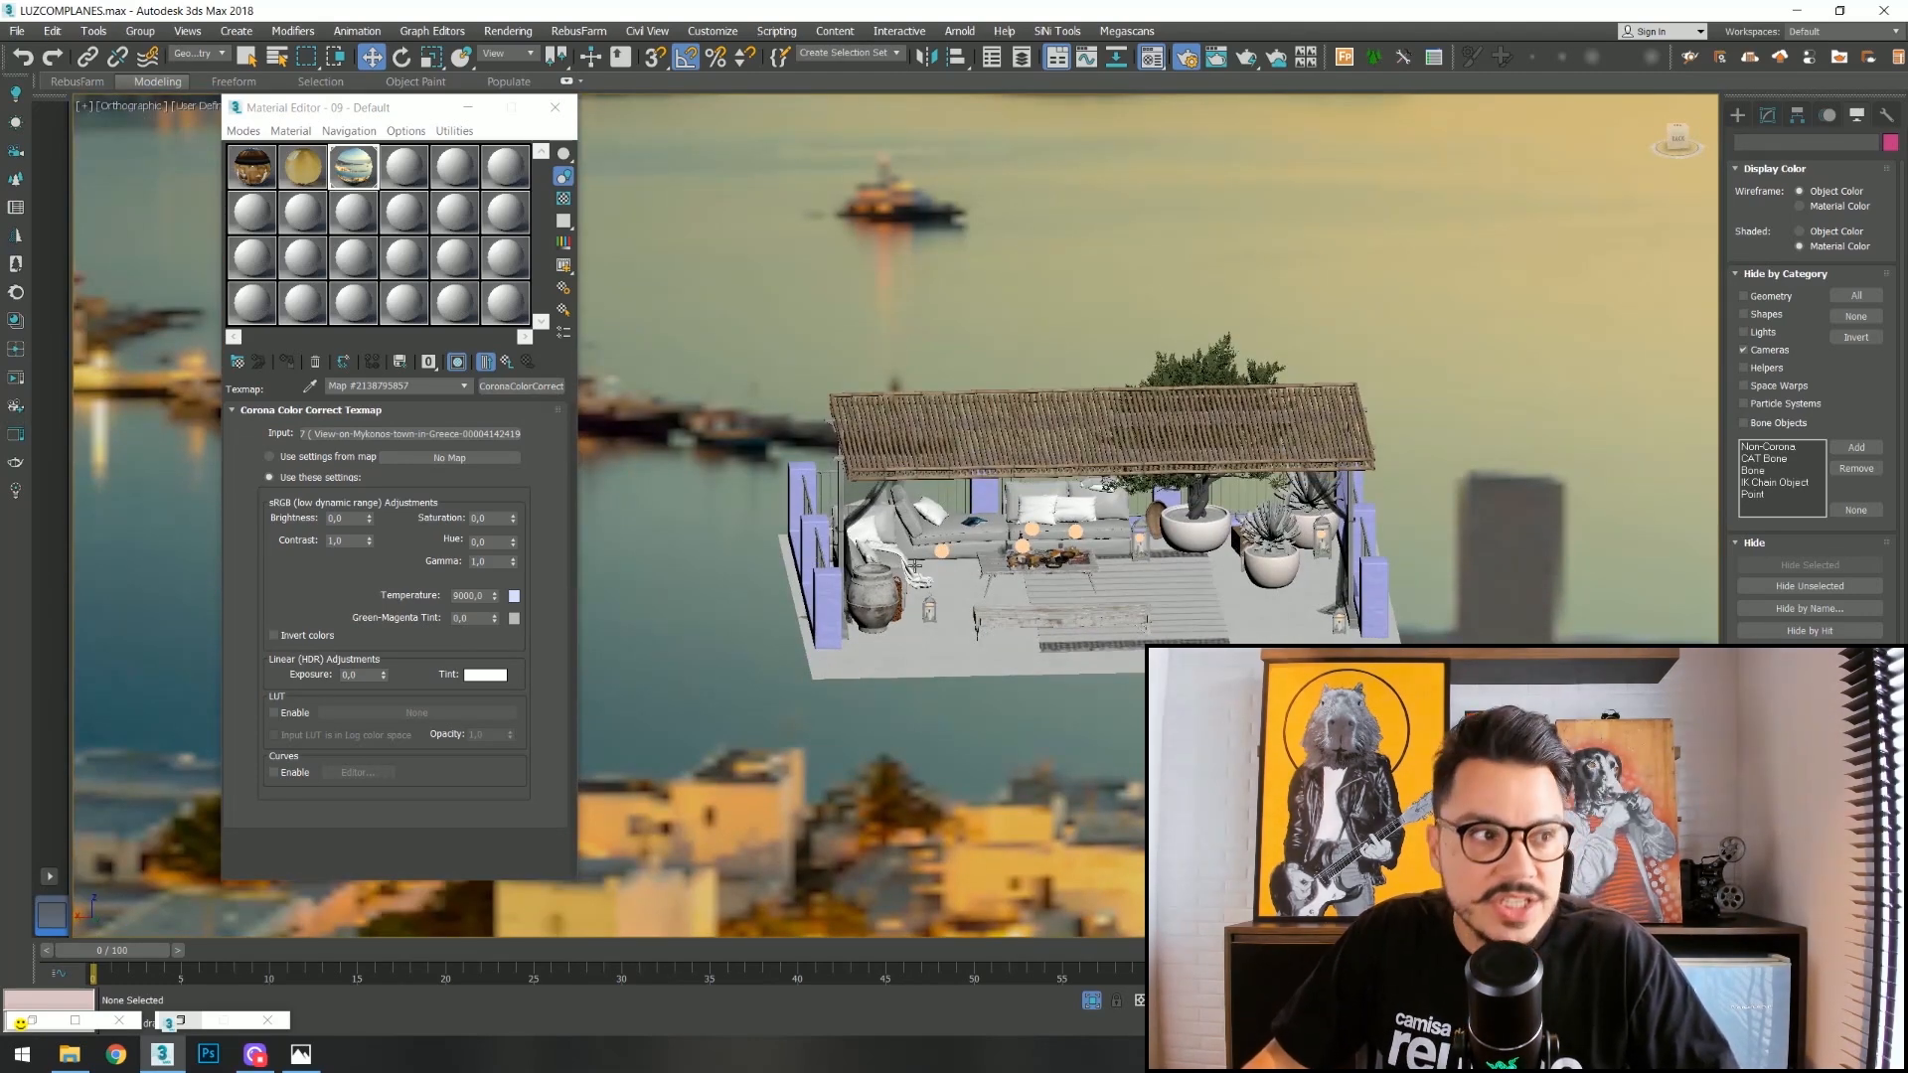
pyautogui.keyDown('alt'); pyautogui.moveTo(1100, 723); pyautogui.dragTo(924, 578, button='middle'); pyautogui.keyUp('alt')
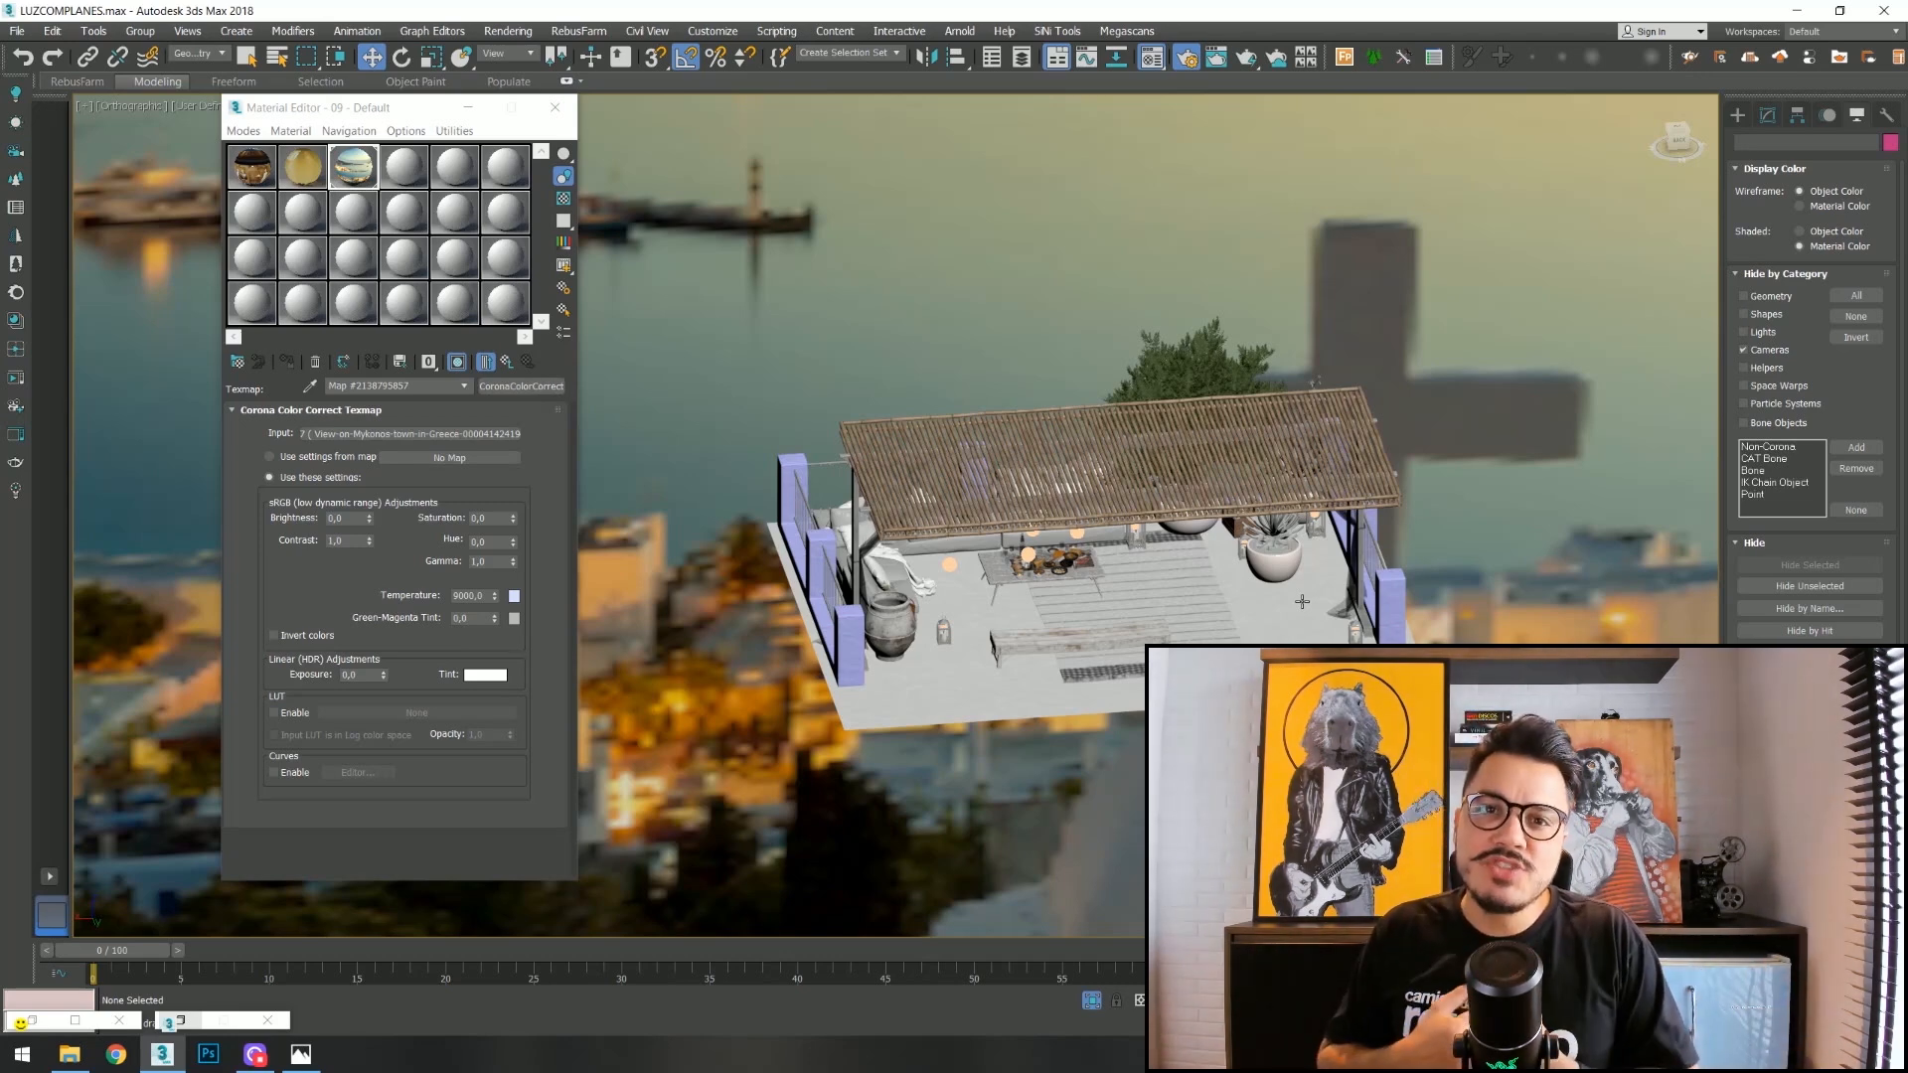
pyautogui.moveTo(1038, 713); pyautogui.dragTo(770, 734, button='middle')
pyautogui.scroll(-8, 775, 733)
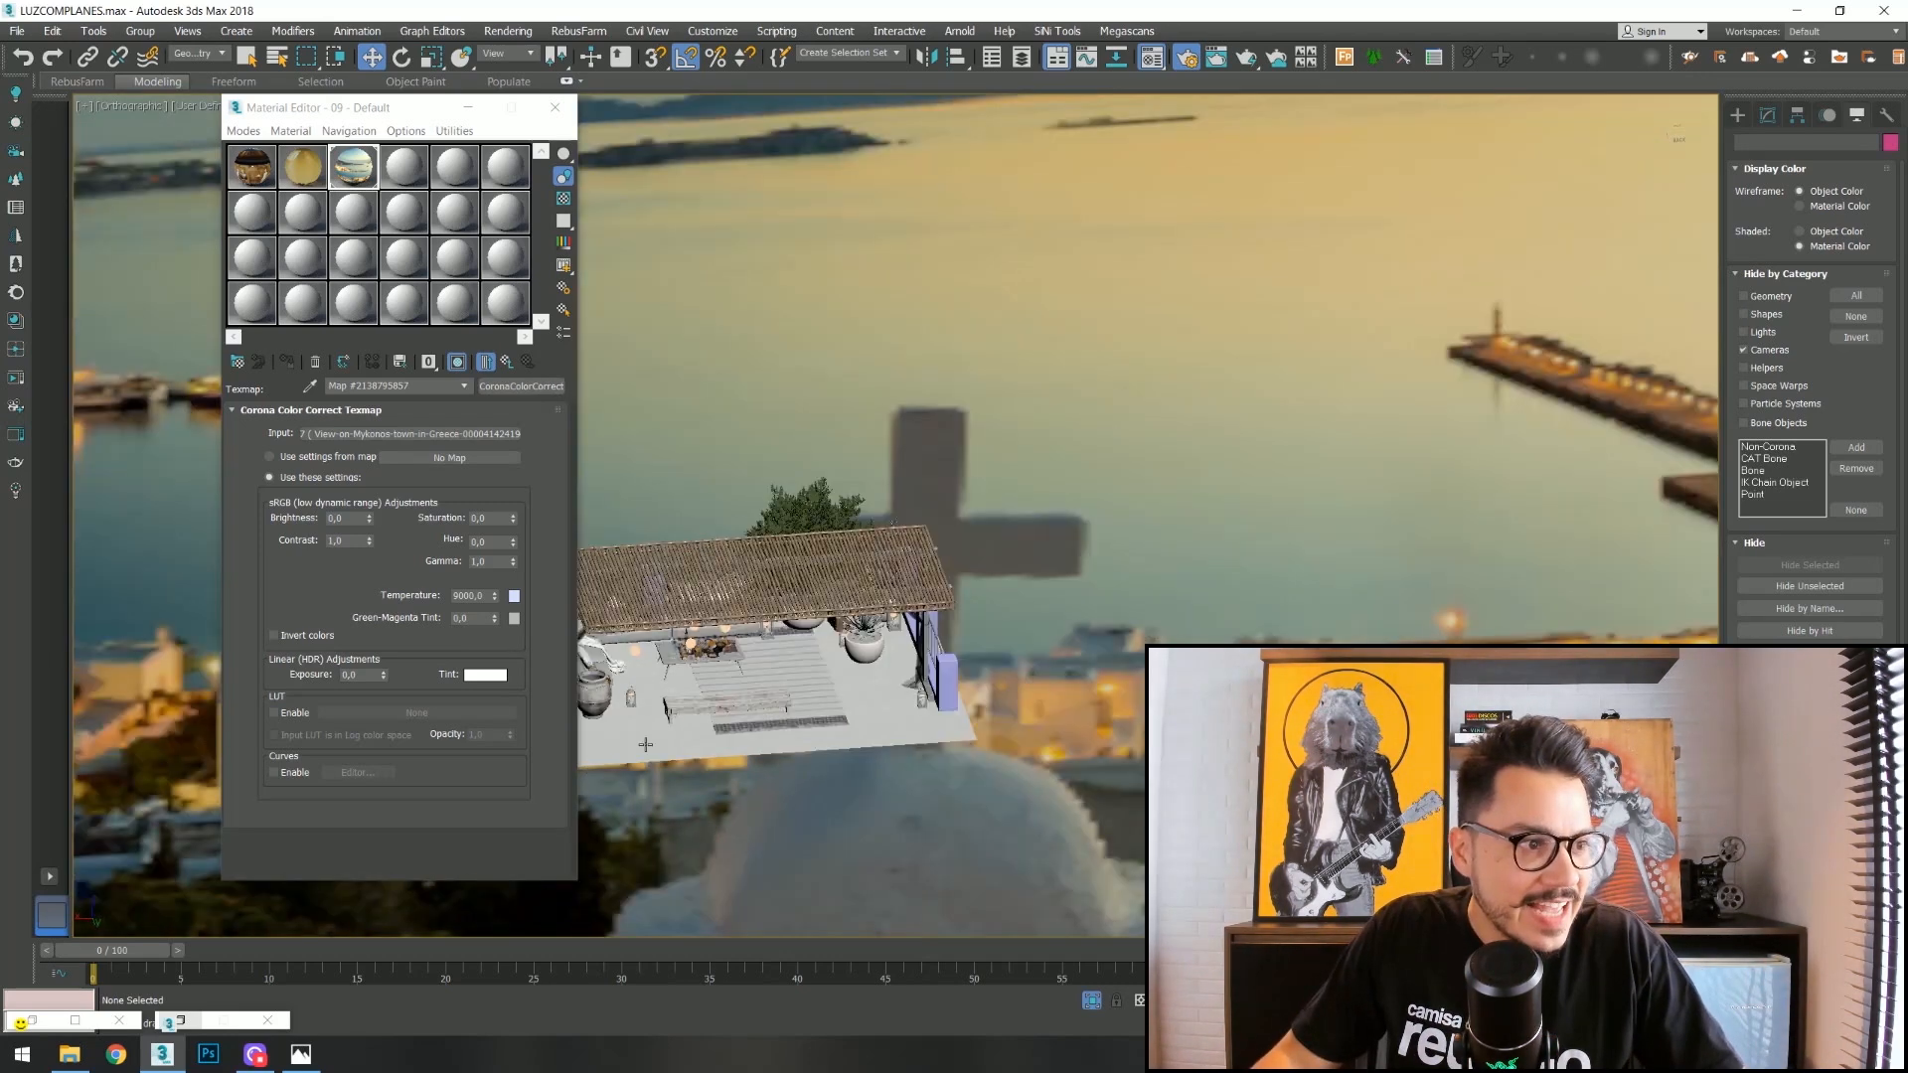
pyautogui.moveTo(1022, 679); pyautogui.dragTo(1308, 568, button='middle')
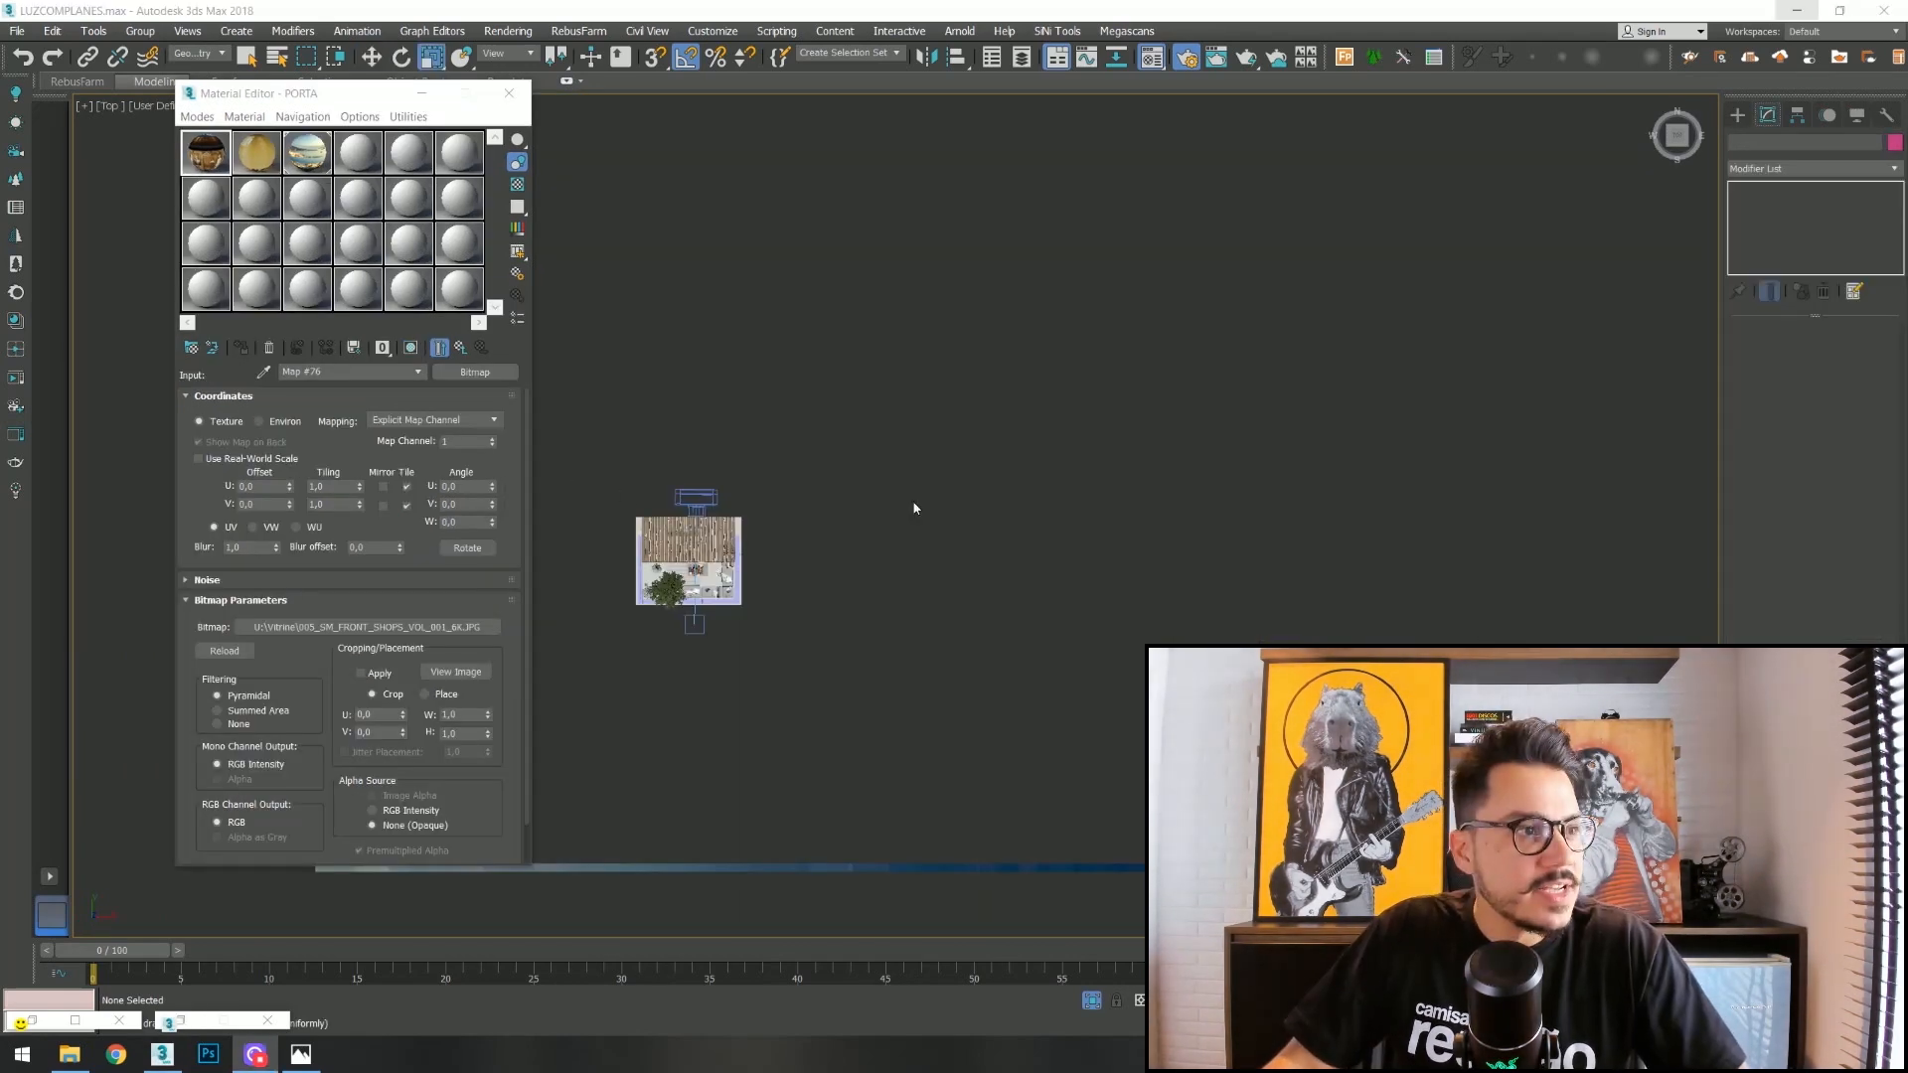
# Create a plane beside the terrace in the top view with a width of 1920 and a length of 1080.
pyautogui.moveTo(1218, 483)
pyautogui.mouseDown(button='middle')
pyautogui.moveTo(1252, 468)
pyautogui.moveTo(1167, 558)
pyautogui.mouseUp(button='middle')
pyautogui.click(1739, 115)
pyautogui.click(1849, 298)
pyautogui.moveTo(831, 362)
pyautogui.mouseDown()
pyautogui.moveTo(848, 393)
pyautogui.moveTo(1167, 582)
pyautogui.mouseUp()
pyautogui.doubleClick(1843, 507)
pyautogui.write('1920')
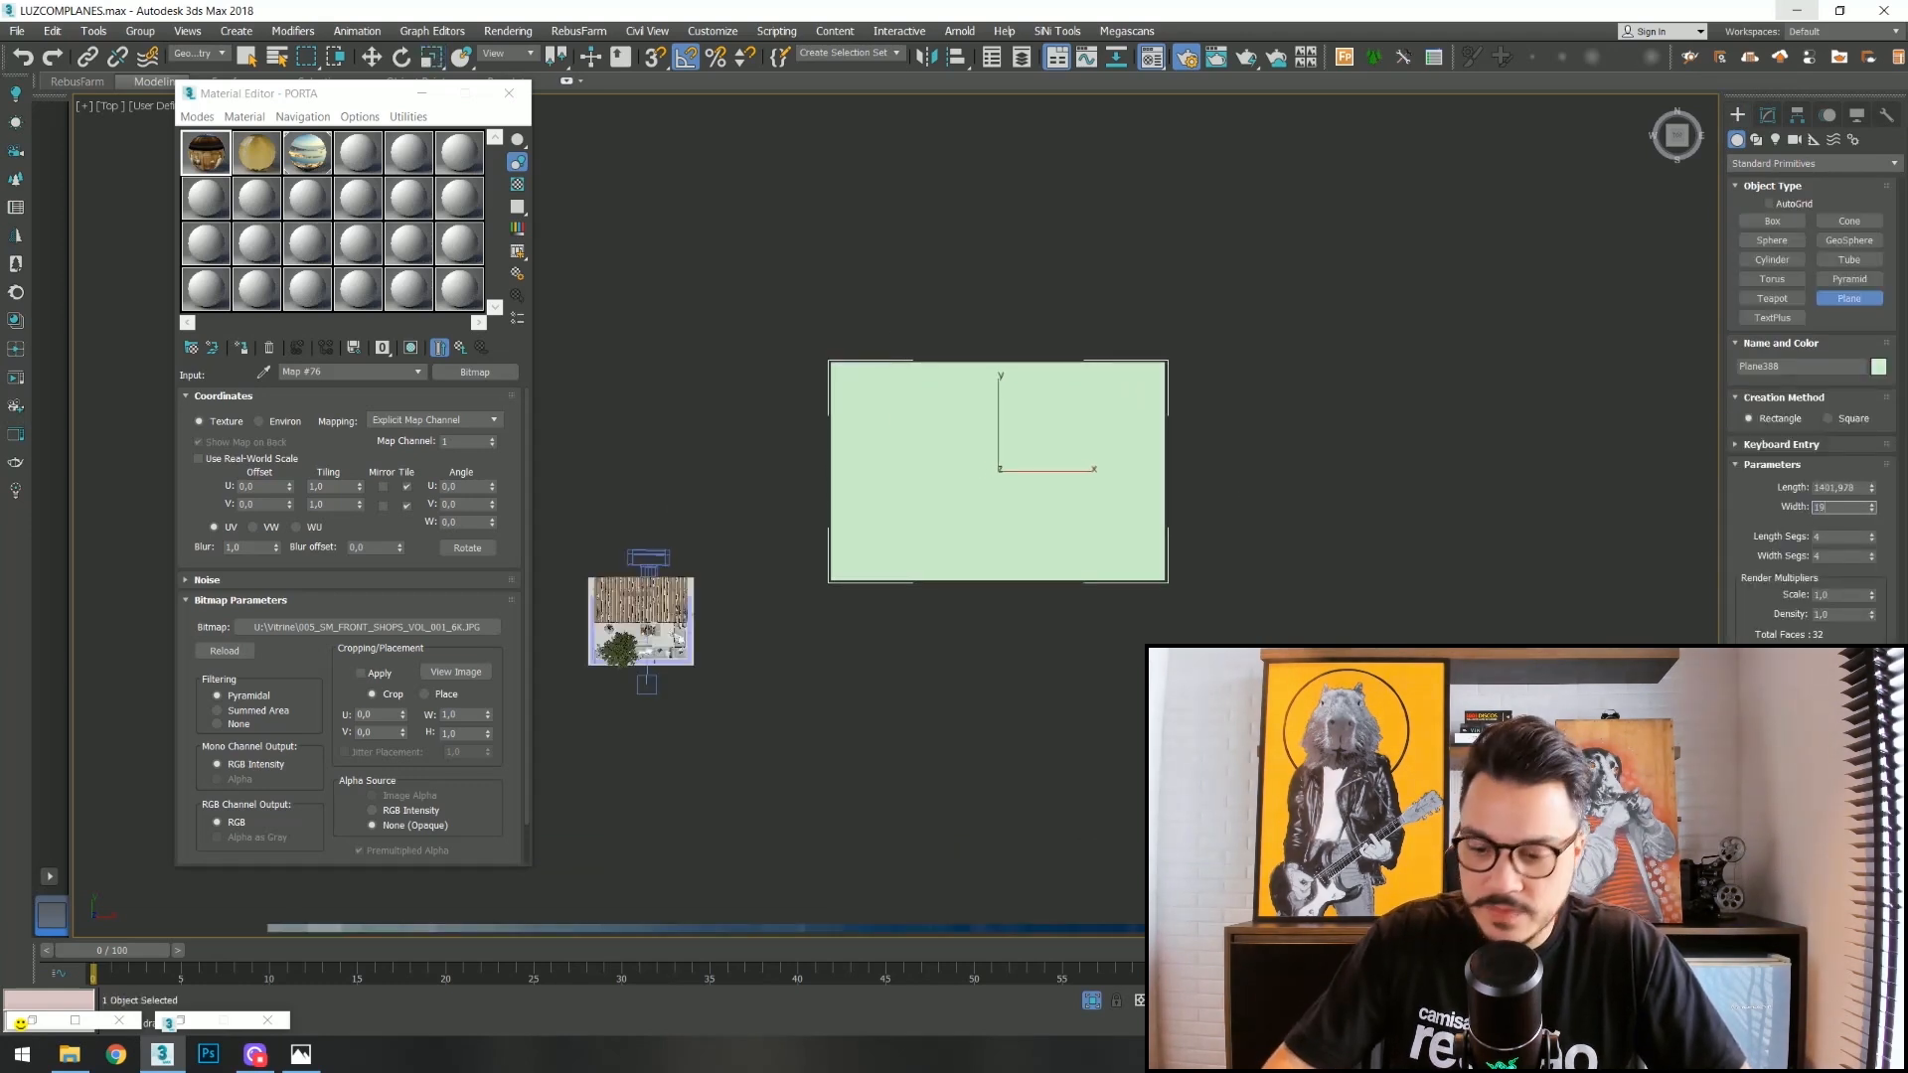
pyautogui.press('Return')
pyautogui.doubleClick(1827, 487)
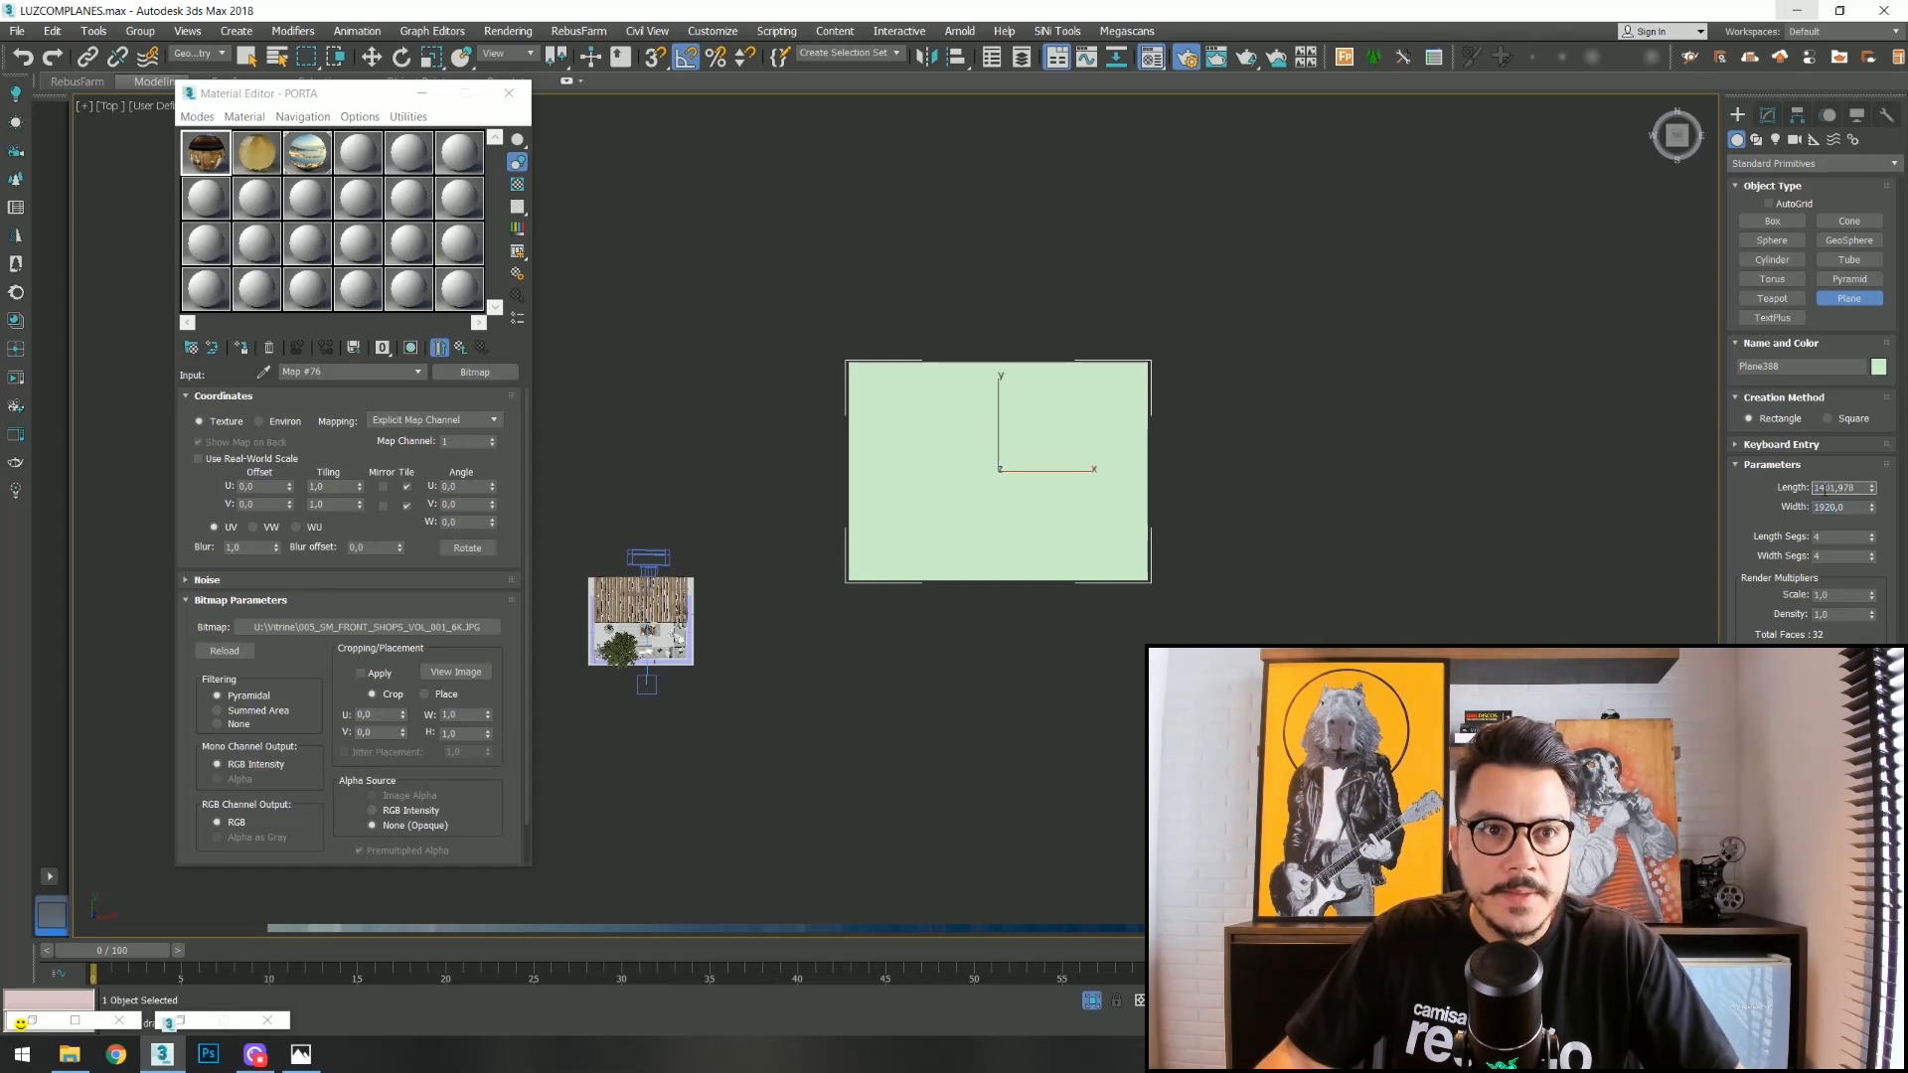
pyautogui.write('1080')
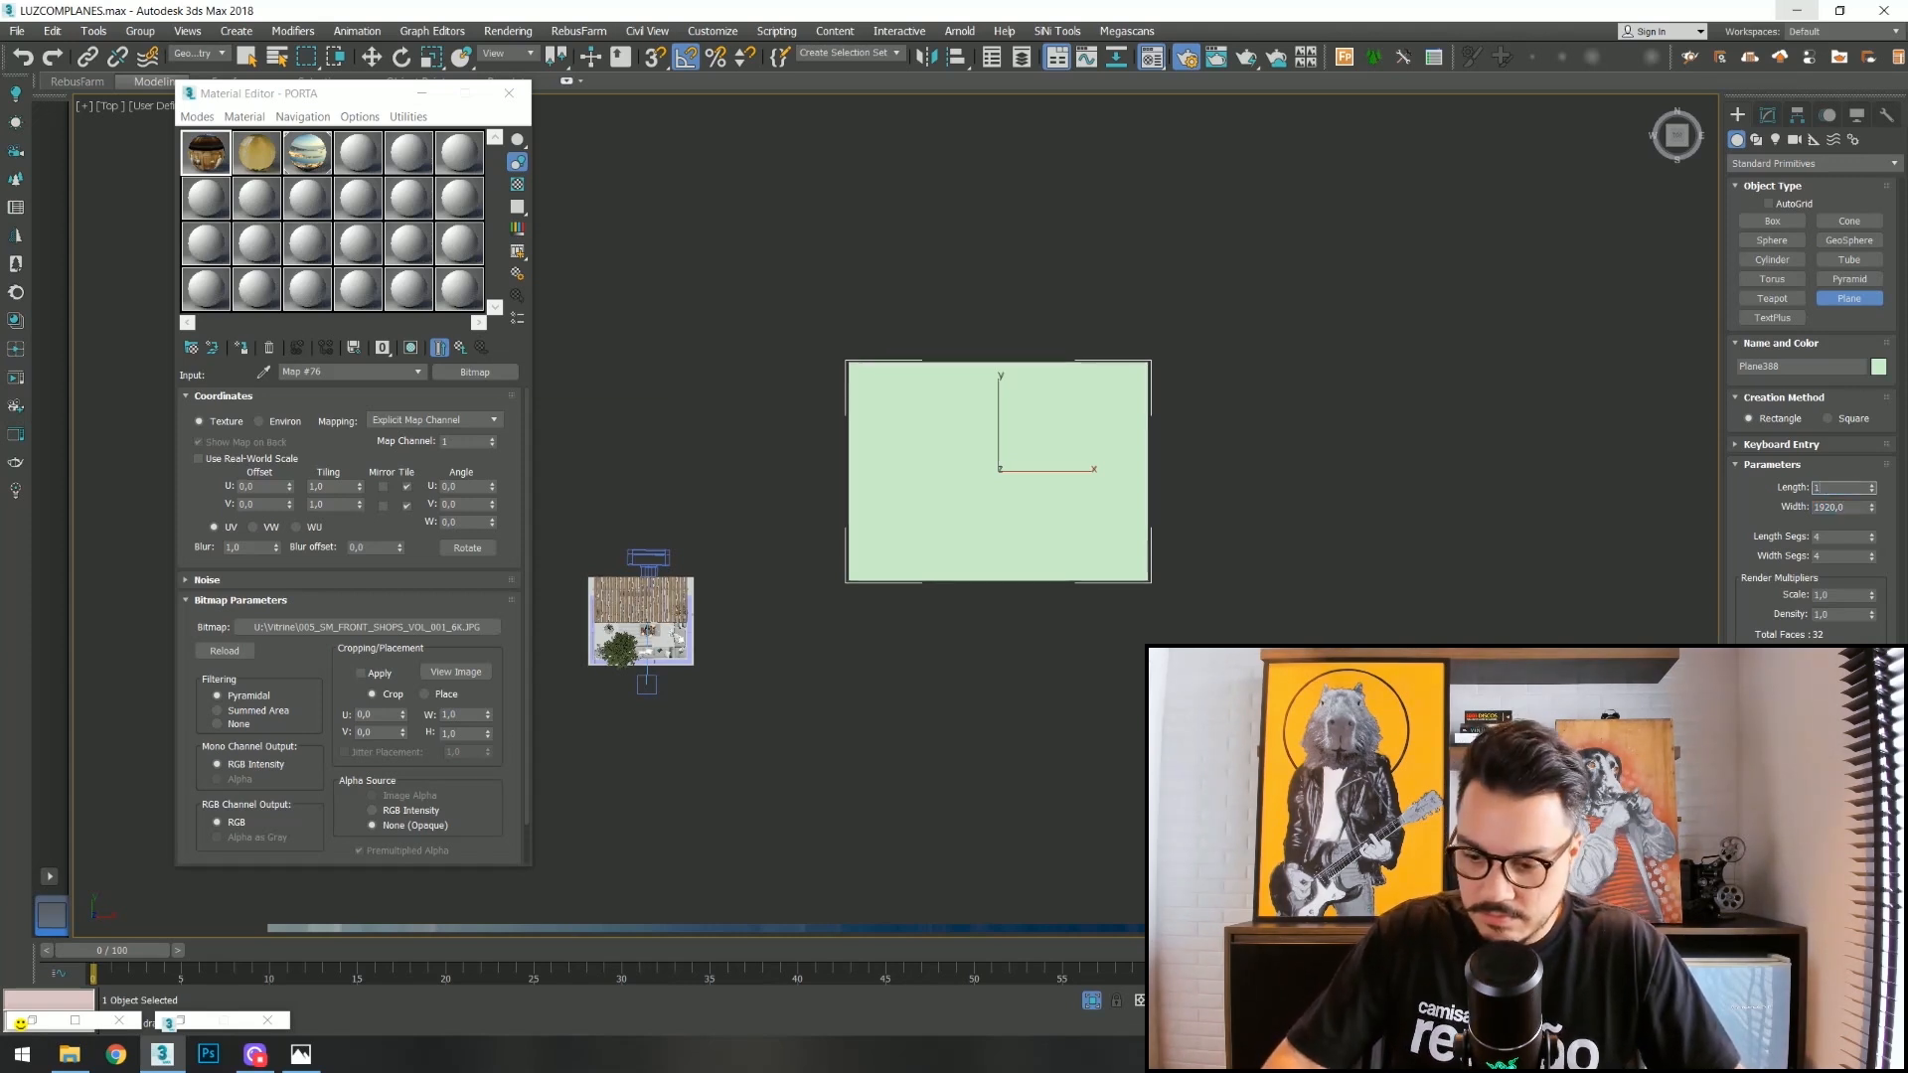
pyautogui.press('Return')
pyautogui.moveTo(958, 534); pyautogui.dragTo(953, 572, button='middle')
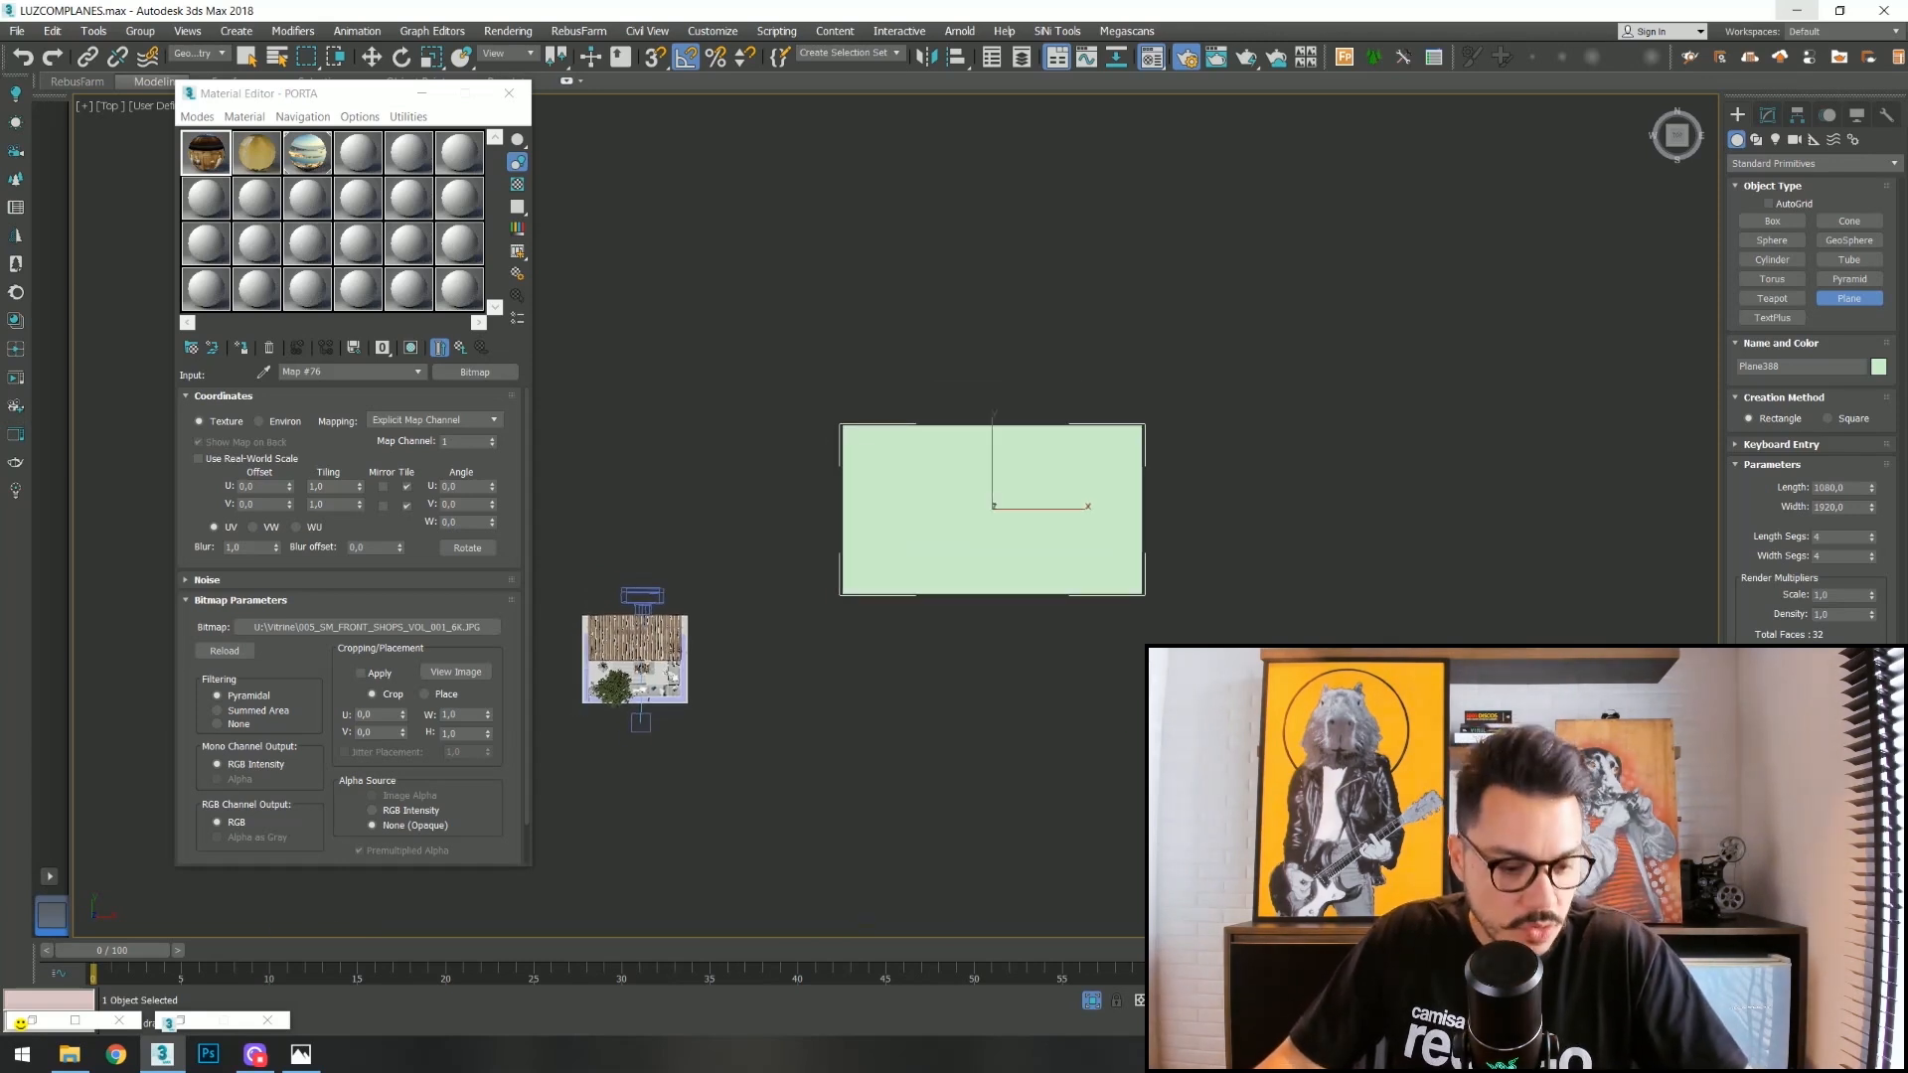
# Rotate the new plane so it stands upright.
pyautogui.rightClick(1079, 491)
pyautogui.press('e')
pyautogui.moveTo(995, 492); pyautogui.dragTo(982, 539)
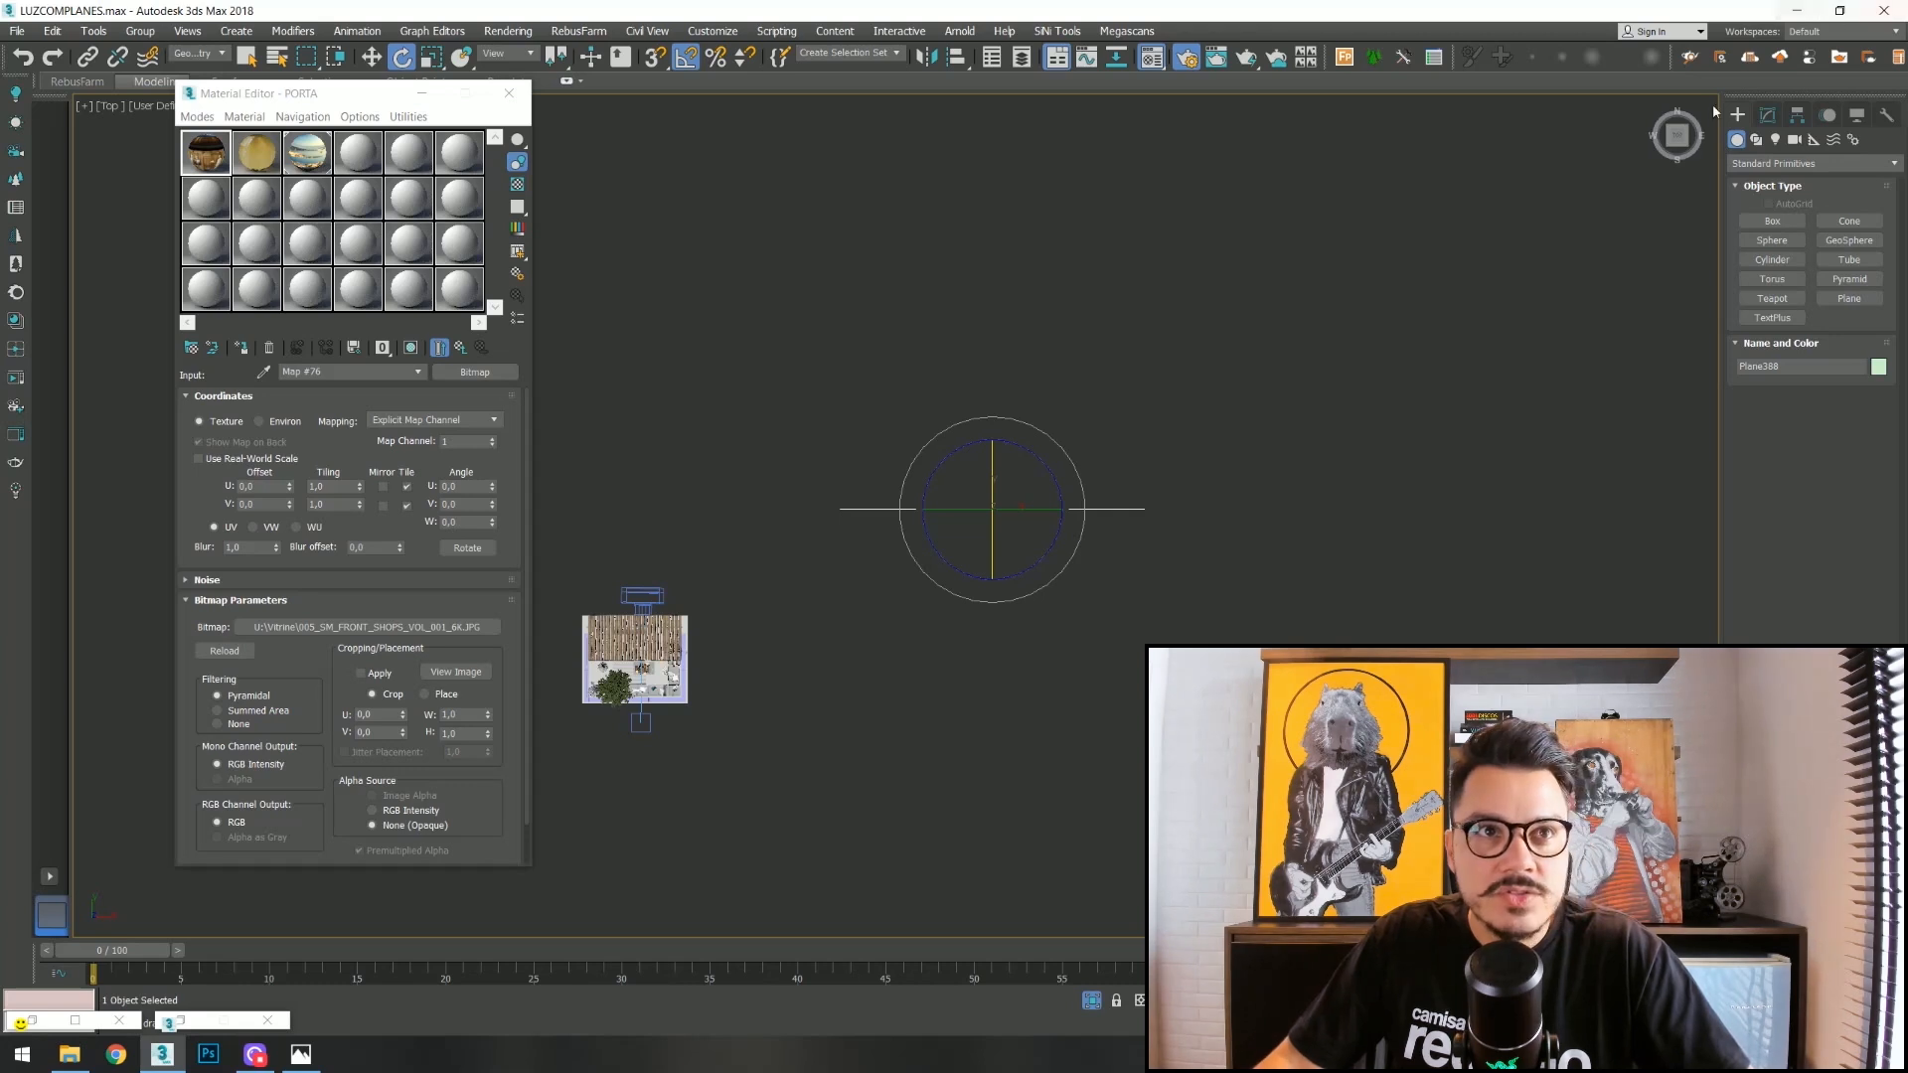
# Add a Shell modifier to the new upright plane to give it thickness.
pyautogui.click(1768, 115)
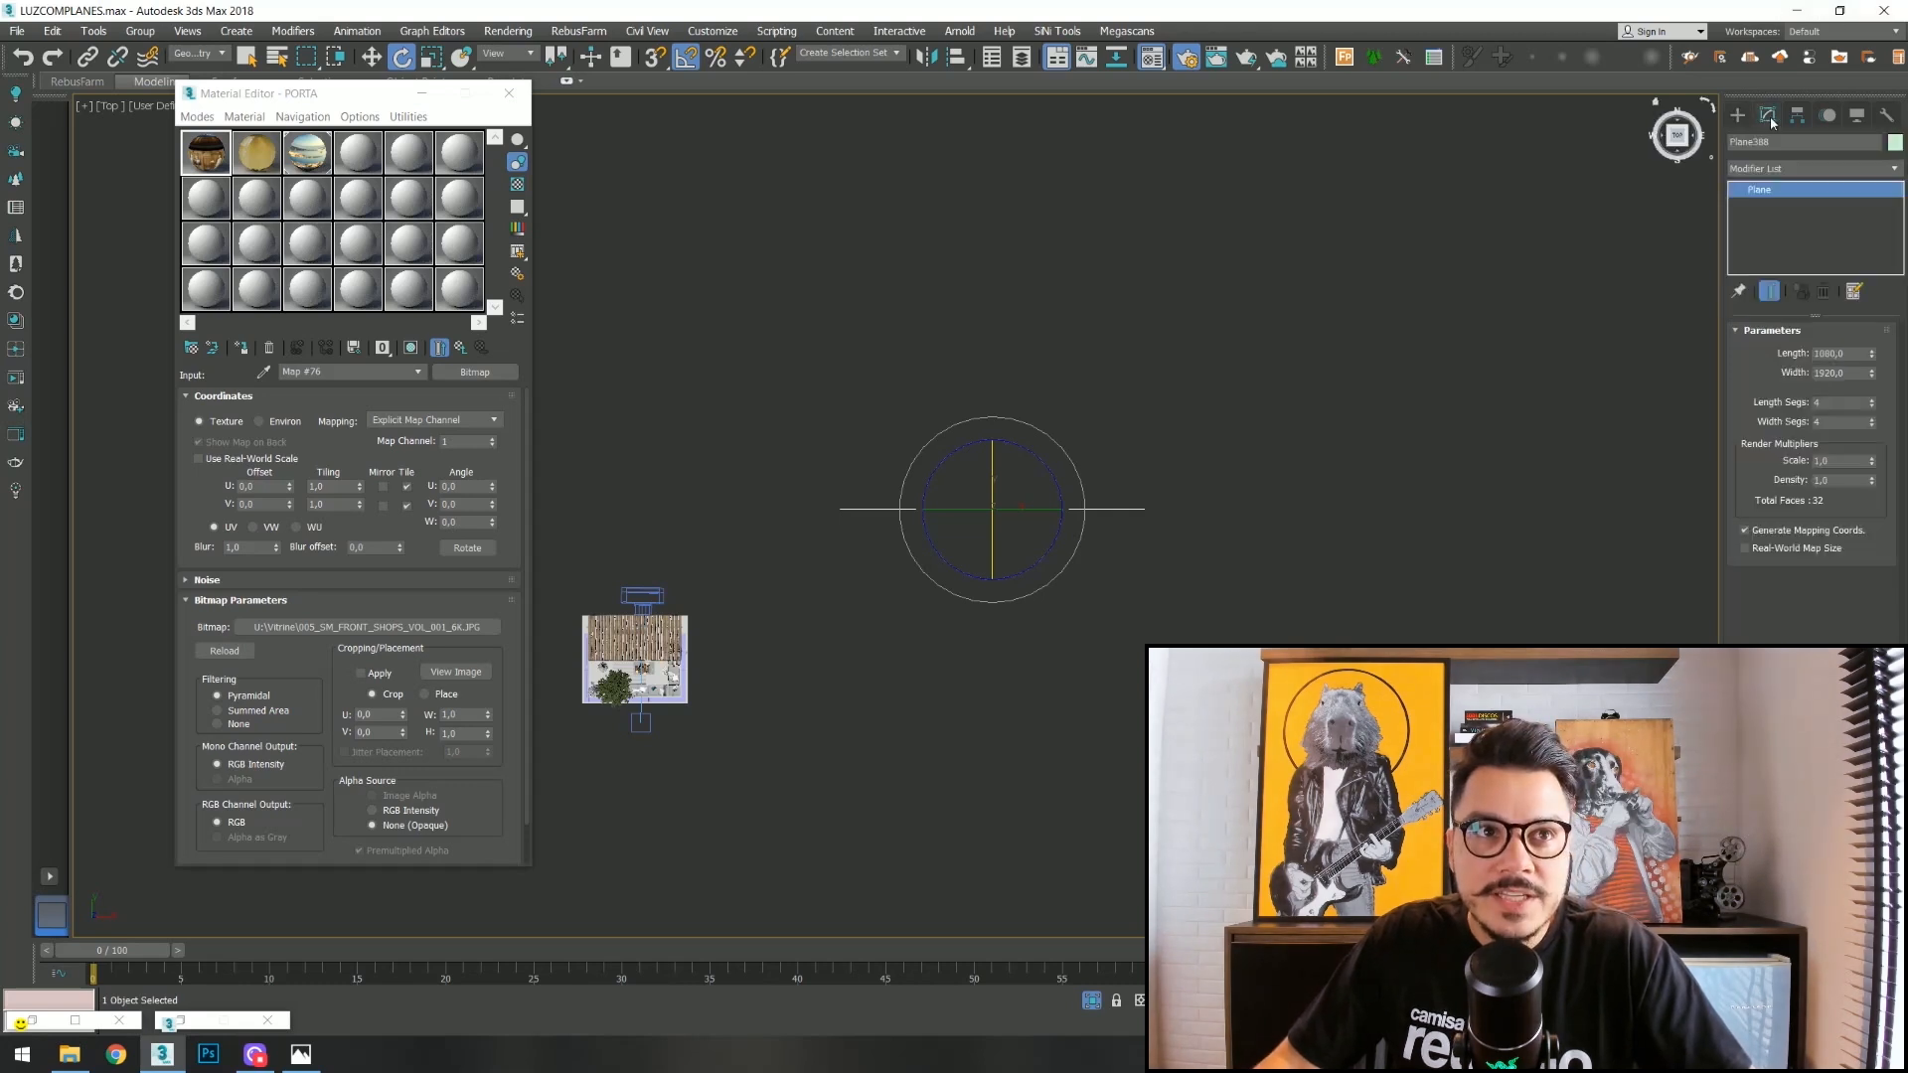
pyautogui.click(1850, 169)
pyautogui.scroll(-5, 1829, 328)
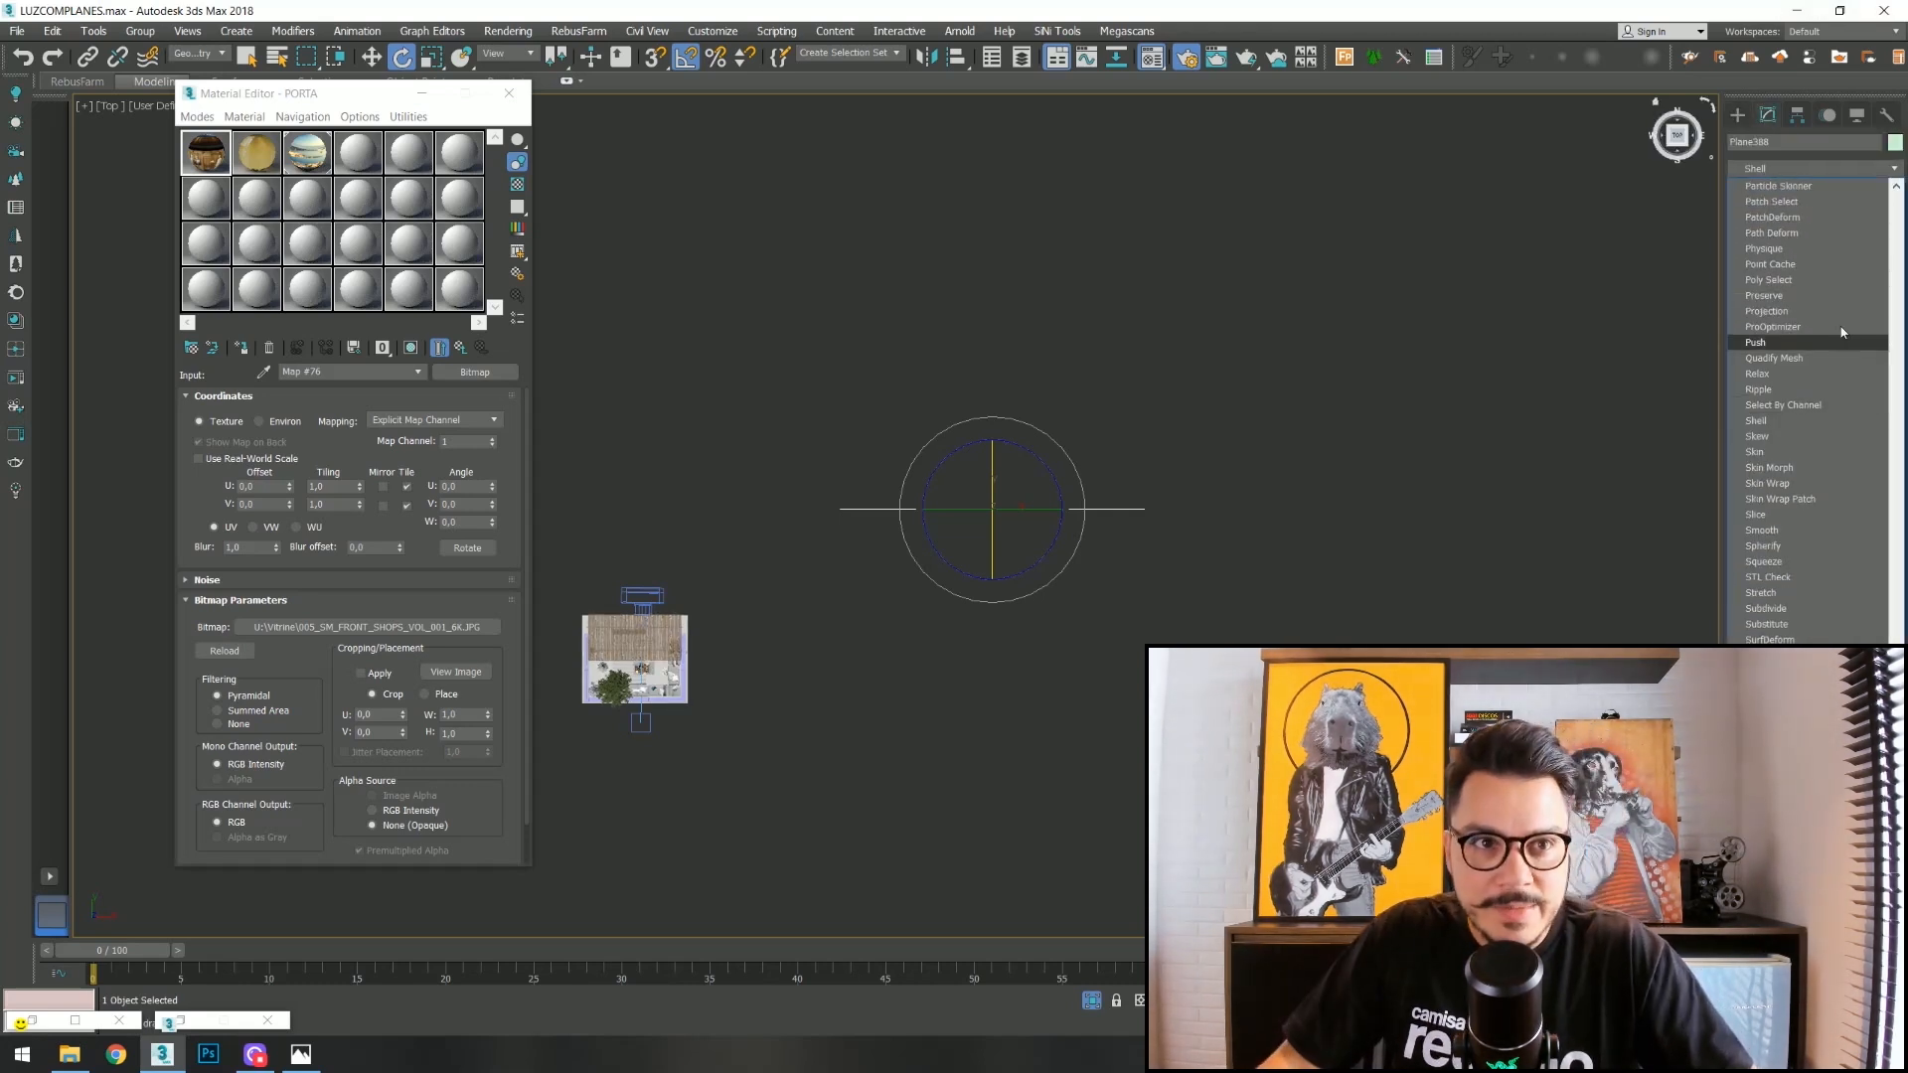
pyautogui.click(1786, 405)
pyautogui.moveTo(1116, 533); pyautogui.dragTo(1197, 529, button='middle')
pyautogui.scroll(2, 1198, 511)
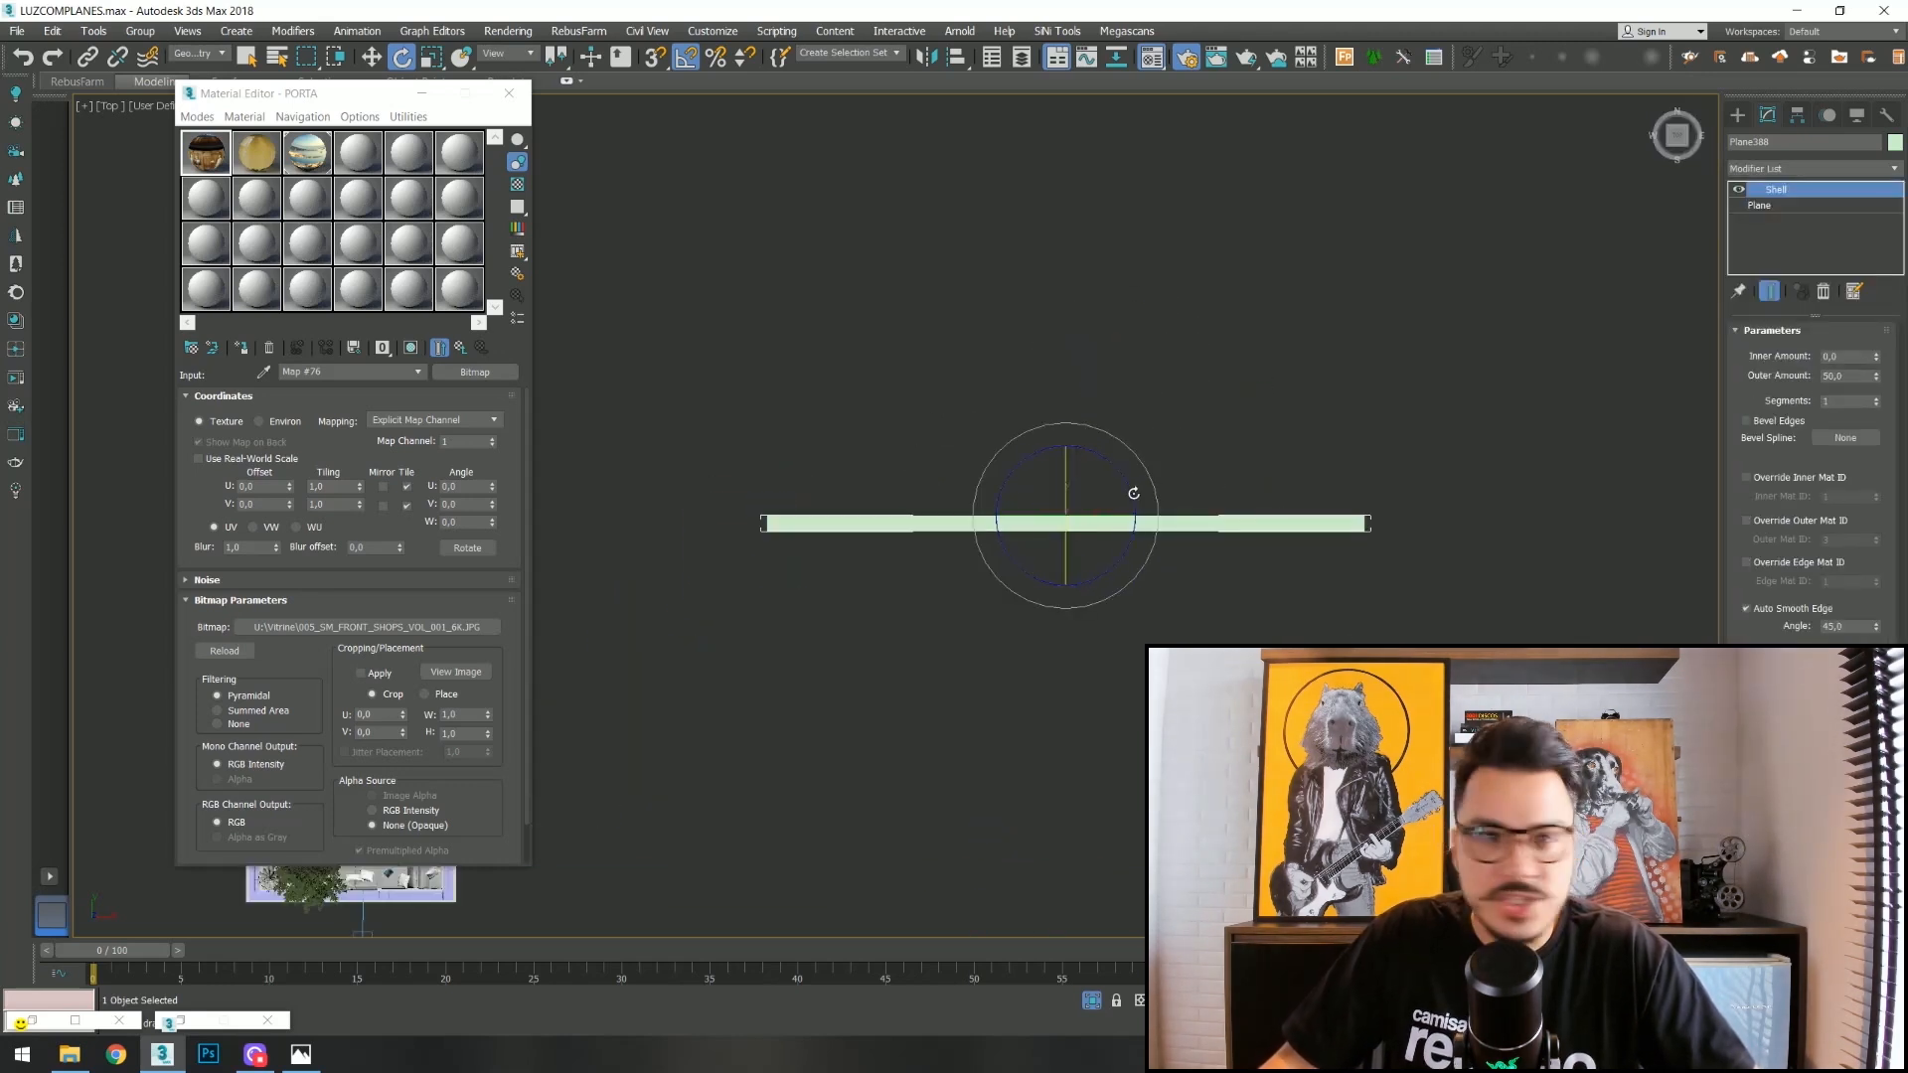
pyautogui.keyDown('alt'); pyautogui.moveTo(1088, 574); pyautogui.dragTo(1235, 481, button='middle'); pyautogui.keyUp('alt')
pyautogui.moveTo(1078, 531); pyautogui.dragTo(1116, 500, button='middle')
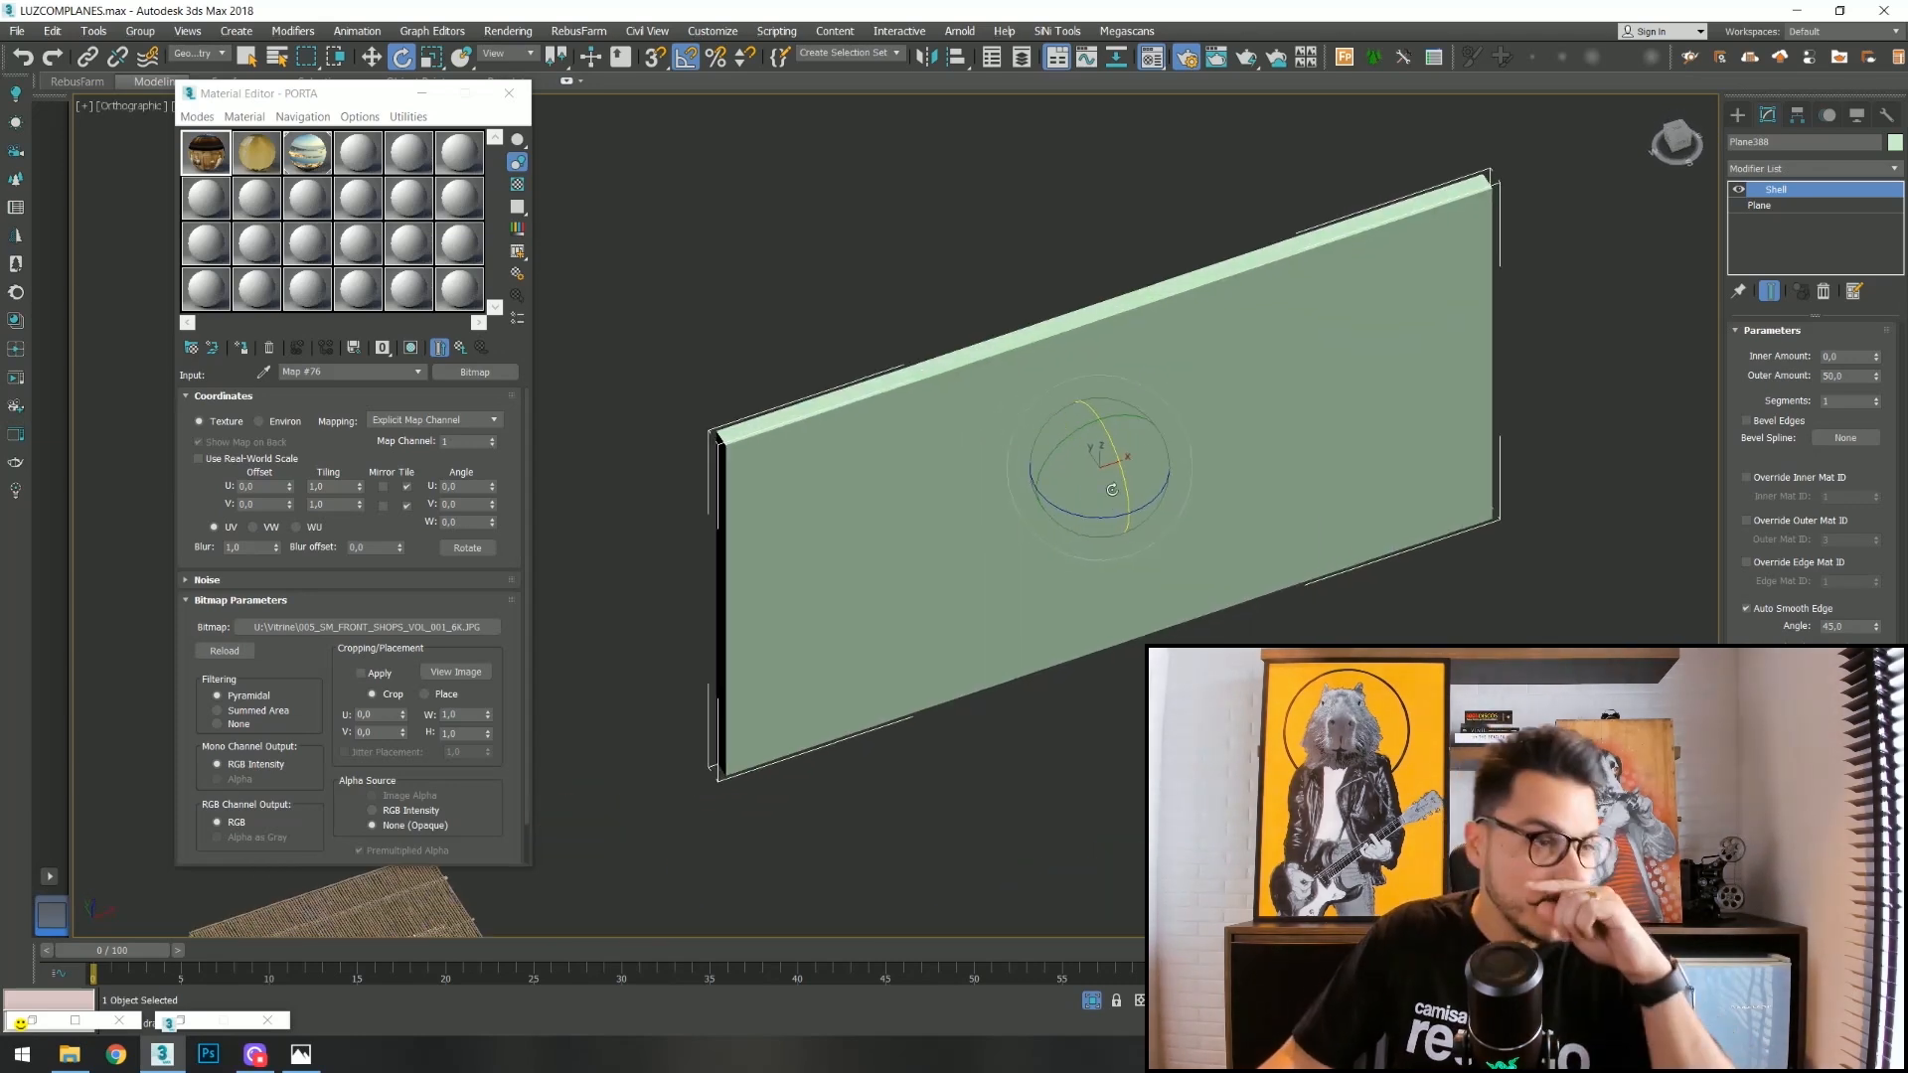
# Check the storefront bitmap of the PORTA material, assign the material to the plane and return to its light settings.
pyautogui.click(203, 162)
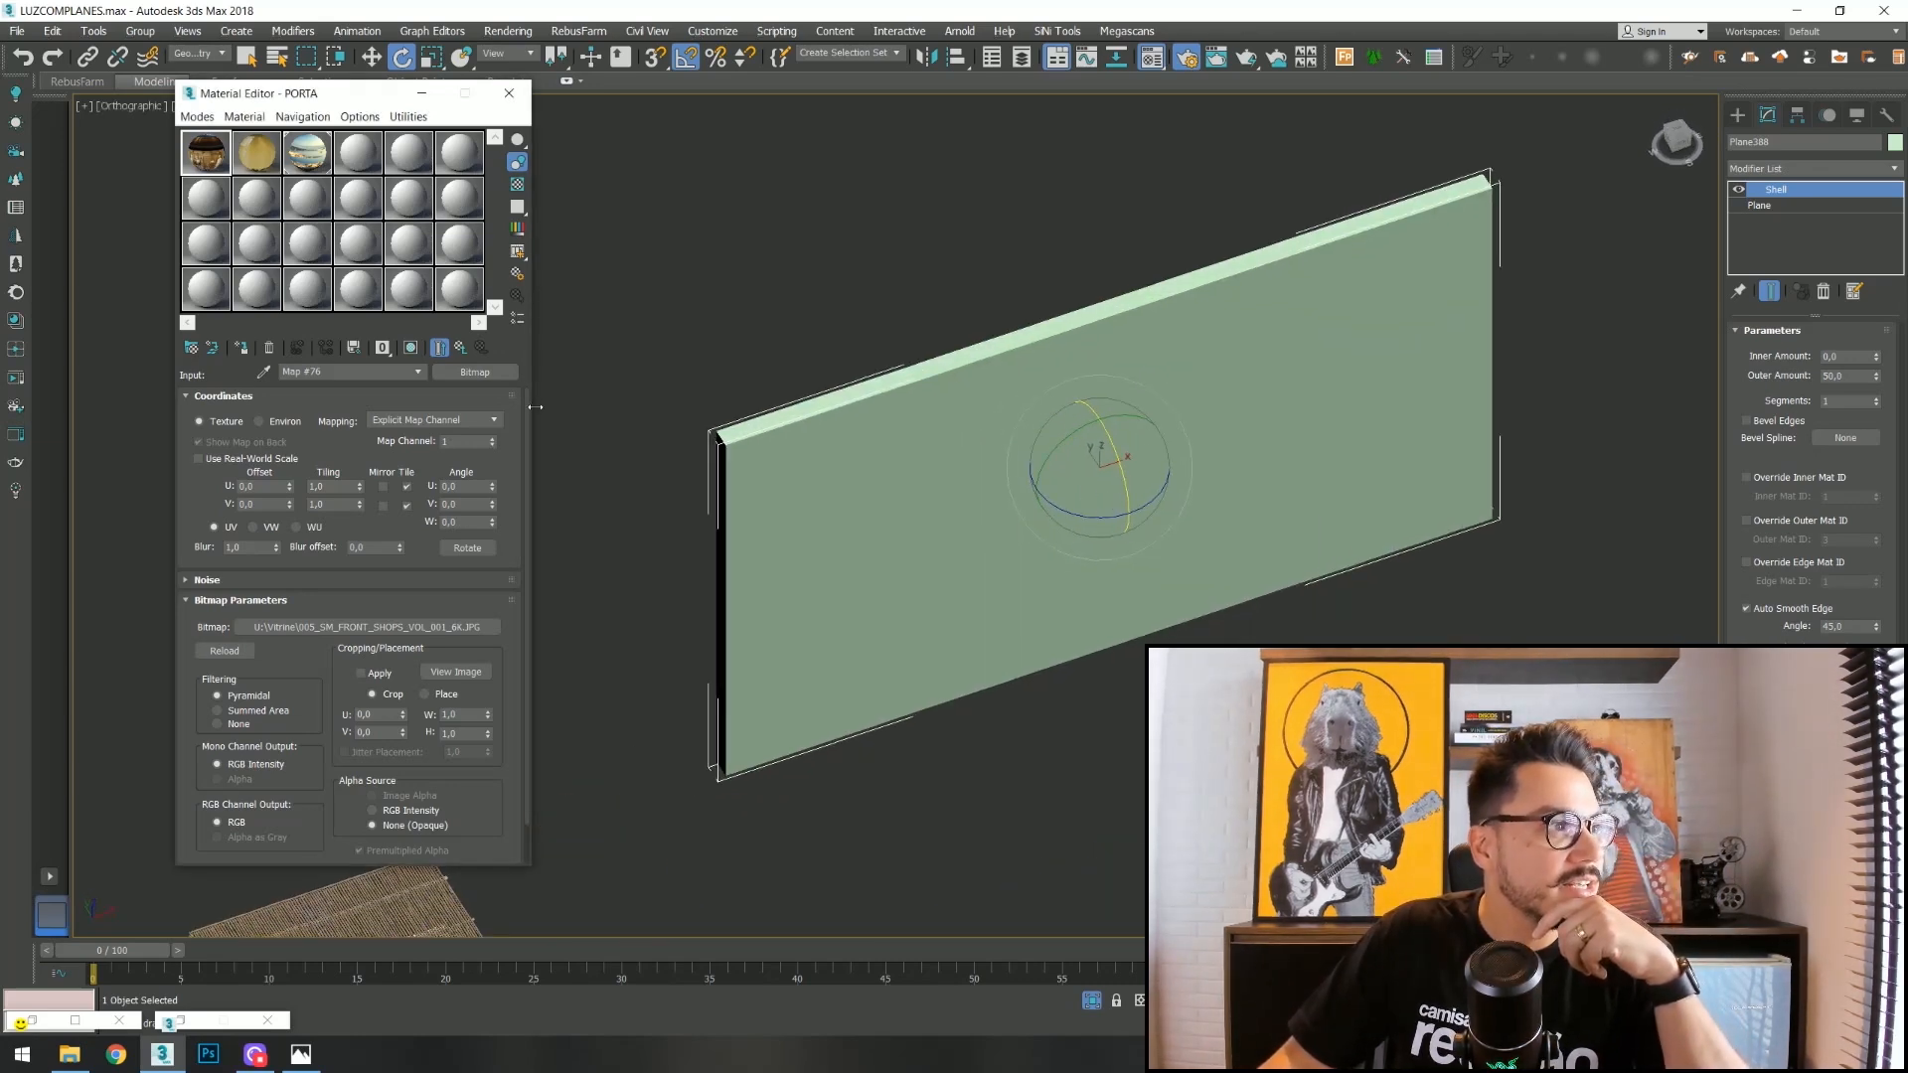
pyautogui.click(479, 681)
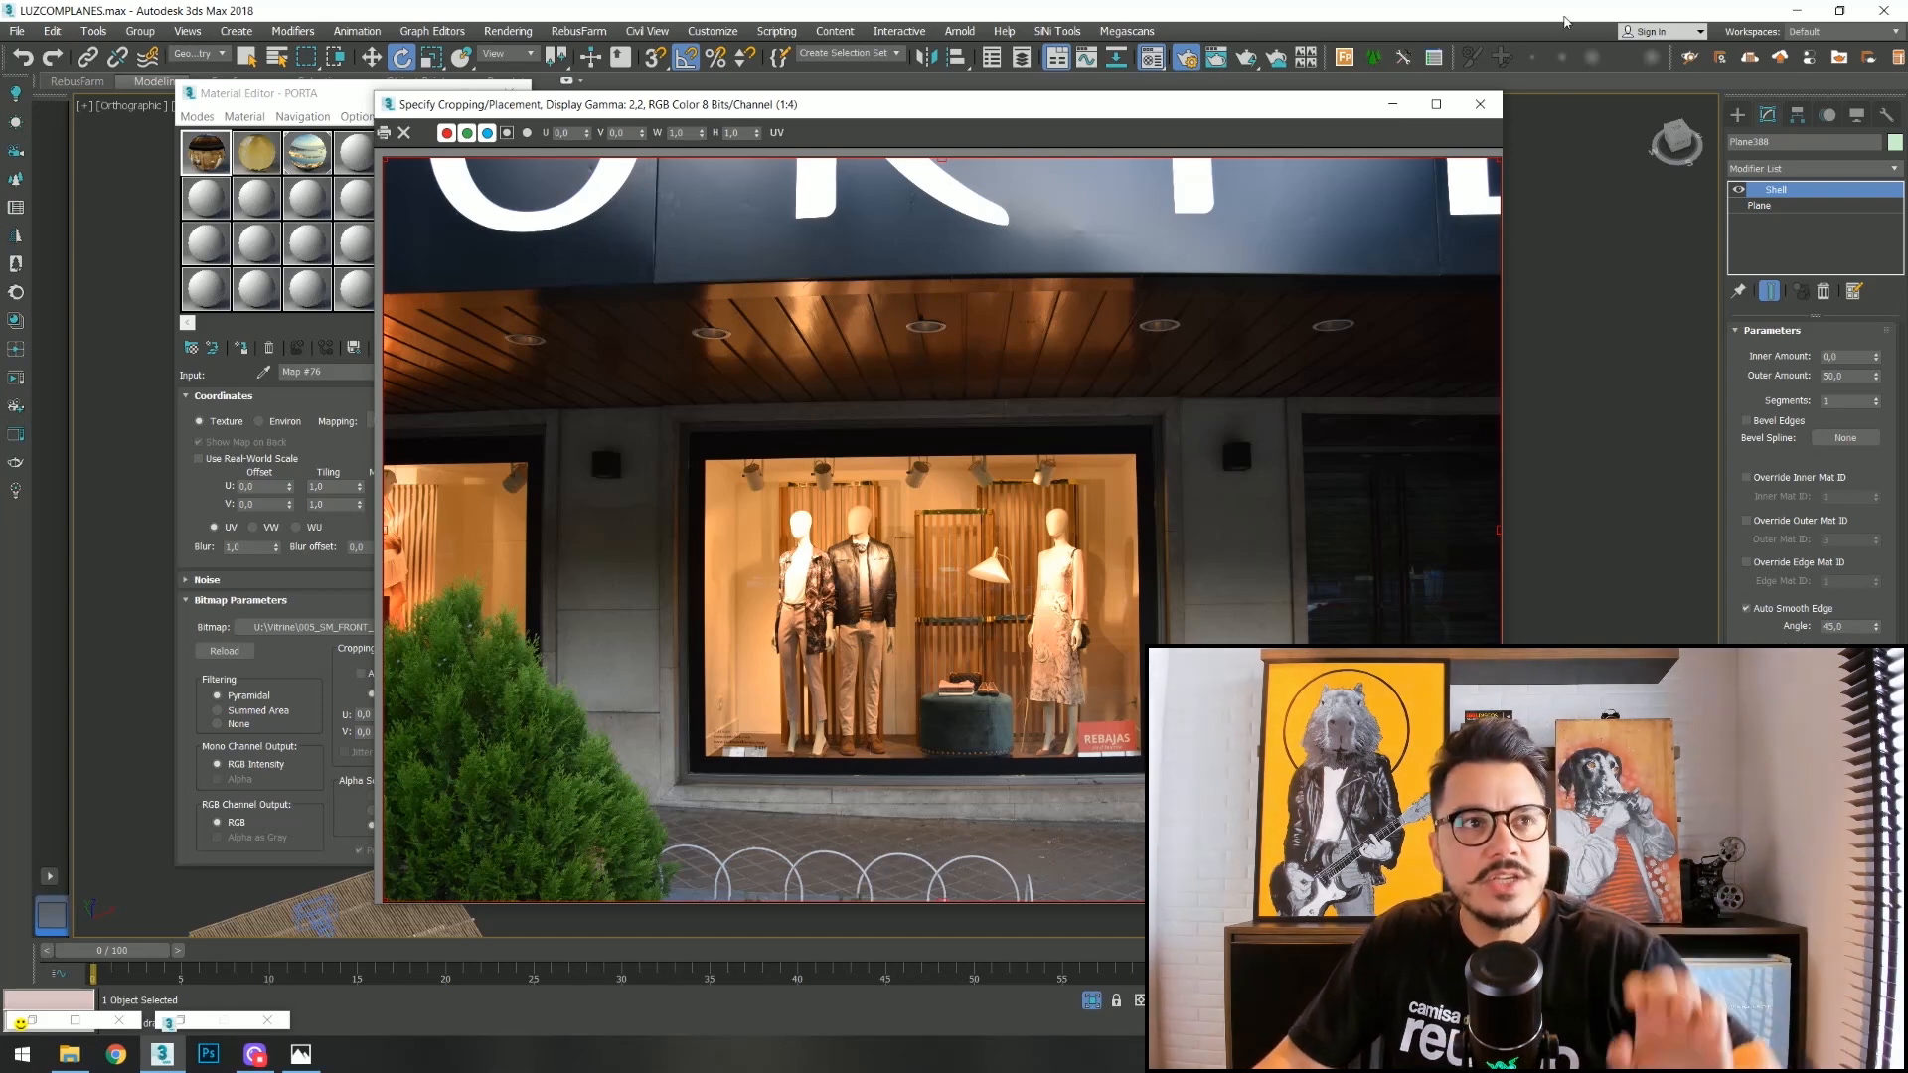
pyautogui.click(1480, 106)
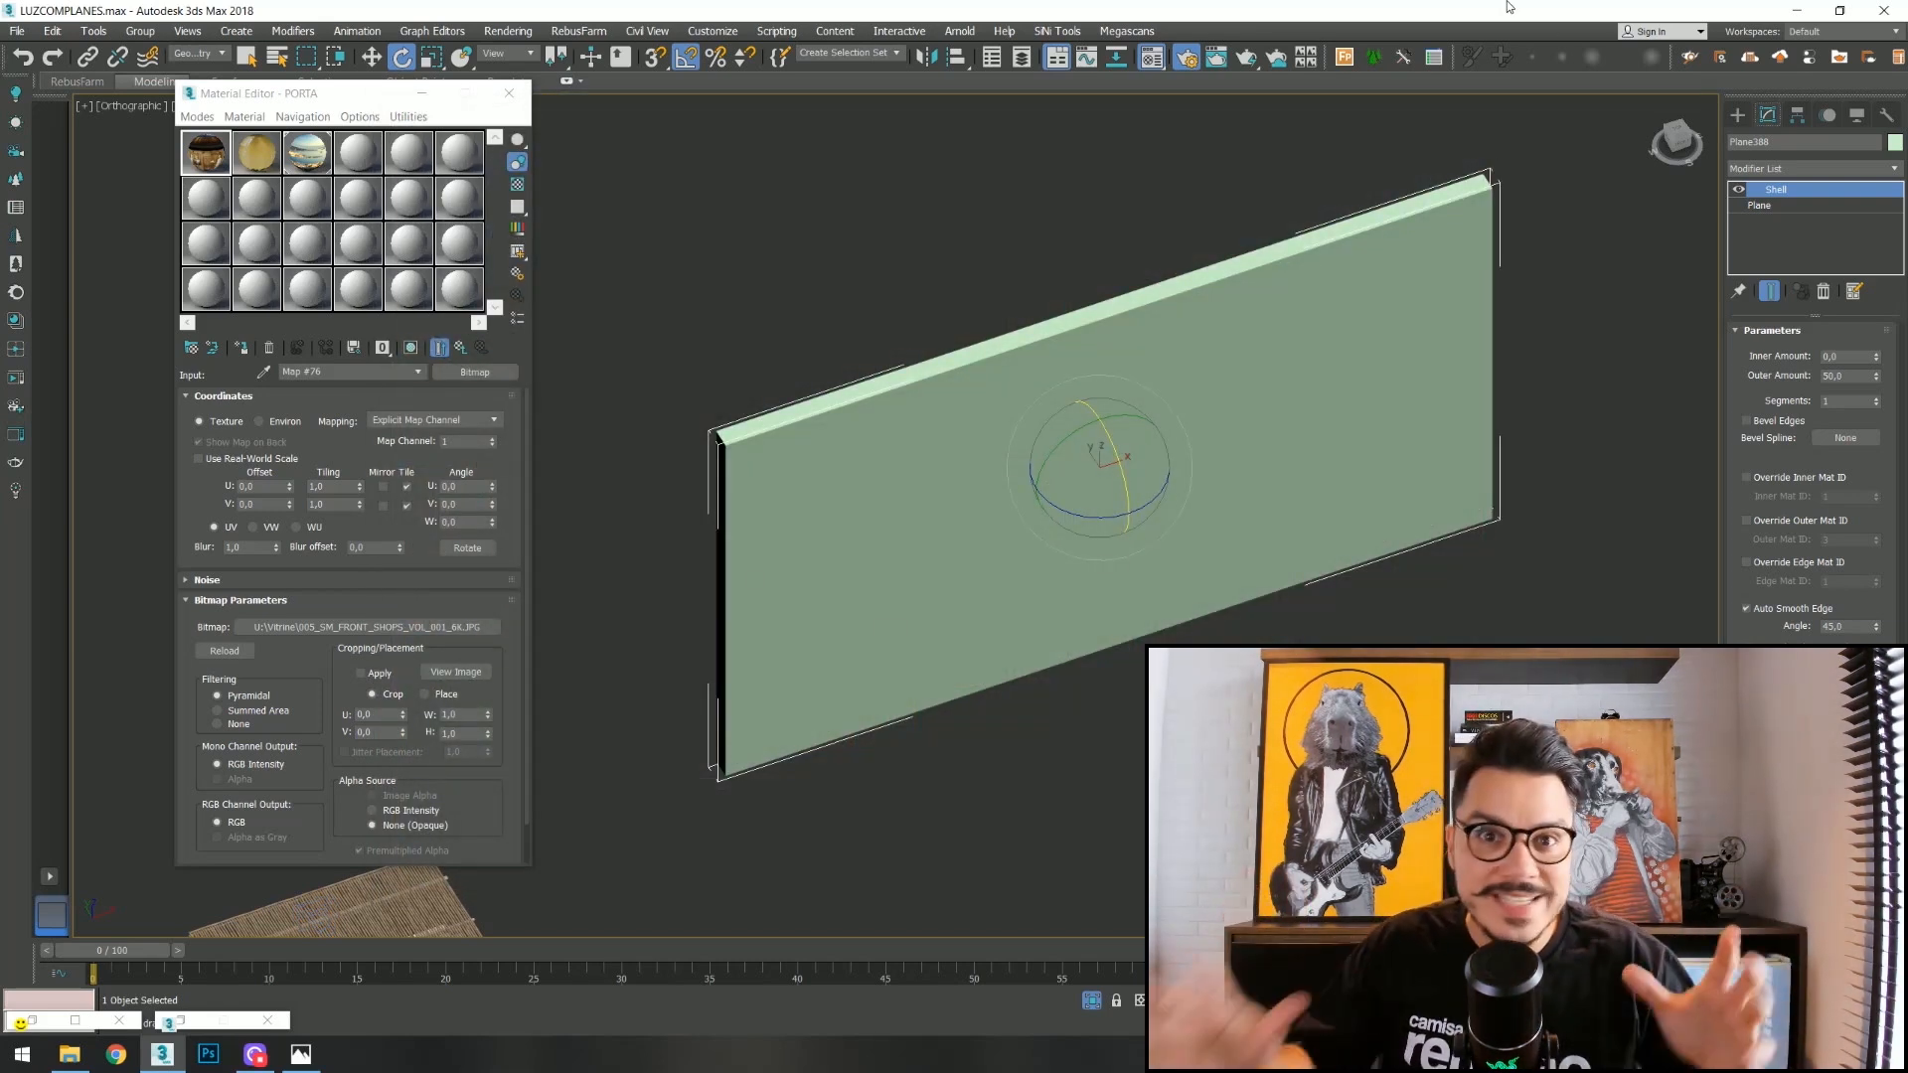
pyautogui.click(239, 354)
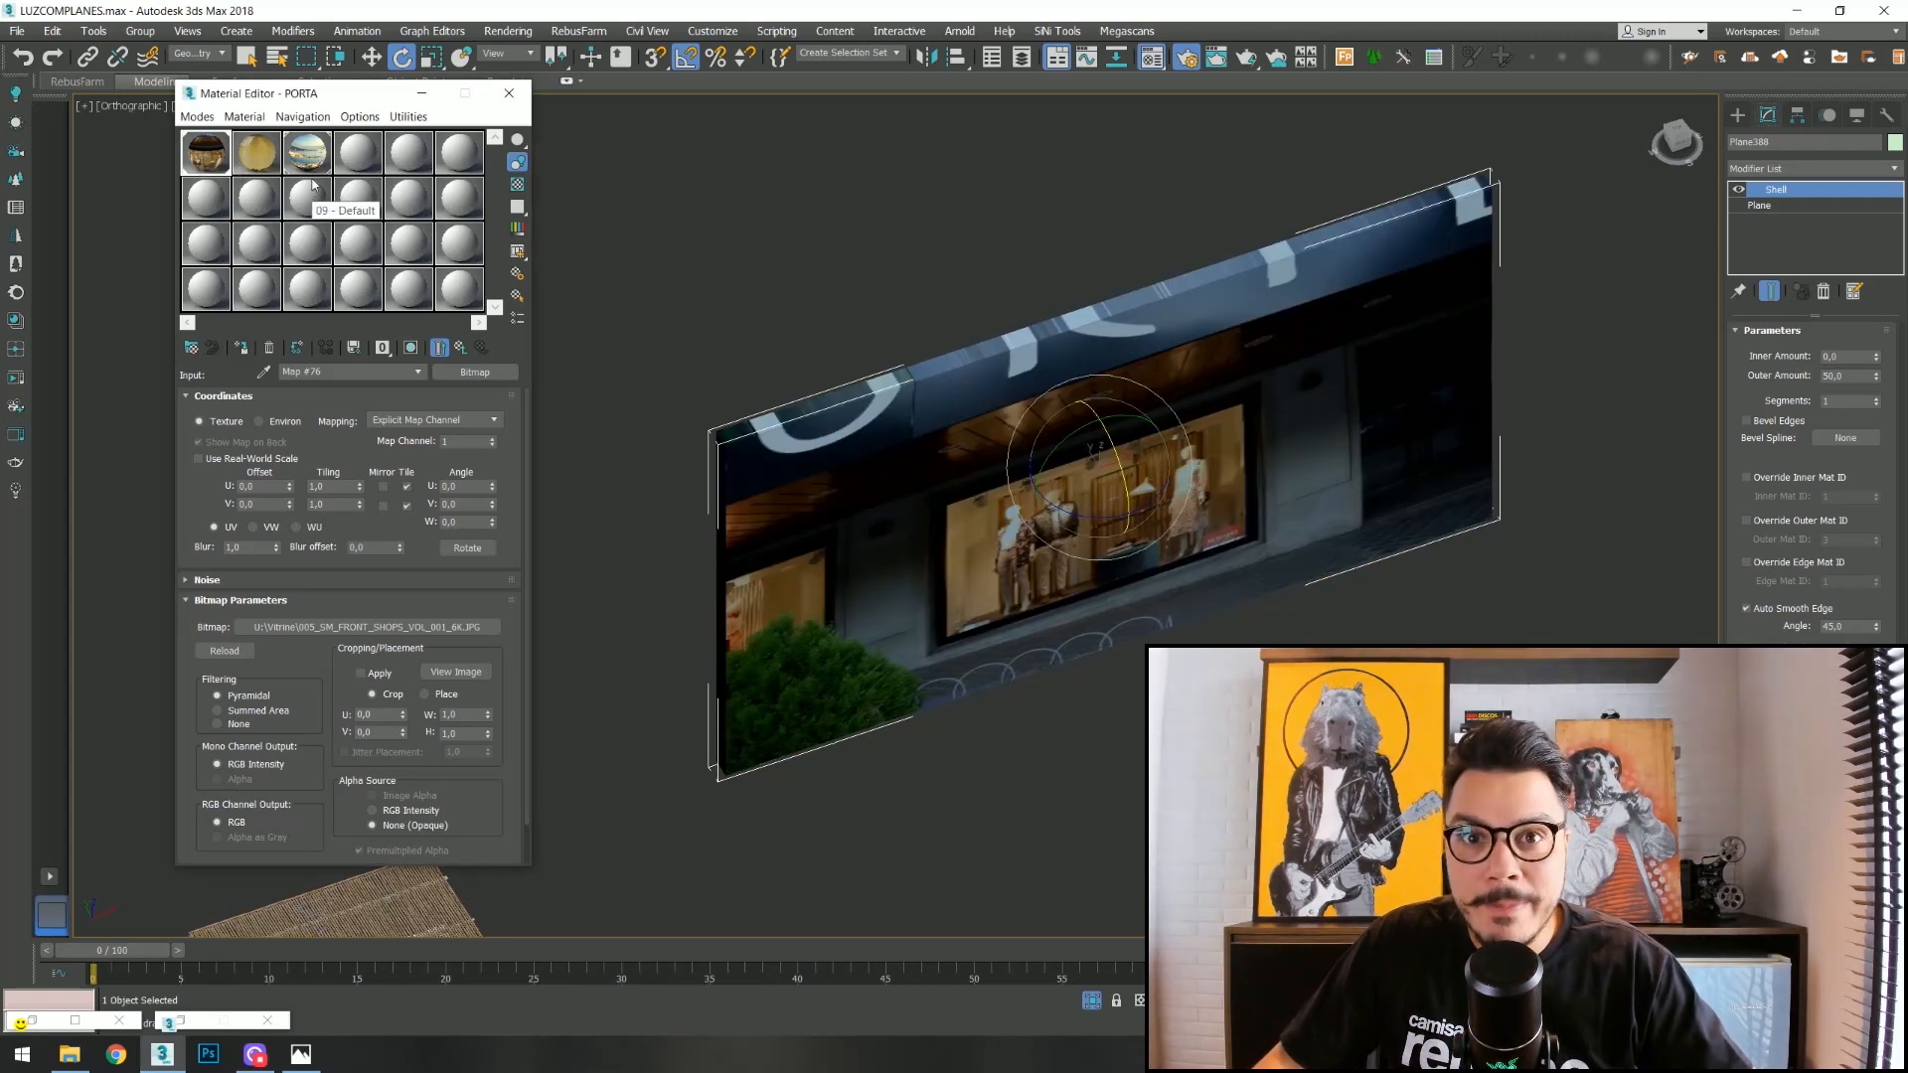
pyautogui.click(459, 346)
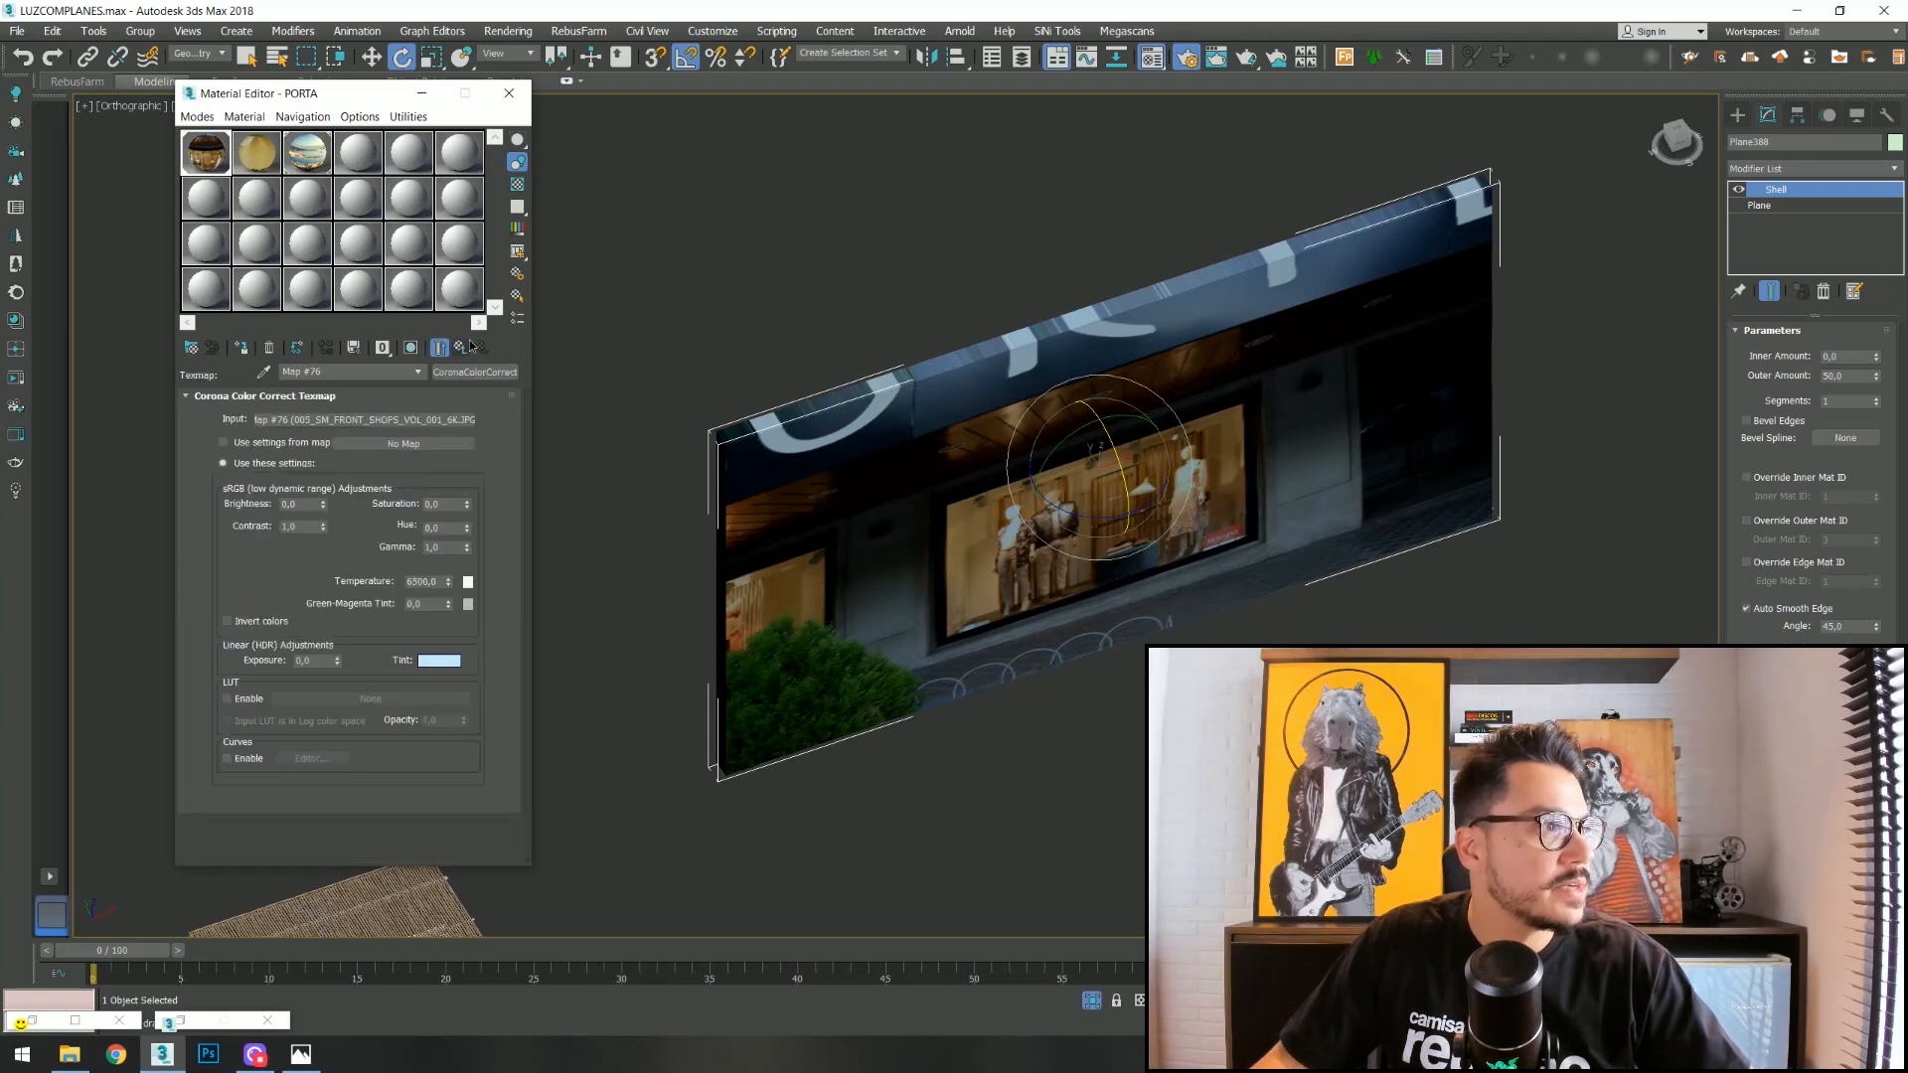
pyautogui.click(459, 346)
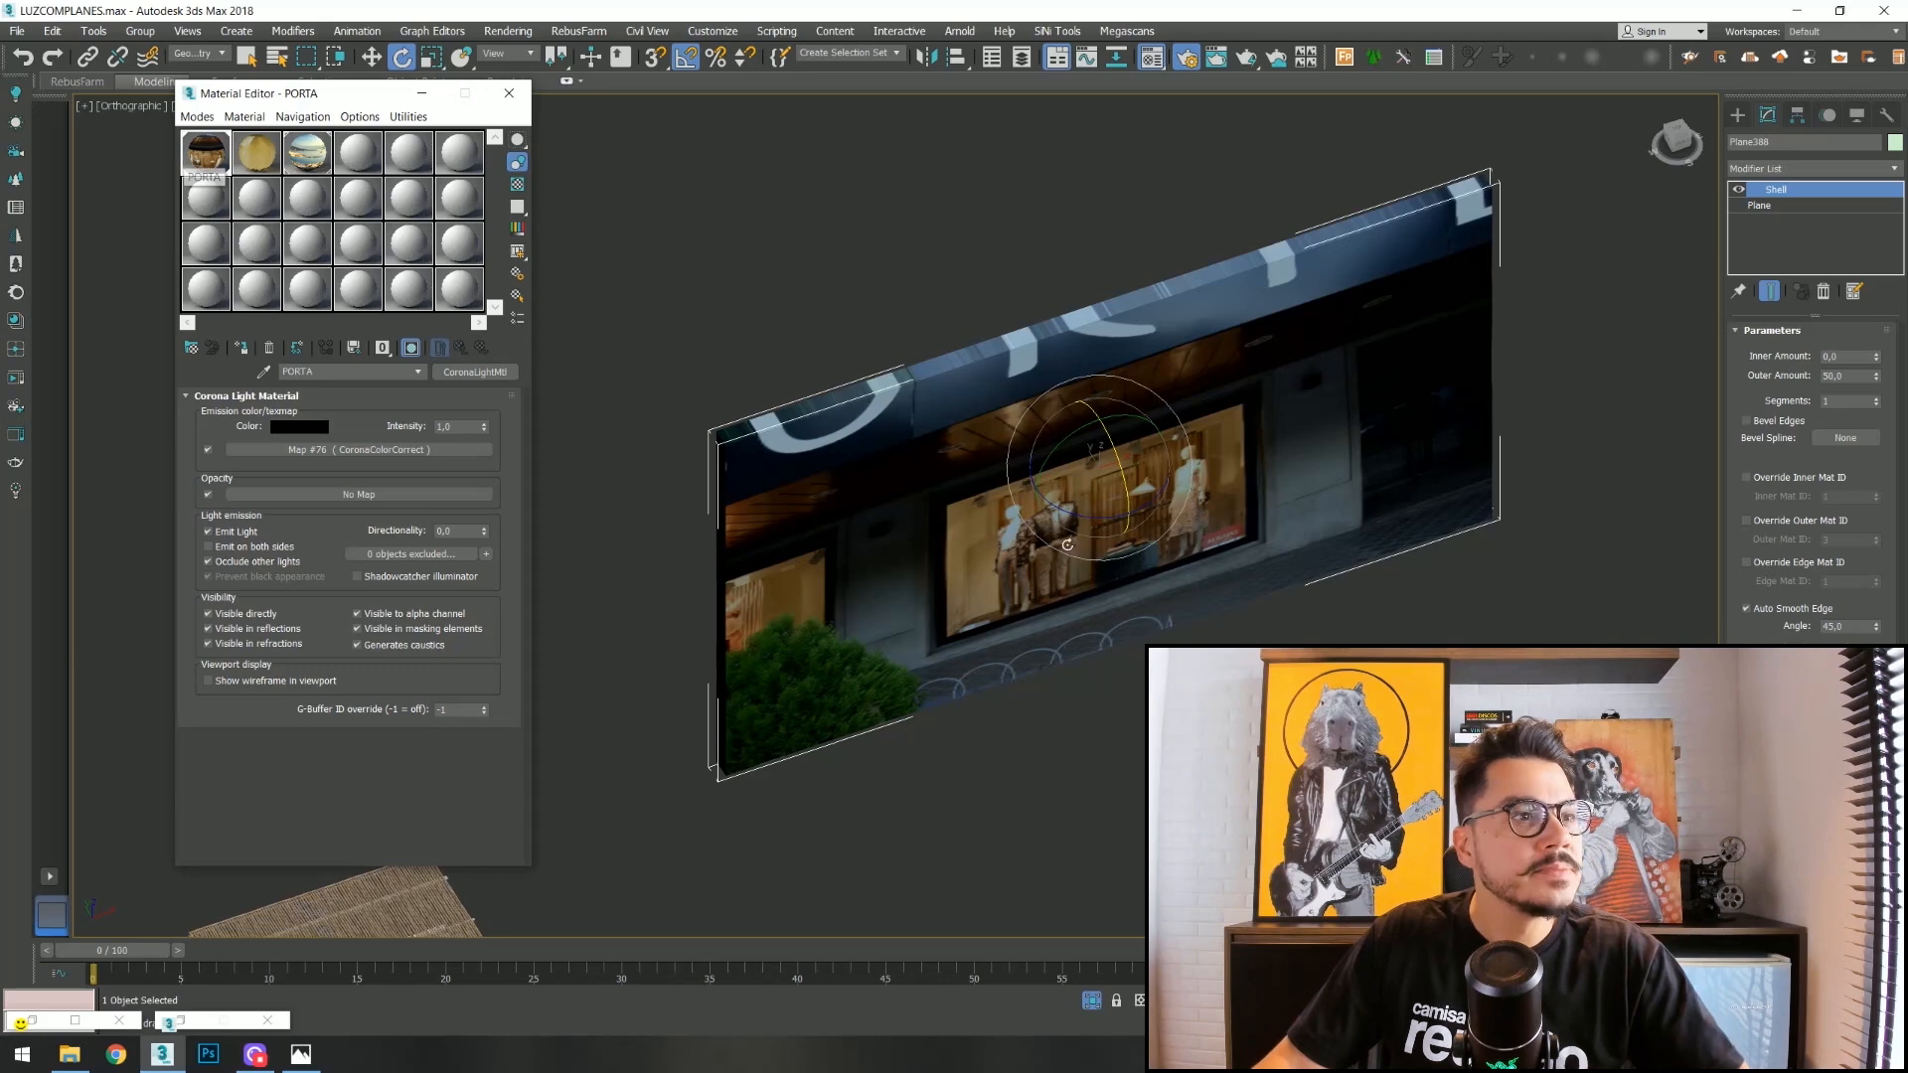
# Move the storefront plane in line with the terrace, on the side opposite the large Mykonos background plane.
pyautogui.press('t')
pyautogui.press('z')
pyautogui.scroll(-10, 1212, 572)
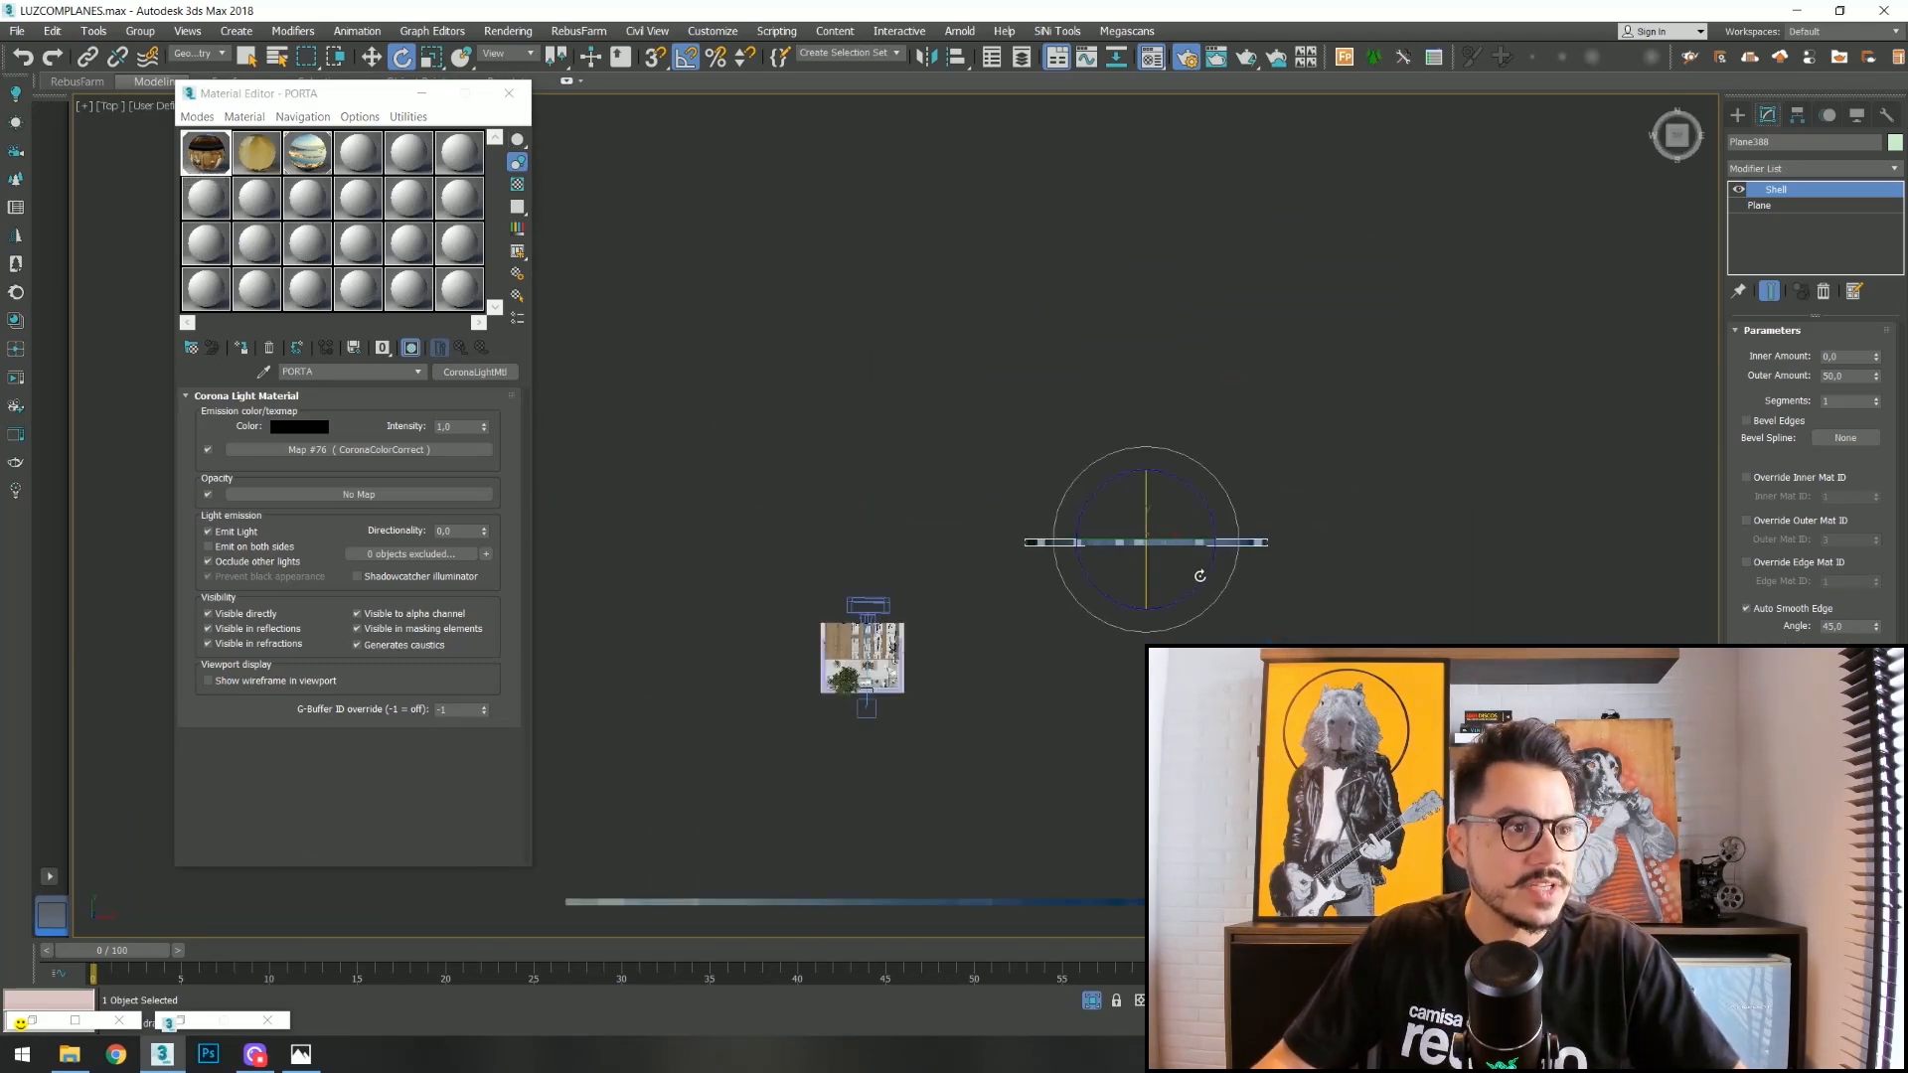
pyautogui.press('w')
pyautogui.moveTo(1204, 534); pyautogui.dragTo(1108, 530)
pyautogui.keyDown('alt'); pyautogui.moveTo(1081, 638); pyautogui.dragTo(920, 392, button='middle'); pyautogui.keyUp('alt')
pyautogui.scroll(9, 1132, 545)
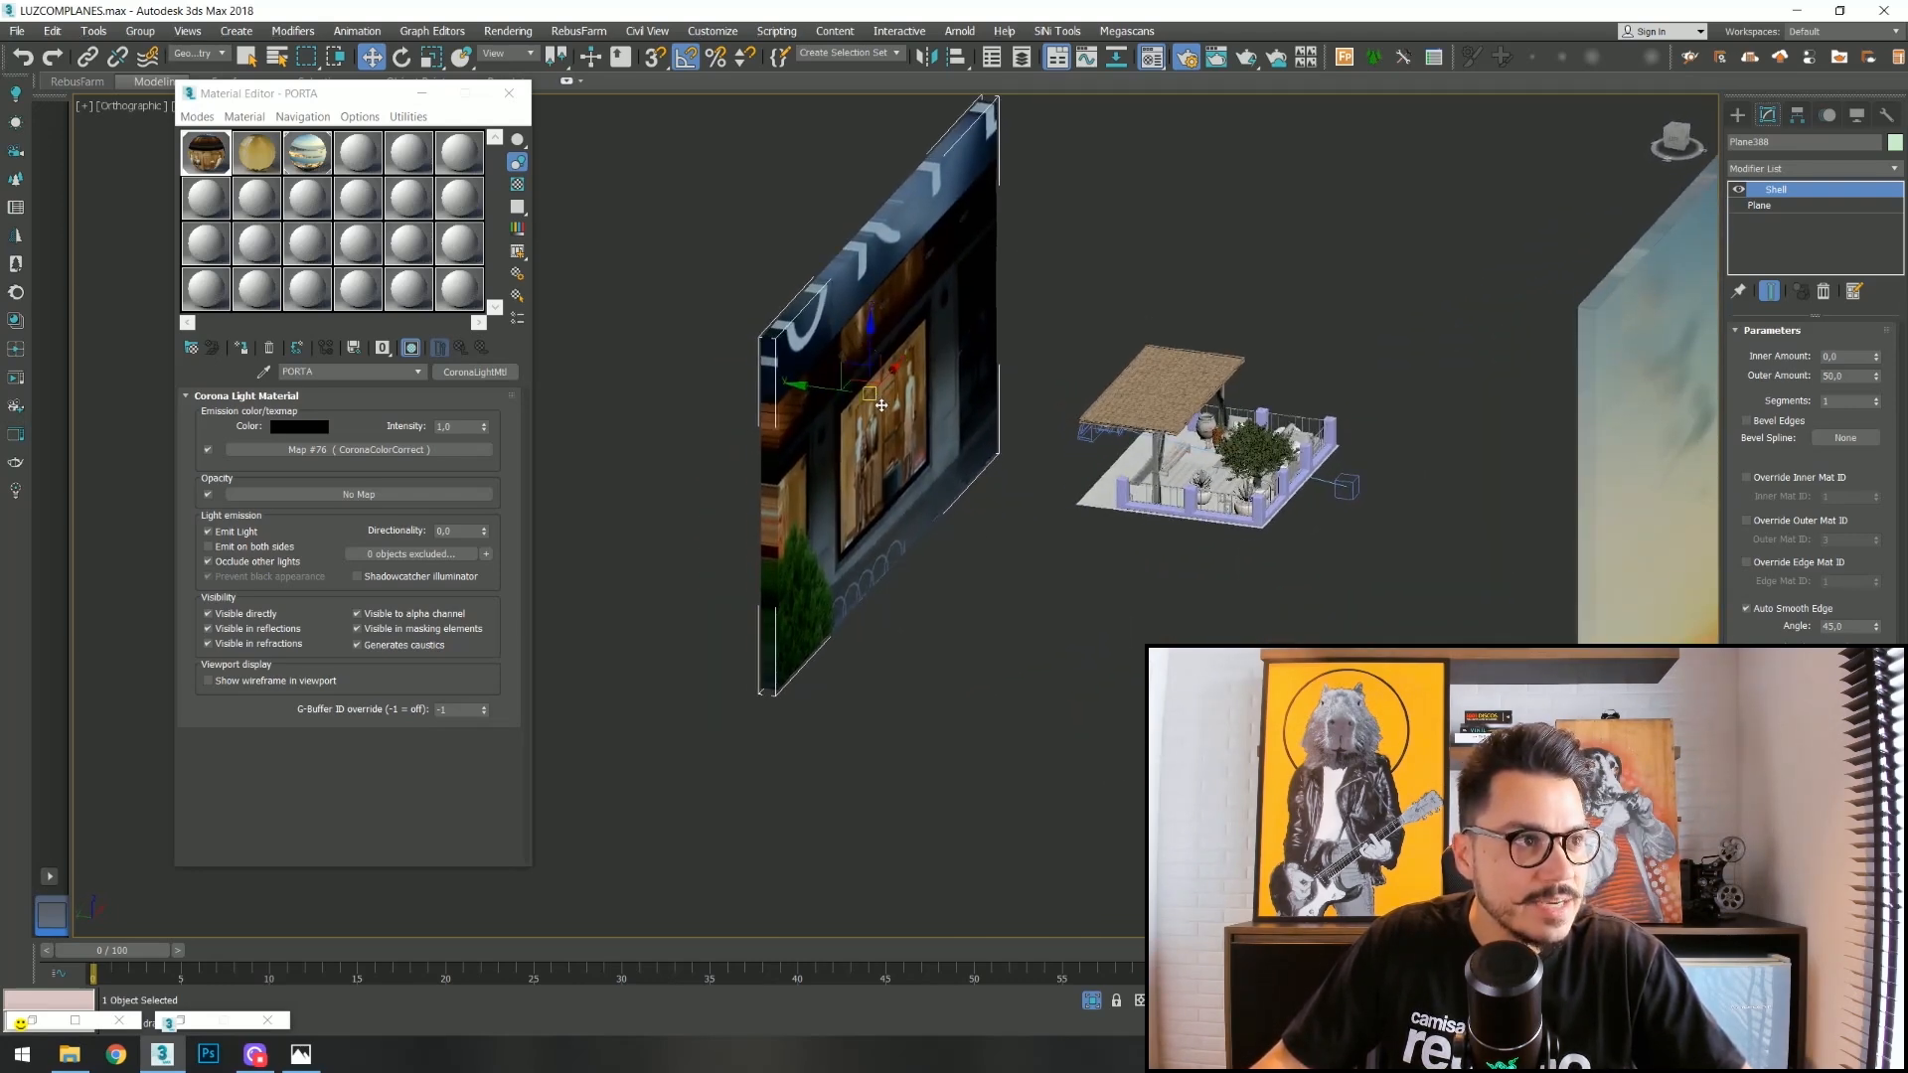
pyautogui.keyDown('alt'); pyautogui.moveTo(873, 345); pyautogui.dragTo(921, 367, button='middle'); pyautogui.keyUp('alt')
pyautogui.moveTo(921, 368); pyautogui.dragTo(933, 361)
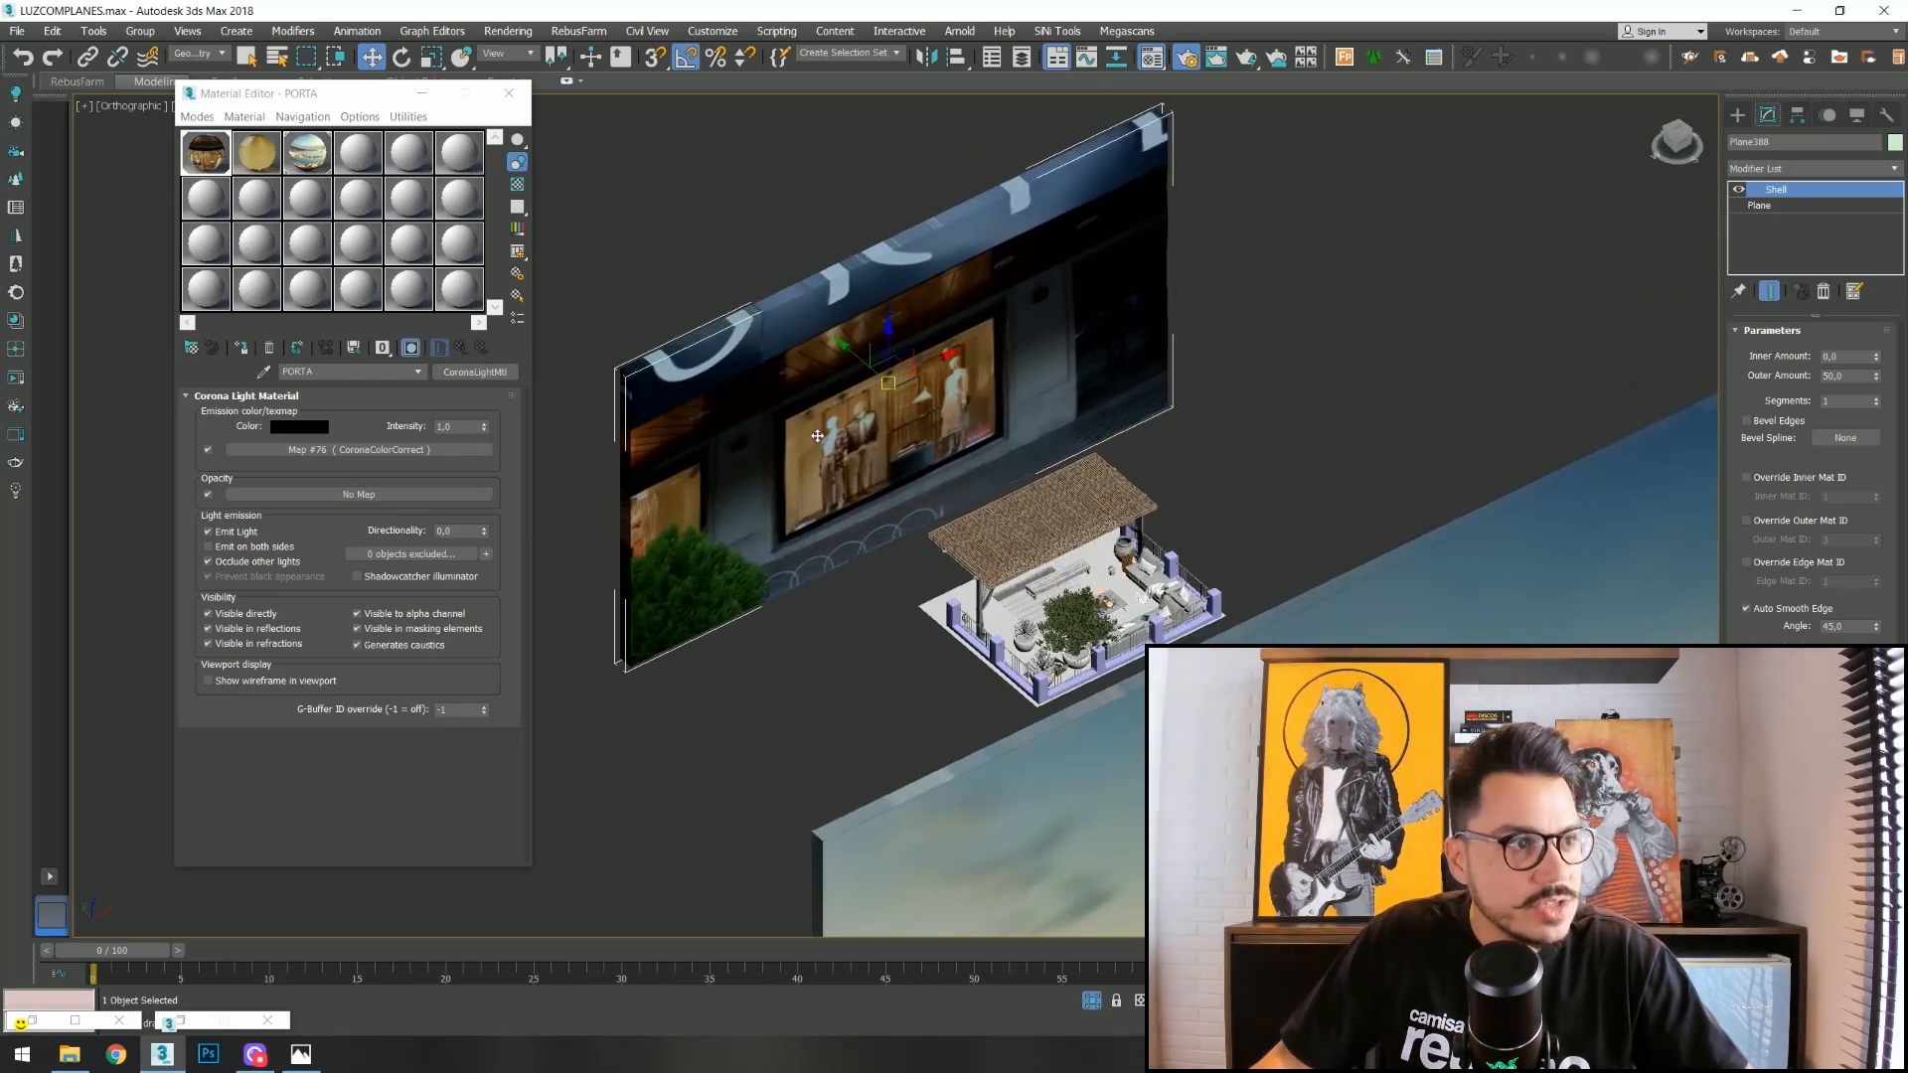
pyautogui.keyDown('alt'); pyautogui.moveTo(757, 513); pyautogui.dragTo(811, 511, button='middle'); pyautogui.keyUp('alt')
# Start an interactive render of the camera view with safe frames shown, and enable bloom and glare.
pyautogui.press('c')
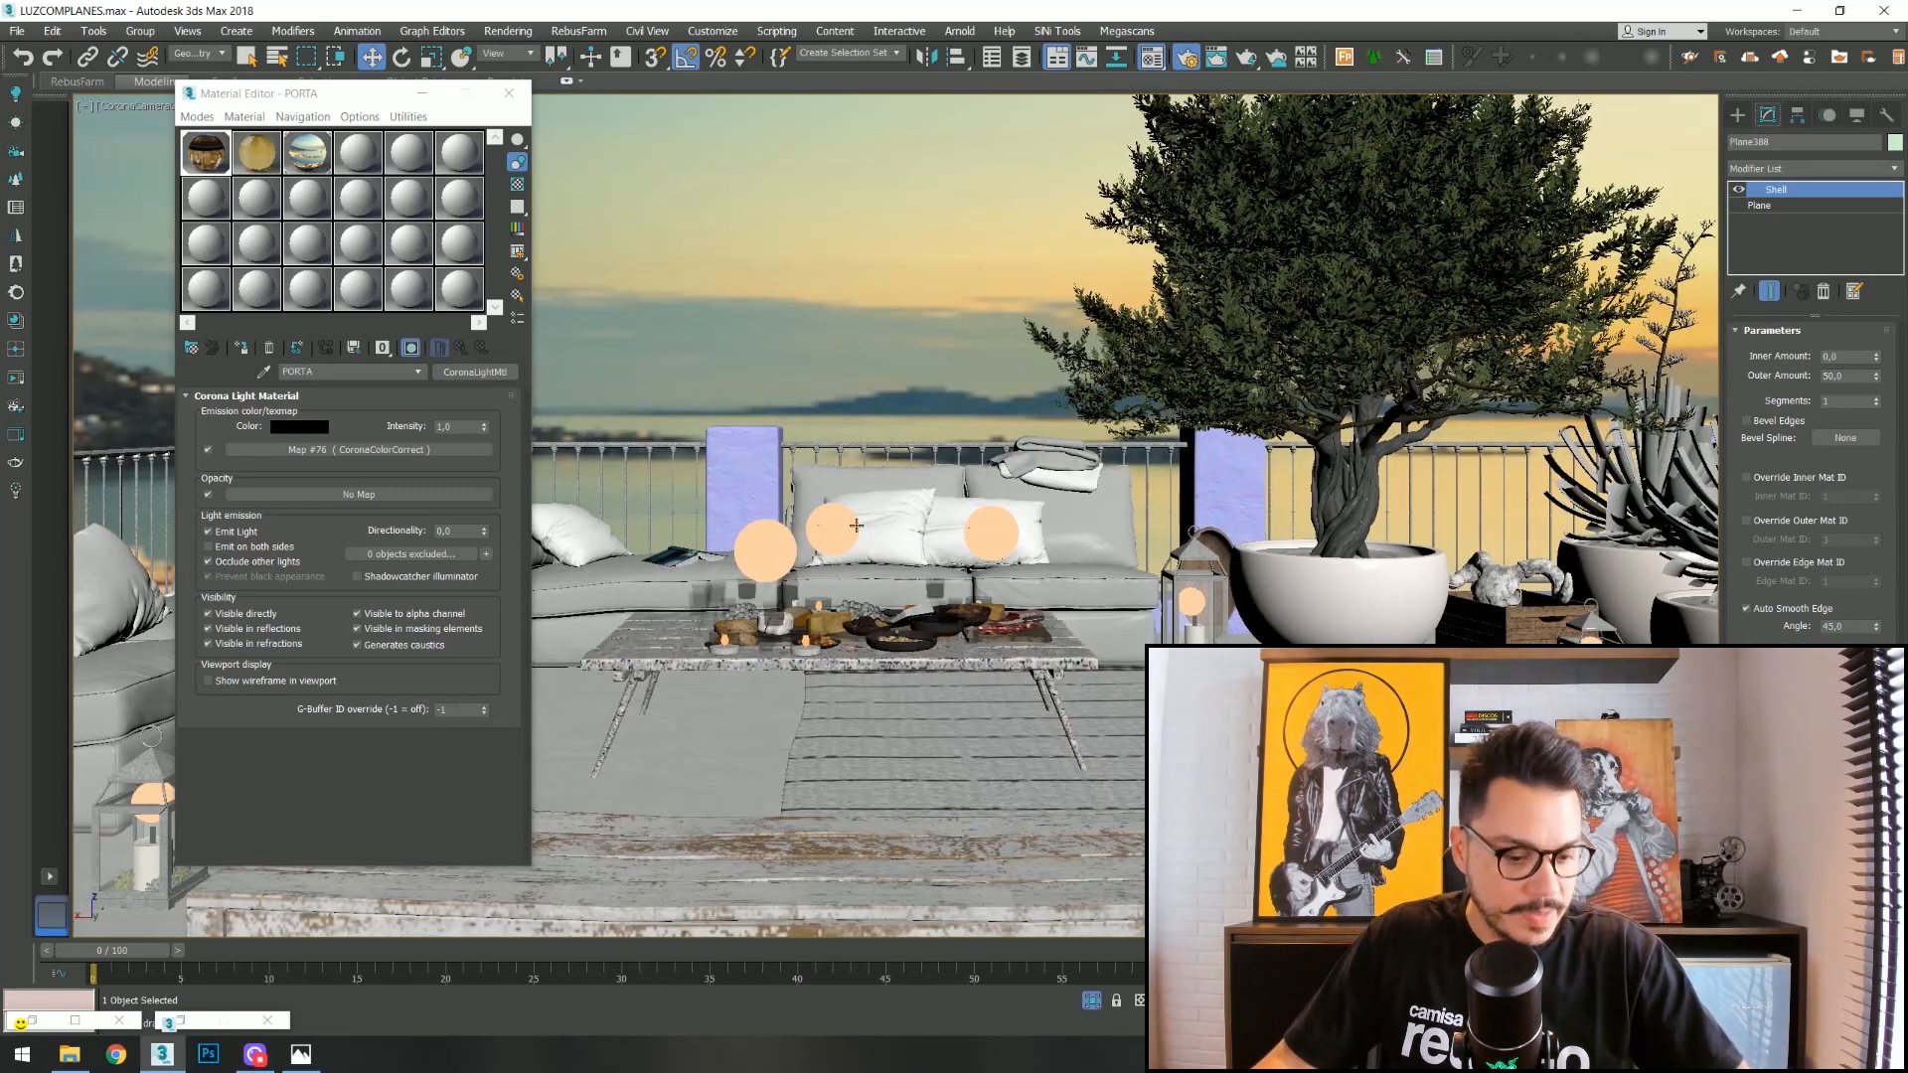
pyautogui.hotkey('shift', 'f')
pyautogui.click(15, 379)
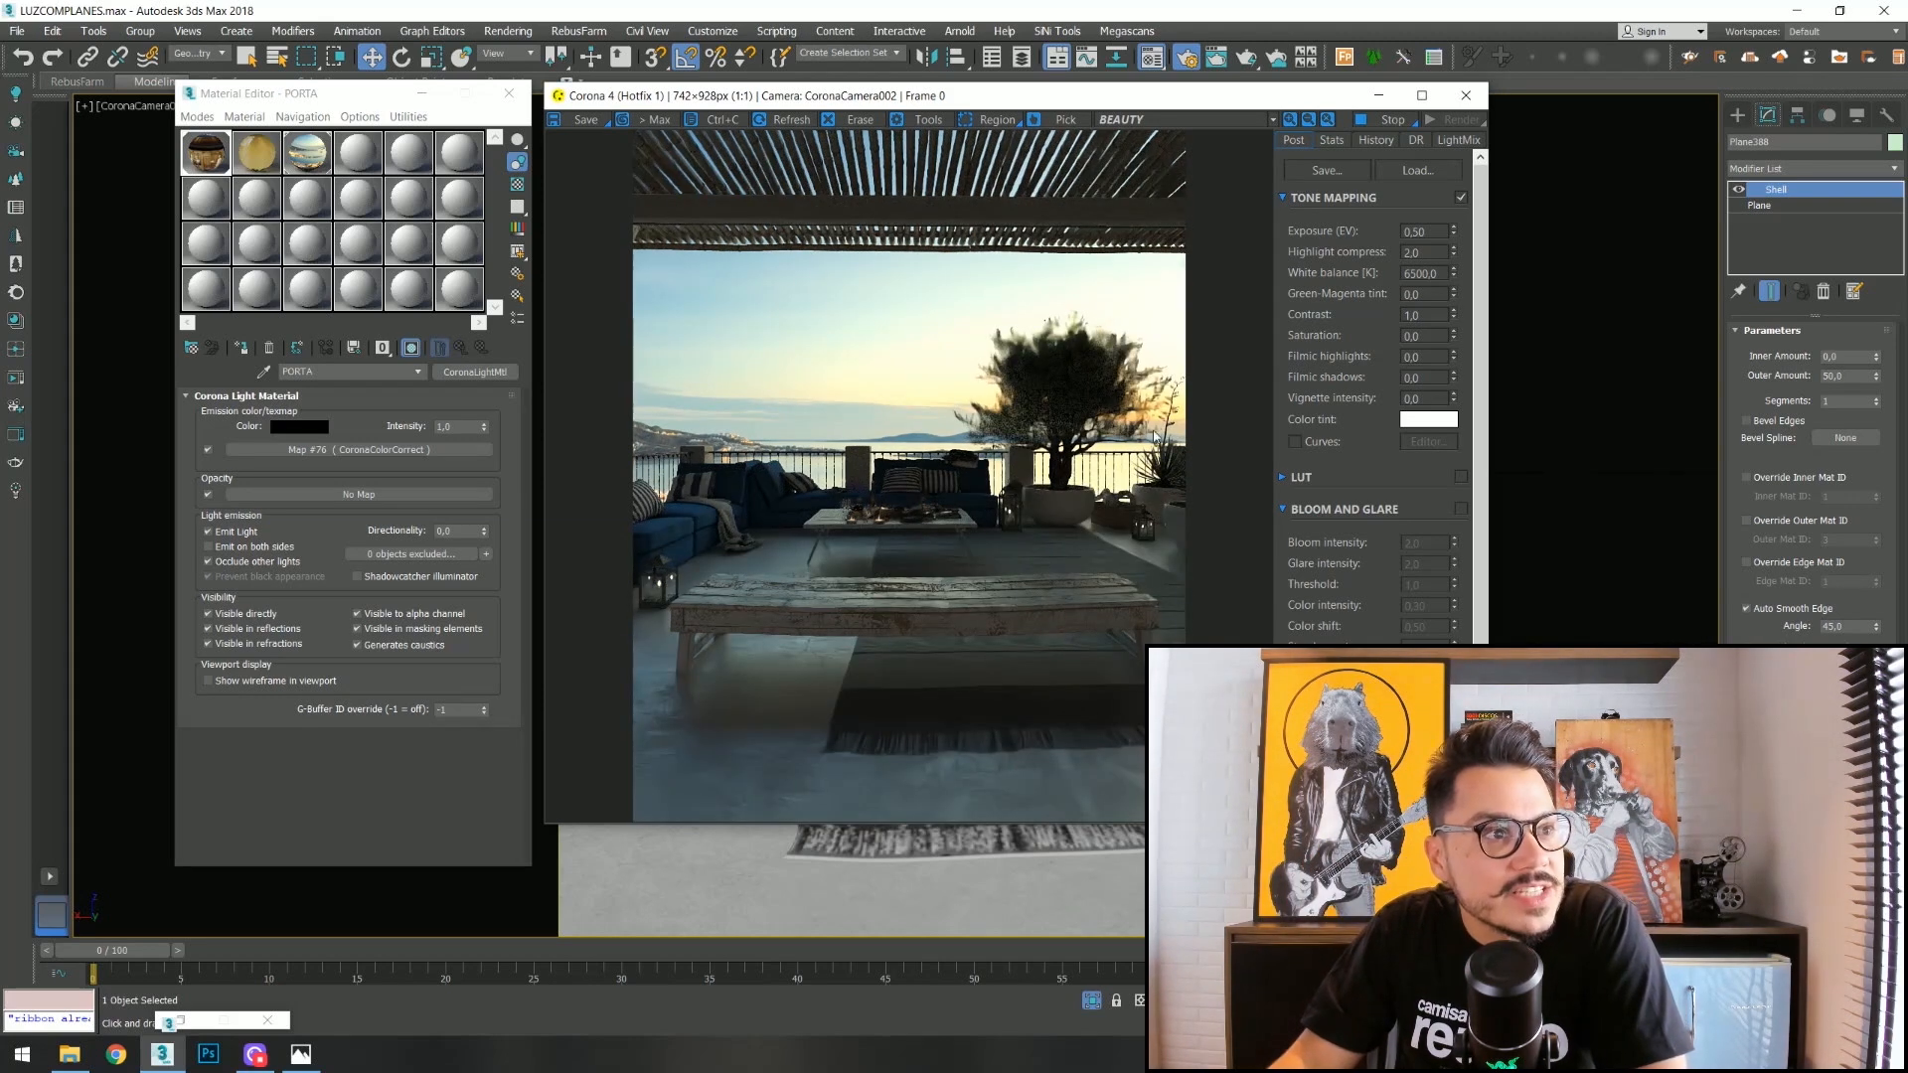
pyautogui.click(1459, 509)
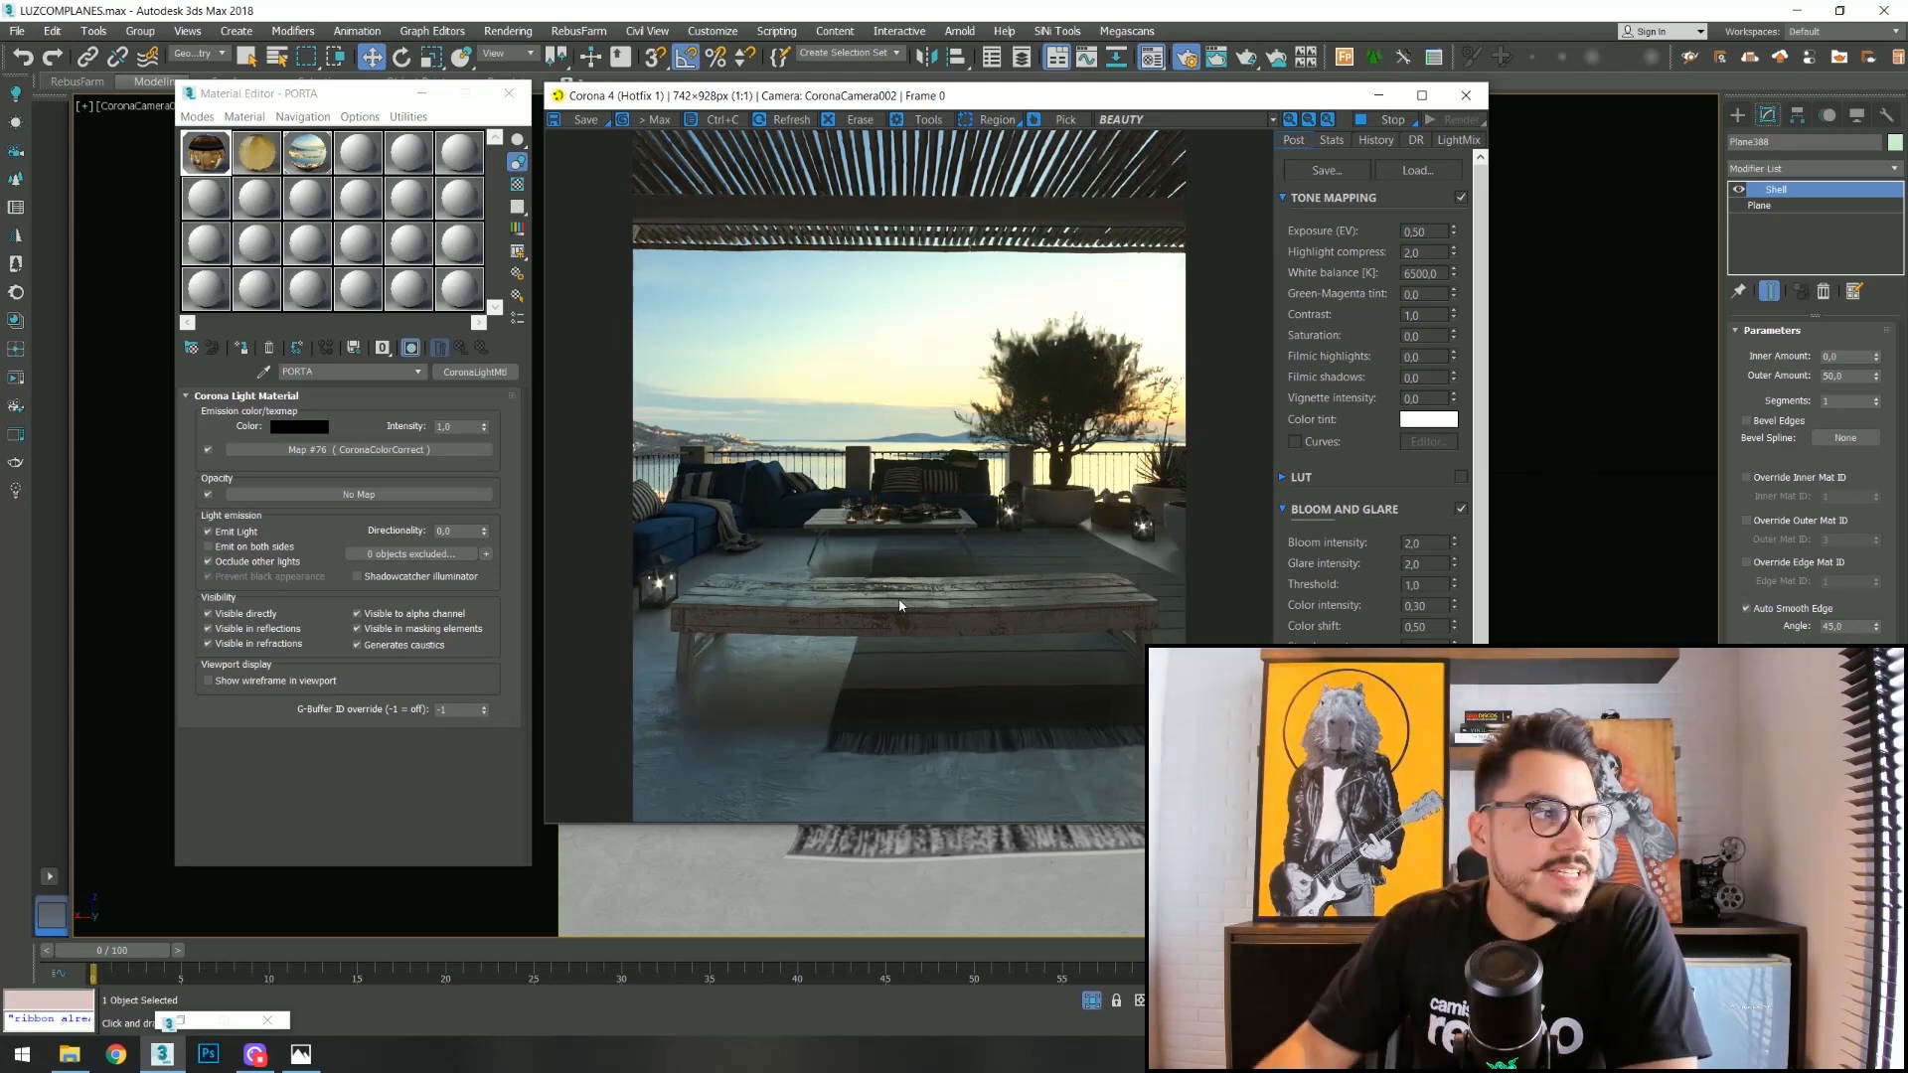
# Set the PORTA light material's intensity to 3 and its directionality to 0.5.
pyautogui.click(460, 427)
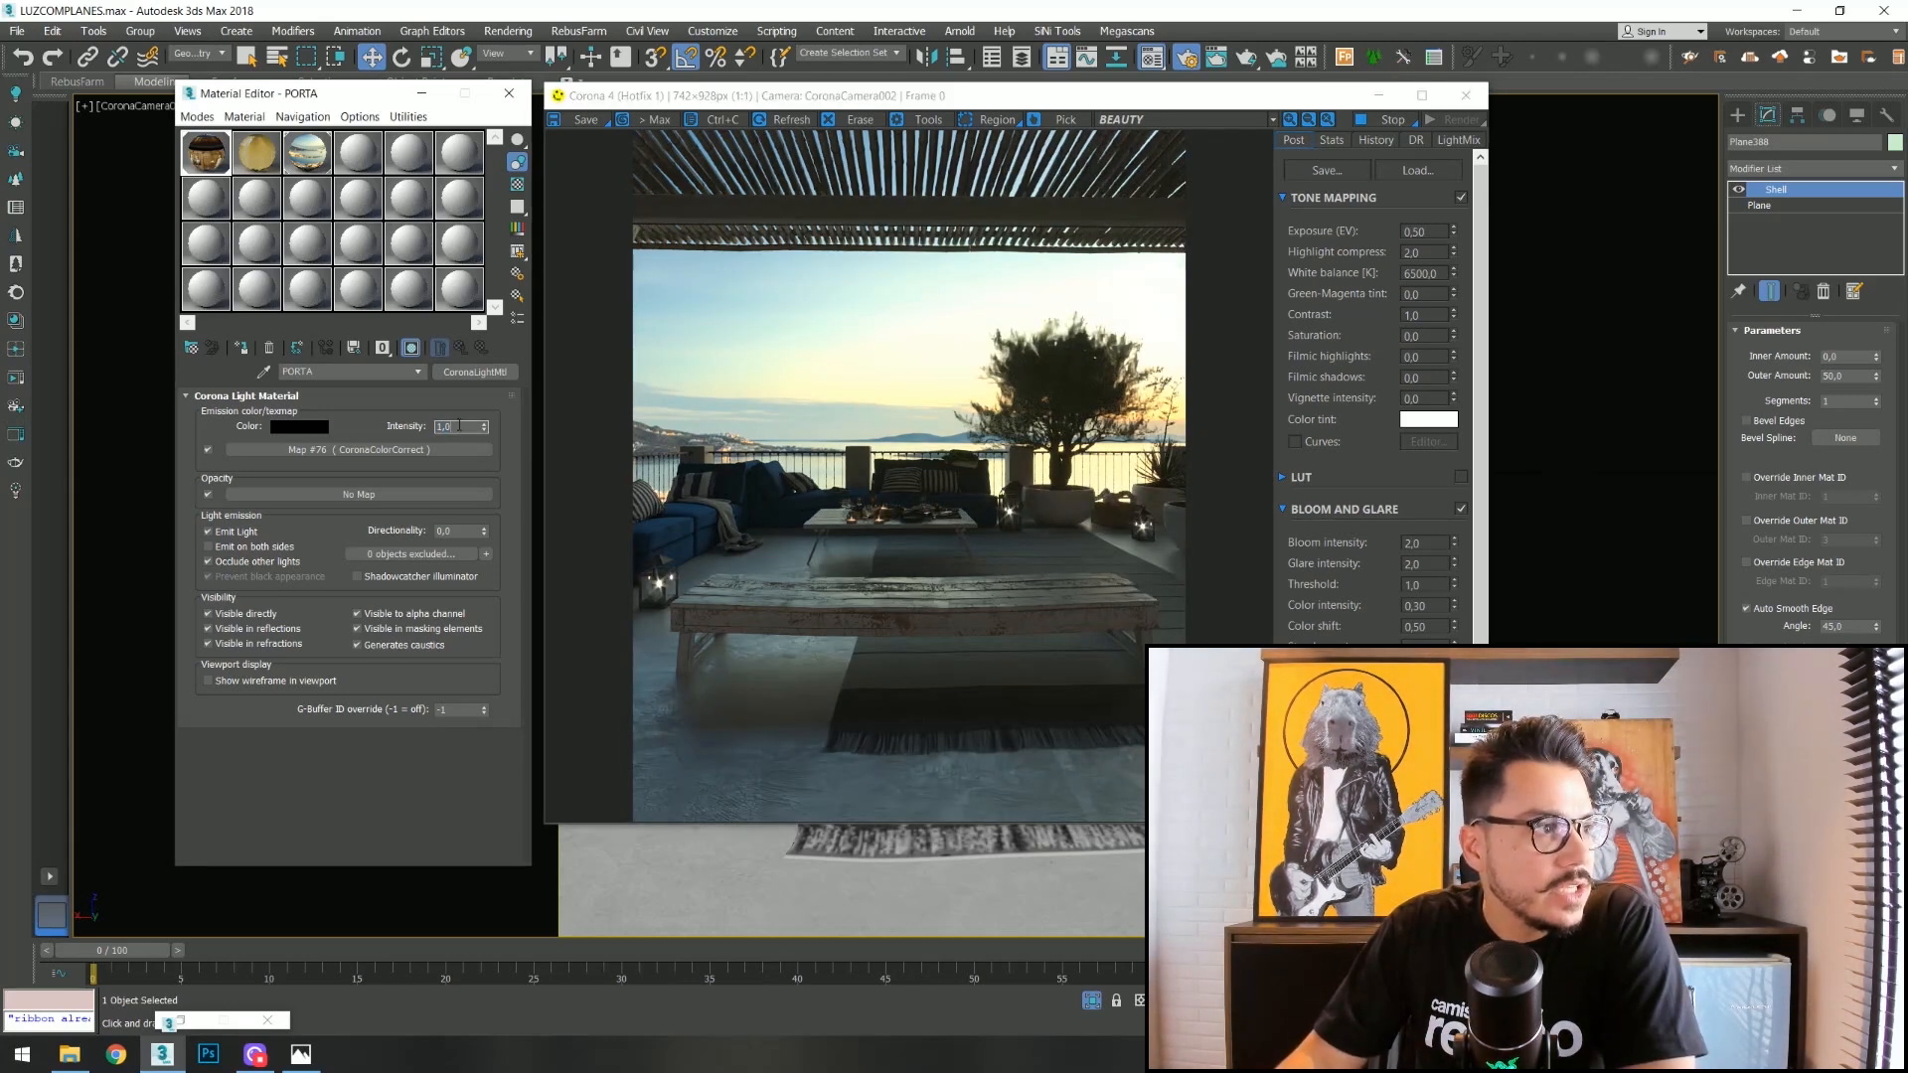
pyautogui.write('3')
pyautogui.press('Return')
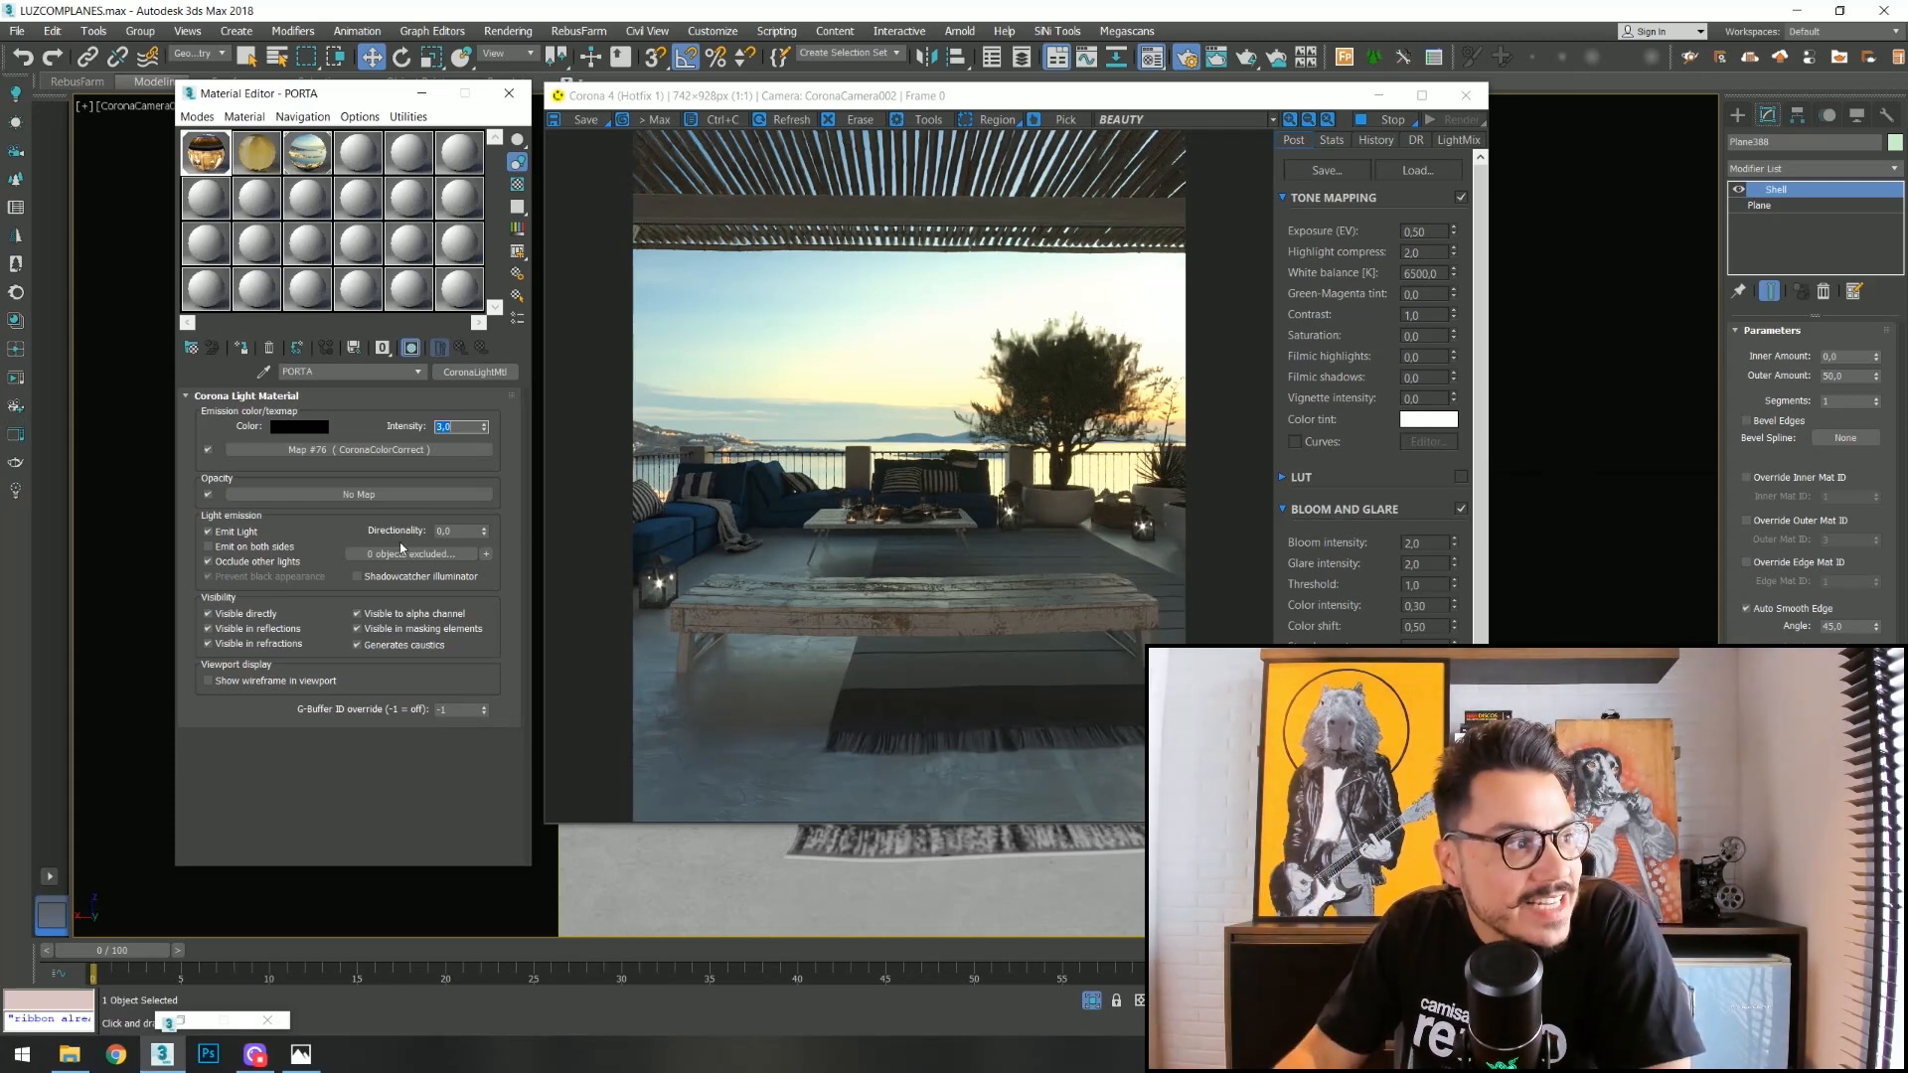
pyautogui.click(455, 530)
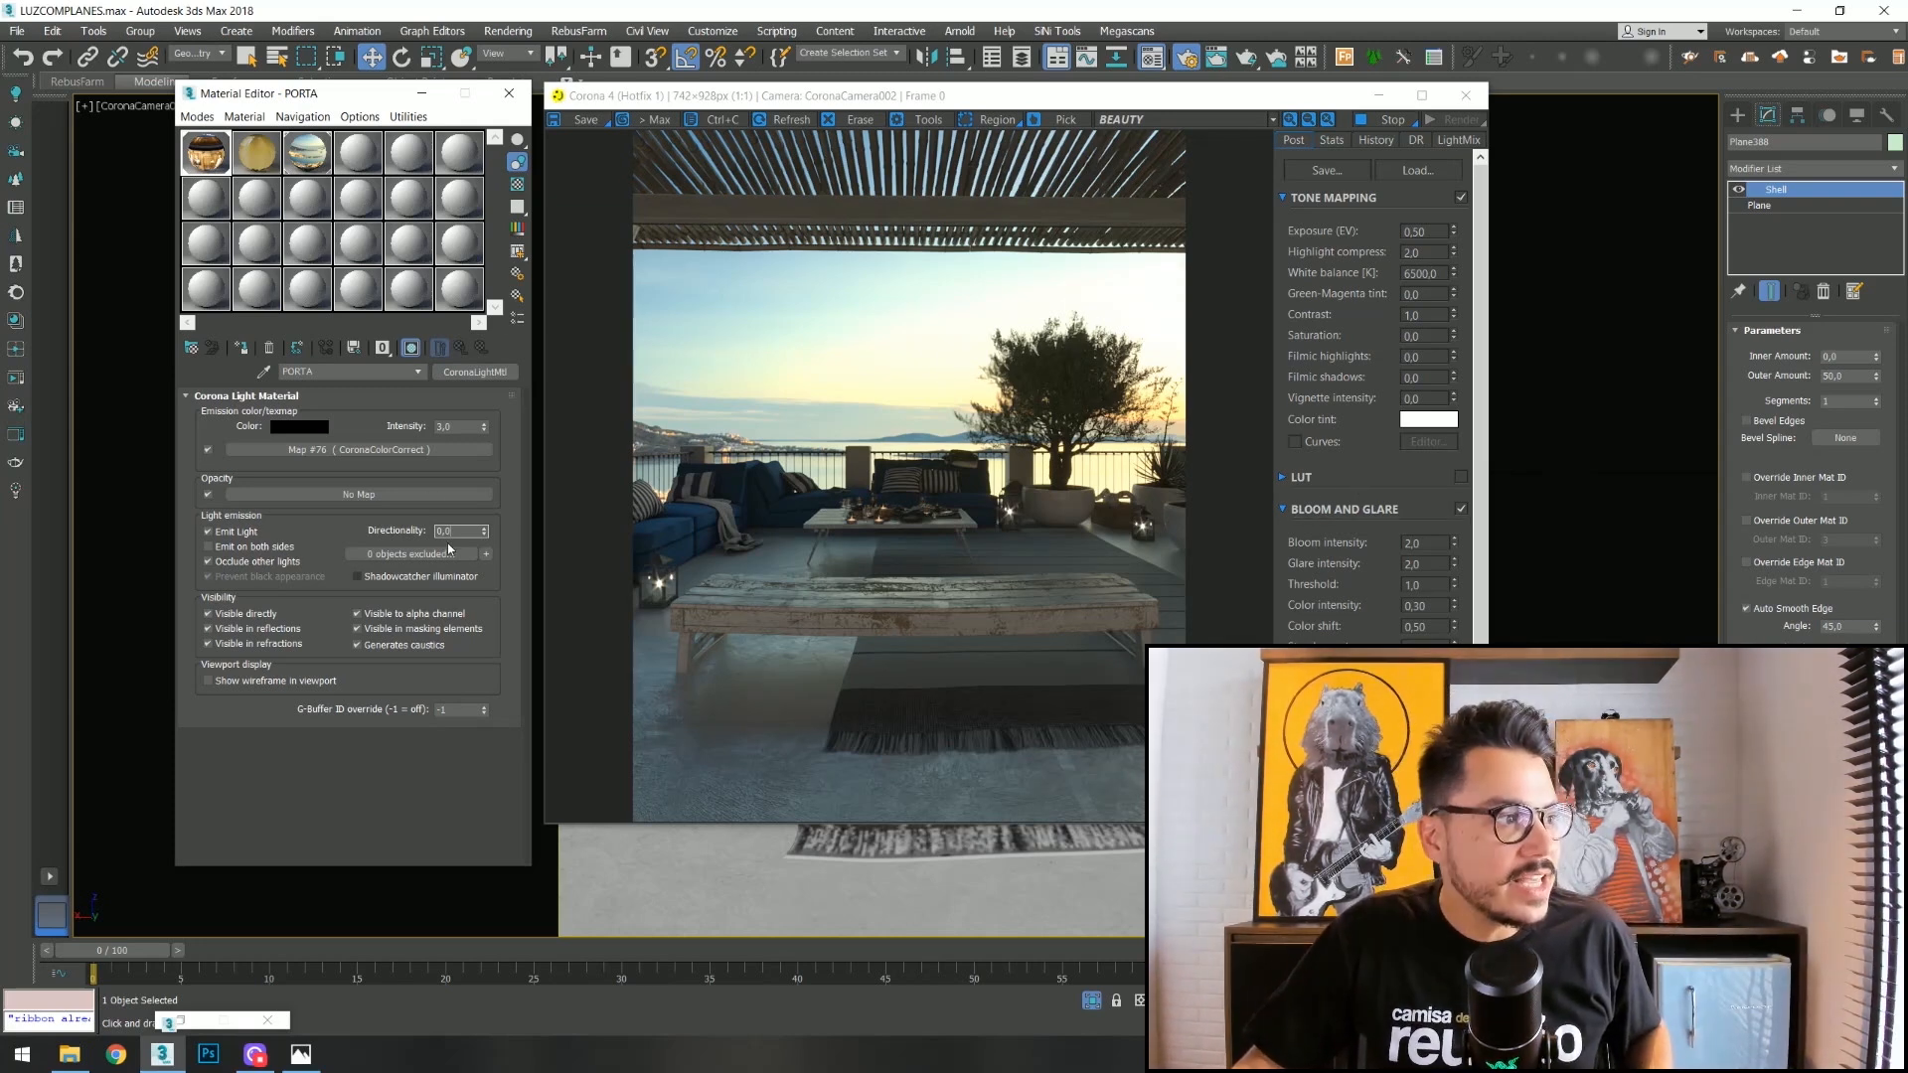
pyautogui.write(',5')
pyautogui.press('Return')
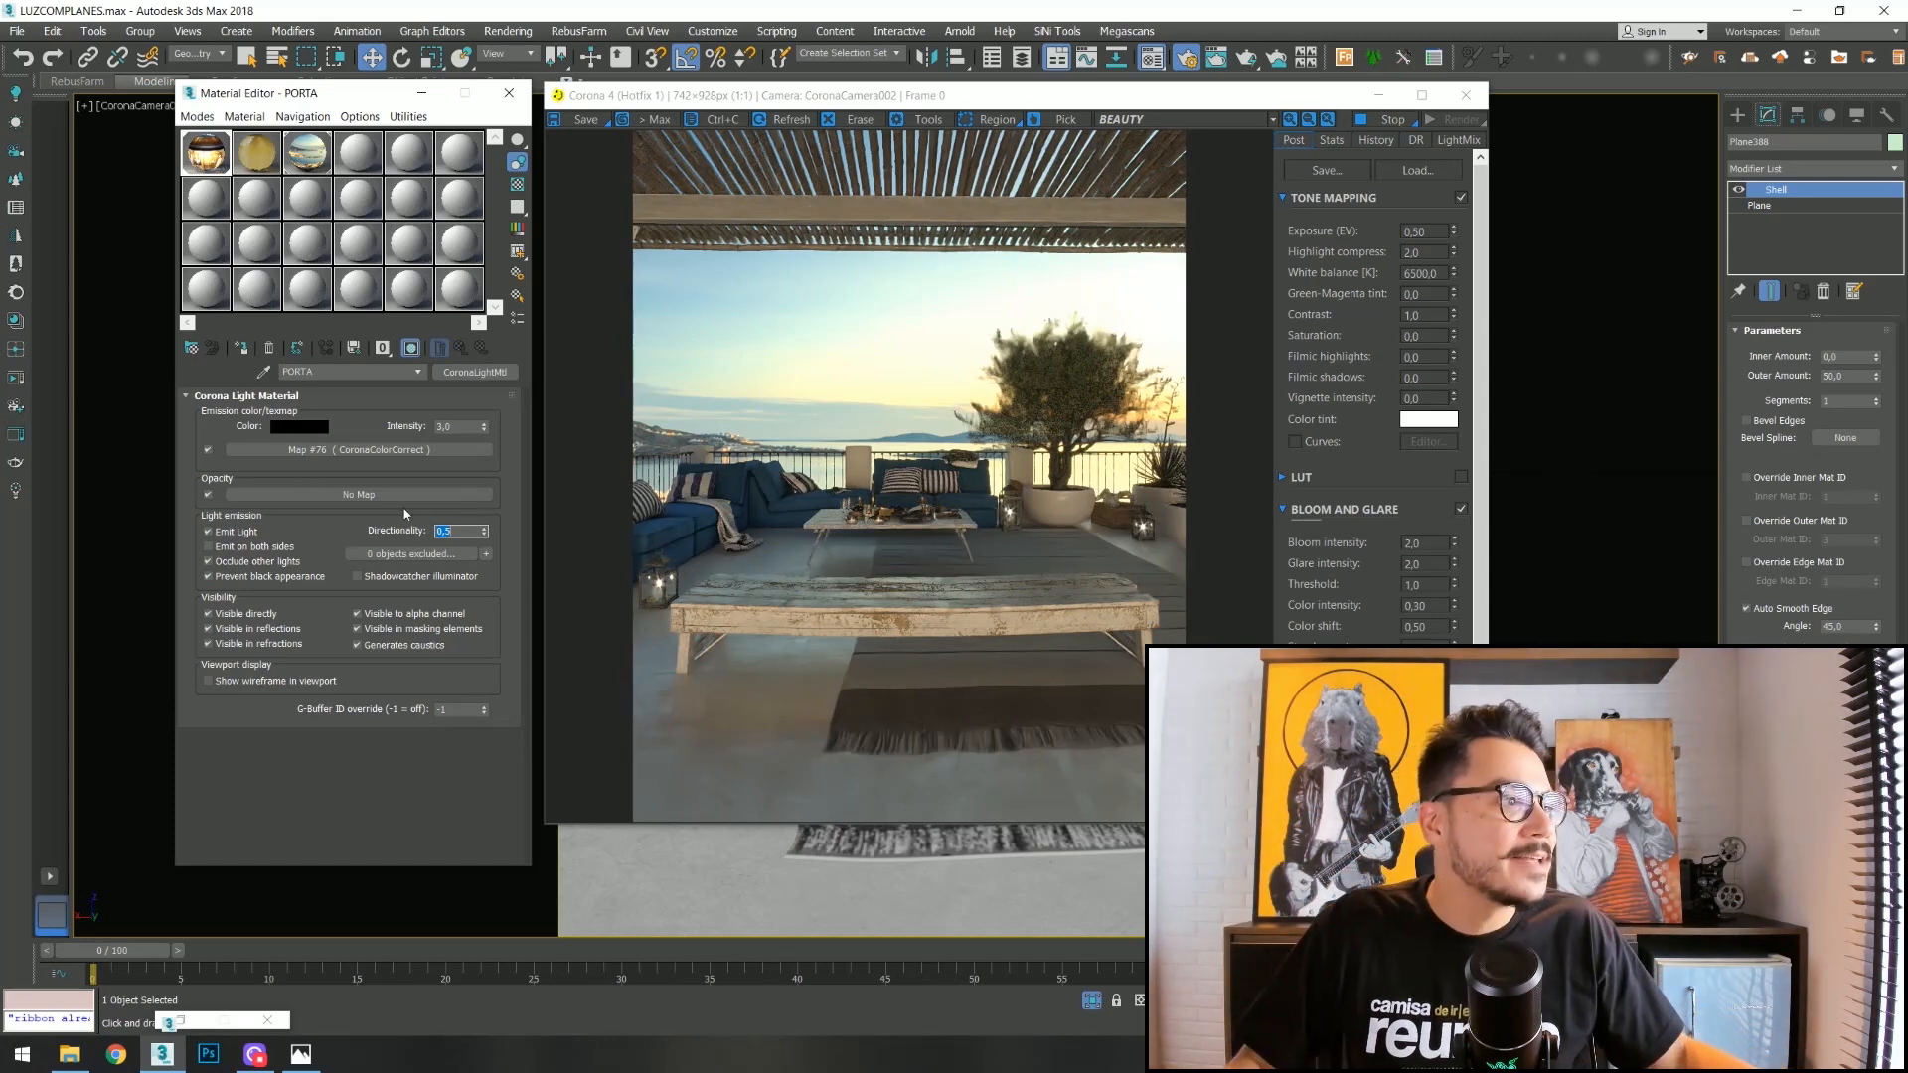
# Set the PORTA light material's intensity to 2, stop the interactive render and minimize its window.
pyautogui.click(459, 425)
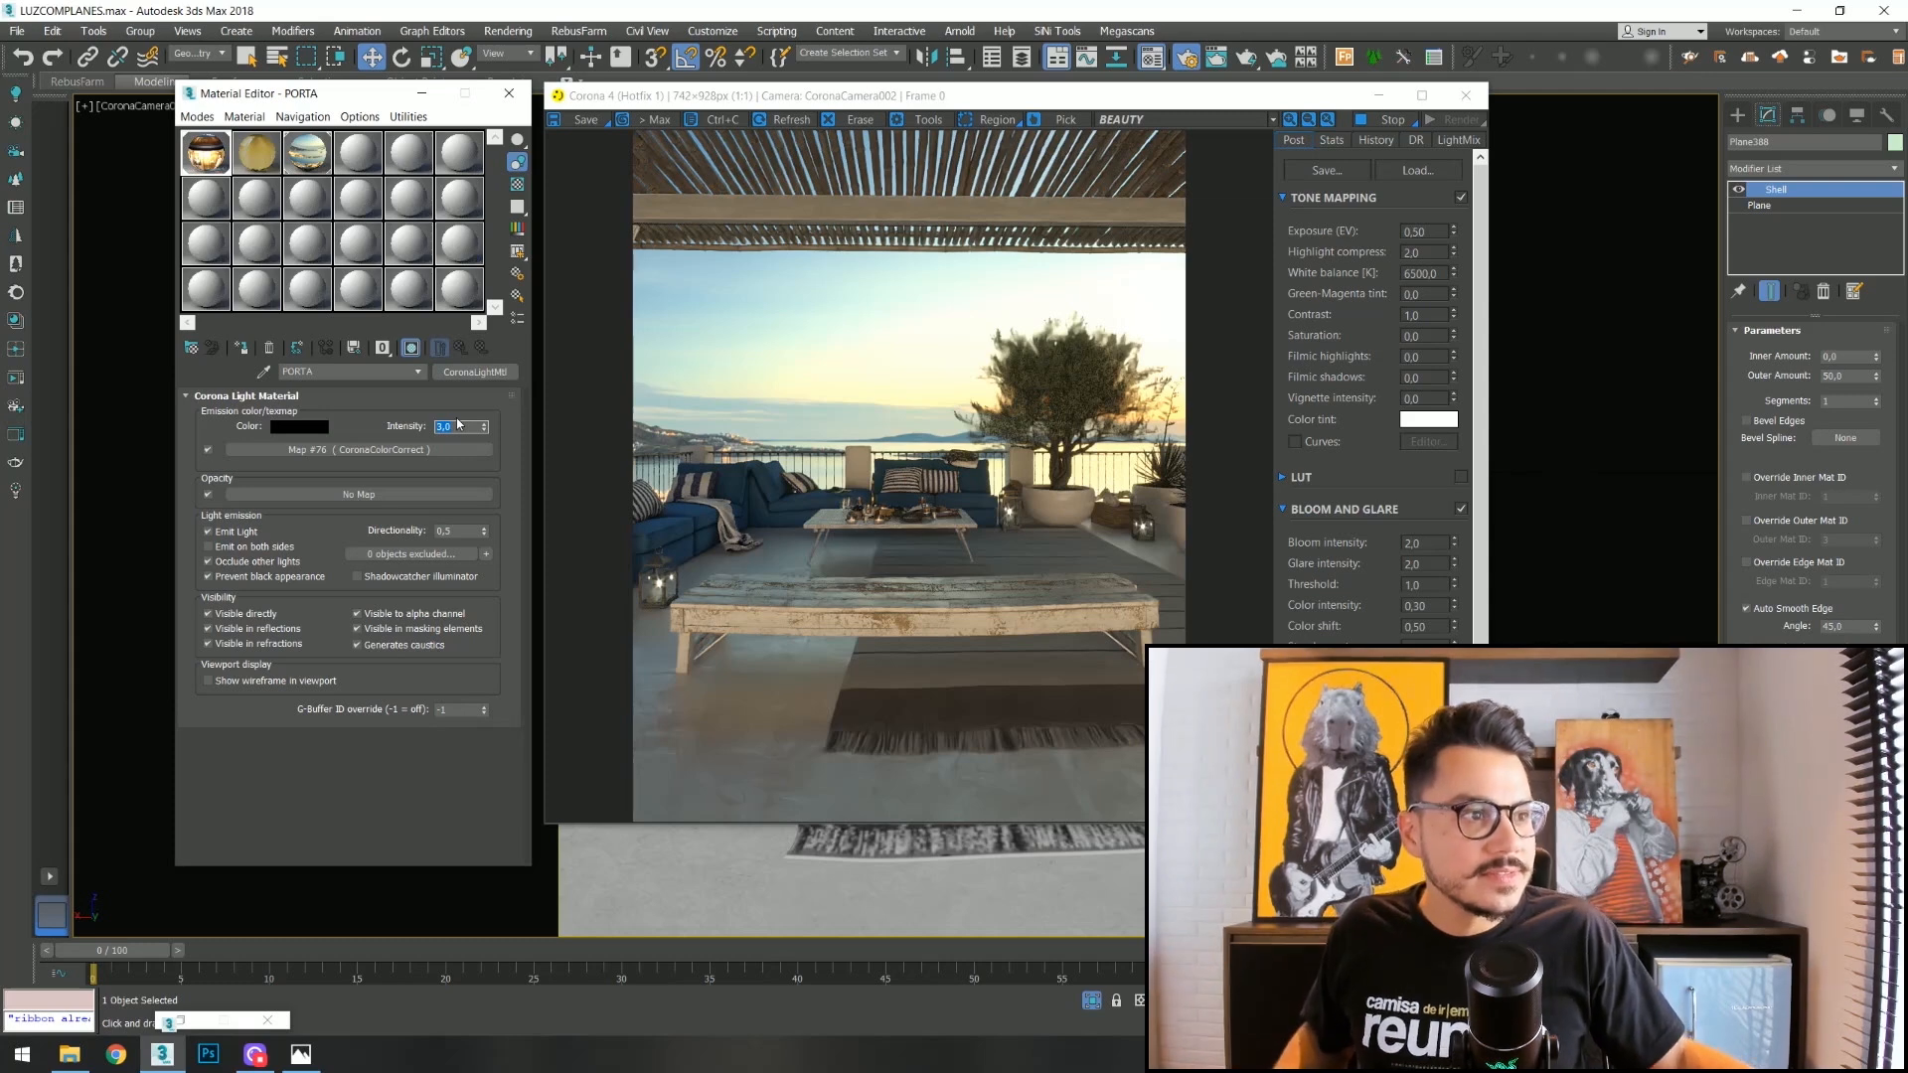
pyautogui.write('2')
pyautogui.press('Return')
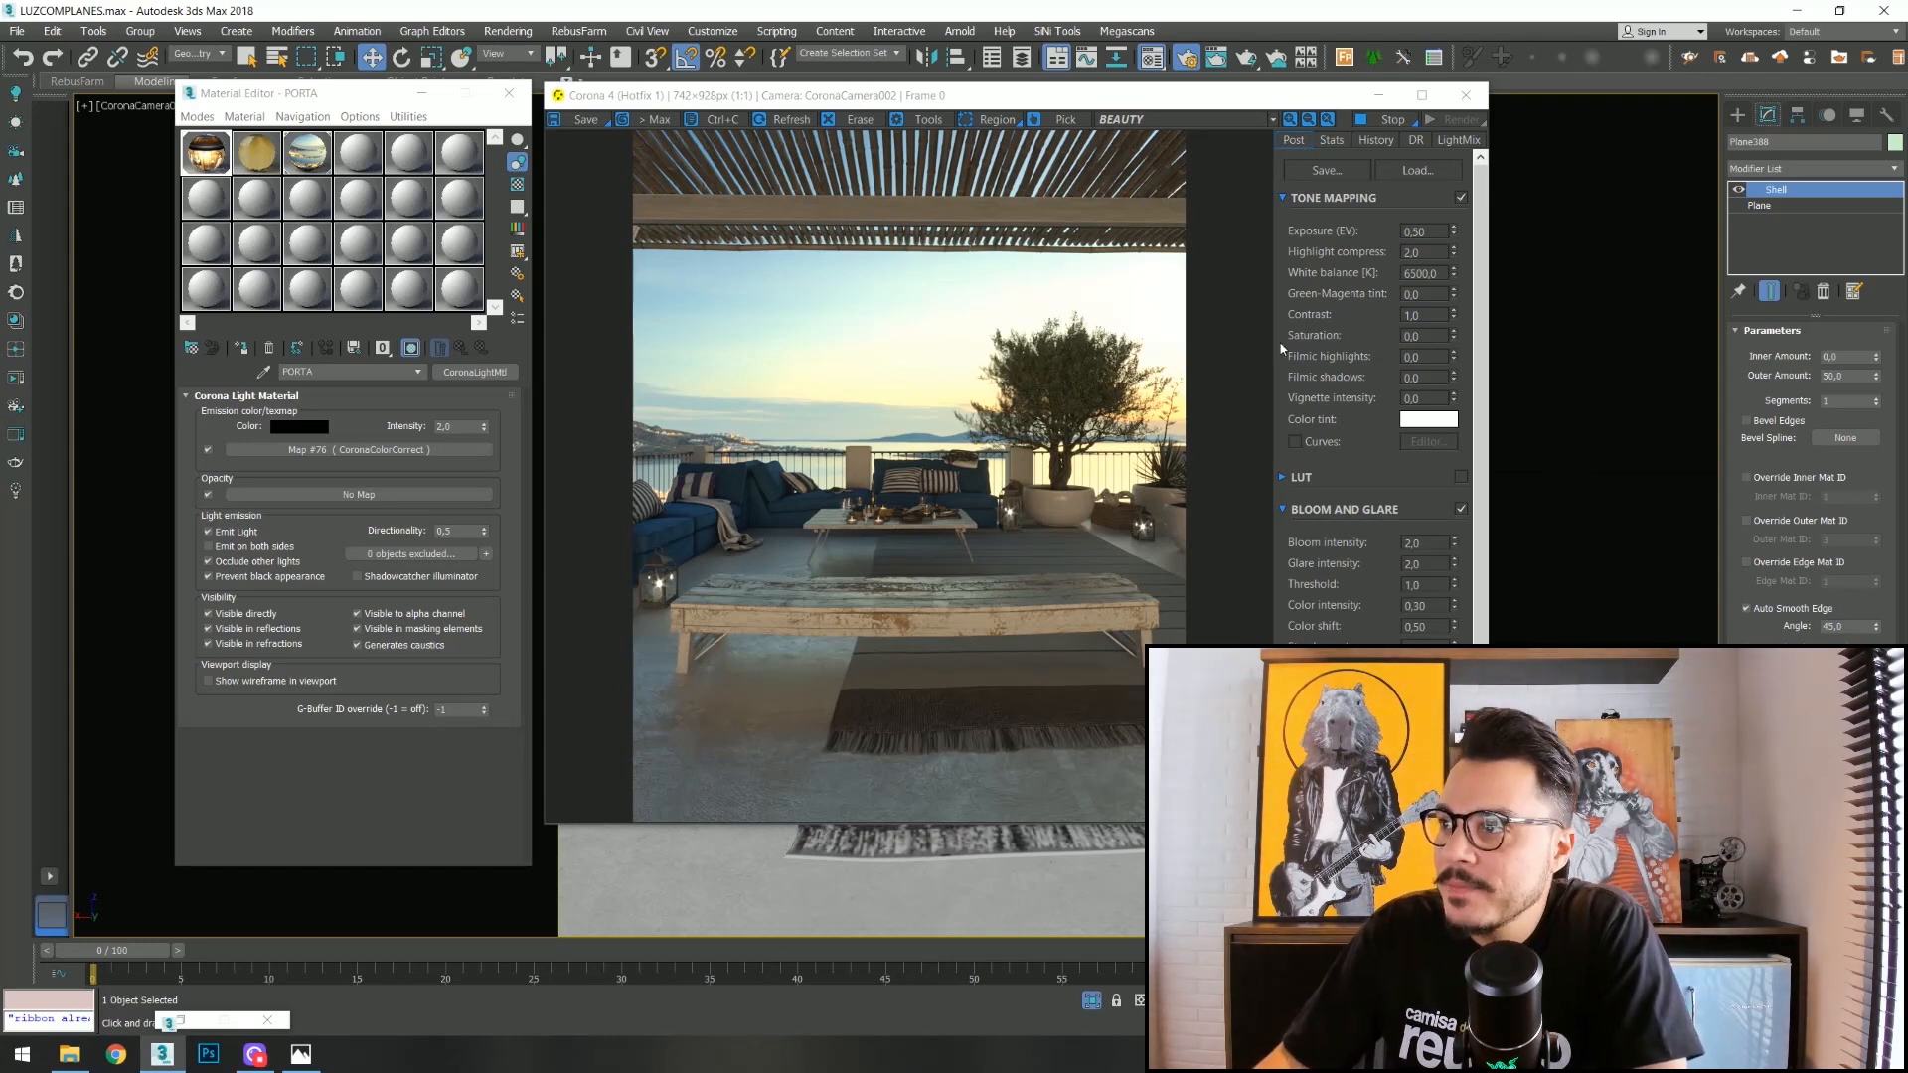
pyautogui.click(1381, 119)
pyautogui.click(1379, 96)
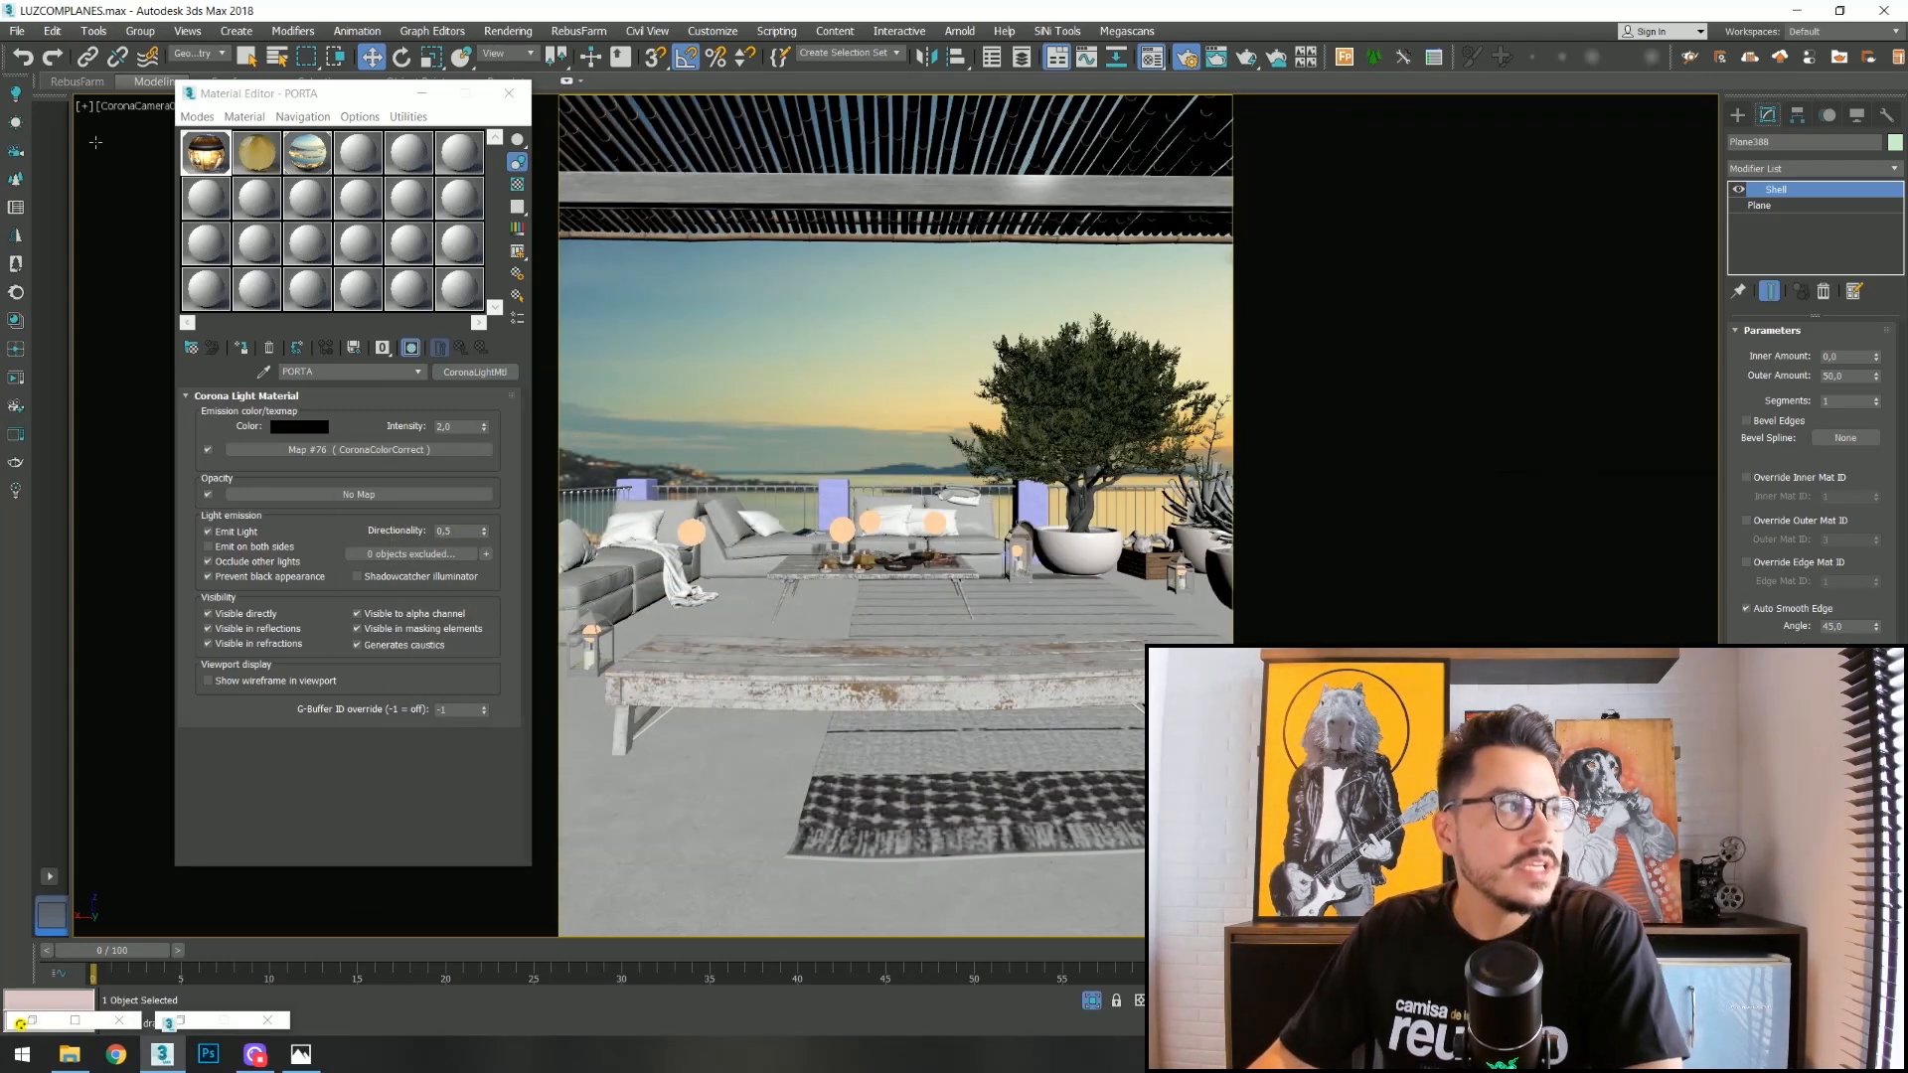
# View the shop window bitmap used by the PORTA 2 material.
pyautogui.click(257, 154)
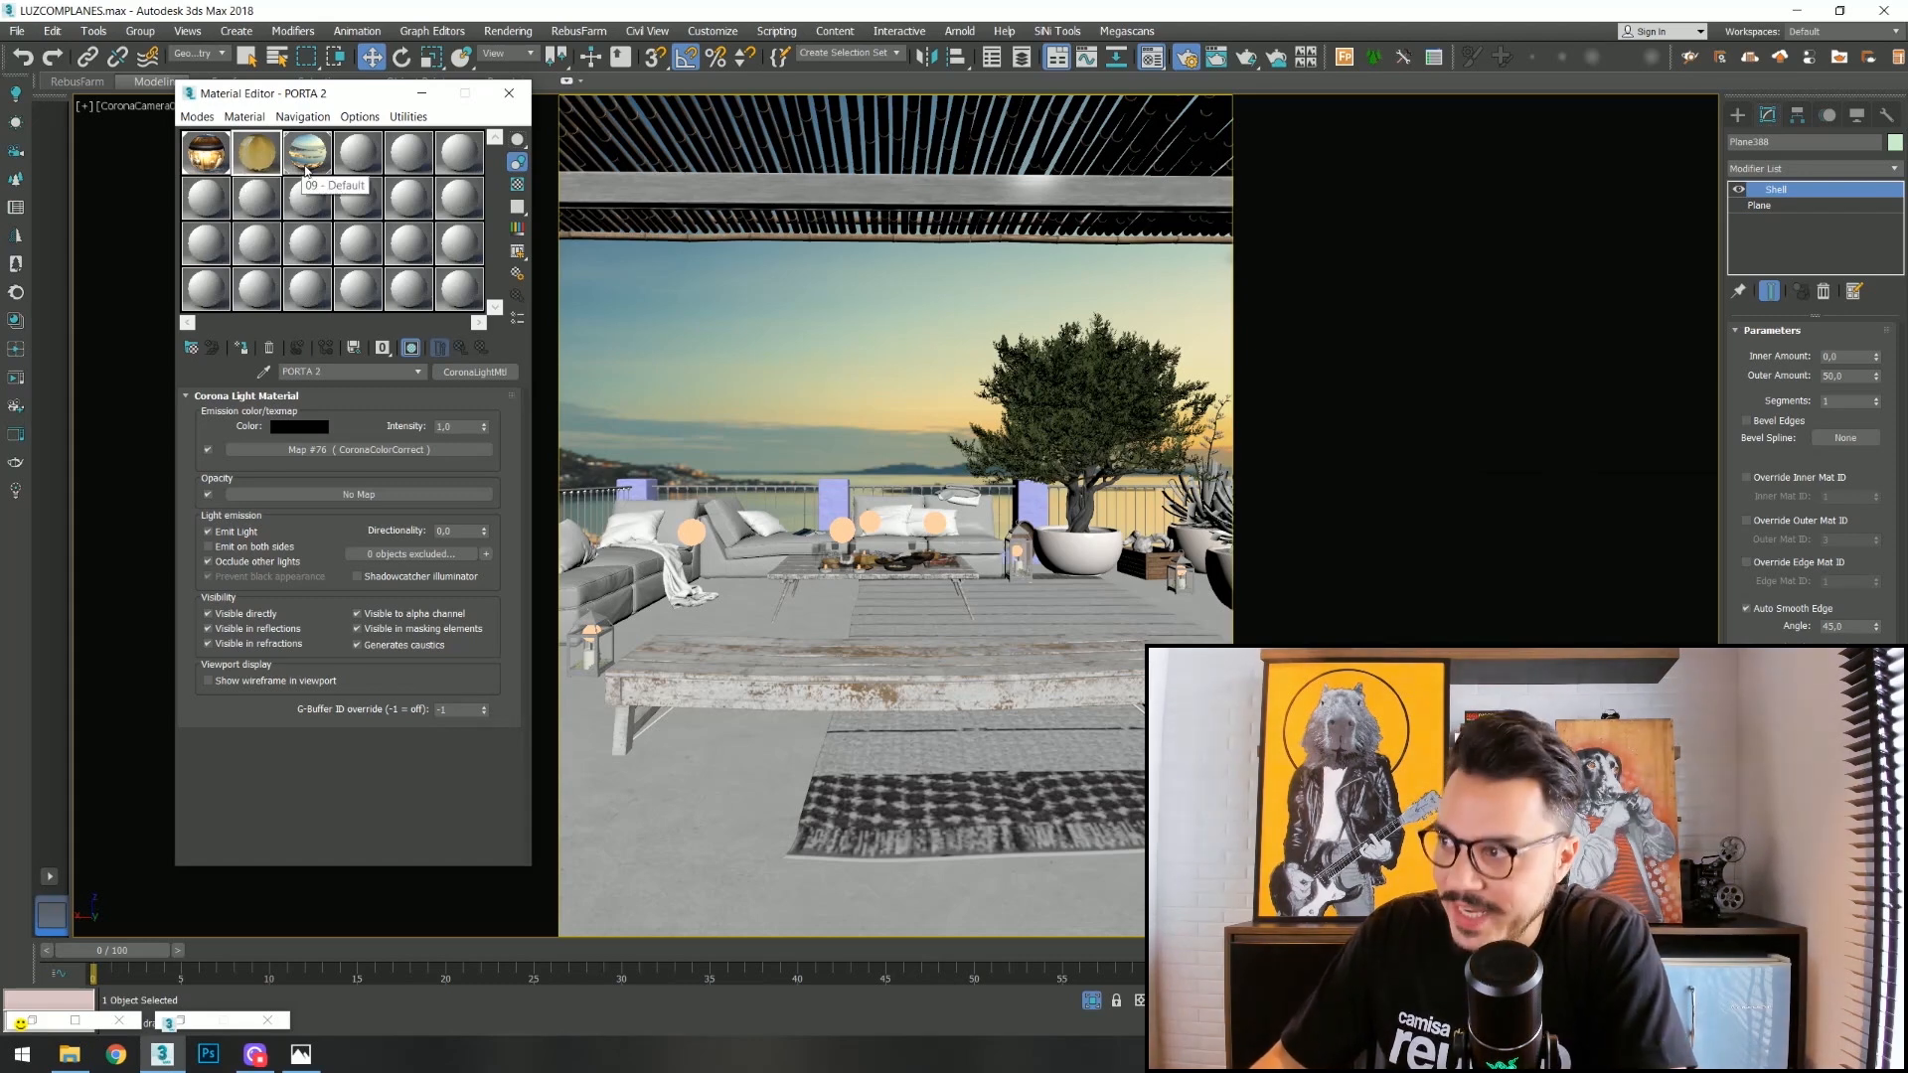
pyautogui.click(337, 449)
pyautogui.click(405, 420)
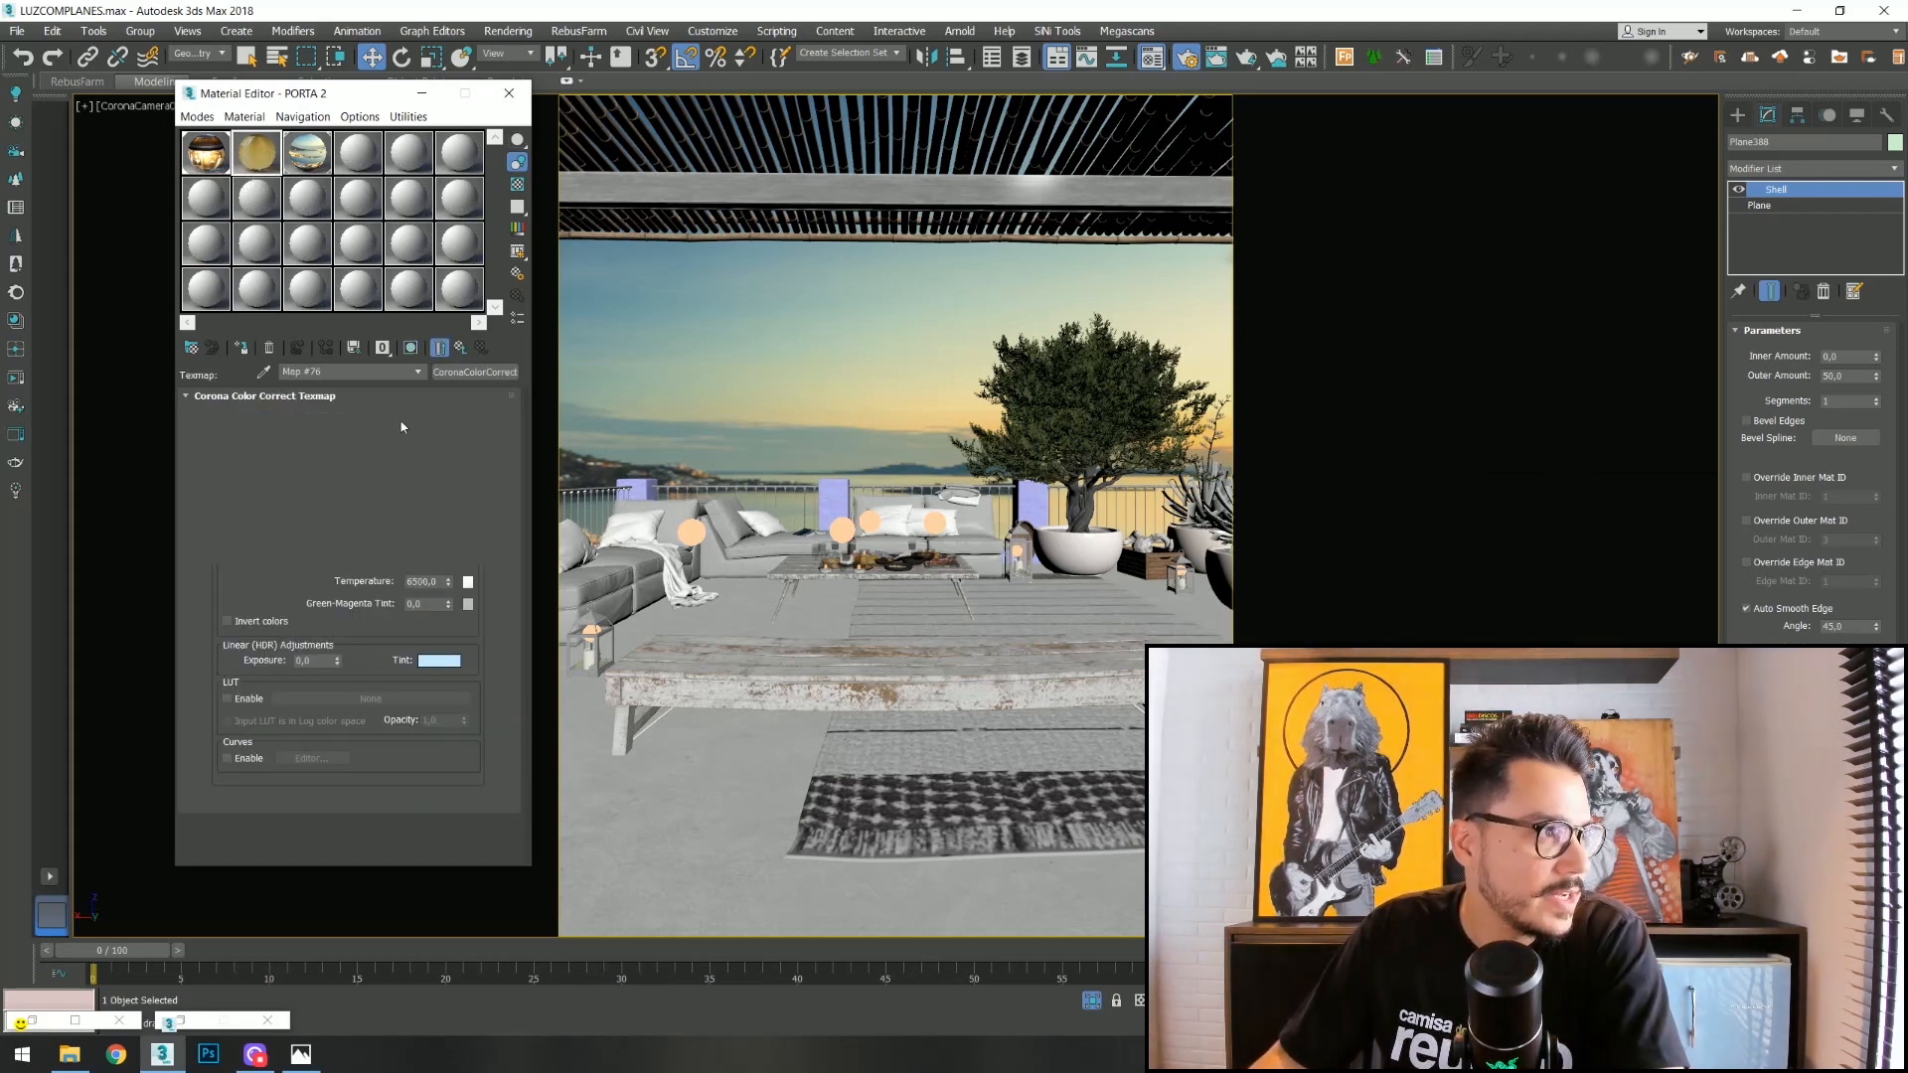
pyautogui.click(496, 674)
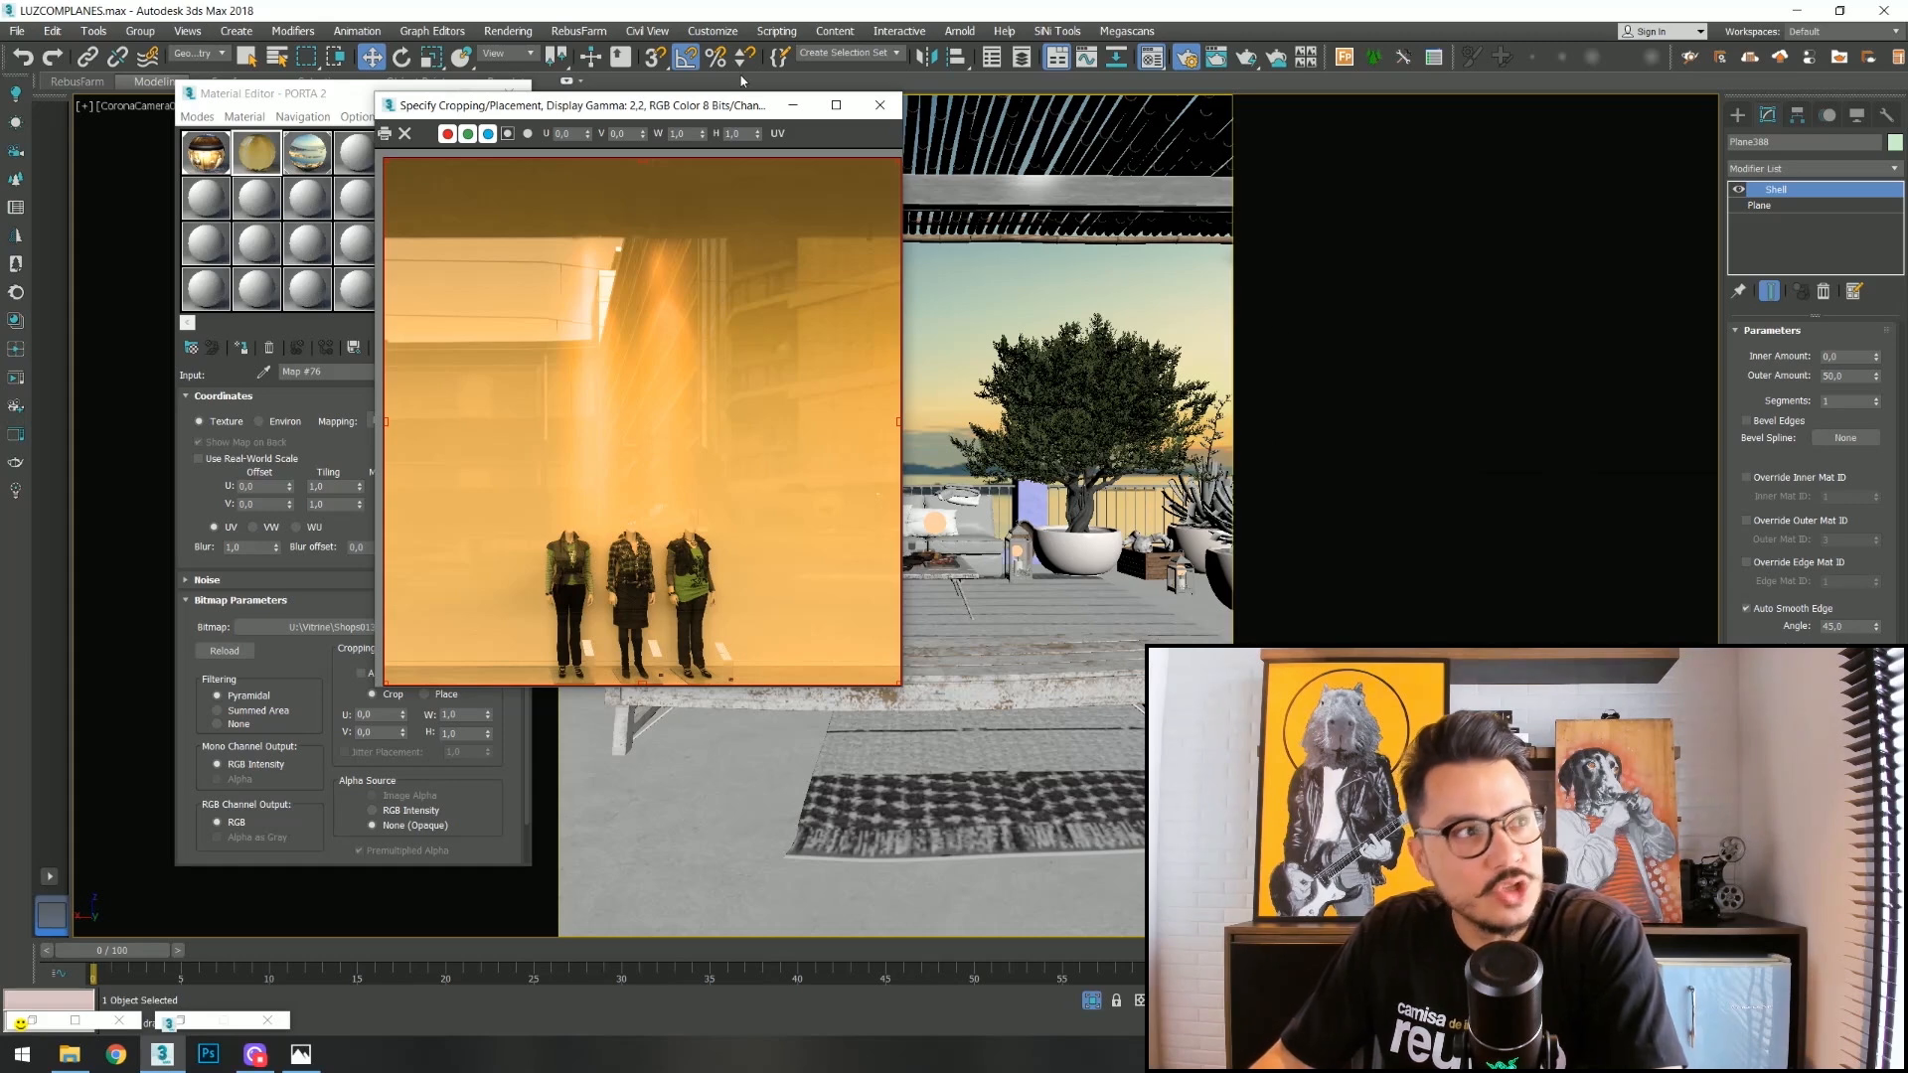
pyautogui.click(880, 104)
# Create a plane about 1686 long and 1763 wide beyond the storefront plane in the top view.
pyautogui.rightClick(912, 432)
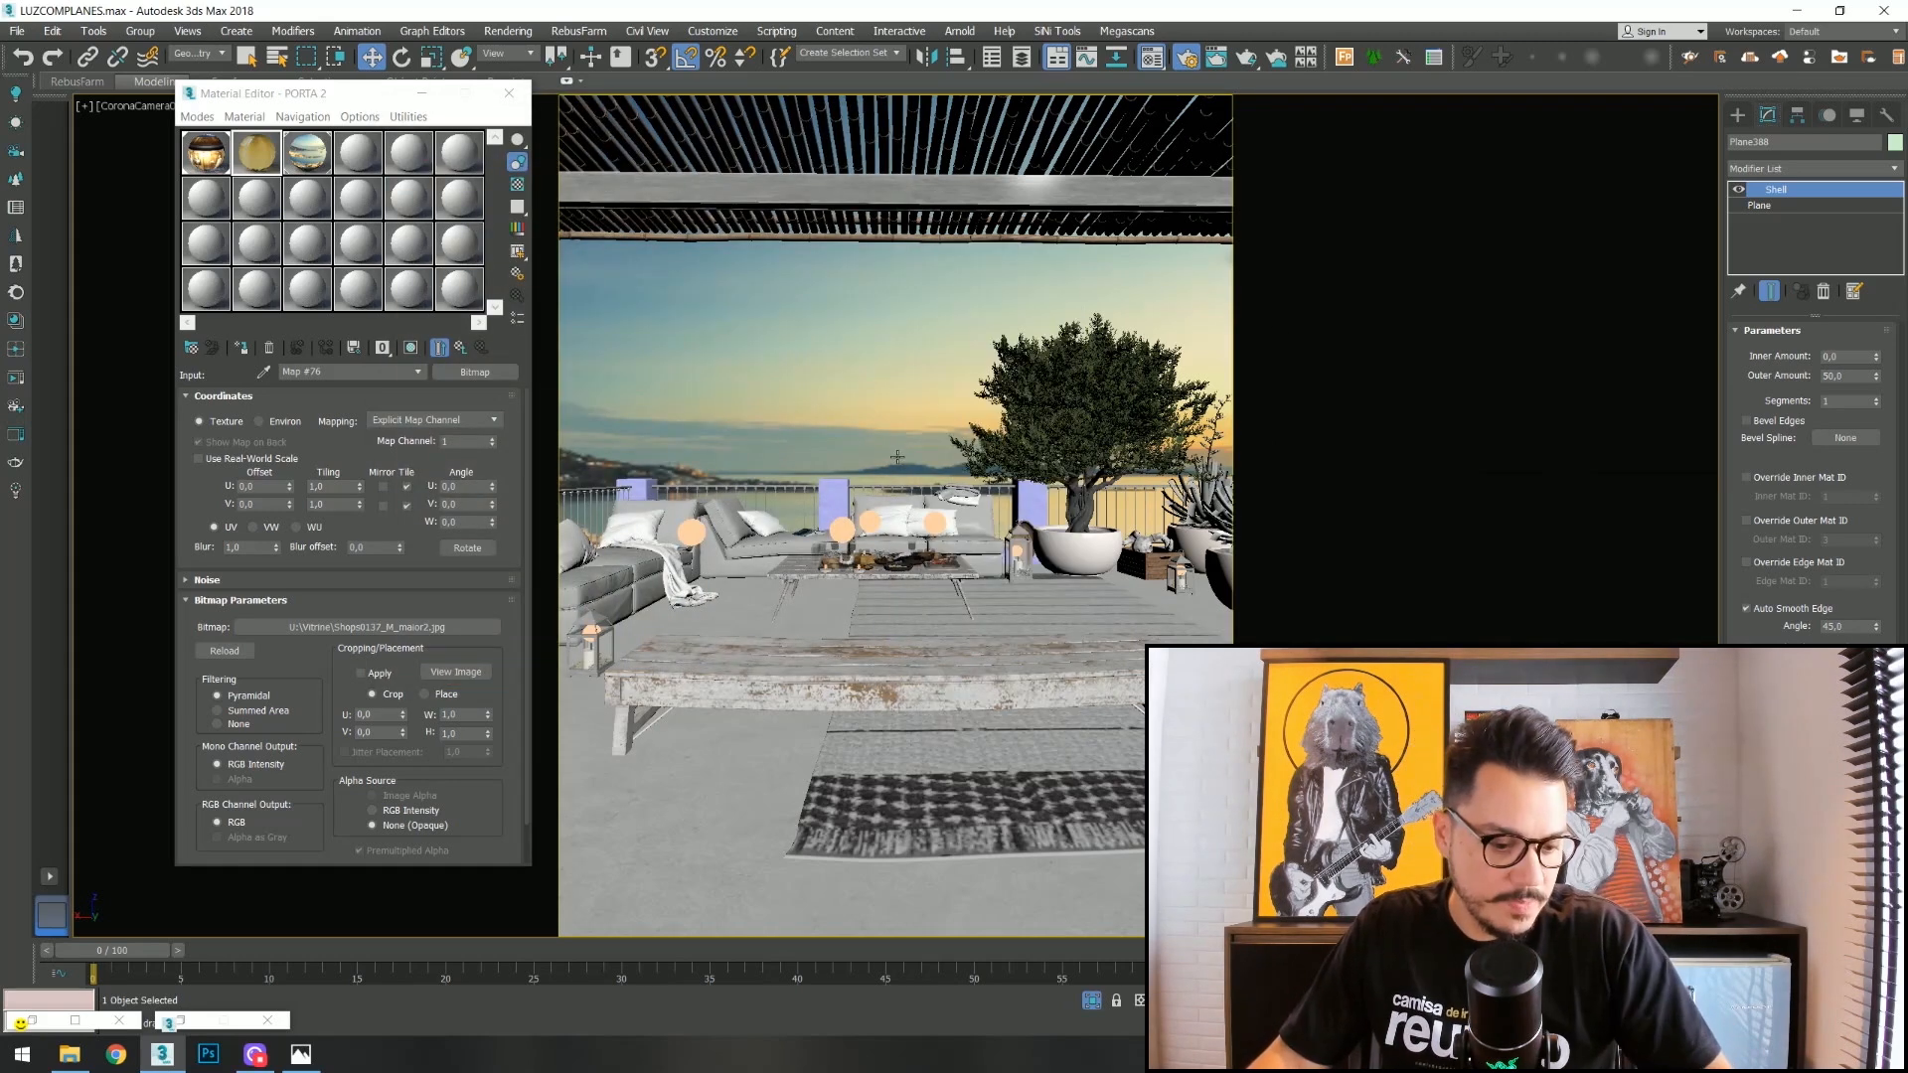
pyautogui.press('t')
pyautogui.press('z')
pyautogui.moveTo(1060, 567); pyautogui.dragTo(698, 596, button='middle')
pyautogui.scroll(-8, 854, 622)
pyautogui.click(1077, 654)
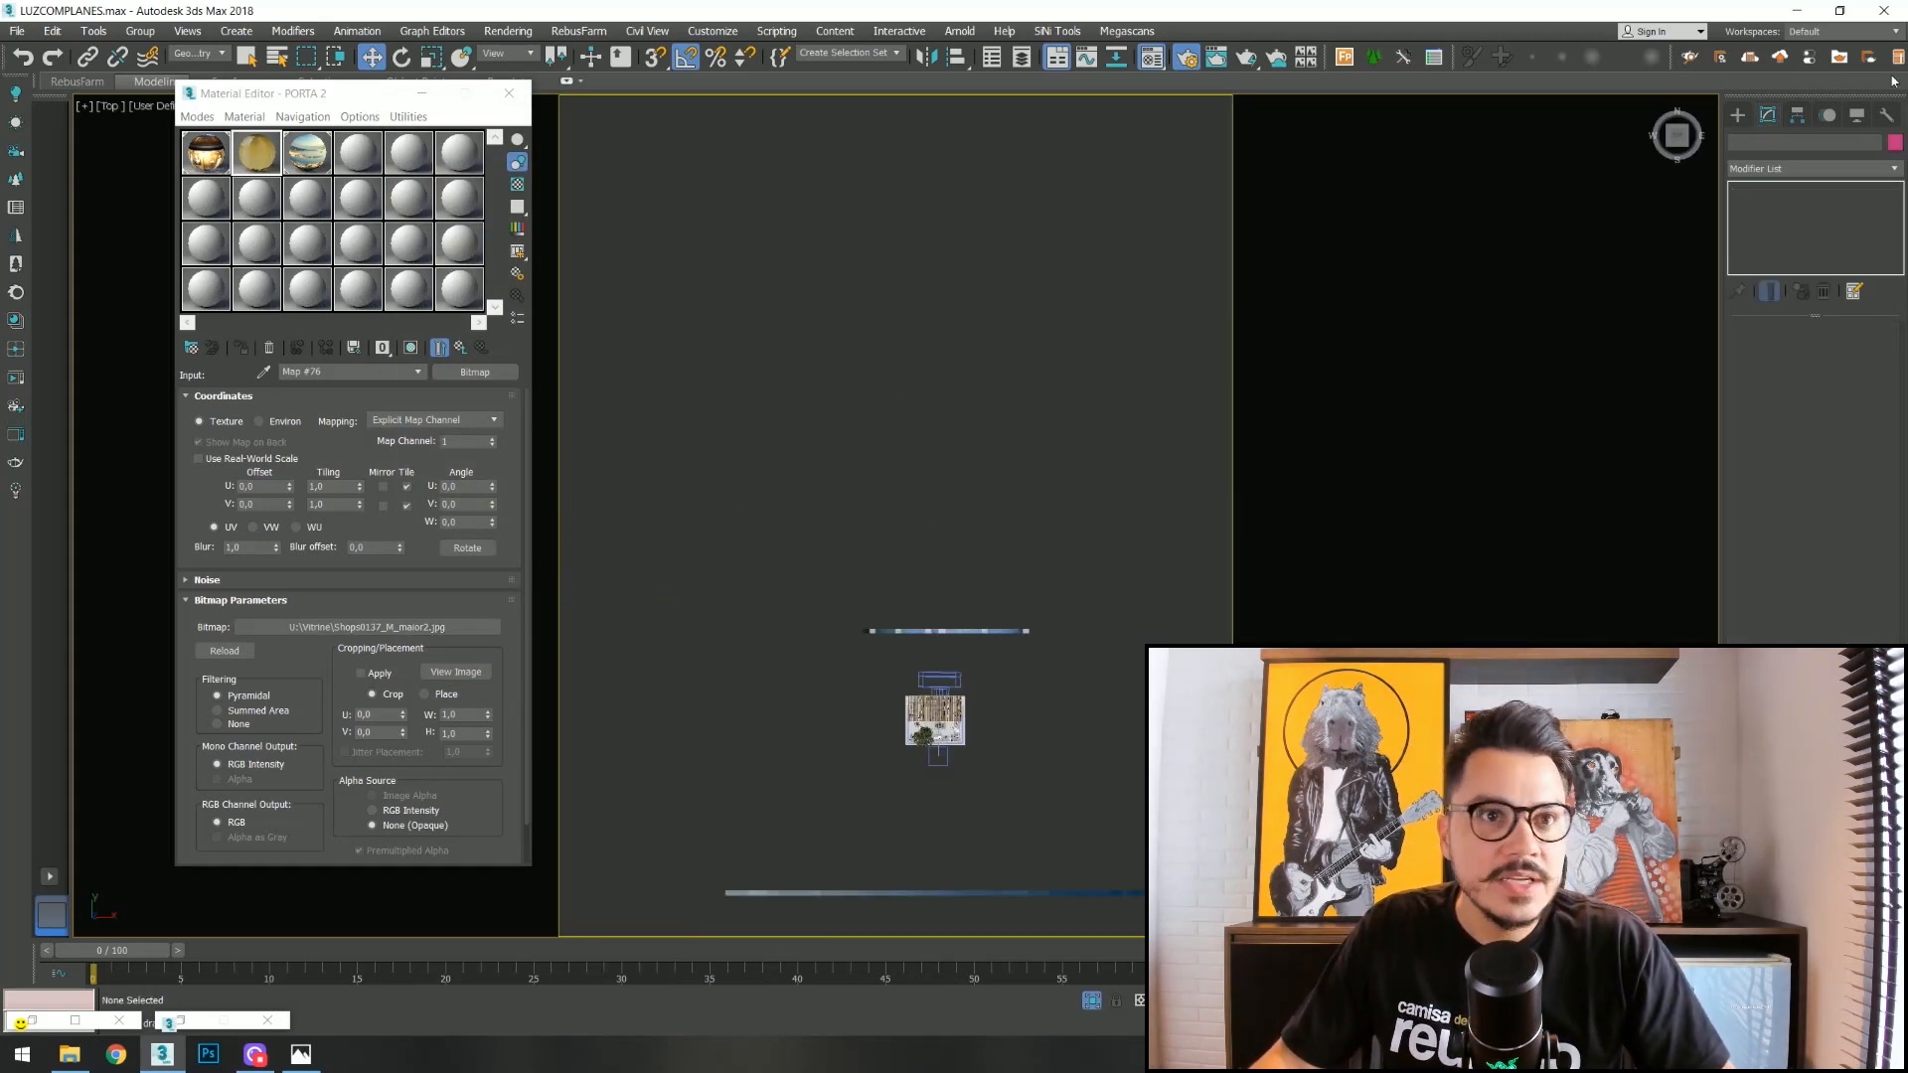
pyautogui.click(1736, 114)
pyautogui.click(1852, 298)
pyautogui.moveTo(755, 353)
pyautogui.mouseDown()
pyautogui.moveTo(847, 481)
pyautogui.moveTo(911, 502)
pyautogui.mouseUp()
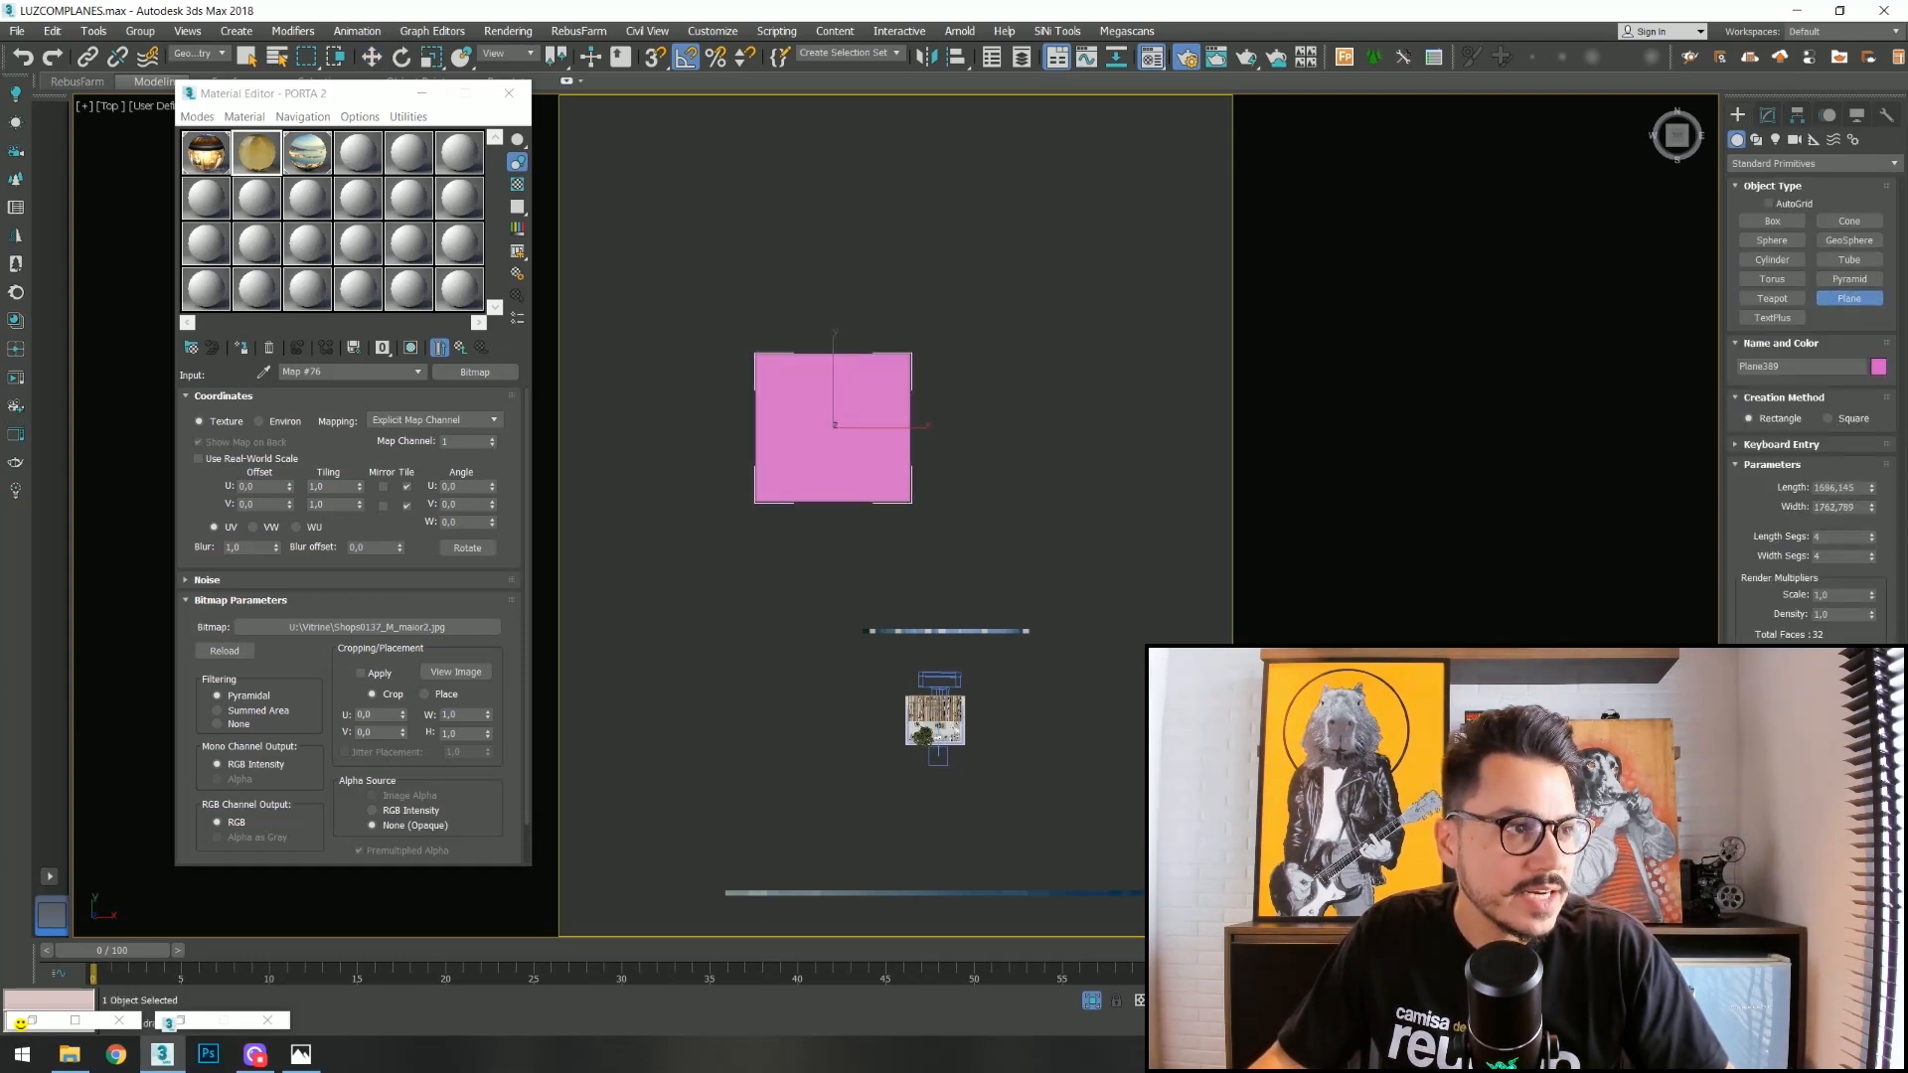
# Assign the PORTA 2 material to the new plane and rotate the plane so it stands upright.
pyautogui.scroll(4, 780, 402)
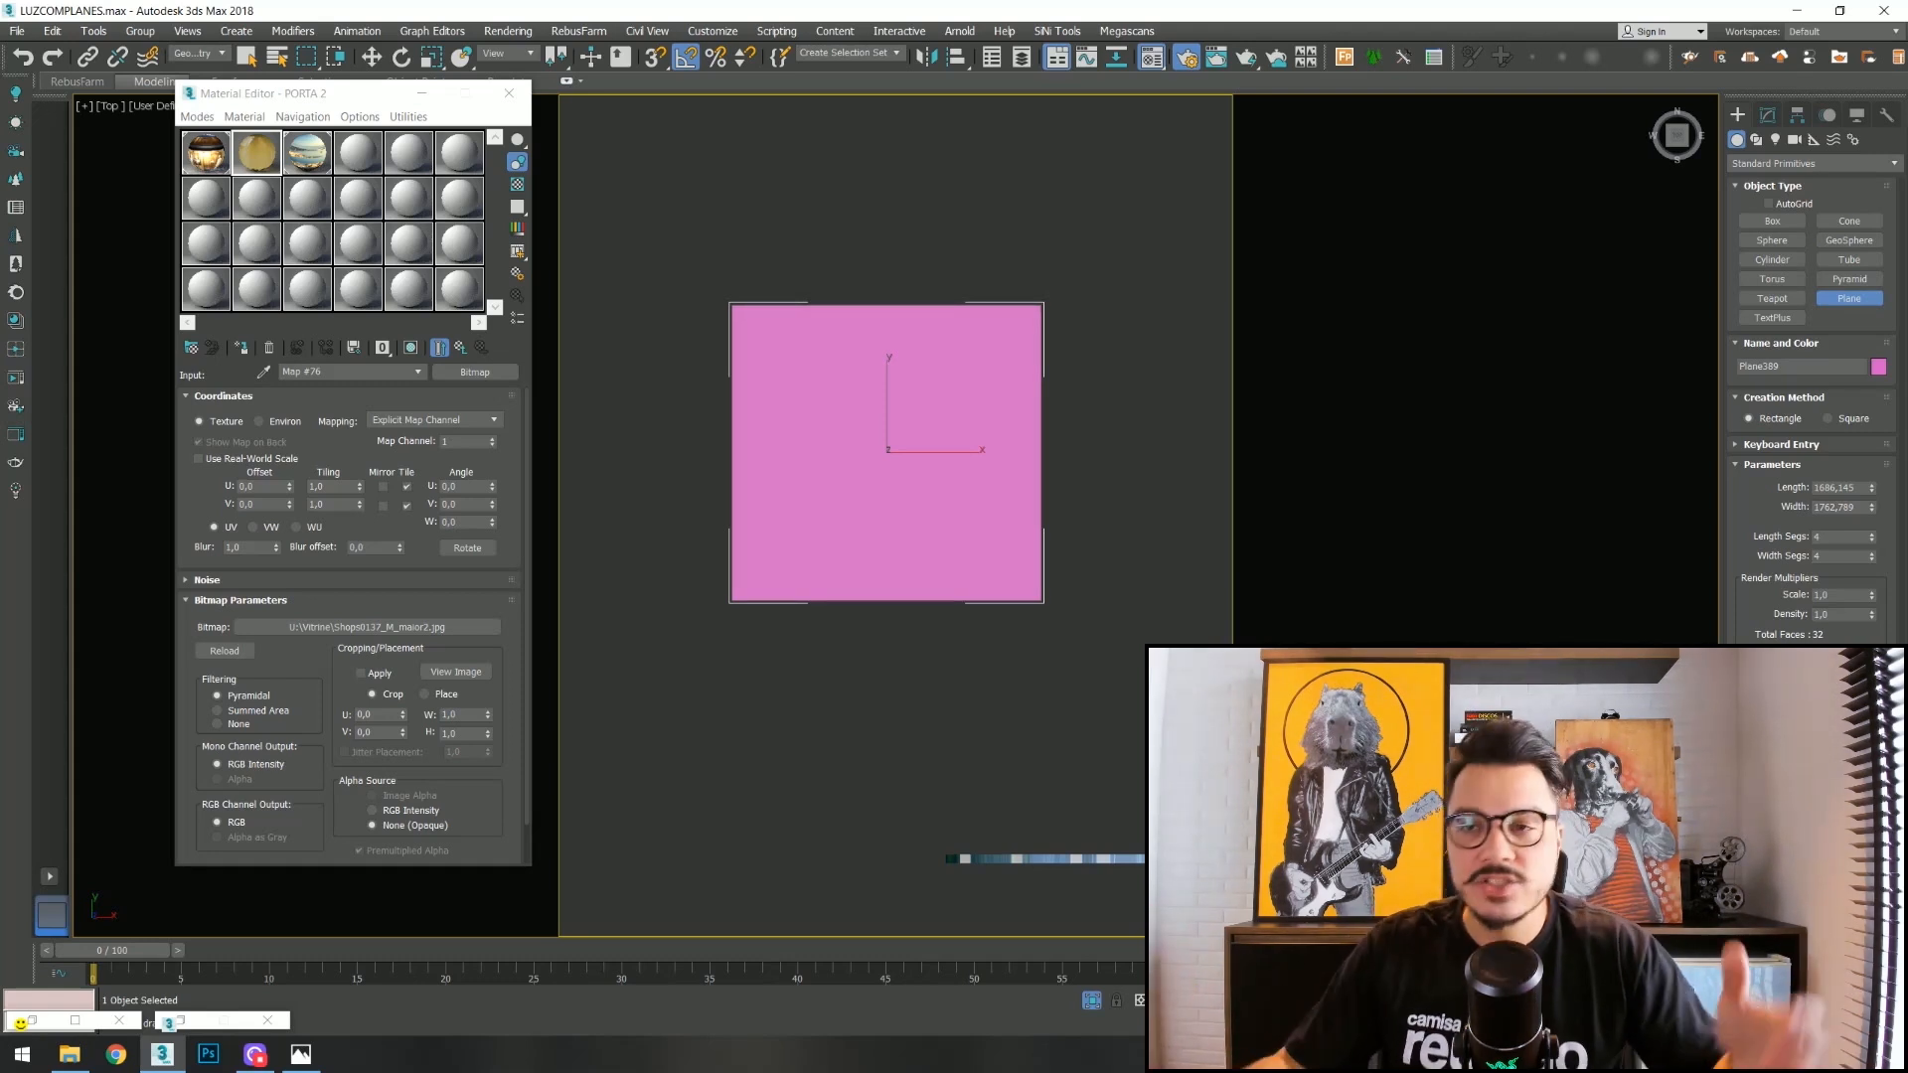
pyautogui.click(239, 348)
pyautogui.scroll(-3, 993, 358)
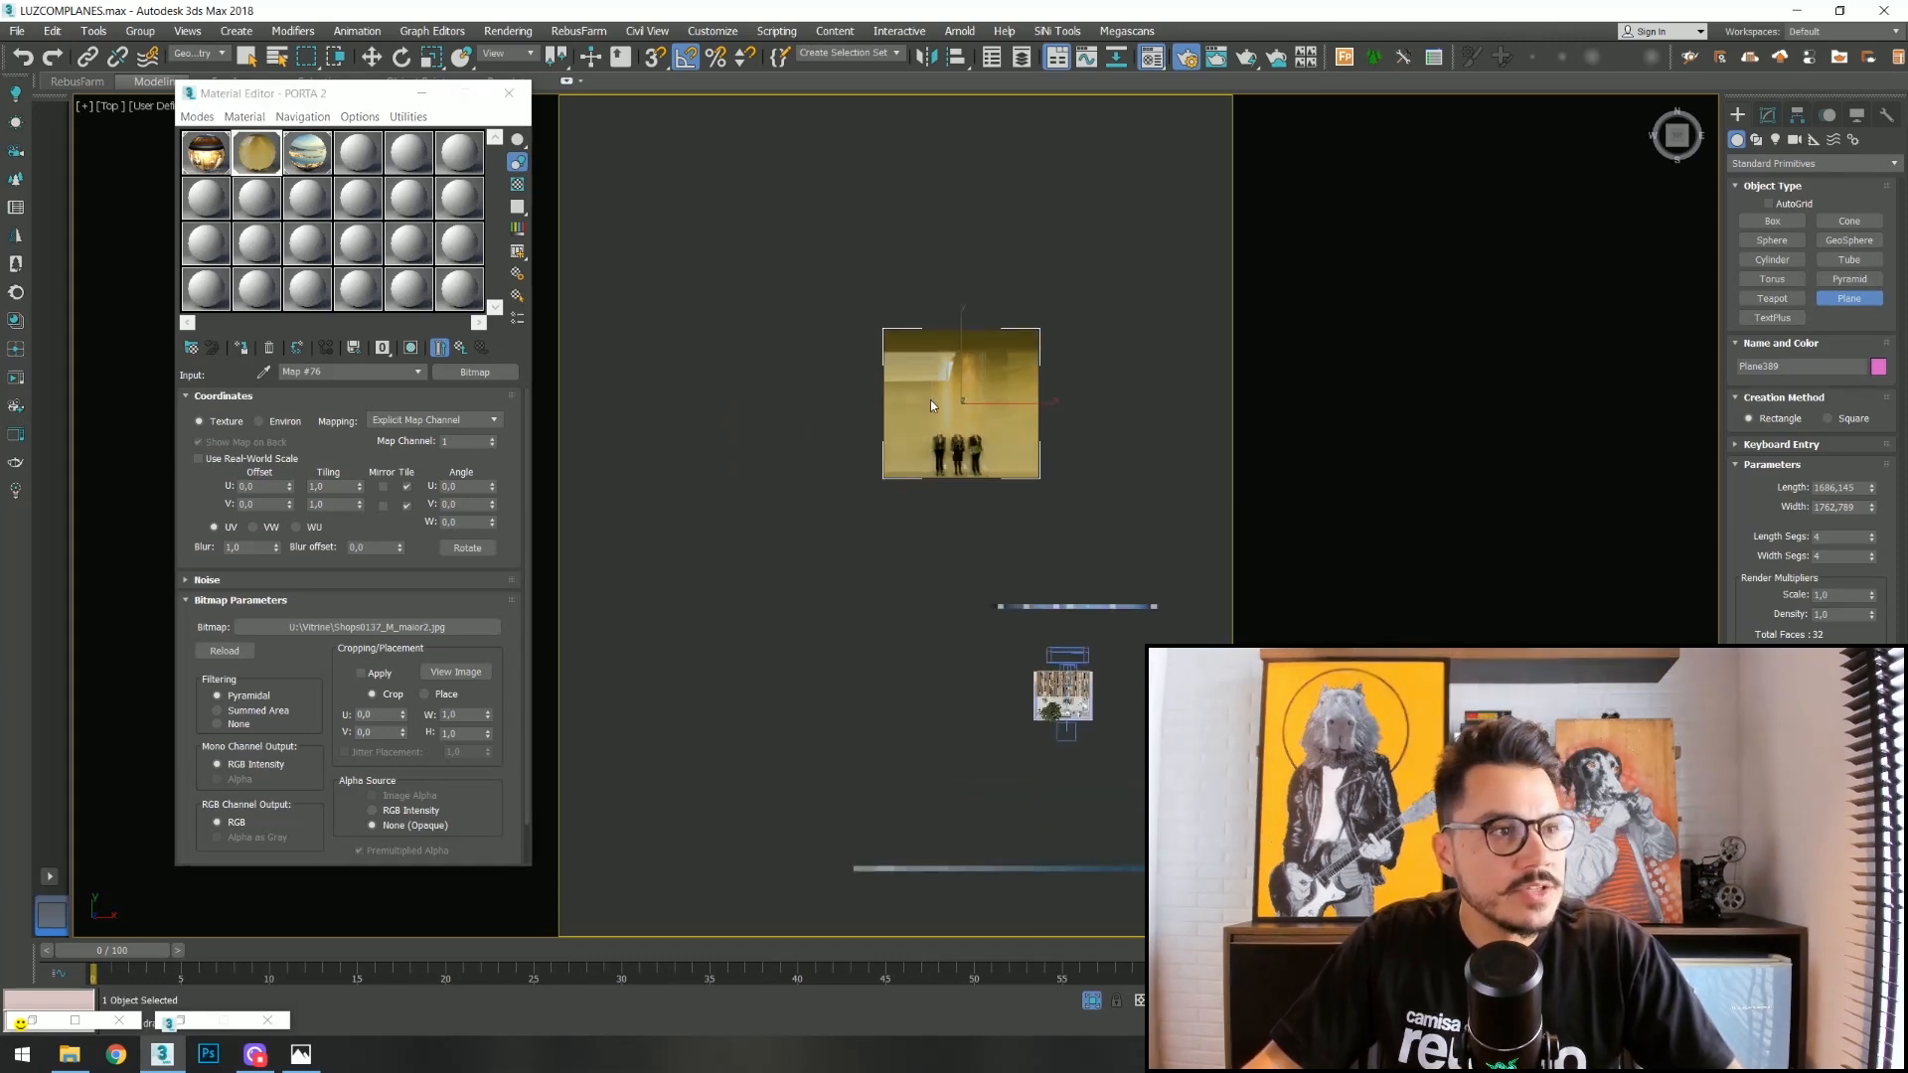
pyautogui.press('e')
pyautogui.moveTo(961, 370); pyautogui.dragTo(961, 409)
# Add a Shell modifier to the upright PORTA 2 plane.
pyautogui.click(1769, 116)
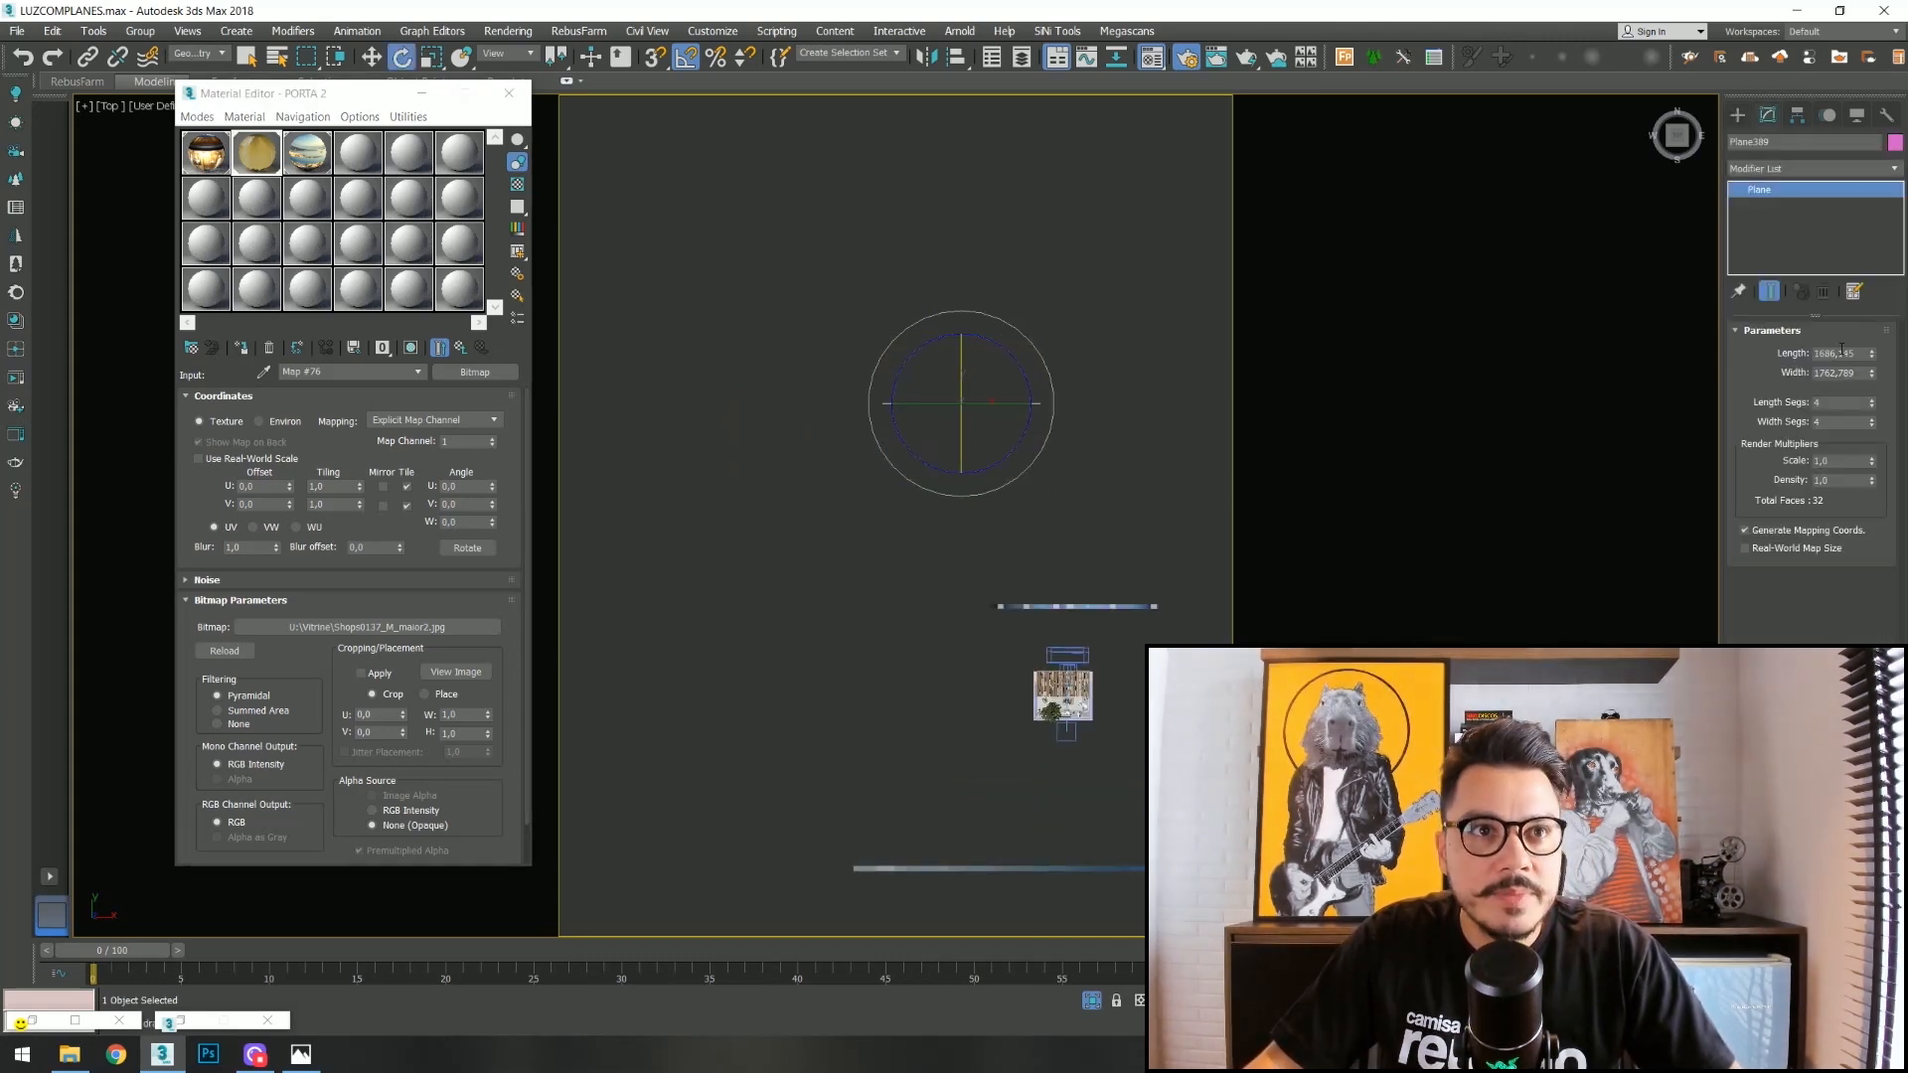
pyautogui.click(1848, 169)
pyautogui.write('sh')
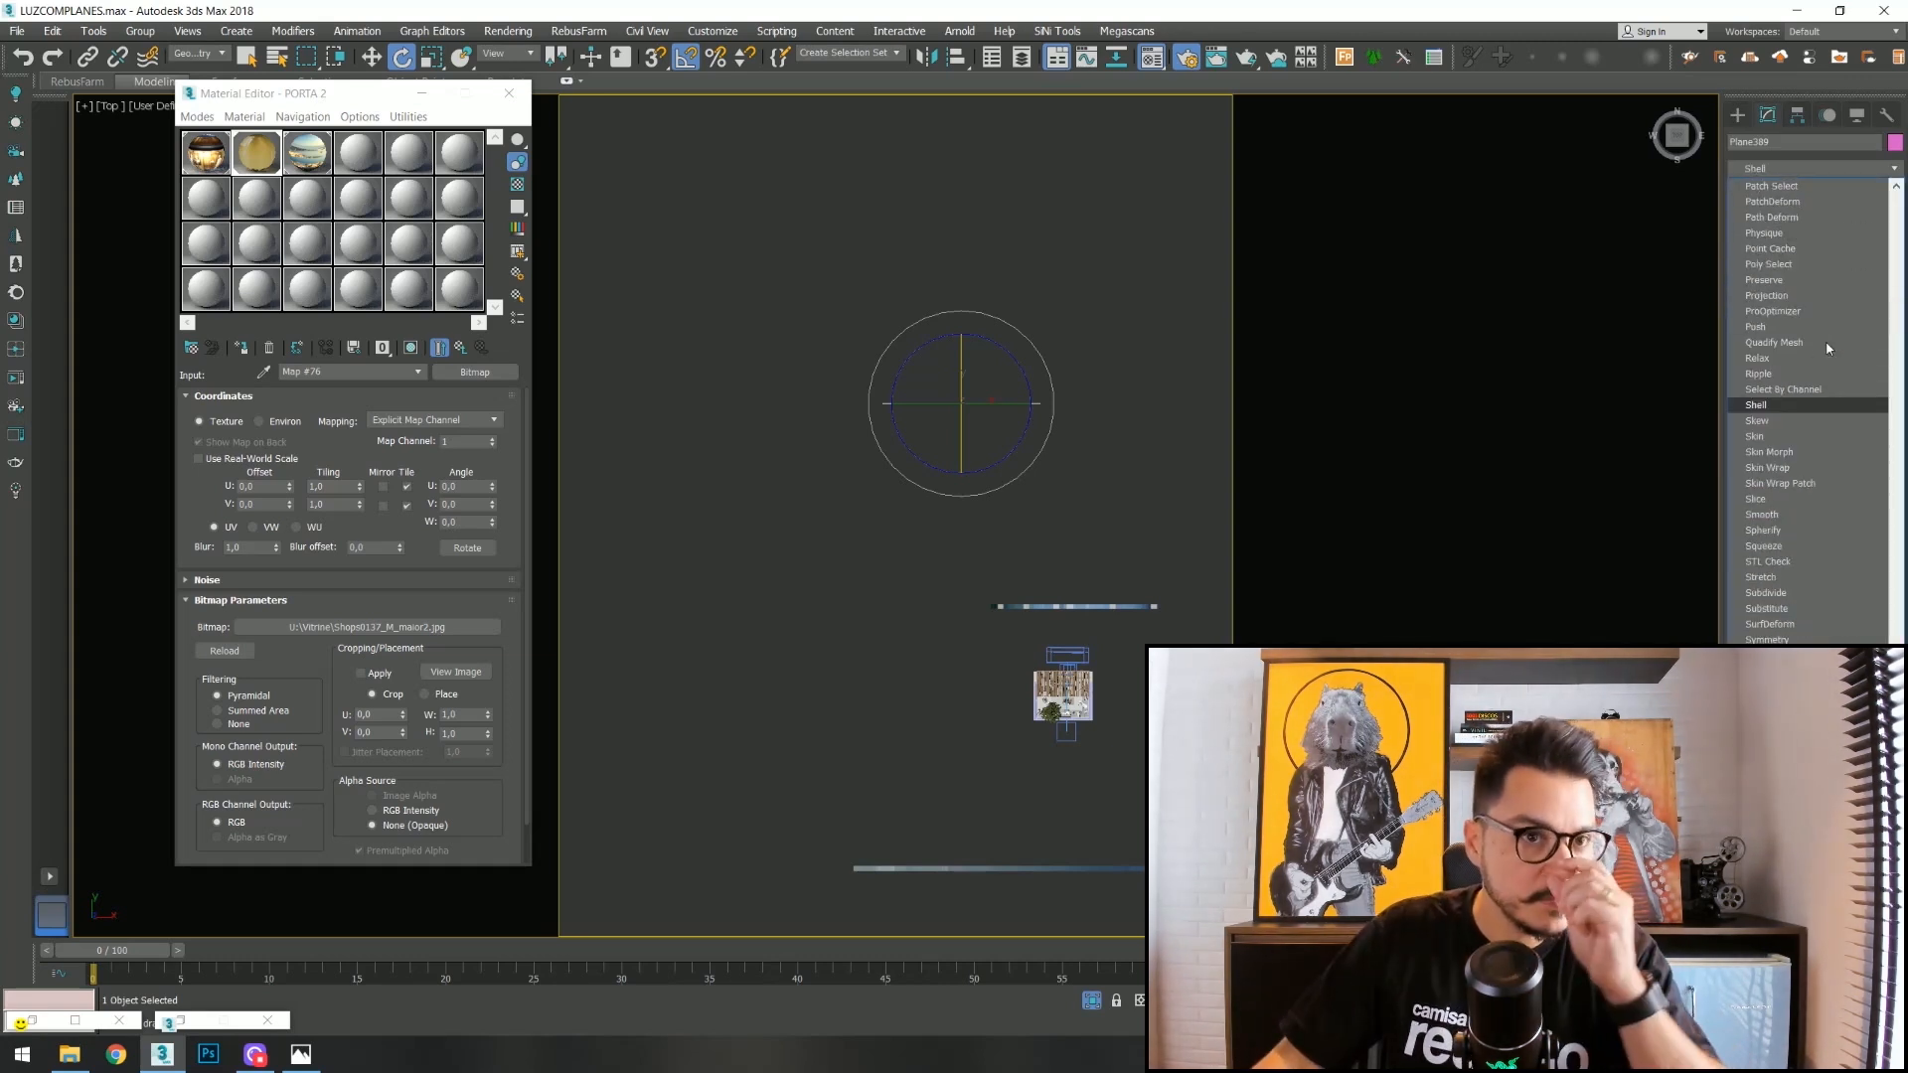
pyautogui.click(1789, 405)
# Turn the PORTA 2 plane diagonally in the top view and move it alongside the terrace.
pyautogui.scroll(2, 964, 497)
pyautogui.moveTo(1043, 312); pyautogui.dragTo(996, 204)
pyautogui.hotkey('ctrl', 'z')
pyautogui.scroll(2, 1071, 370)
pyautogui.moveTo(1071, 370); pyautogui.dragTo(1053, 291, button='middle')
pyautogui.press('w')
pyautogui.moveTo(951, 229); pyautogui.dragTo(941, 939)
pyautogui.moveTo(1017, 869); pyautogui.dragTo(1038, 522, button='middle')
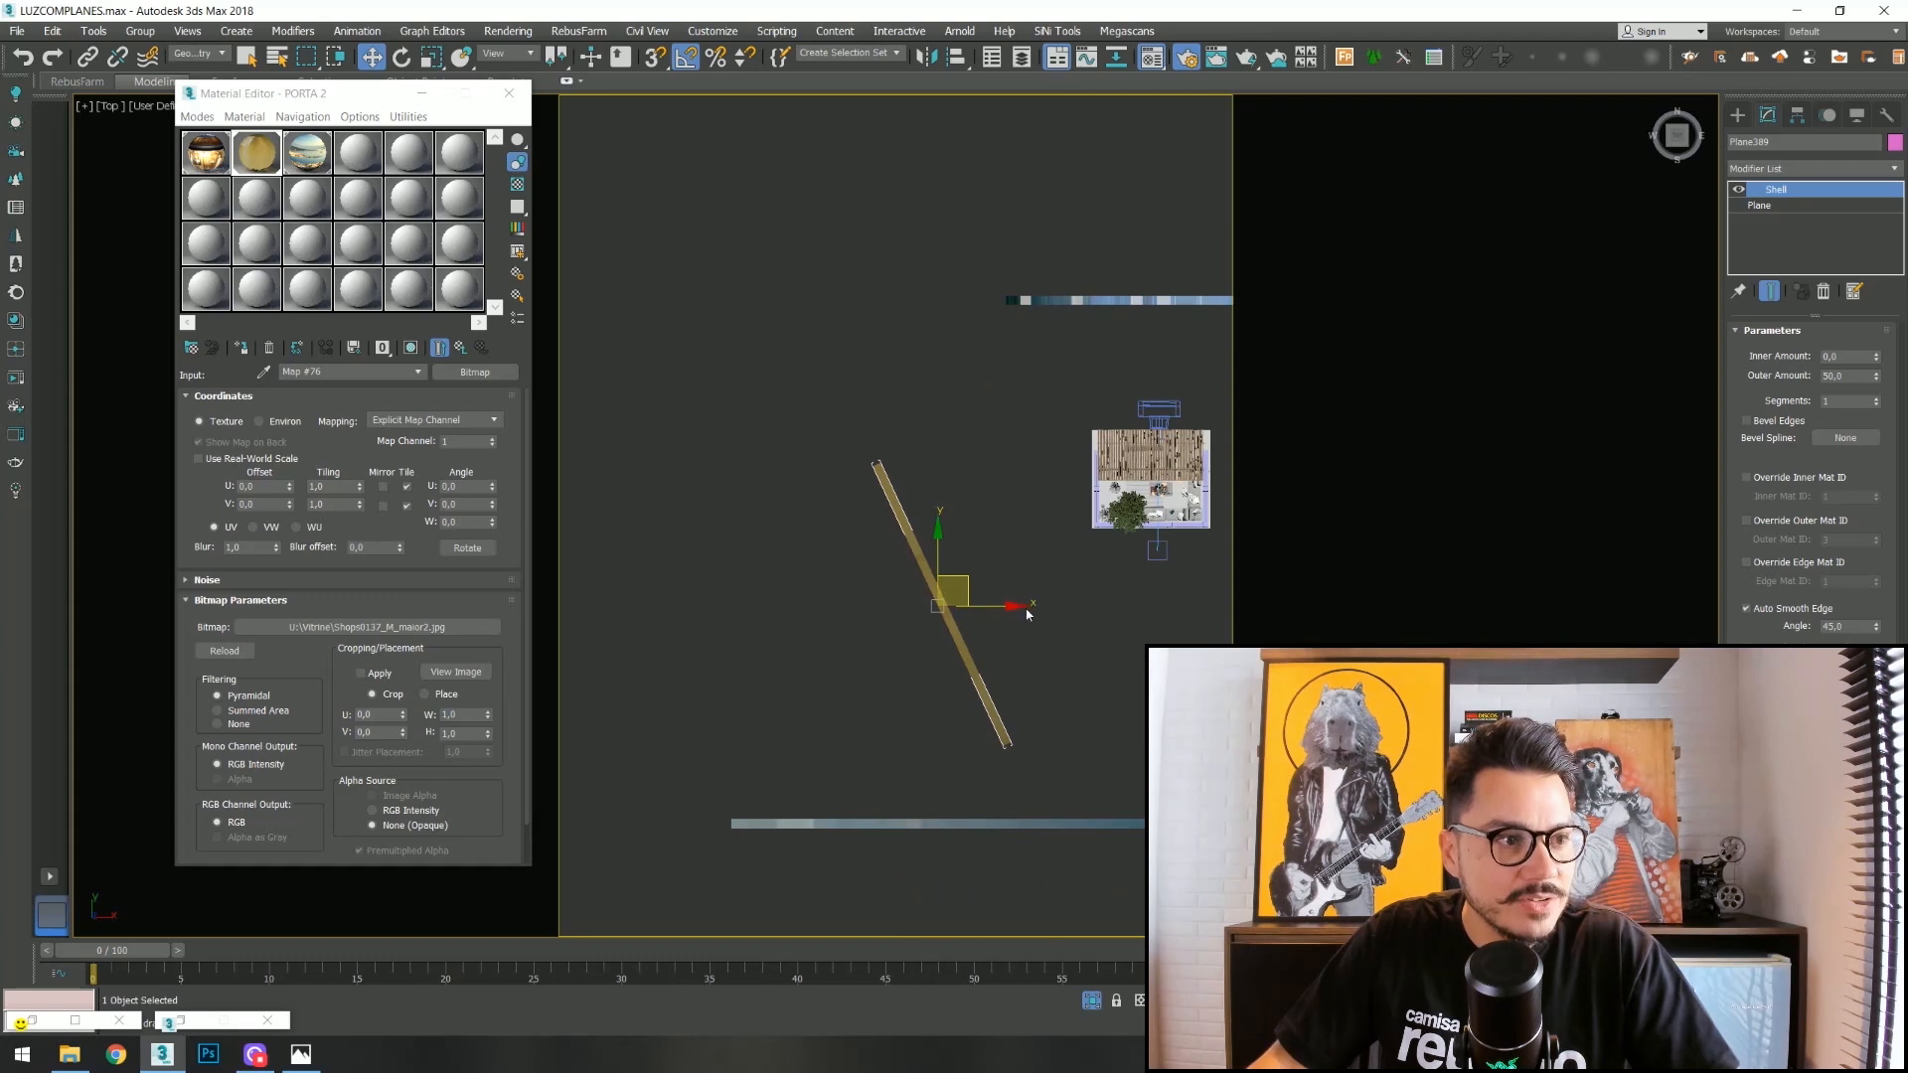
# Refine the PORTA 2 plane's position beside the terrace and check its placement from outside the camera view.
pyautogui.moveTo(968, 586); pyautogui.dragTo(978, 556)
pyautogui.moveTo(1023, 535); pyautogui.dragTo(970, 626)
pyautogui.press('r')
pyautogui.press('w')
pyautogui.moveTo(988, 549); pyautogui.dragTo(1045, 546)
pyautogui.press('f')
pyautogui.keyDown('alt'); pyautogui.moveTo(945, 553); pyautogui.dragTo(974, 622, button='middle'); pyautogui.keyUp('alt')
pyautogui.scroll(6, 954, 635)
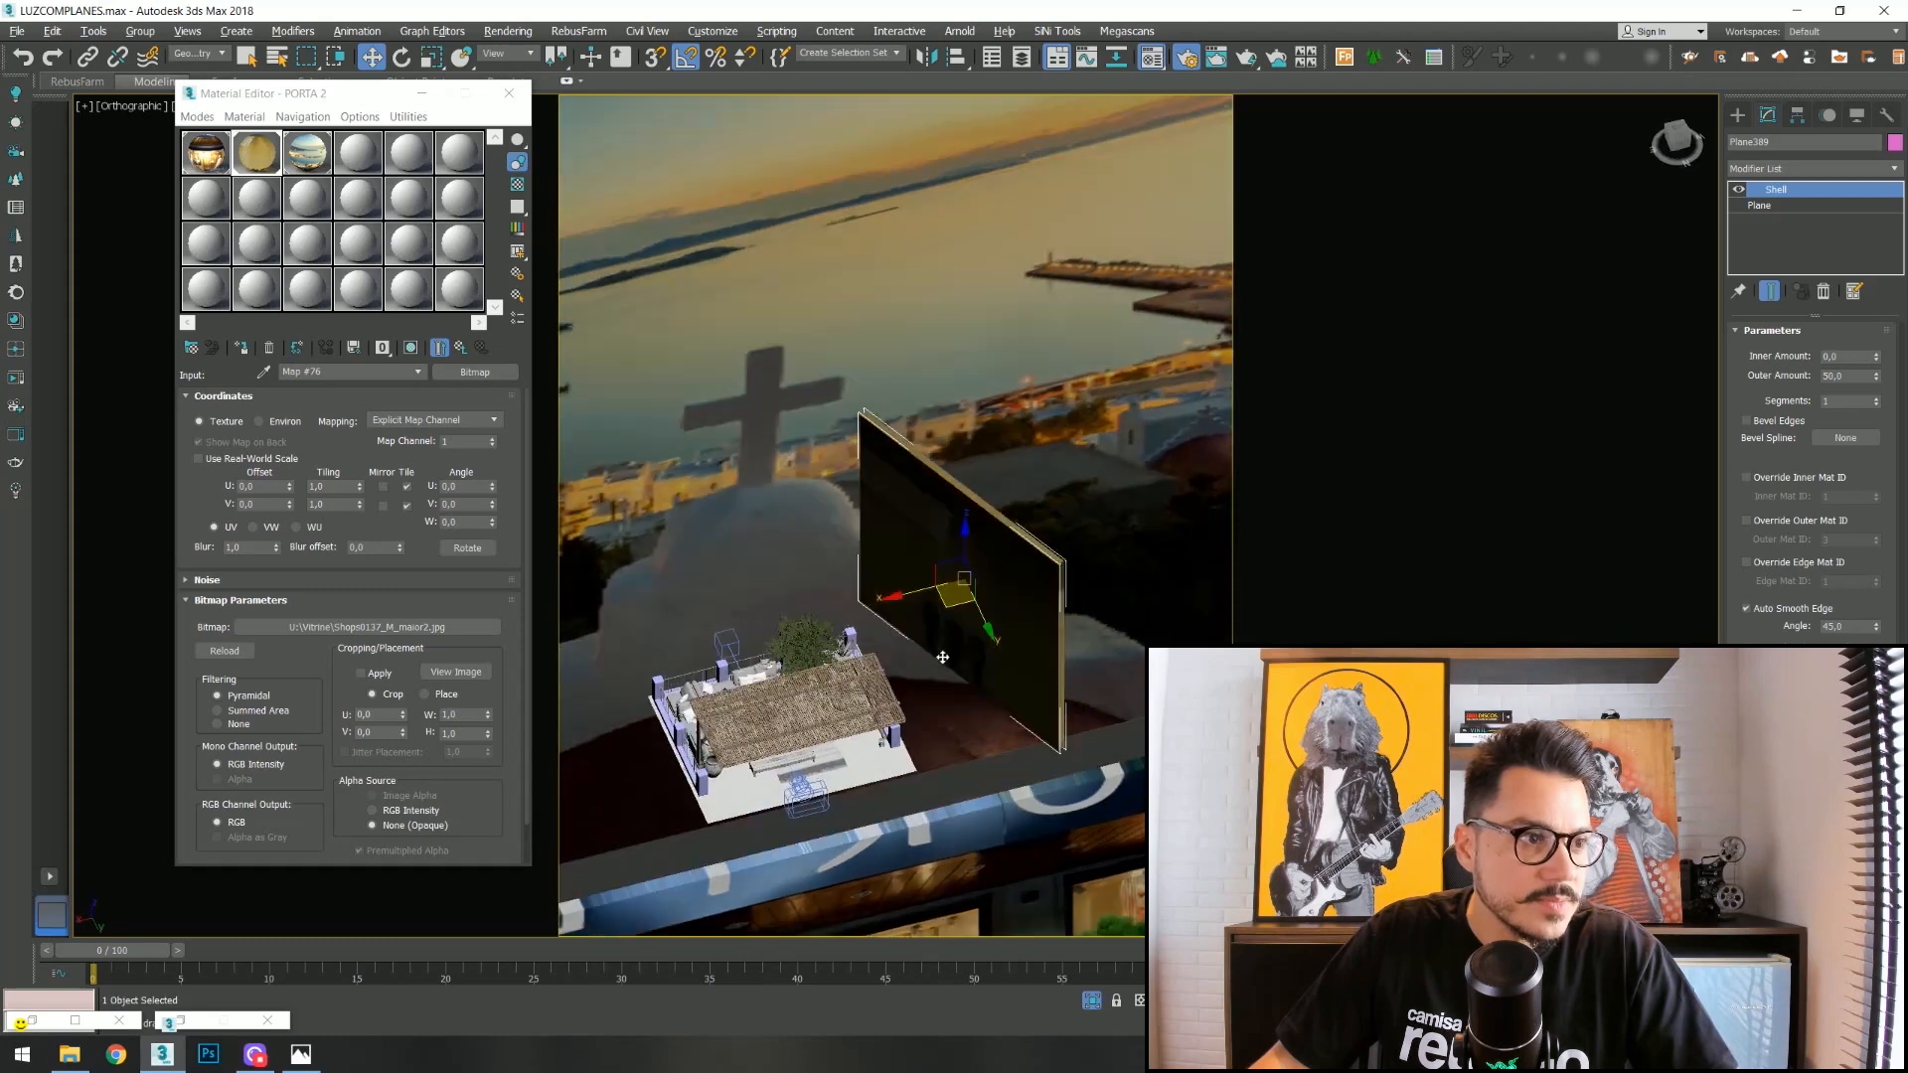
# Move the PORTA 2 plane farther out beside the terrace until it is completely outside the camera's view.
pyautogui.moveTo(957, 604); pyautogui.dragTo(998, 497)
pyautogui.scroll(-4, 994, 589)
pyautogui.keyDown('alt'); pyautogui.moveTo(960, 663); pyautogui.dragTo(1004, 666, button='middle'); pyautogui.keyUp('alt')
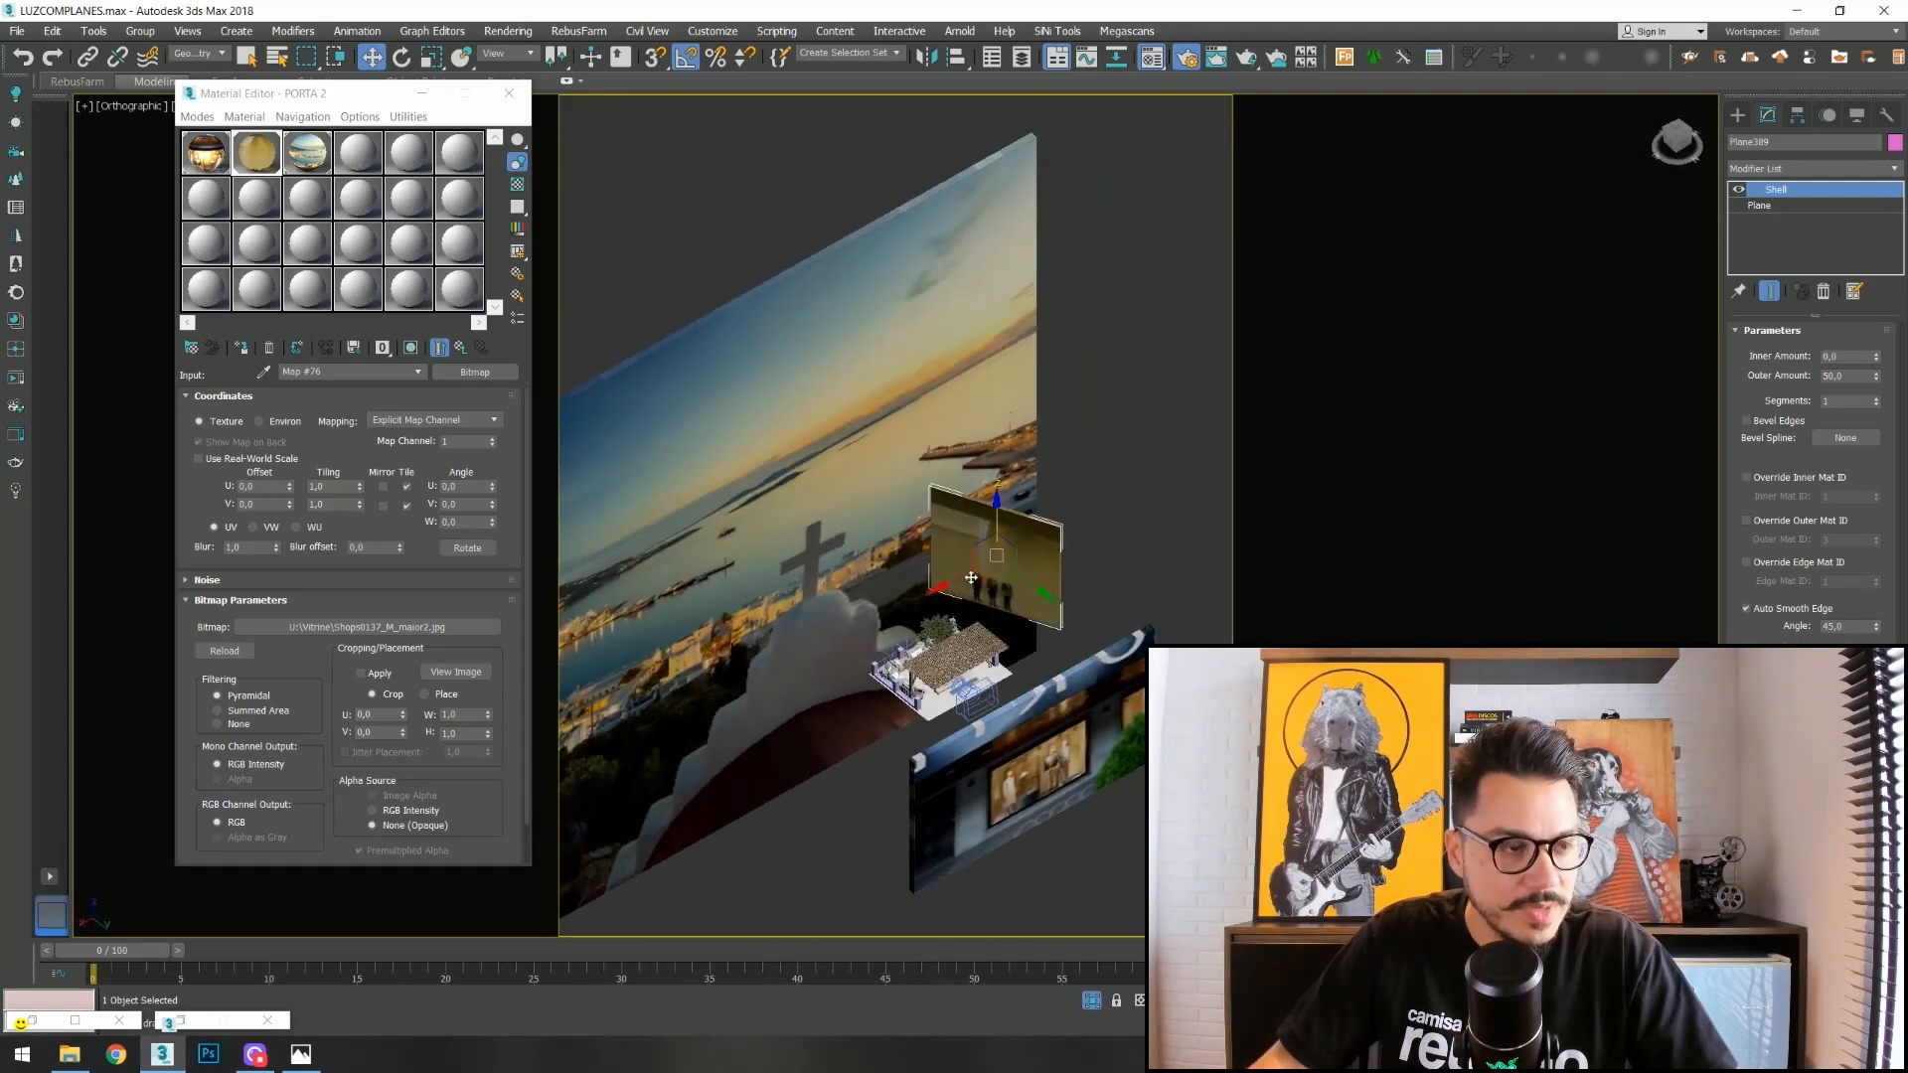
pyautogui.press('c')
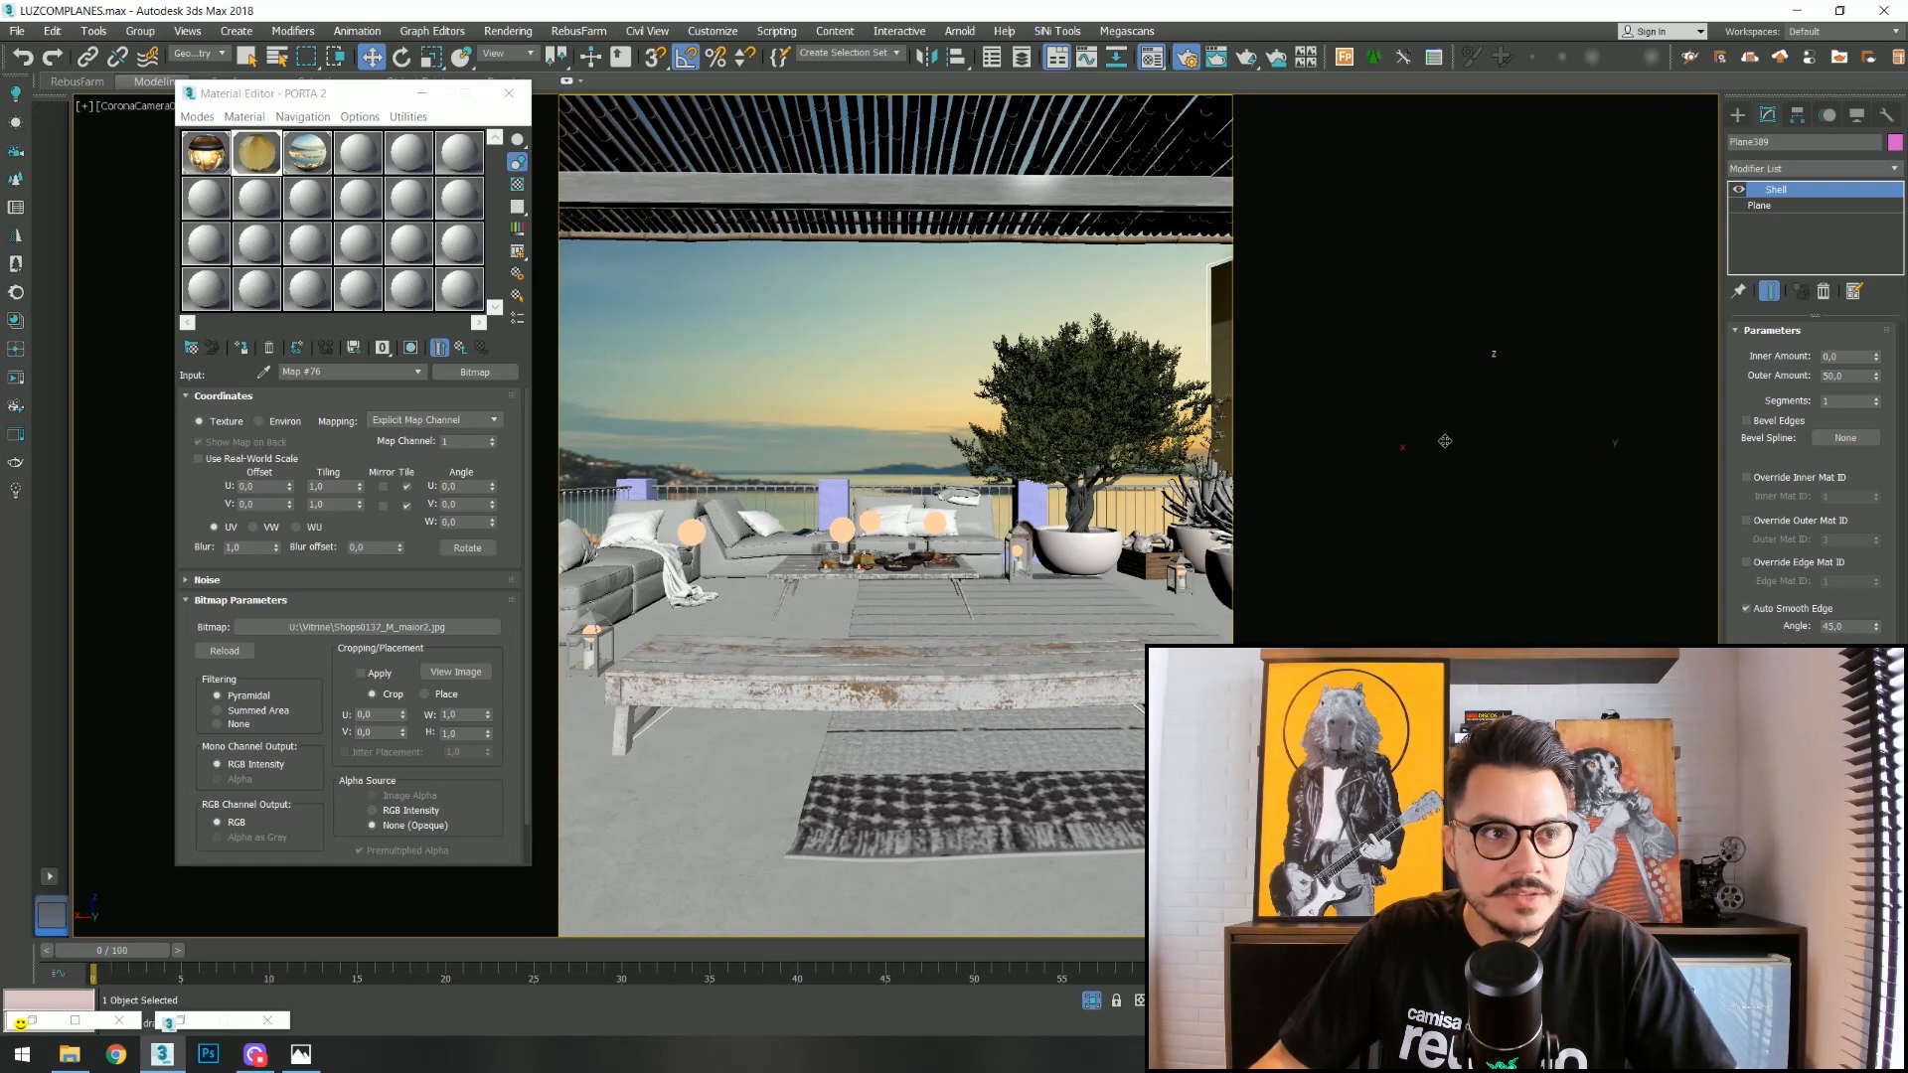
pyautogui.press('t')
pyautogui.moveTo(998, 438)
pyautogui.mouseDown()
pyautogui.moveTo(944, 487)
pyautogui.moveTo(965, 457)
pyautogui.mouseUp()
pyautogui.press('c')
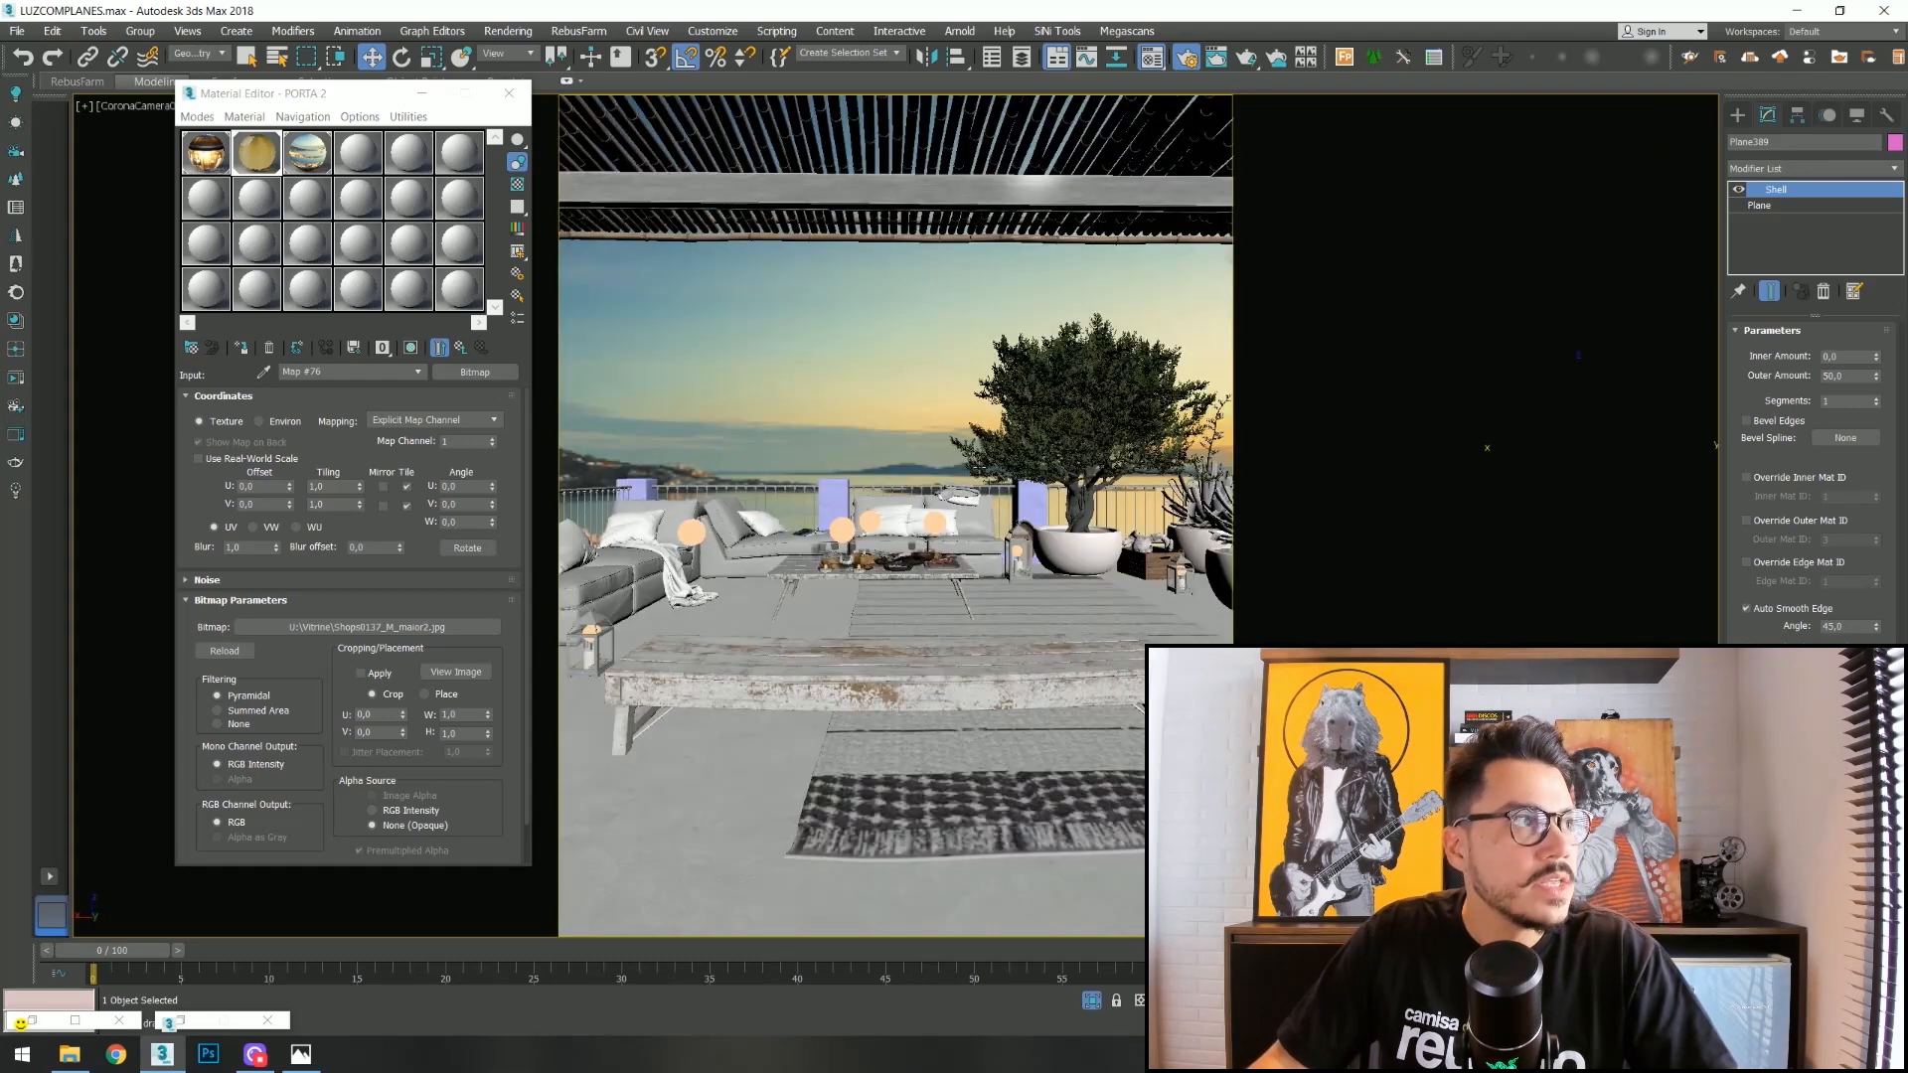
# Bring back the Corona frame buffer and start an interactive render of the camera view.
pyautogui.click(47, 1025)
pyautogui.click(1454, 124)
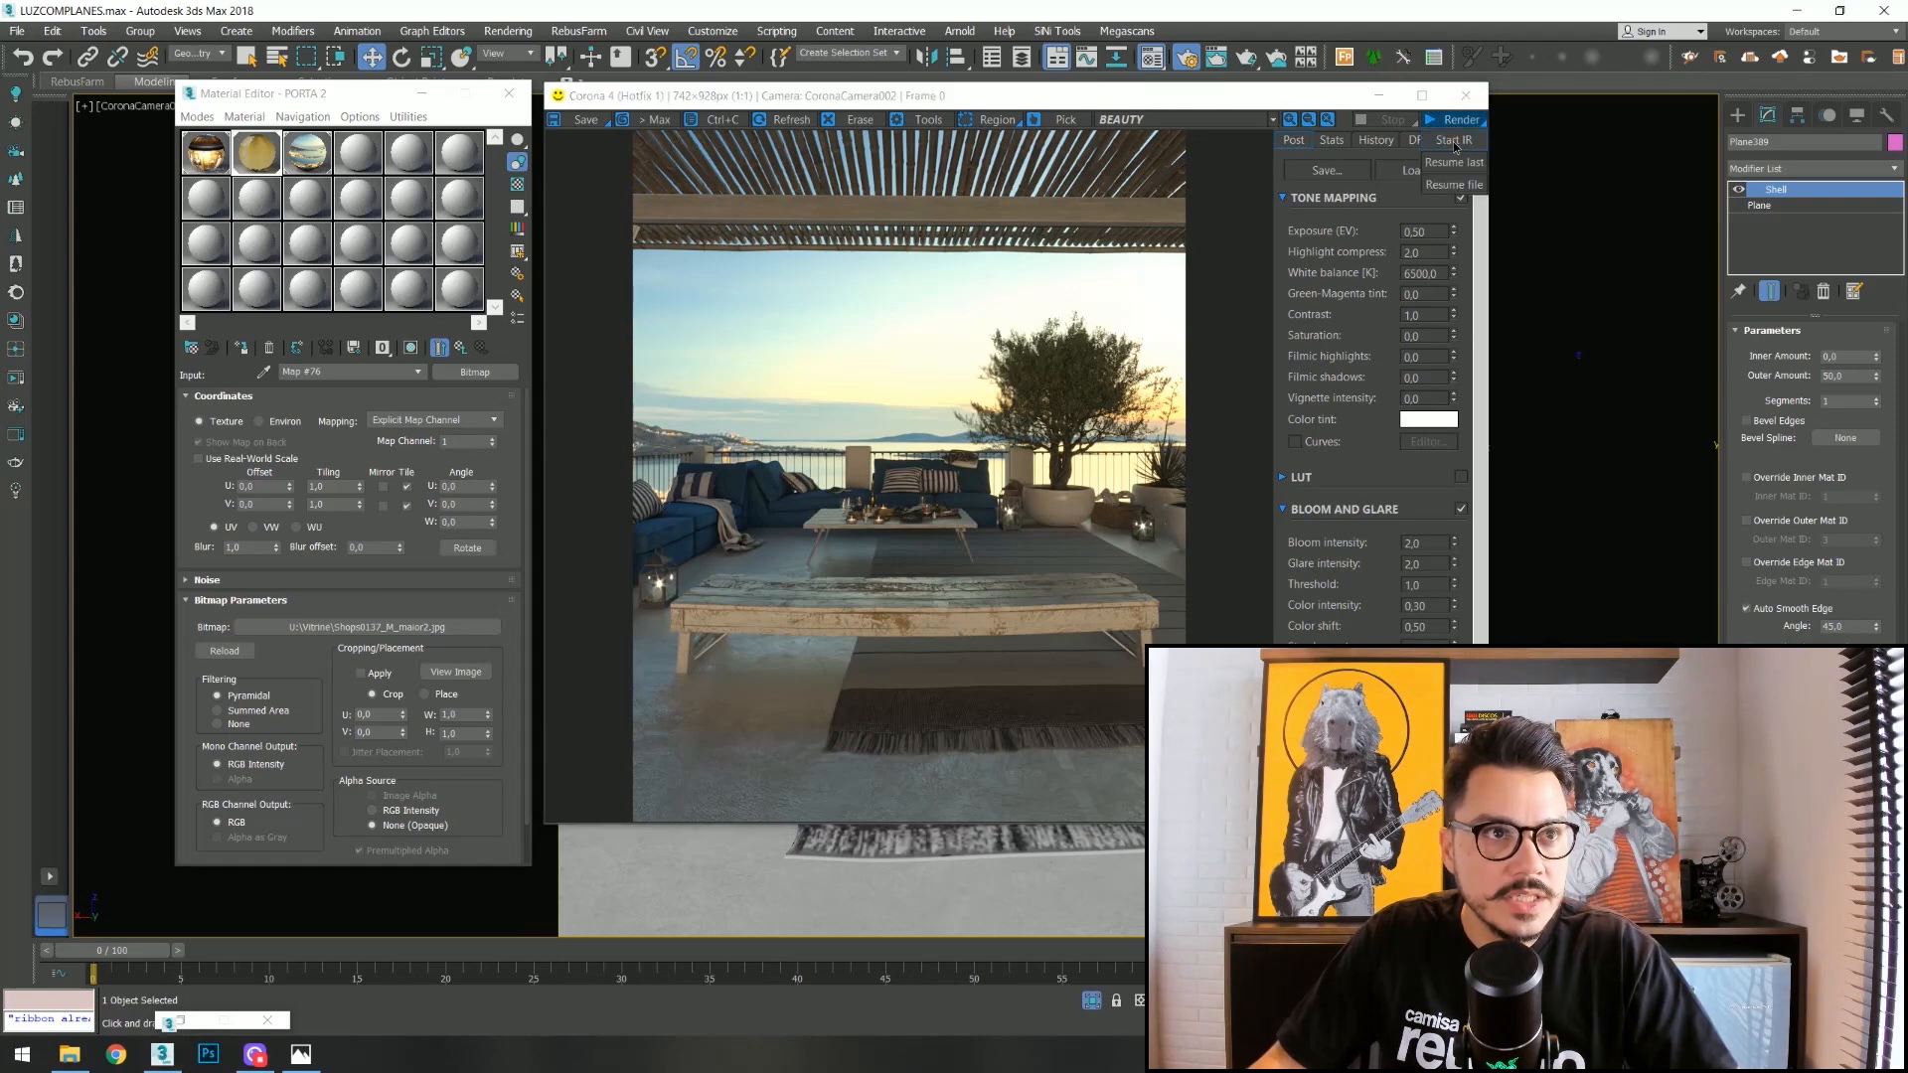
pyautogui.click(1454, 145)
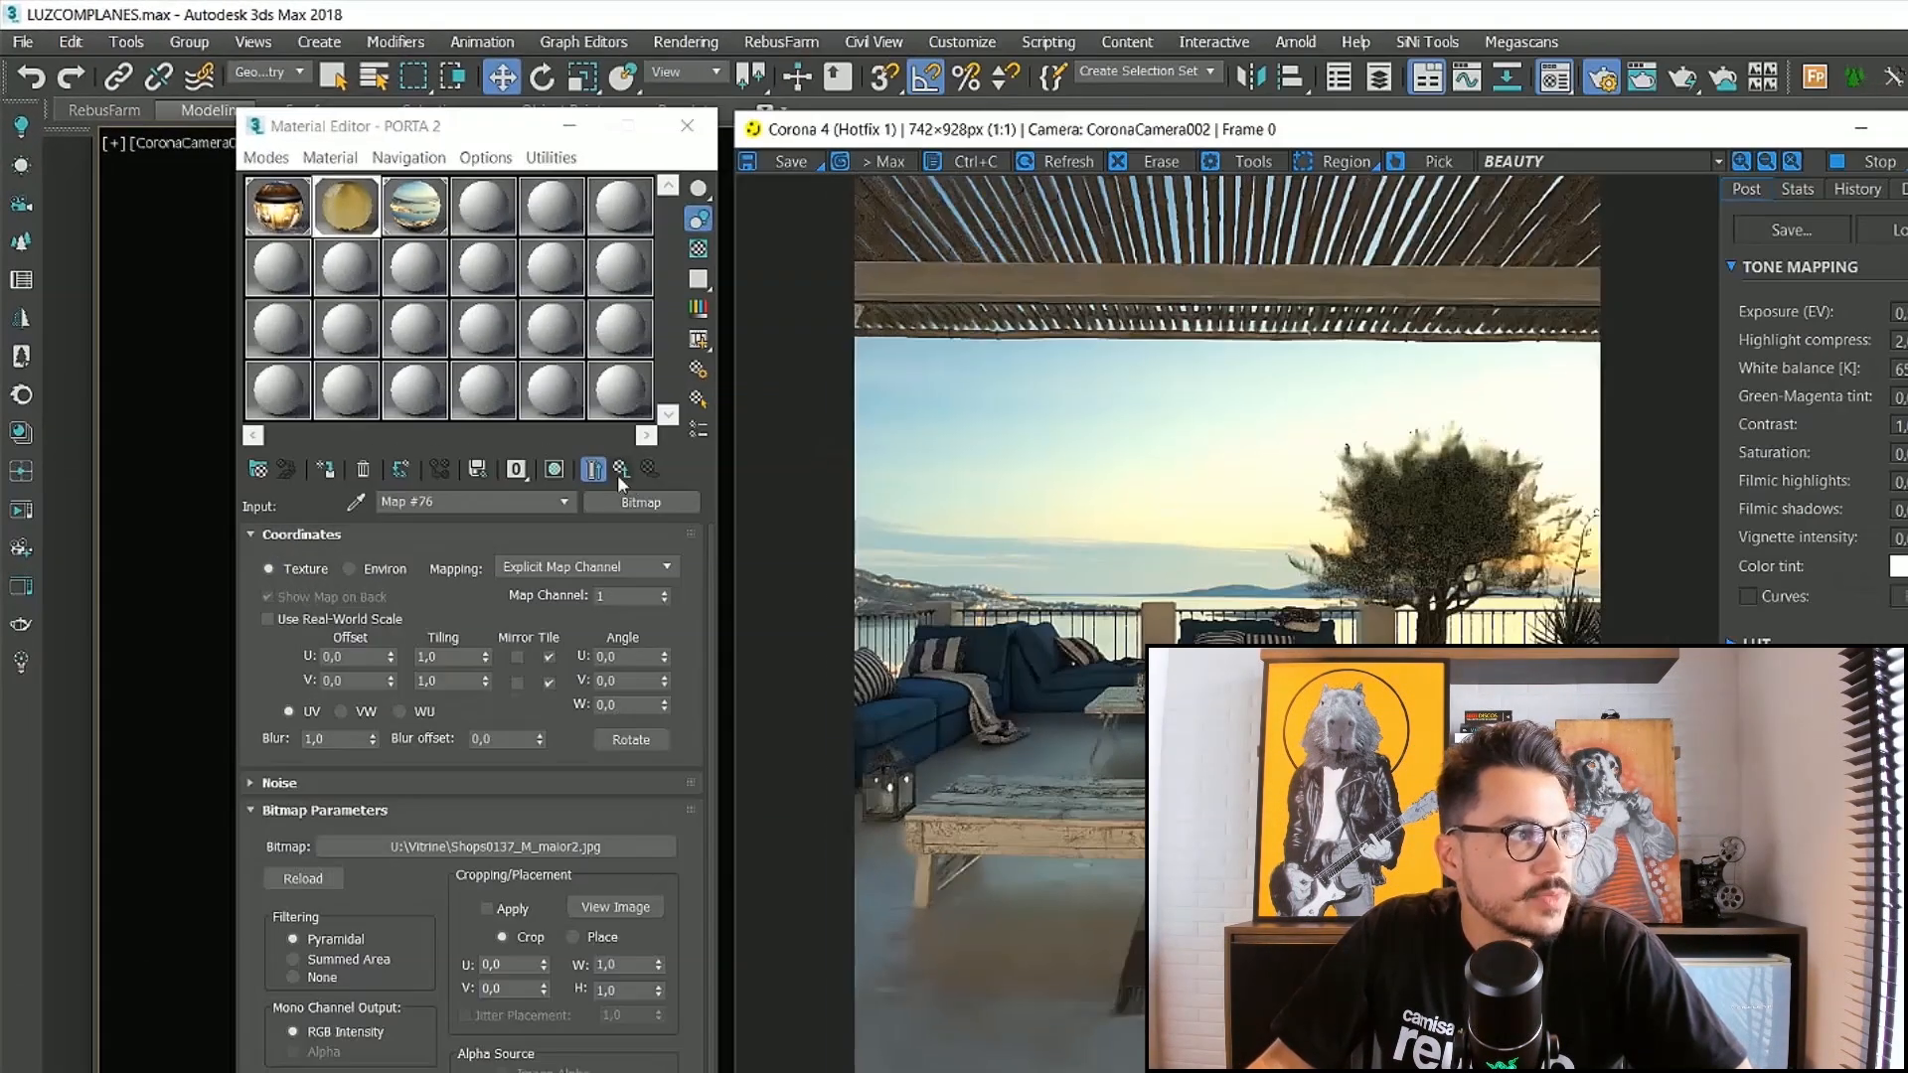
# Return to the top level of the PORTA 2 light material and set its intensity to 5.
pyautogui.click(622, 469)
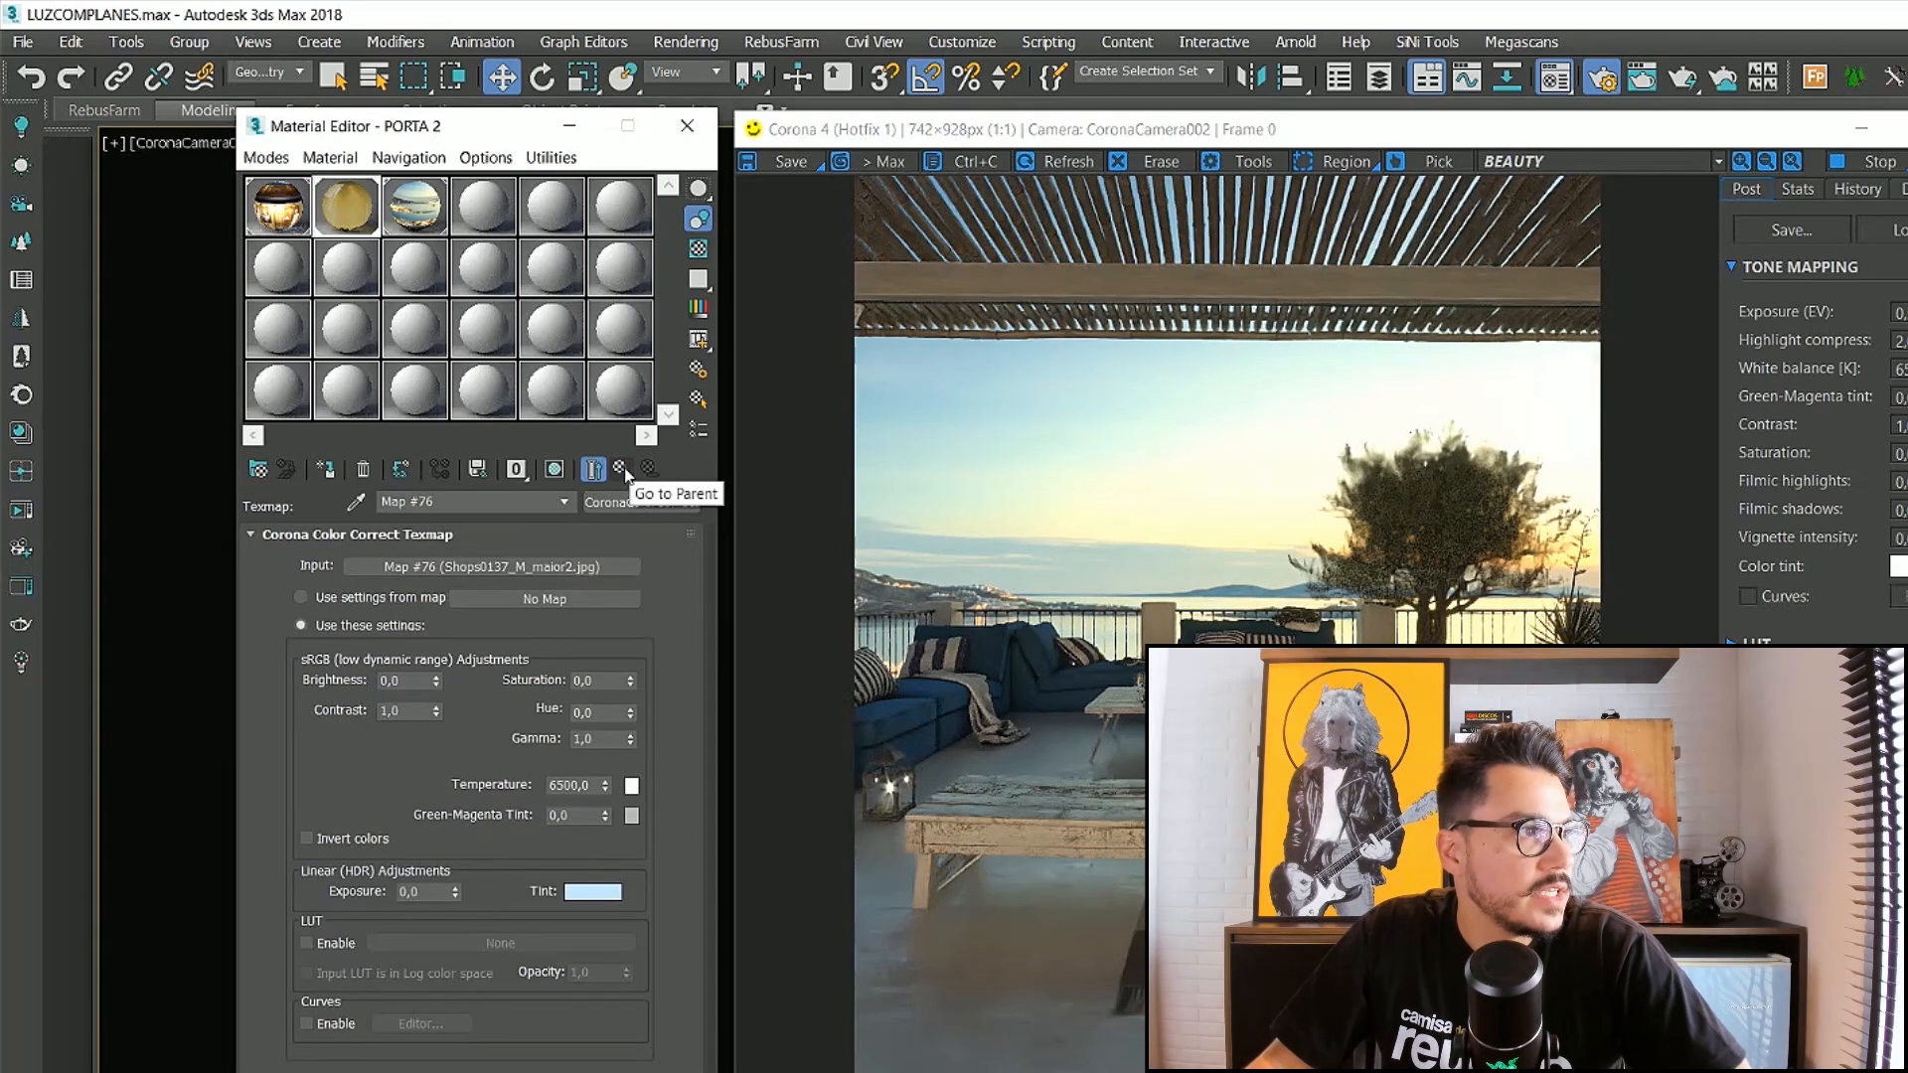
pyautogui.click(622, 469)
pyautogui.doubleClick(622, 575)
pyautogui.write('5')
pyautogui.press('Return')
pyautogui.click(547, 607)
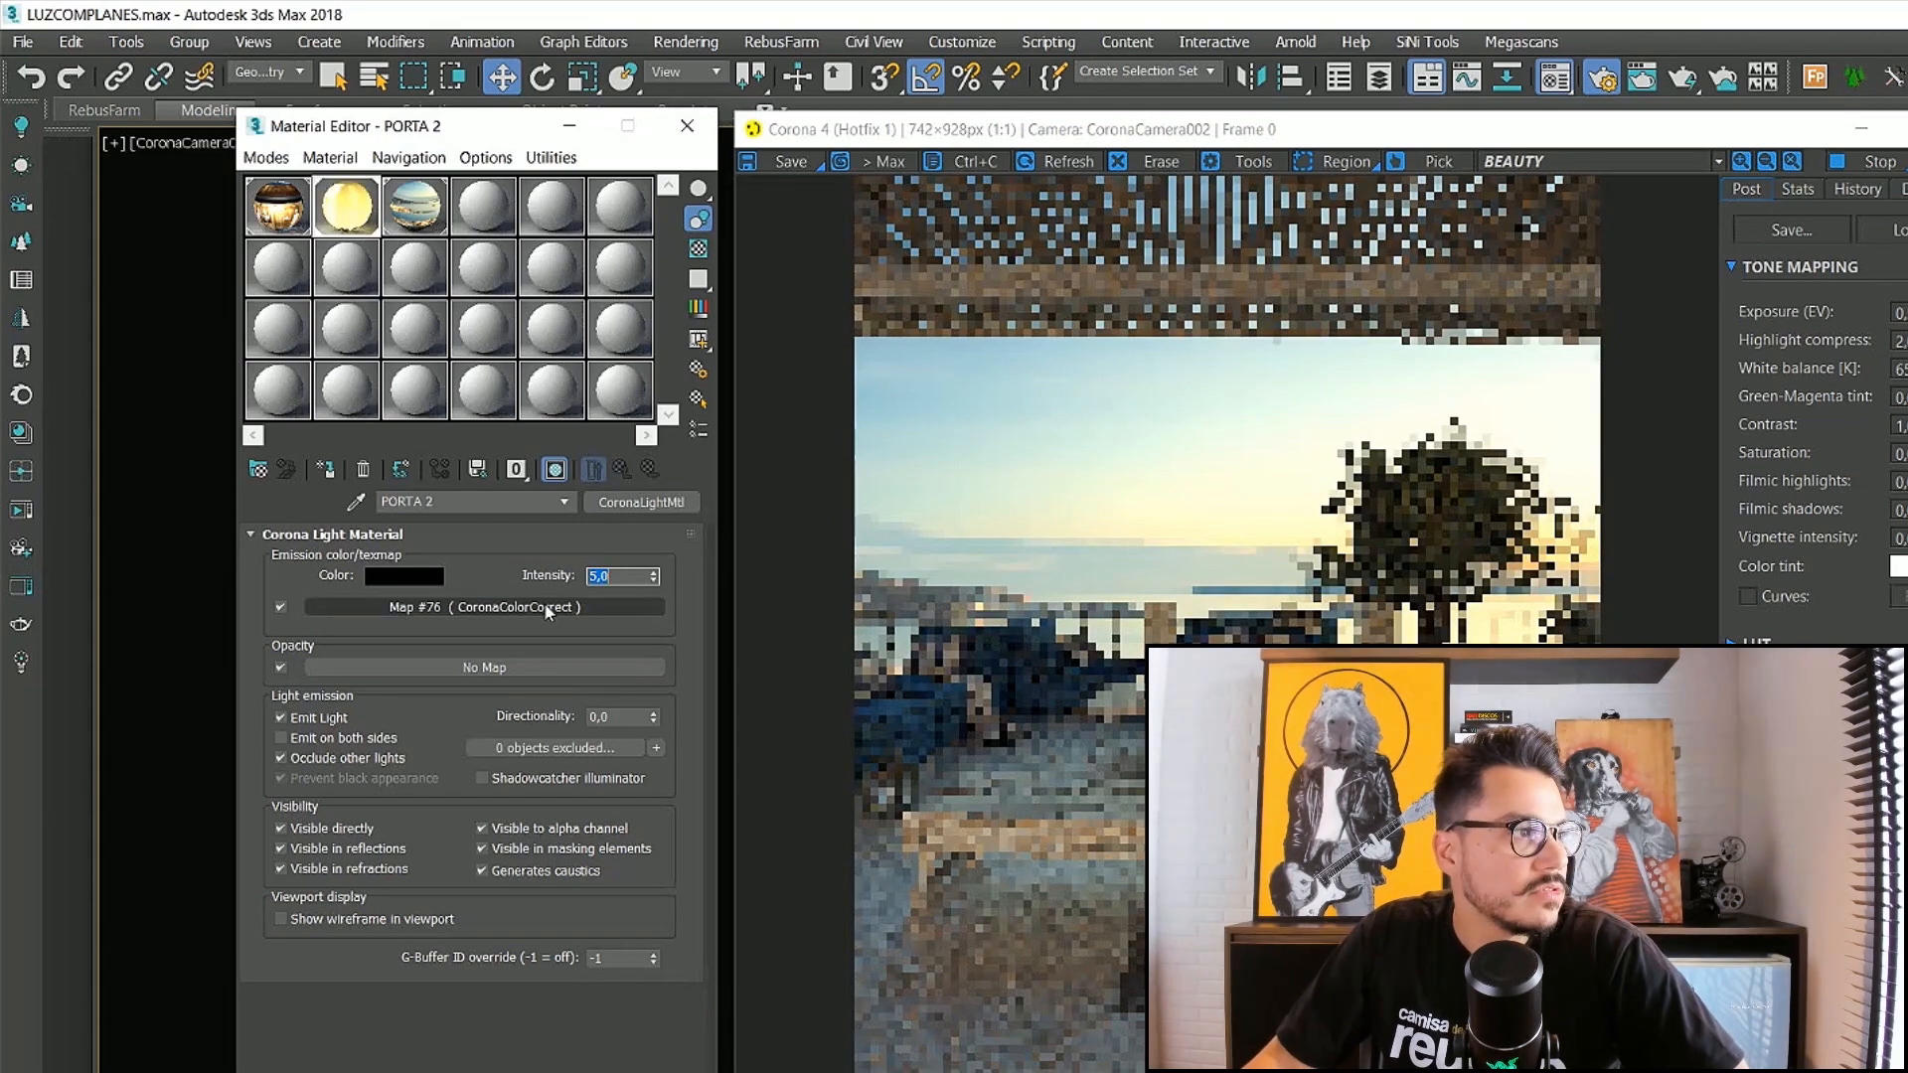
pyautogui.doubleClick(601, 739)
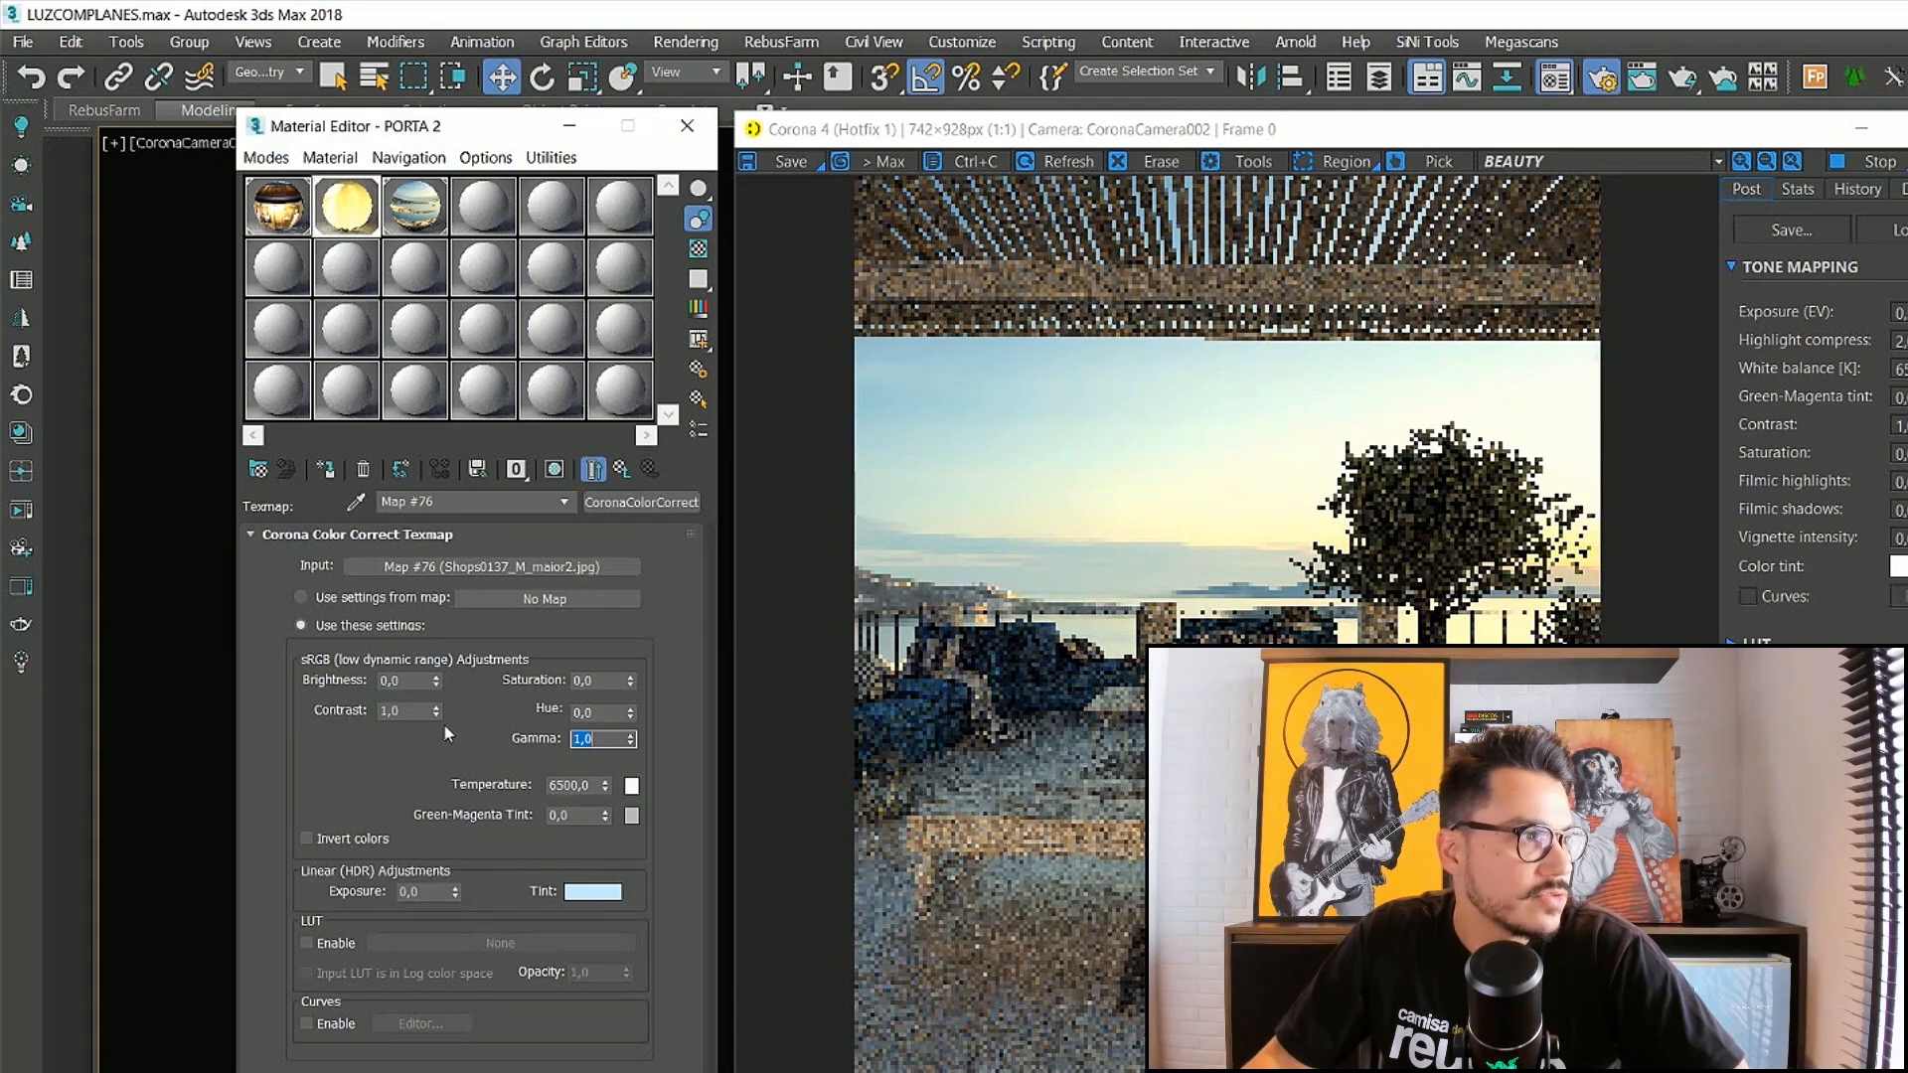
pyautogui.click(570, 568)
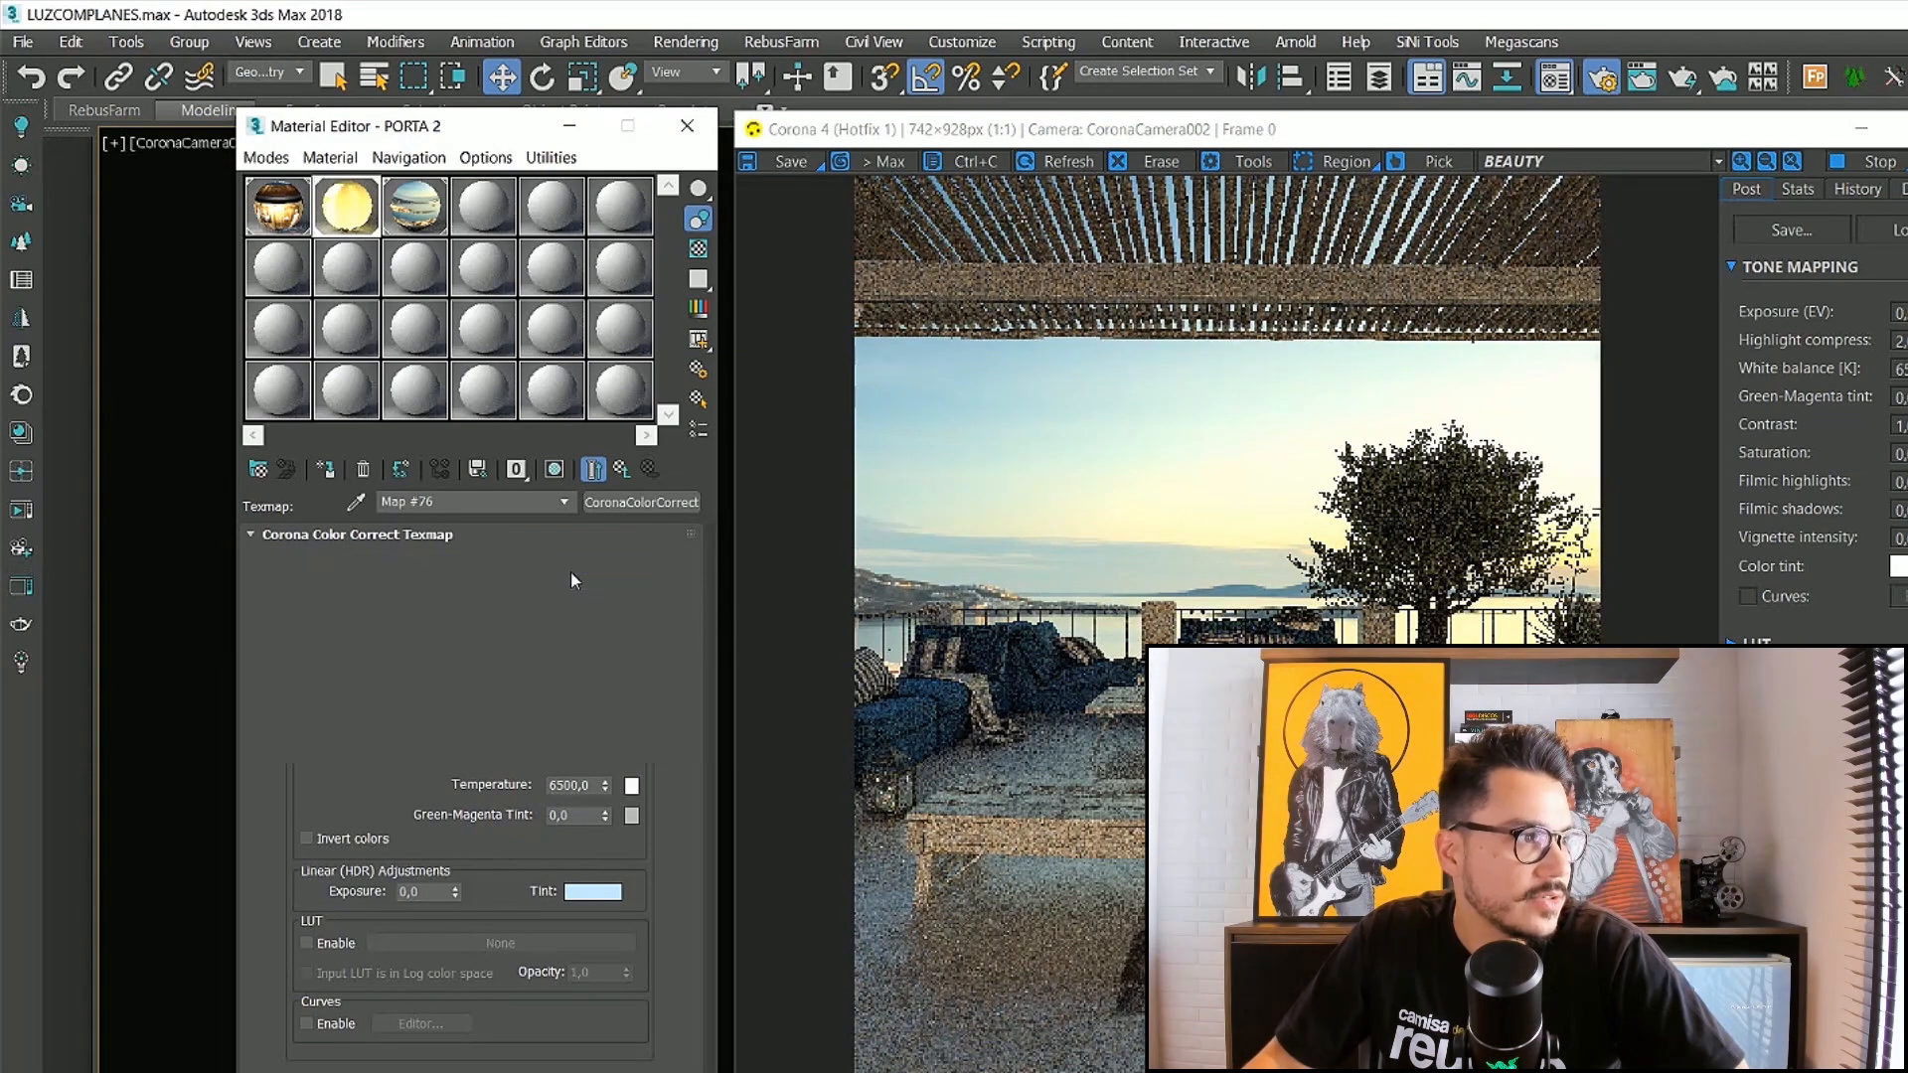
pyautogui.click(621, 469)
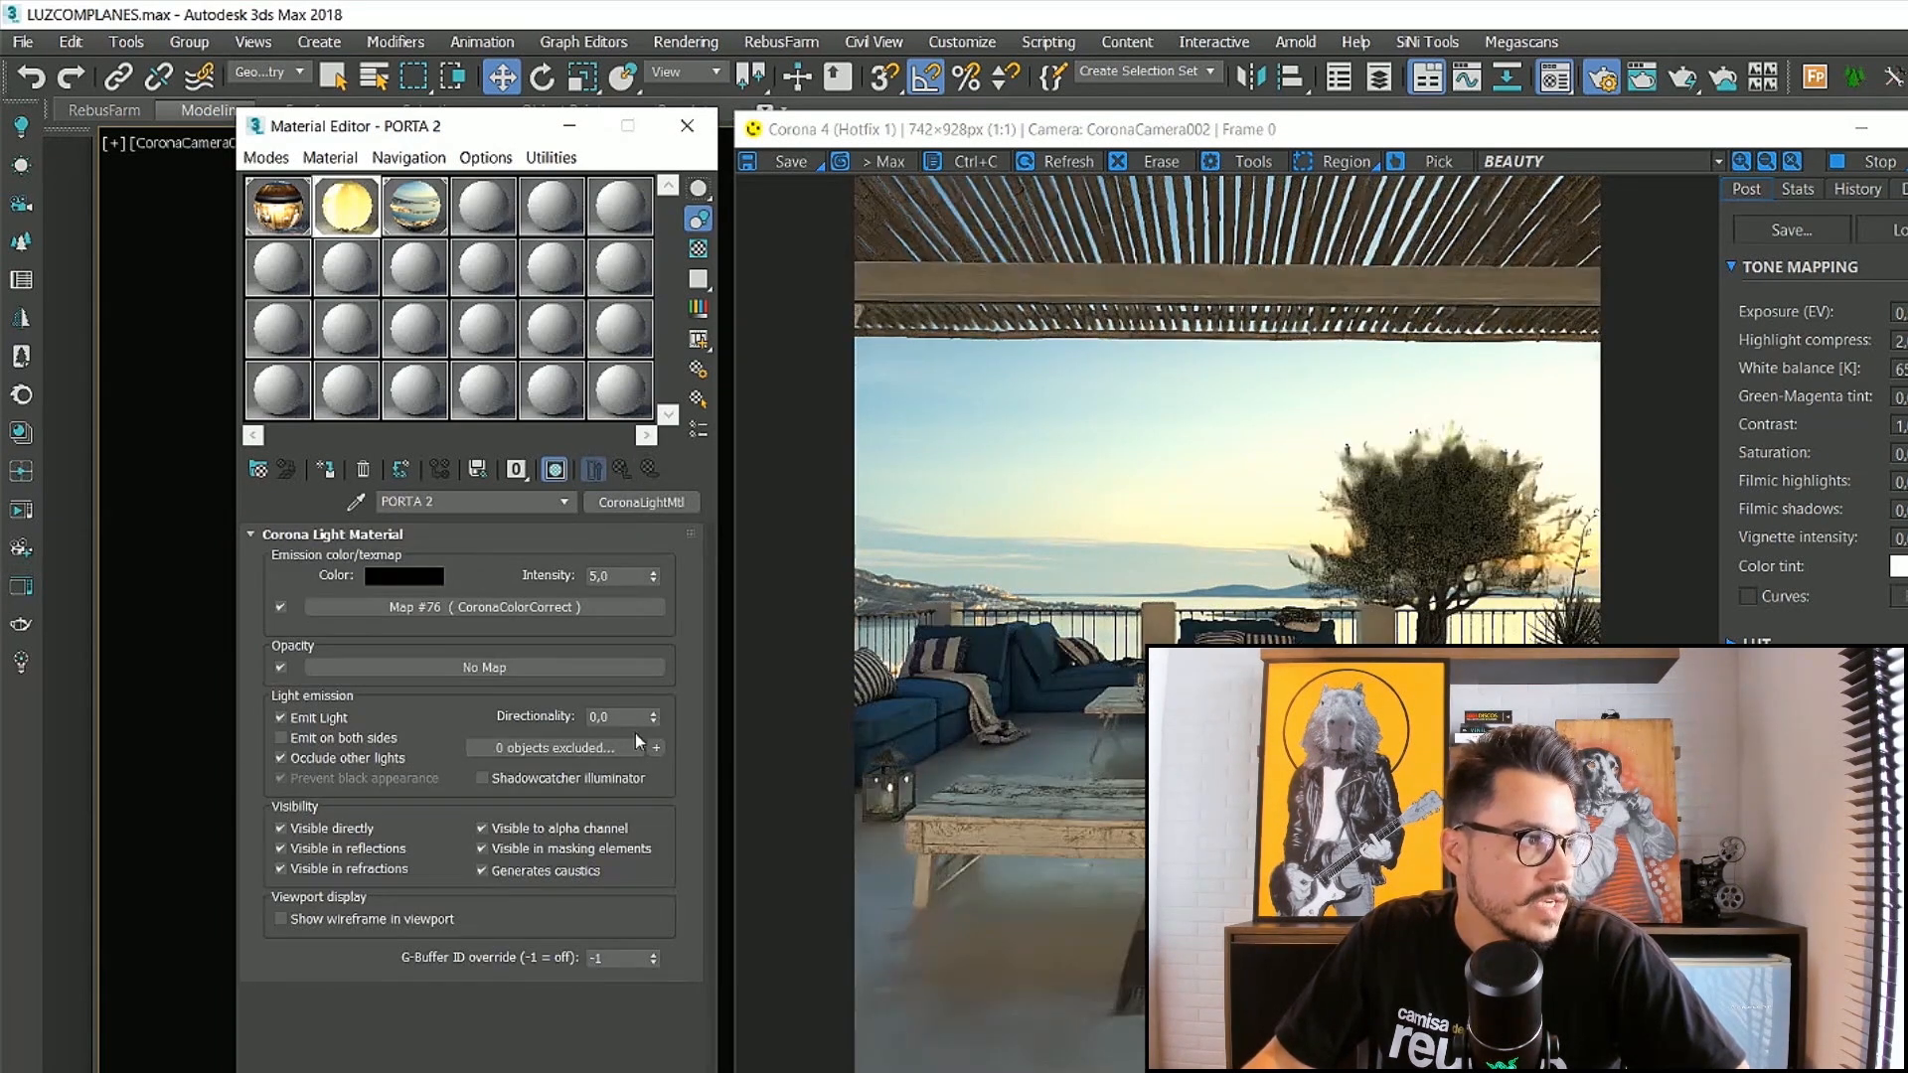
# Set the PORTA 2 light material's directionality to 0.6 and inspect the light on the floor near the lanterns in the render.
pyautogui.doubleClick(621, 716)
pyautogui.write(',6')
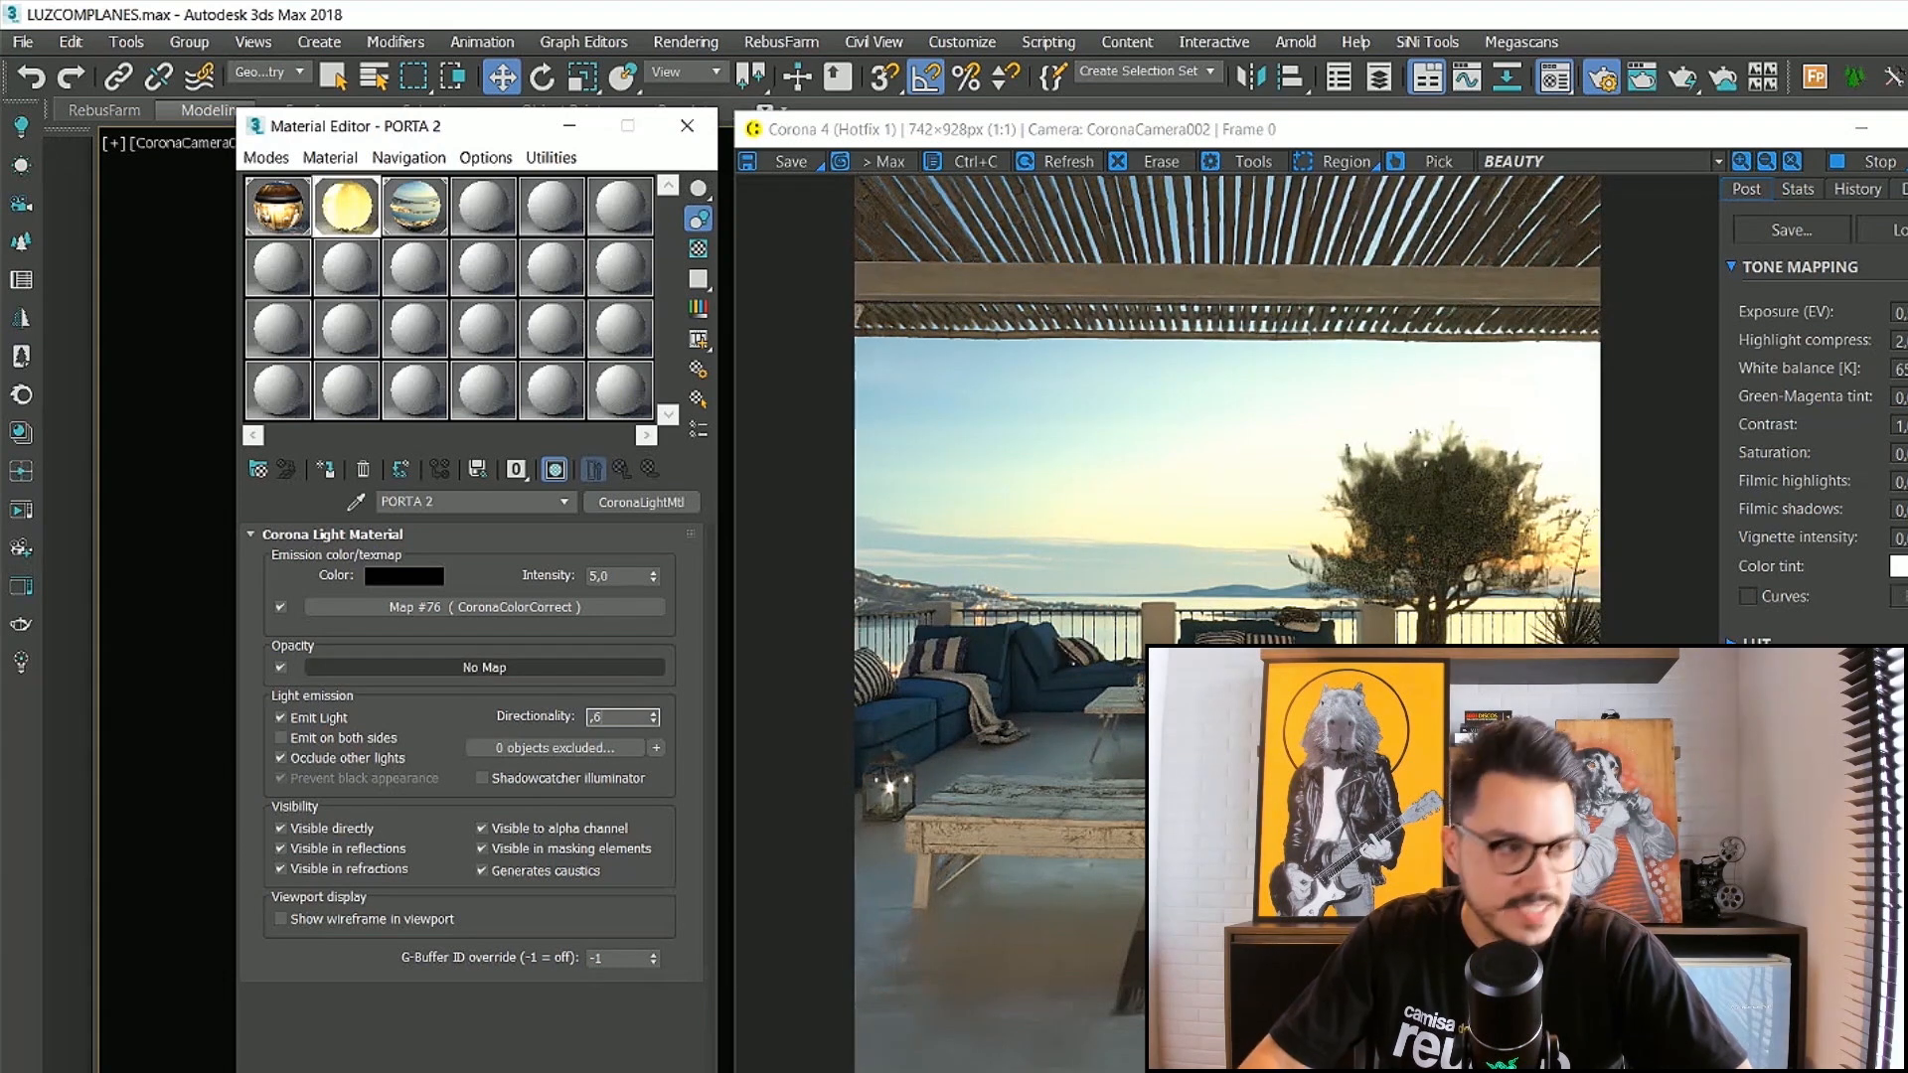
pyautogui.press('Return')
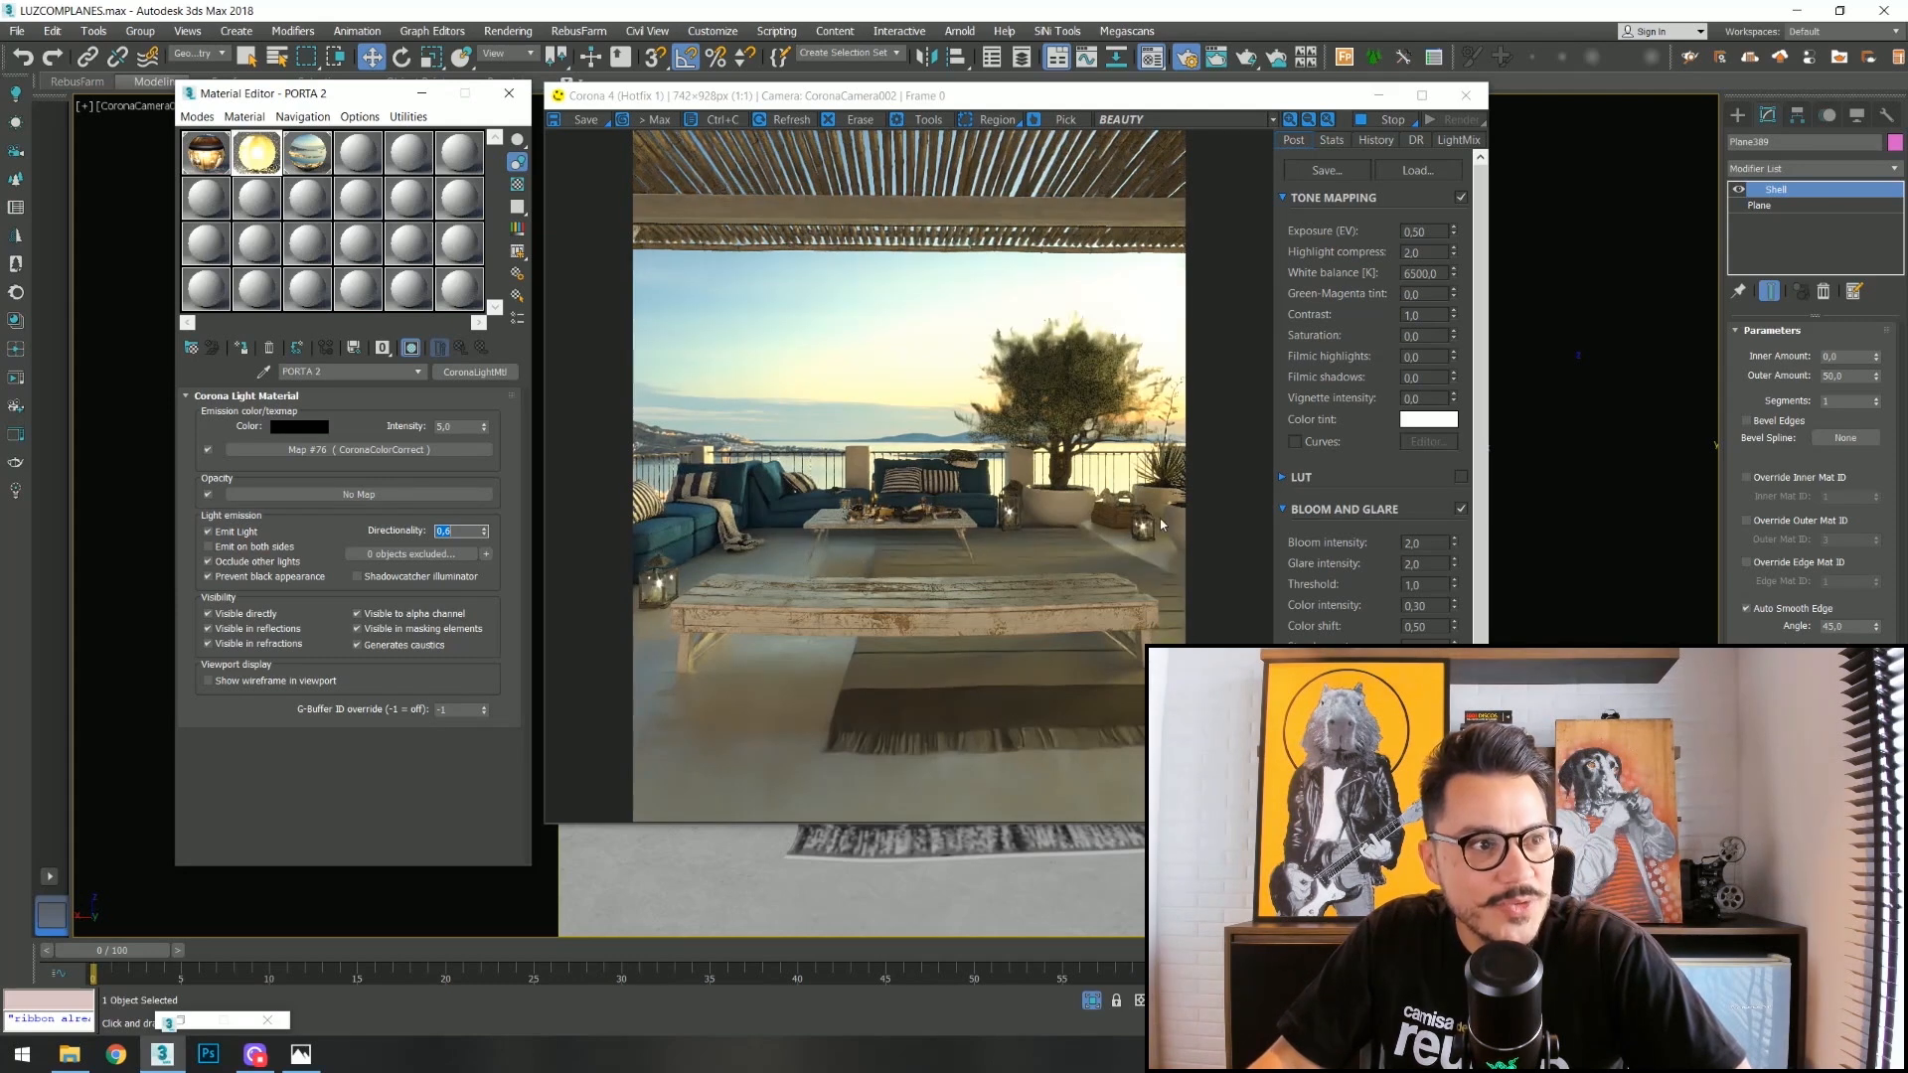
pyautogui.scroll(5, 1099, 550)
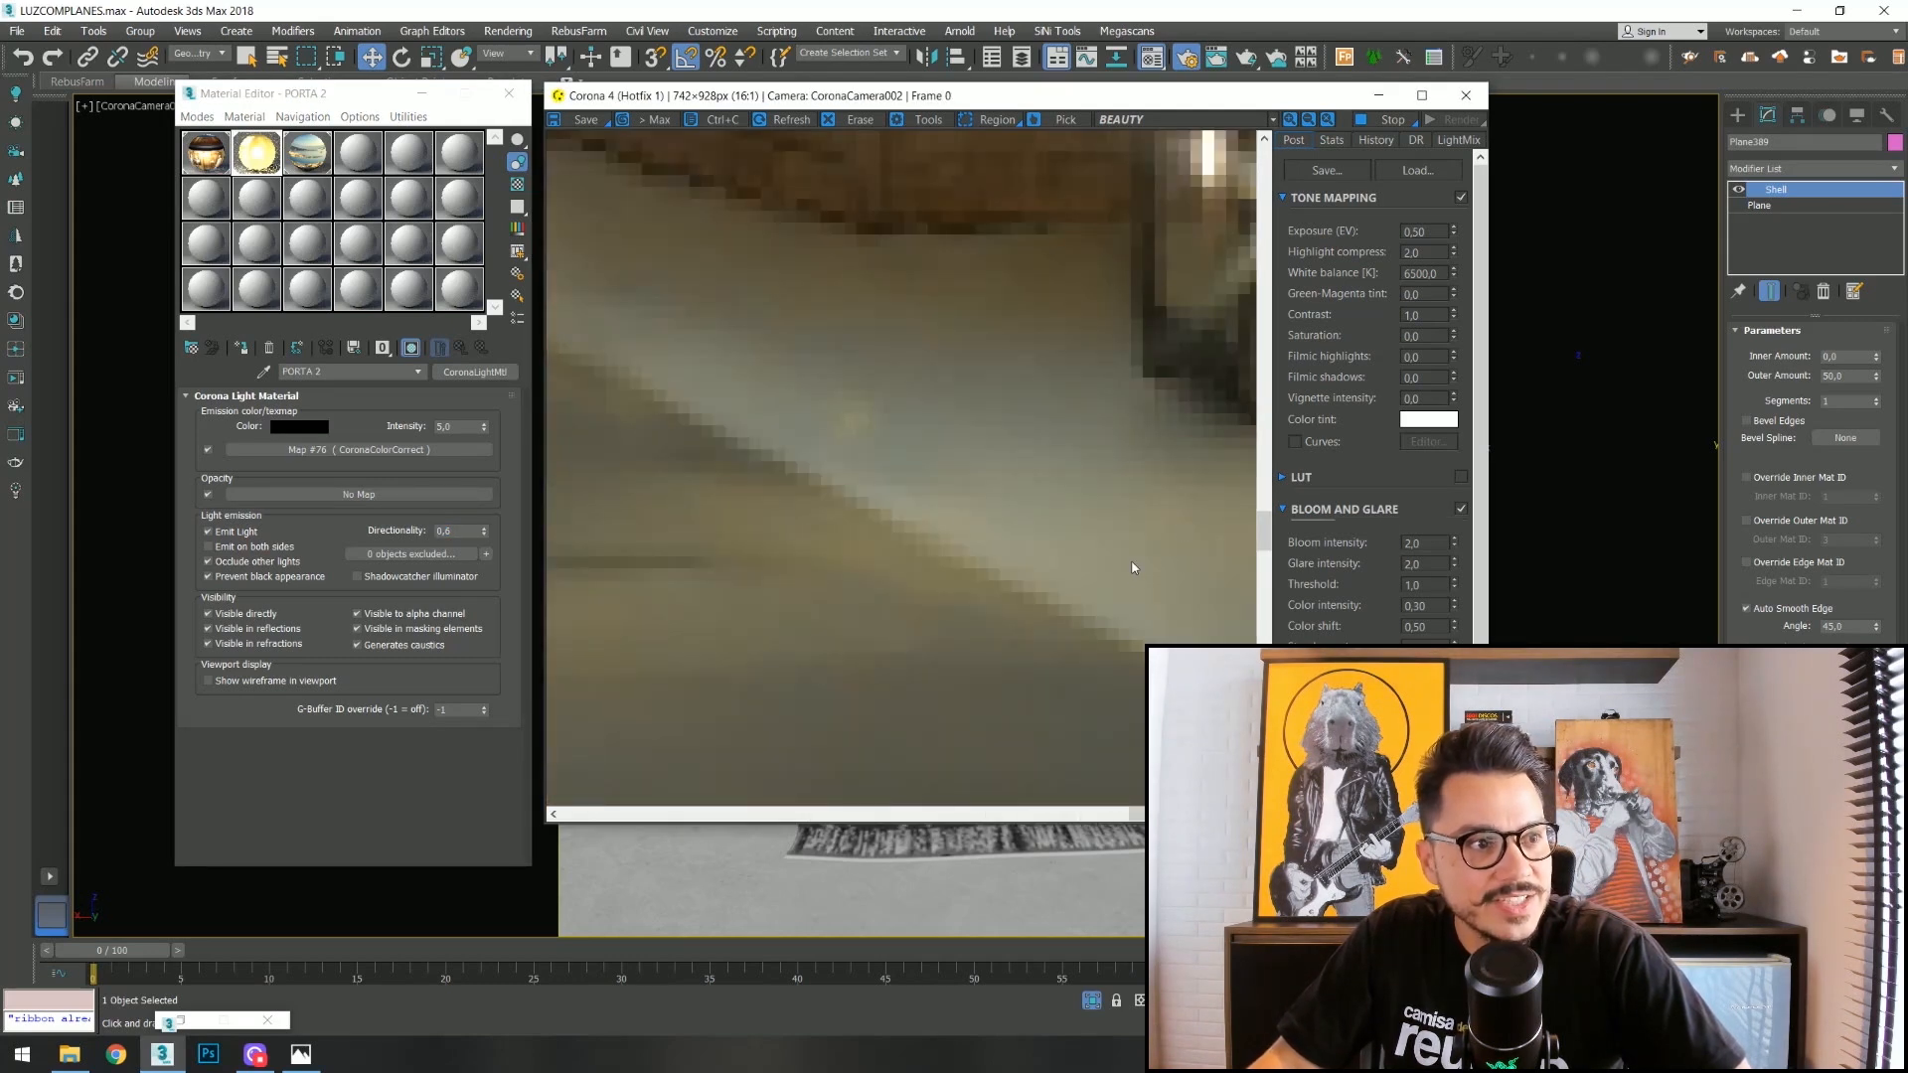
pyautogui.scroll(-5, 888, 634)
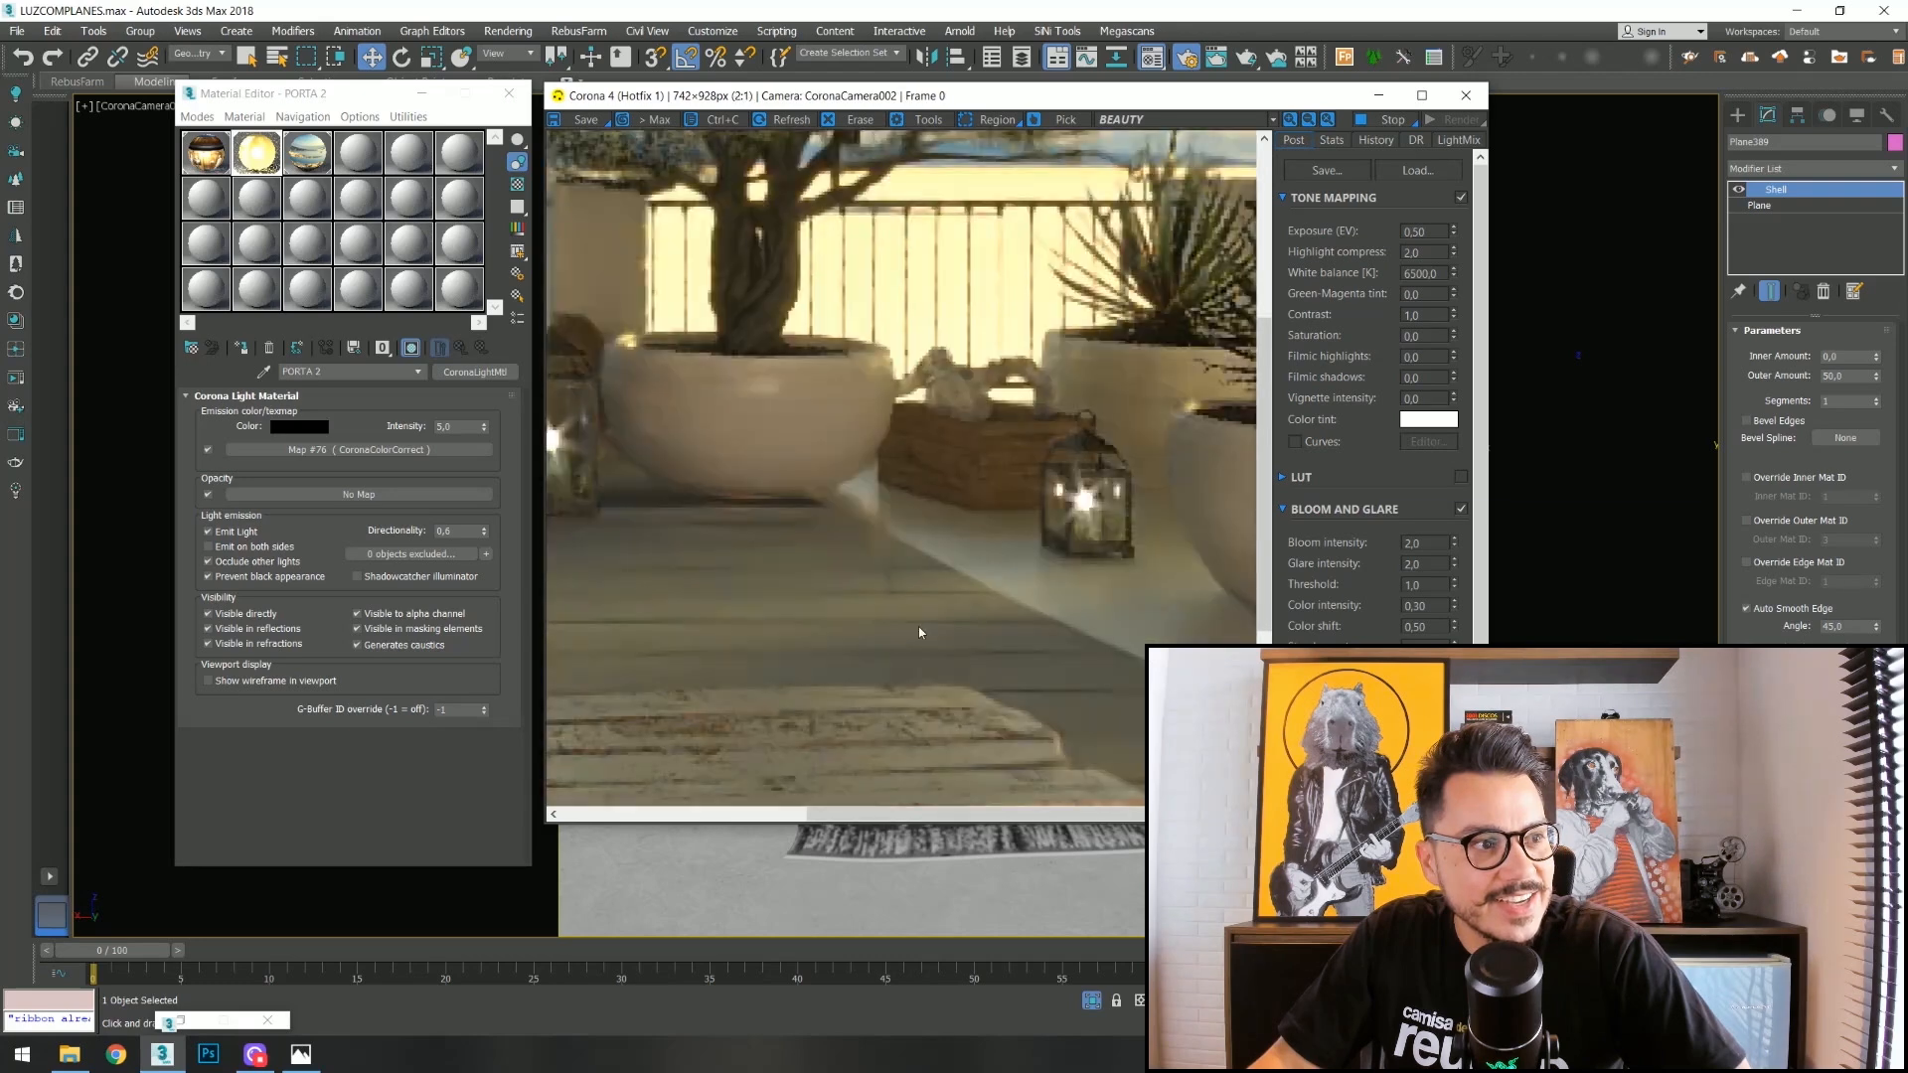
# Try a directionality of 0.8 on the PORTA 2 light material, and return it to 0.6.
pyautogui.moveTo(455, 532); pyautogui.dragTo(388, 515)
pyautogui.write(',8')
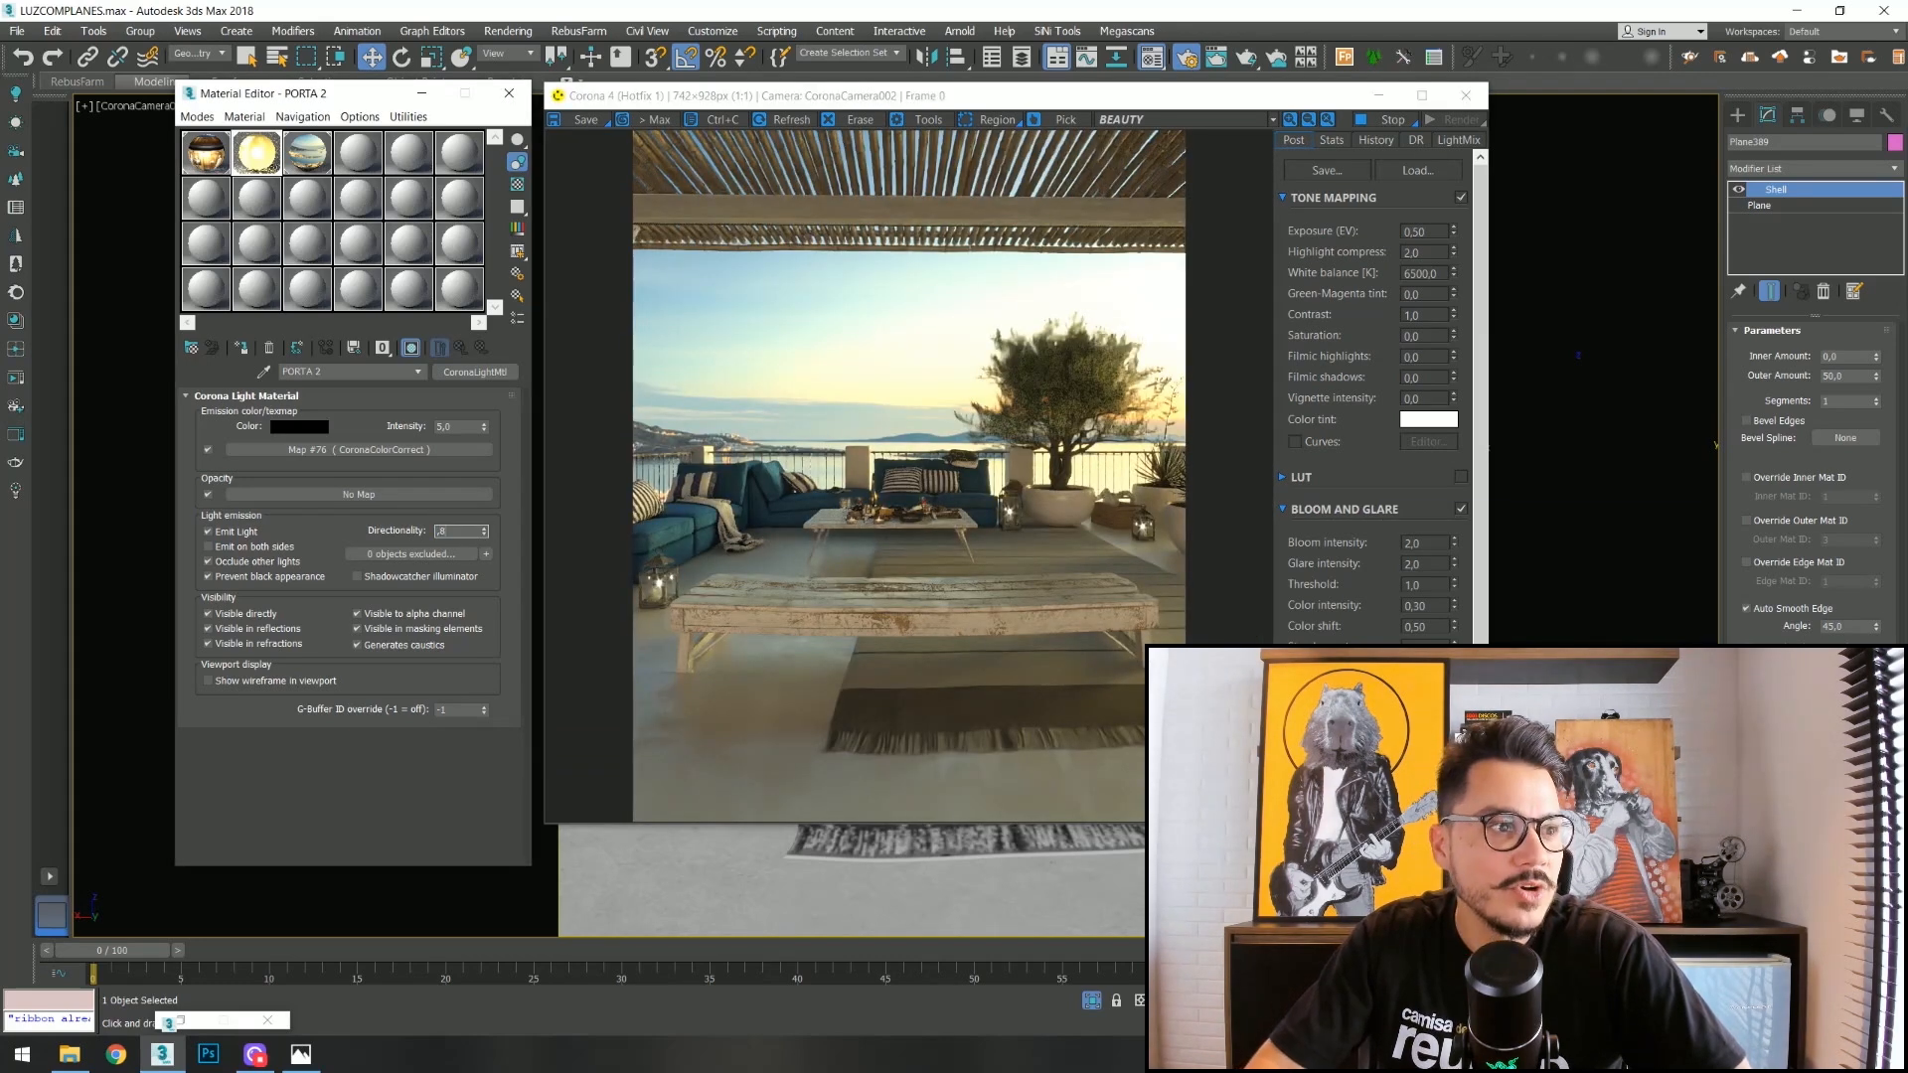
pyautogui.press('Return')
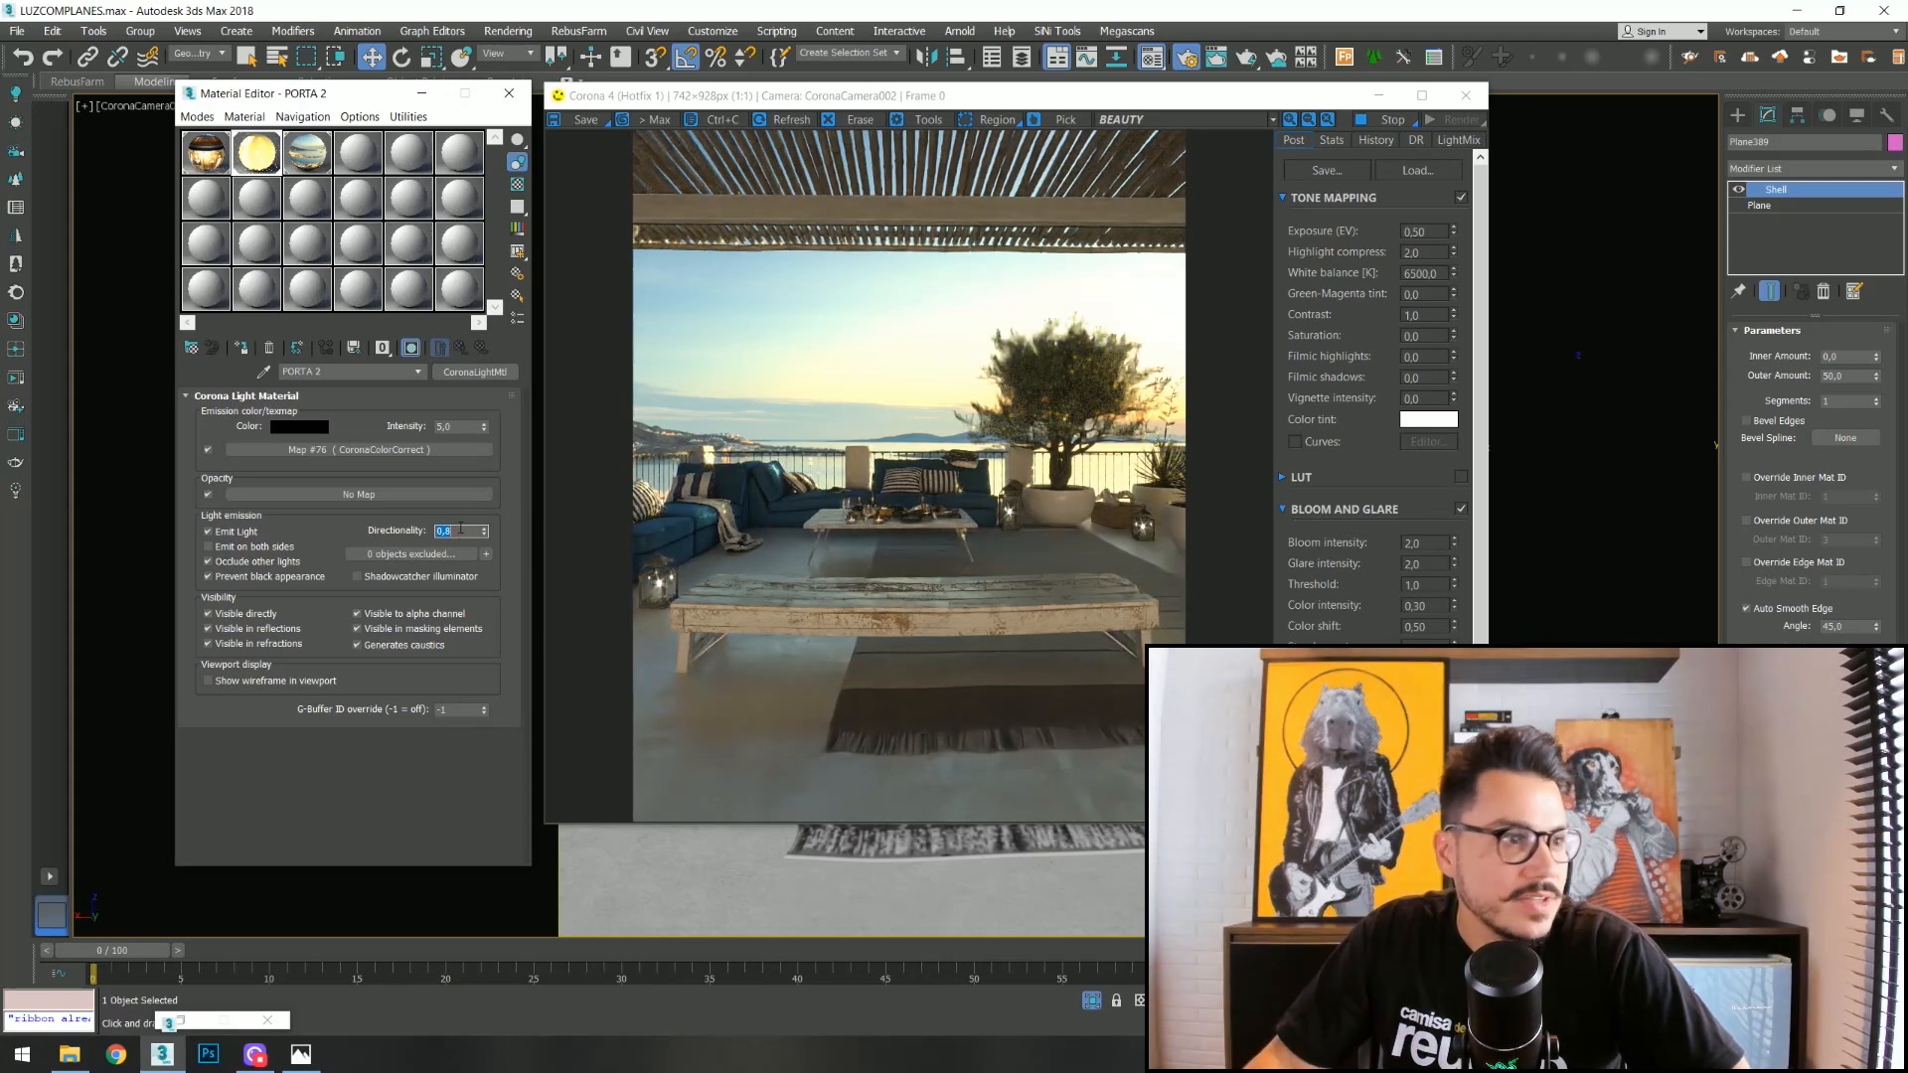
pyautogui.write('6')
pyautogui.press('Return')
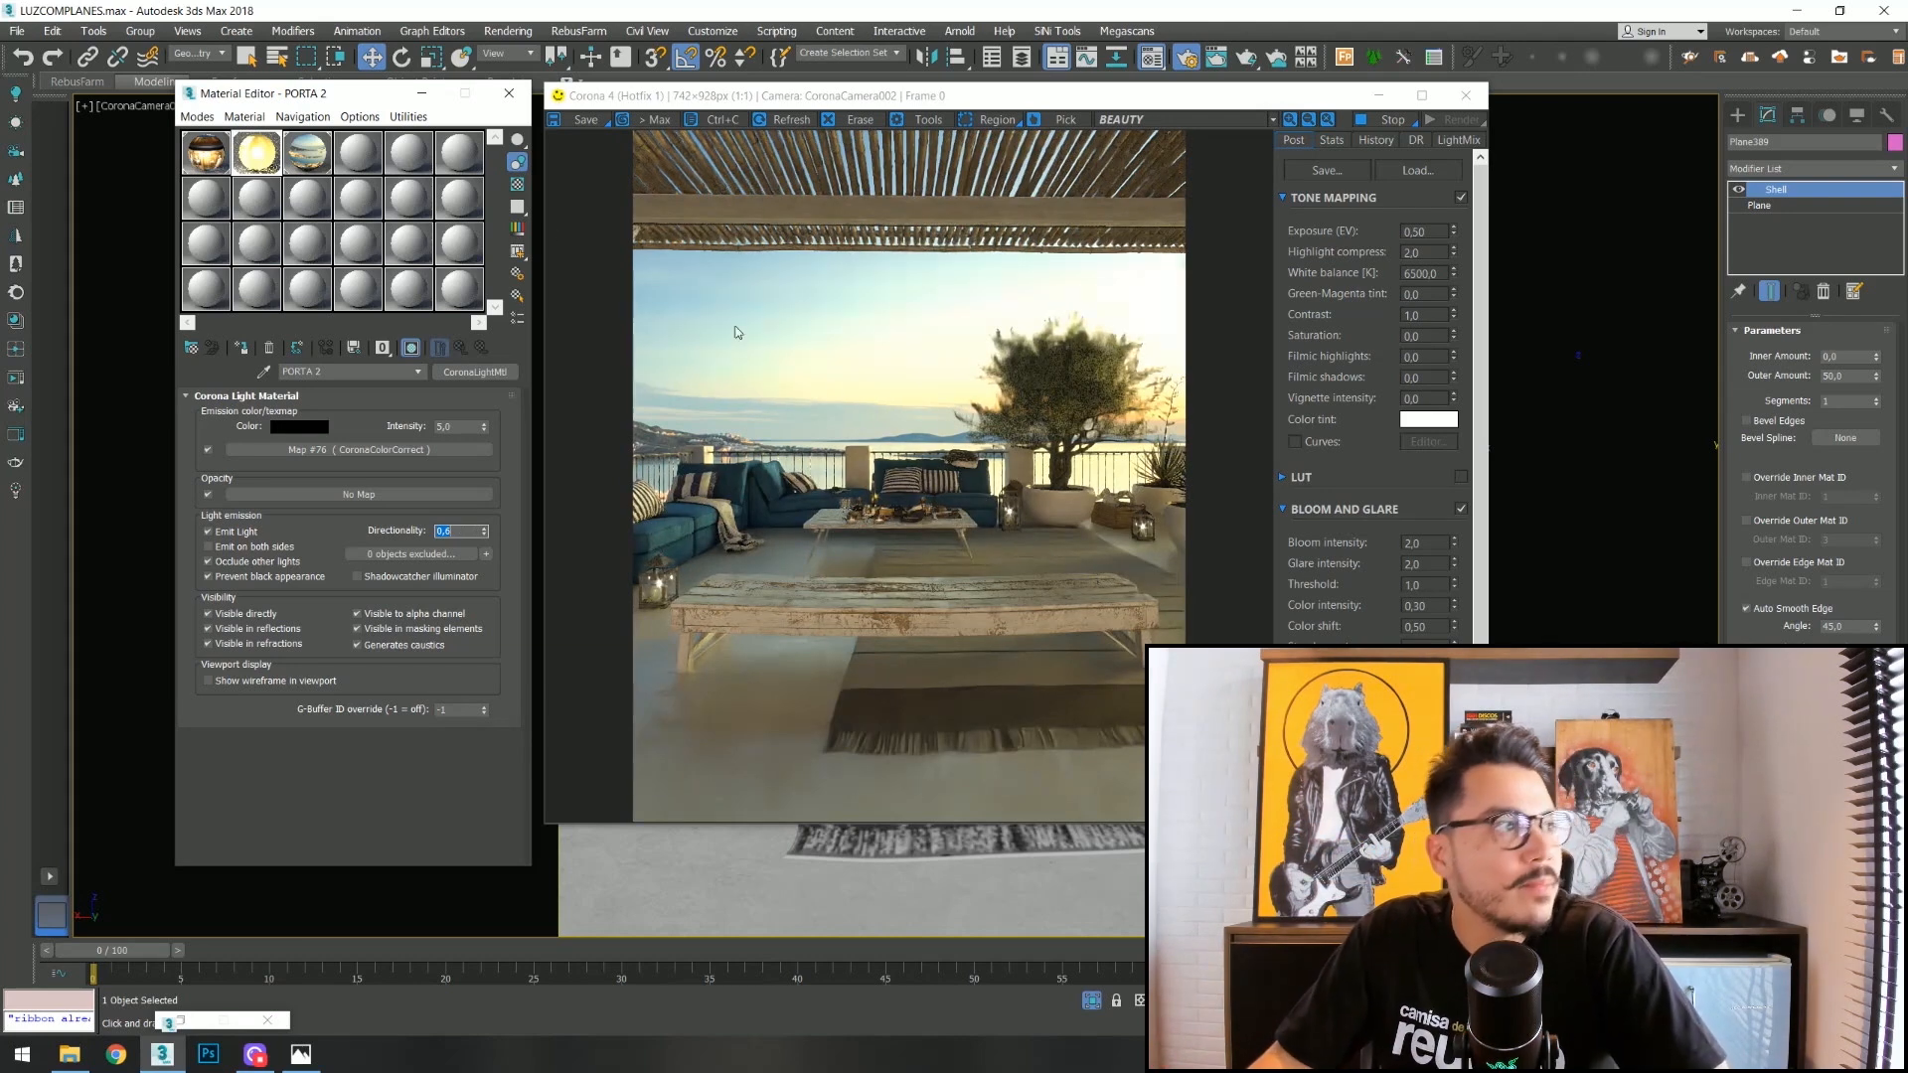
# Set the PORTA light material's intensity to 0.5.
pyautogui.click(205, 166)
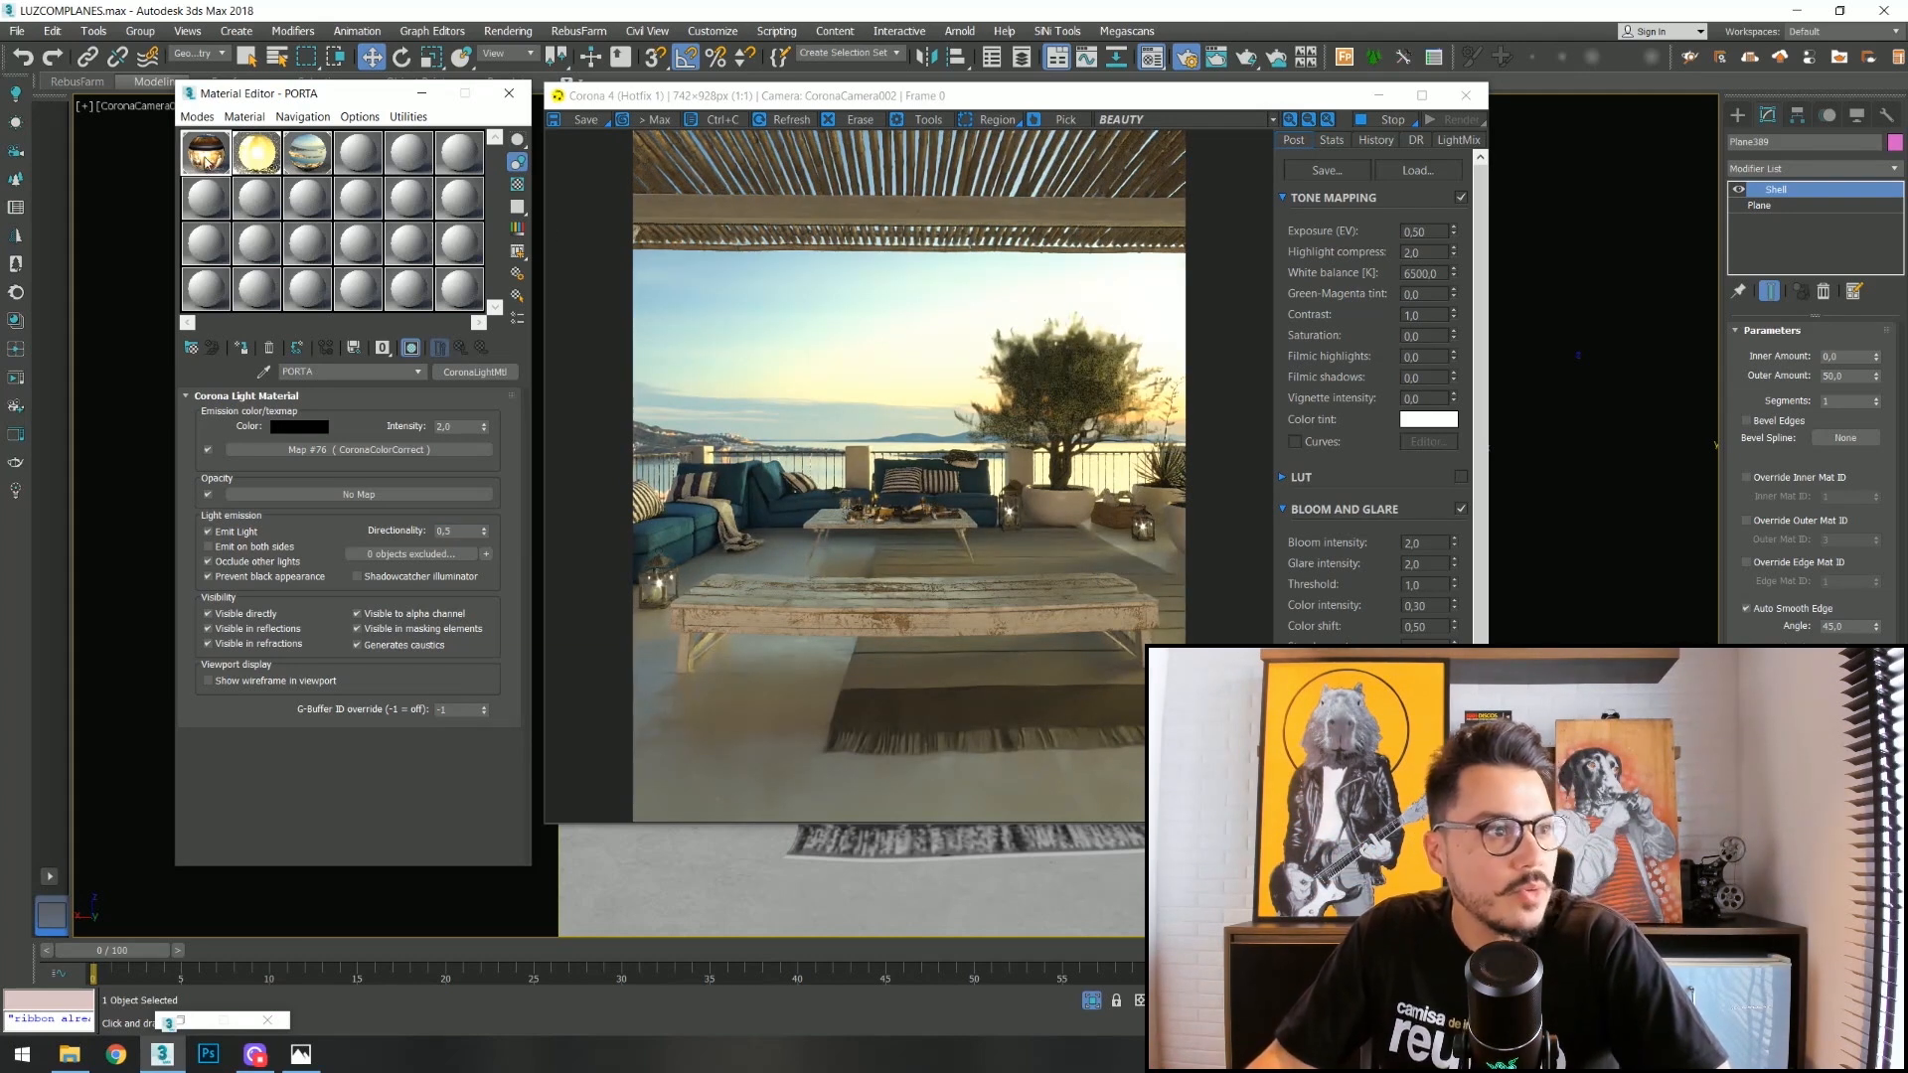
pyautogui.doubleClick(469, 427)
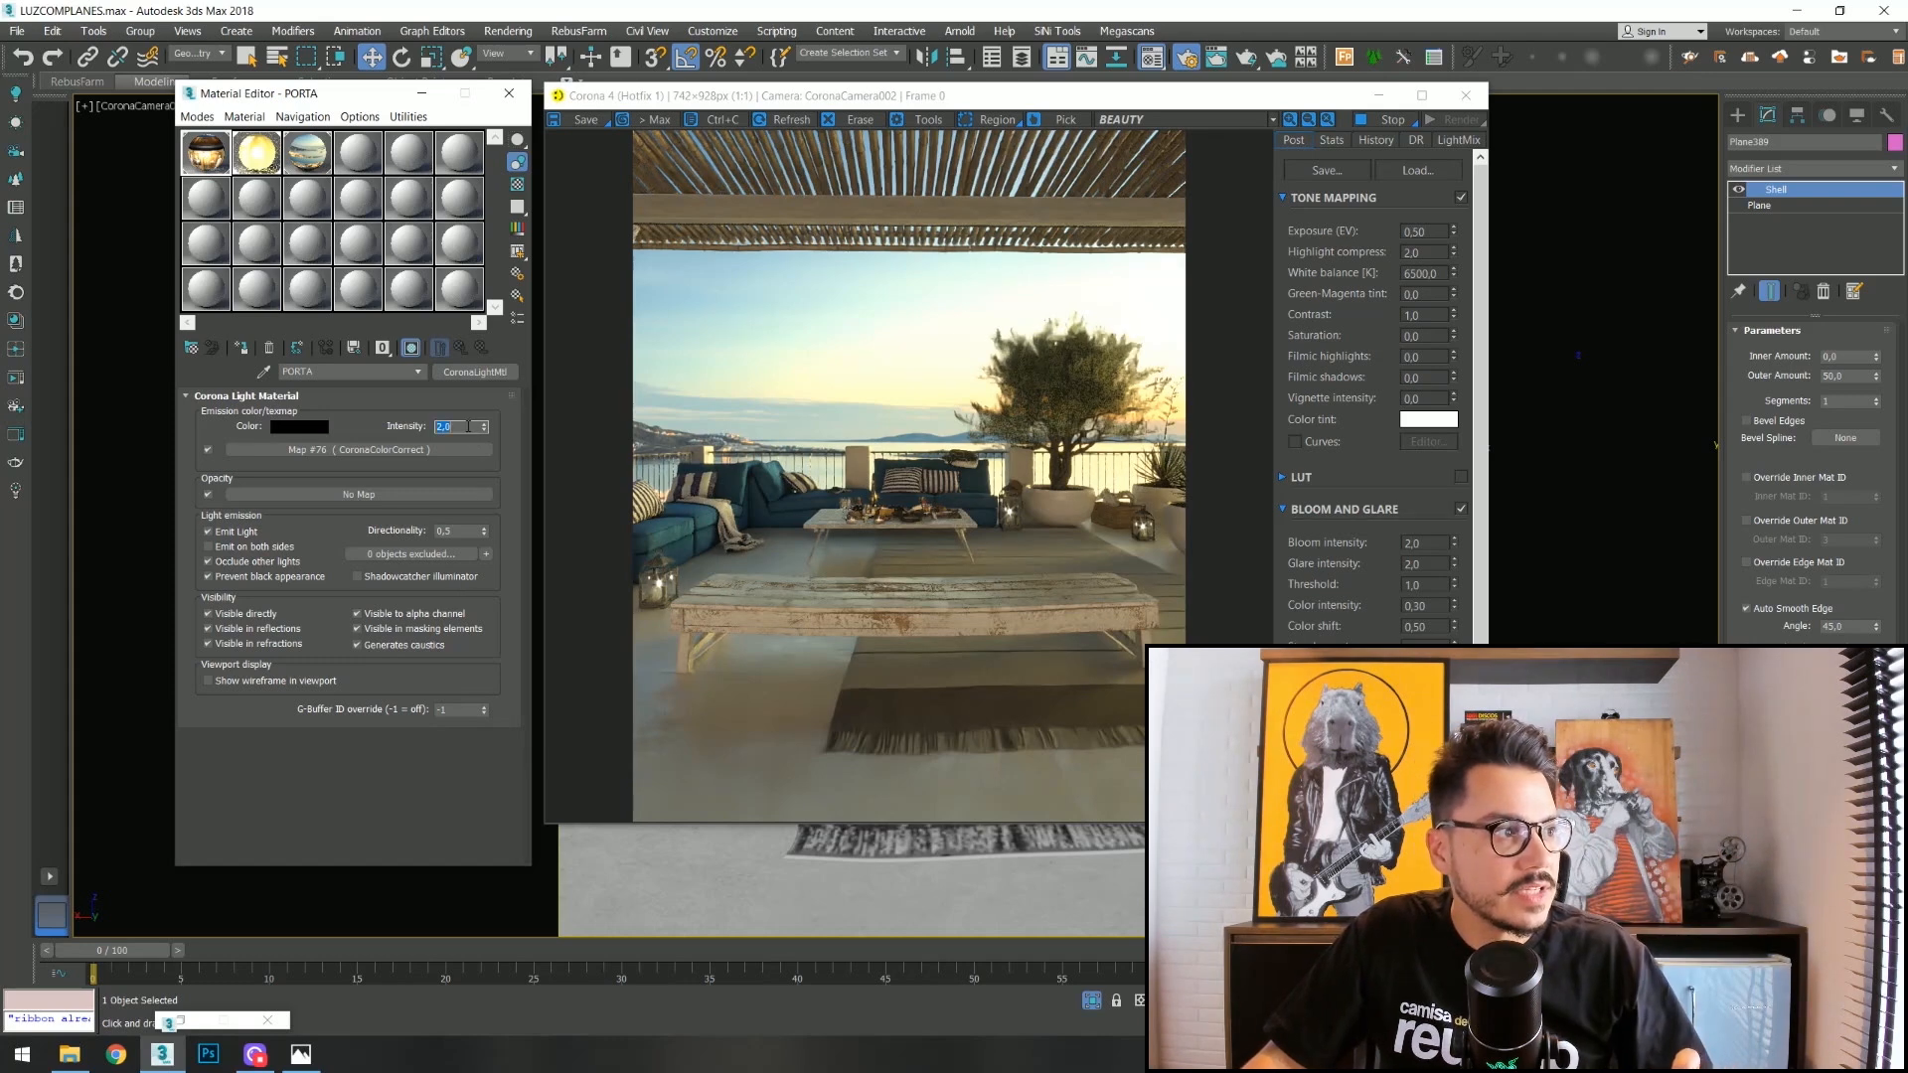
pyautogui.write('0,5')
pyautogui.press('Return')
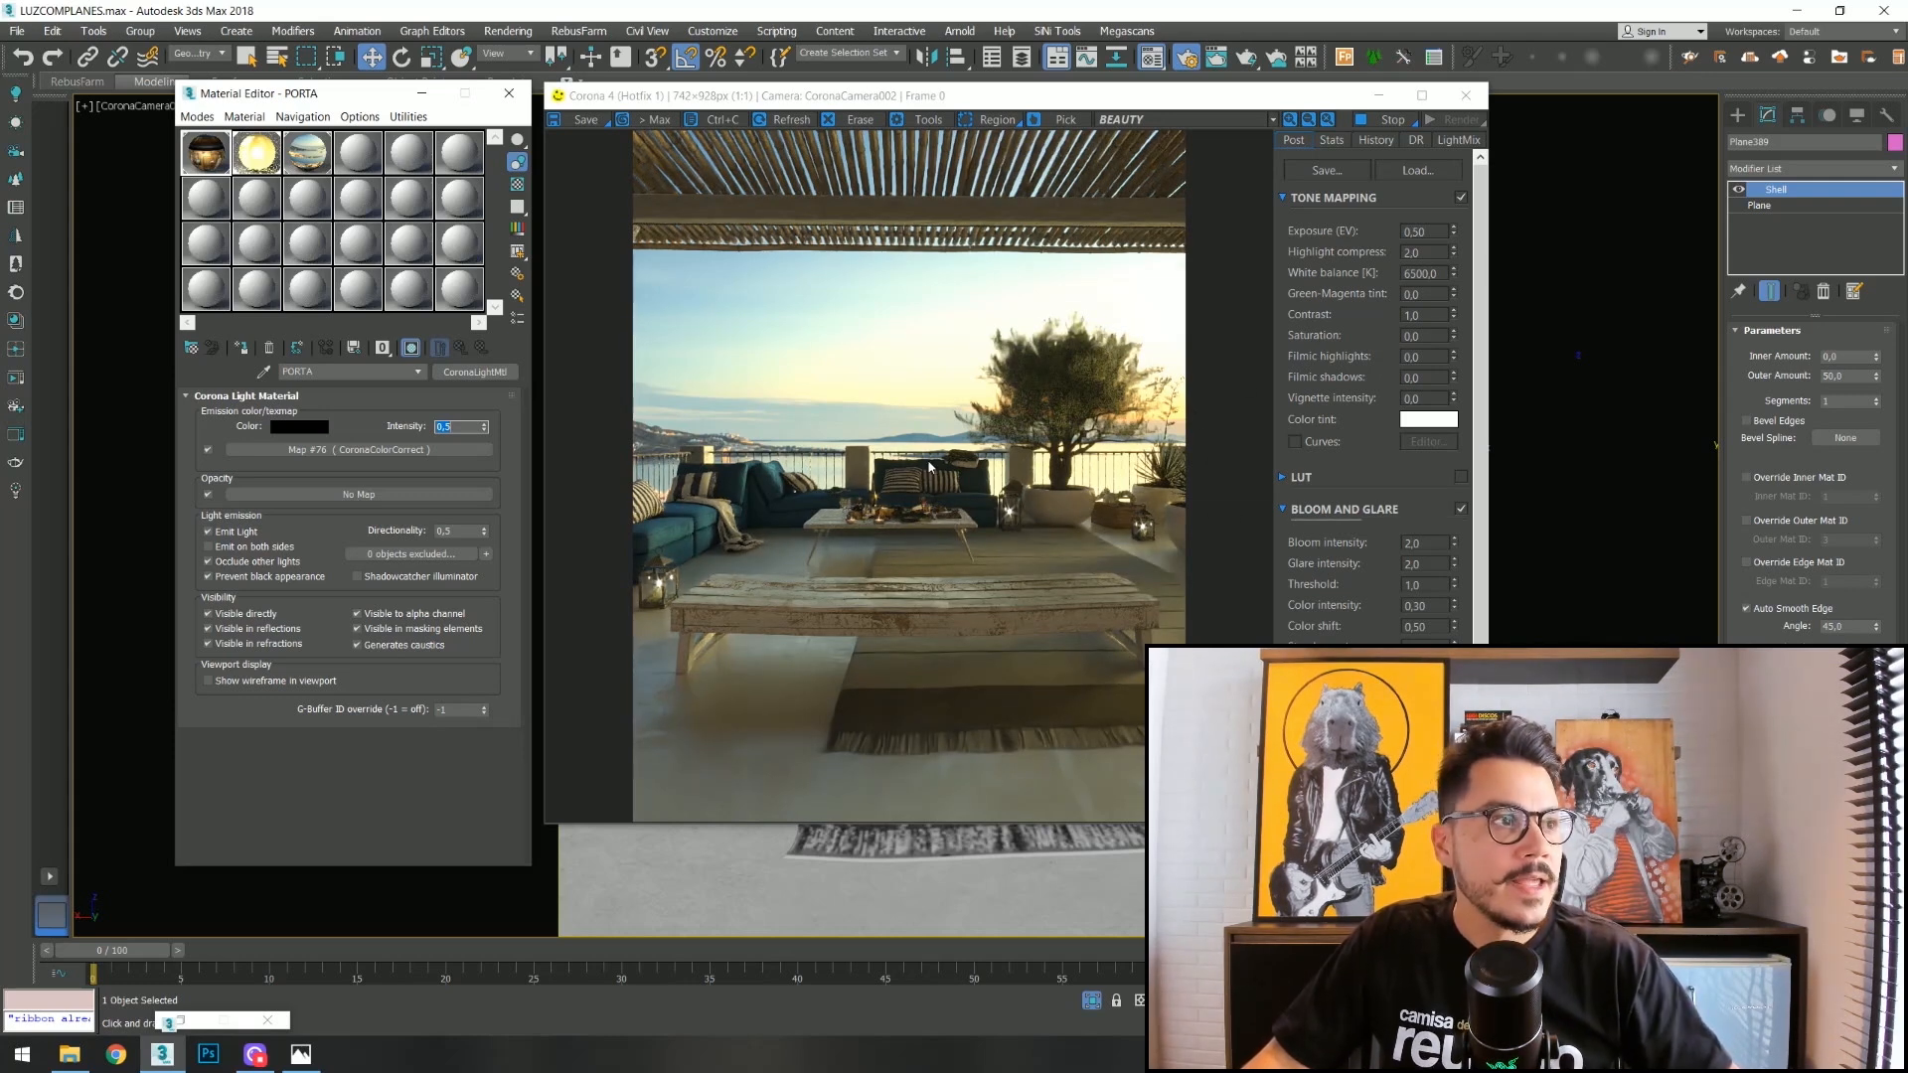
# Shift the Mykonos background plane sideways so more of the hillside town shows behind the sofas, and bring the render back into view.
pyautogui.moveTo(1133, 99); pyautogui.dragTo(503, 140)
pyautogui.click(966, 285)
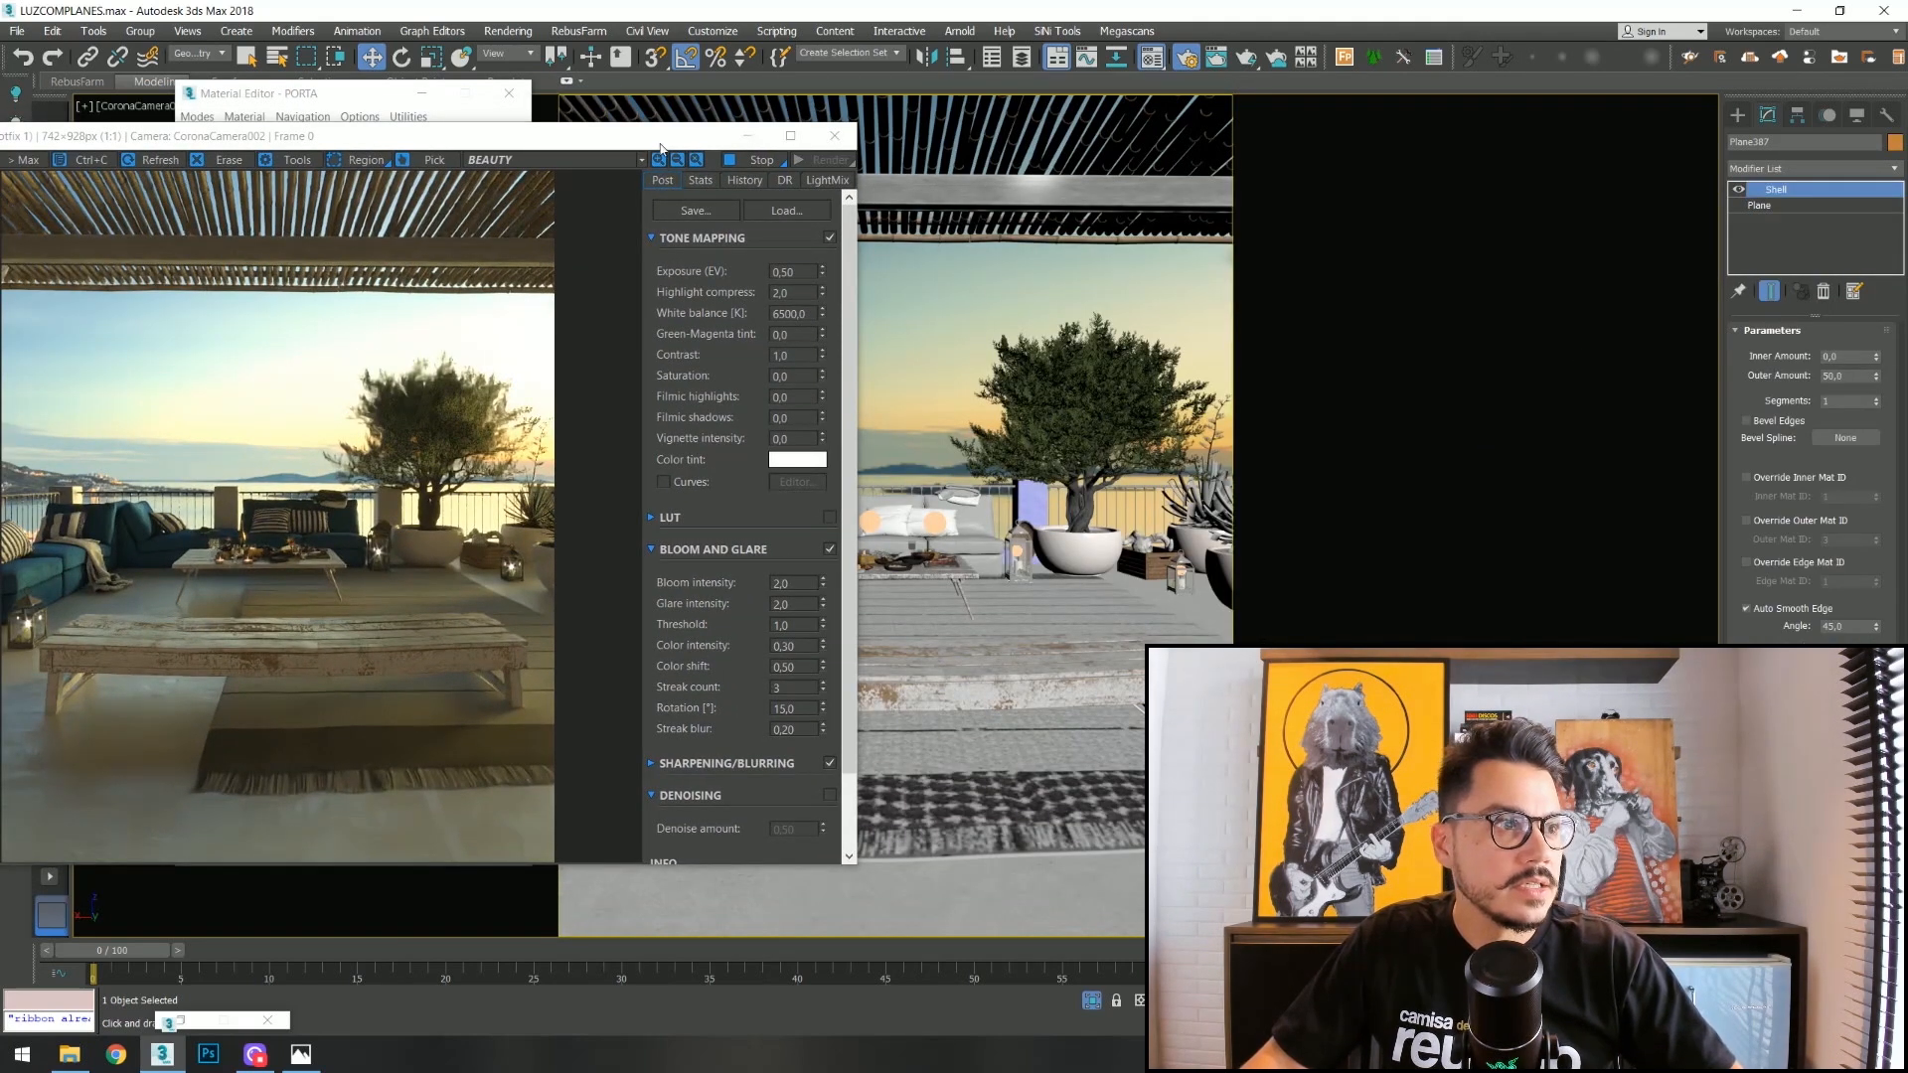
pyautogui.click(747, 135)
pyautogui.moveTo(678, 472); pyautogui.dragTo(893, 445)
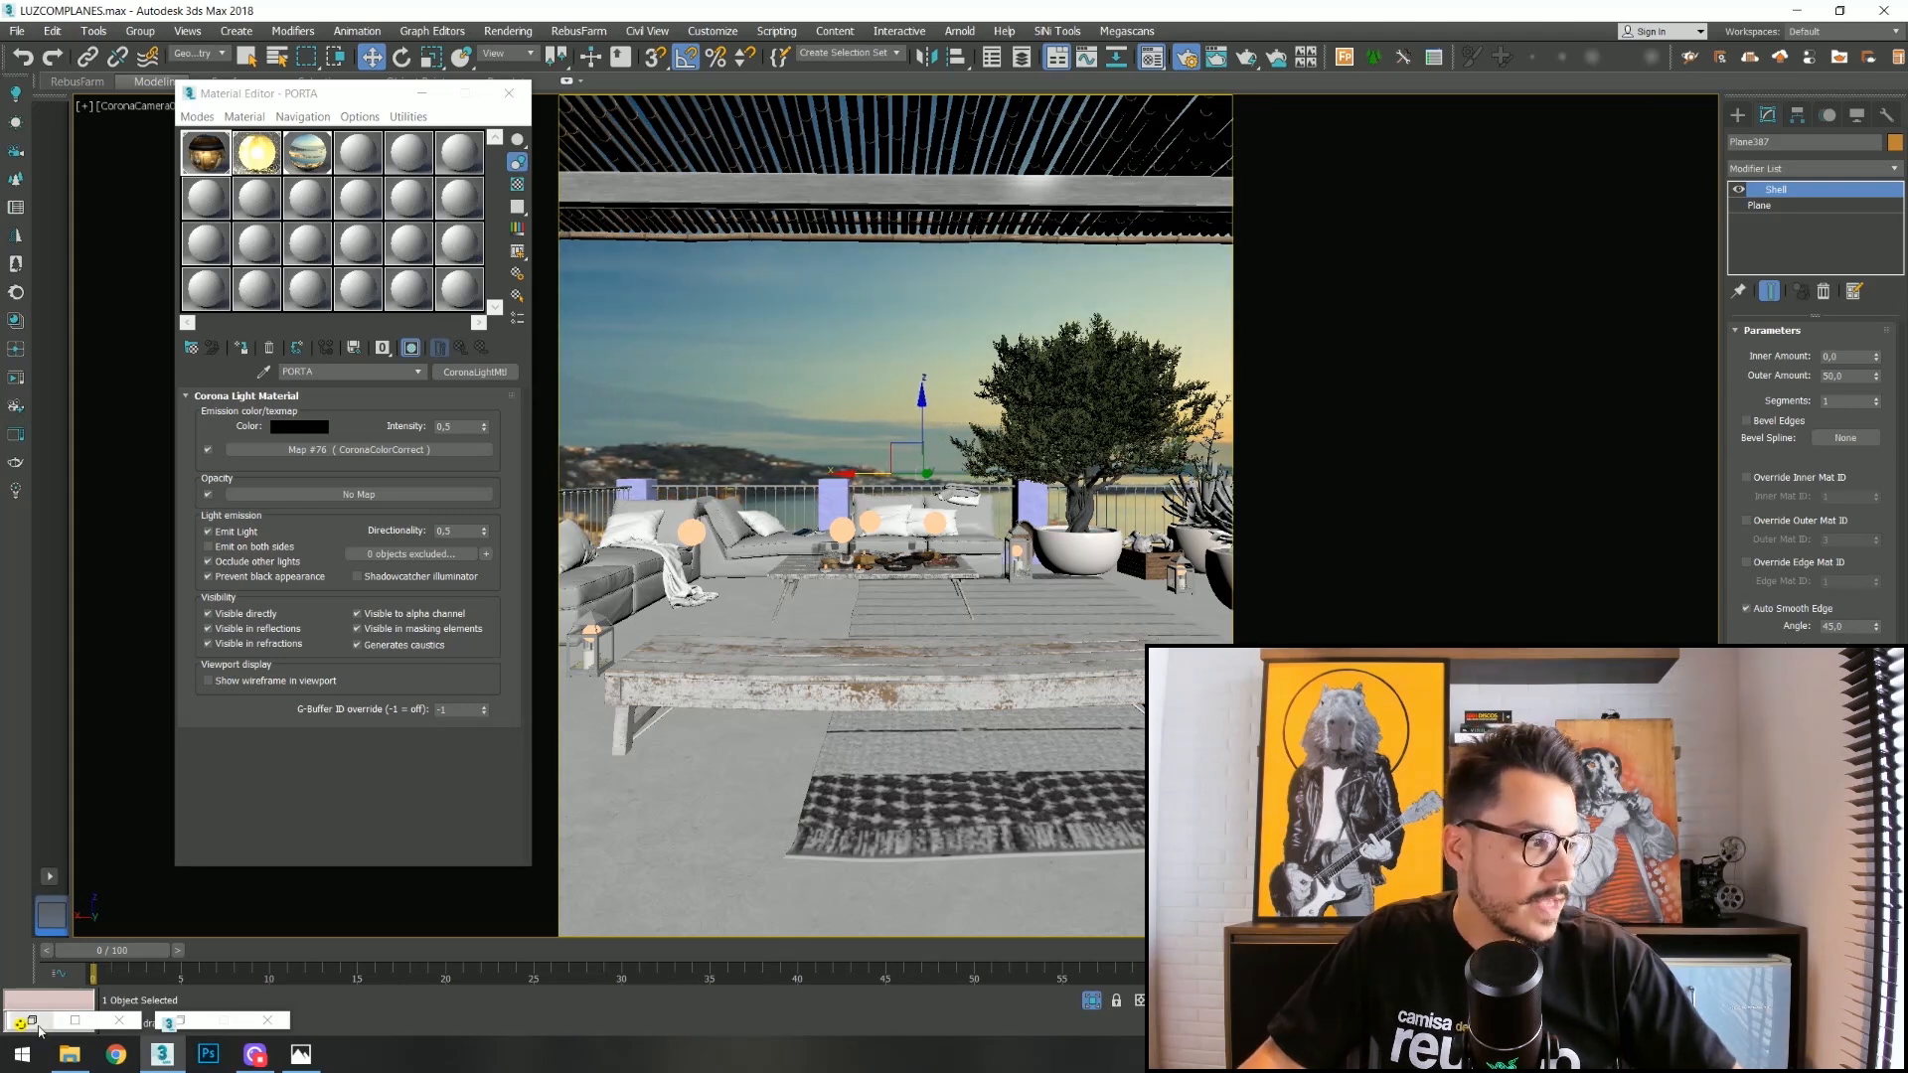
pyautogui.click(31, 1021)
pyautogui.moveTo(554, 140); pyautogui.dragTo(1153, 159)
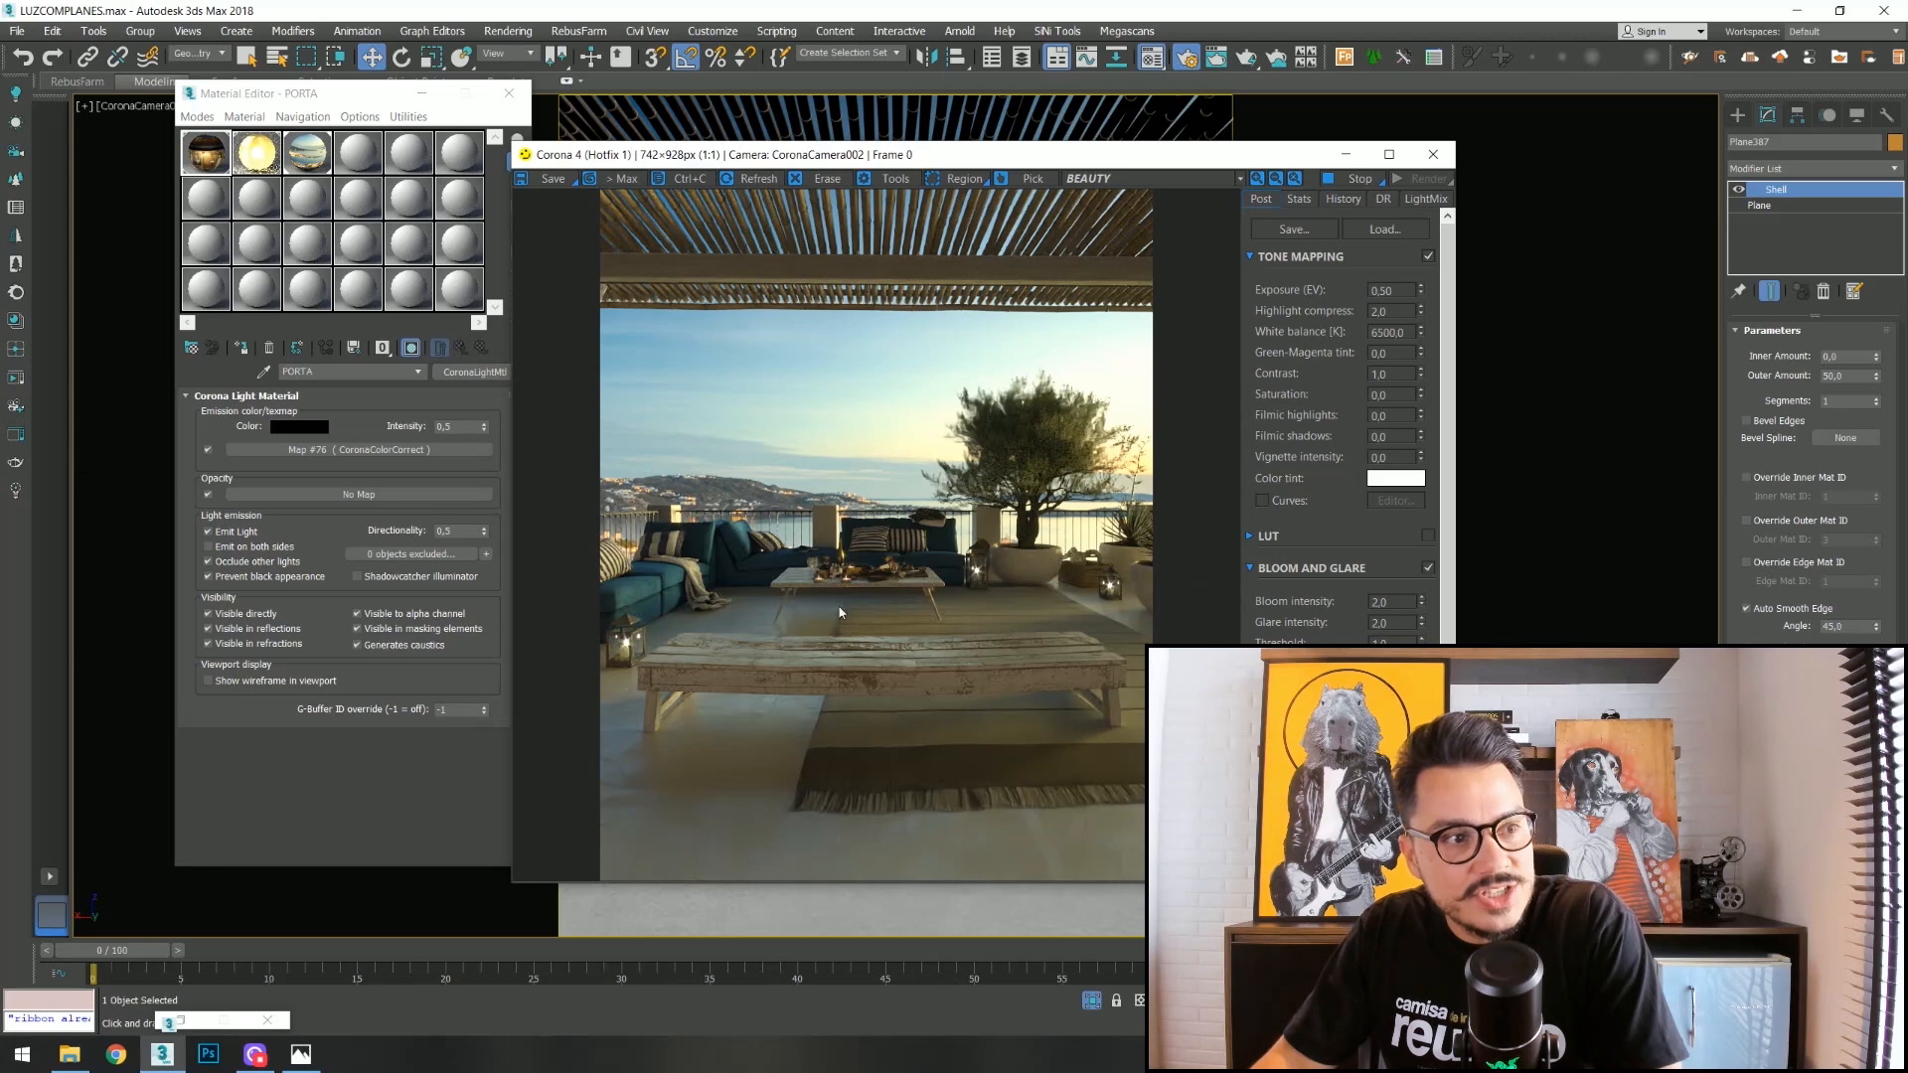
# Compare the render with BALCONY_CAM0020000.jpg in Photos, and set the 09 - Default background light material's intensity to 1.5.
pyautogui.click(301, 1054)
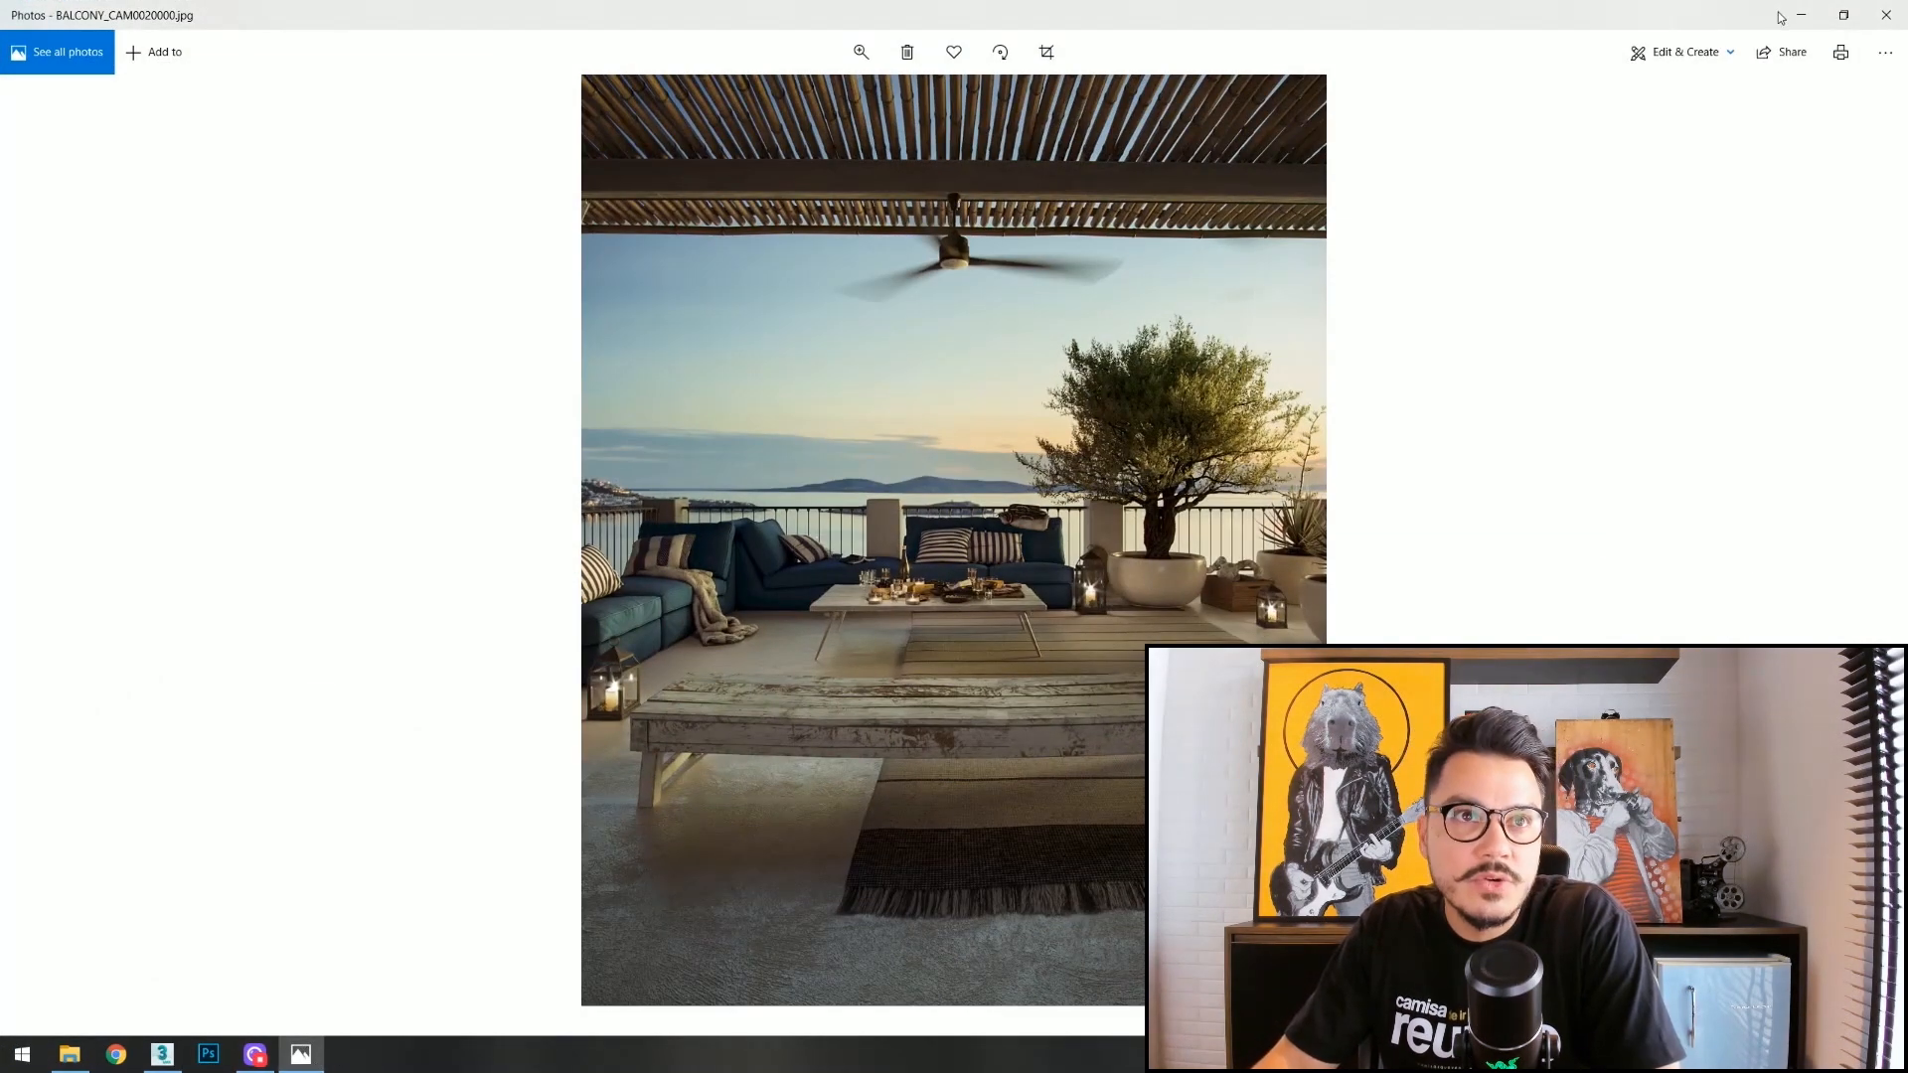
pyautogui.click(1805, 15)
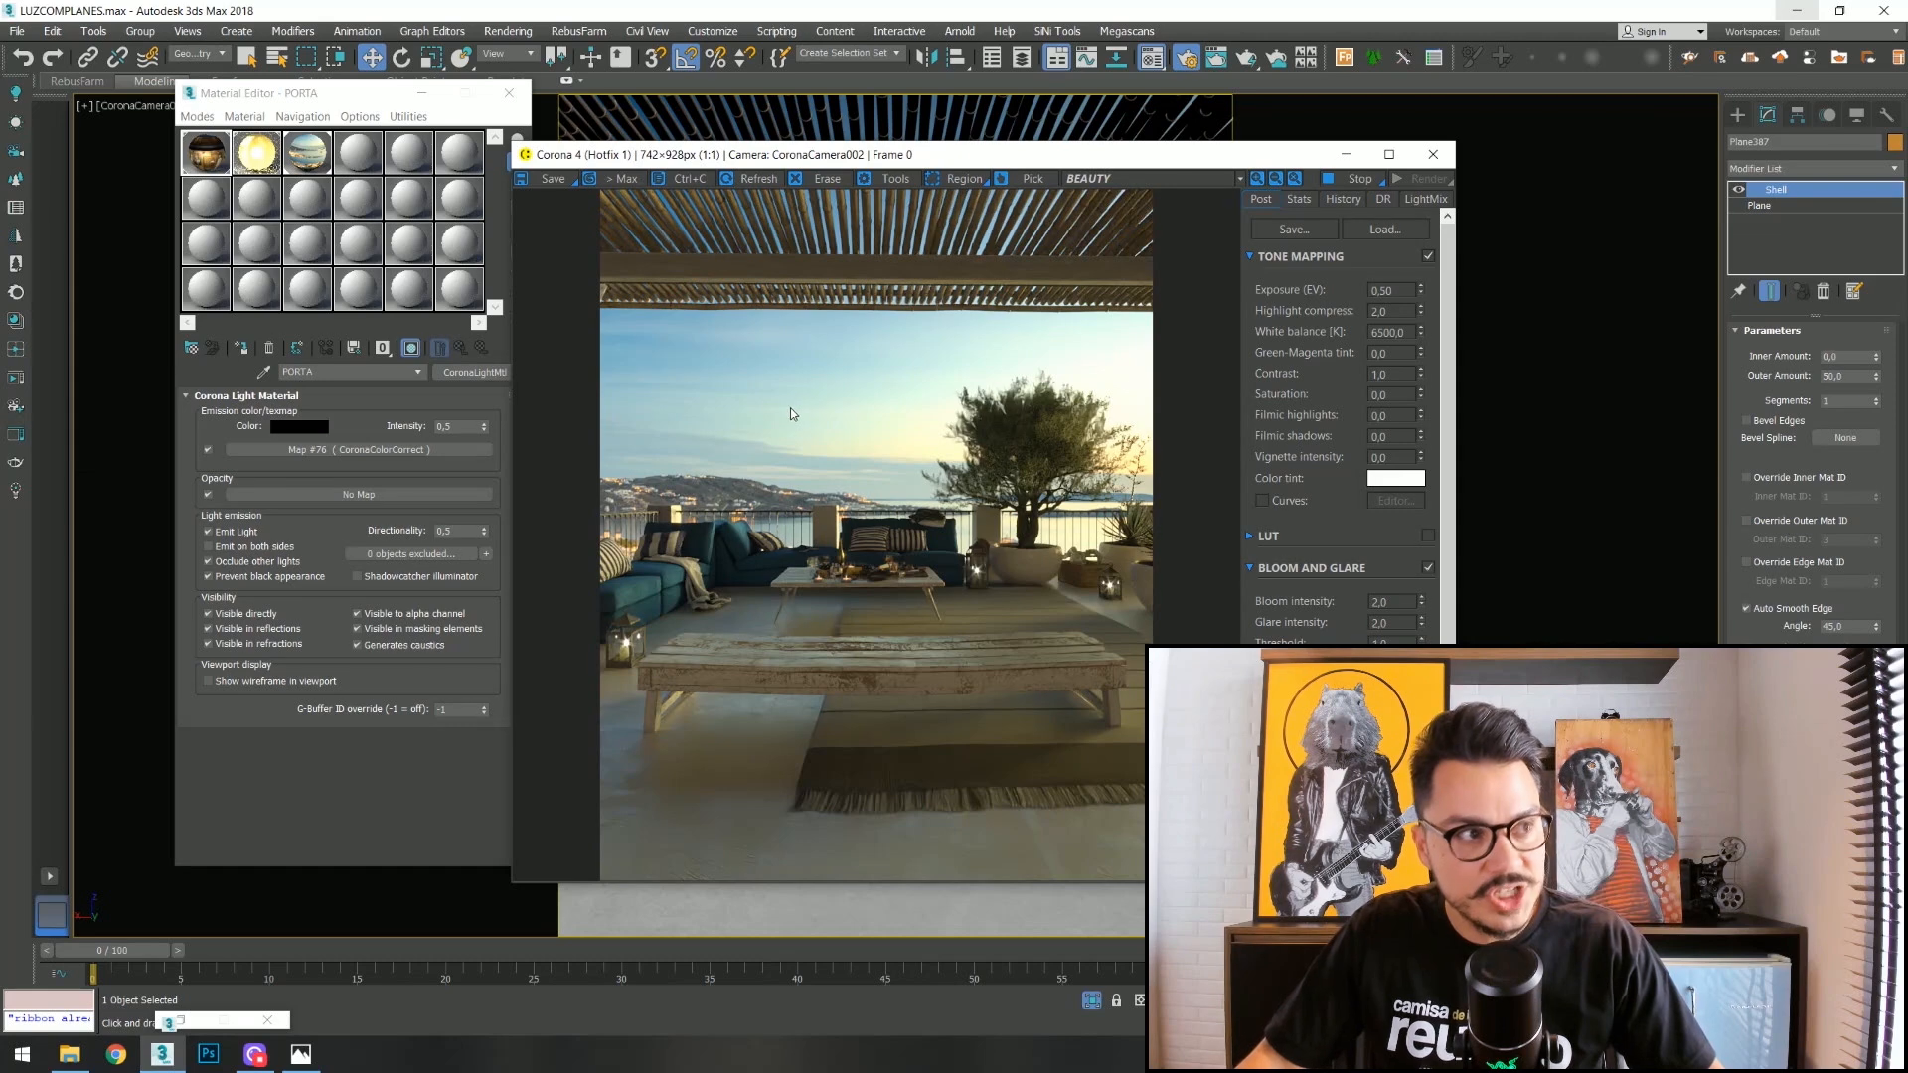
pyautogui.click(288, 159)
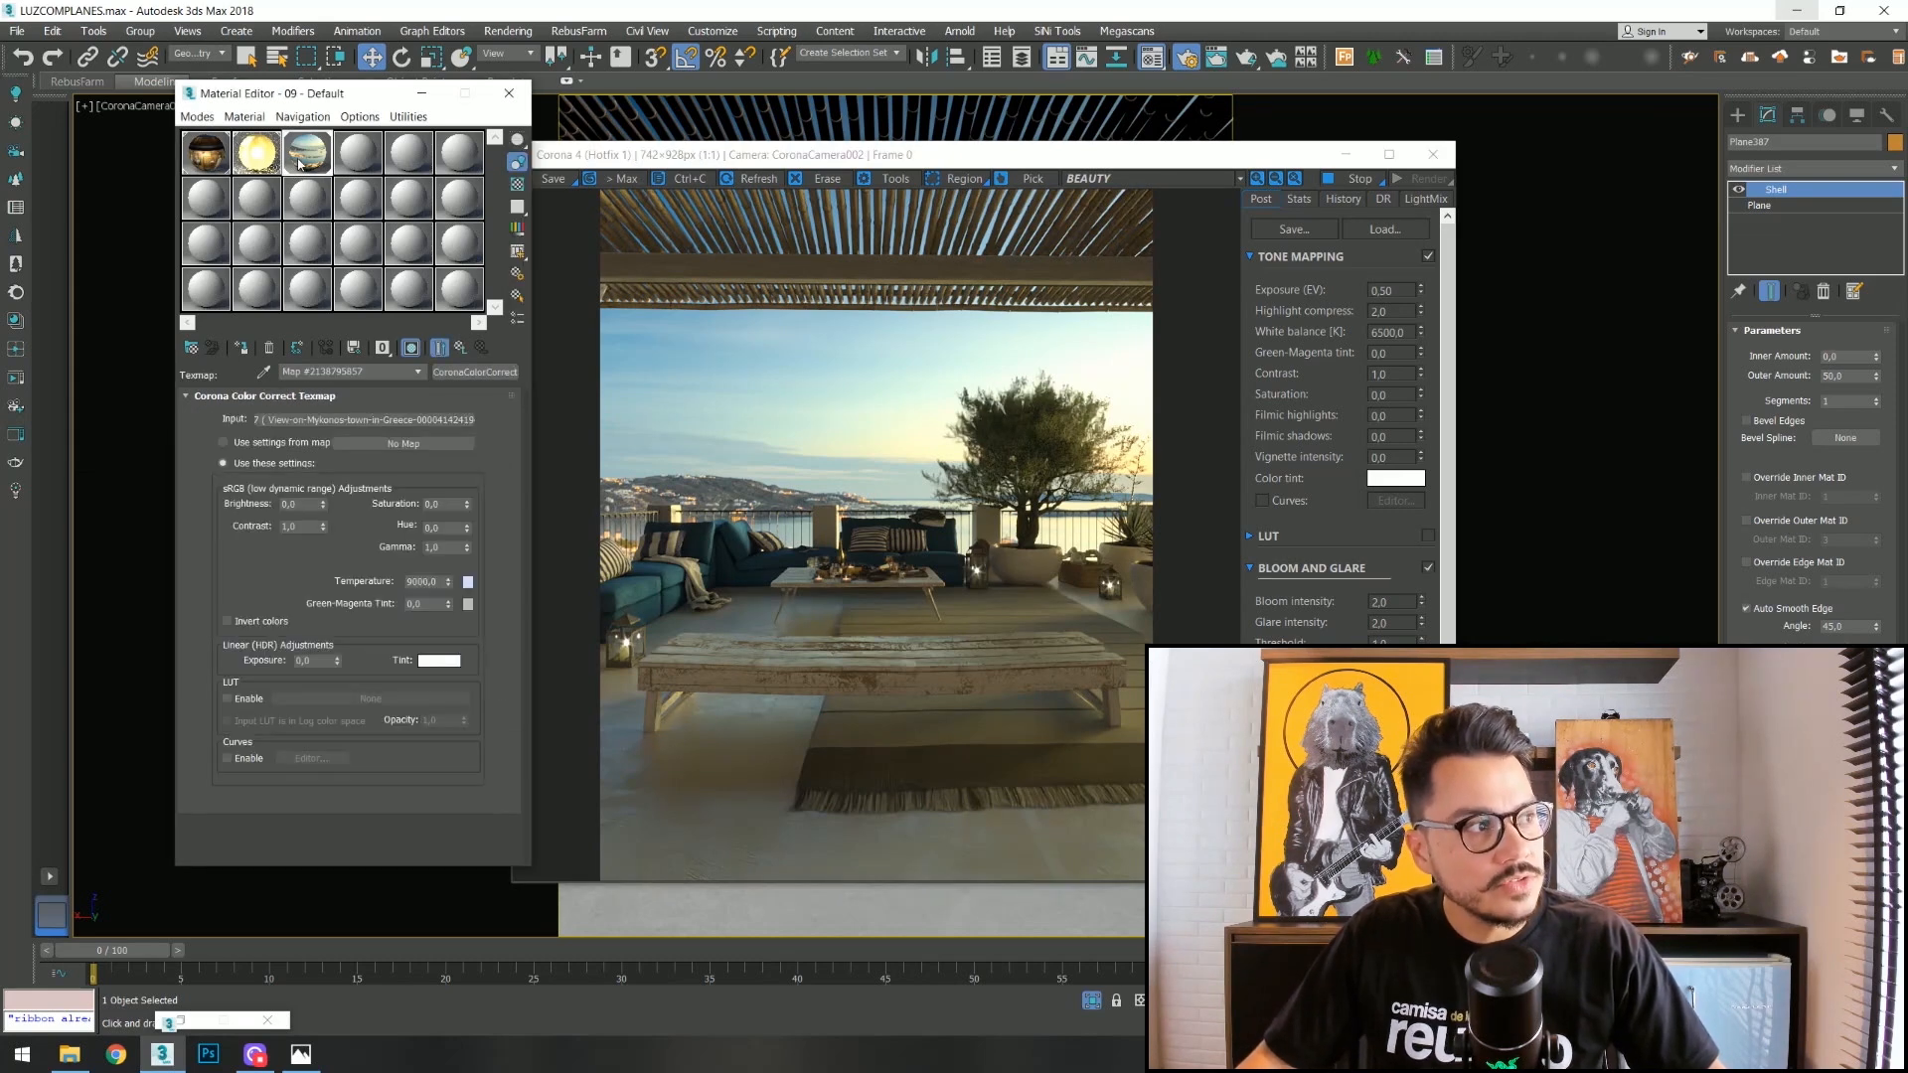
pyautogui.click(460, 347)
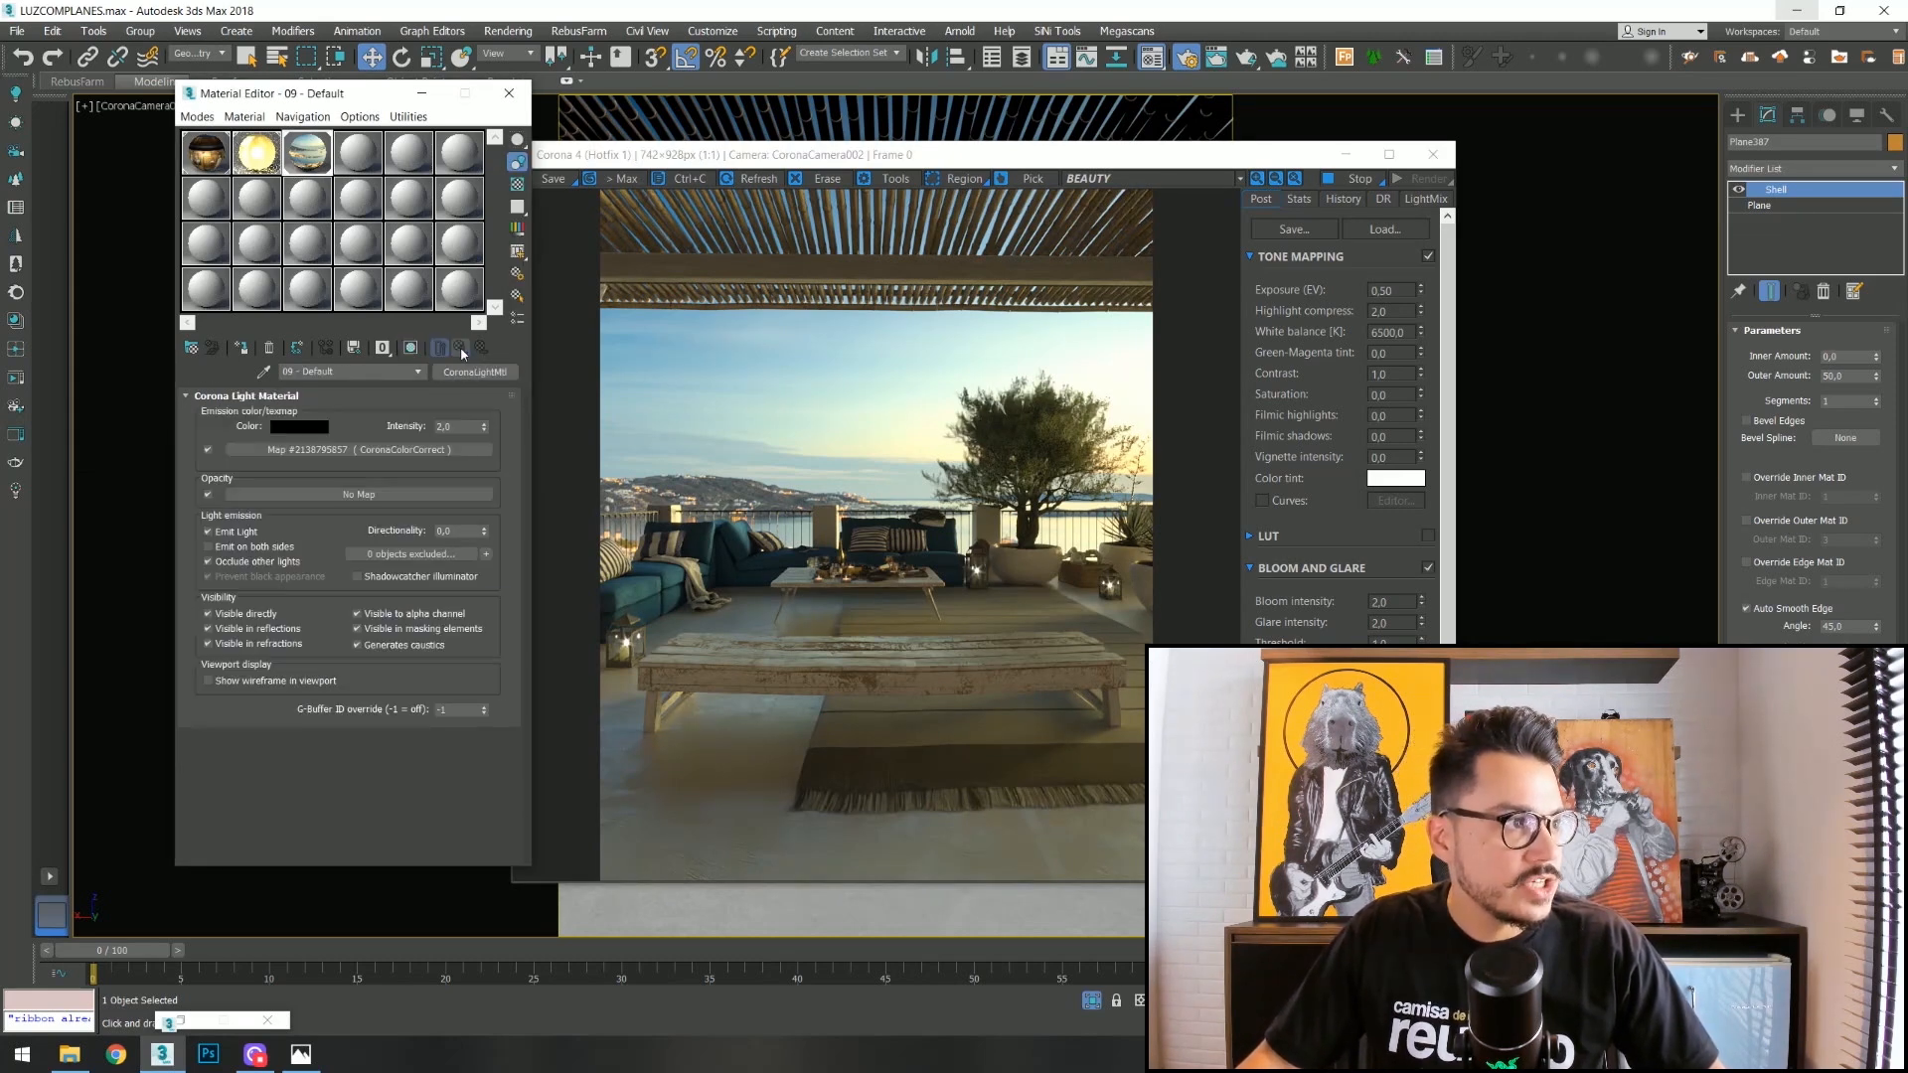
pyautogui.write('1,5')
pyautogui.press('Return')
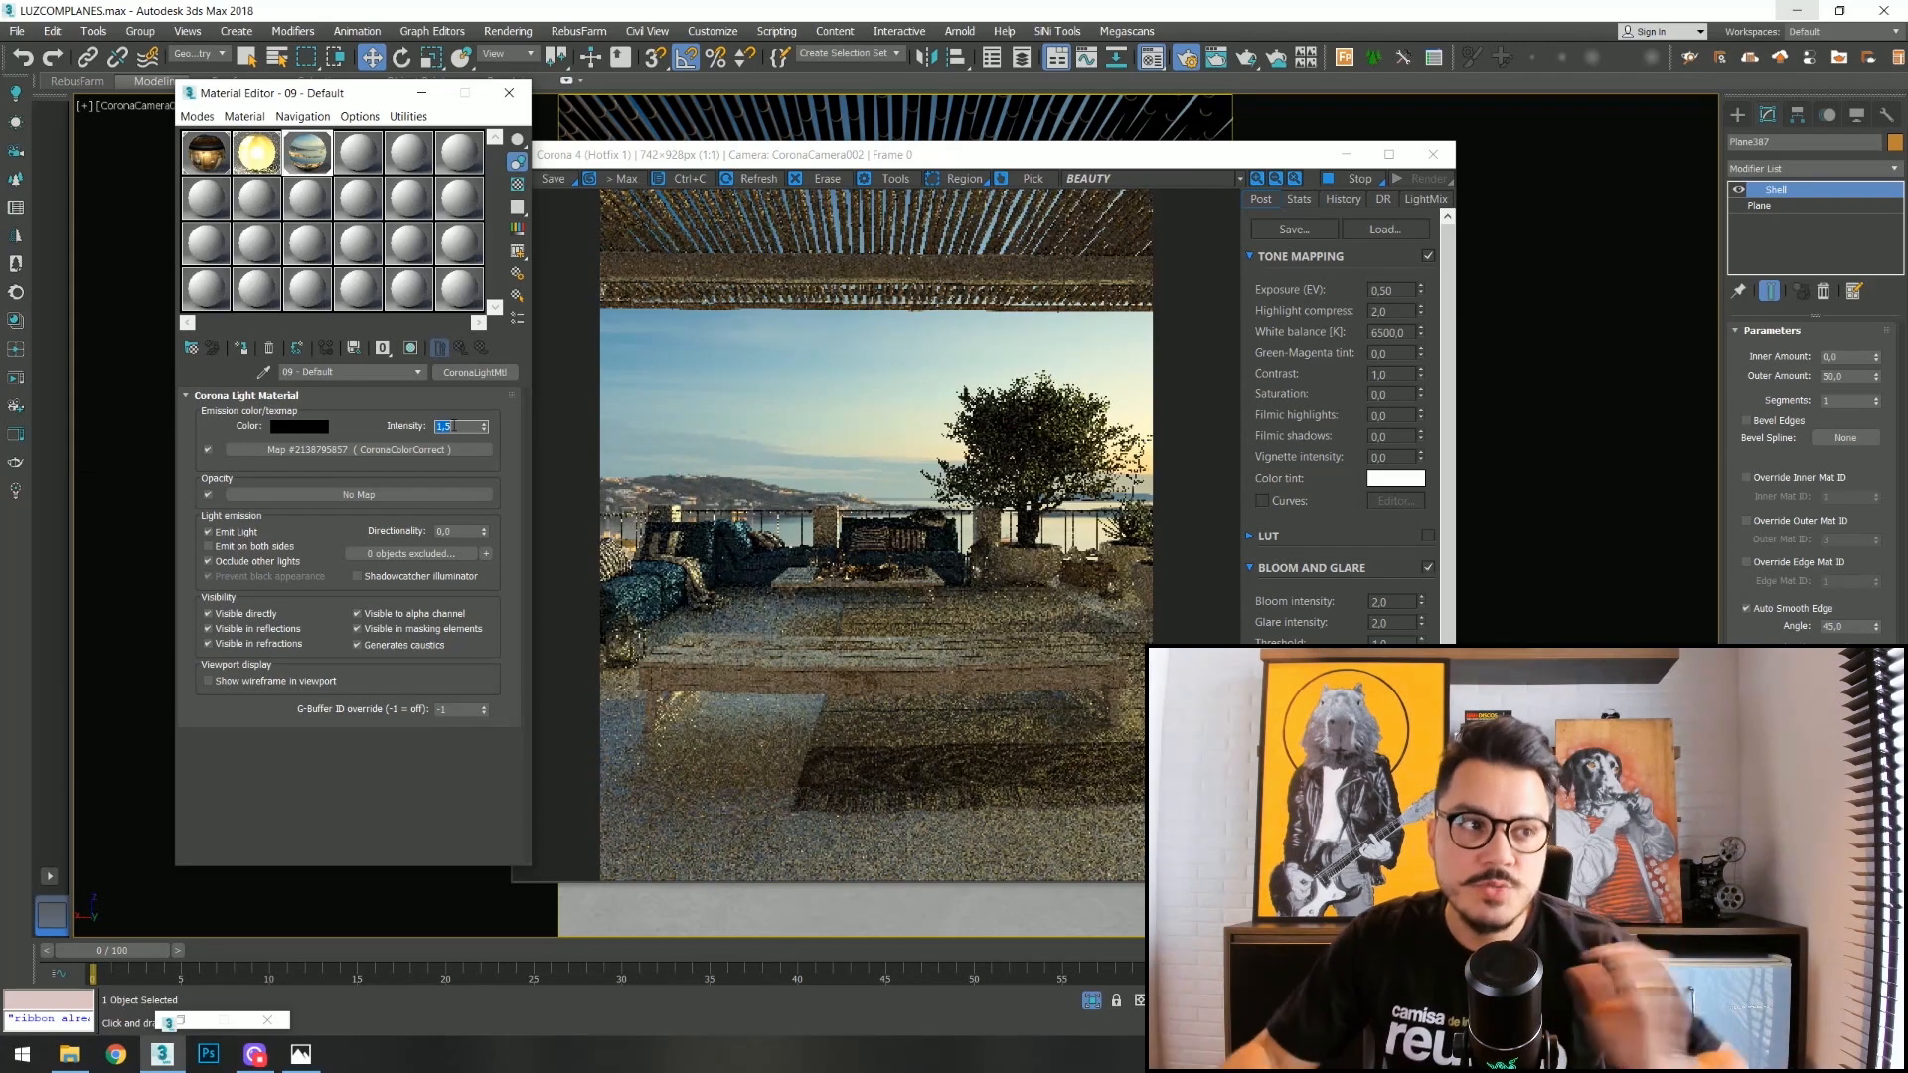
# Enable the LUT in the Corona frame buffer's post-processing and move the render window aside.
pyautogui.click(1428, 537)
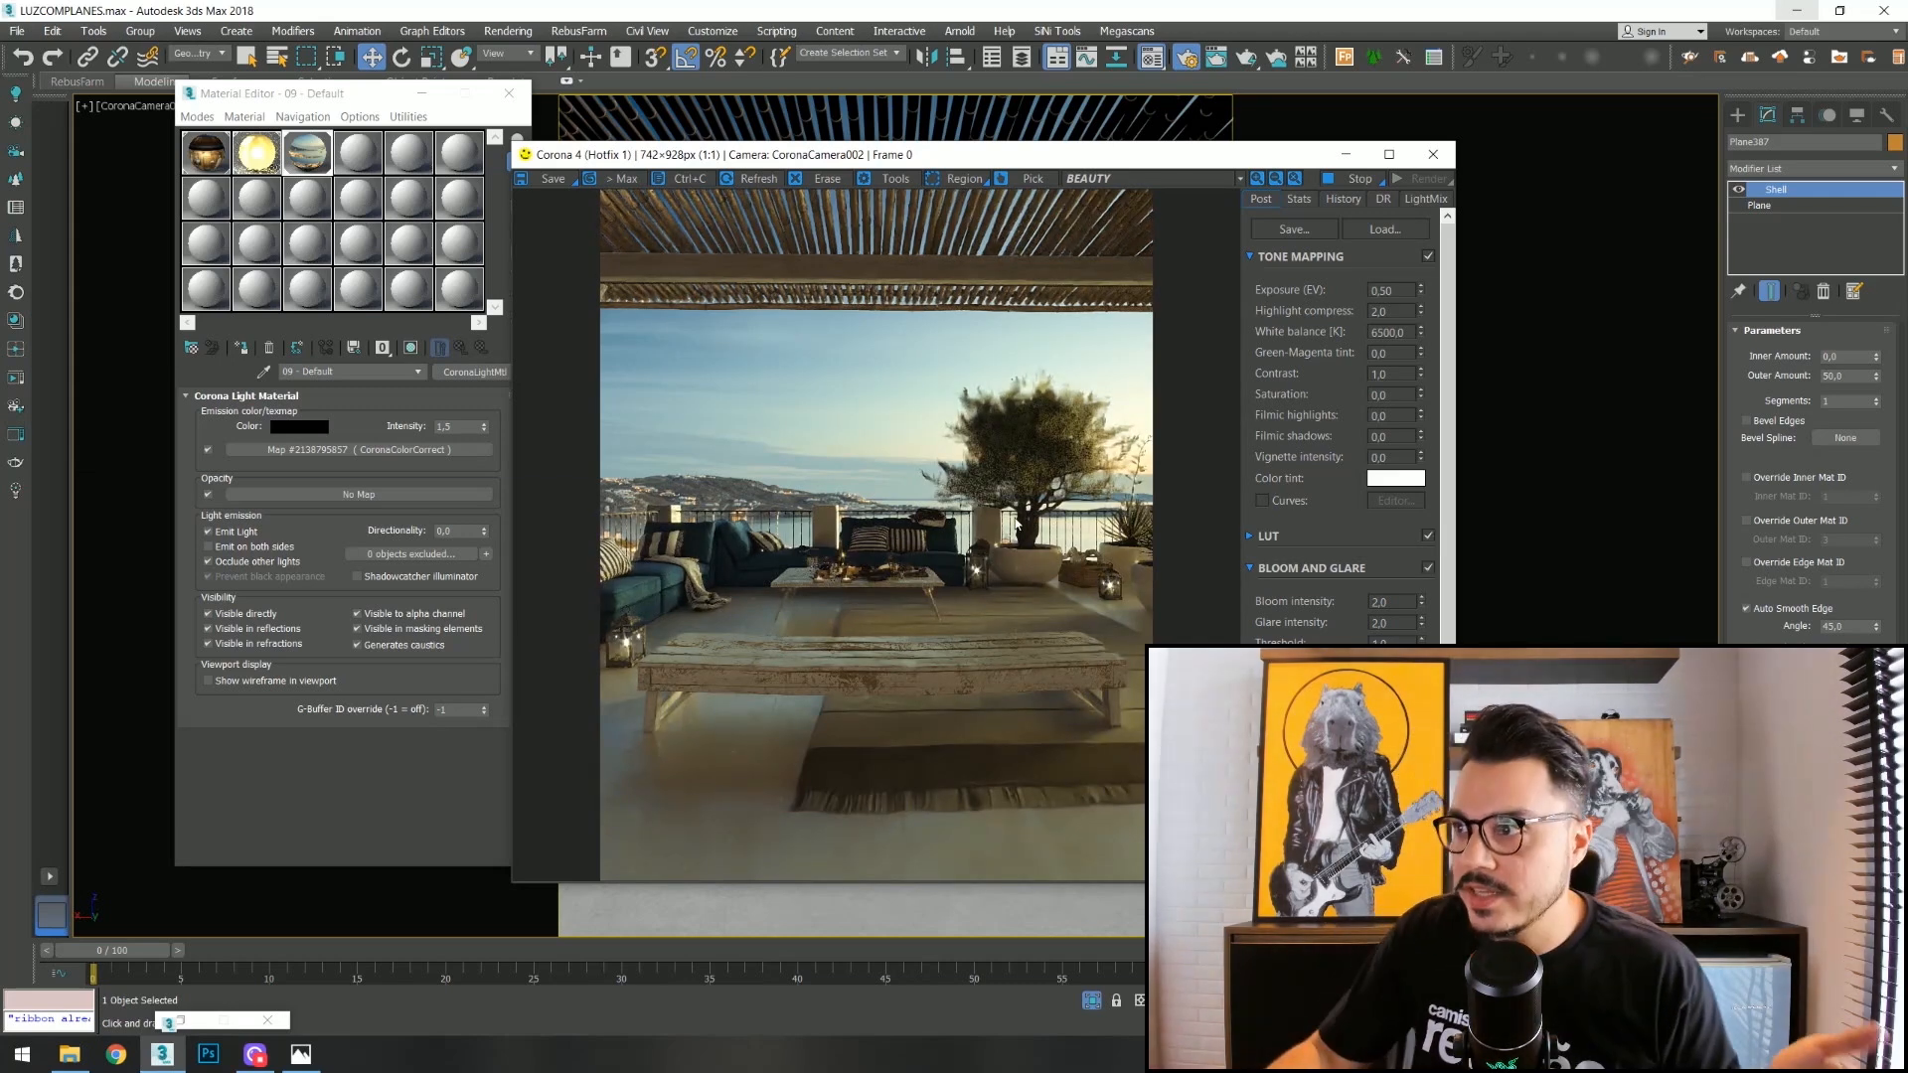
pyautogui.moveTo(954, 154); pyautogui.dragTo(576, 105)
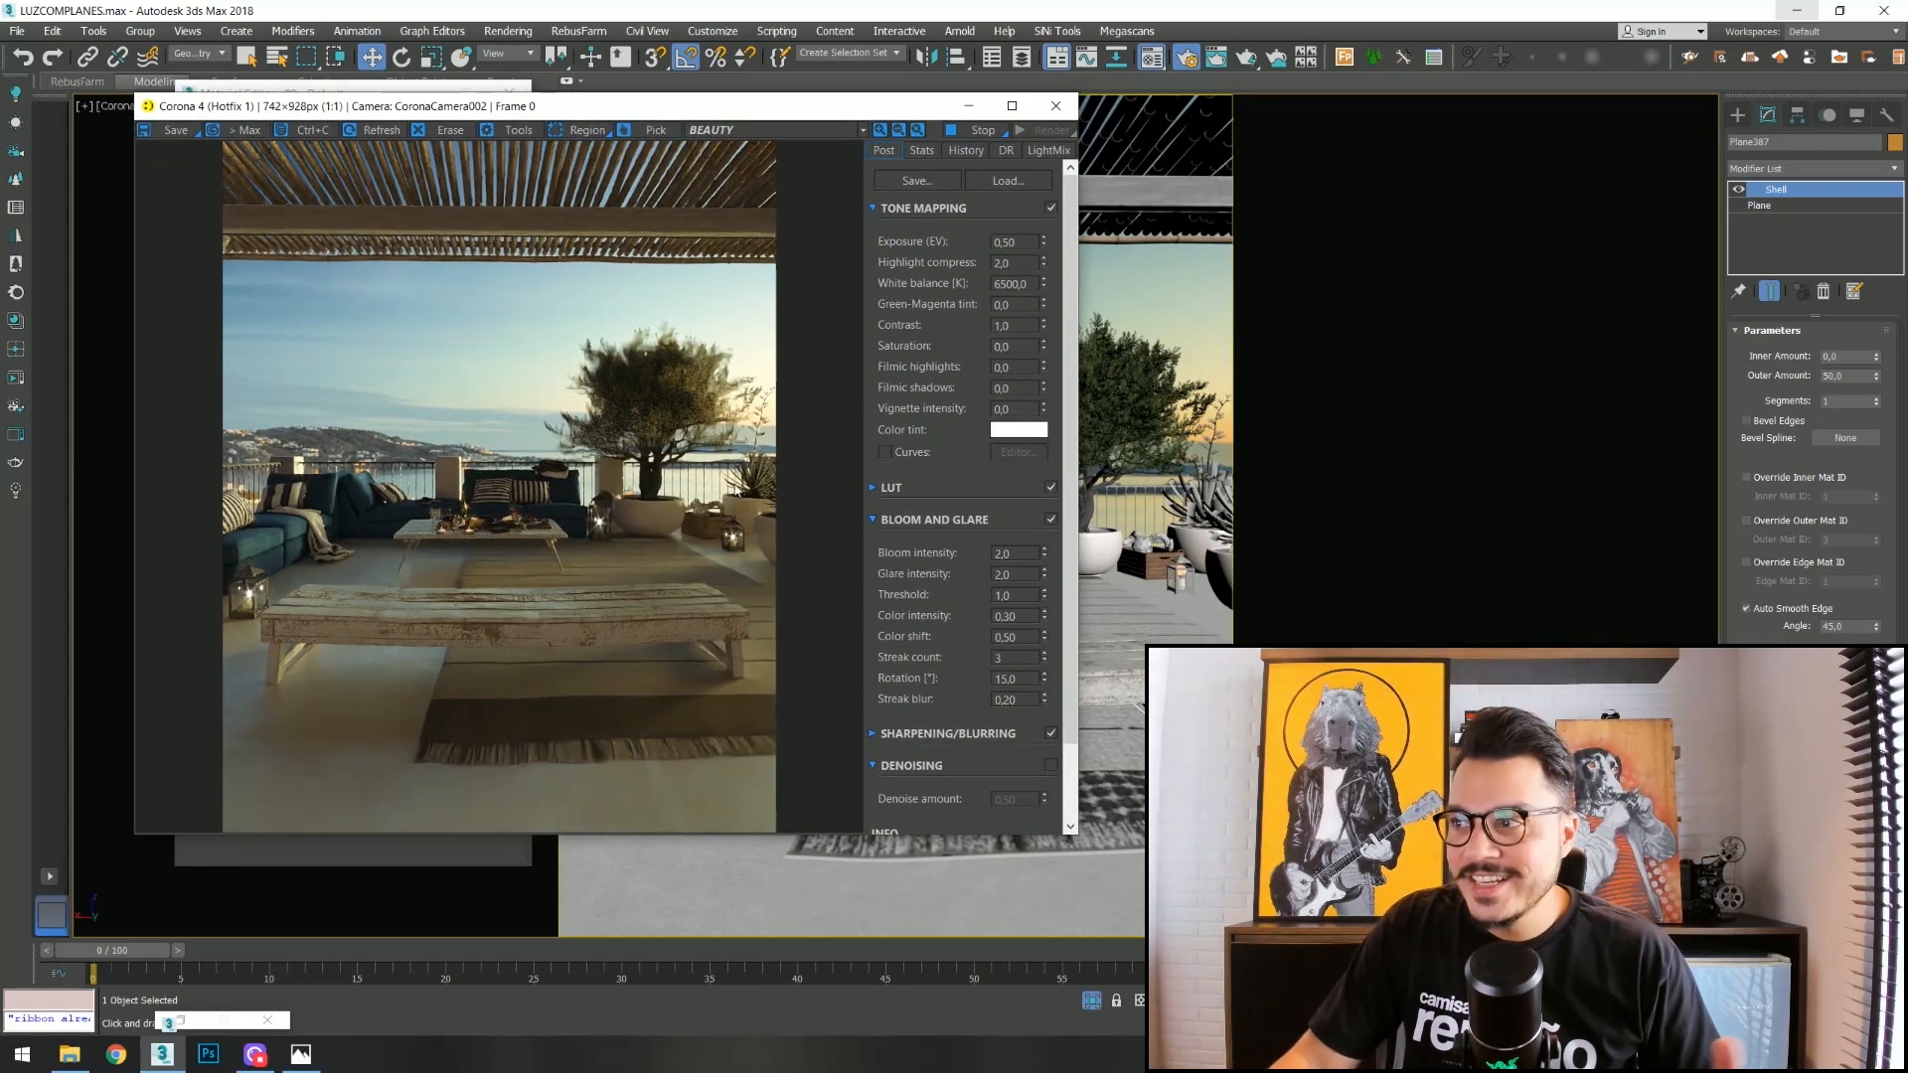